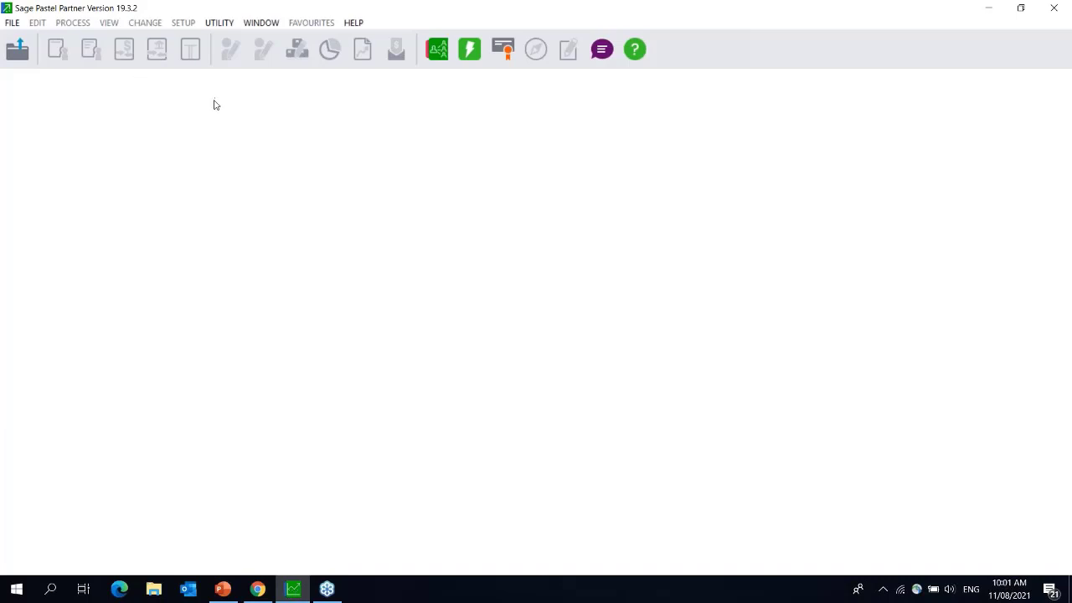
- Open the Pastel help guide from the HELP menu at its Getting Started page
click(353, 22)
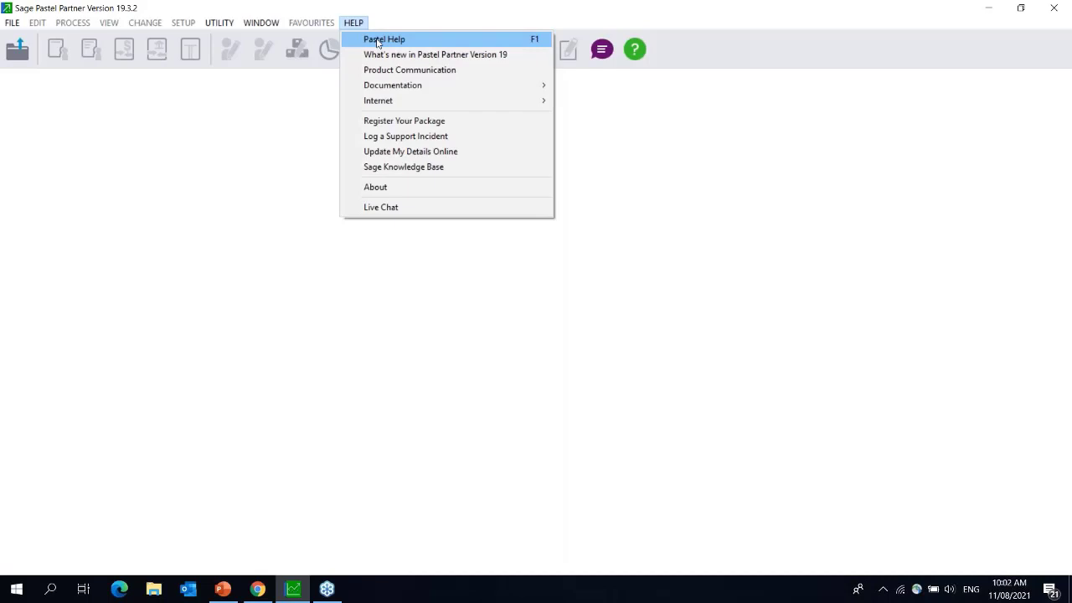
click(378, 40)
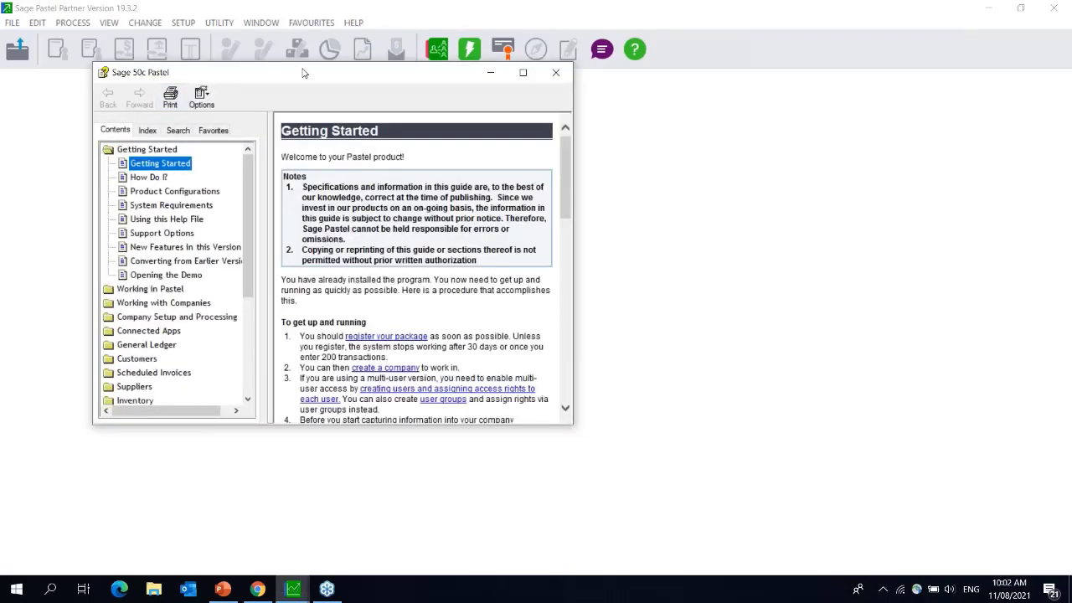
- Search the help for 'form file names' and open the Form File Names topic
click(177, 129)
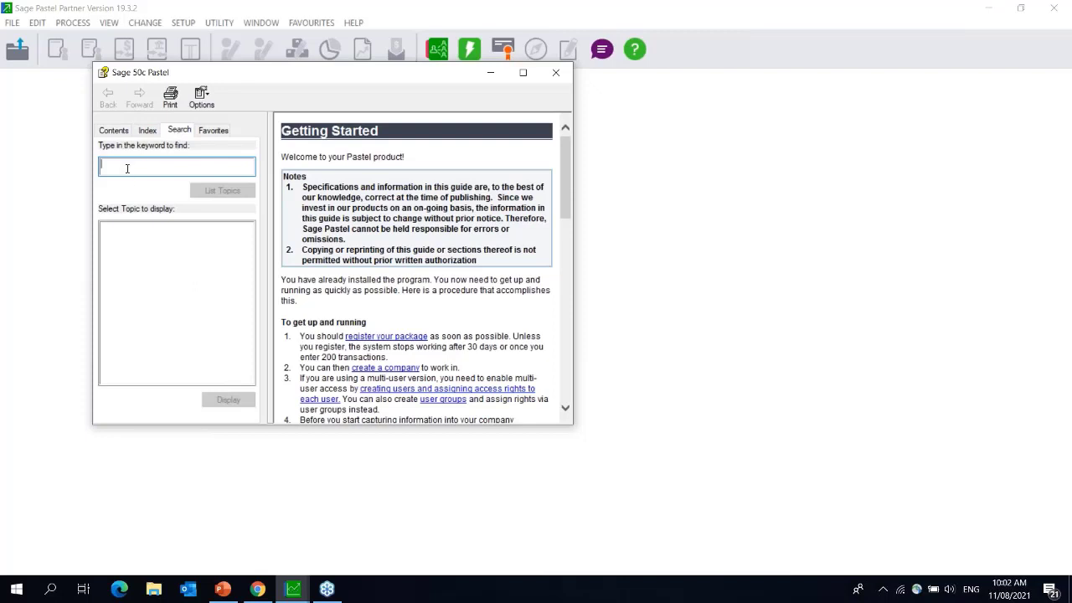
text(form)
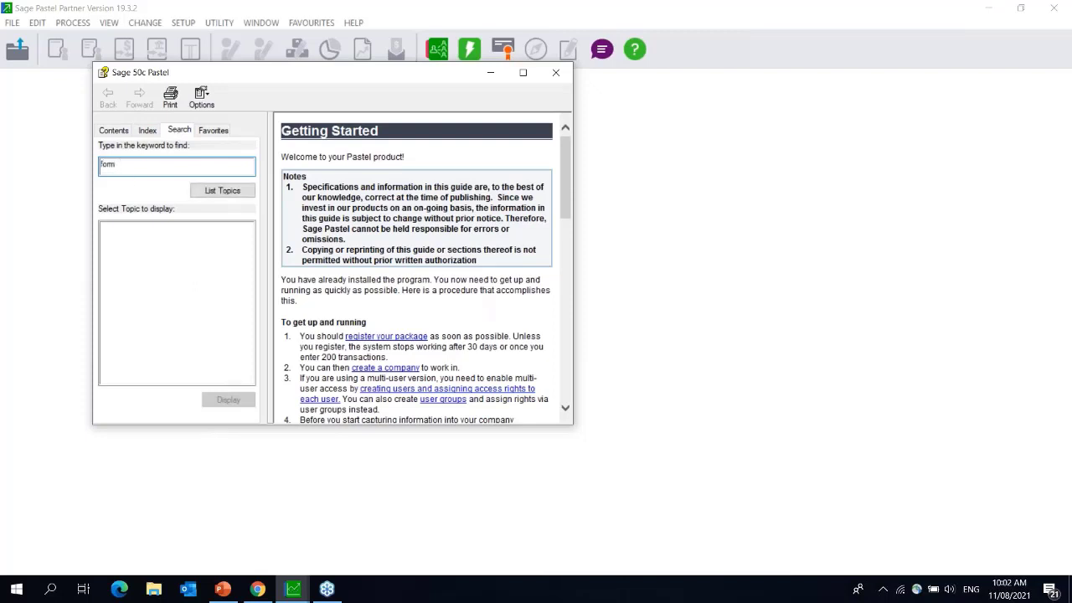
text( file names)
key(Return)
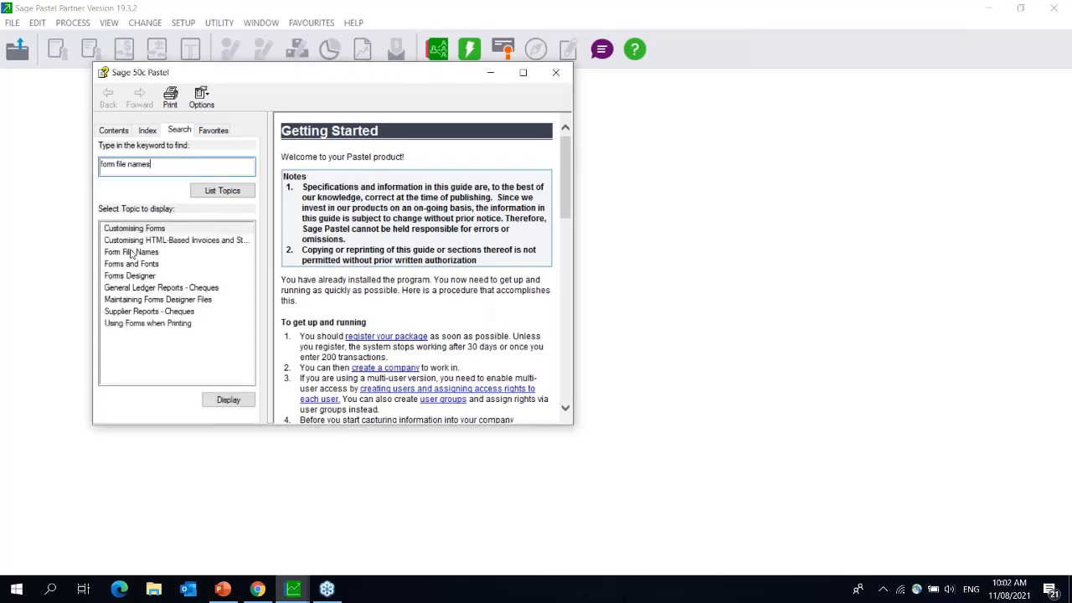
double_click(136, 252)
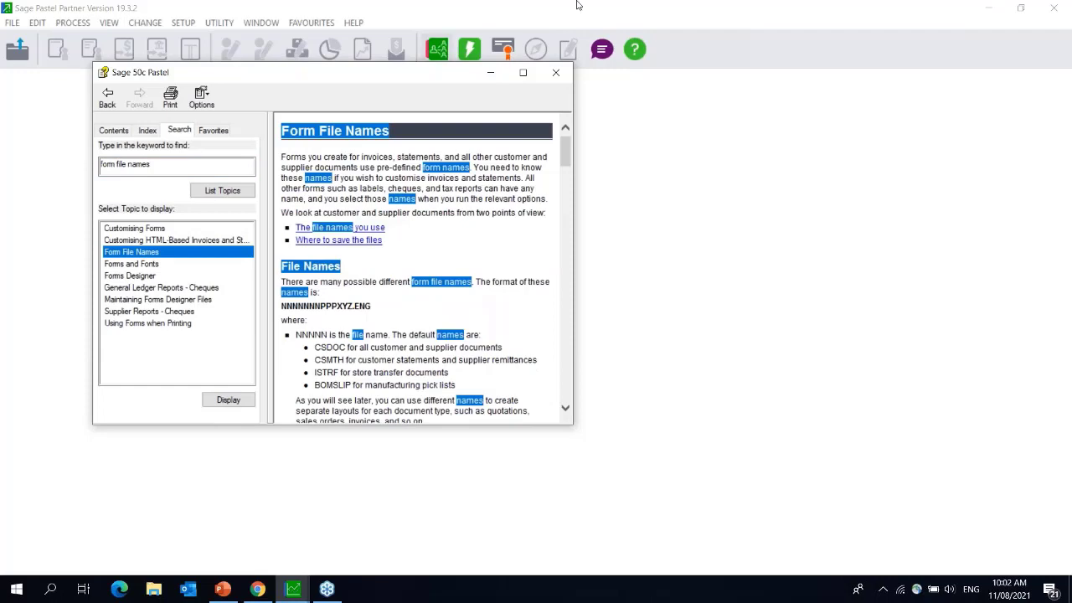
- Maximize the help window and scroll the Form File Names page down to the CINVC form-name tables
click(526, 75)
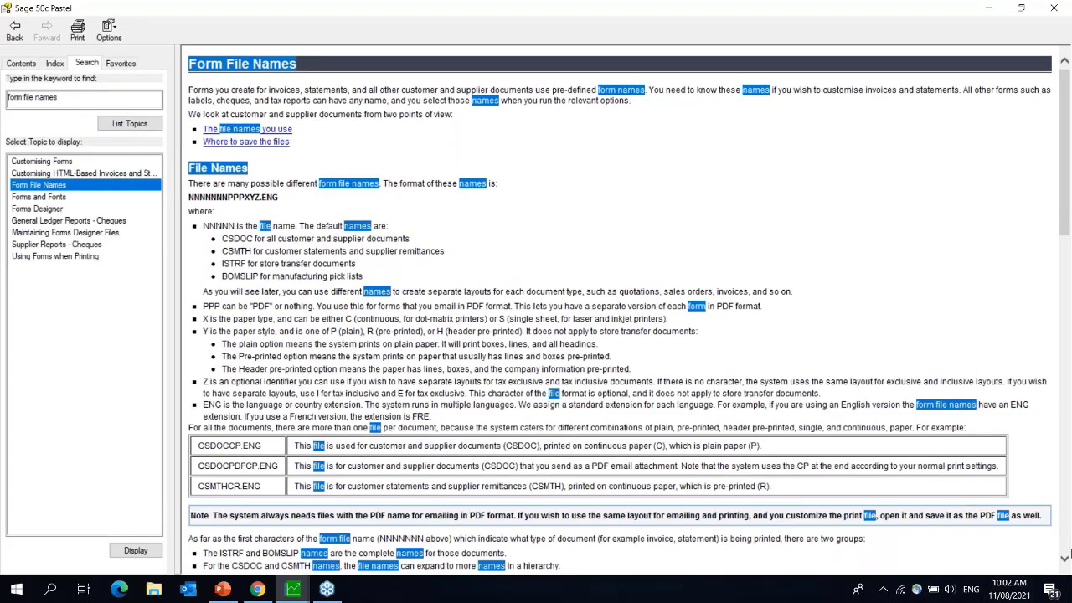
click(1065, 560)
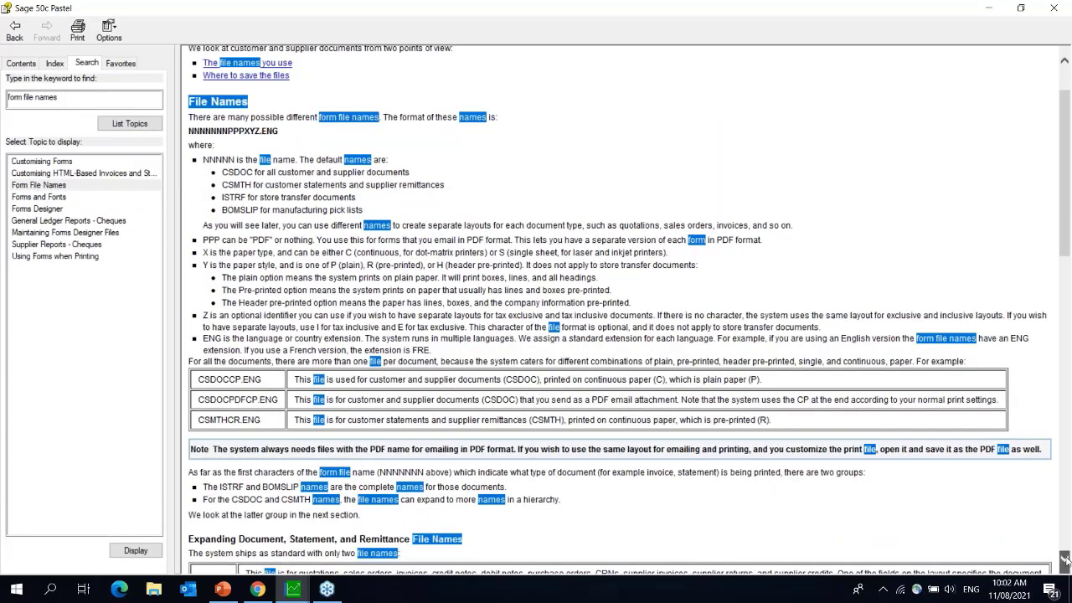
click(1065, 559)
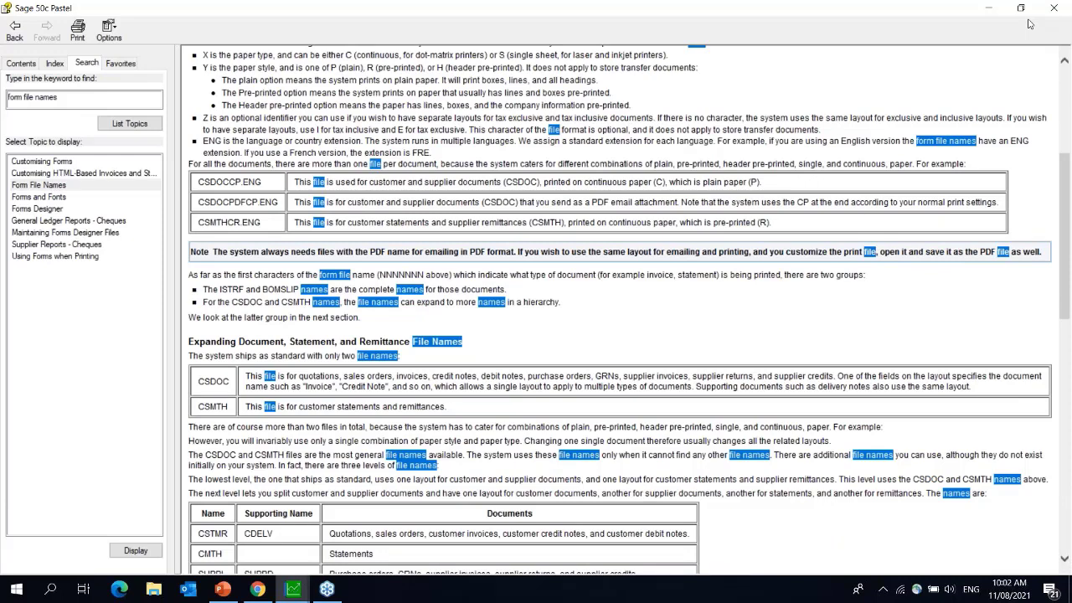
drag(1031, 24, 1028, 76)
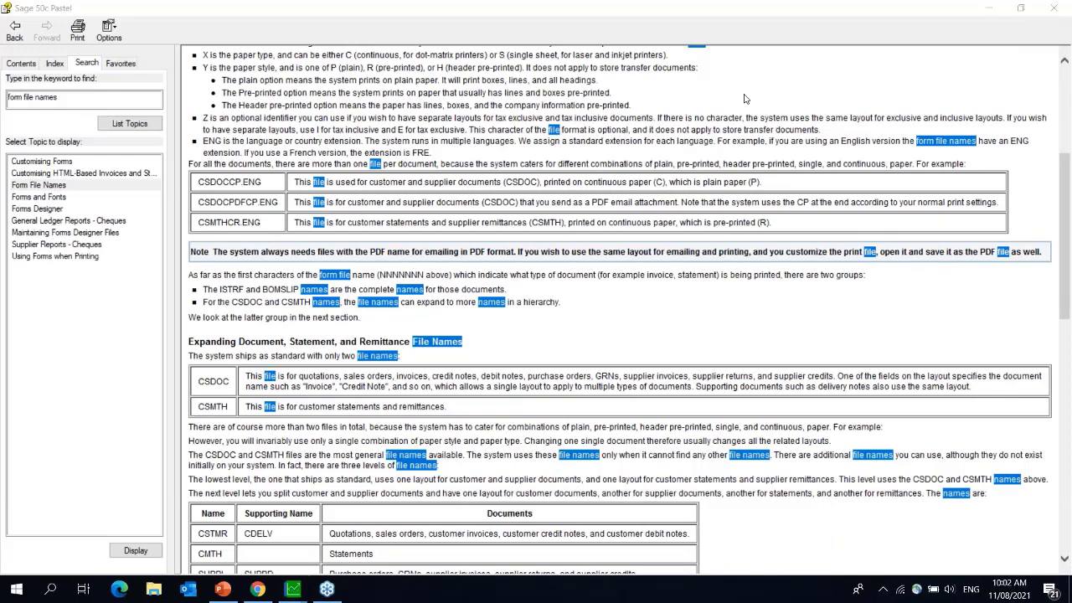
click(1068, 243)
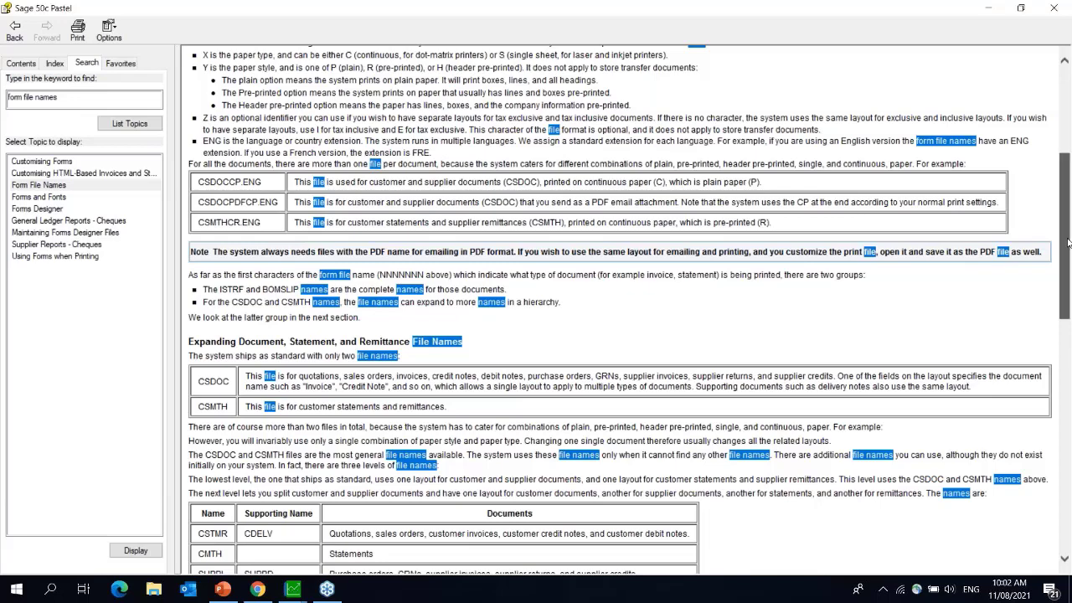
drag(1068, 243, 1068, 168)
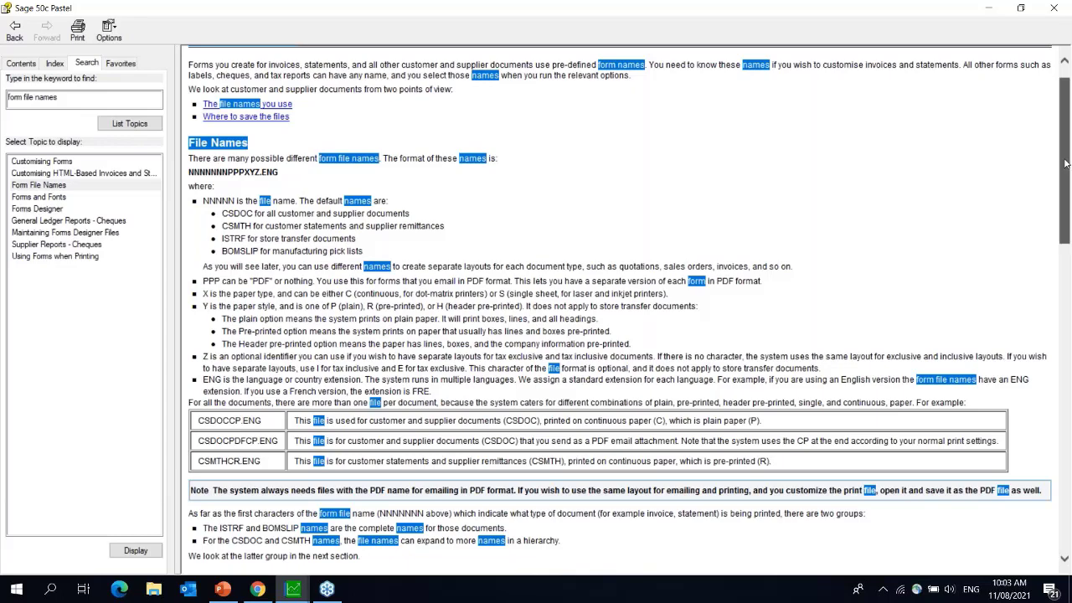
drag(1066, 163, 1065, 203)
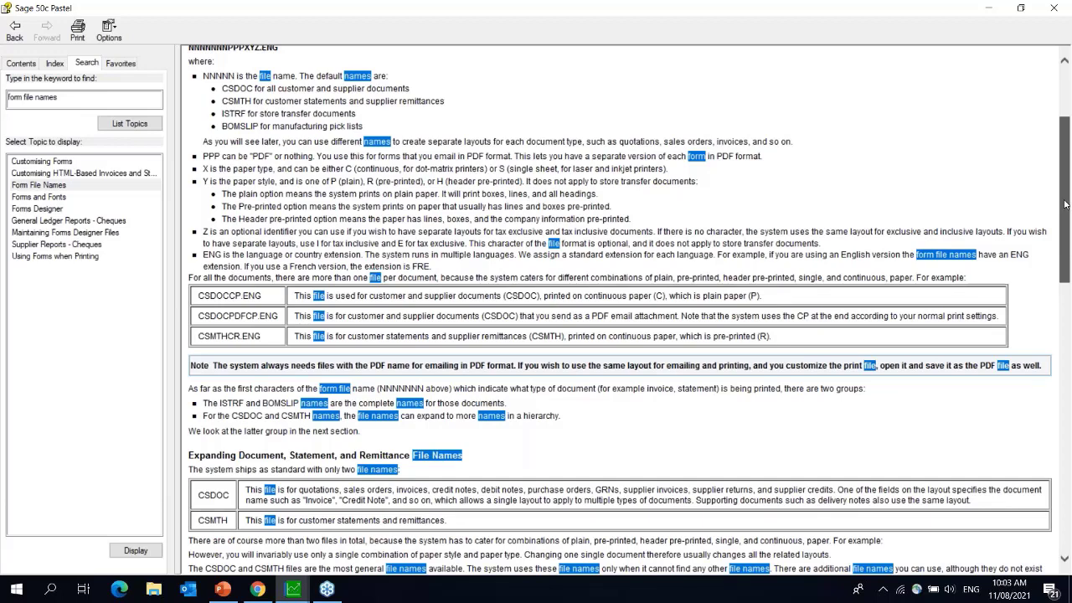
drag(1066, 204, 1068, 360)
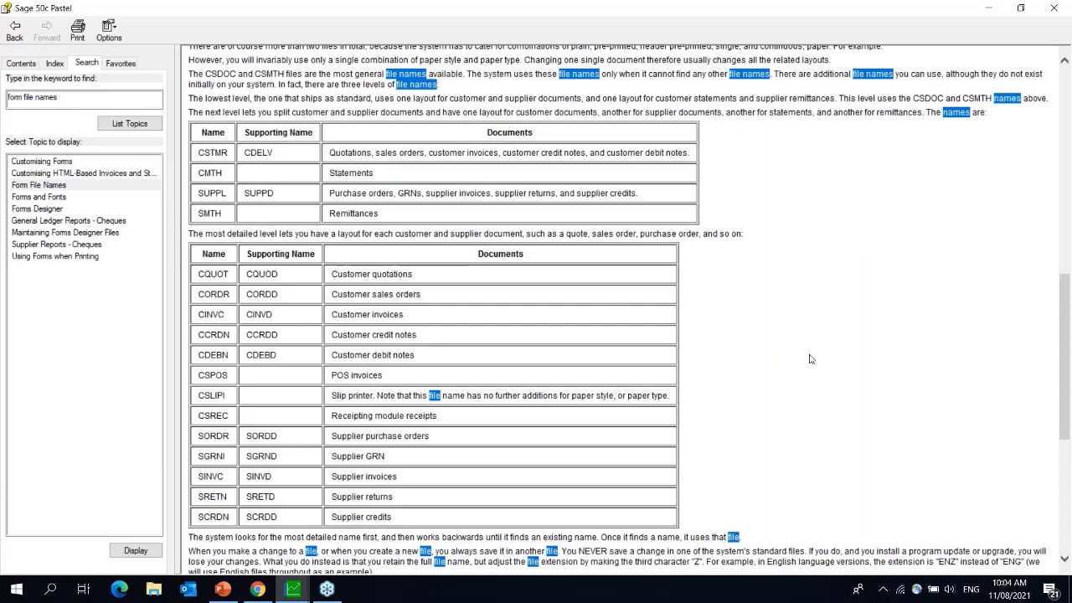
- Scroll through the rest of the Form File Names page, then close the help guide
drag(1067, 294, 1069, 91)
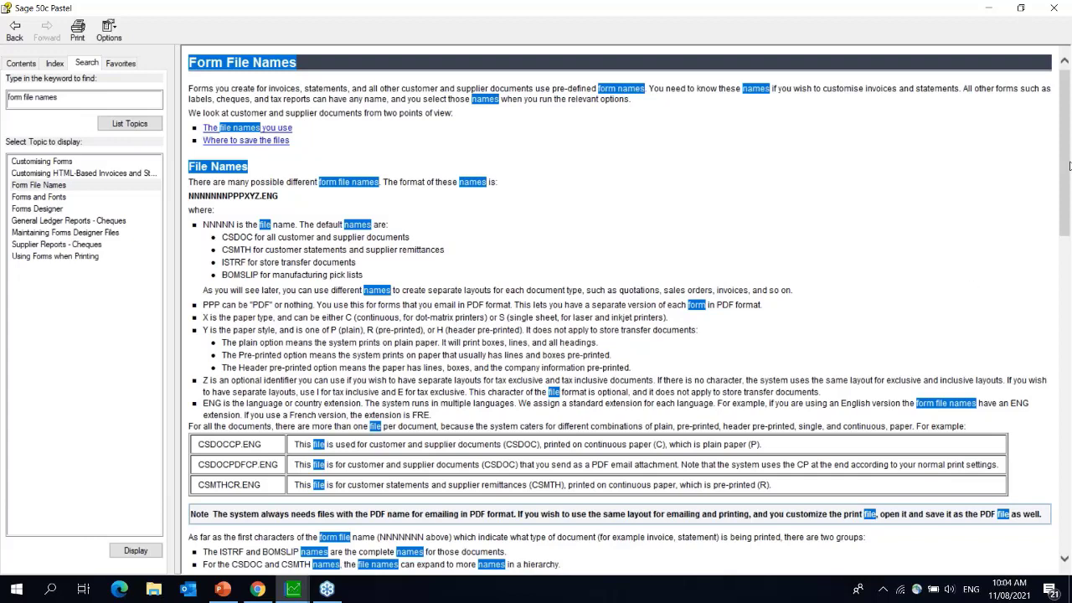
drag(1066, 182, 1069, 367)
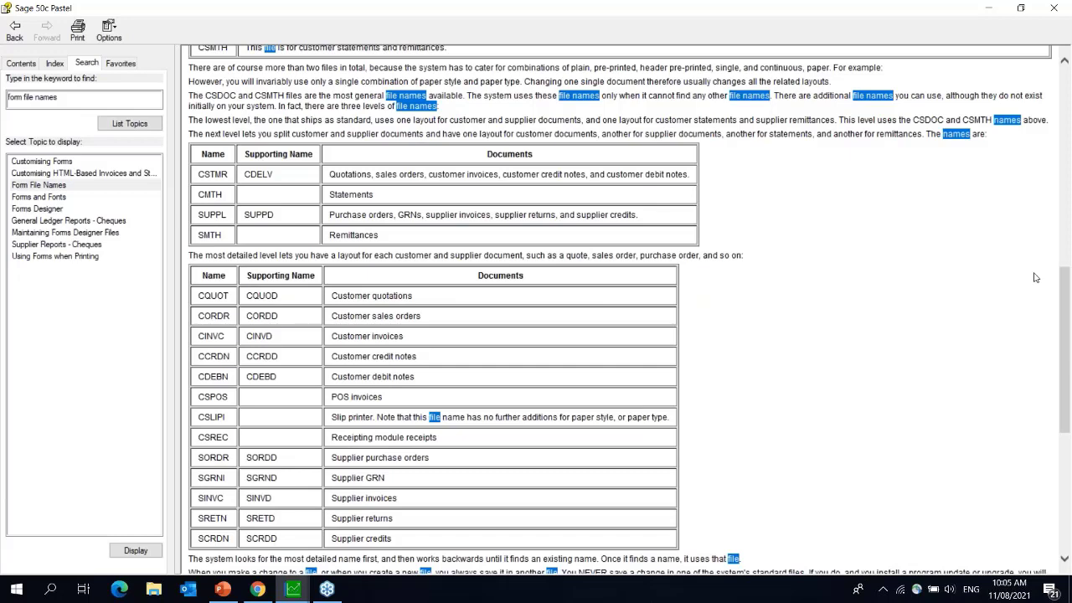
click(1054, 7)
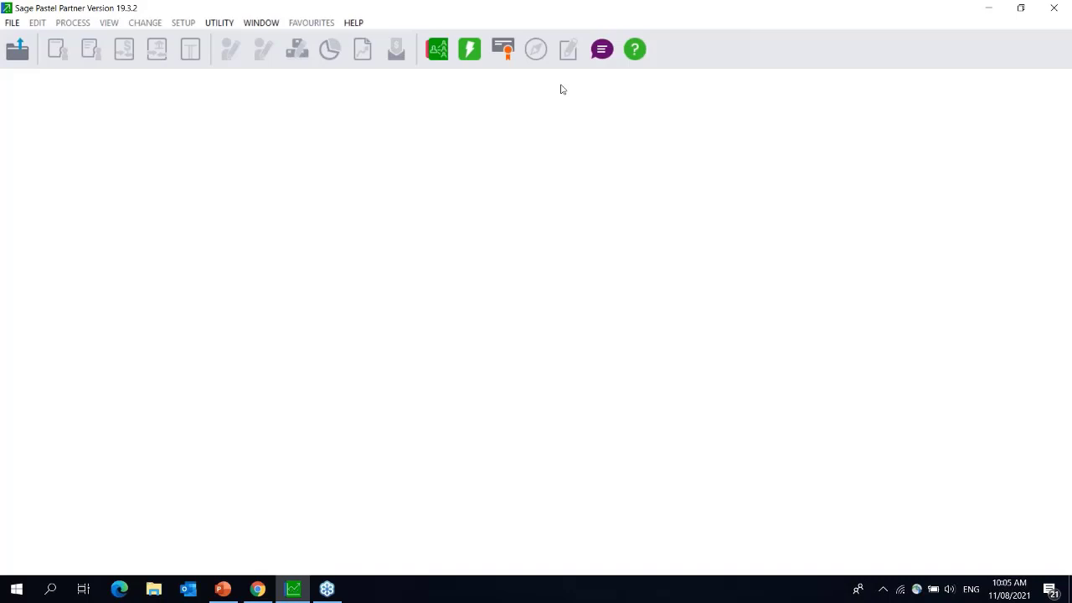
- Use File > Open to list the KLICPT21 and Software Sales demo companies
click(141, 9)
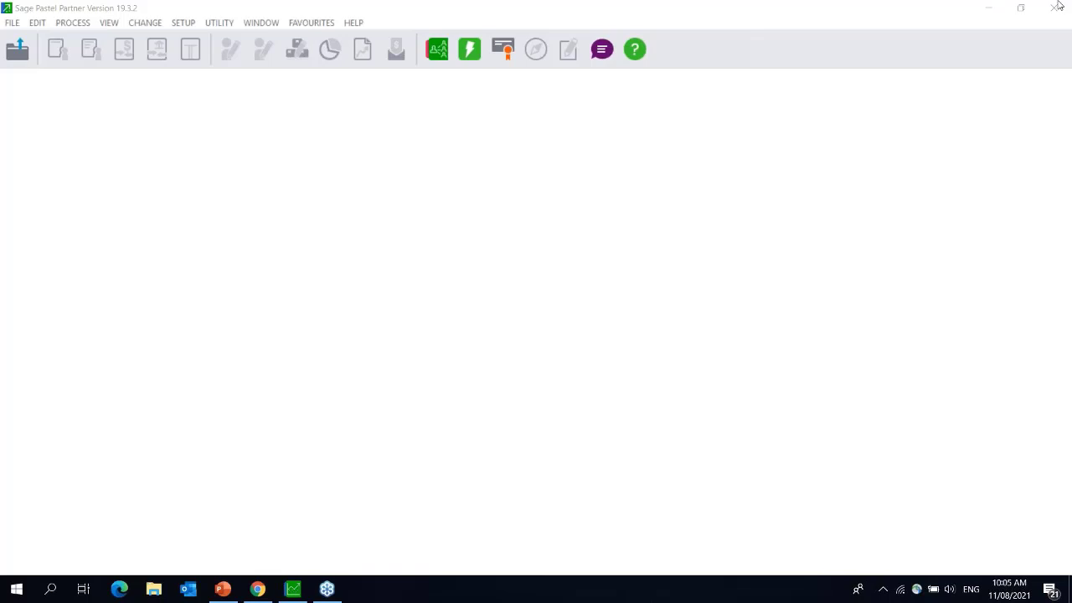
click(11, 25)
click(34, 39)
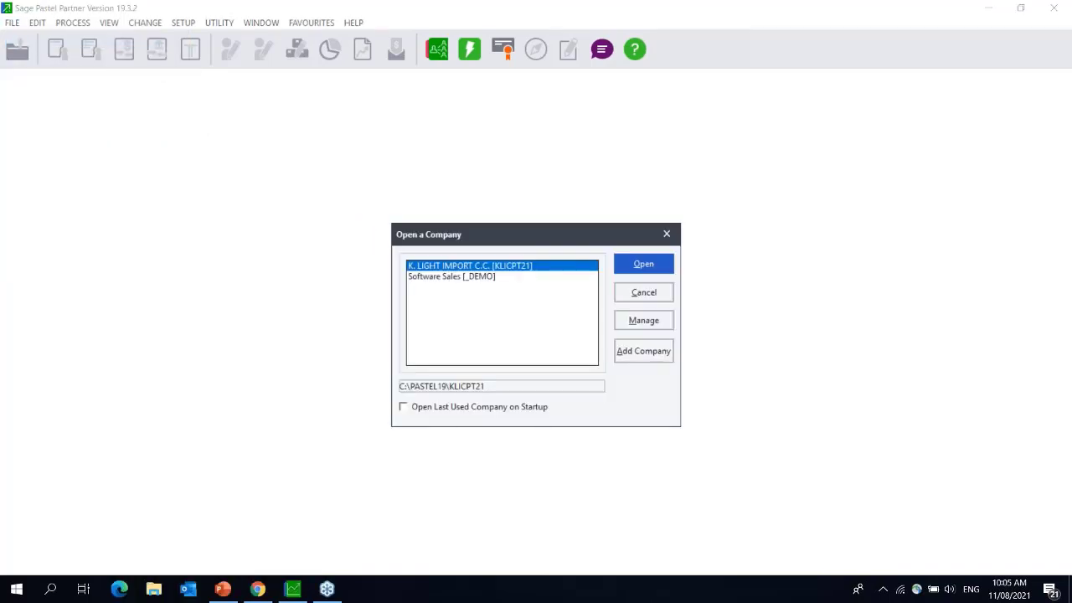
- Open the Software Sales [_DEMO] company, entering the company password
click(466, 281)
double_click(466, 285)
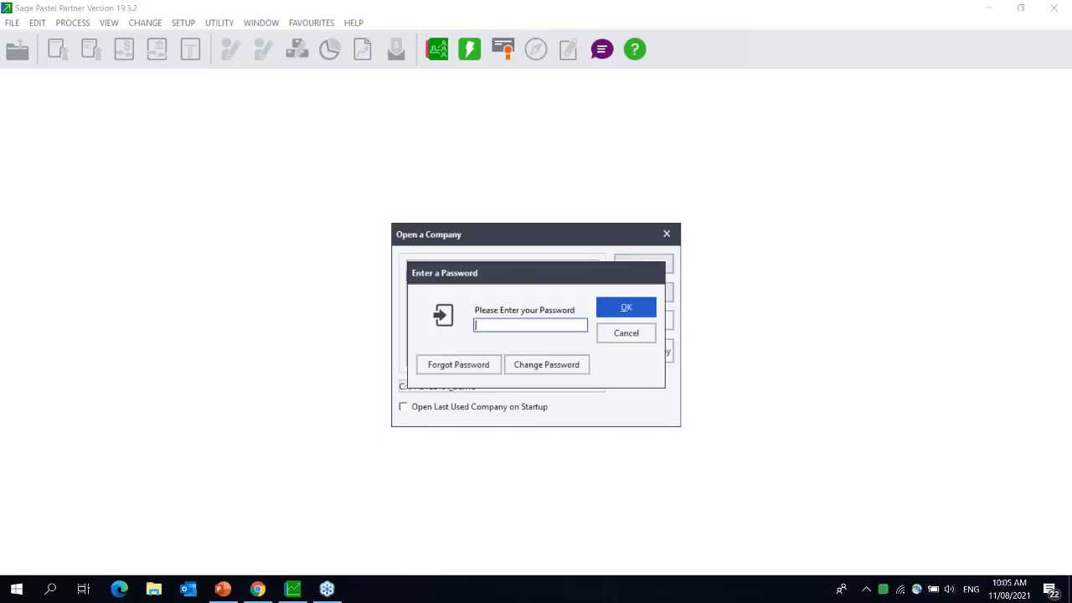
text(demo)
key(Return)
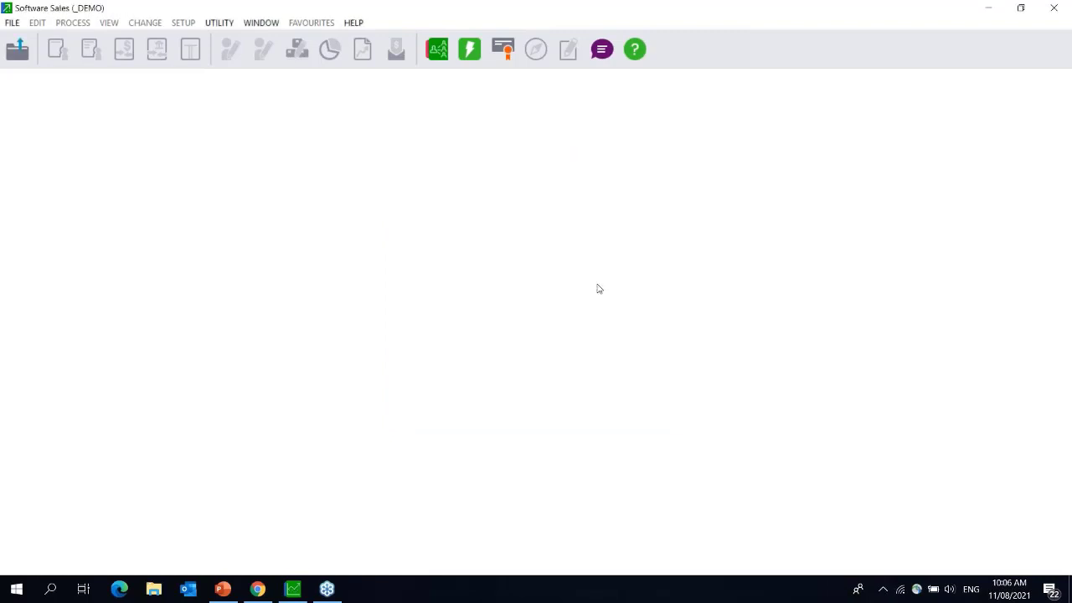
click(225, 25)
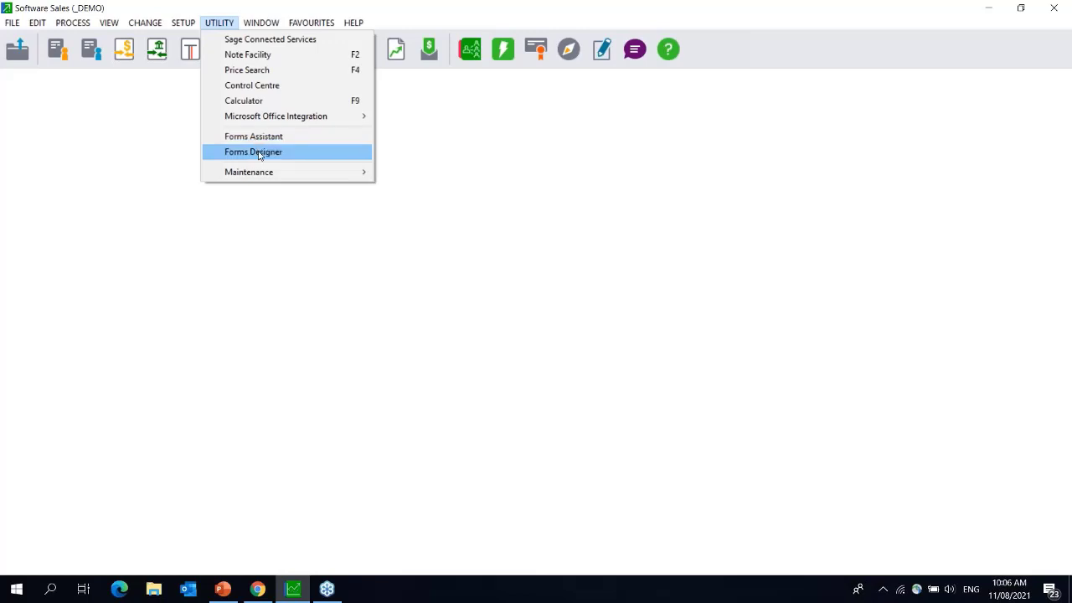
- Launch Forms Designer from UTILITY and choose File > Open to reach the Select Folder dialog
click(258, 151)
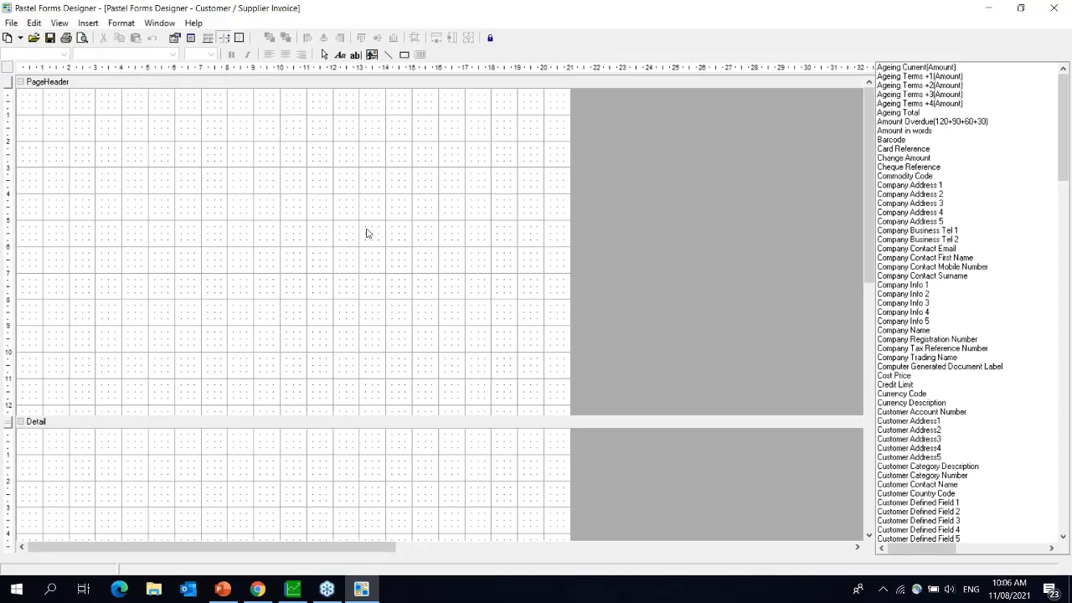
click(12, 24)
click(20, 56)
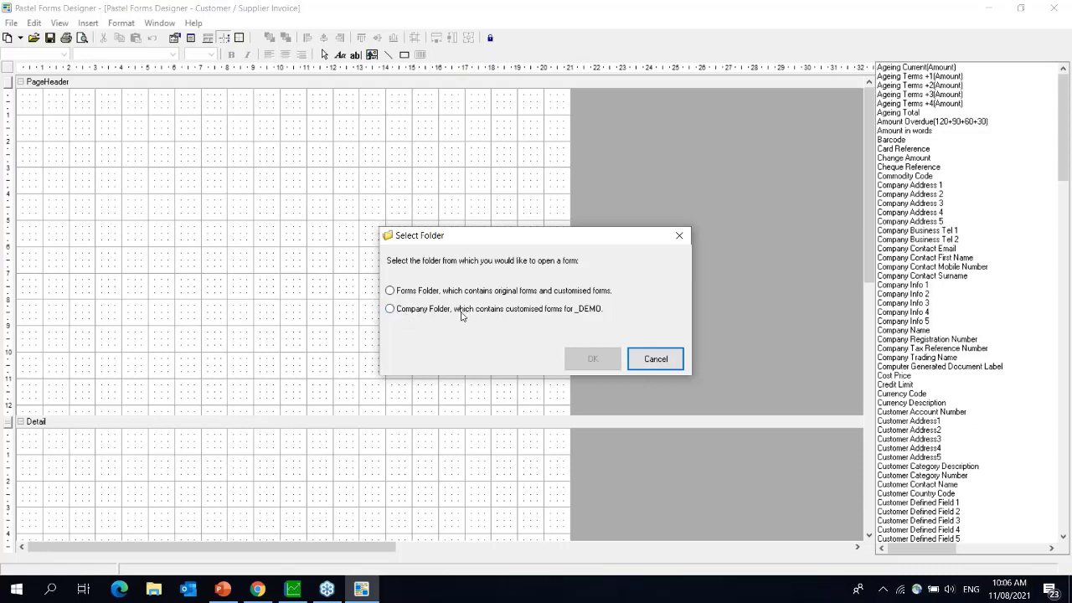
- Choose the Forms Folder to list the .ENG form files in C:\Pastel19\Custom\FORMS
click(391, 290)
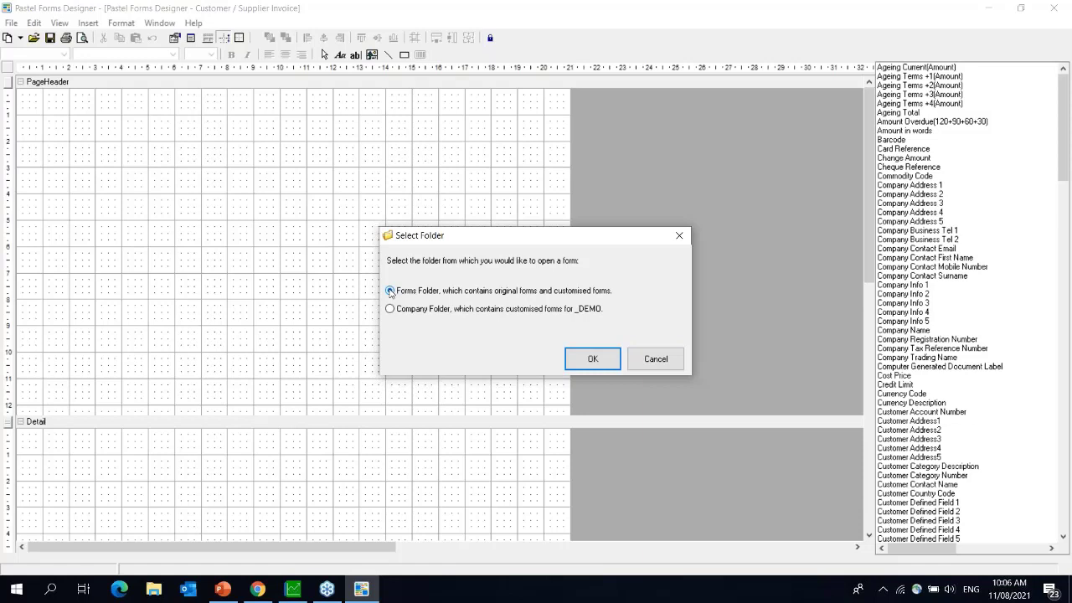
click(591, 359)
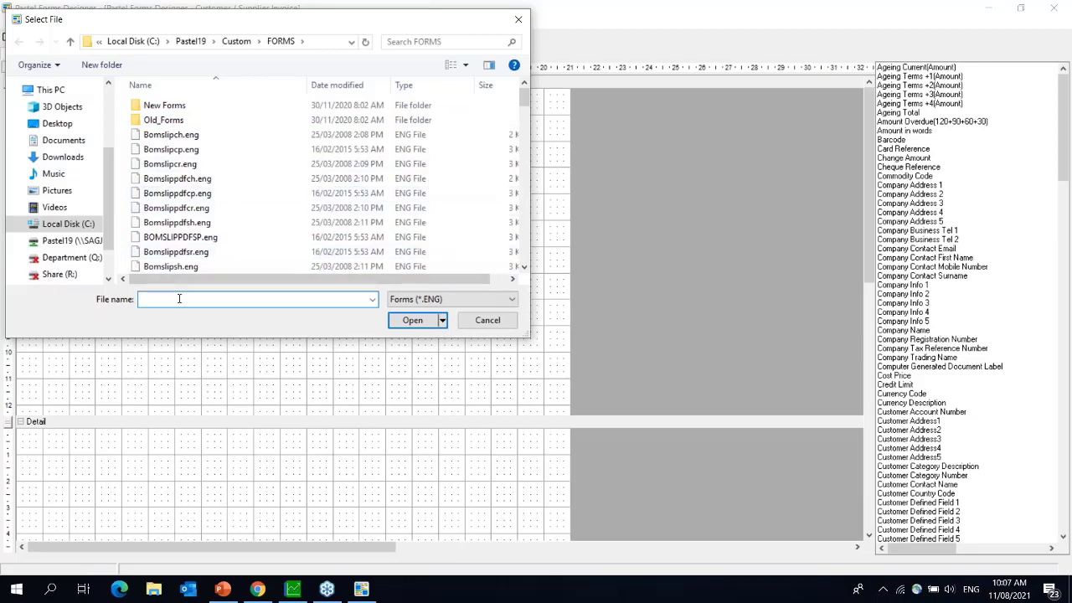
- Open the CSDOC_Tmp_ProgressBlue.zzz invoice template, found by typing 'csdoc' in File name
text(csdoc)
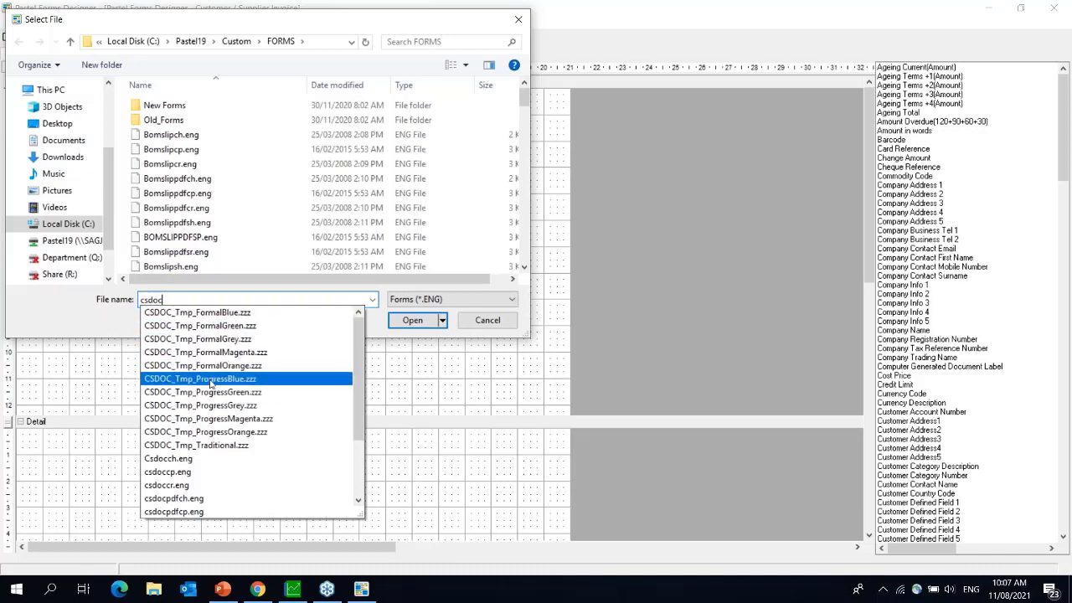
click(210, 378)
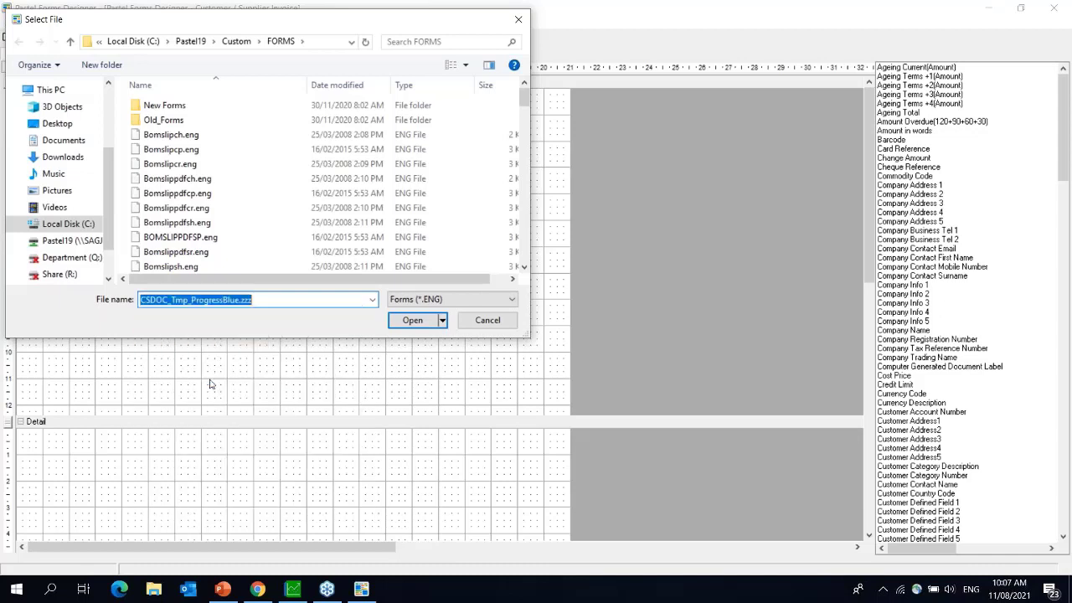
click(409, 325)
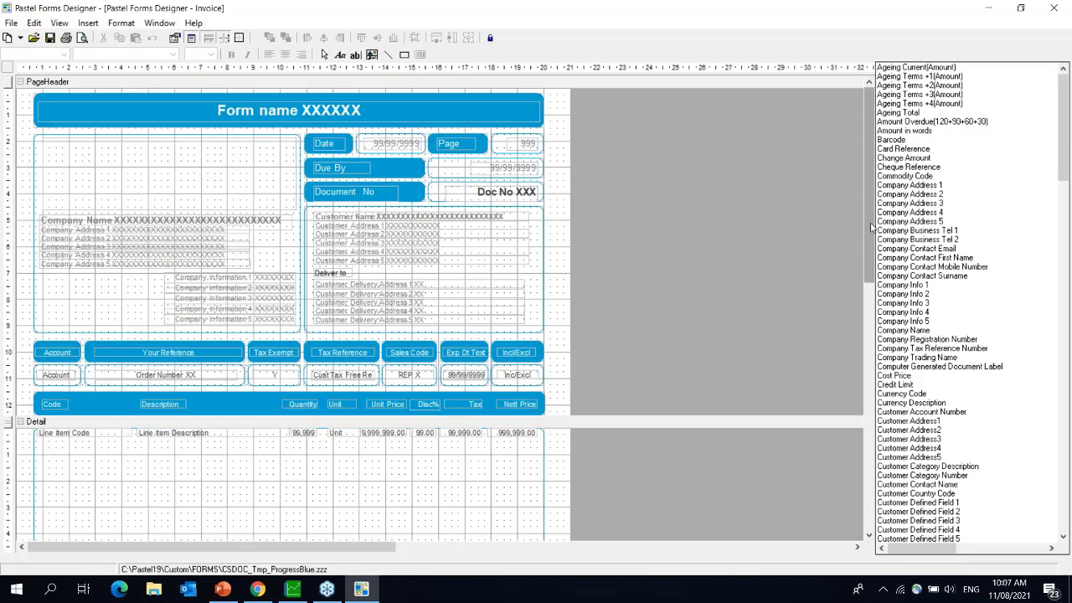
drag(872, 248, 877, 77)
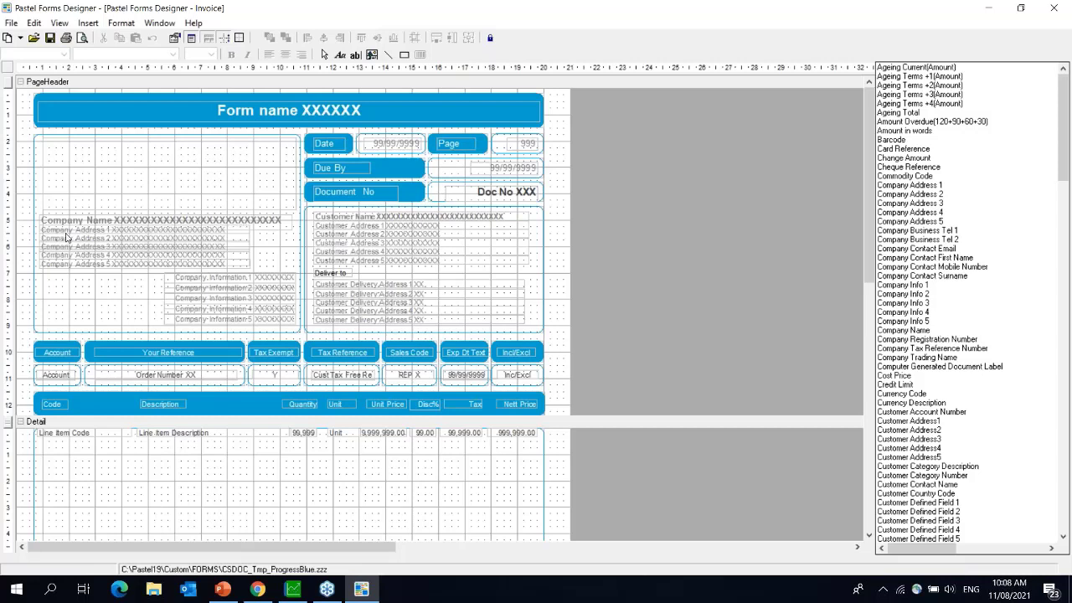
click(43, 98)
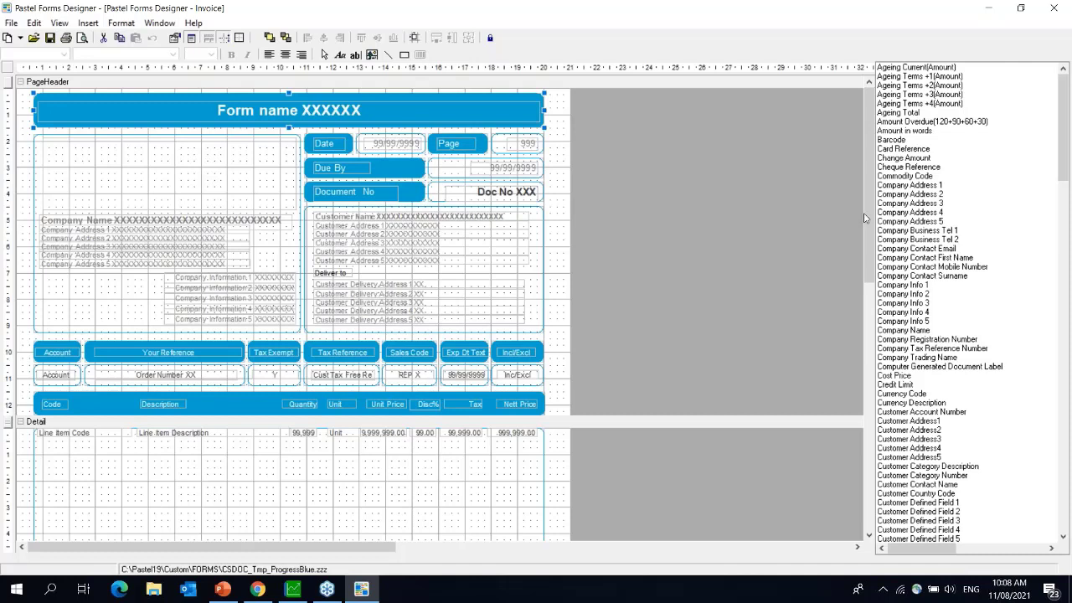
key(alt+Tab)
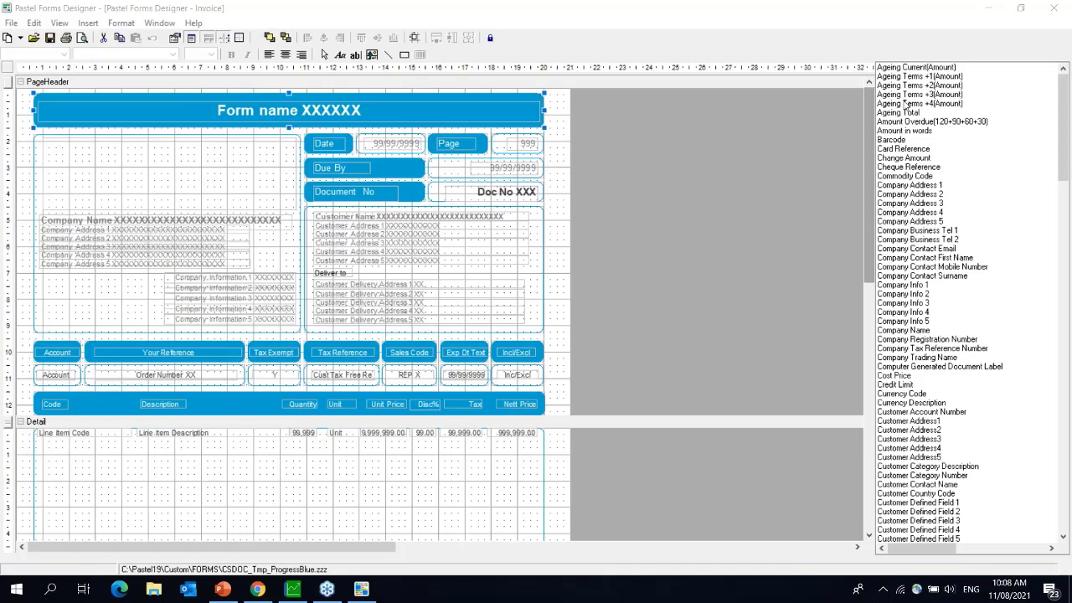
- Browse in File Explorer through This PC and Local Disk (C:) to the Pastel19 folder
click(153, 590)
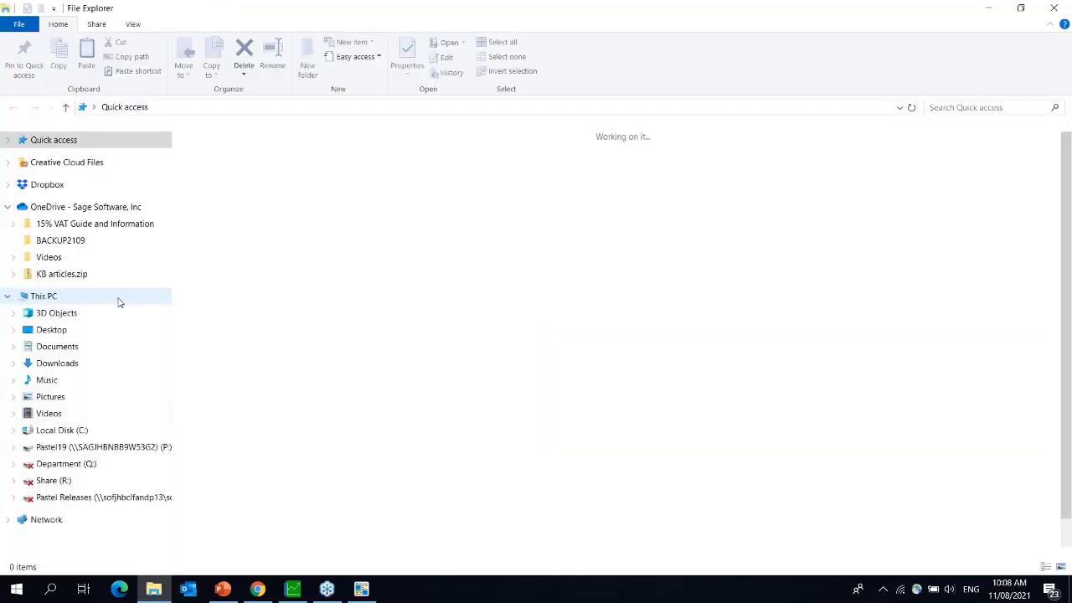
click(43, 296)
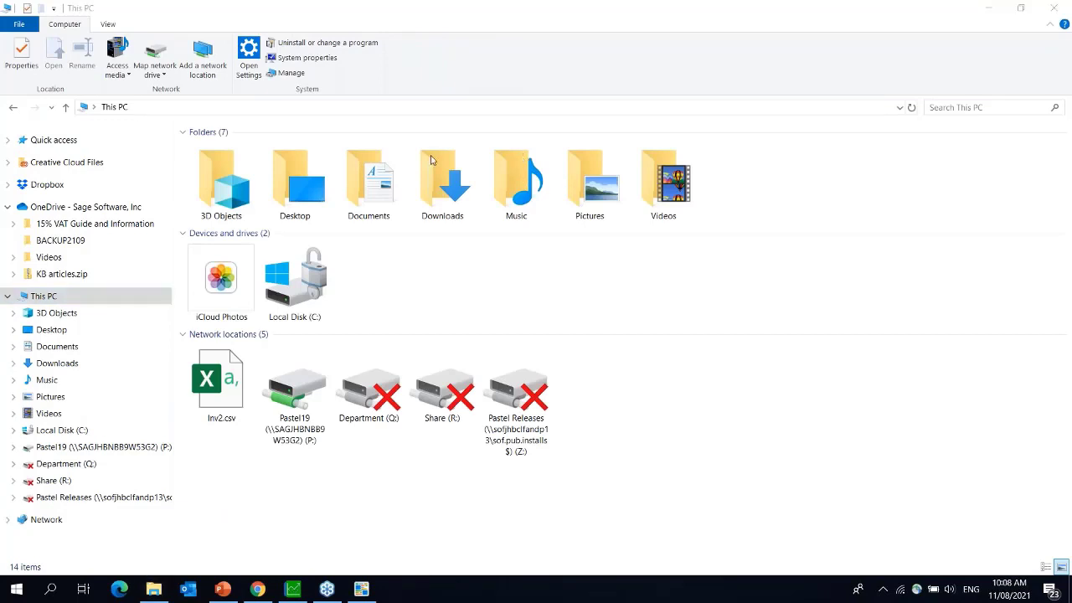
click(316, 283)
double_click(316, 283)
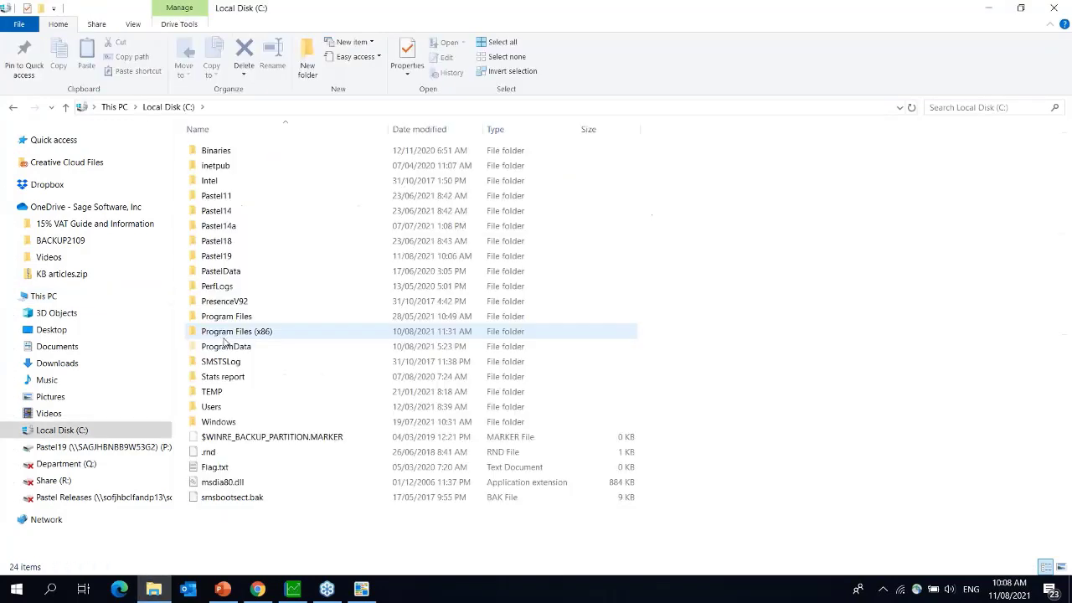
click(206, 256)
double_click(206, 257)
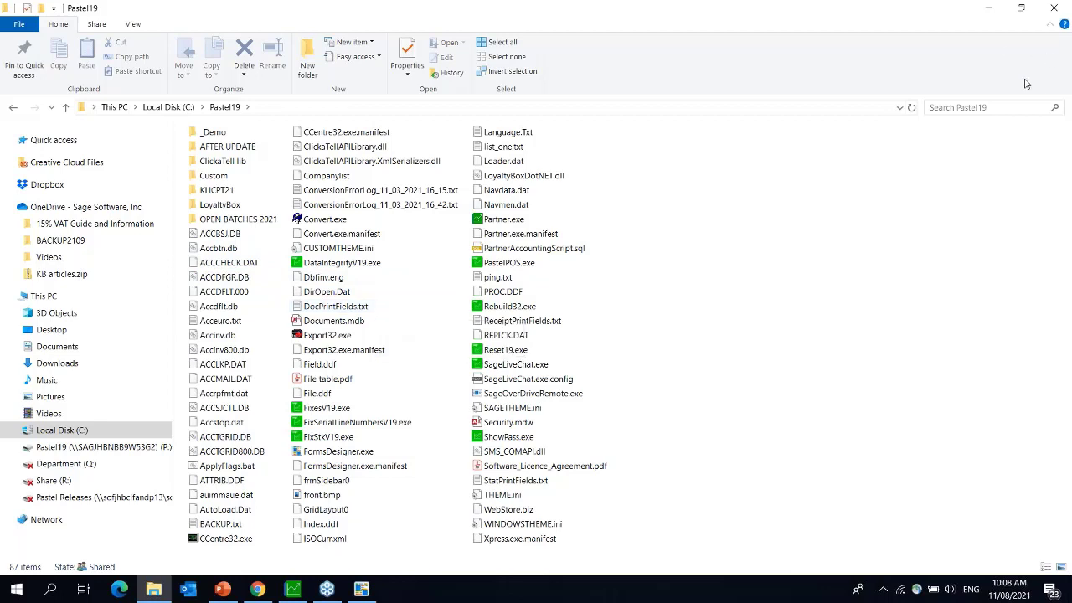
- Launch FormsDesigner.exe from C:\Pastel19 and close the extra Forms Designer window
click(347, 456)
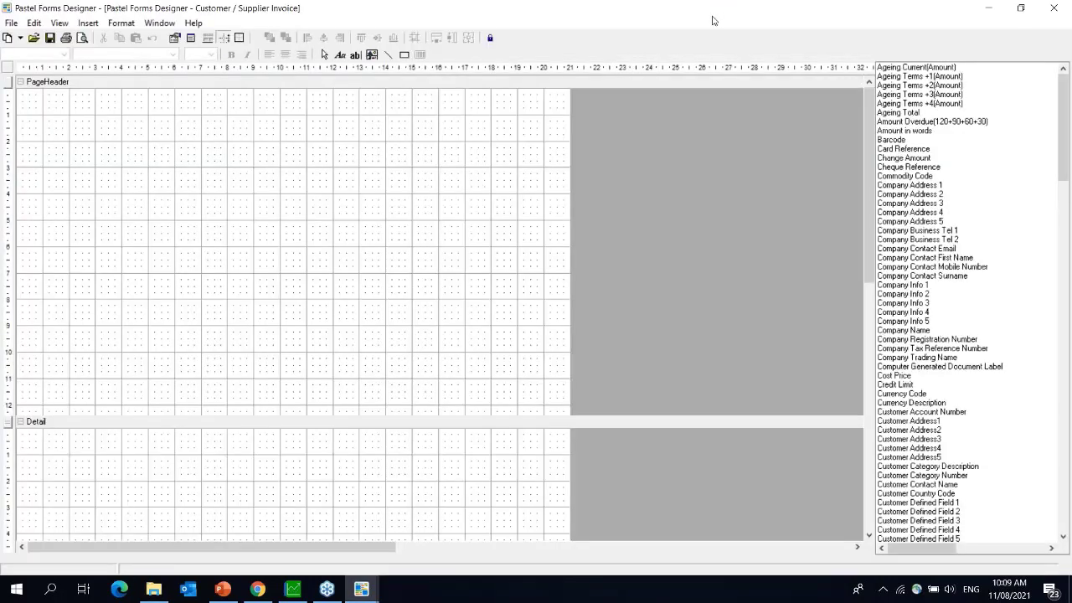
double_click(713, 20)
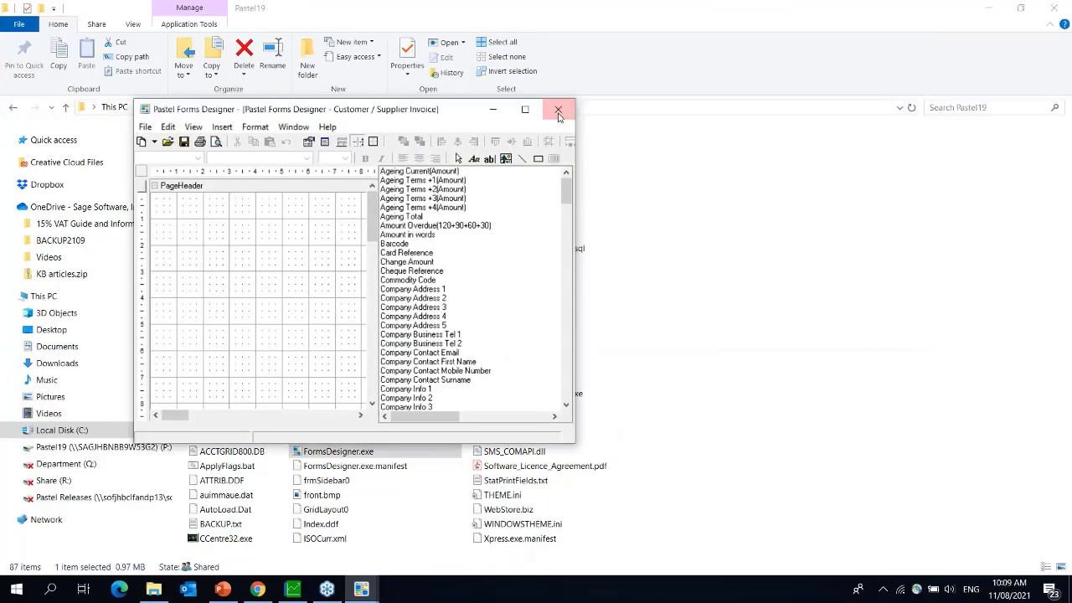
click(558, 114)
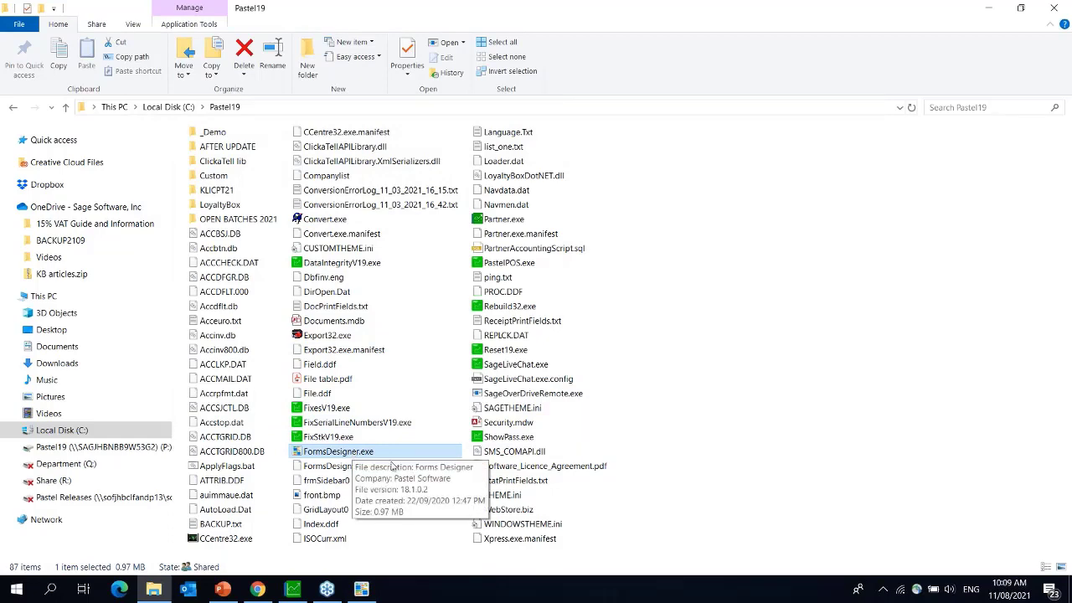
- Return to the ProgressBlue invoice form and apply Format > Convert to Greyscale
click(363, 591)
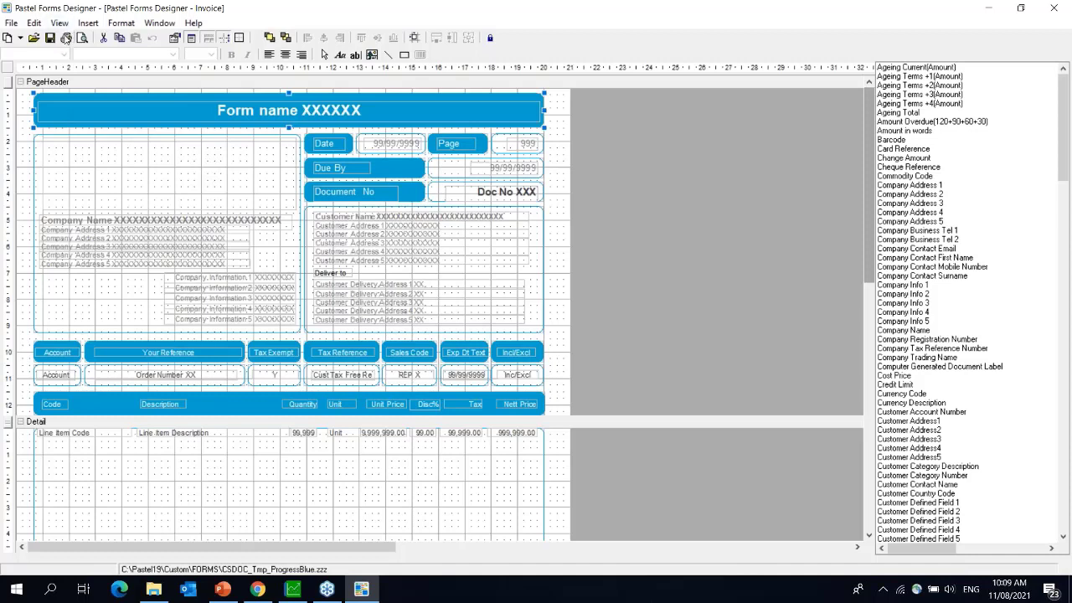
click(121, 22)
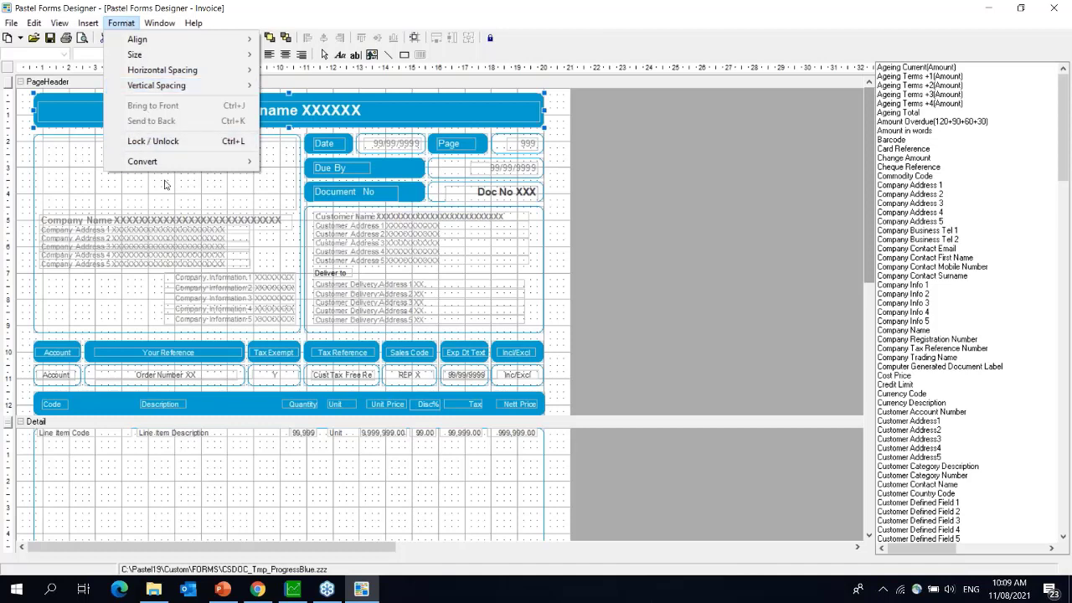
mouse_move(179, 162)
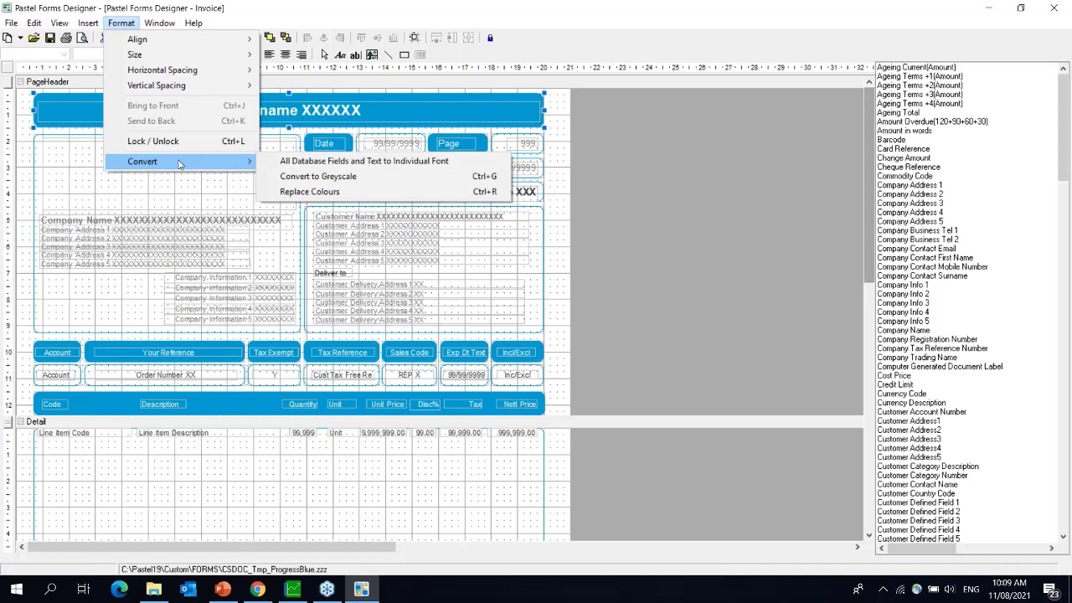
click(315, 181)
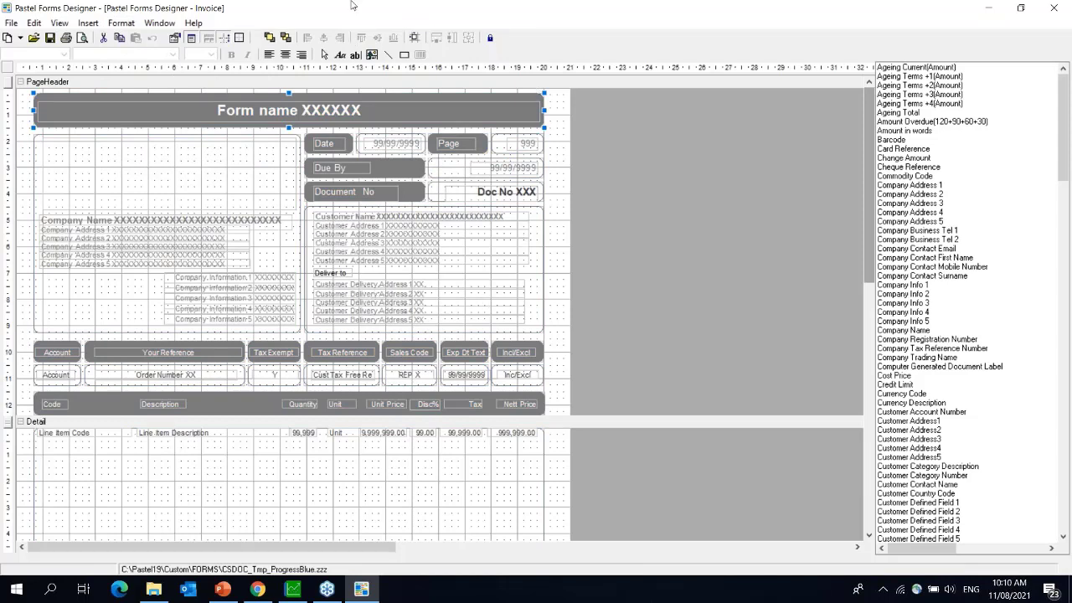
- Check the Form name heading's font (Arial, 16, bold), then switch to Pastel Partner's Software Sales window
right_click(63, 104)
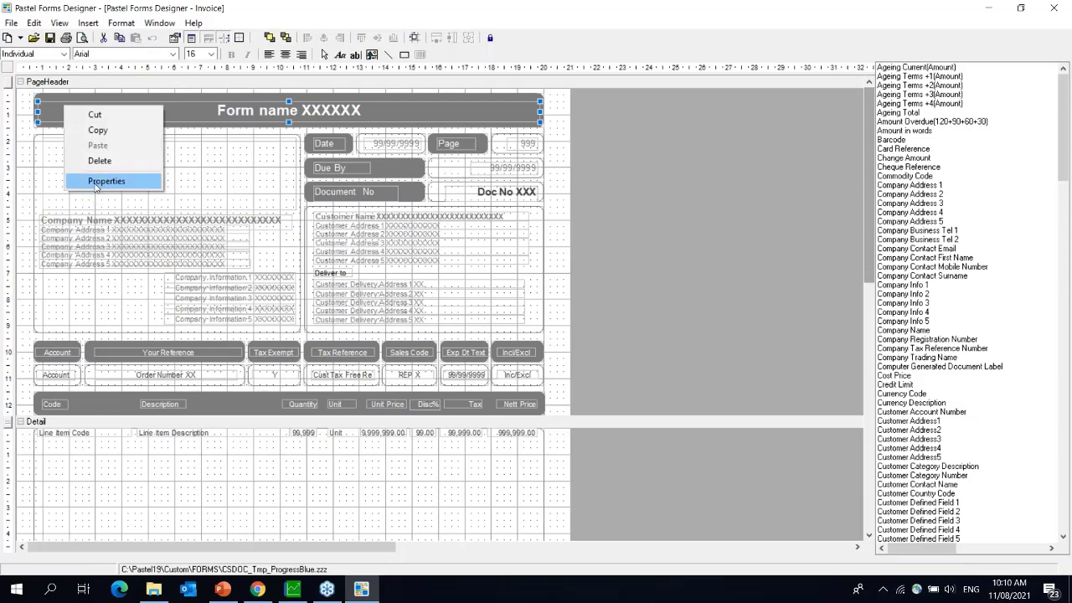
click(96, 186)
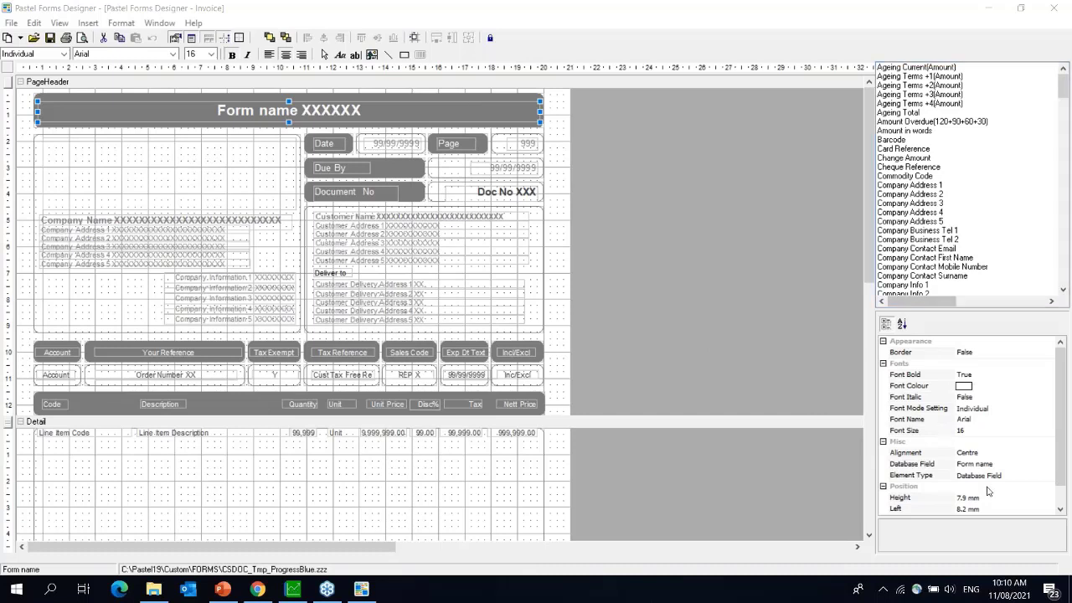
click(967, 419)
click(1049, 421)
click(1049, 421)
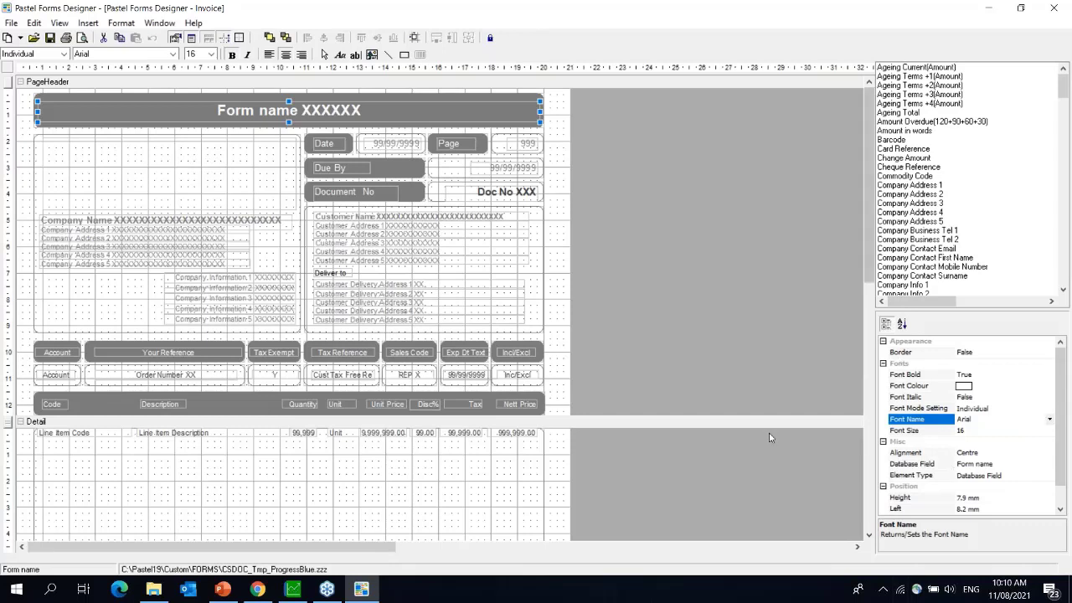
click(287, 592)
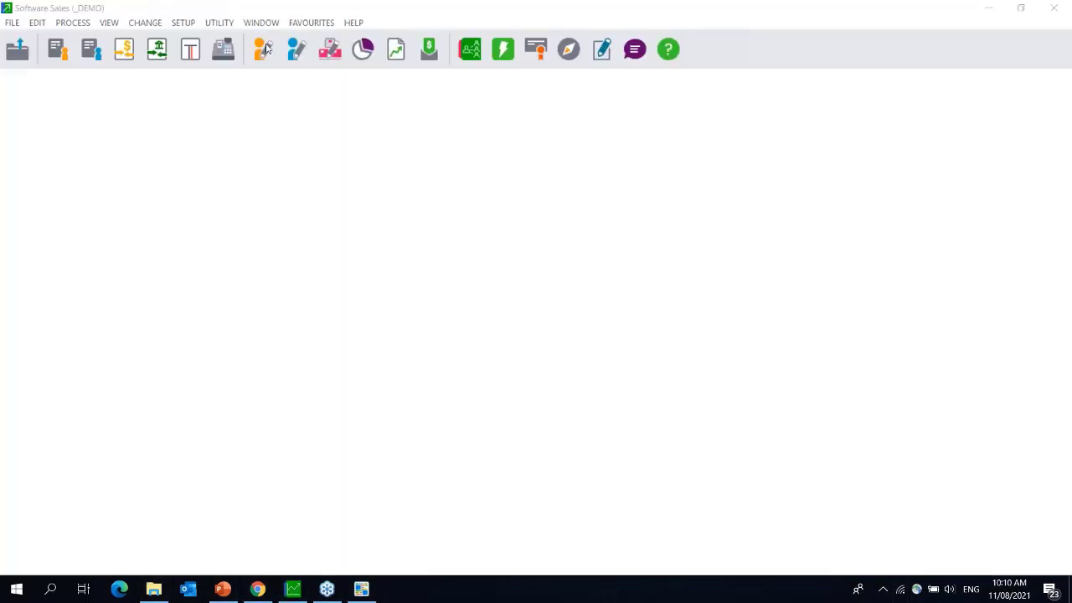
- Review Printer / Fonts Setup for customer documents (Arial 8 main and title fonts), then return to Forms Designer
click(7, 25)
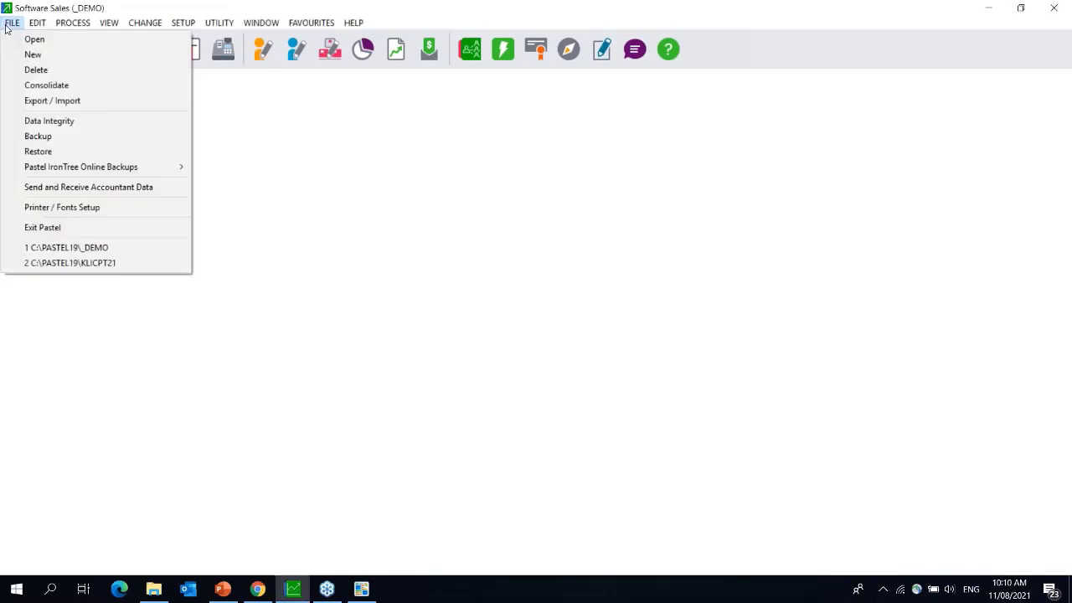
click(77, 209)
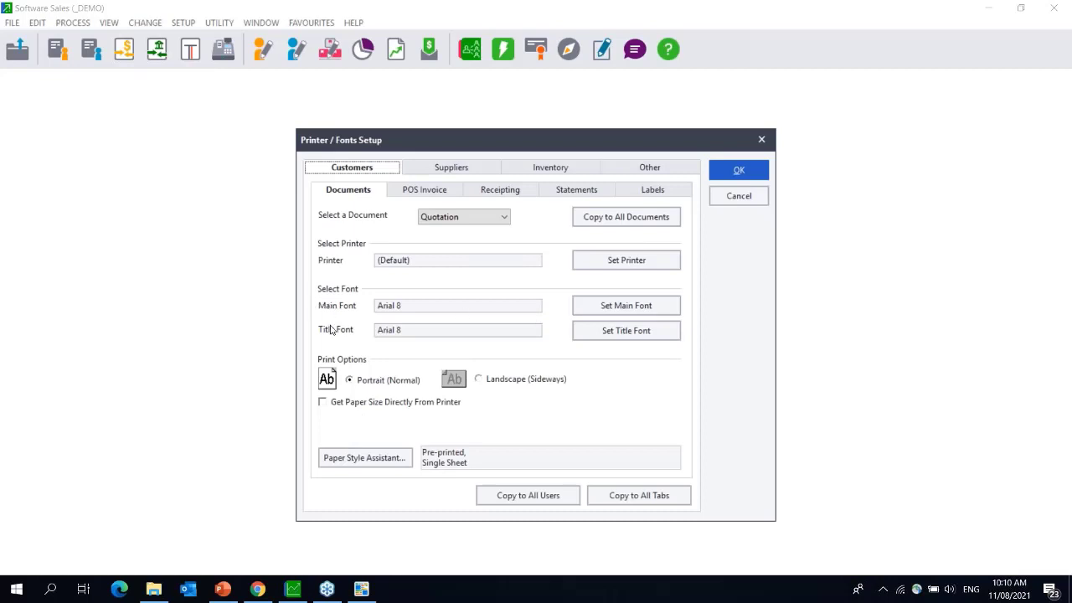
click(320, 459)
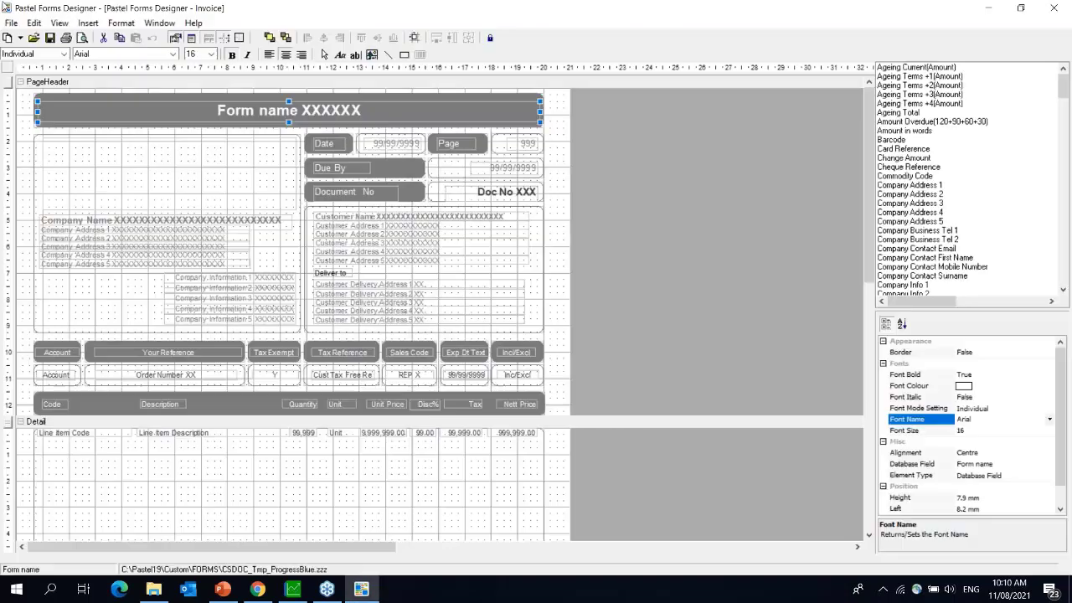
click(12, 22)
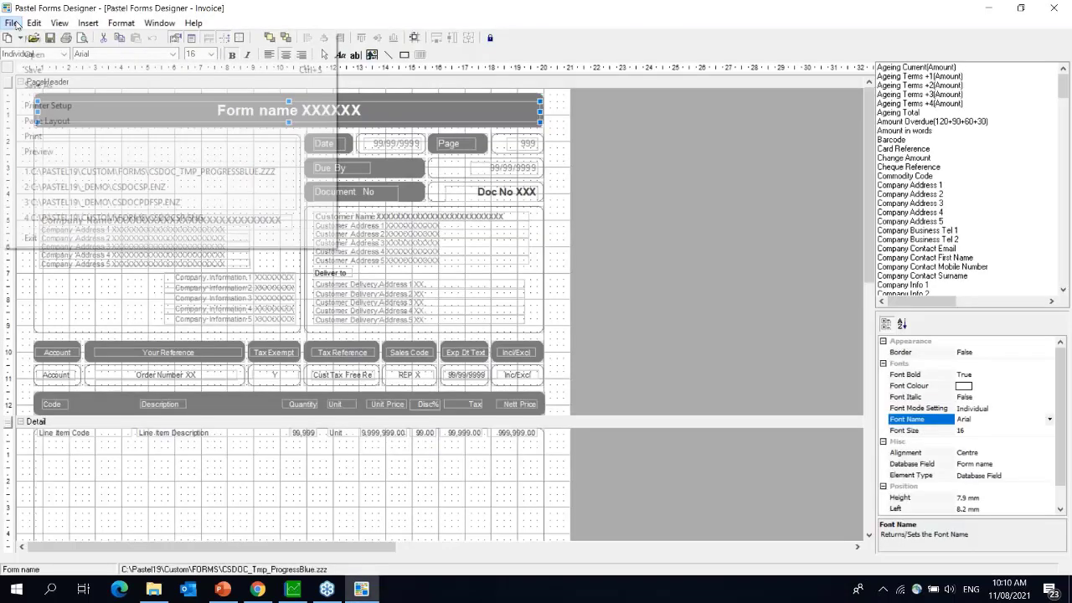
- Open the original csdocsp.eng form from the Forms Folder without saving, choosing it over the customised copy
click(33, 56)
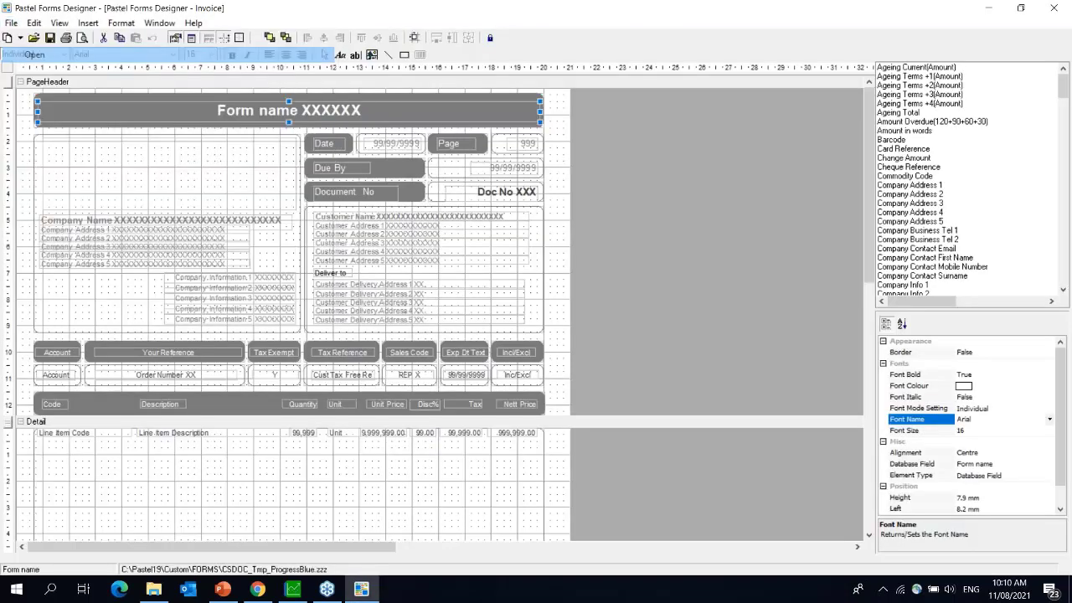
click(541, 342)
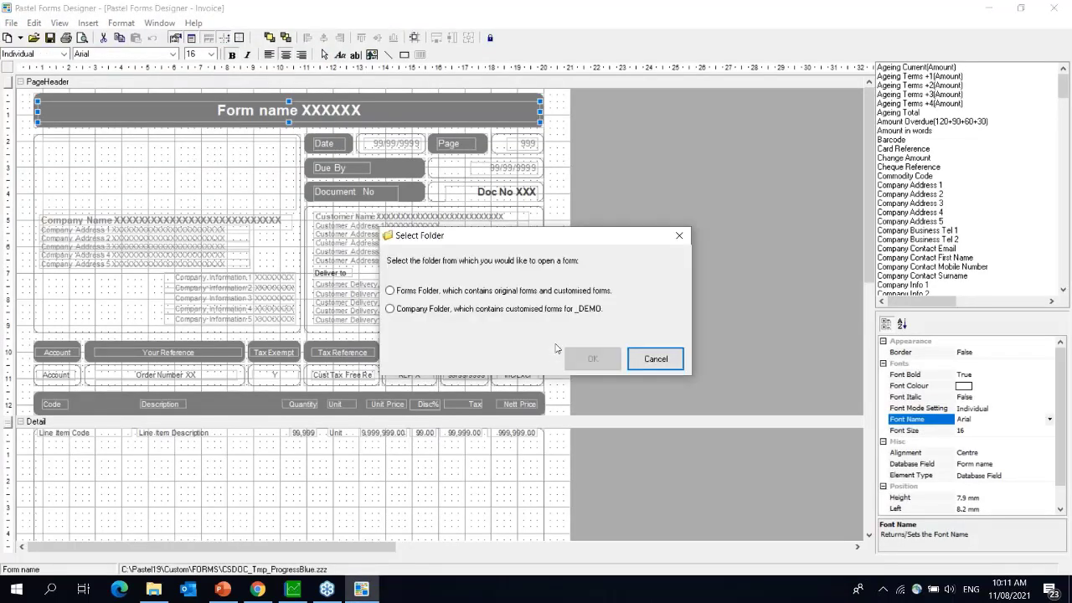
click(506, 291)
click(592, 358)
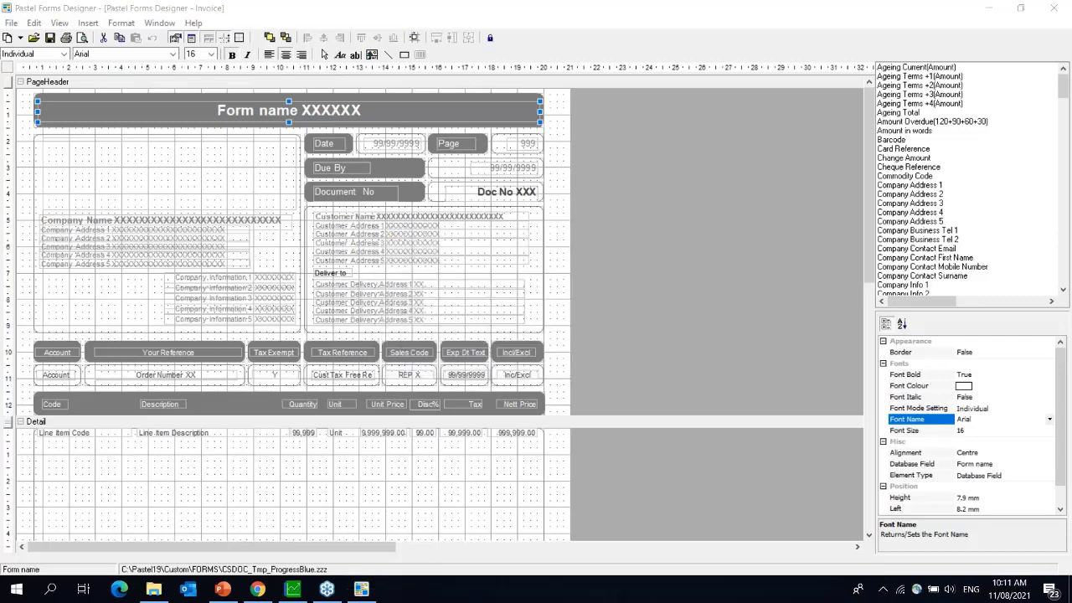
text(csdo)
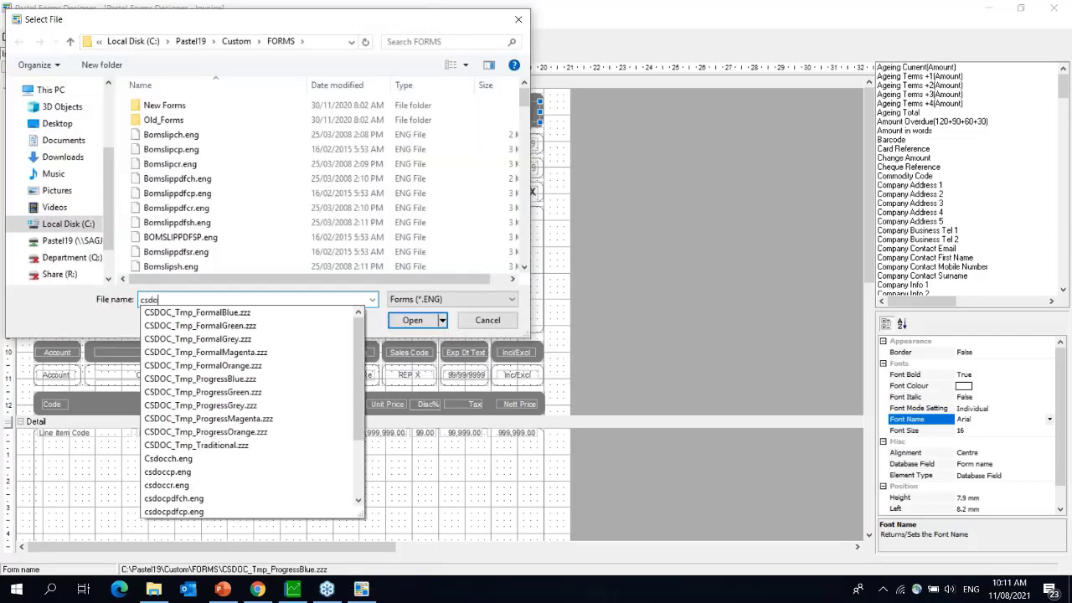
text(csp)
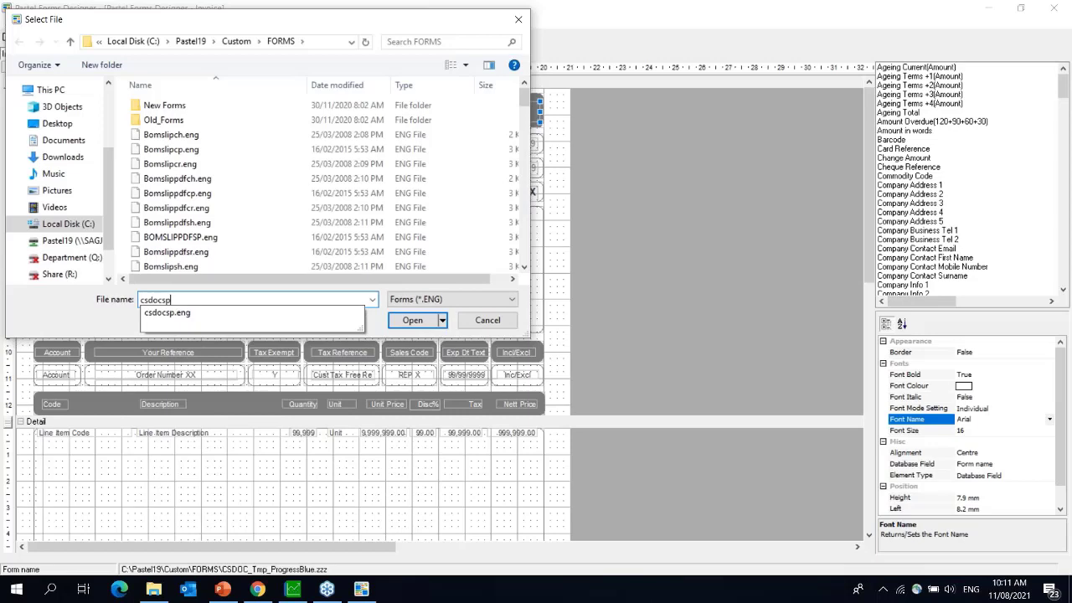
click(321, 312)
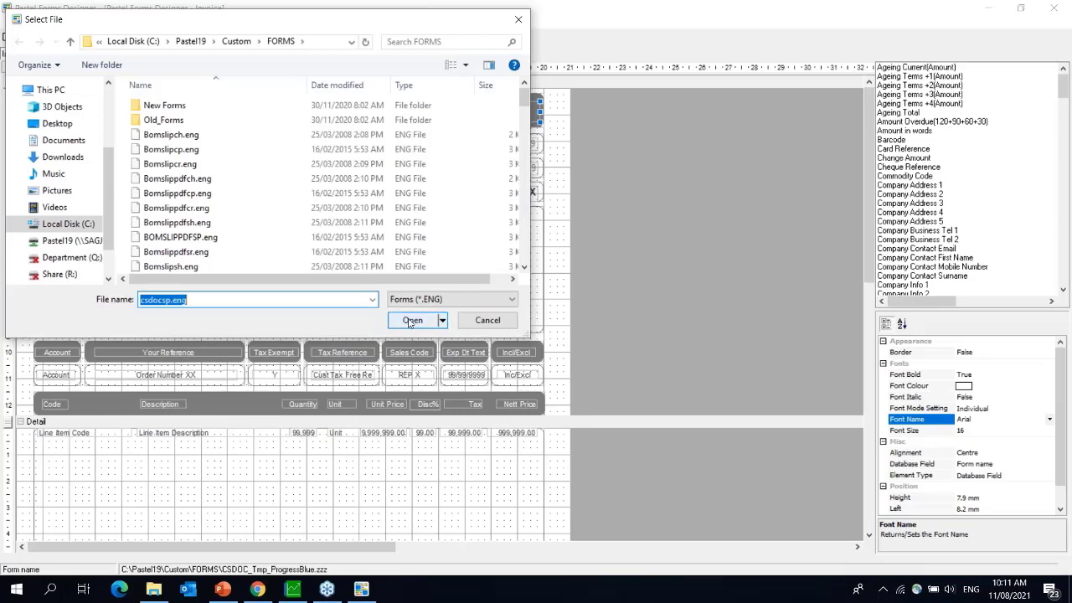
click(410, 321)
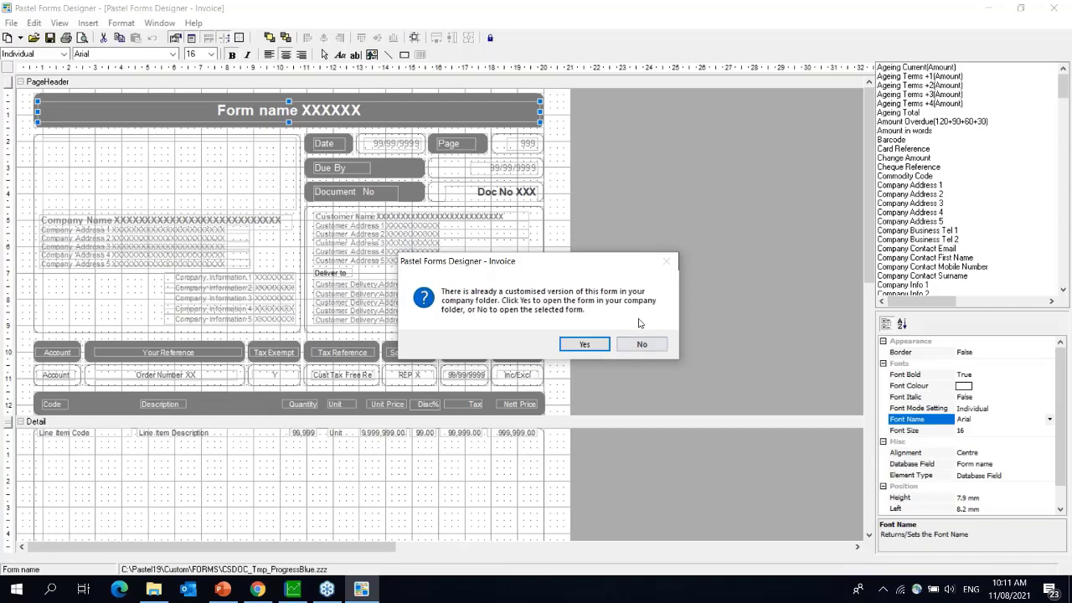
click(641, 347)
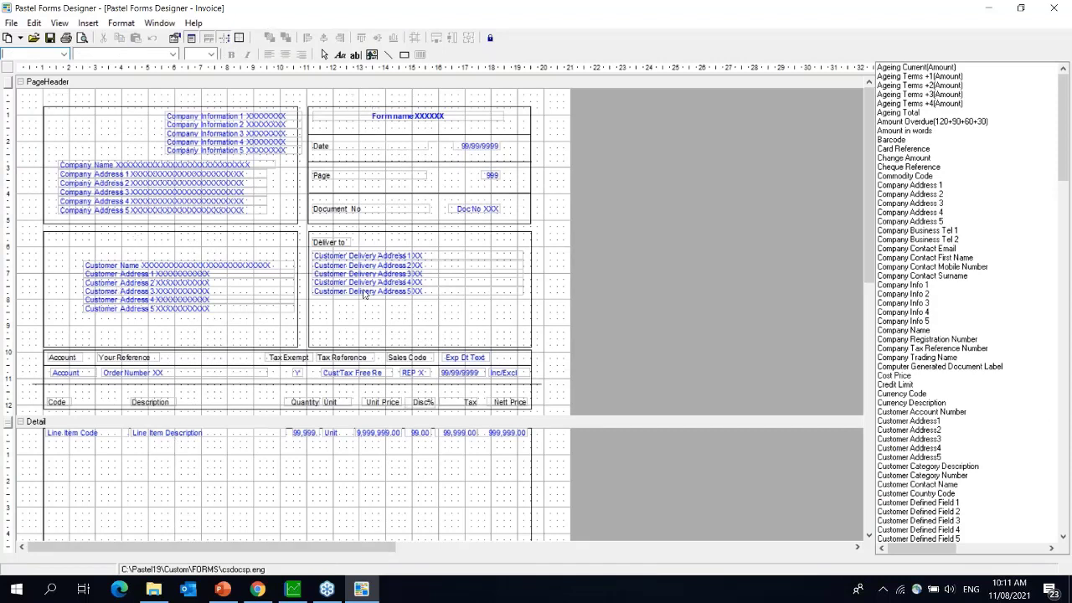
click(205, 119)
right_click(205, 123)
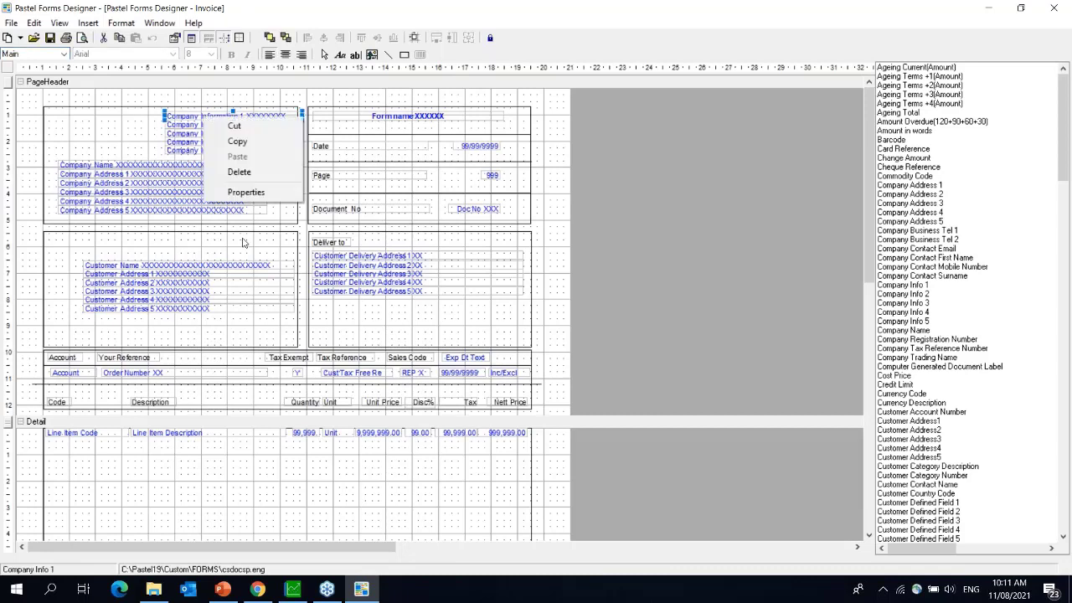
click(245, 193)
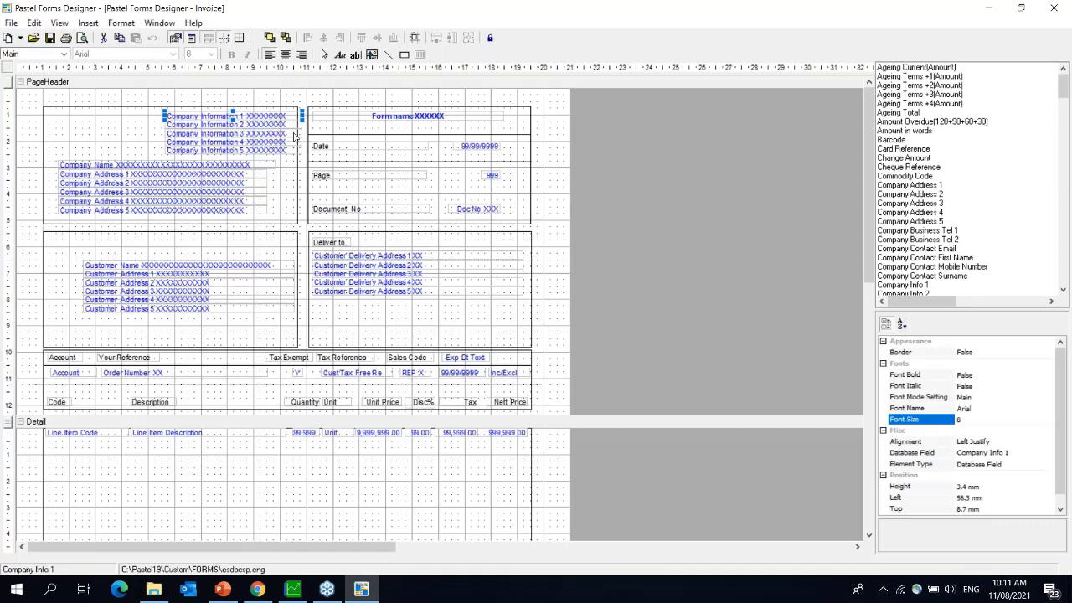
right_click(249, 116)
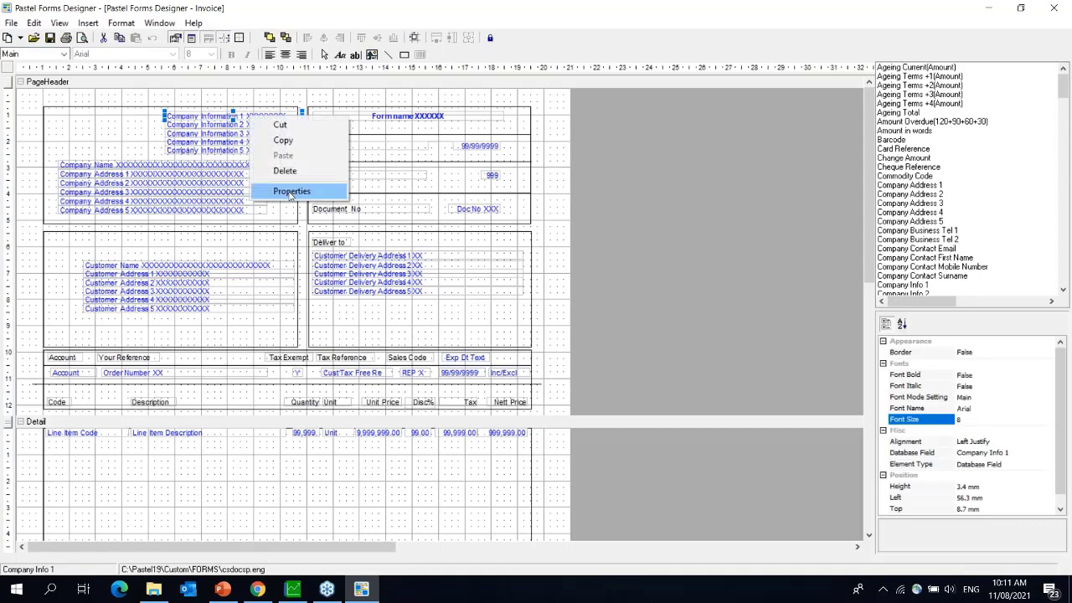
click(291, 192)
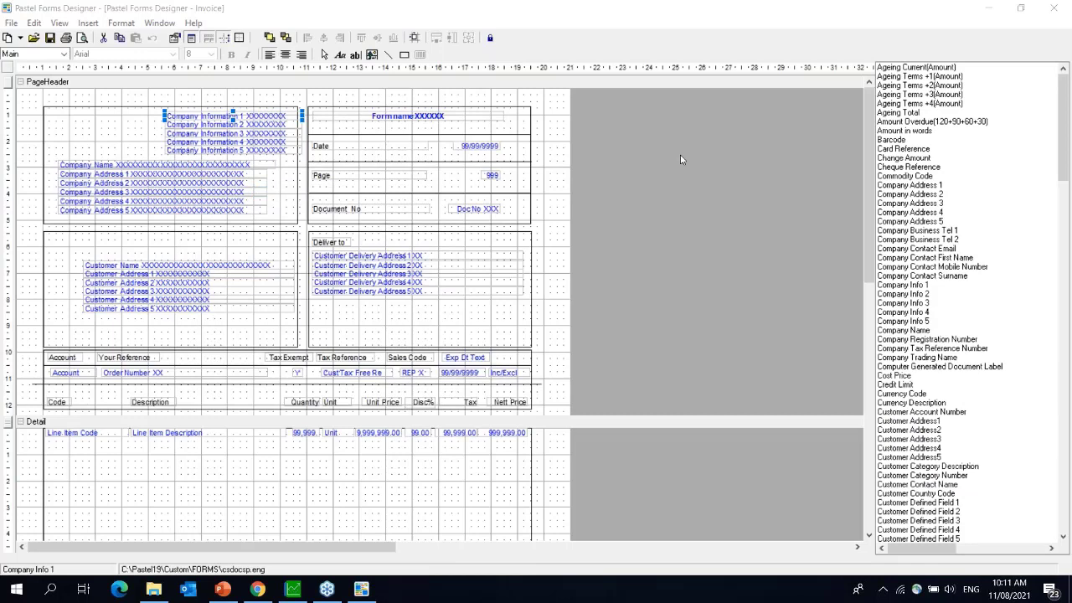
right_click(241, 116)
click(277, 192)
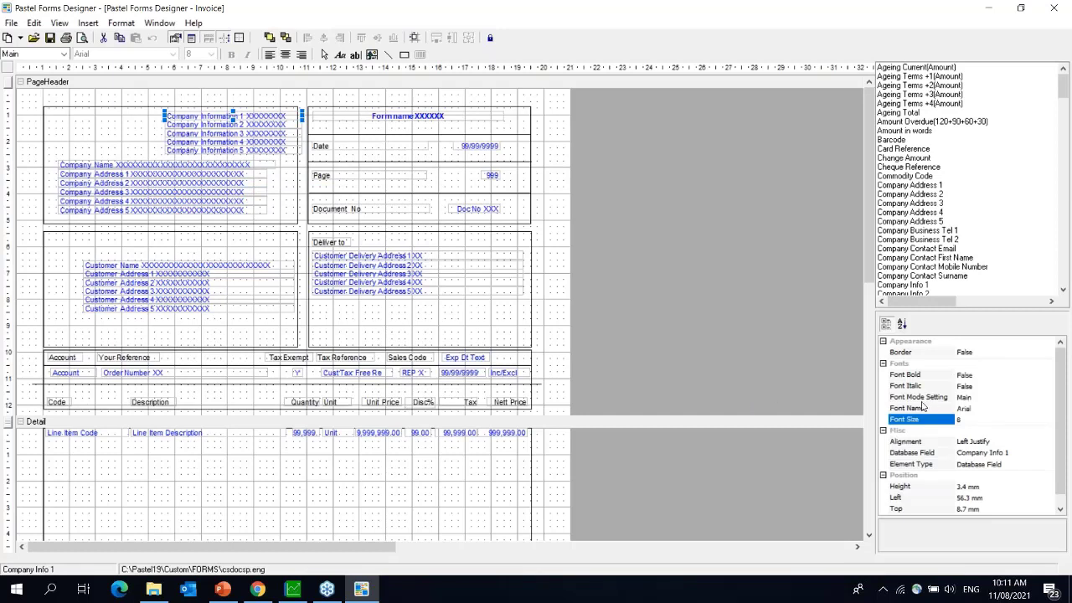
click(973, 400)
click(970, 409)
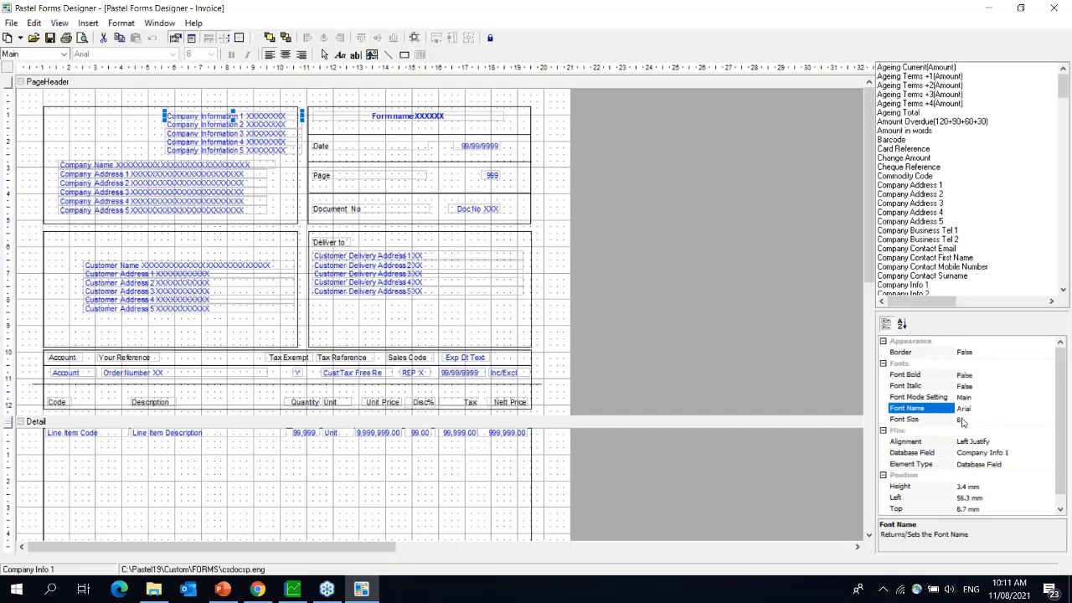
click(961, 419)
click(964, 409)
click(961, 421)
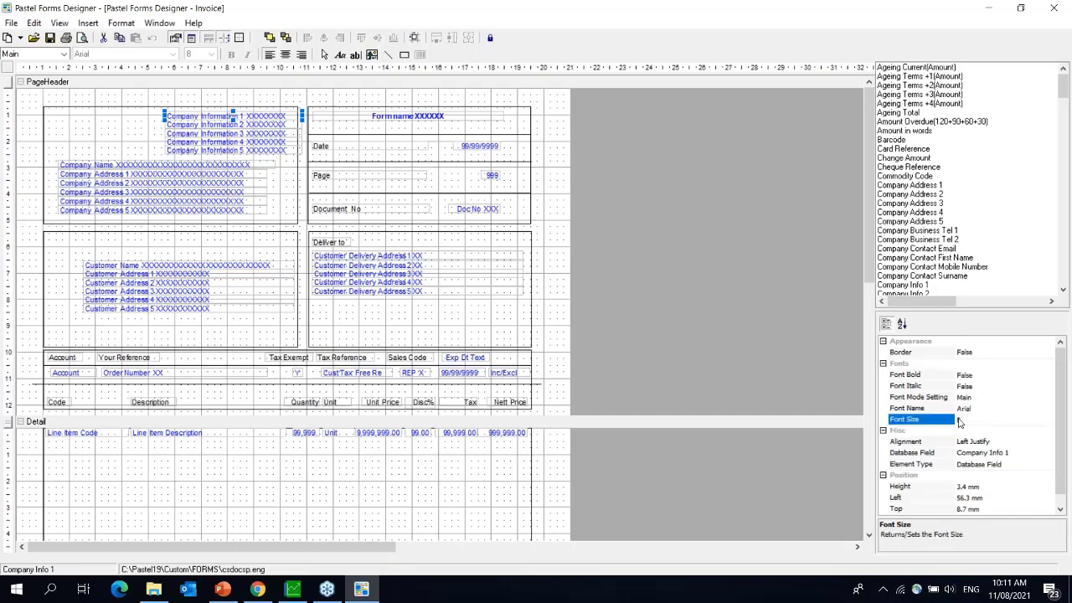
click(967, 409)
click(925, 421)
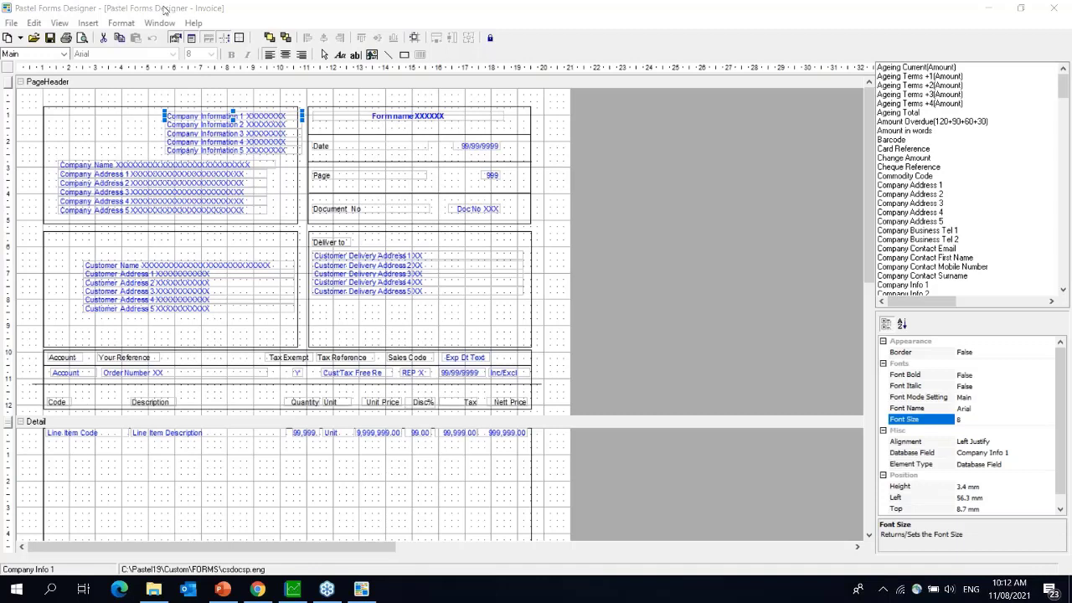
- Convert all database fields and text to individual fonts, confirming the conversion
click(118, 24)
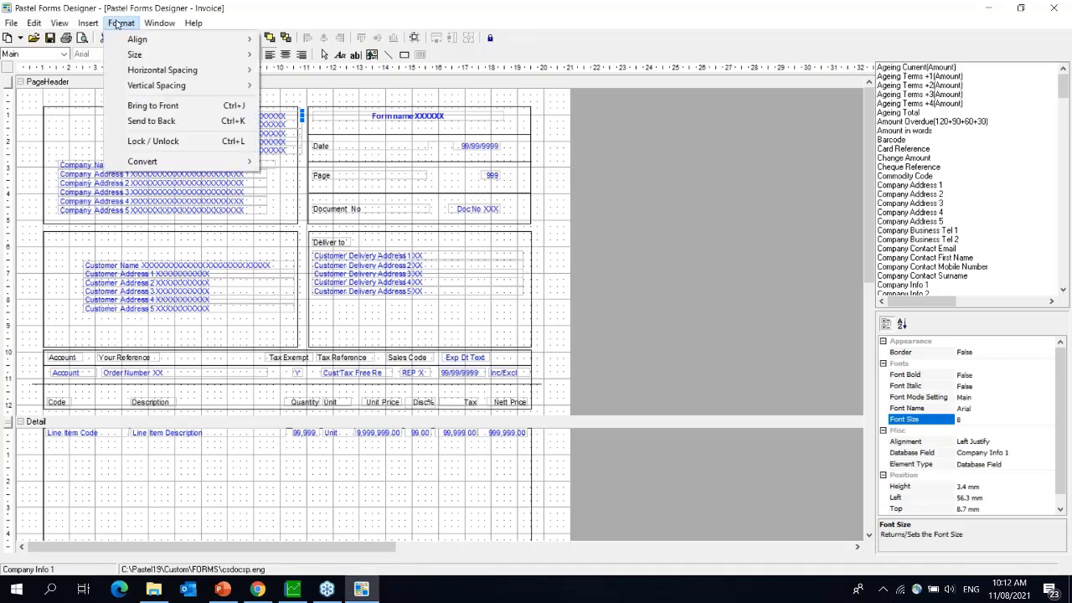
mouse_move(184, 161)
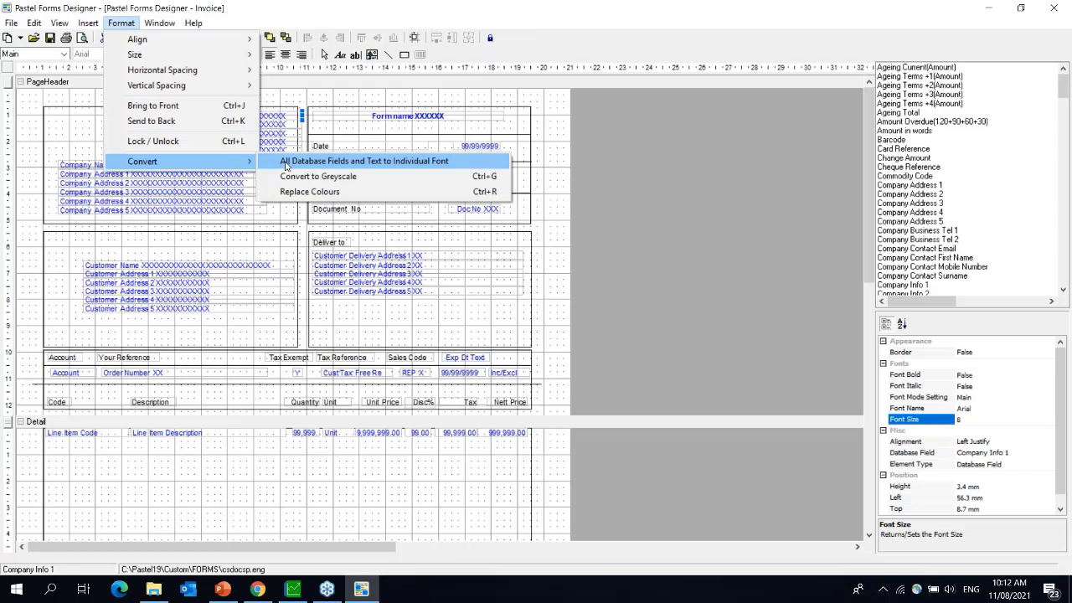
click(436, 165)
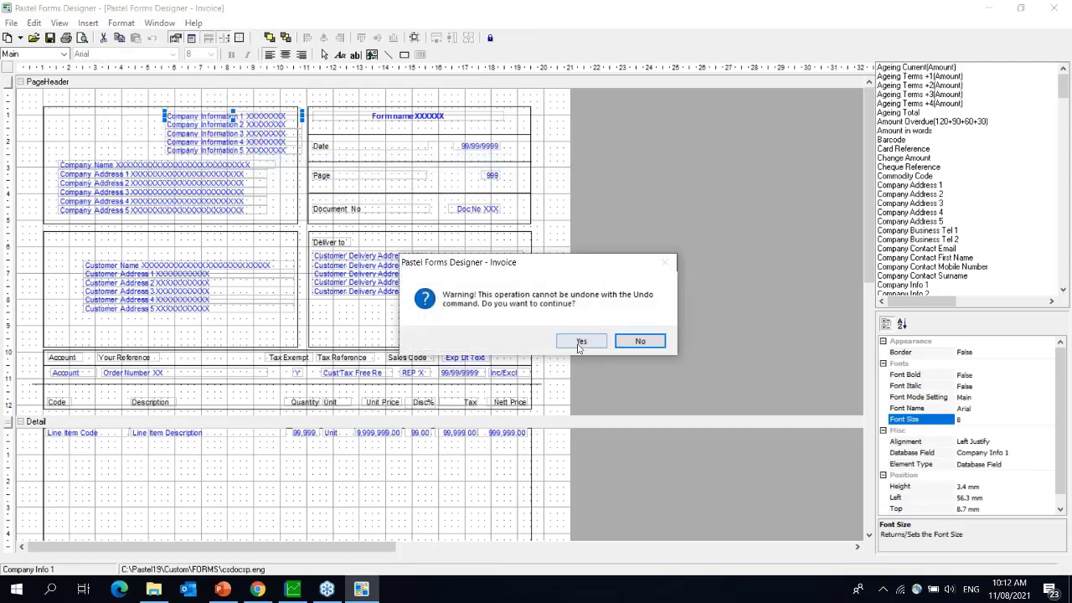
click(579, 342)
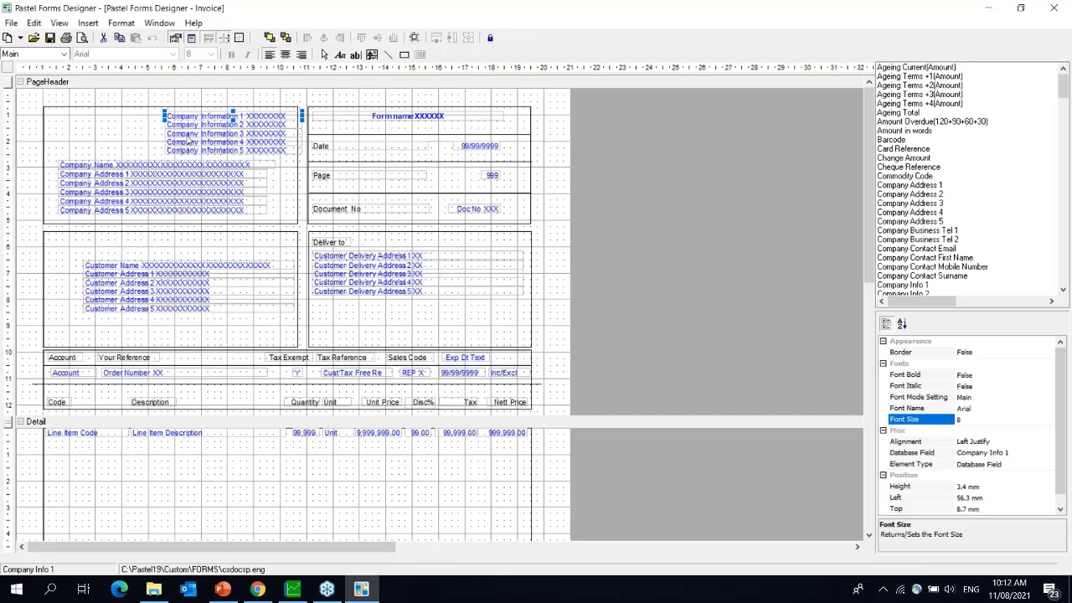
- Set the Company Information 1 field's font colour to green and check its font name and size
click(193, 125)
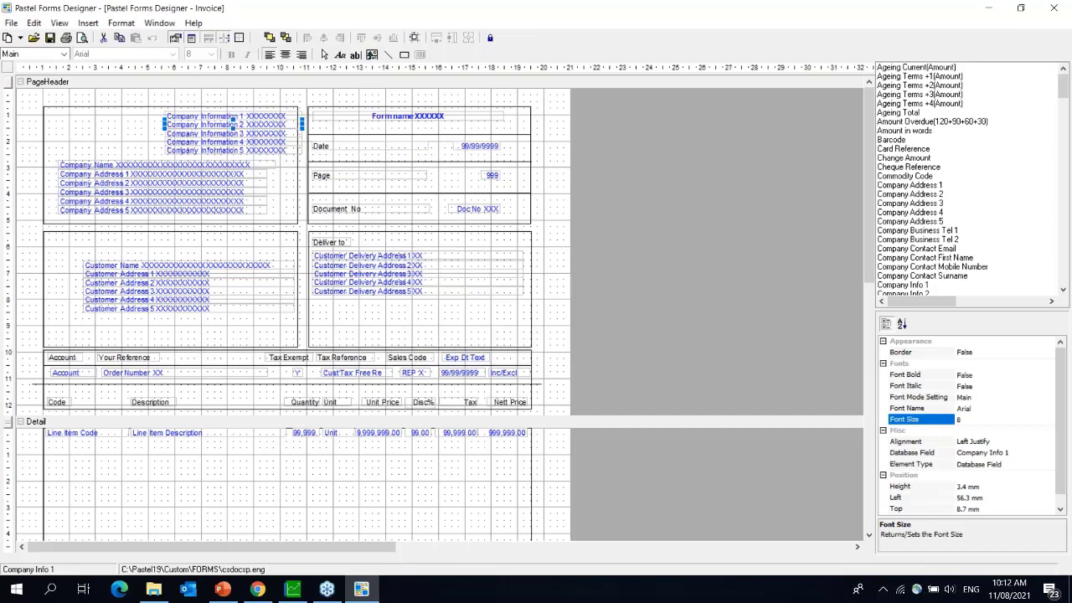
click(251, 117)
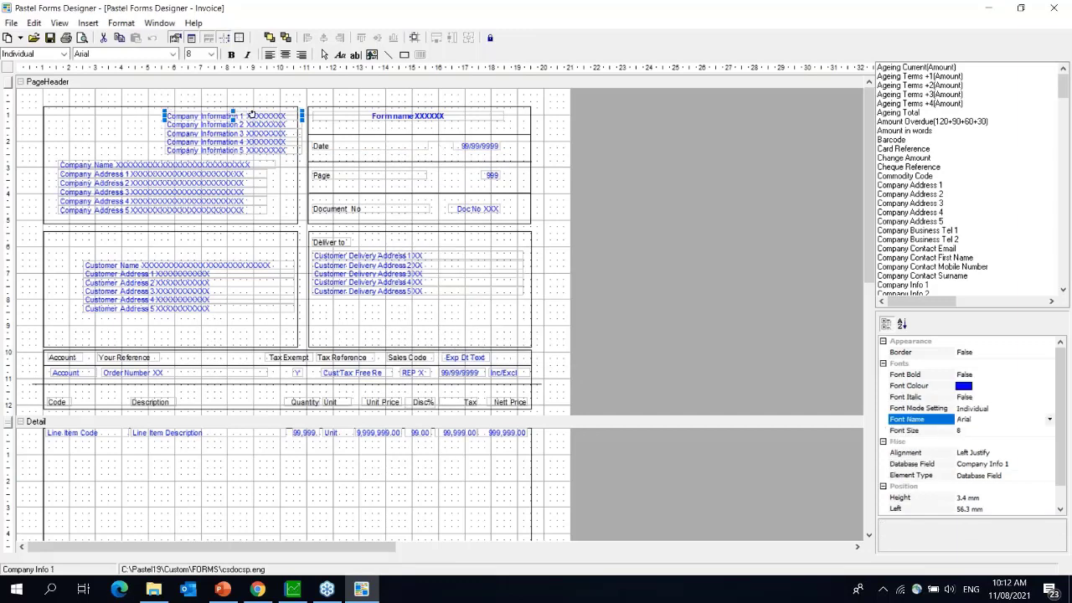
click(959, 387)
click(962, 386)
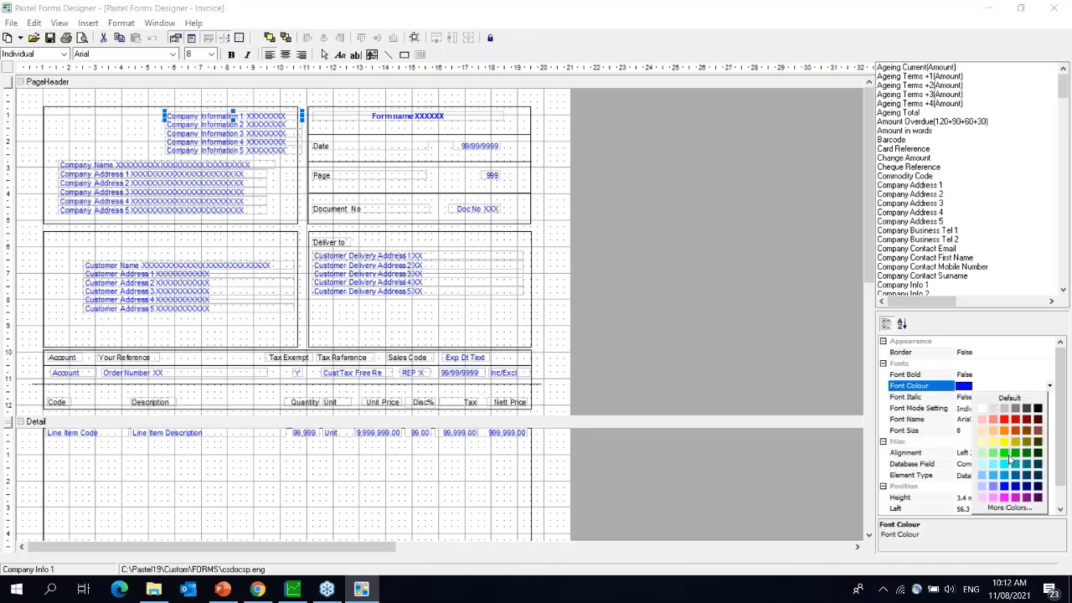
click(1009, 456)
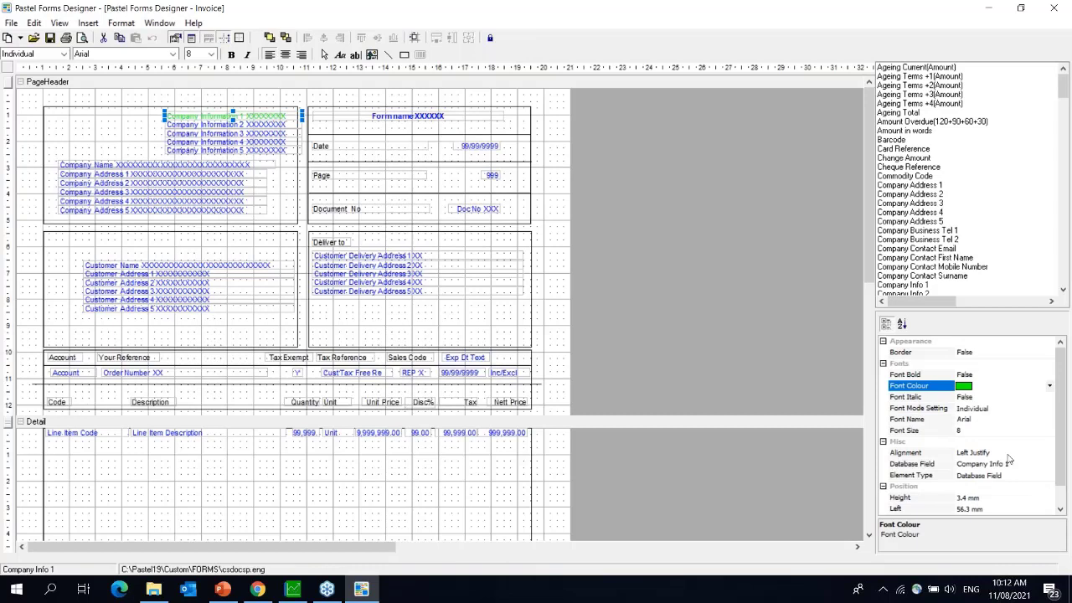
click(969, 421)
click(961, 431)
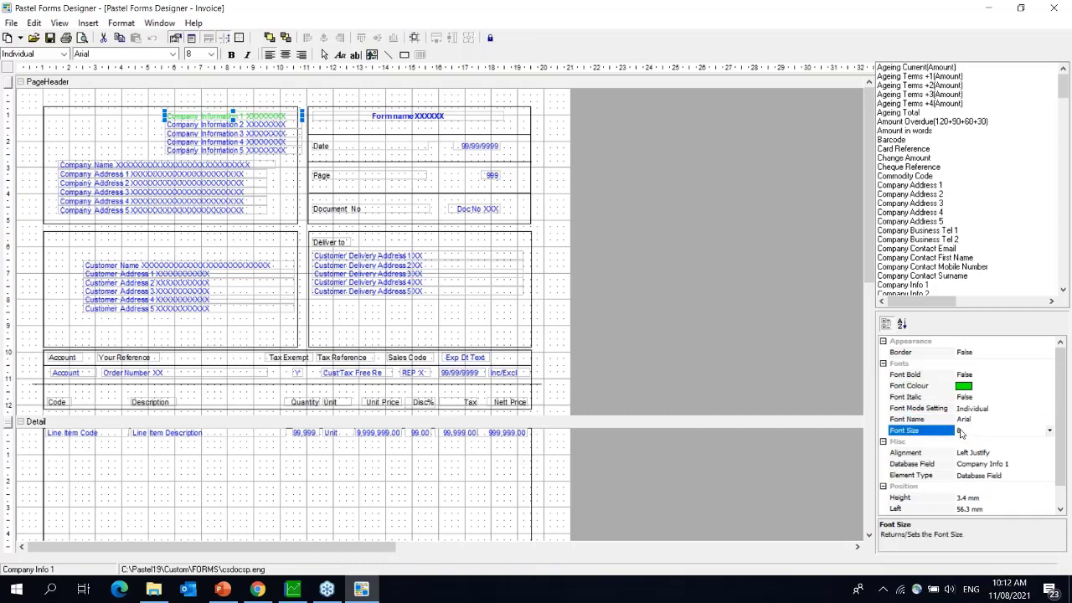
click(125, 23)
mouse_move(186, 163)
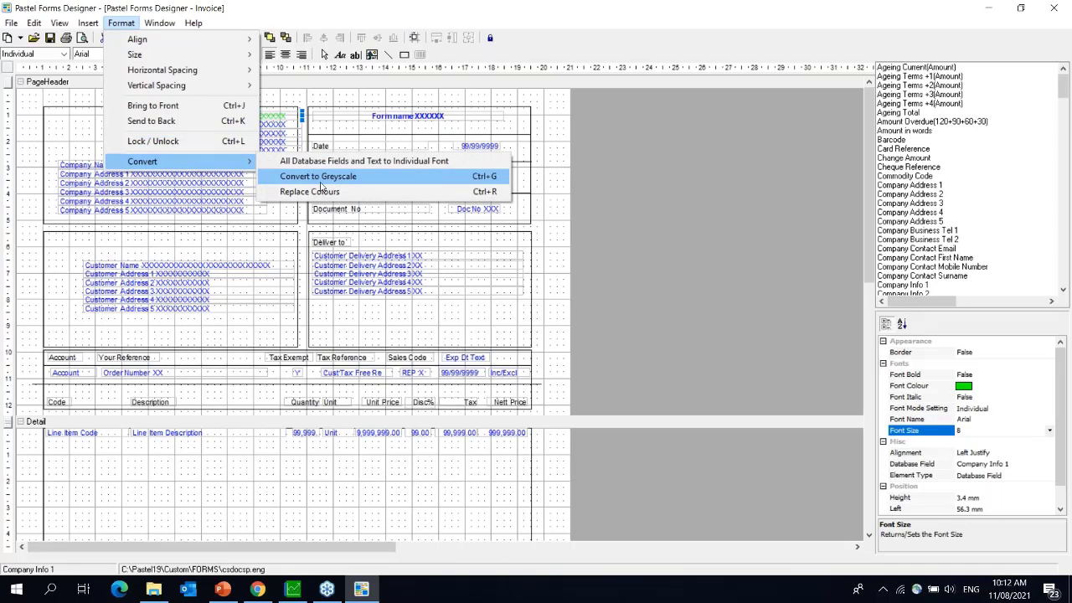
click(790, 218)
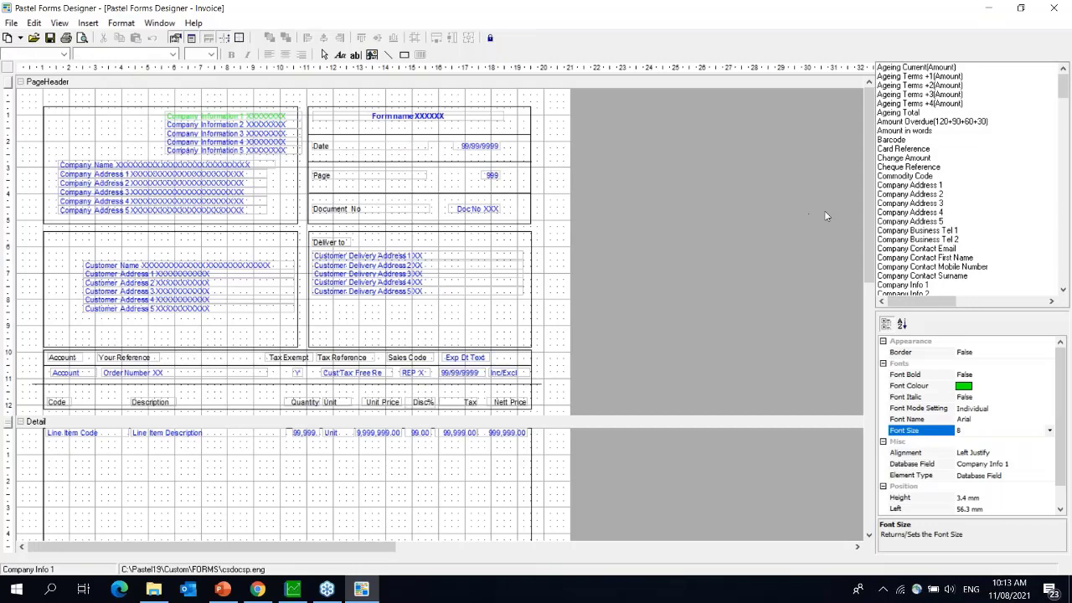
- Inspect the More Colors custom colour mixer and close it without applying a colour
click(968, 387)
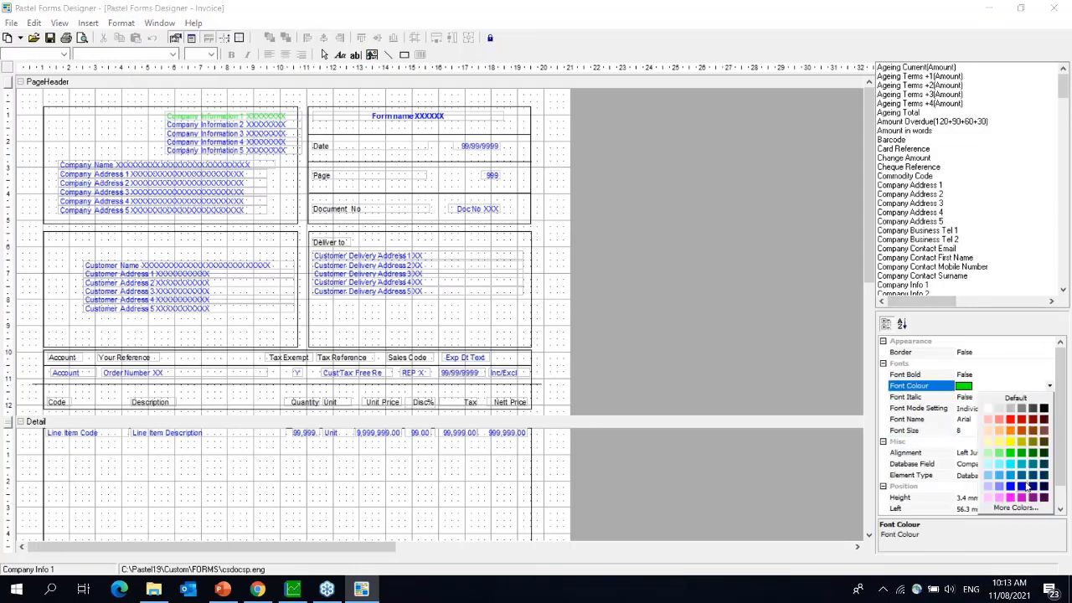
click(1020, 511)
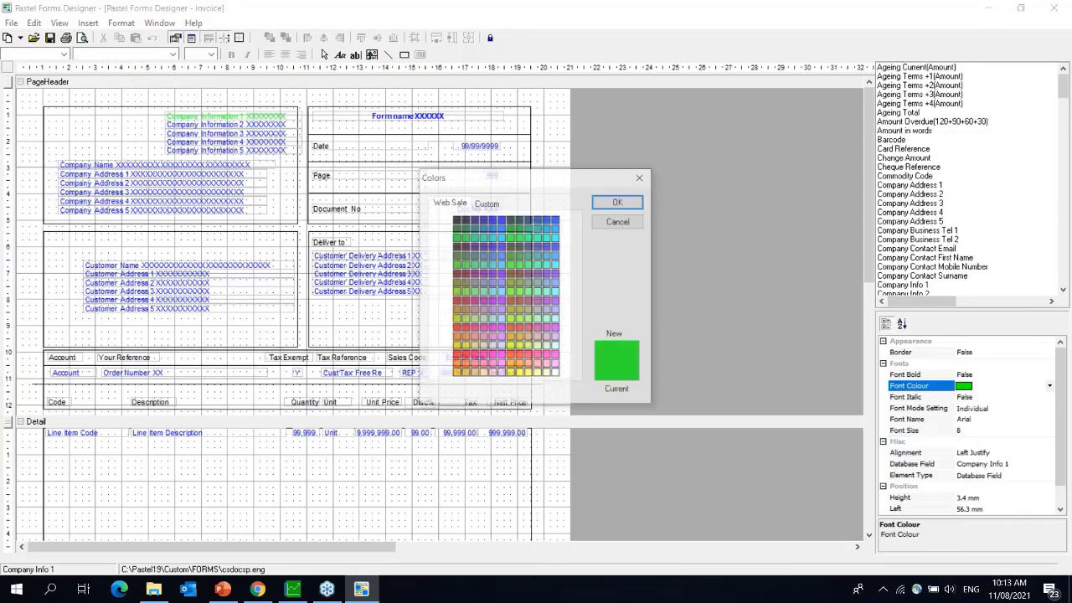
click(487, 204)
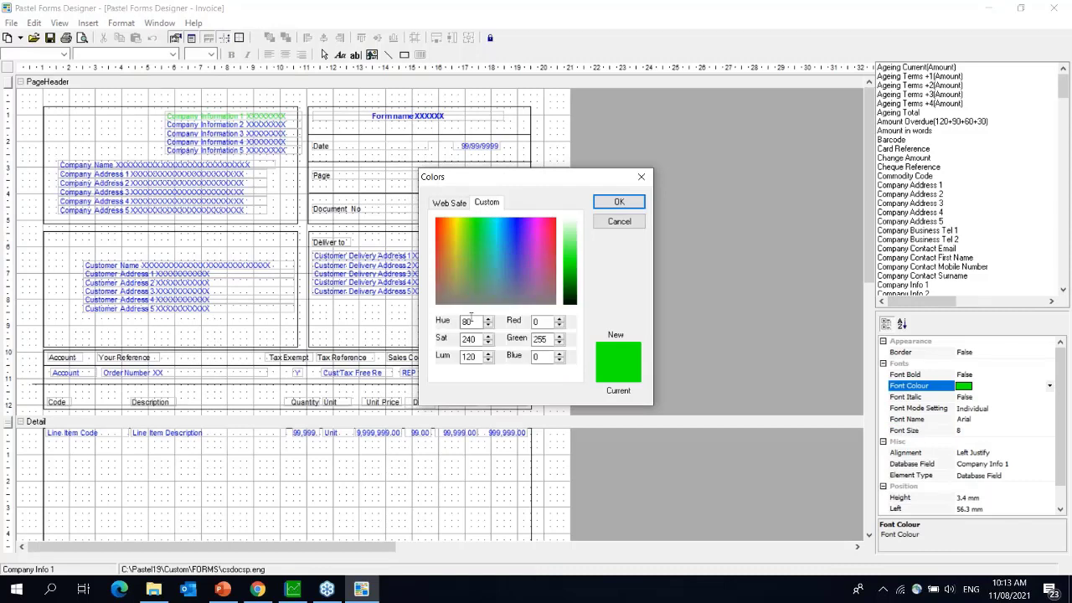
click(546, 321)
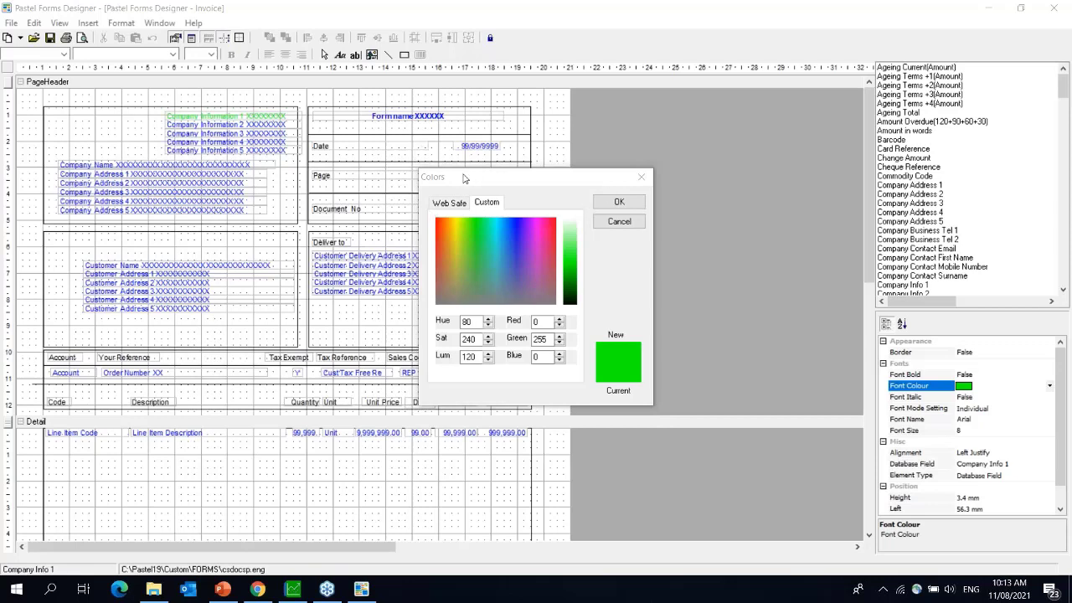
drag(462, 176, 247, 162)
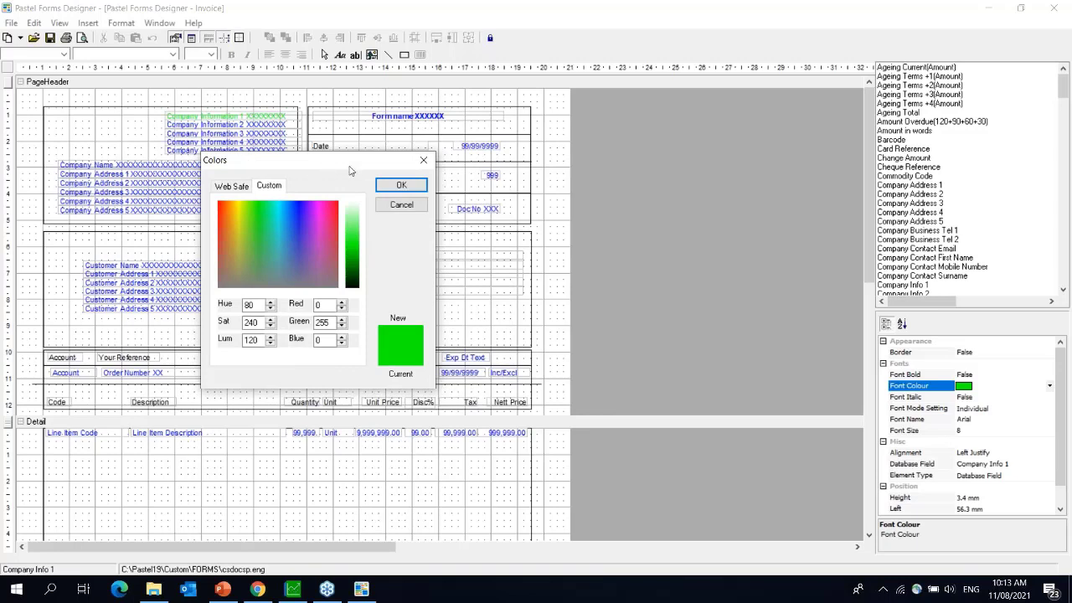
click(423, 163)
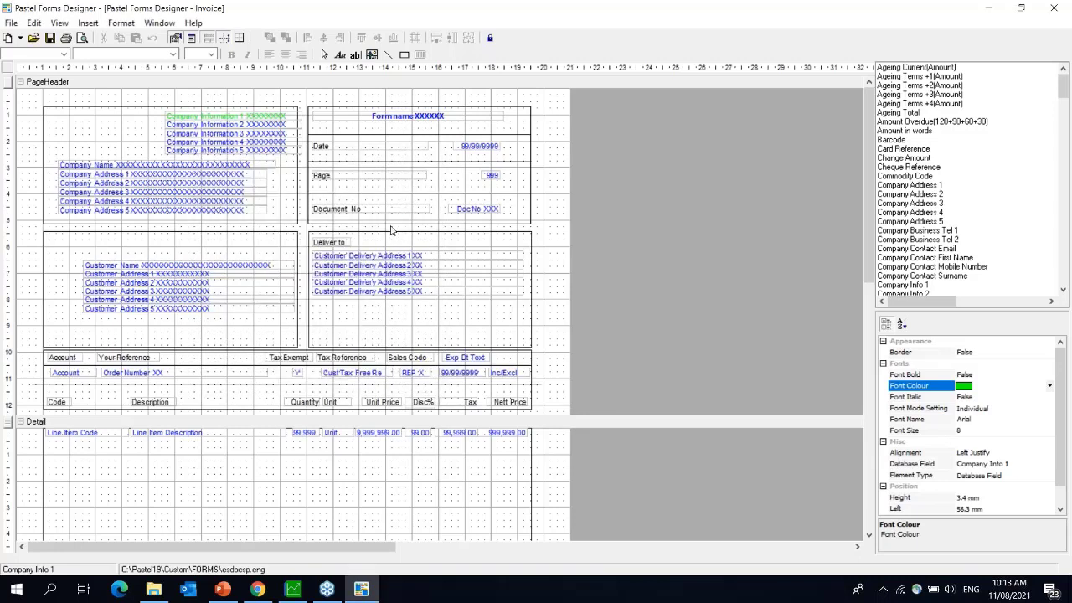
- Set the Company Information 1 text colour back to blue from the Font Colour palette
click(228, 117)
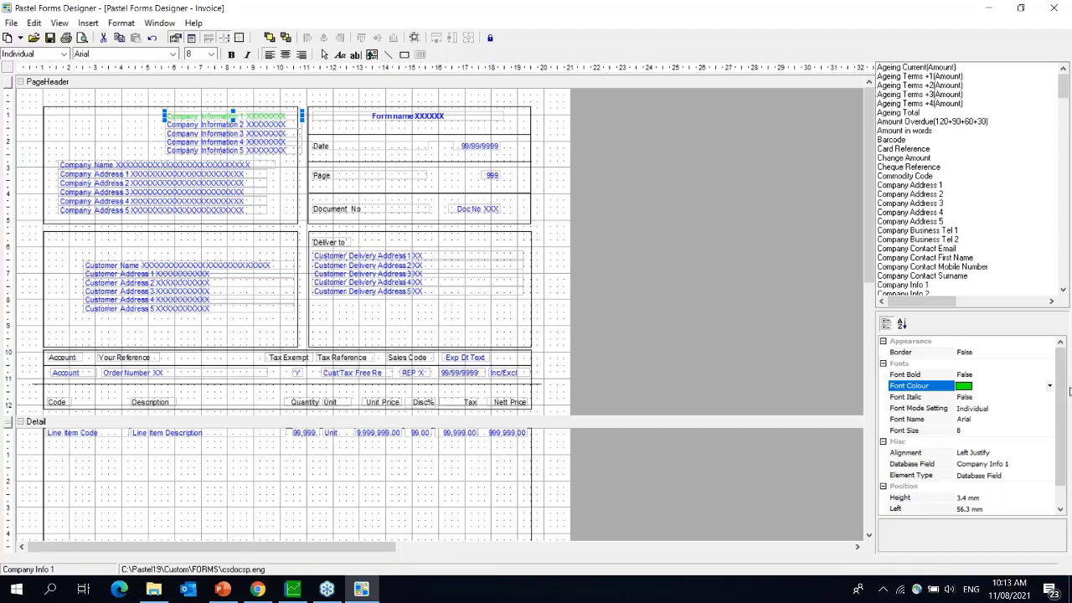
click(1050, 387)
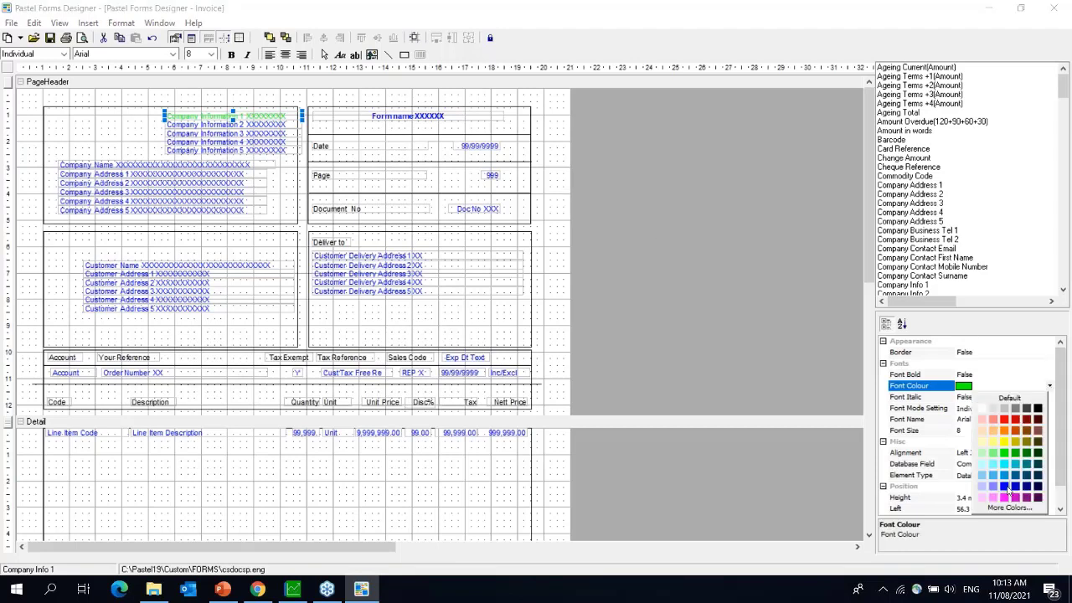
click(1006, 495)
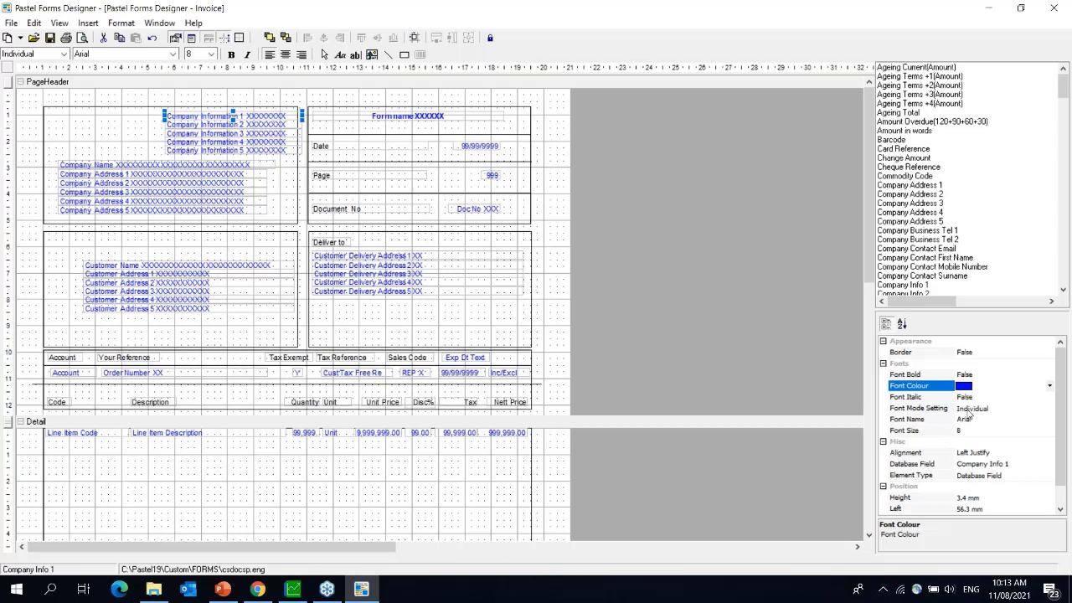
click(969, 411)
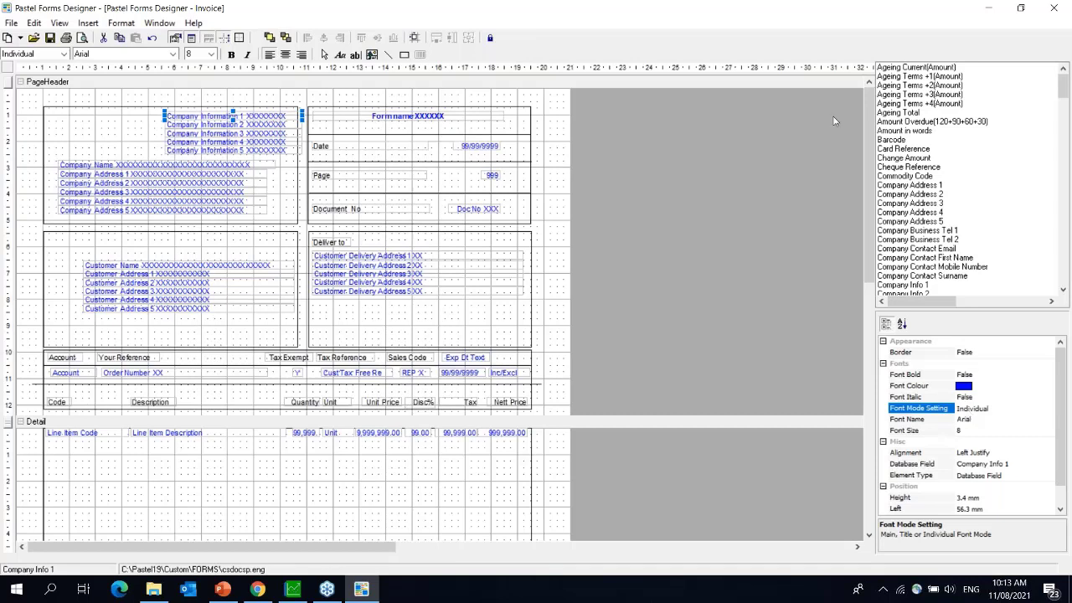
click(718, 12)
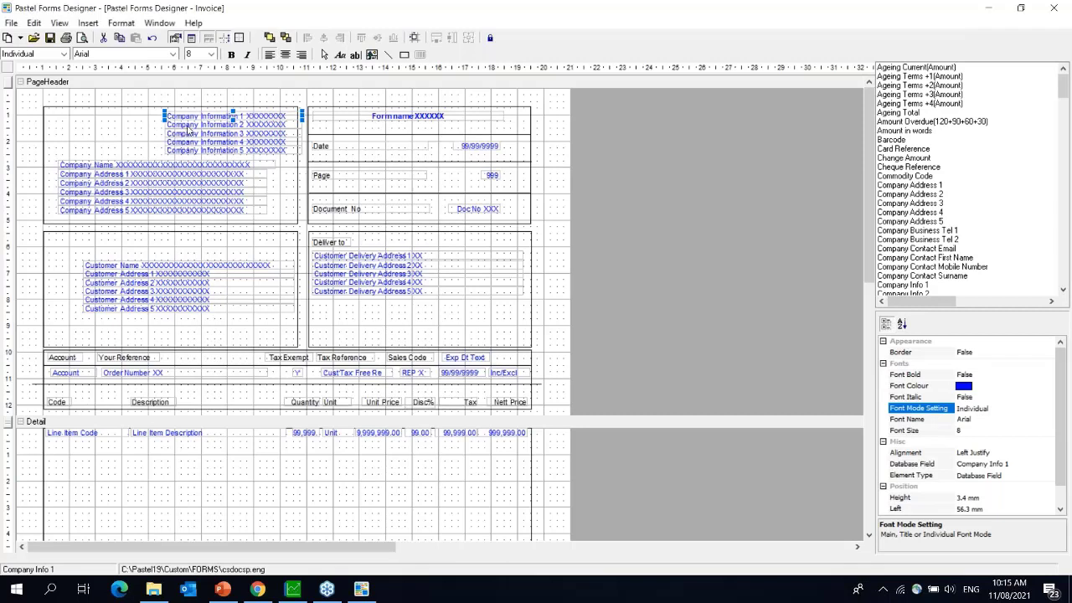
- Select the Company Information, Company Name, Company Address 1-3 and Form name fields
click(188, 127)
click(186, 142)
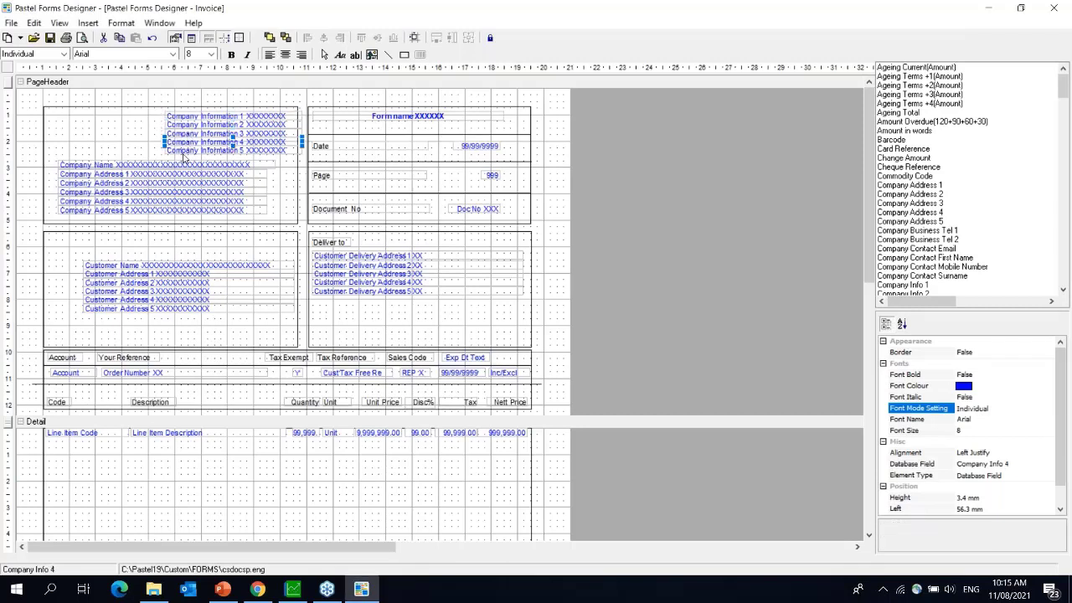
click(149, 166)
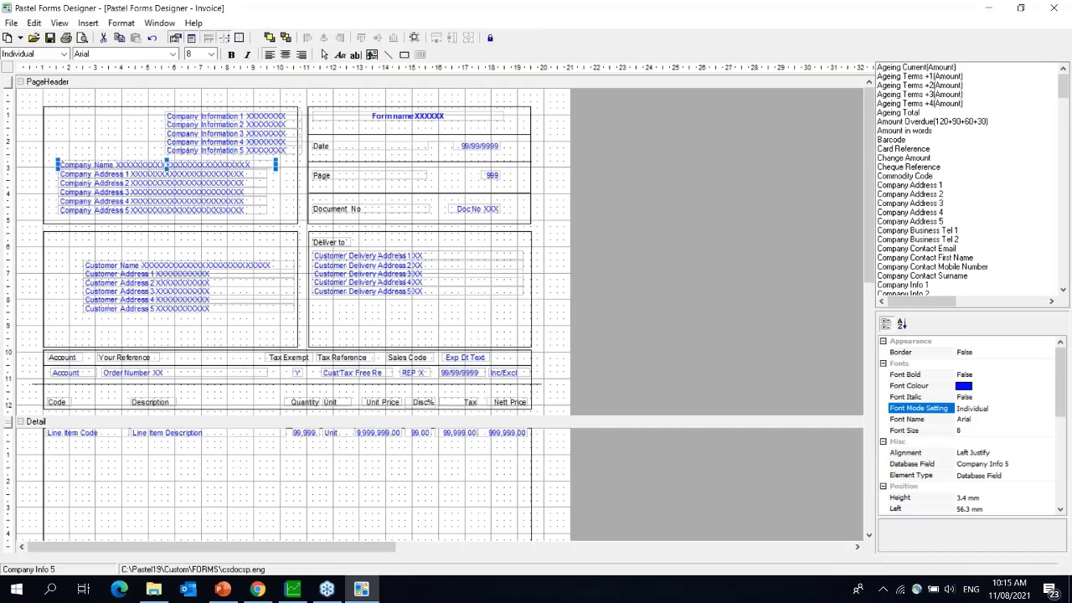
click(151, 175)
click(151, 184)
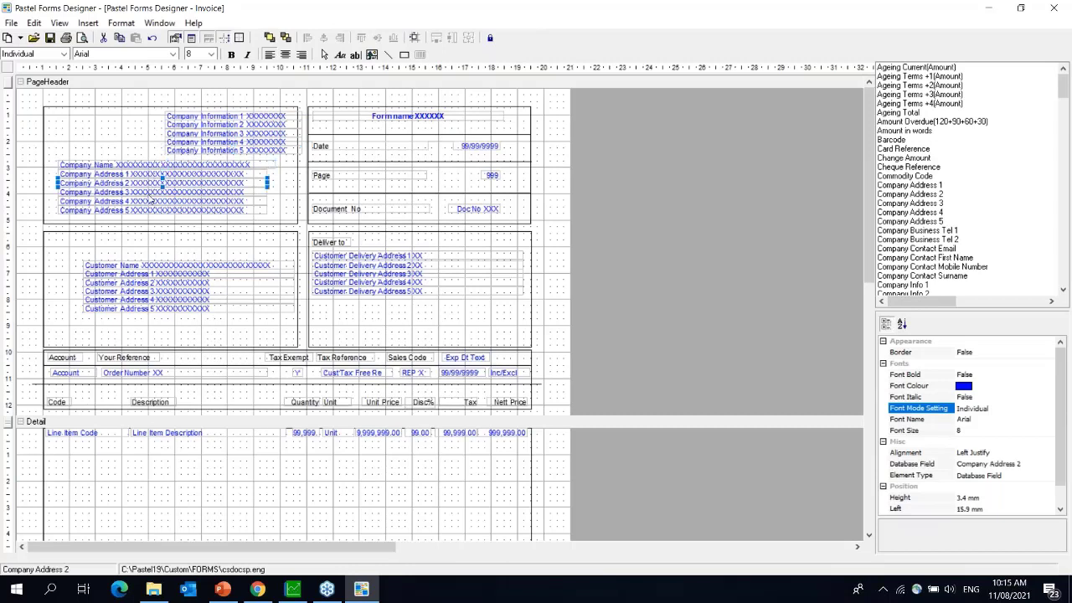
click(150, 193)
click(377, 119)
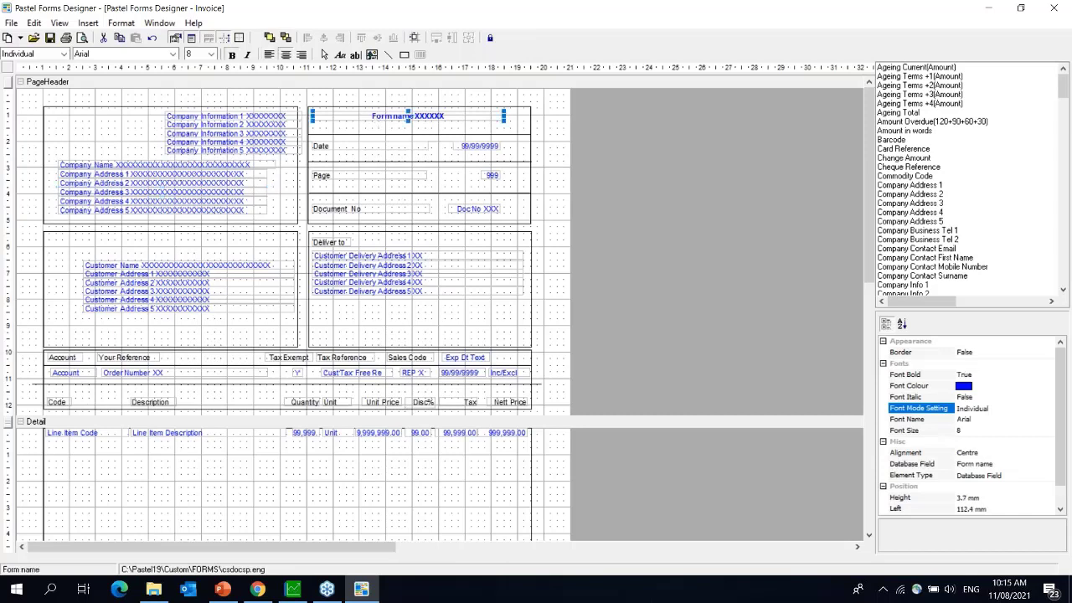
- Convert the whole Invoice form to greyscale
click(134, 24)
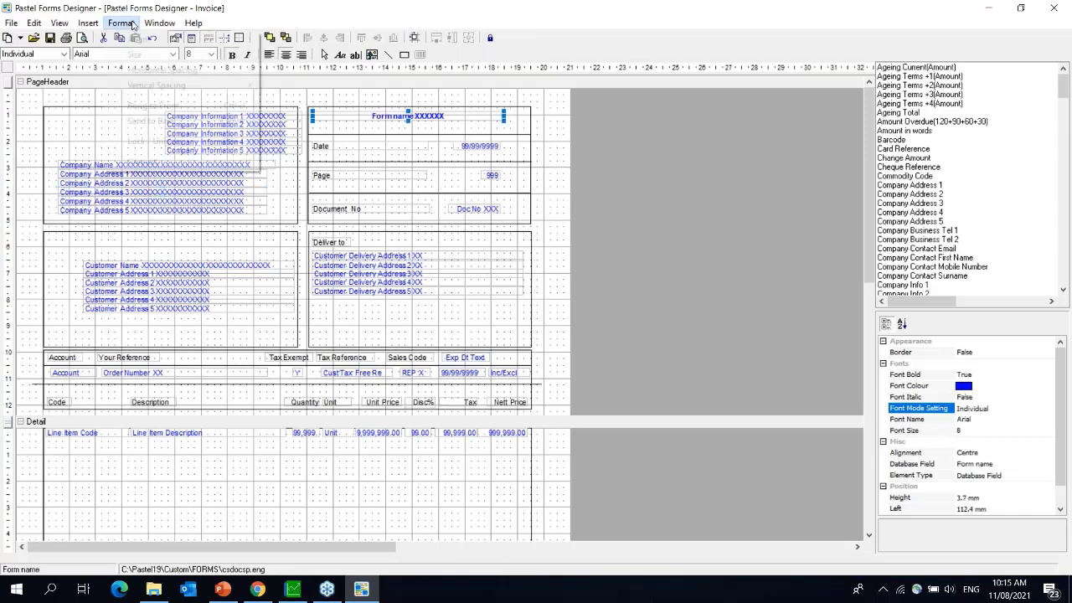
mouse_move(160, 164)
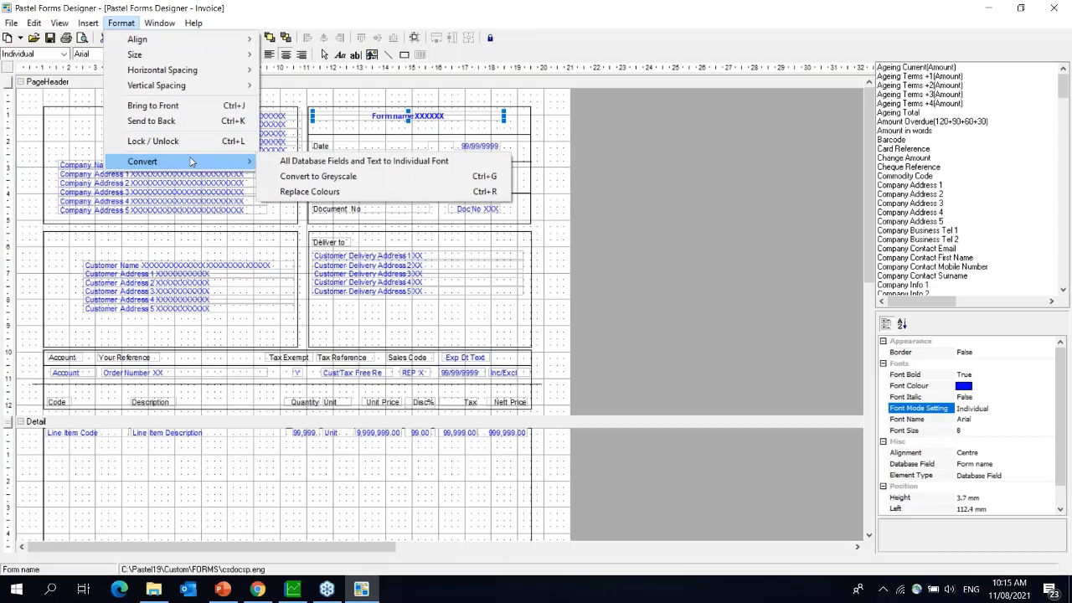
click(377, 177)
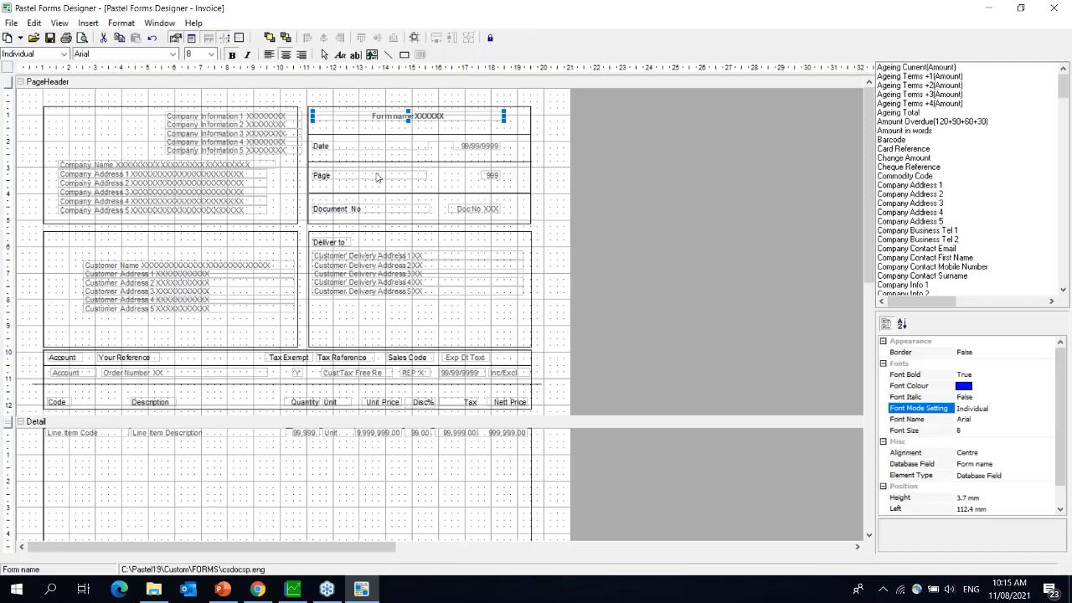
- Use Replace Colours to swap grey for green across the Invoice form
click(124, 23)
mouse_move(233, 161)
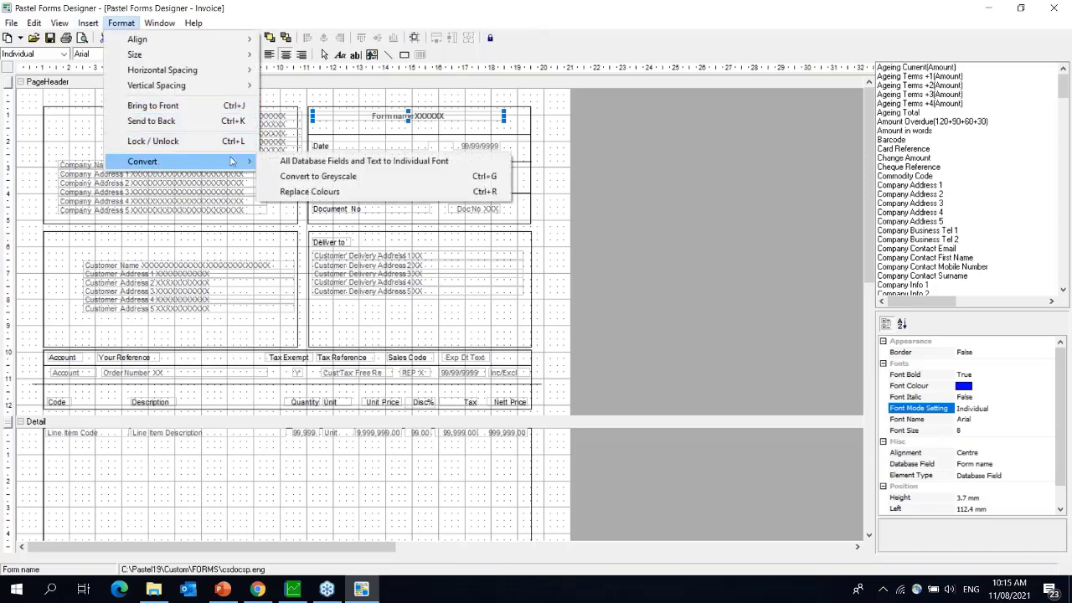
click(336, 202)
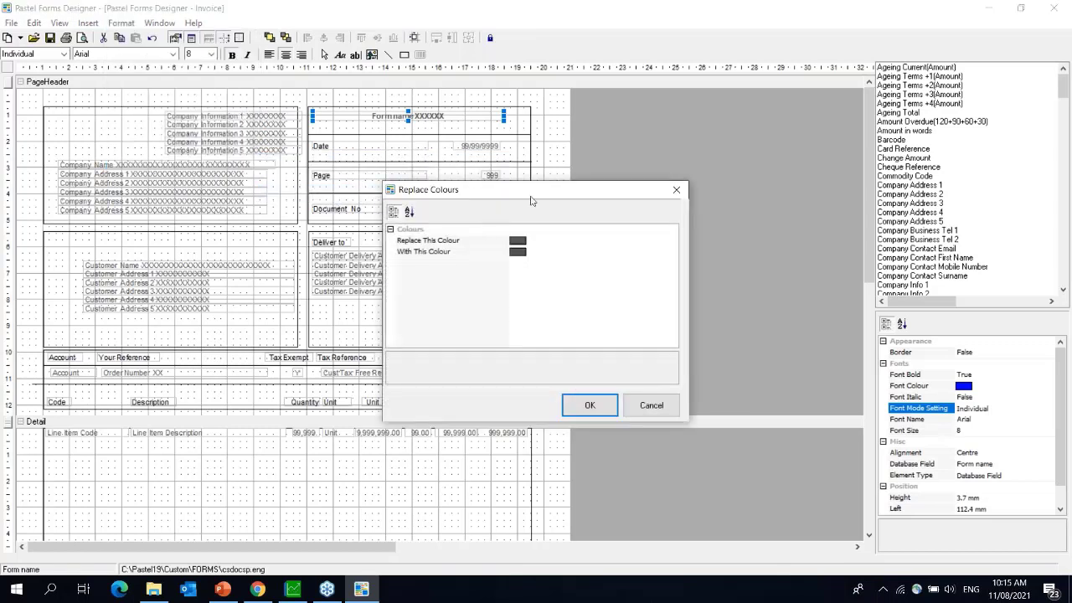
click(524, 243)
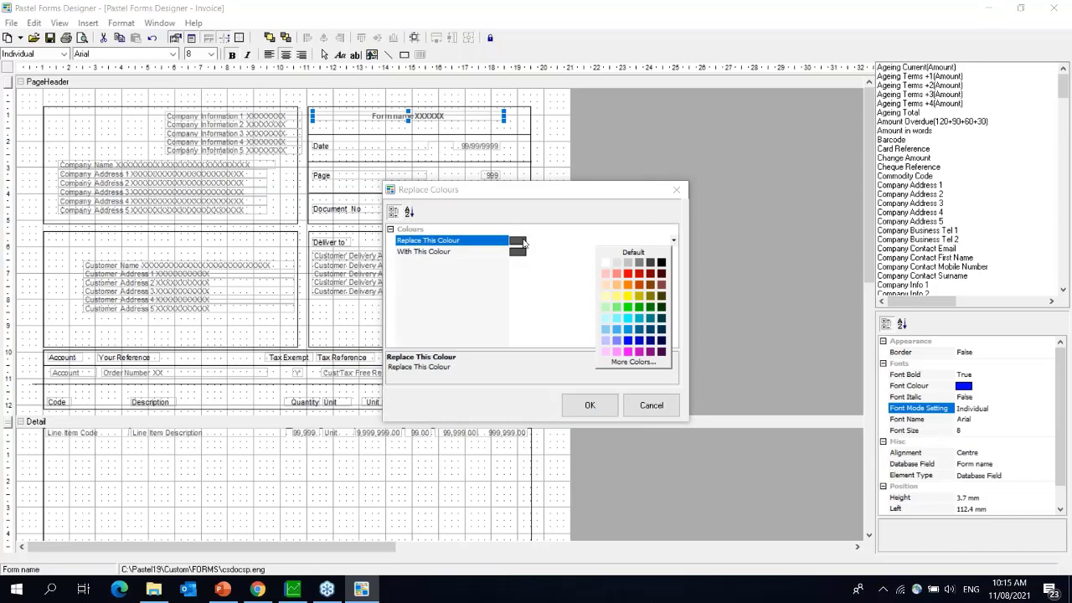
click(643, 264)
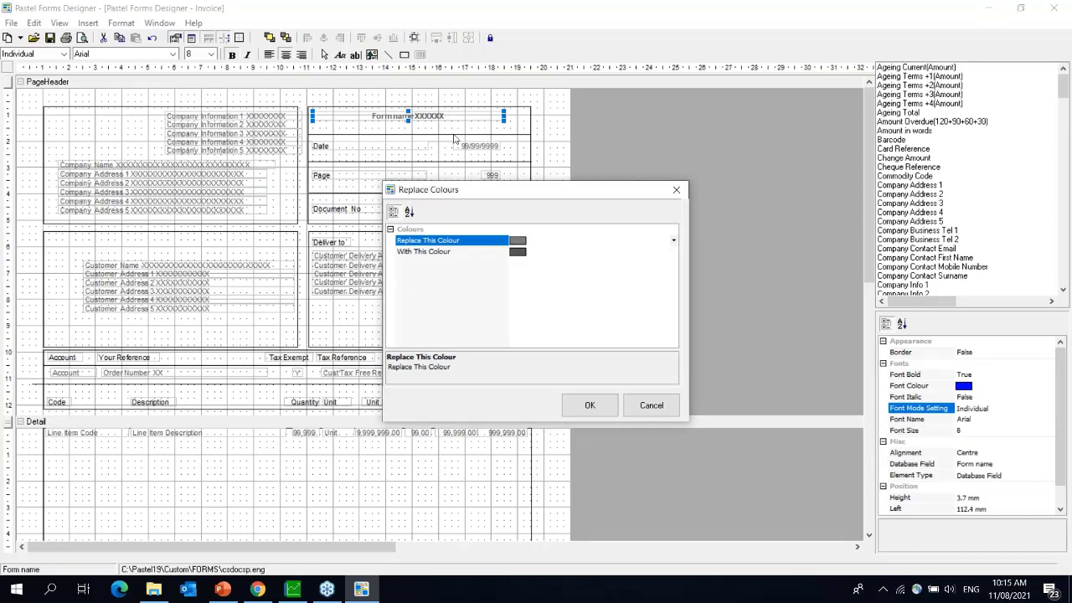
click(519, 252)
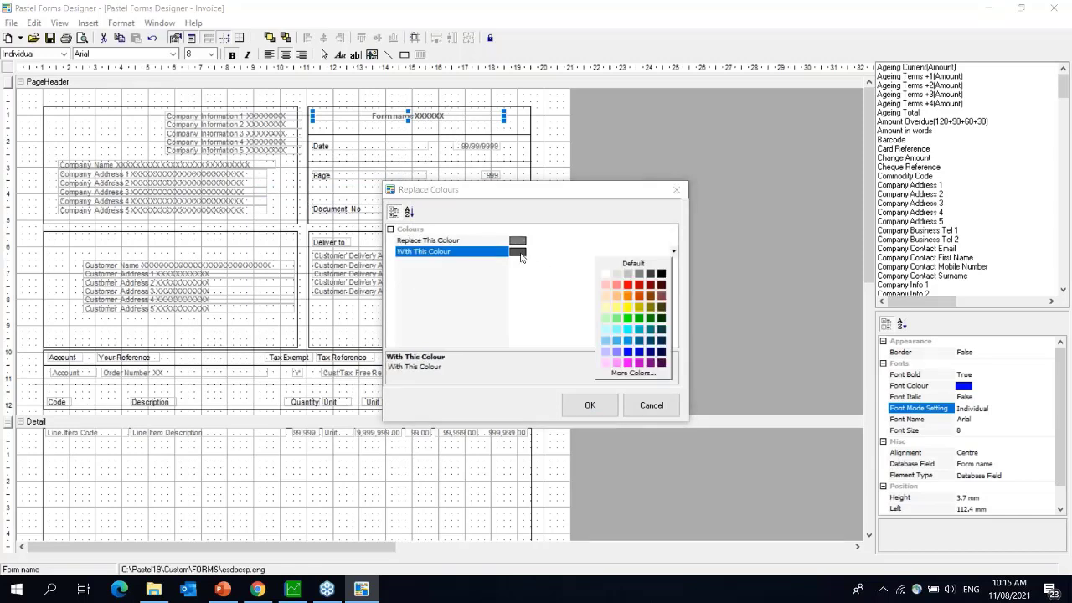
click(634, 322)
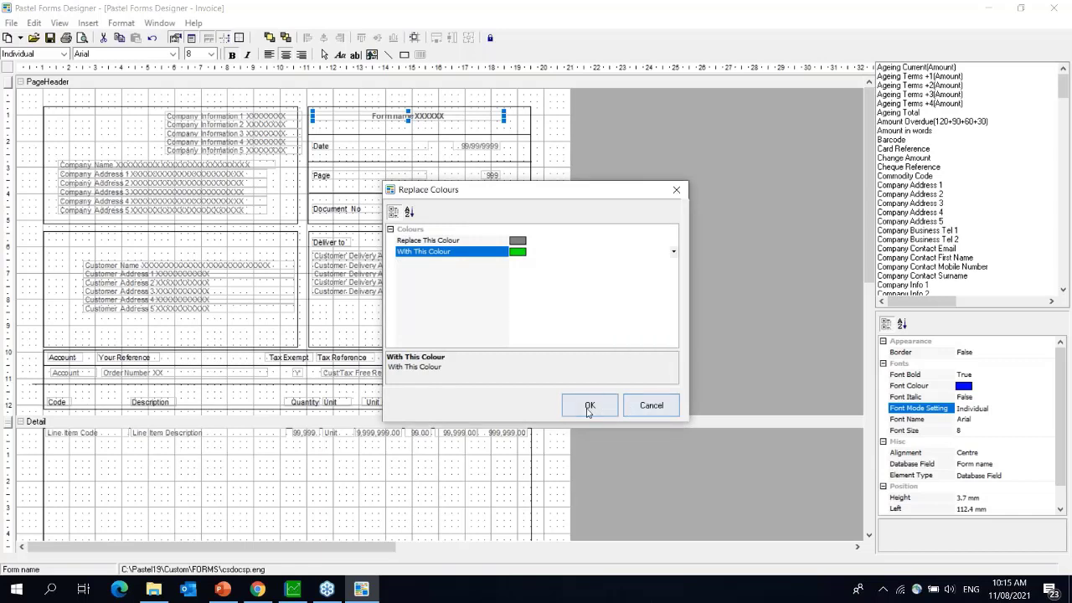
click(590, 406)
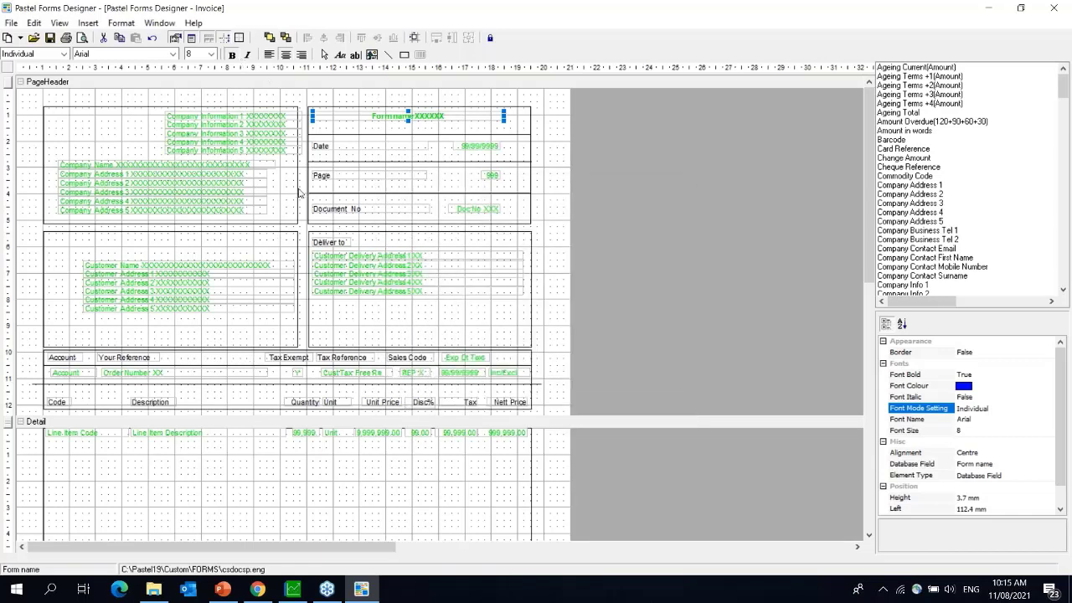
click(121, 23)
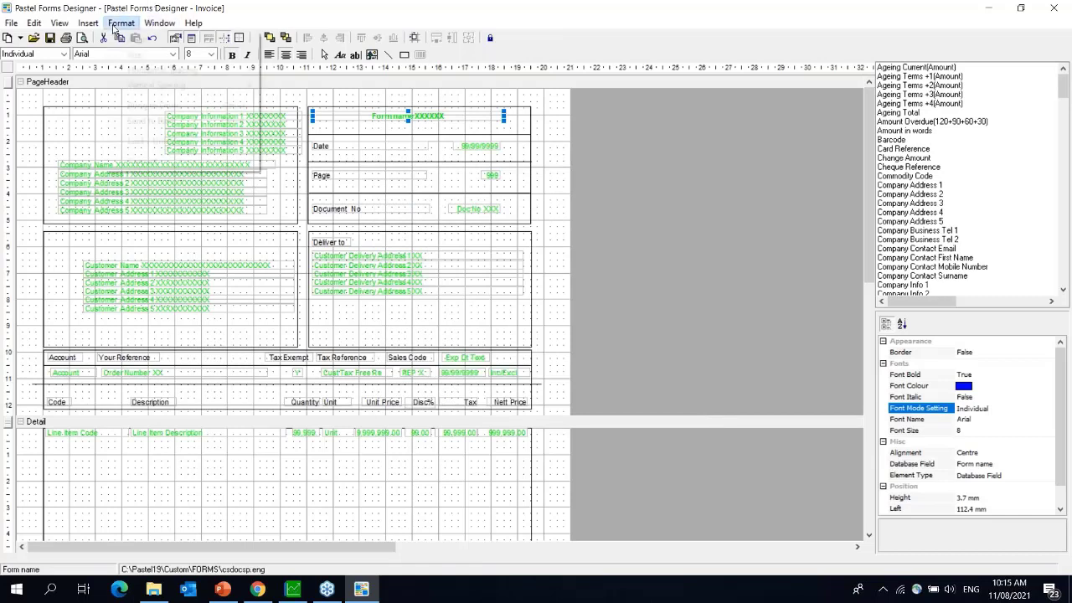
mouse_move(175, 164)
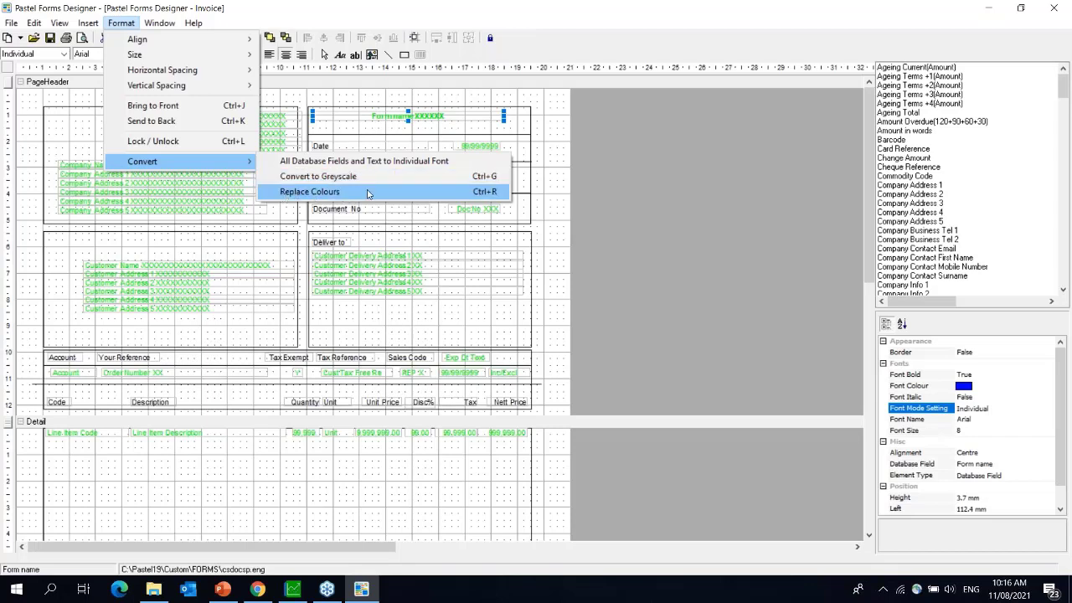
click(640, 293)
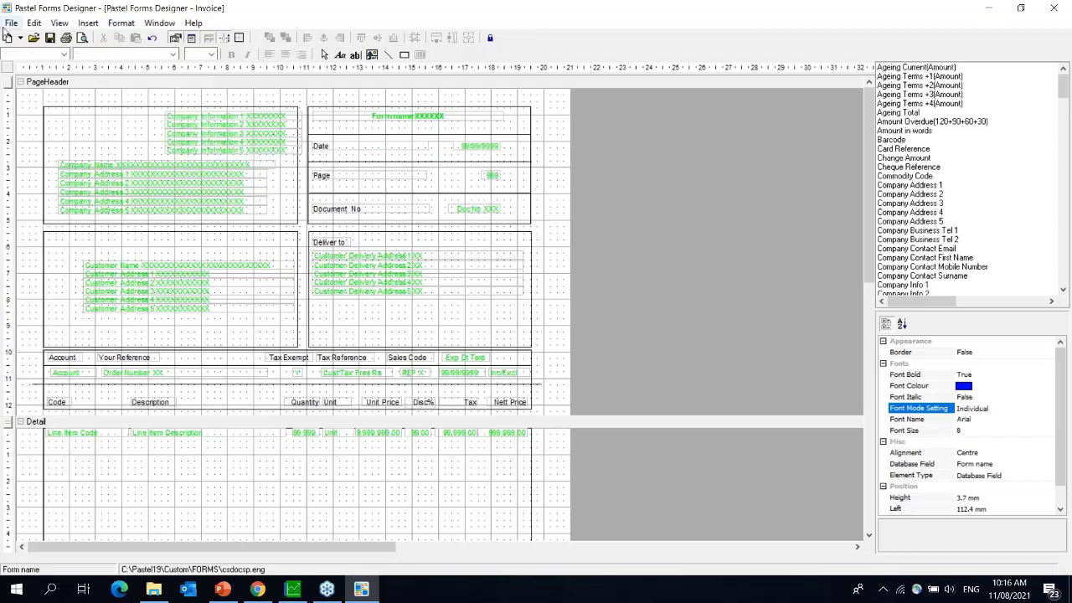
- Open CSDOC_Tmp_ProgressBlue.zzz from the Forms Folder, declining to save the Invoice changes
click(11, 22)
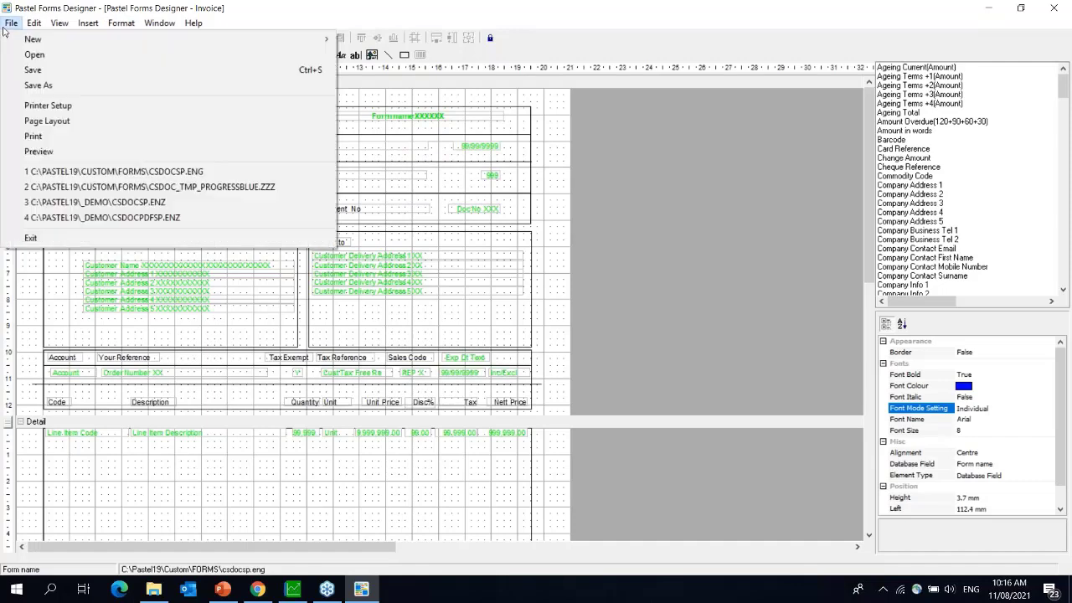
click(75, 55)
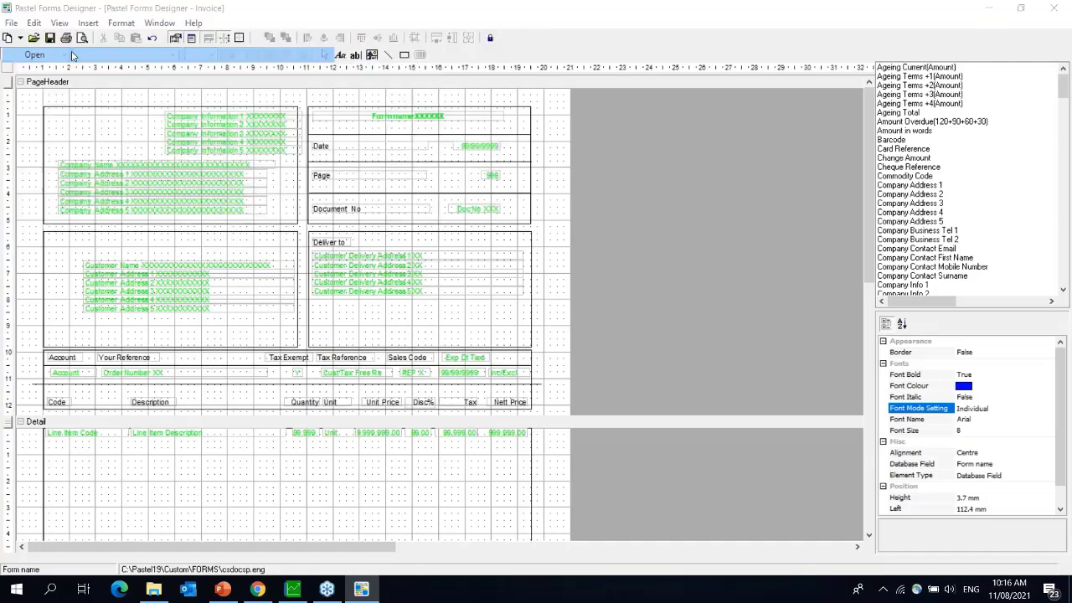
click(543, 342)
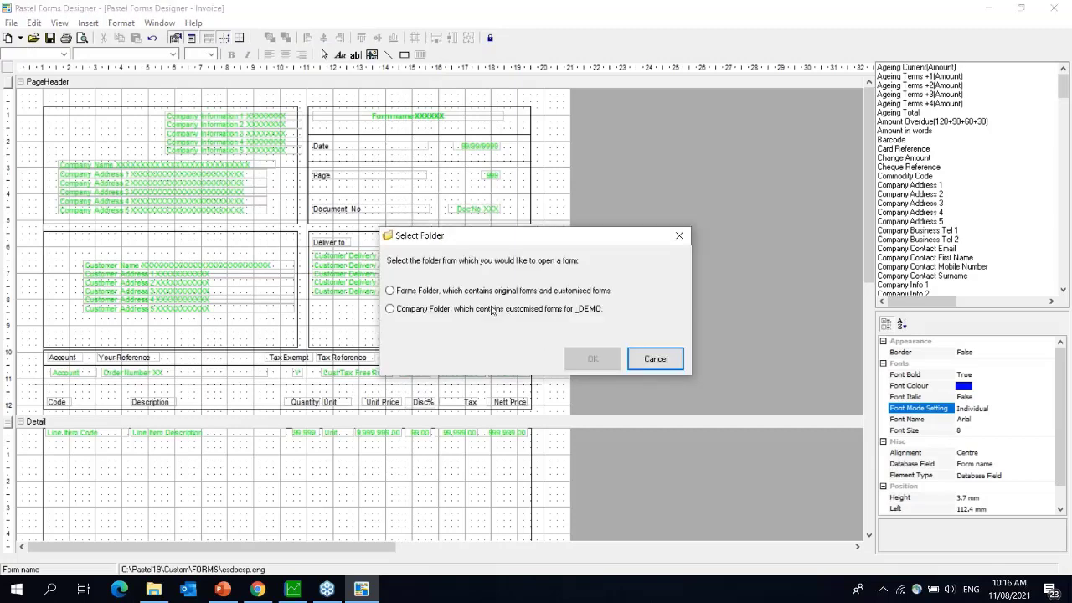
click(591, 358)
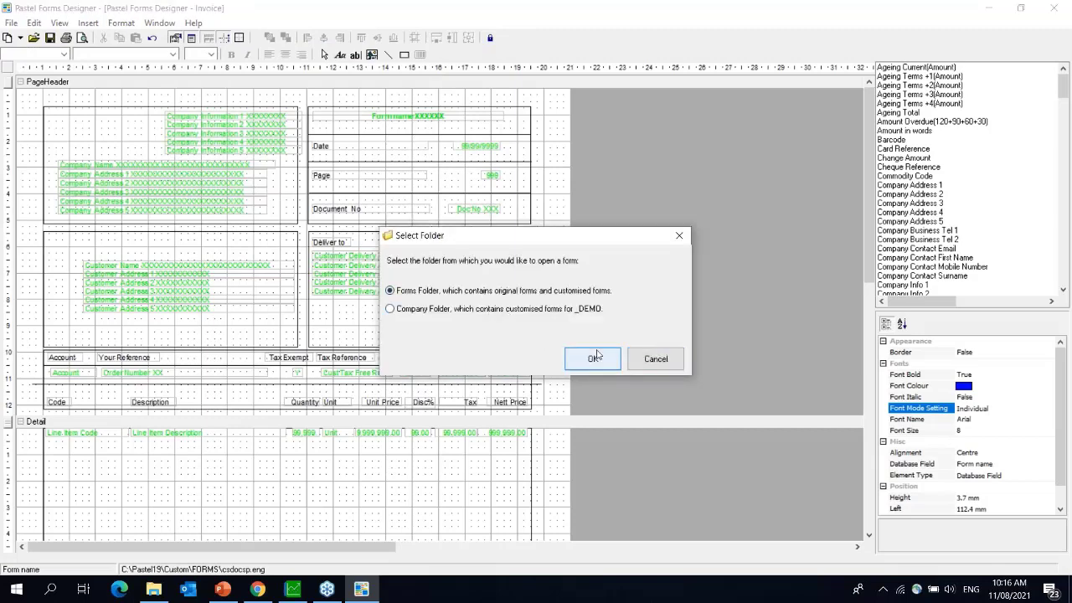
text(c)
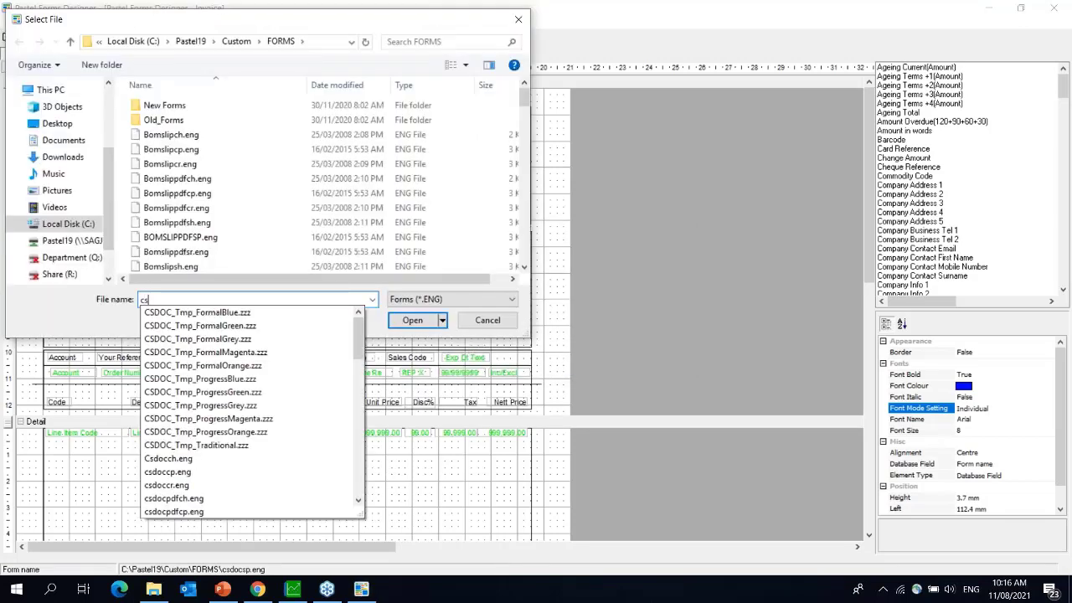
text(s)
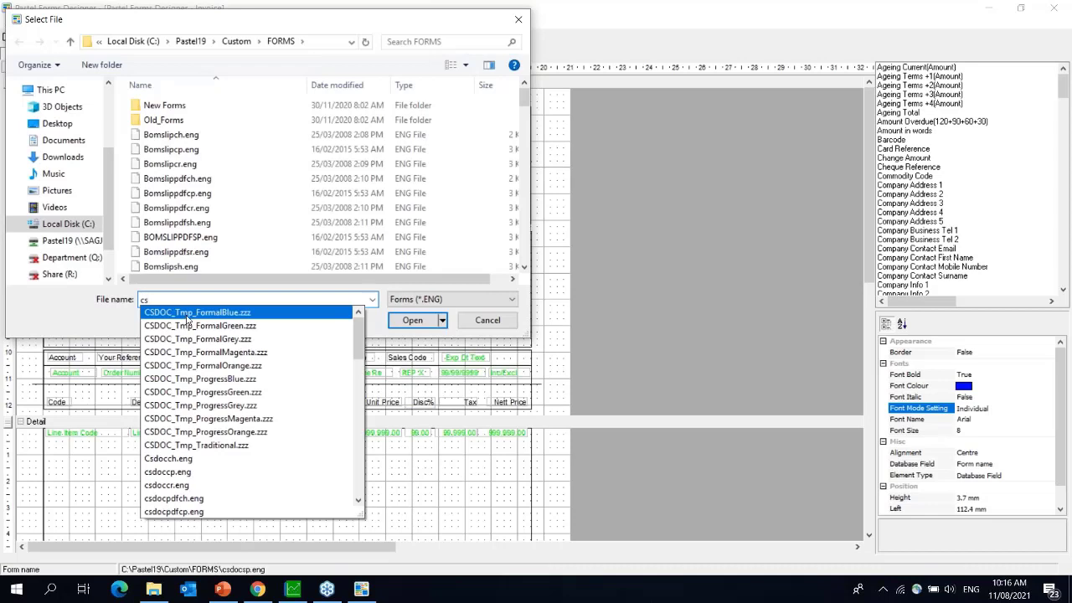
click(221, 387)
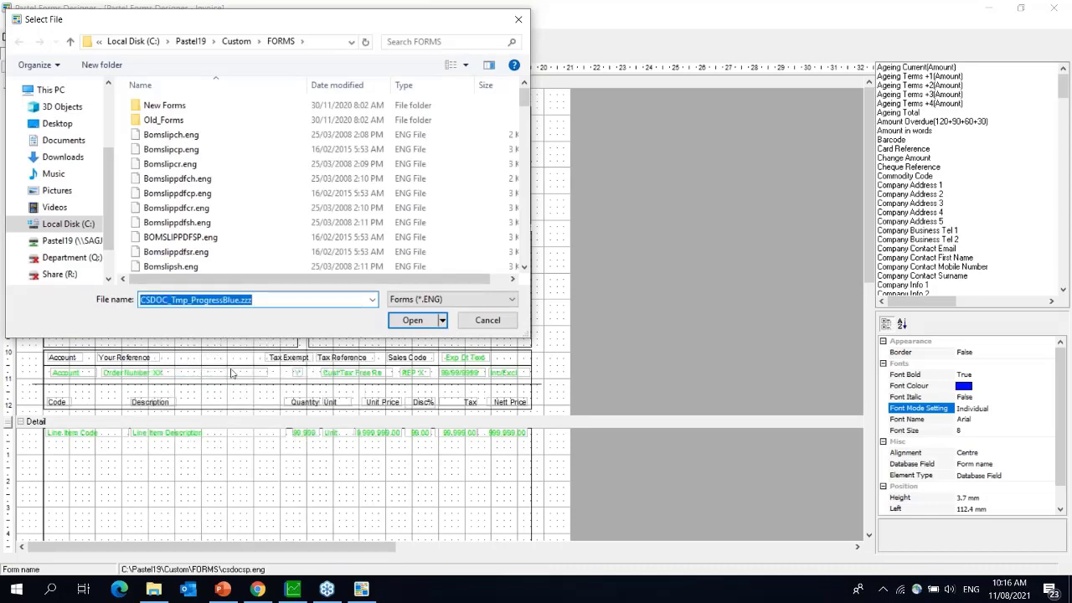
click(413, 322)
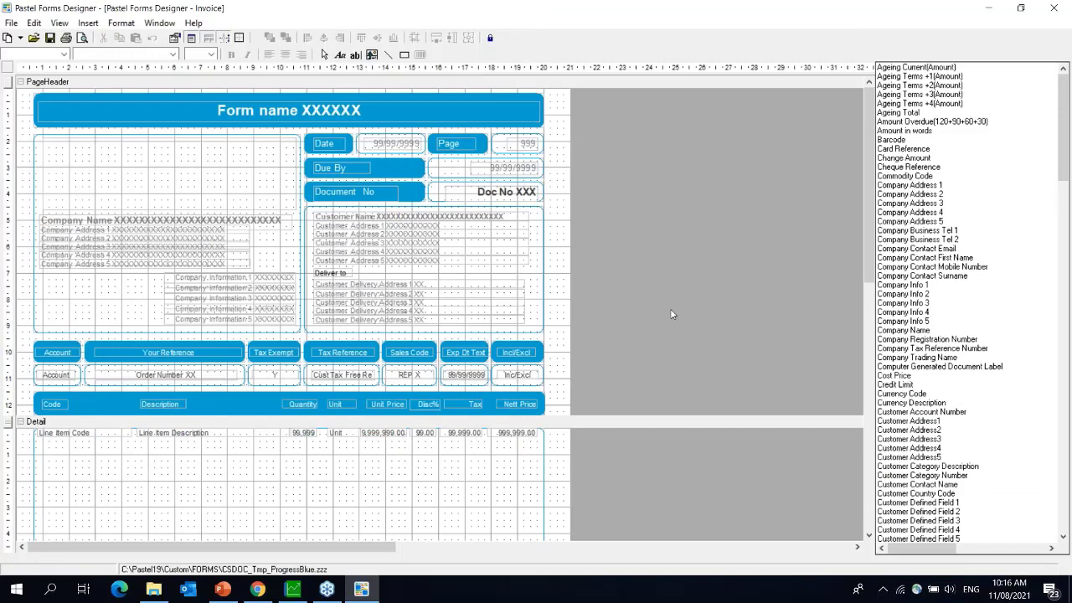
- Select the Form name header box and use Replace Colours to swap its light blue for dark blue
click(869, 337)
scroll(869, 337, up, 3)
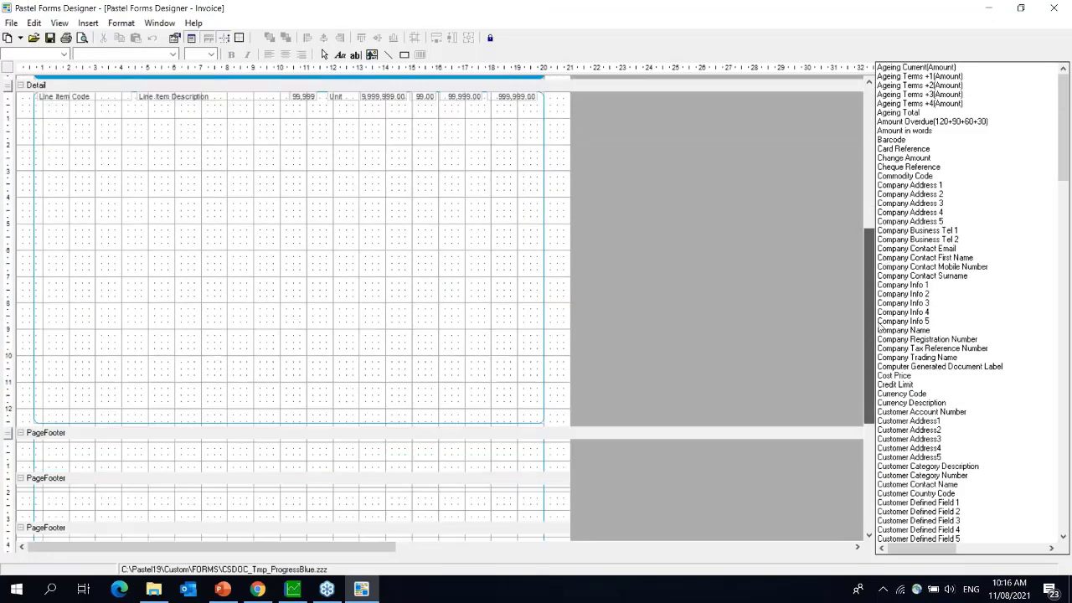
scroll(871, 332, down, 3)
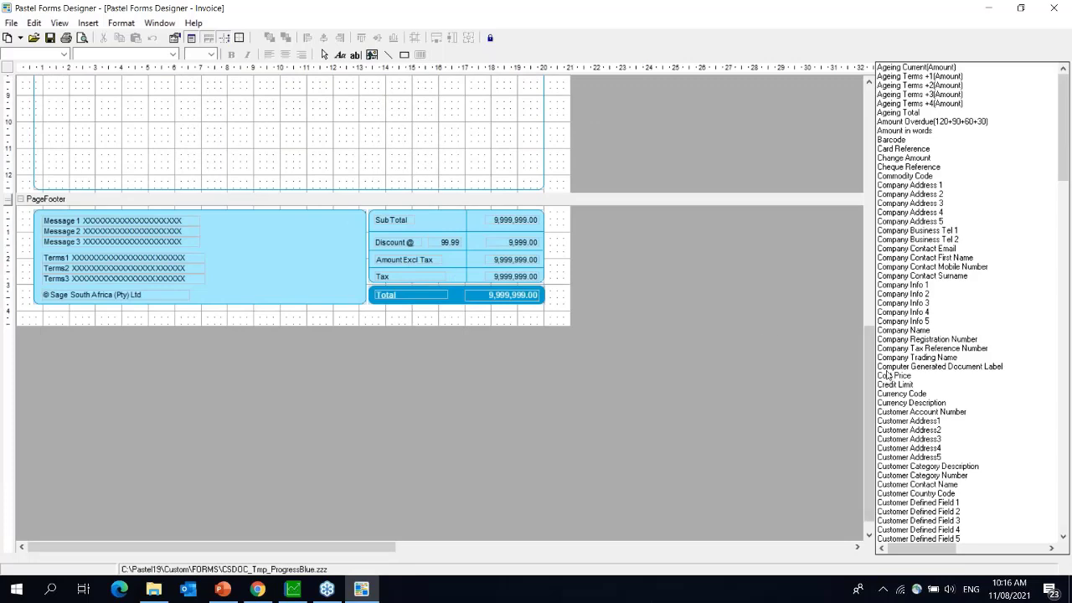
drag(874, 376, 875, 138)
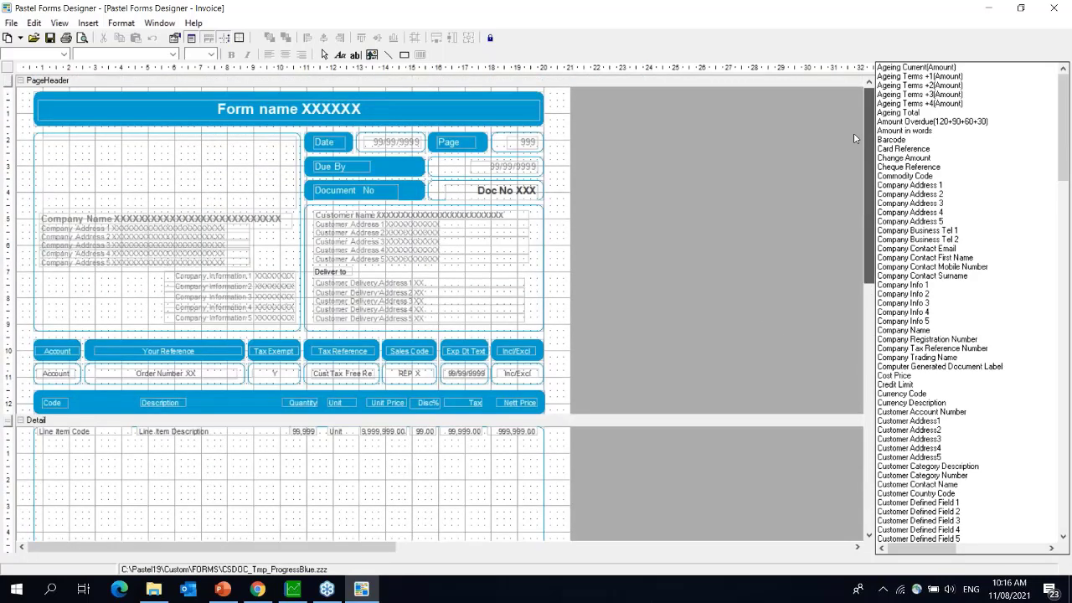
click(87, 95)
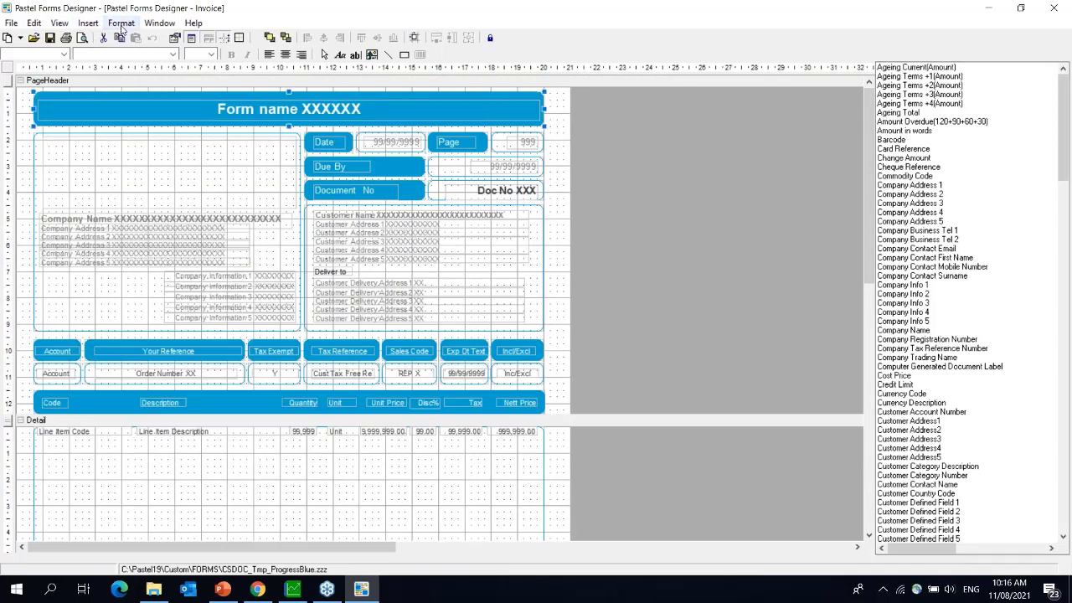
click(122, 25)
mouse_move(186, 162)
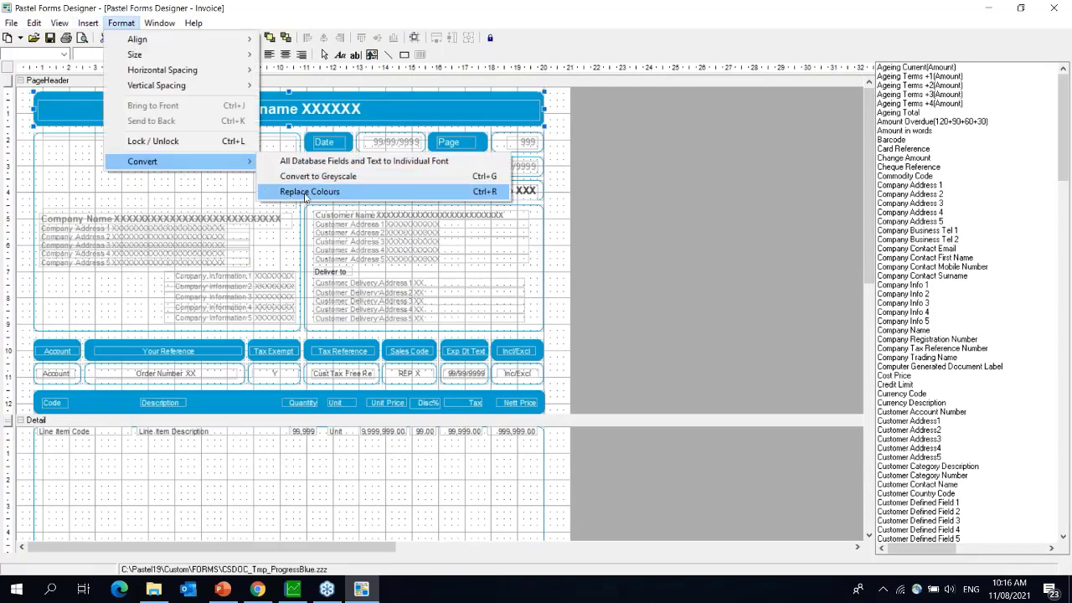
click(306, 192)
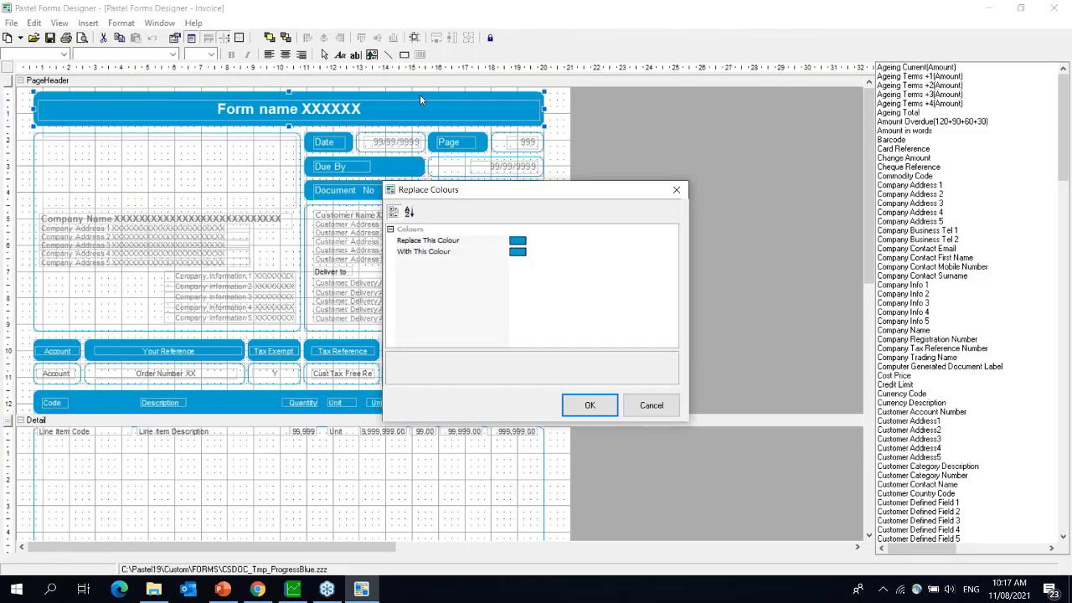
click(521, 252)
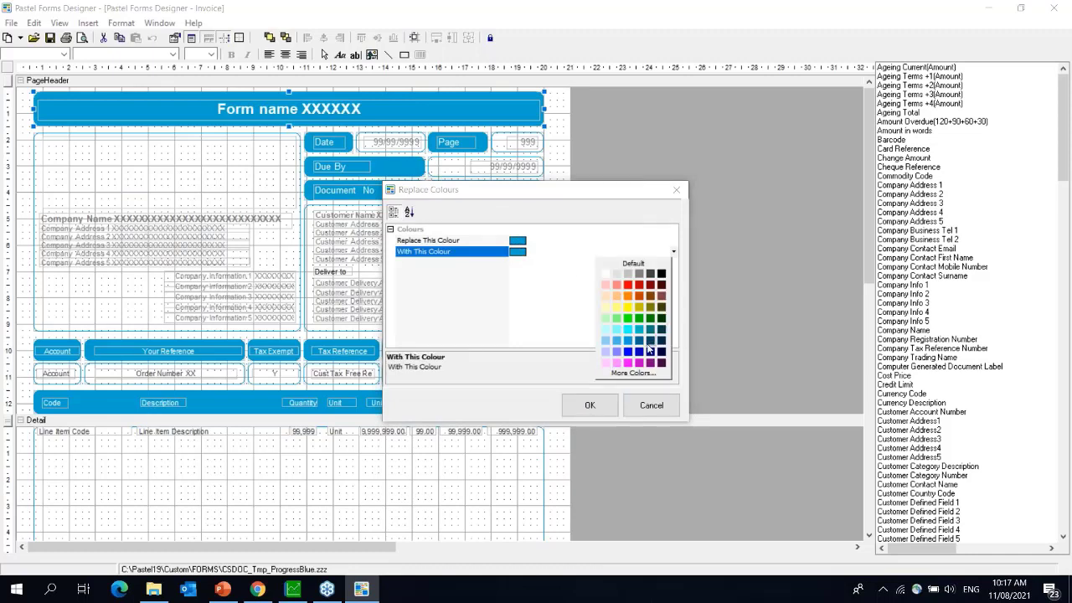
click(628, 352)
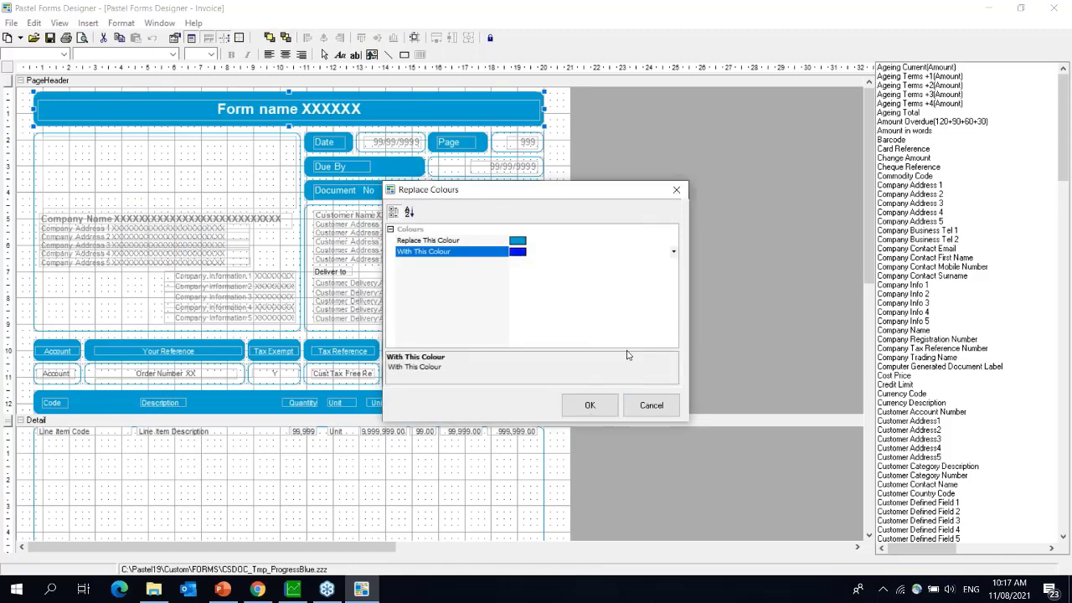
click(590, 406)
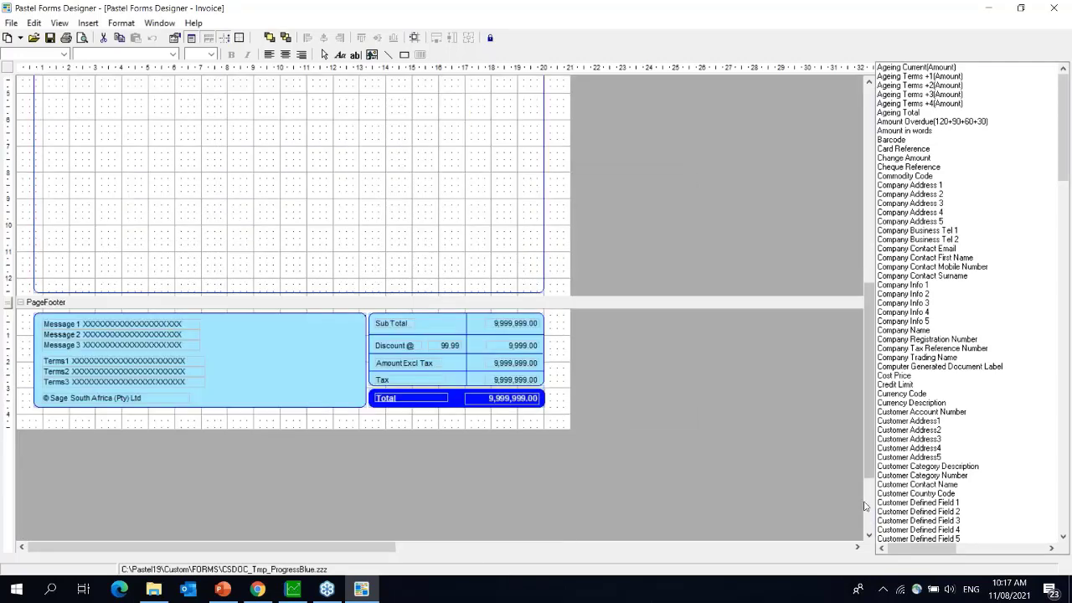
click(865, 471)
drag(869, 455, 855, 248)
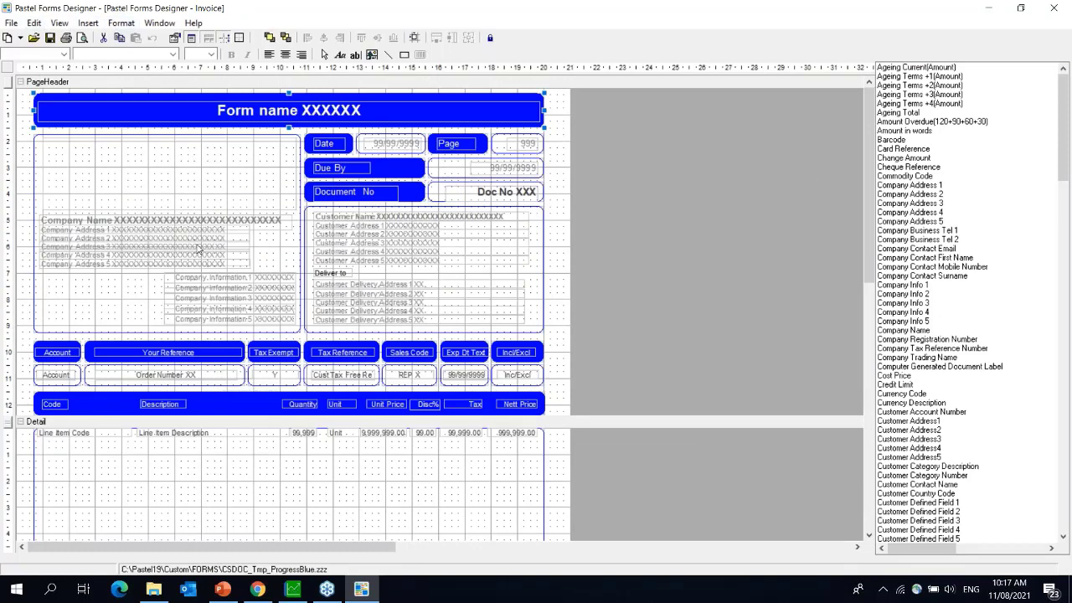
click(138, 225)
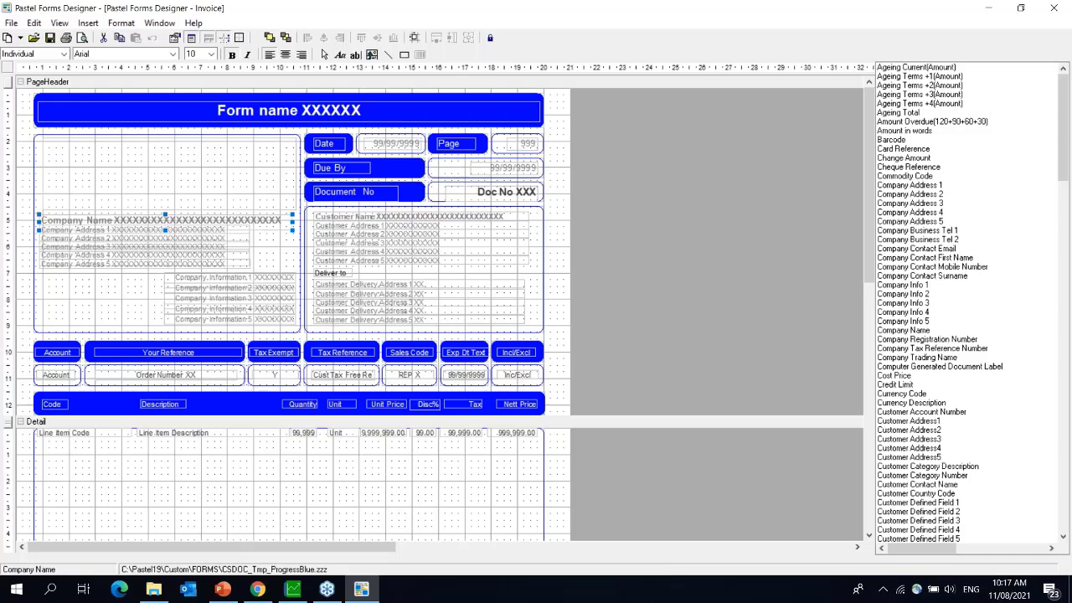
click(105, 435)
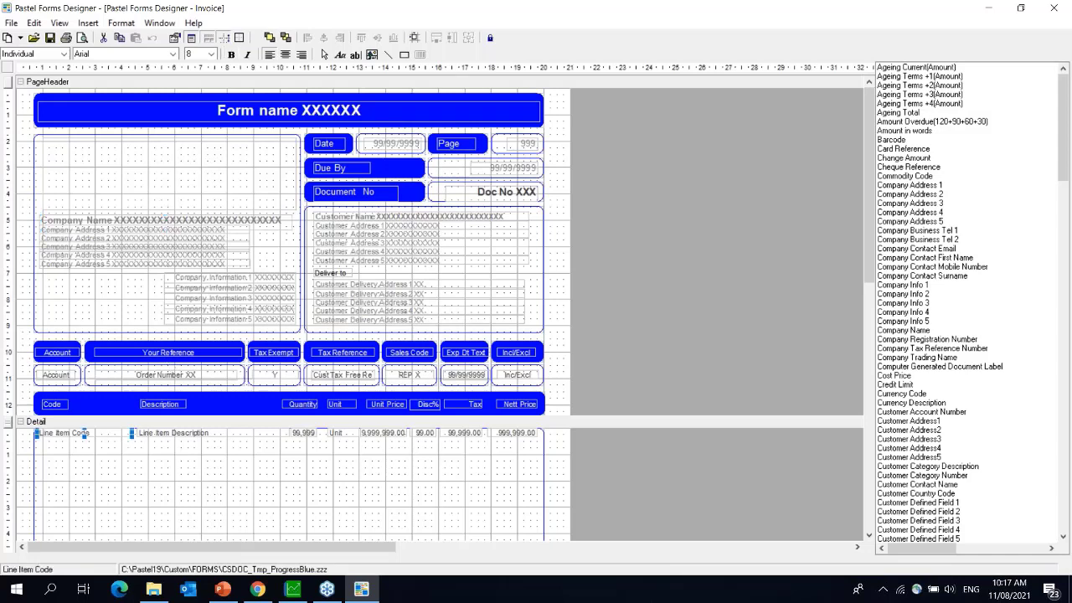
click(173, 433)
click(869, 537)
click(869, 537)
click(868, 537)
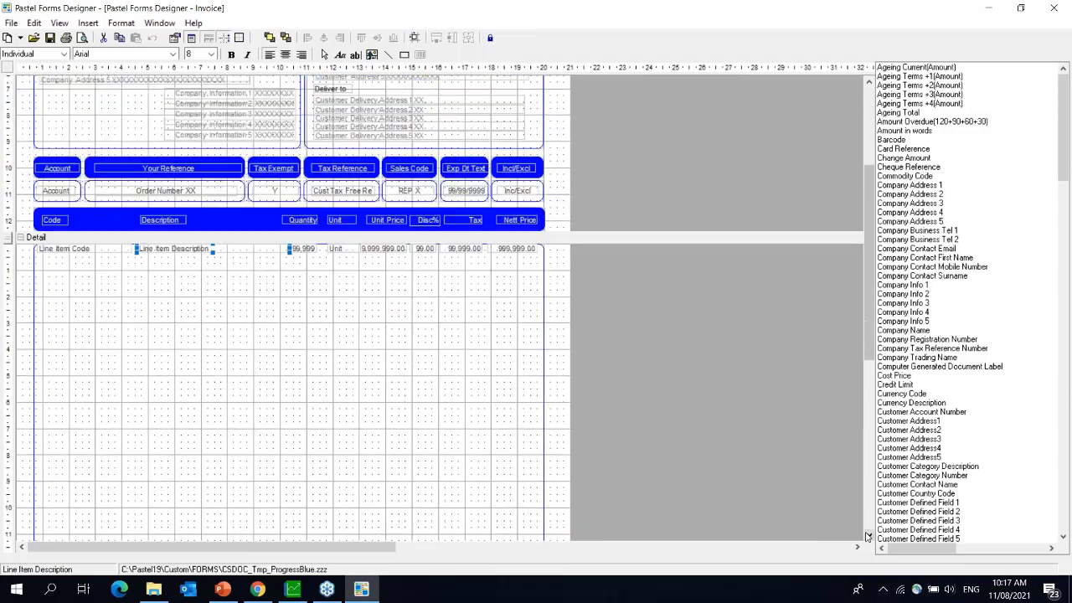
click(869, 537)
click(869, 537)
click(869, 537)
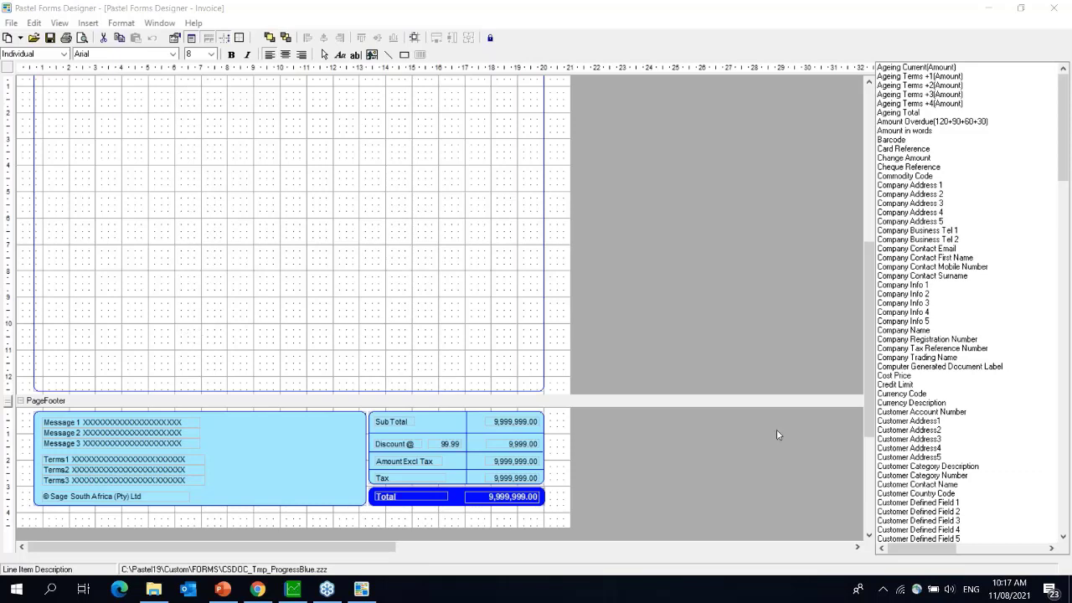
click(870, 457)
drag(869, 403, 866, 227)
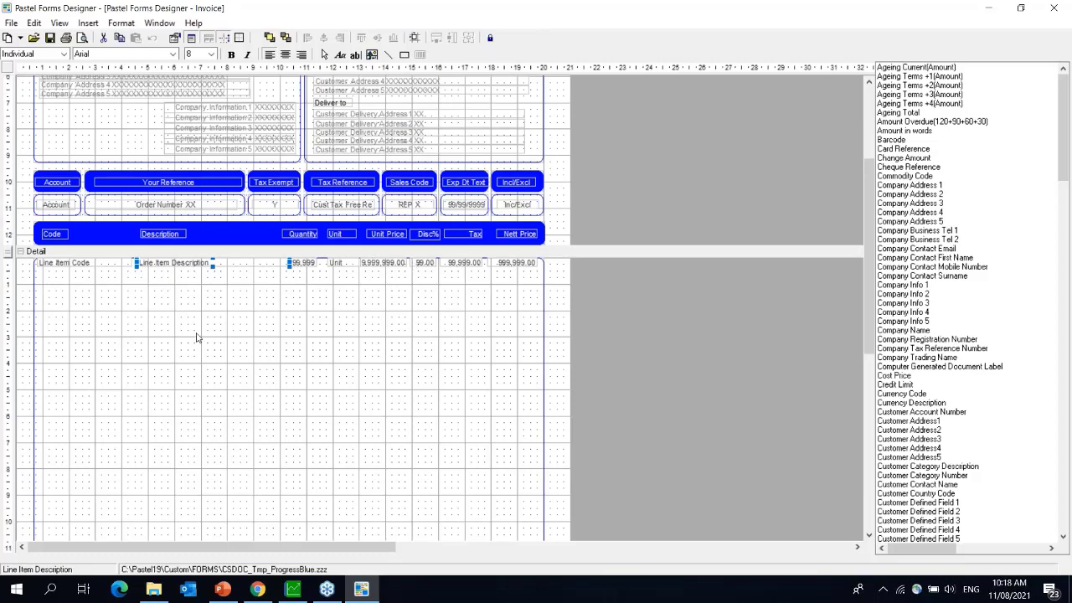
drag(867, 308, 867, 507)
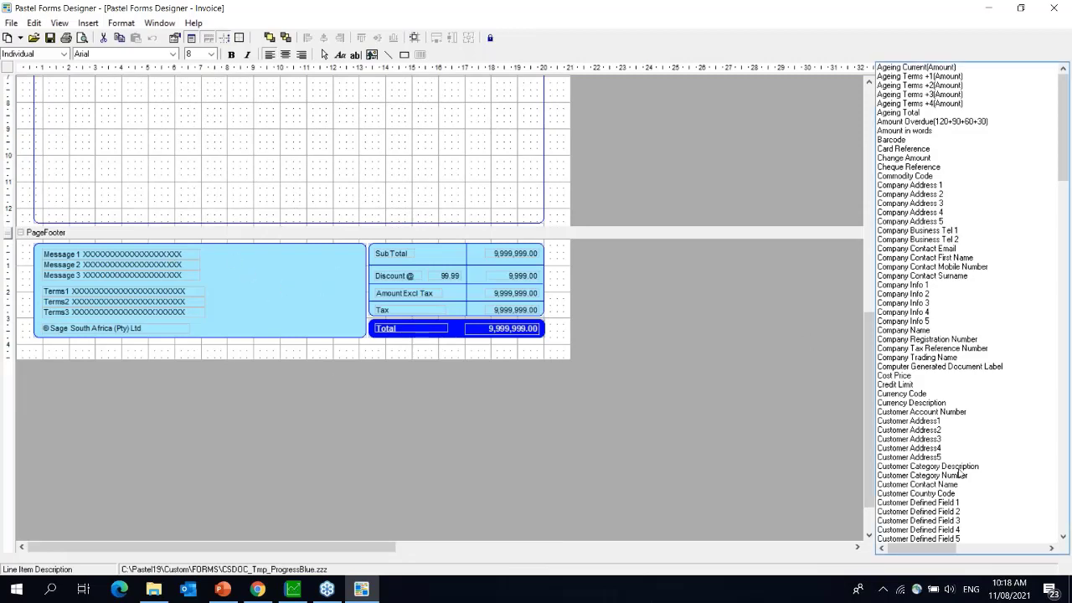
- Stretch the Line Item Description field leftward so it starts right after Line Item Code
drag(871, 501, 878, 356)
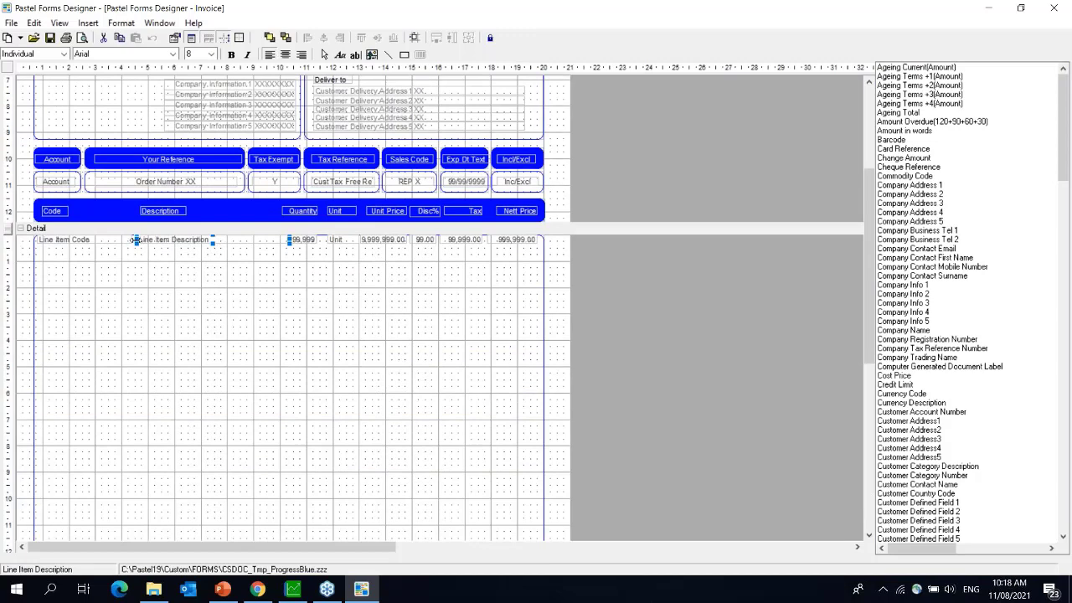
drag(135, 241, 105, 240)
click(93, 240)
click(145, 241)
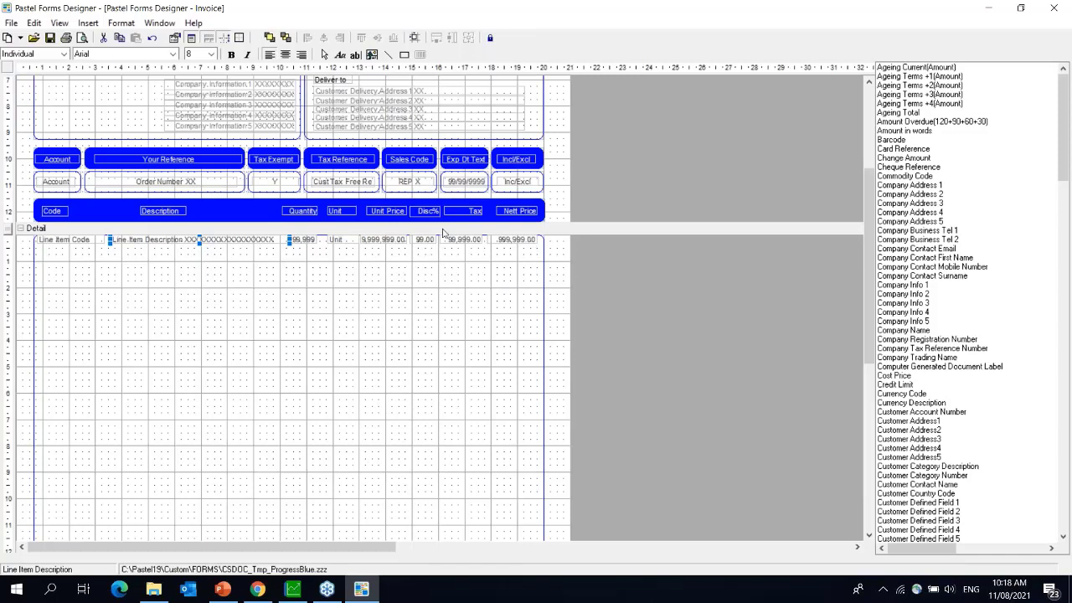
click(423, 213)
click(447, 274)
click(341, 212)
click(82, 243)
mouse_move(104, 240)
mouse_down()
mouse_move(212, 240)
mouse_move(61, 240)
mouse_move(239, 240)
mouse_move(106, 240)
mouse_up()
mouse_move(32, 240)
mouse_down()
mouse_move(7, 240)
mouse_move(36, 239)
mouse_up()
click(250, 241)
mouse_move(200, 243)
mouse_down()
mouse_move(201, 271)
mouse_move(201, 244)
mouse_up()
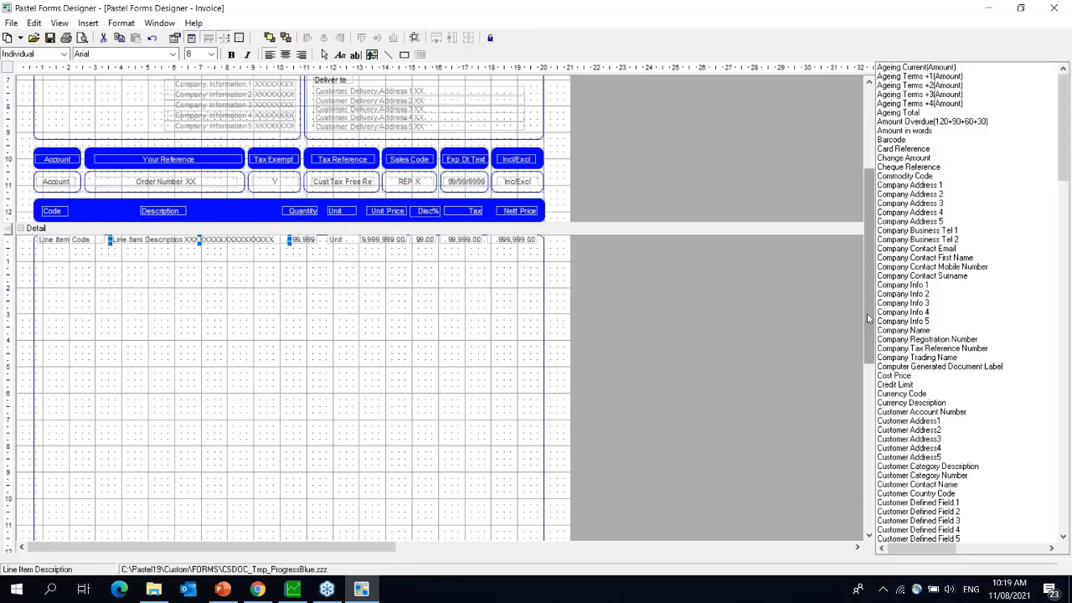
drag(867, 313, 851, 192)
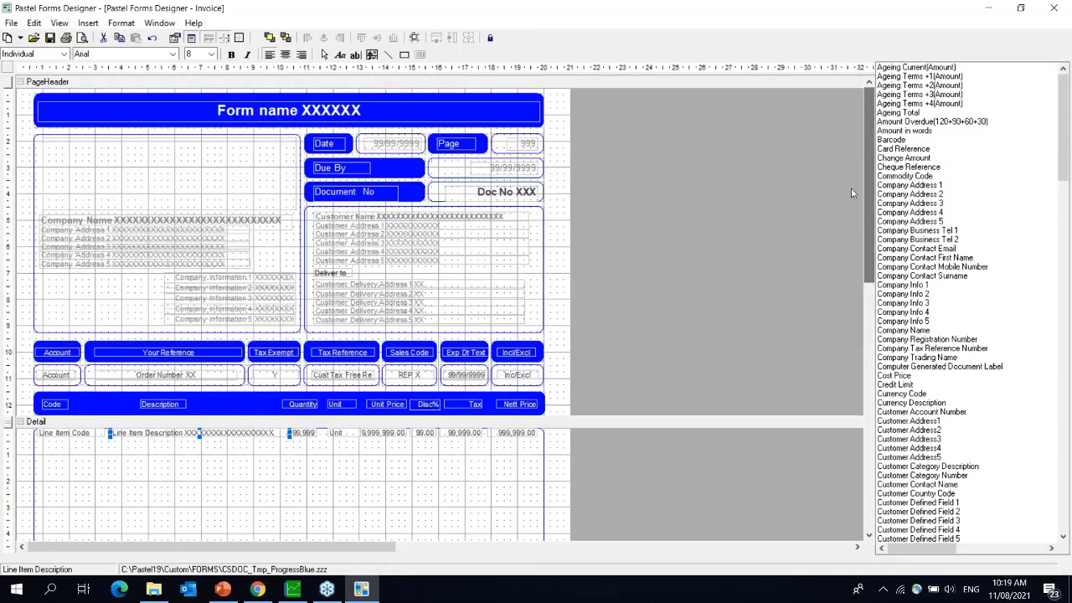
- Move Company Name and Company Address 1 higher in the company block
click(82, 223)
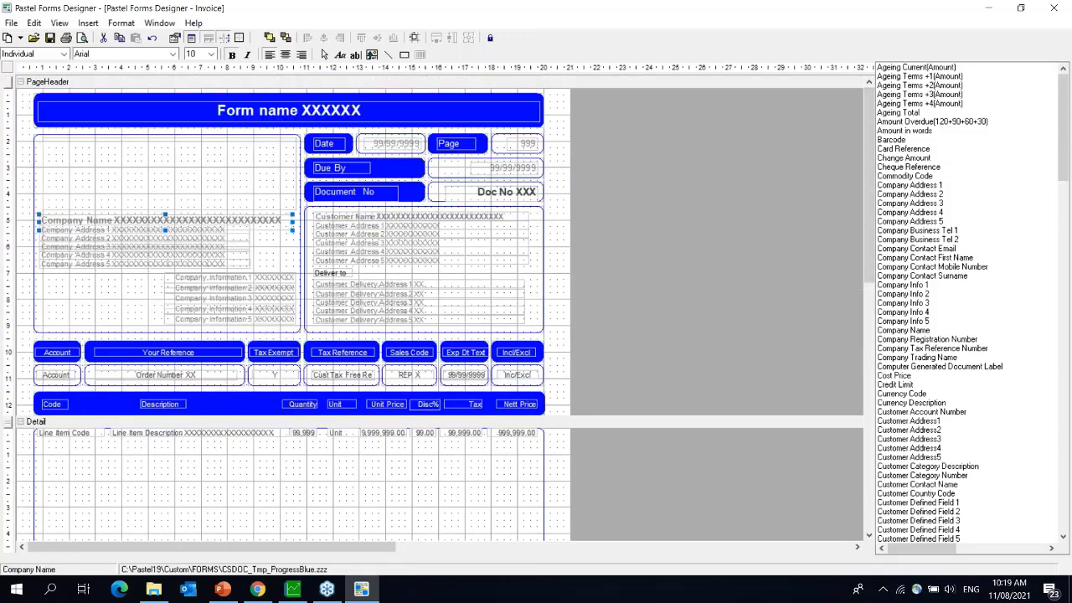
drag(77, 219, 73, 198)
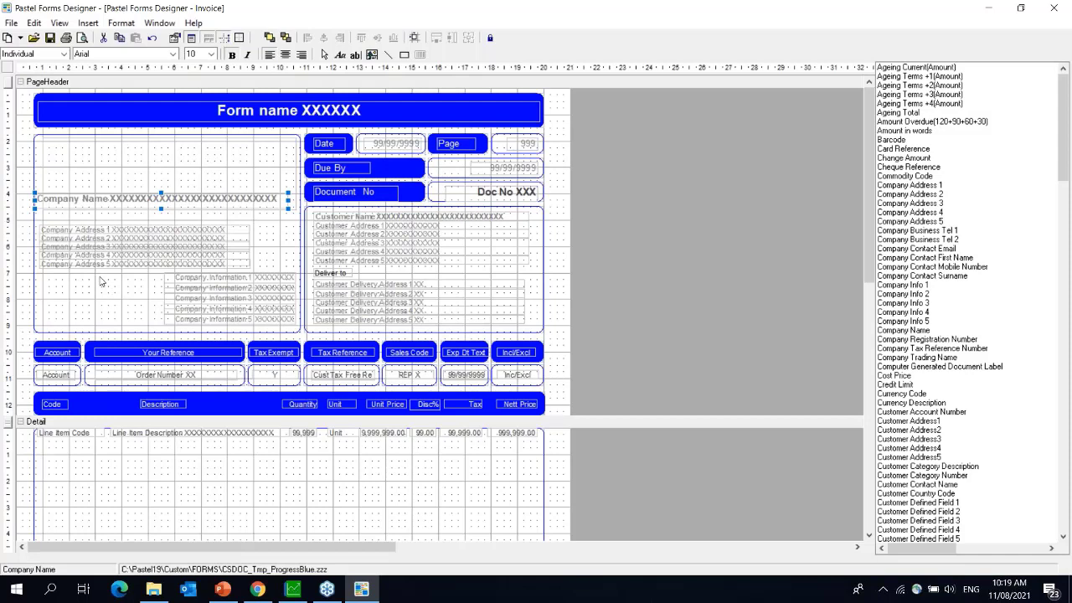
click(73, 232)
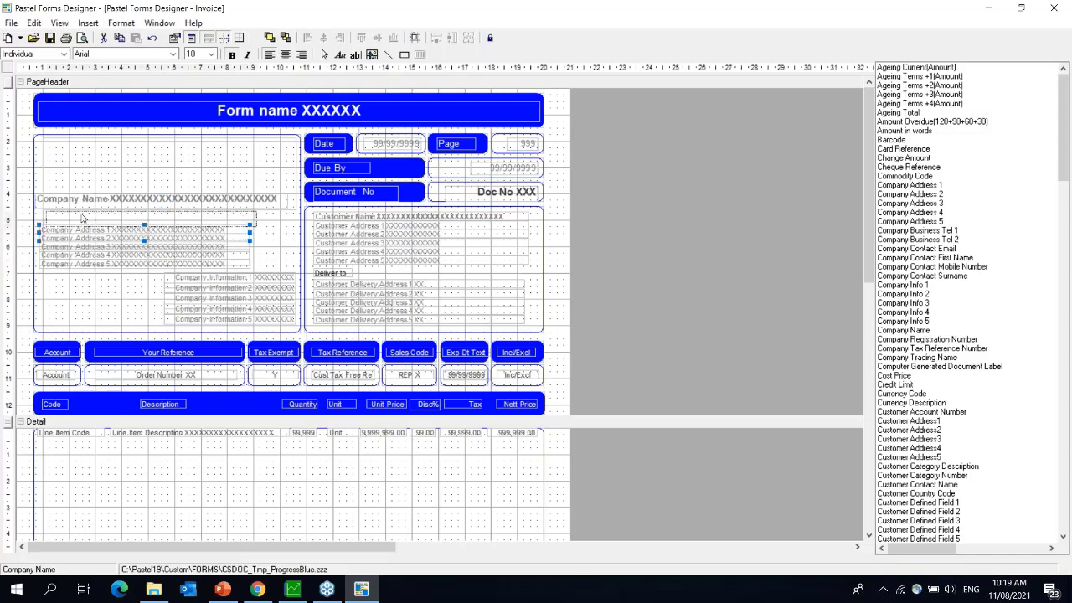
mouse_move(75, 227)
mouse_down()
mouse_move(80, 213)
mouse_move(69, 231)
mouse_up()
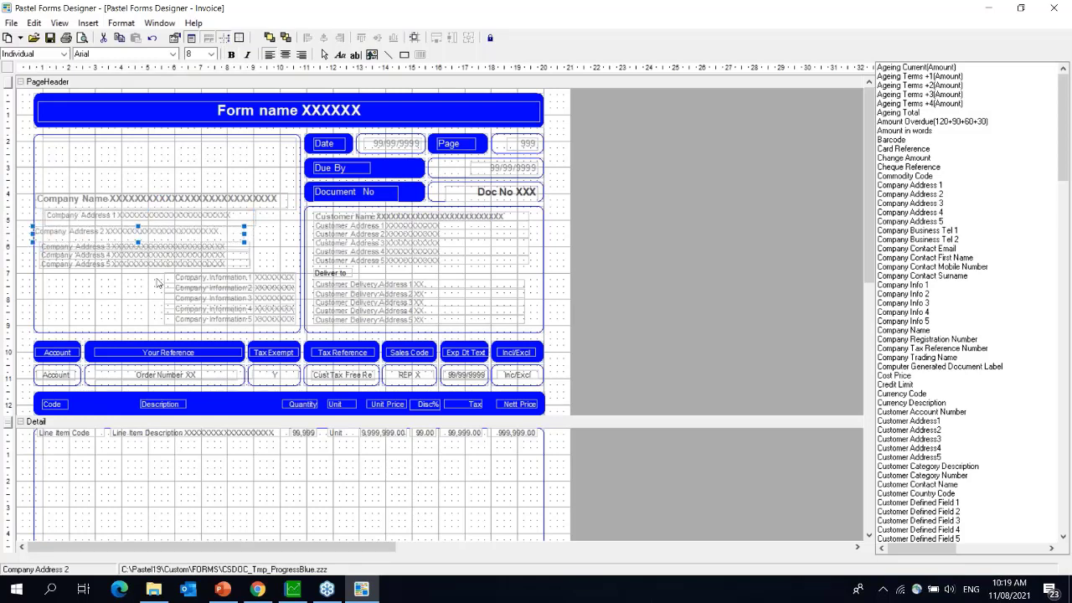
- Delete the empty inner box from the company block
click(94, 200)
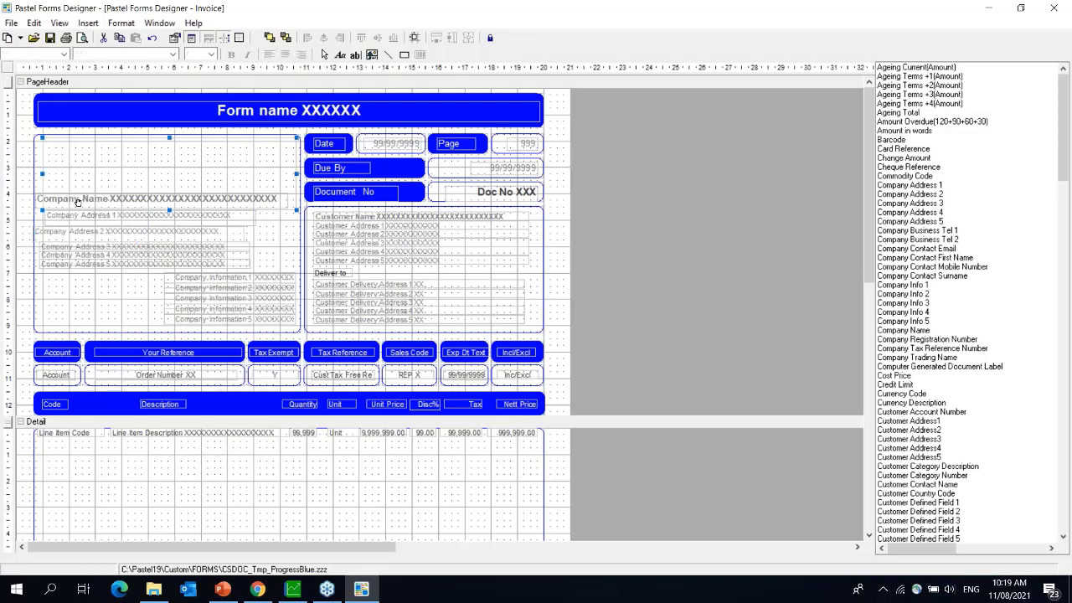
click(63, 246)
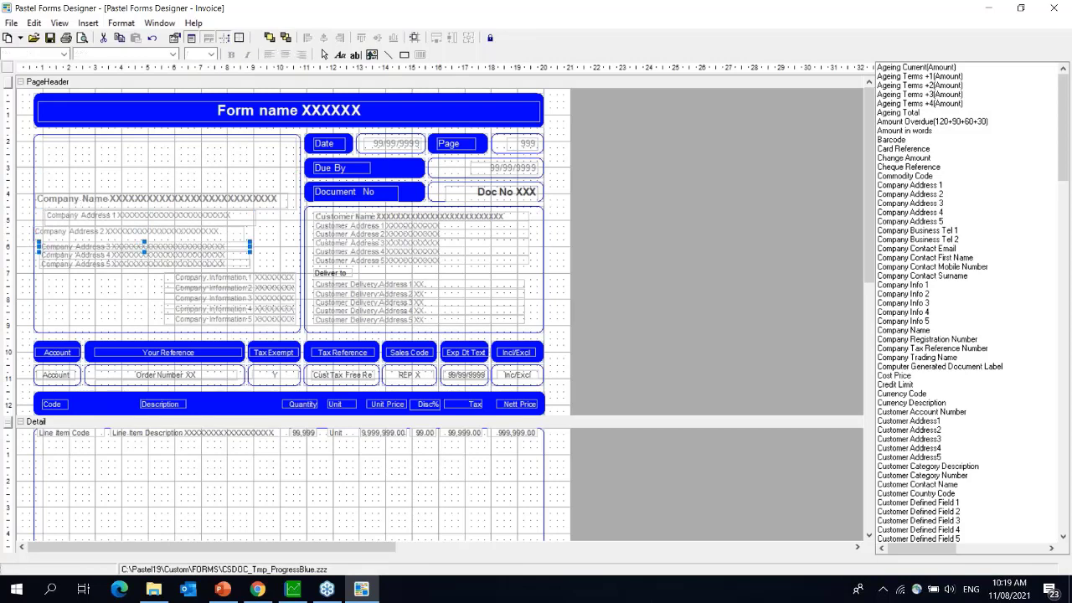
click(65, 201)
shift+click(64, 220)
shift+click(65, 236)
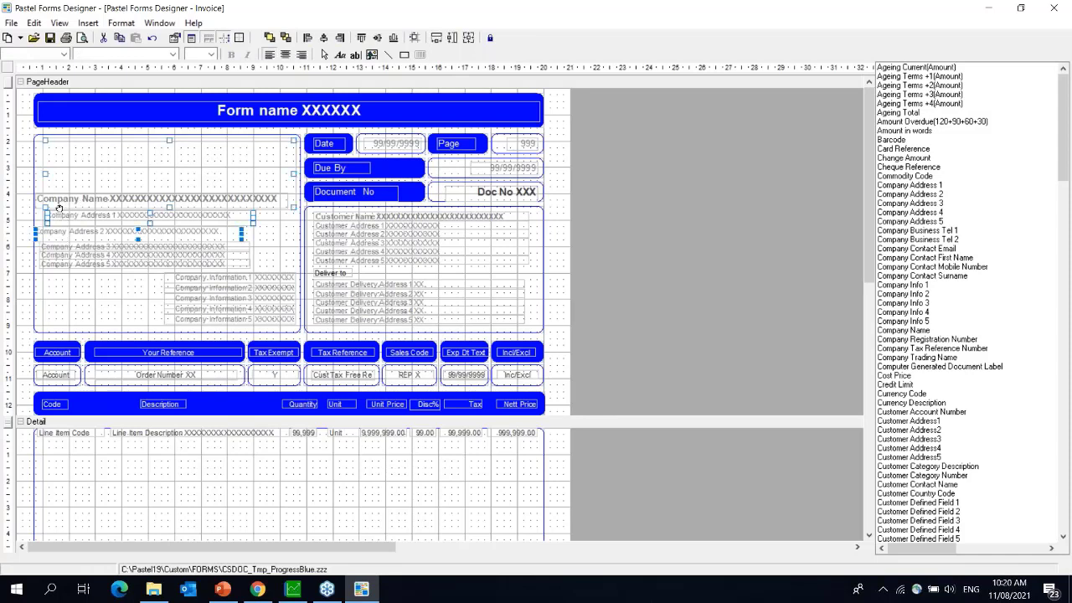
shift+click(57, 197)
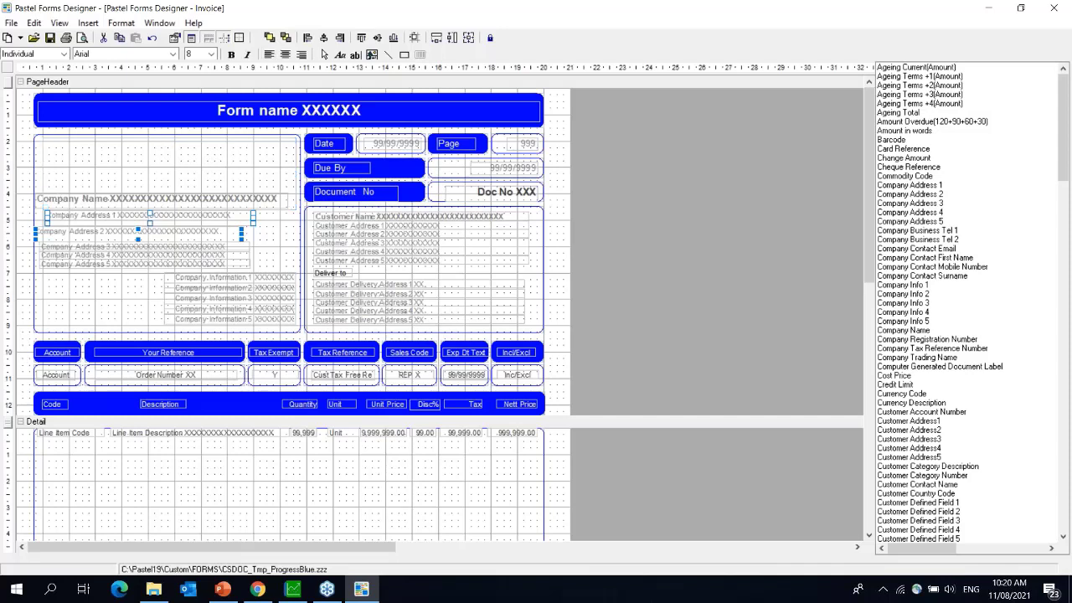
shift+click(59, 198)
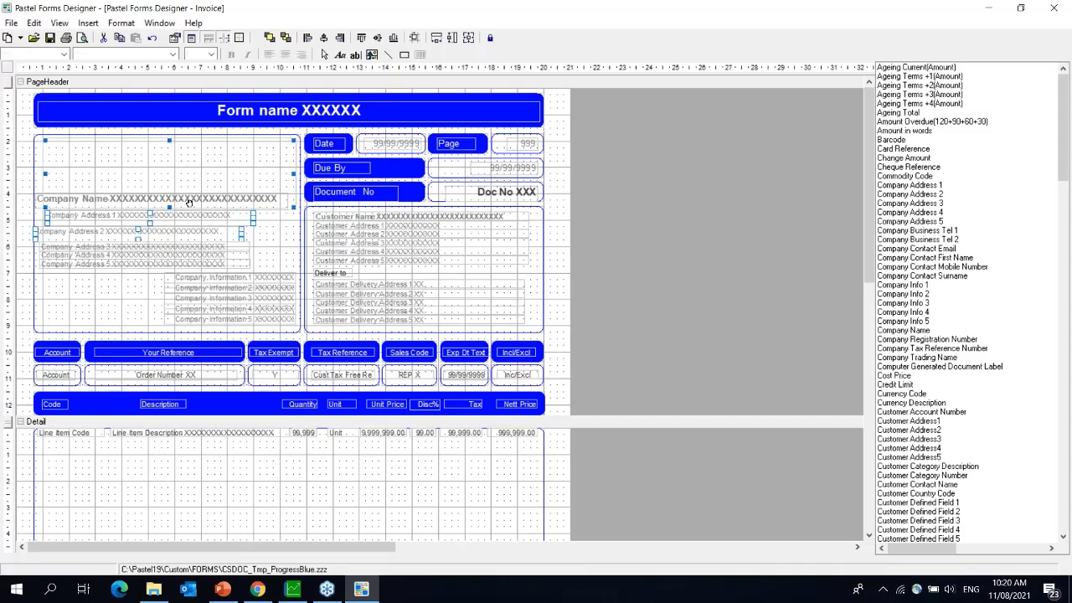
click(280, 233)
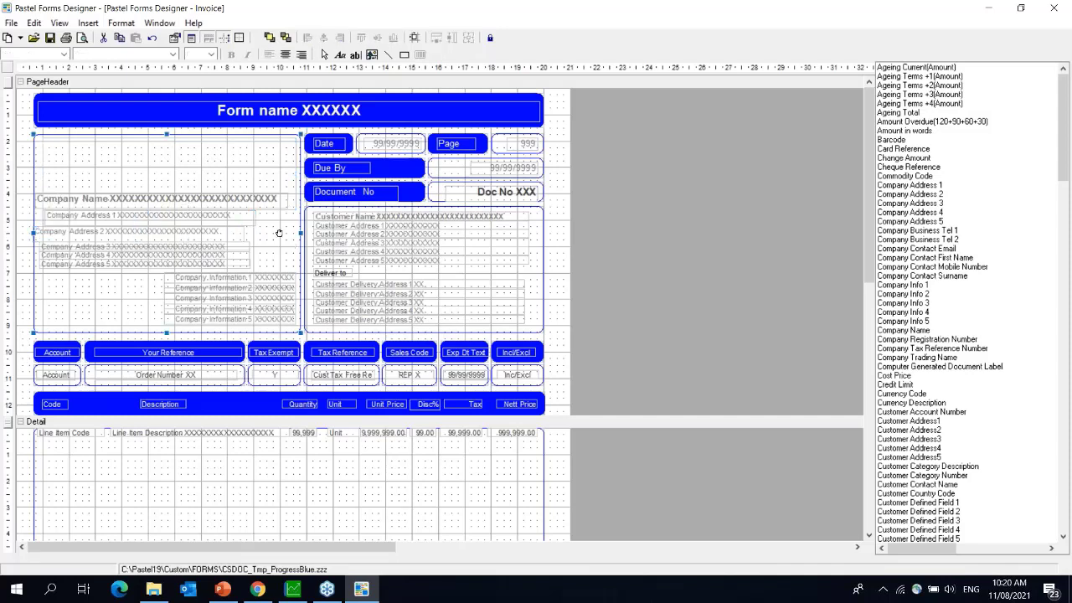
click(273, 168)
key(Delete)
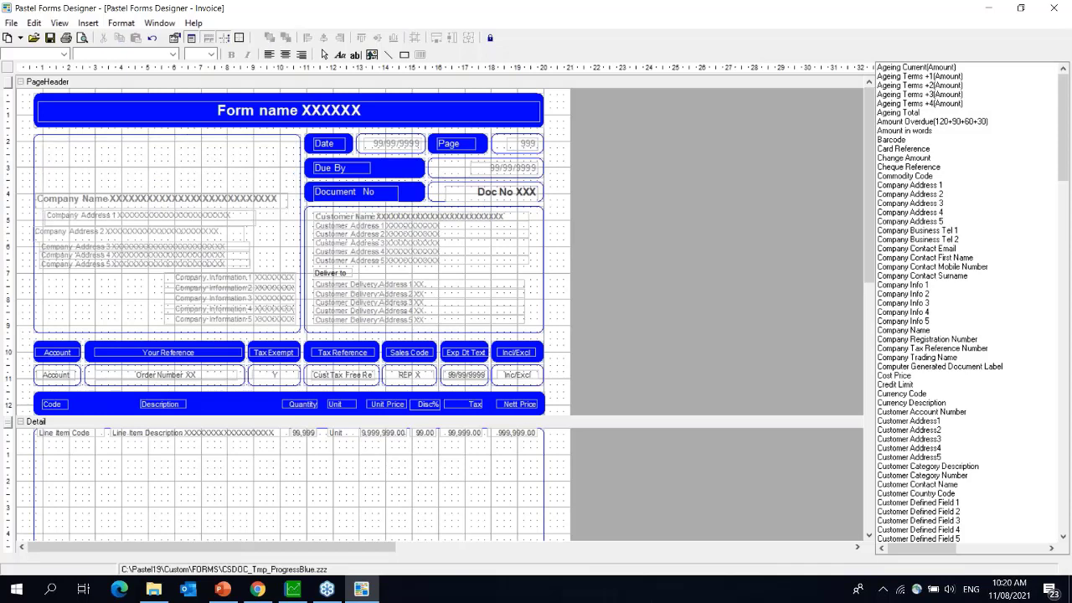
- Select Company Name, Company Address 1 and Company Address 2 together
click(84, 200)
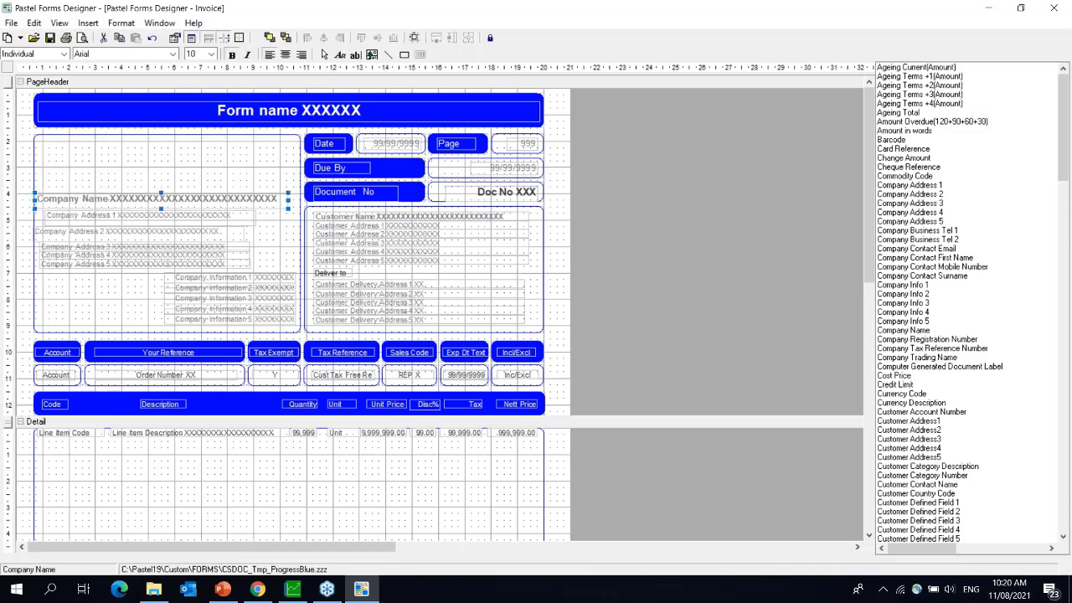
shift+click(81, 216)
shift+click(73, 234)
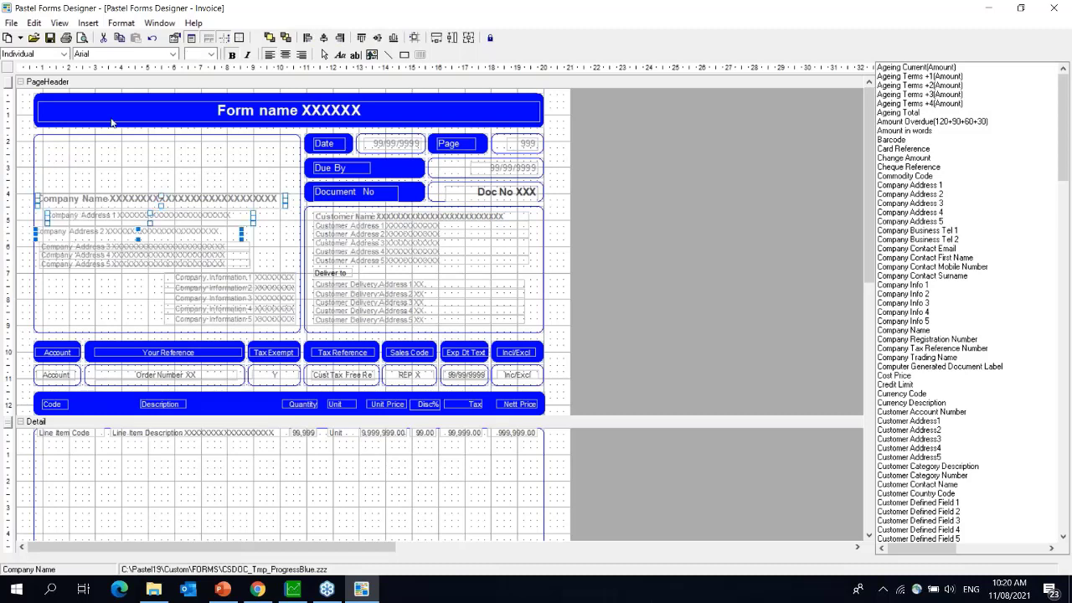
- Increase the vertical spacing between the selected company fields
click(118, 24)
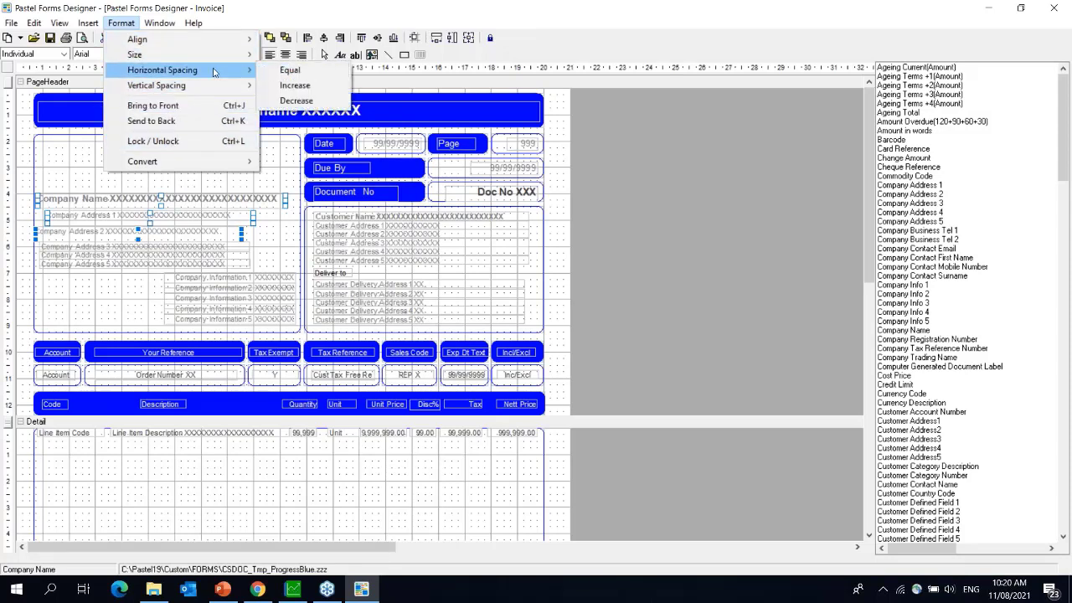
mouse_move(202, 90)
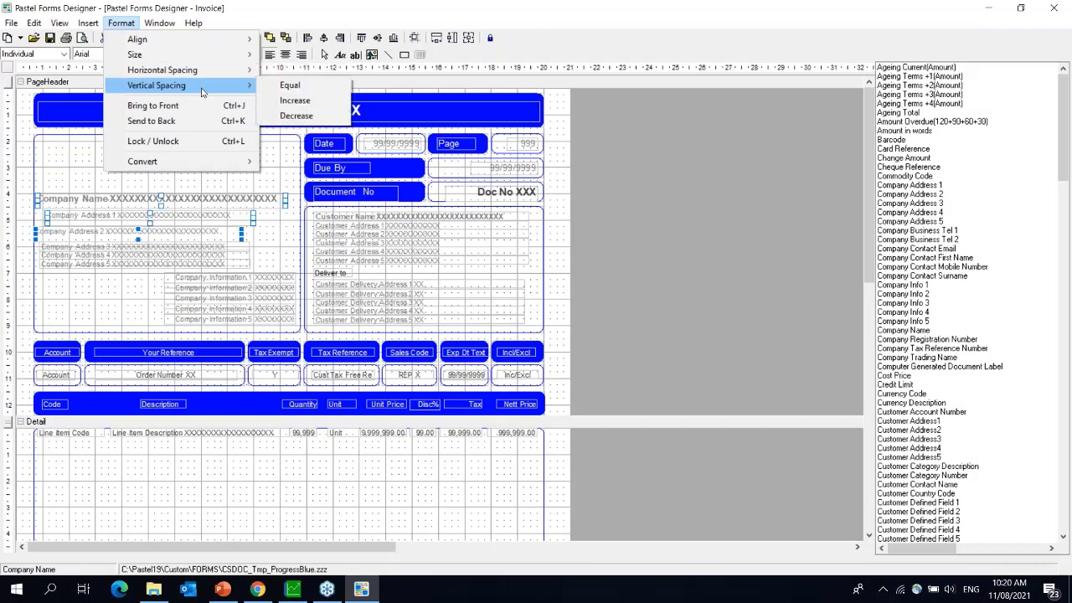
mouse_move(231, 42)
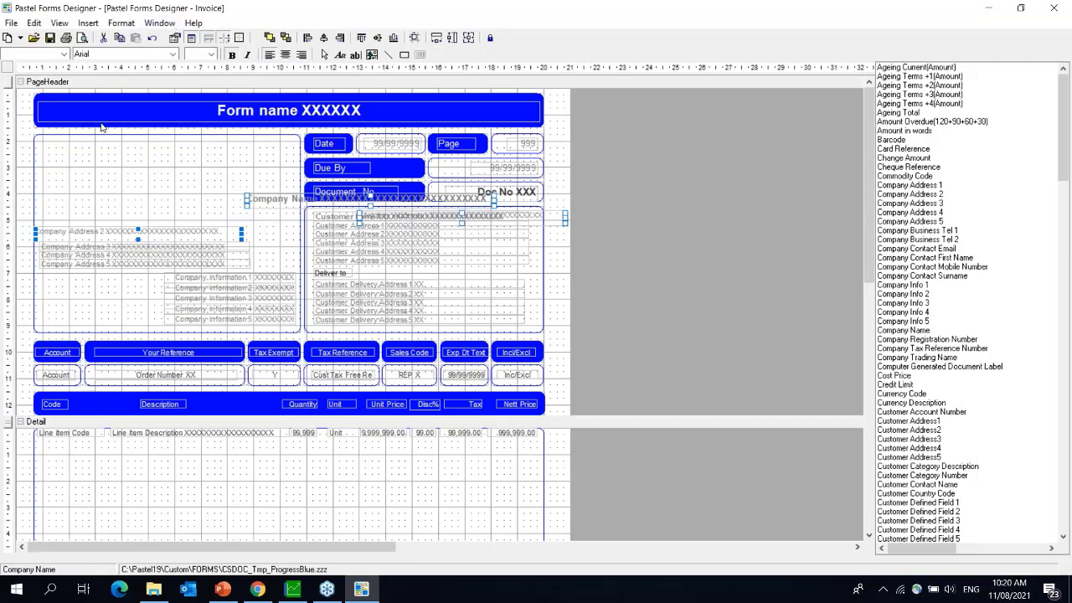
click(121, 23)
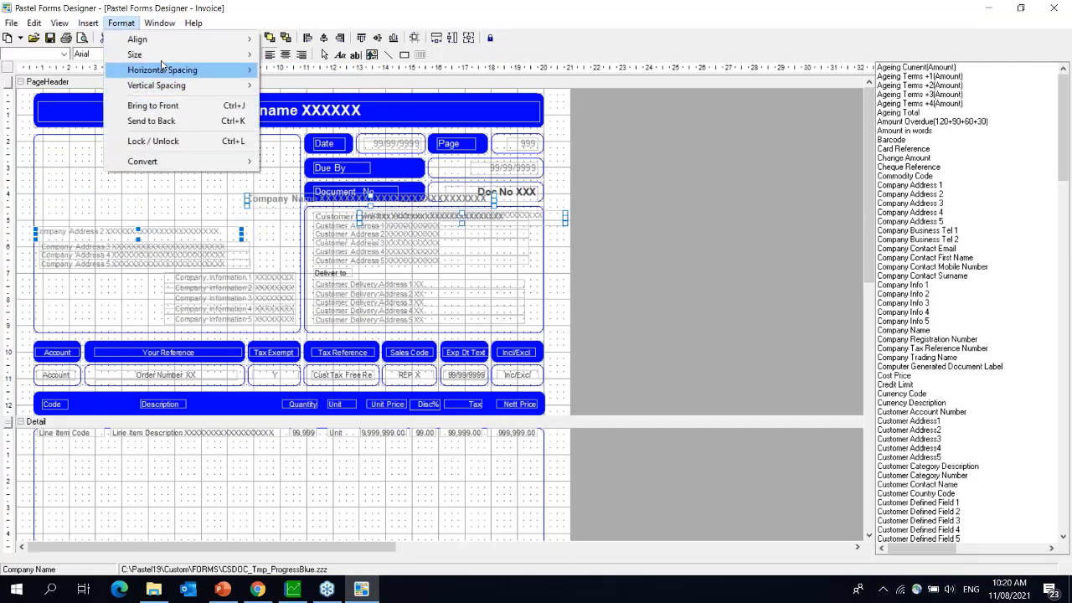
mouse_move(167, 73)
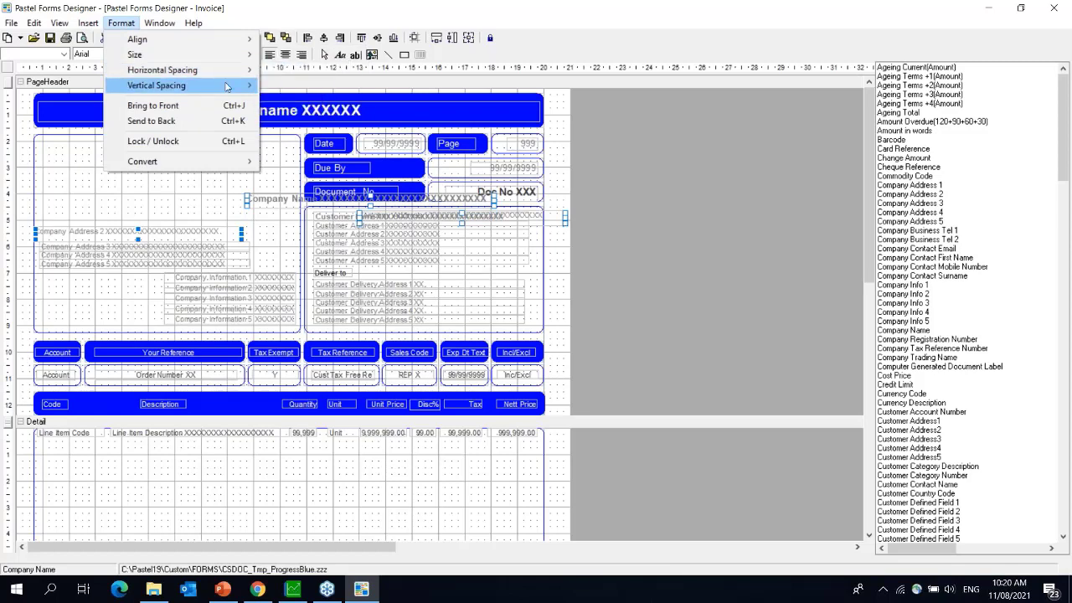
mouse_move(228, 85)
click(294, 99)
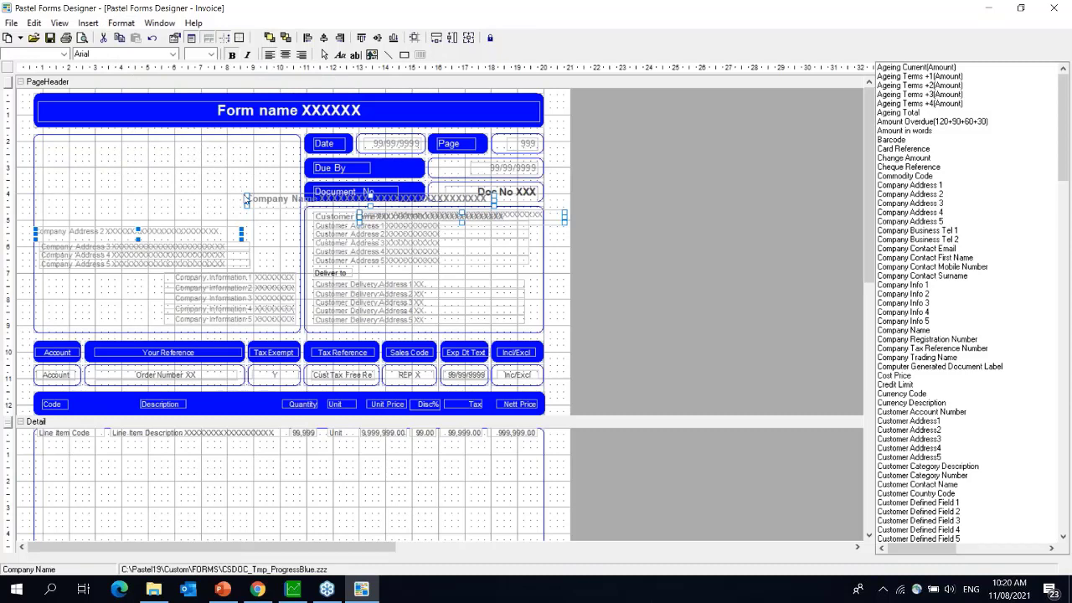
- Shift Company Name left, align the fields on a common left edge, and reposition them
drag(254, 202, 108, 201)
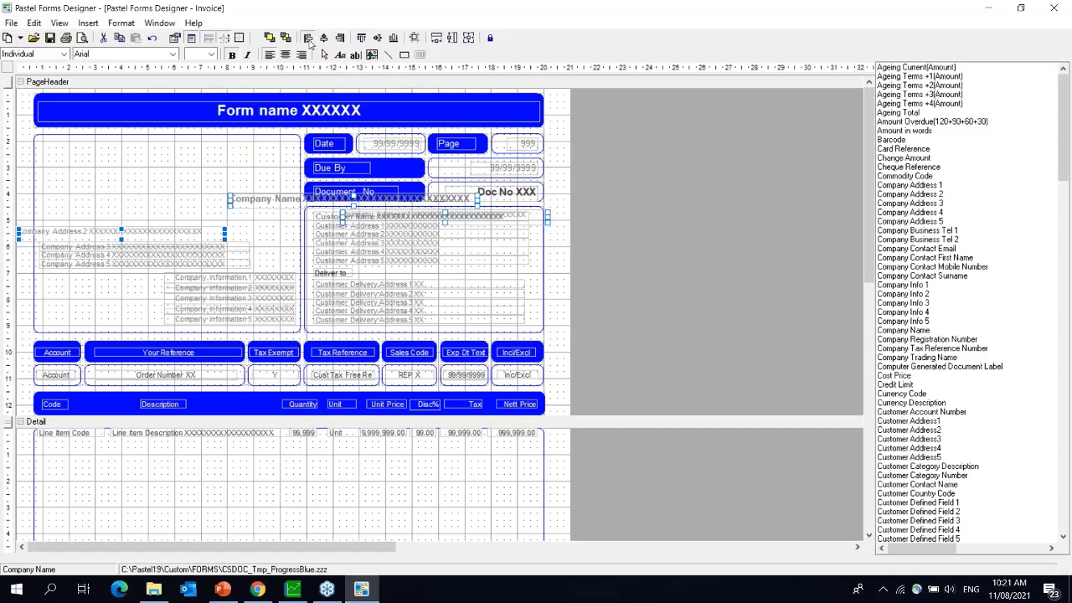
click(309, 39)
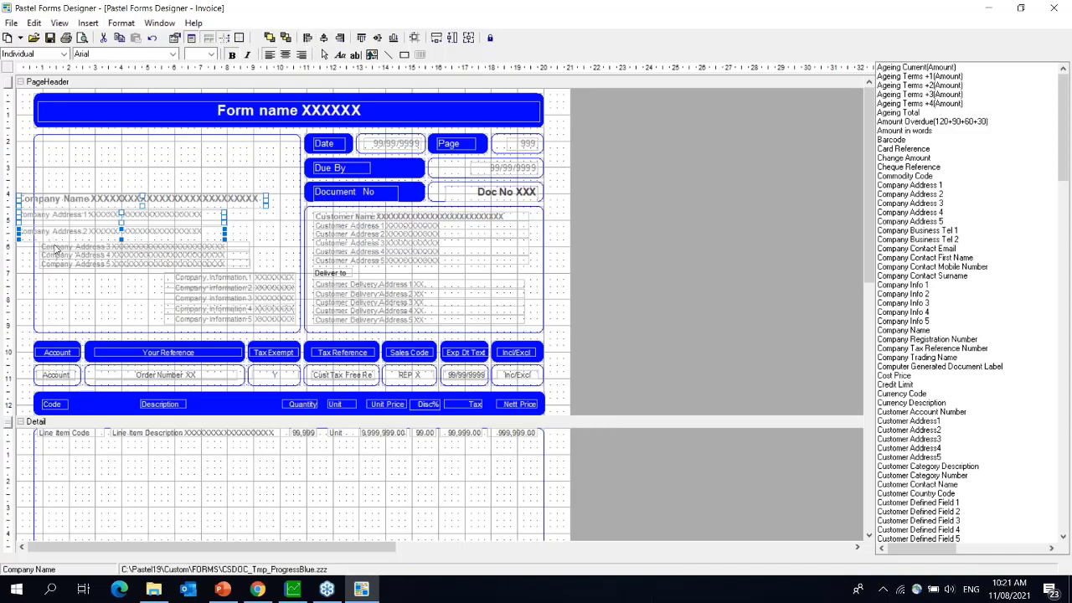
drag(54, 199, 78, 199)
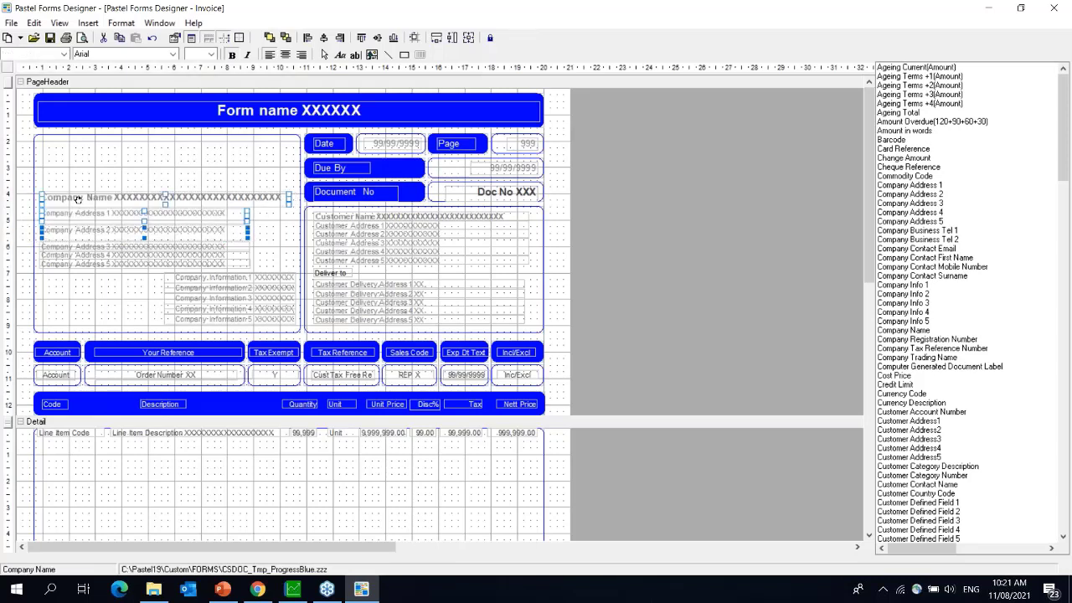
- Give Company Name and Company Address 1–5 equal vertical spacing
click(78, 198)
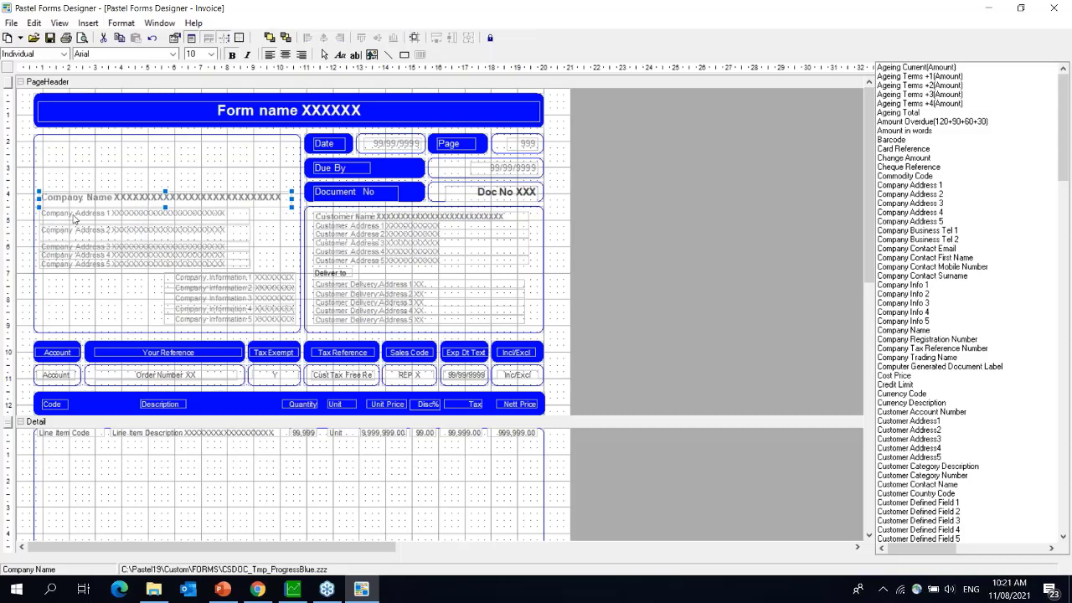
shift+click(74, 215)
shift+click(69, 237)
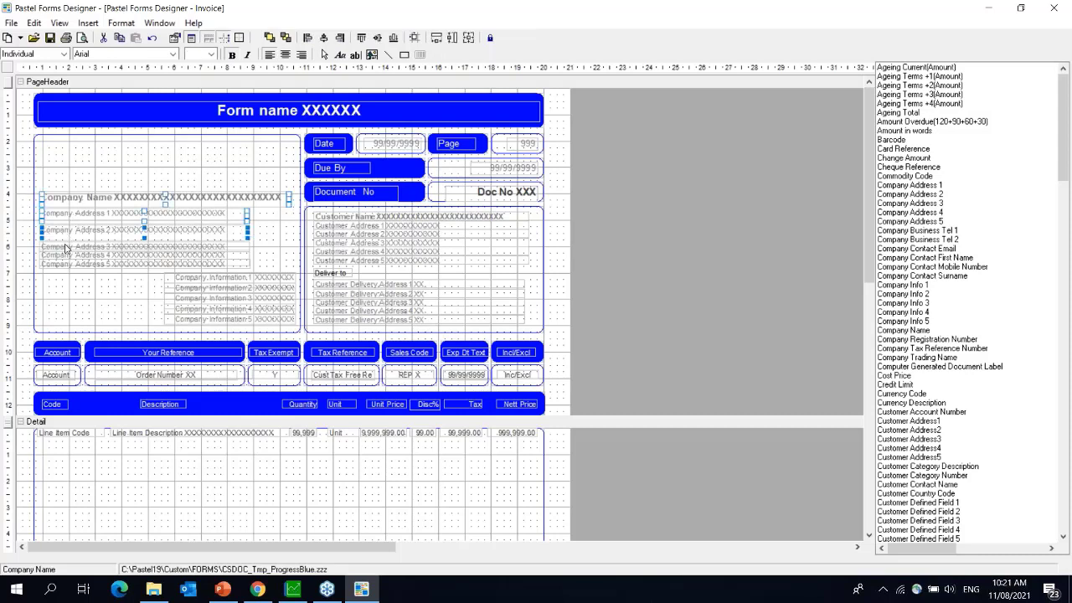
shift+click(65, 247)
shift+click(59, 262)
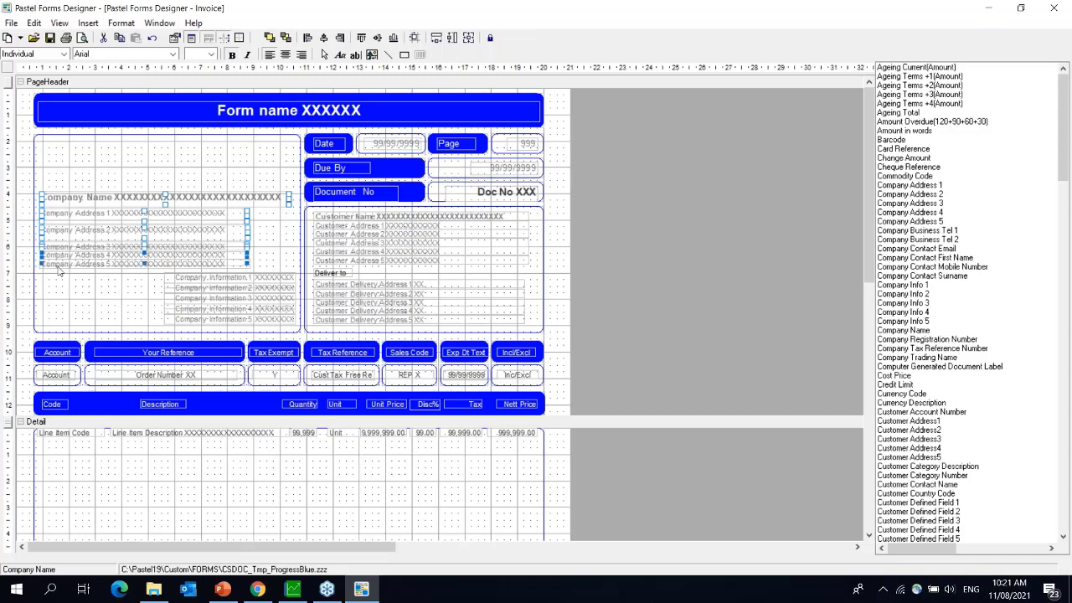
shift+click(59, 264)
click(122, 23)
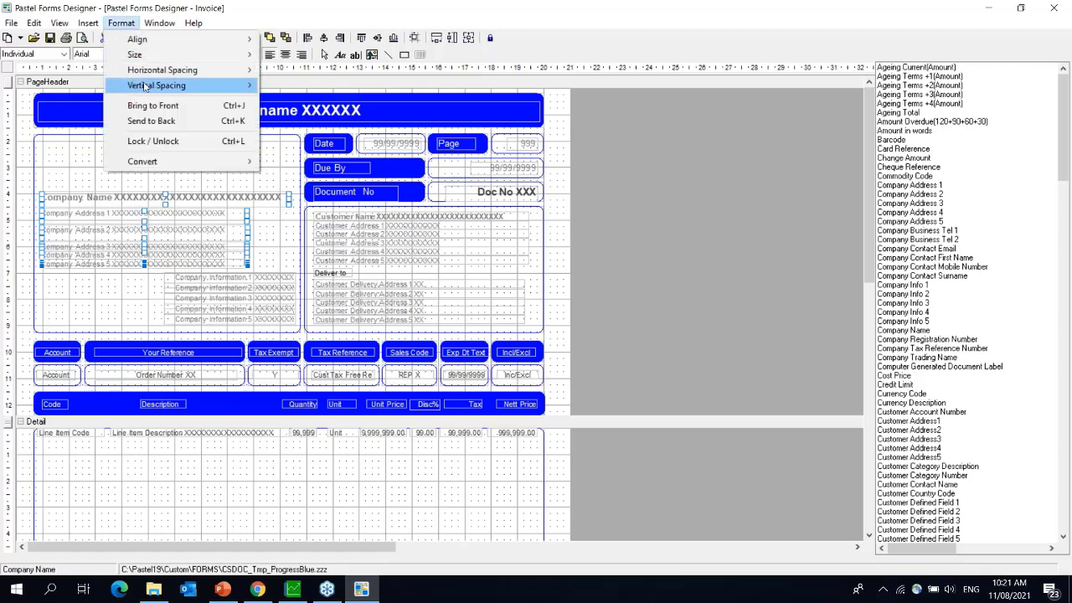
mouse_move(145, 87)
click(288, 86)
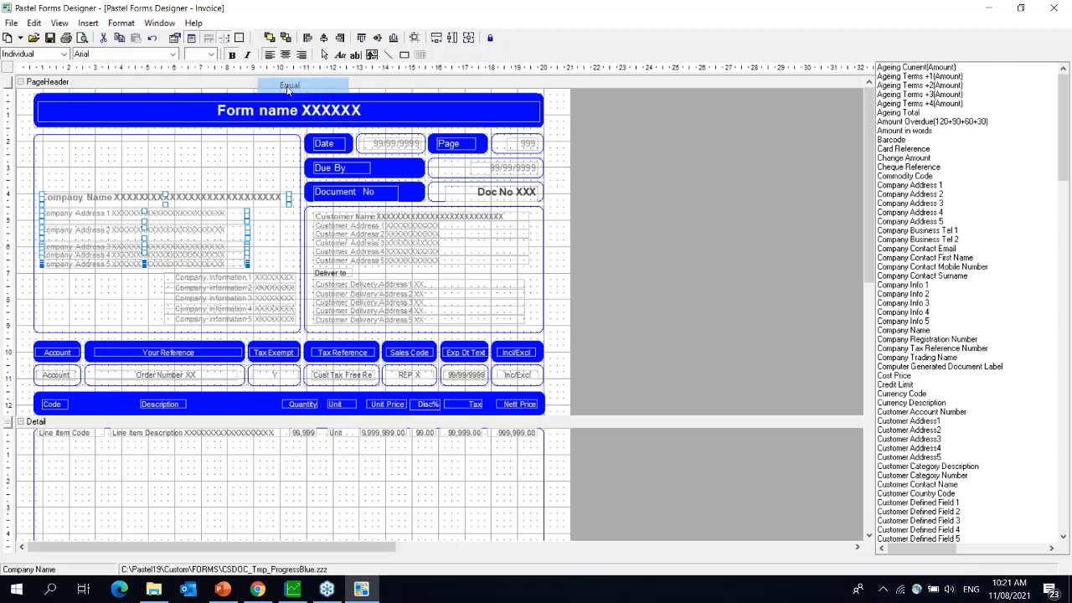
- Equalise horizontal spacing, left-align and reduce the height of the company fields
click(121, 25)
mouse_move(152, 75)
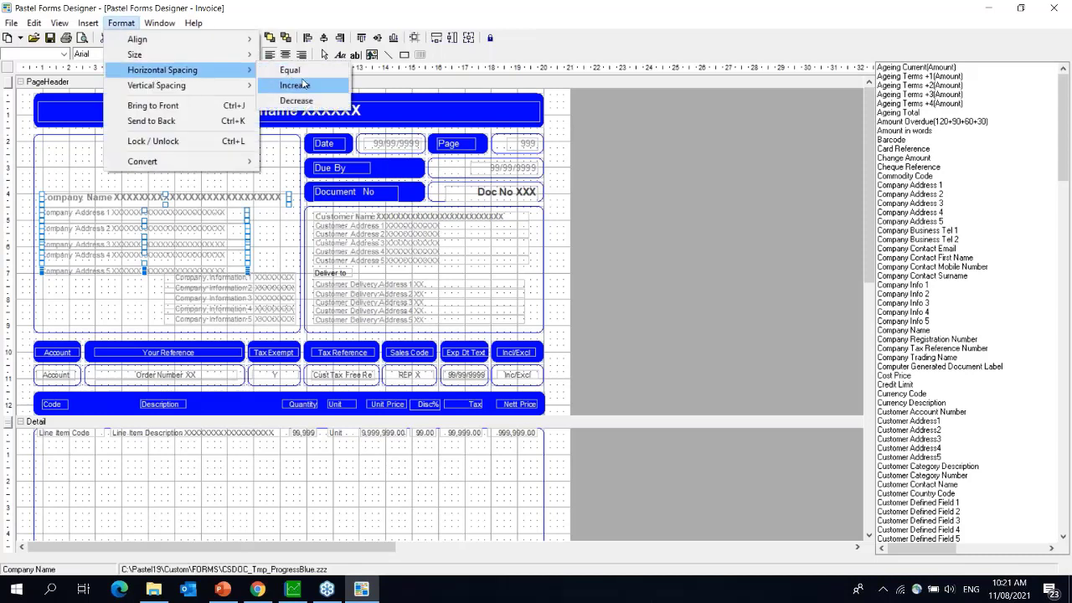
click(290, 71)
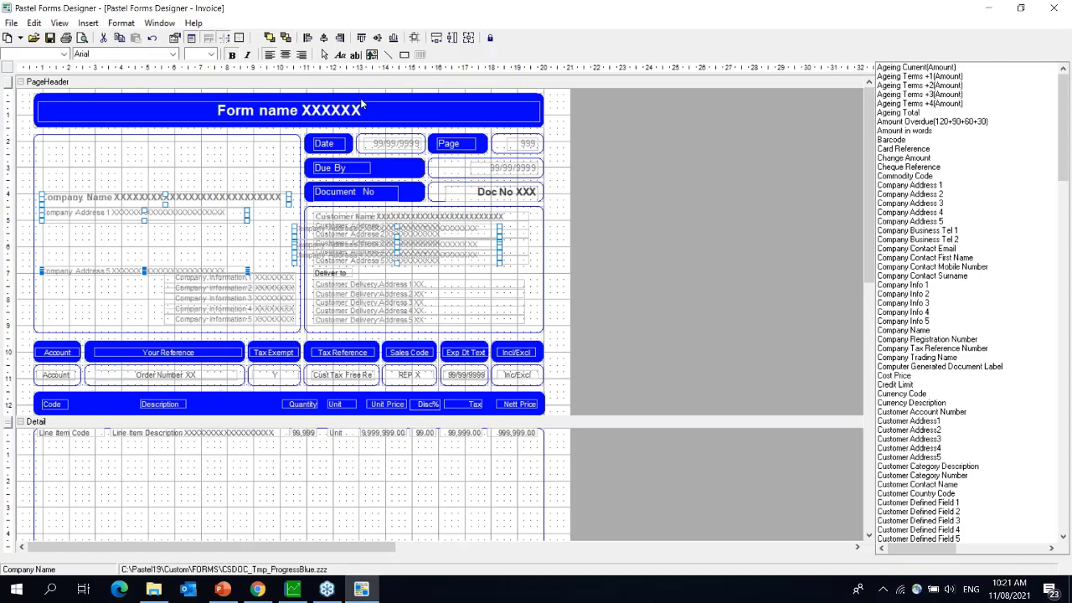
click(306, 40)
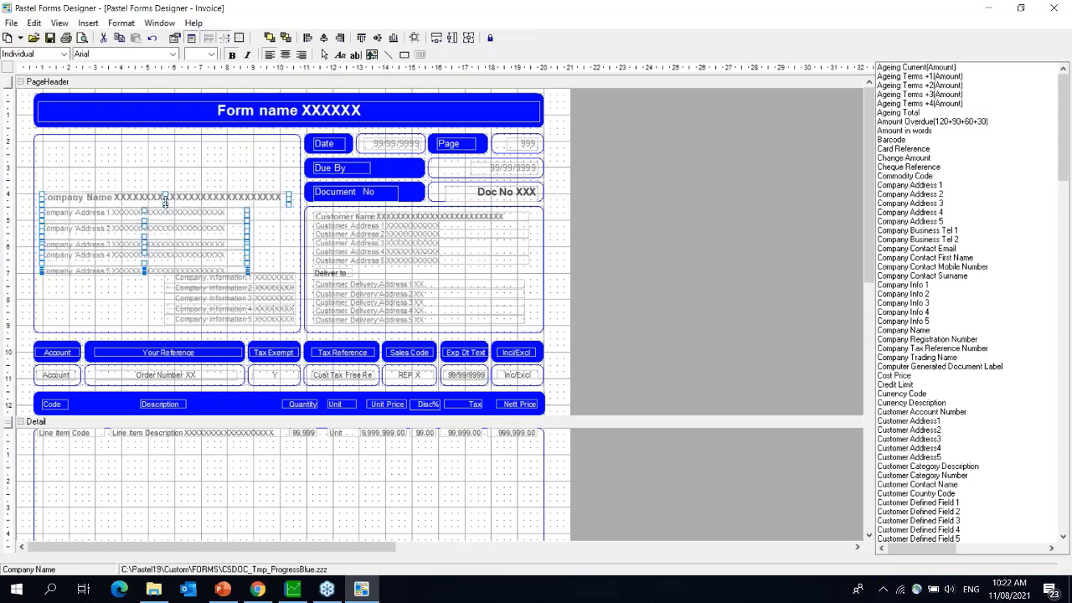
drag(165, 203, 165, 201)
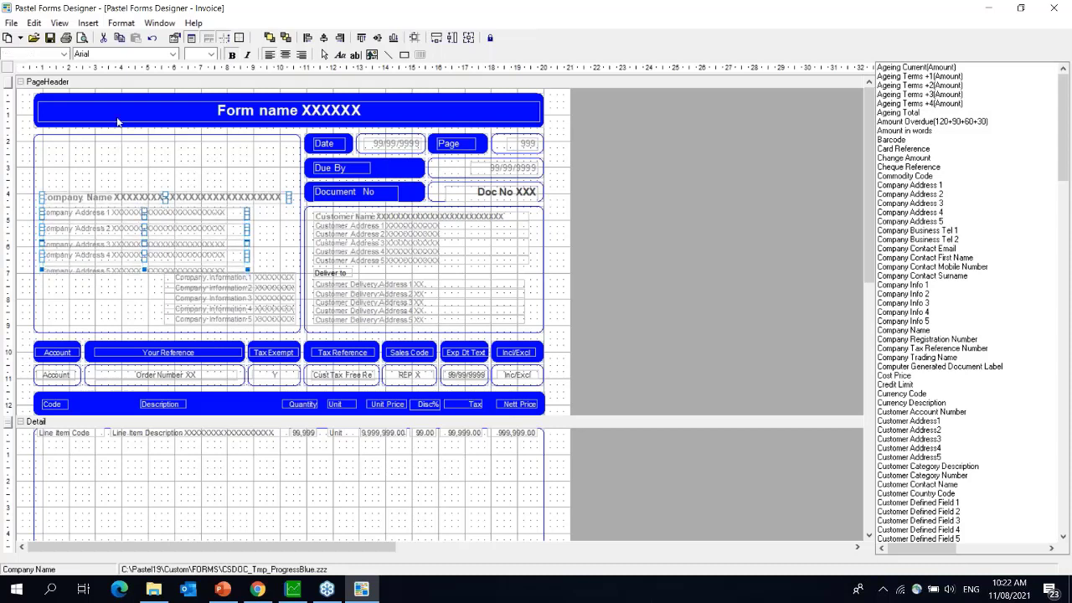
click(120, 24)
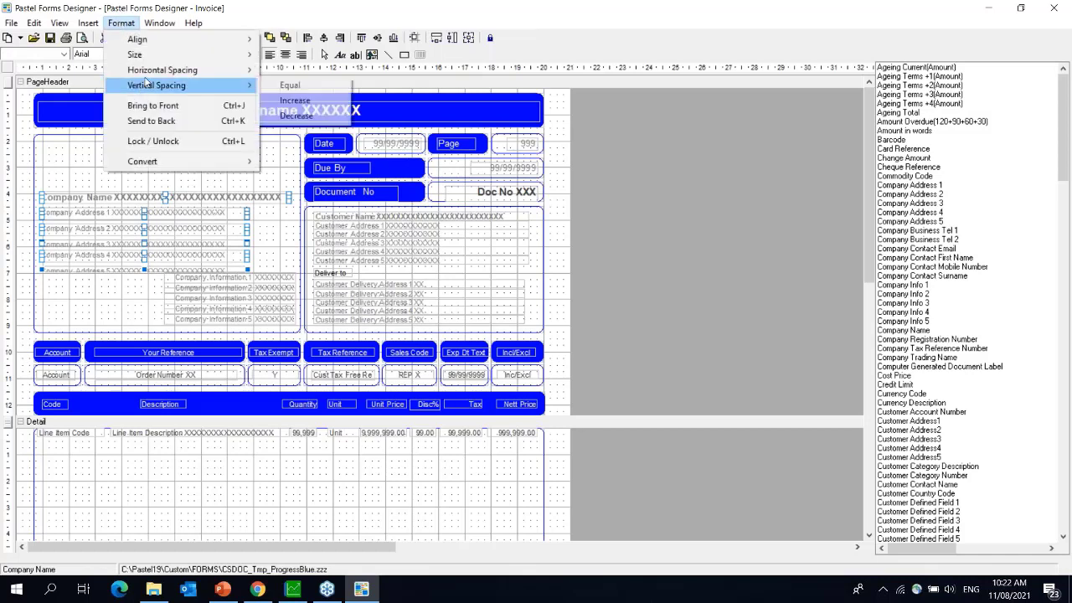
mouse_move(197, 70)
click(291, 71)
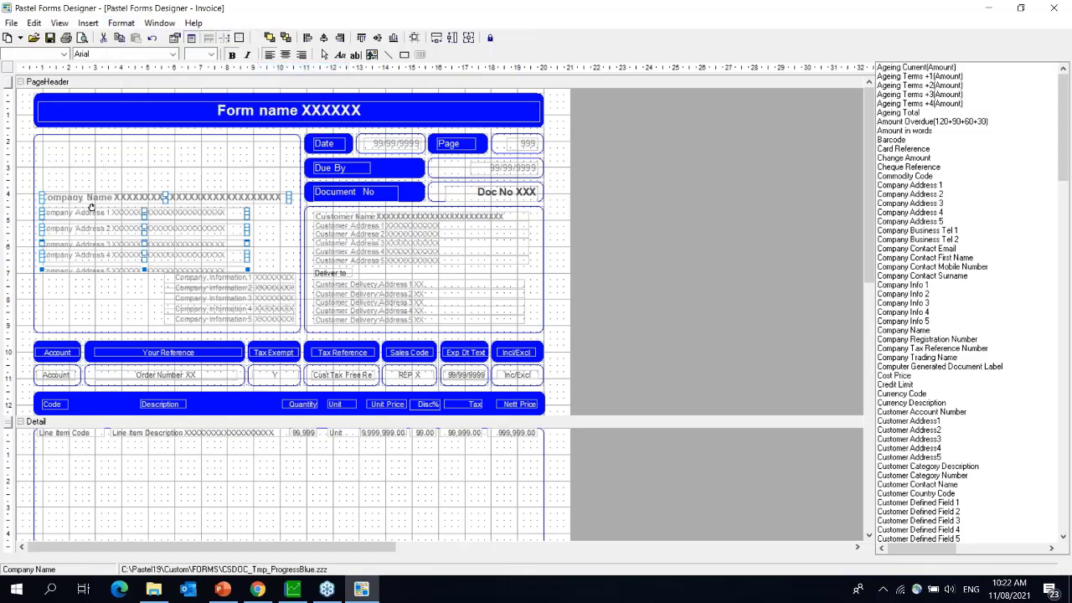
- Move the Company Name and Address 1–5 group to the top of the box
click(175, 282)
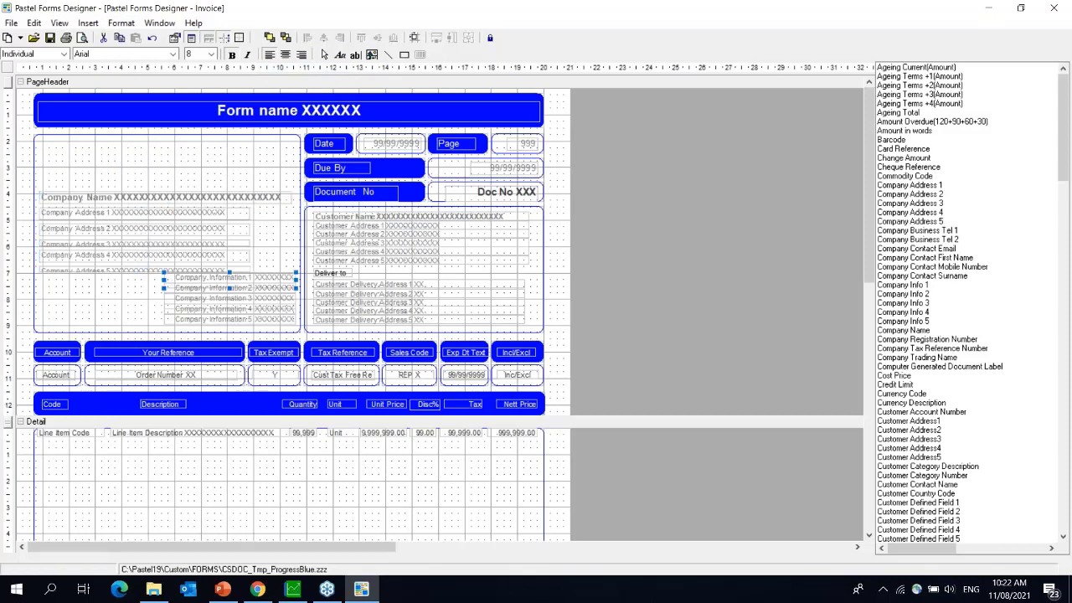
click(219, 288)
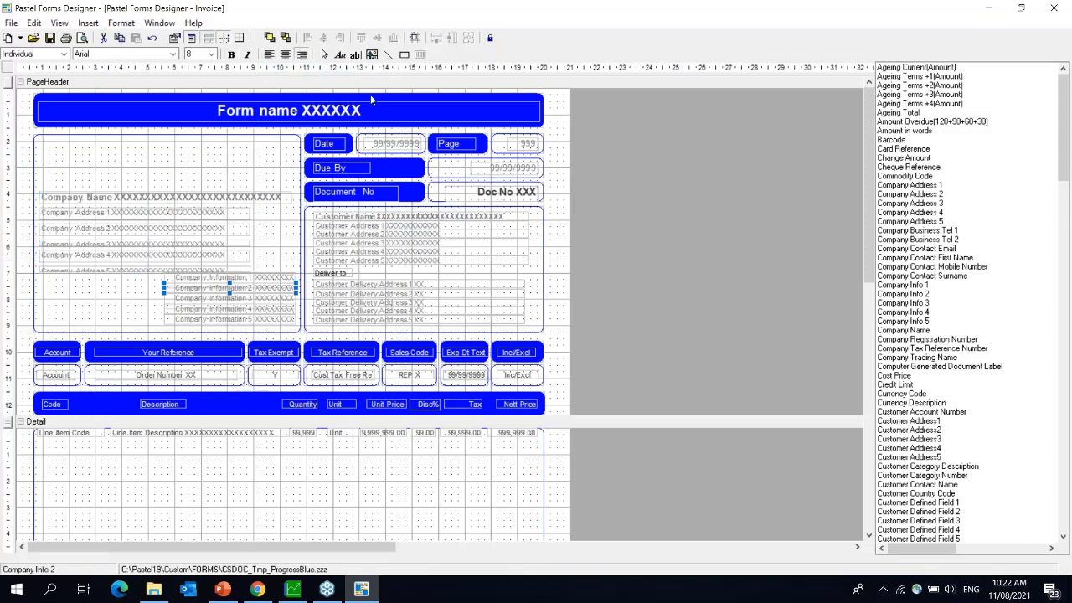
click(109, 202)
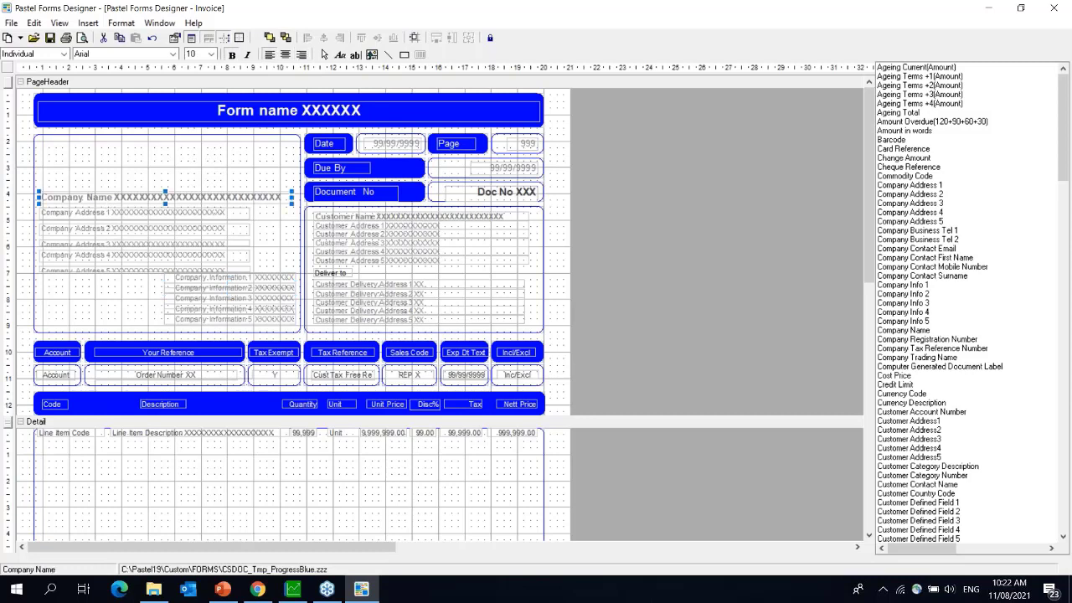
shift+click(104, 215)
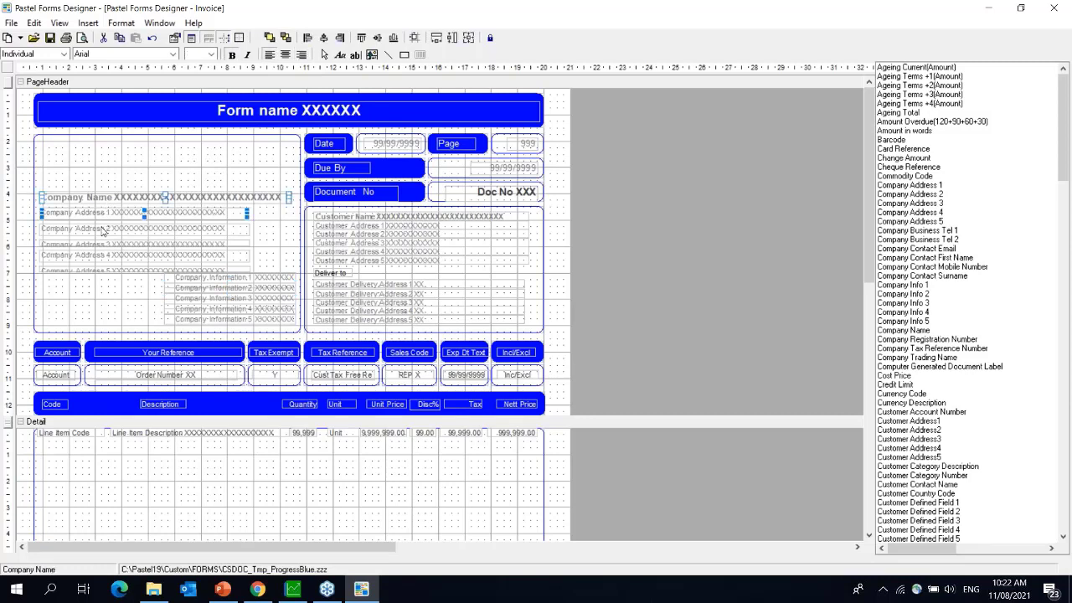
shift+click(102, 230)
shift+click(98, 244)
shift+click(93, 258)
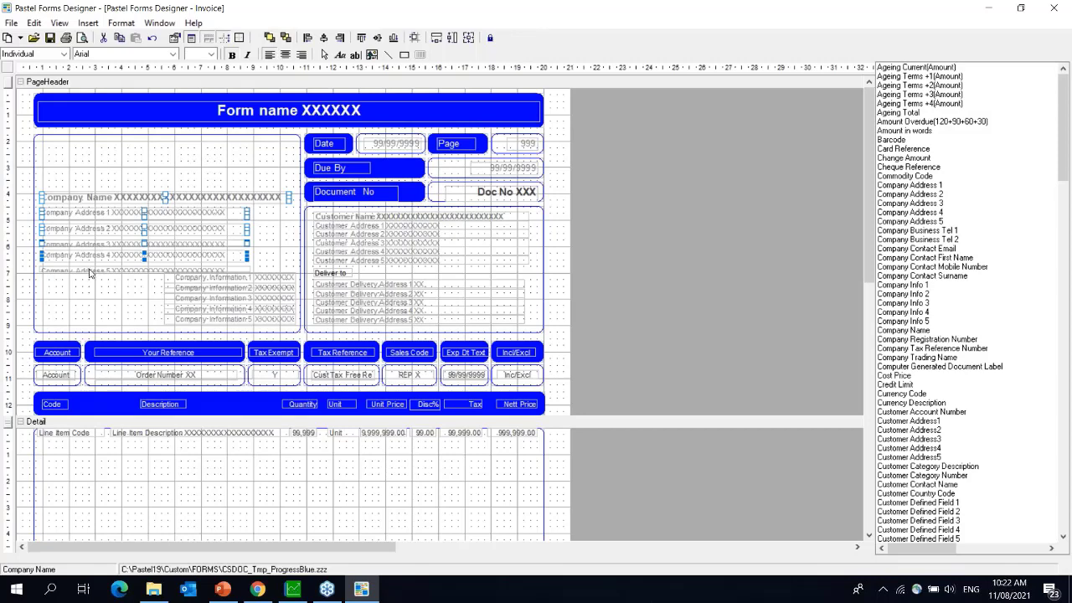
shift+click(90, 273)
drag(82, 199, 78, 147)
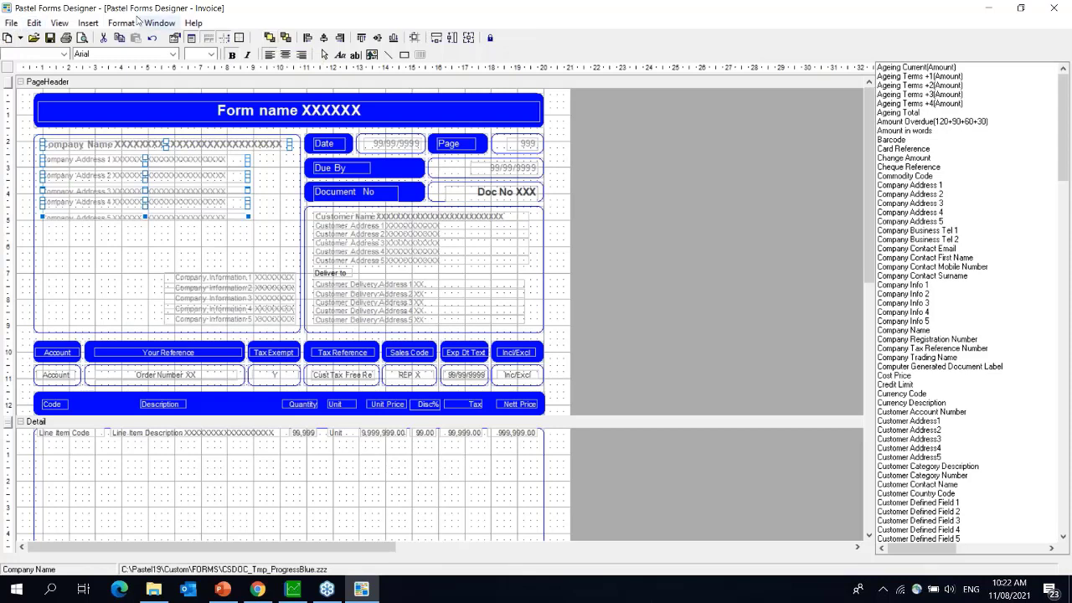
click(88, 22)
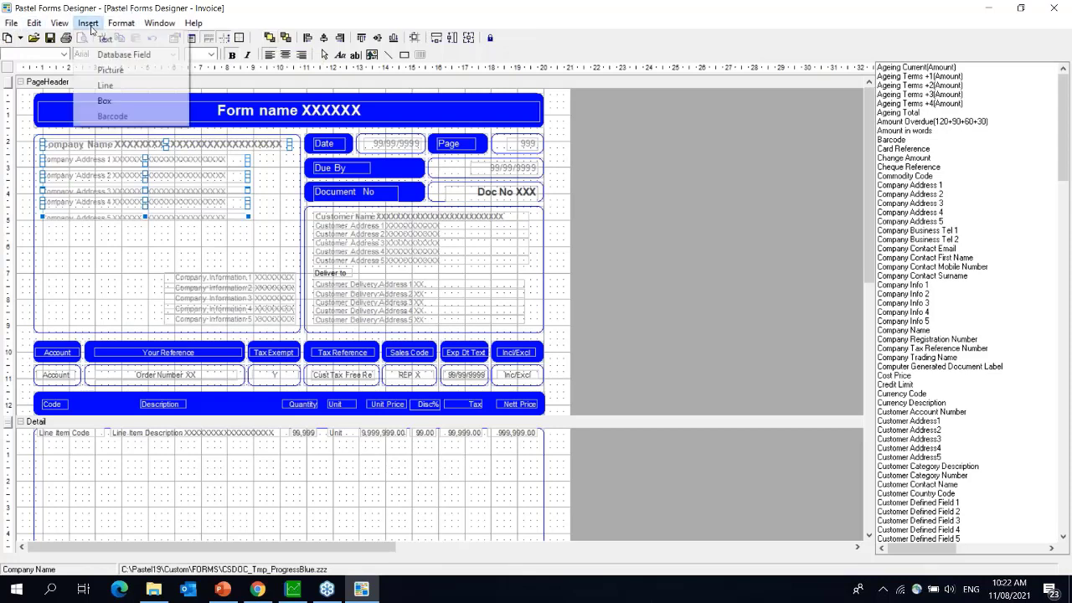
- Draw an empty picture frame about 92.6 by 31 mm at the form's top-left
click(110, 70)
drag(44, 140, 276, 228)
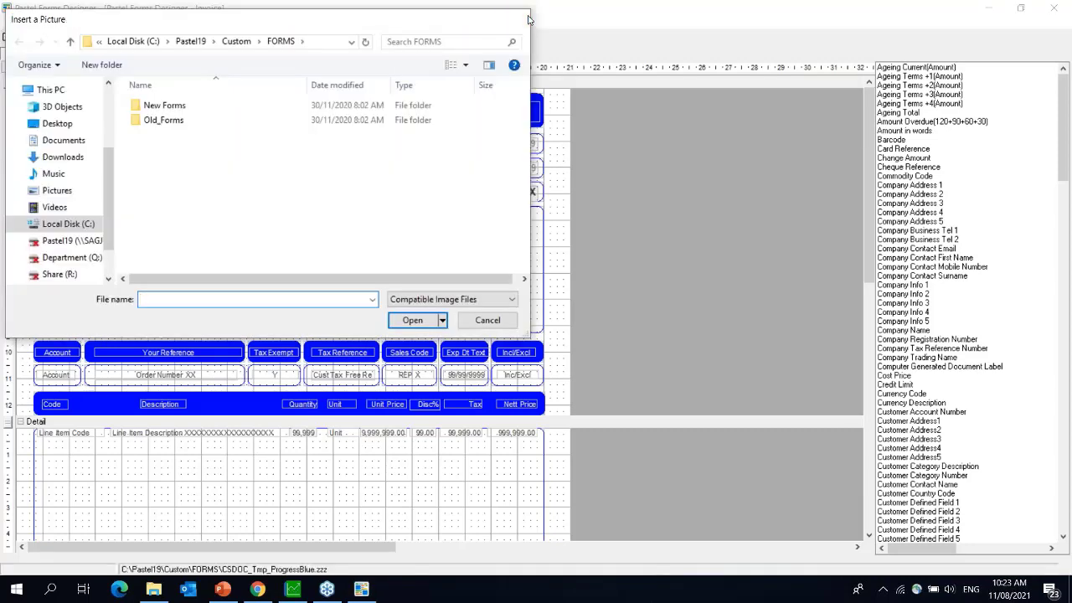
click(526, 18)
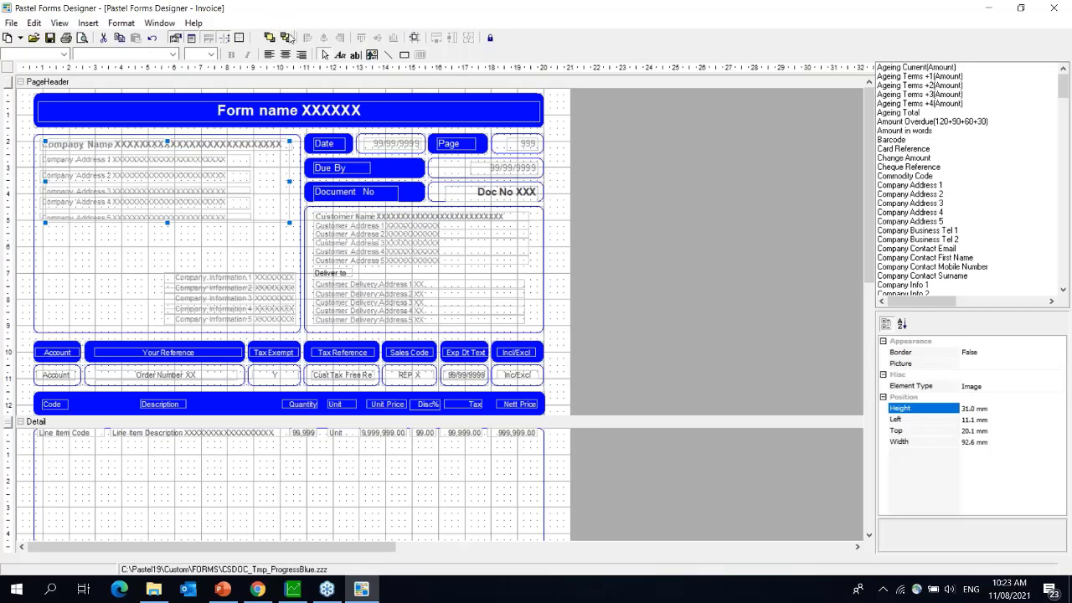
- Send the picture to the back and move Company Name and Address 1–5 below it
click(285, 39)
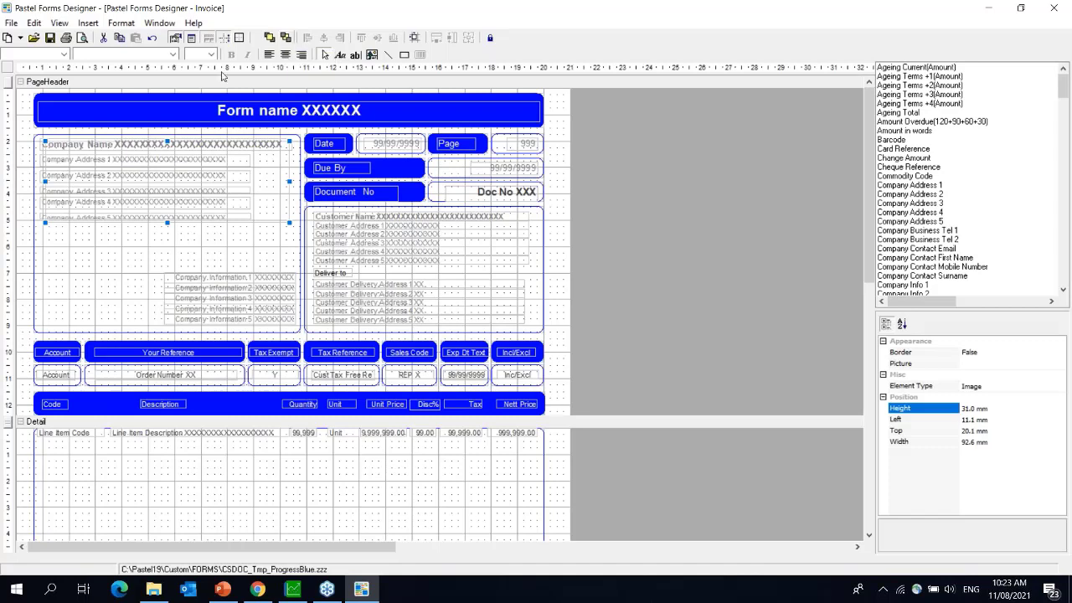
click(83, 148)
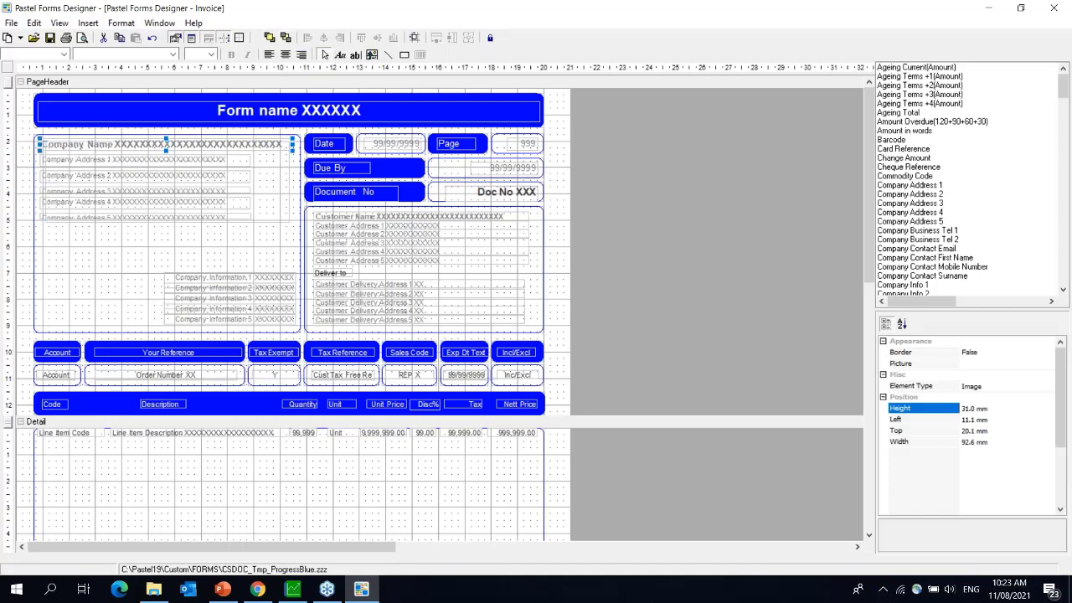
shift+click(86, 161)
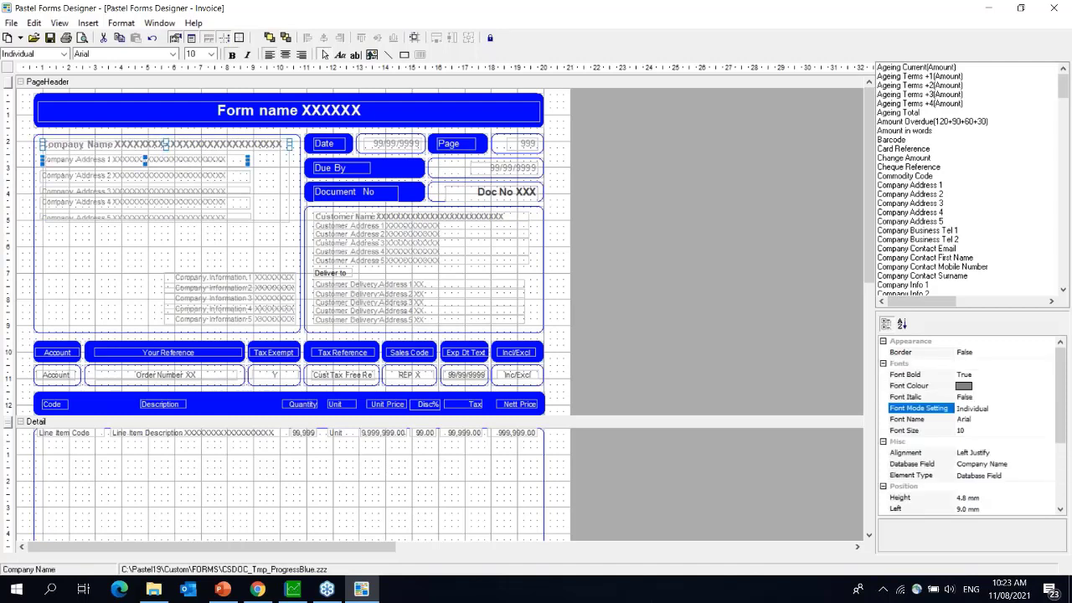
shift+click(85, 176)
shift+click(83, 192)
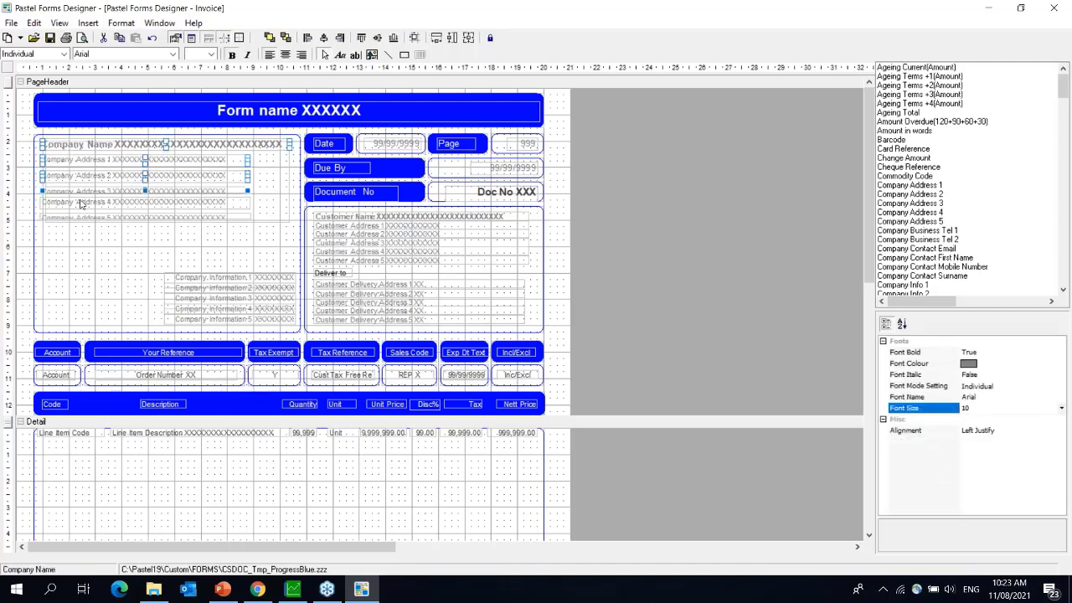
shift+click(84, 203)
shift+click(80, 218)
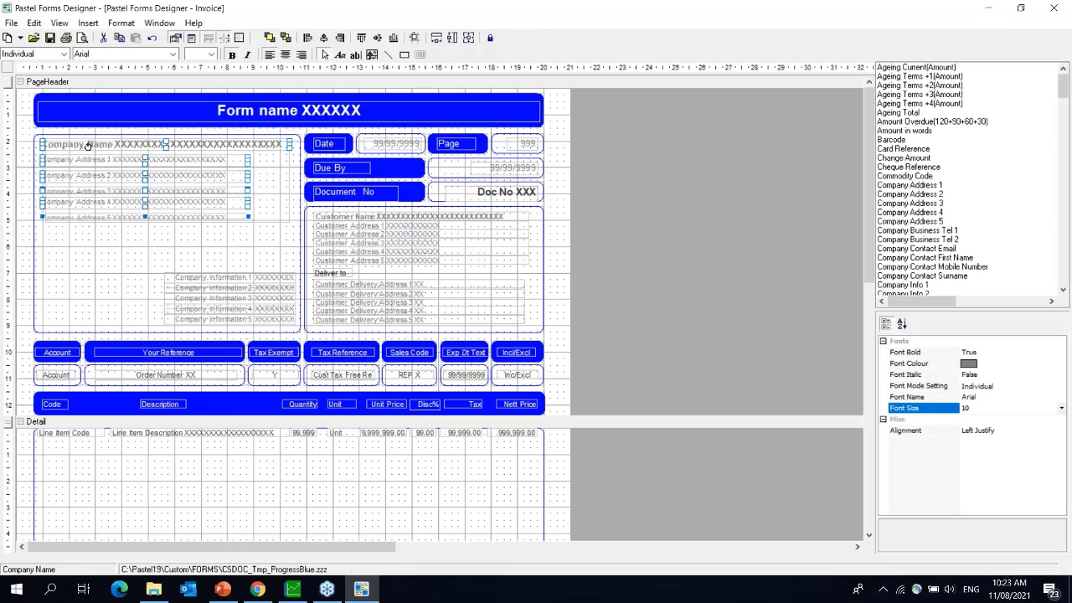
drag(87, 145, 82, 234)
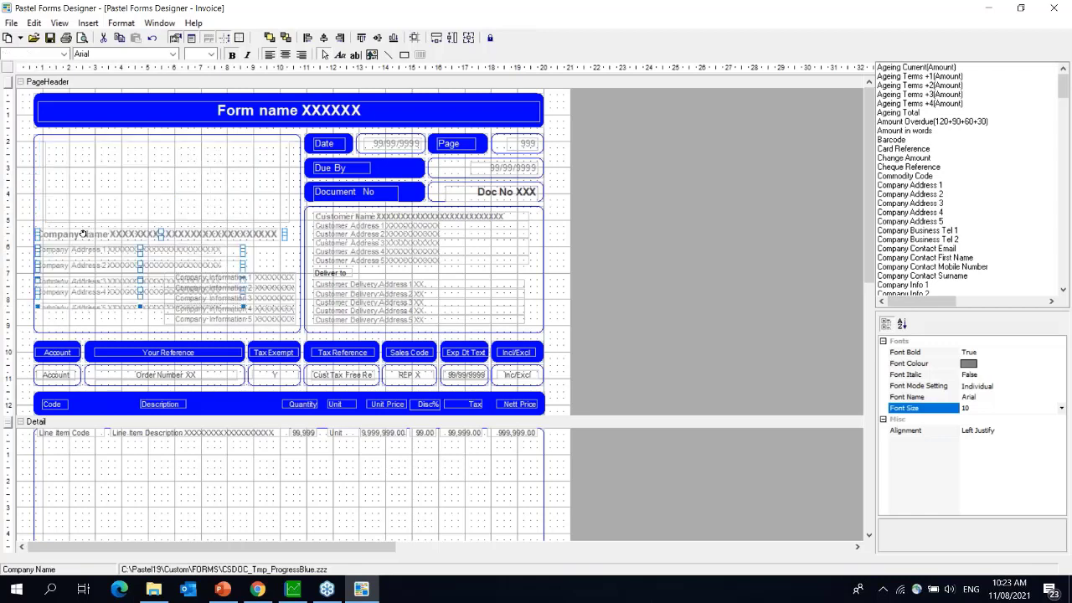
click(98, 179)
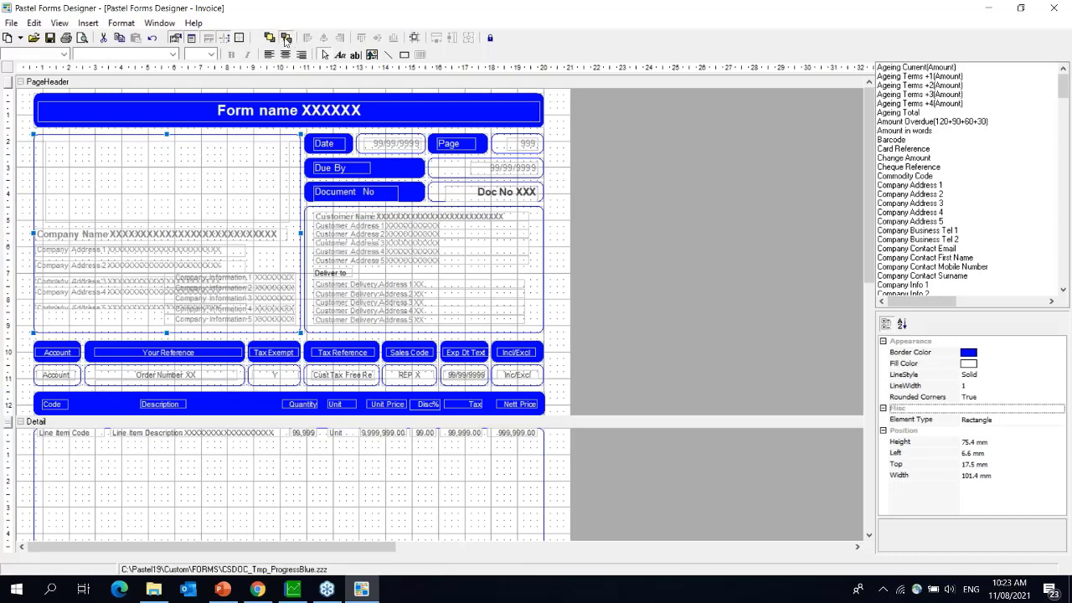
click(217, 165)
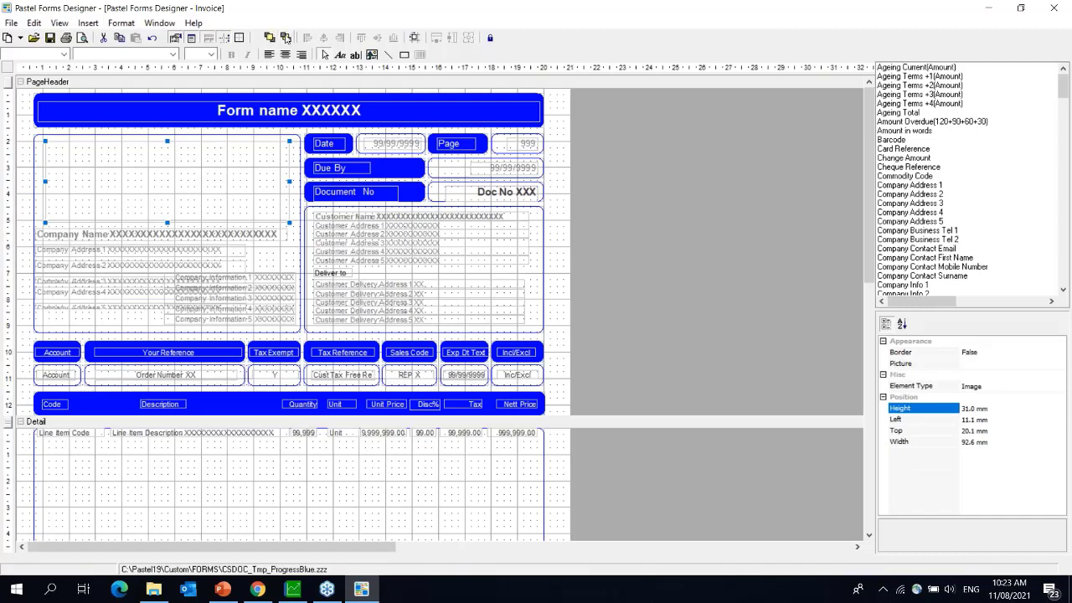
- Open the image box's properties and browse for its Picture file
right_click(167, 164)
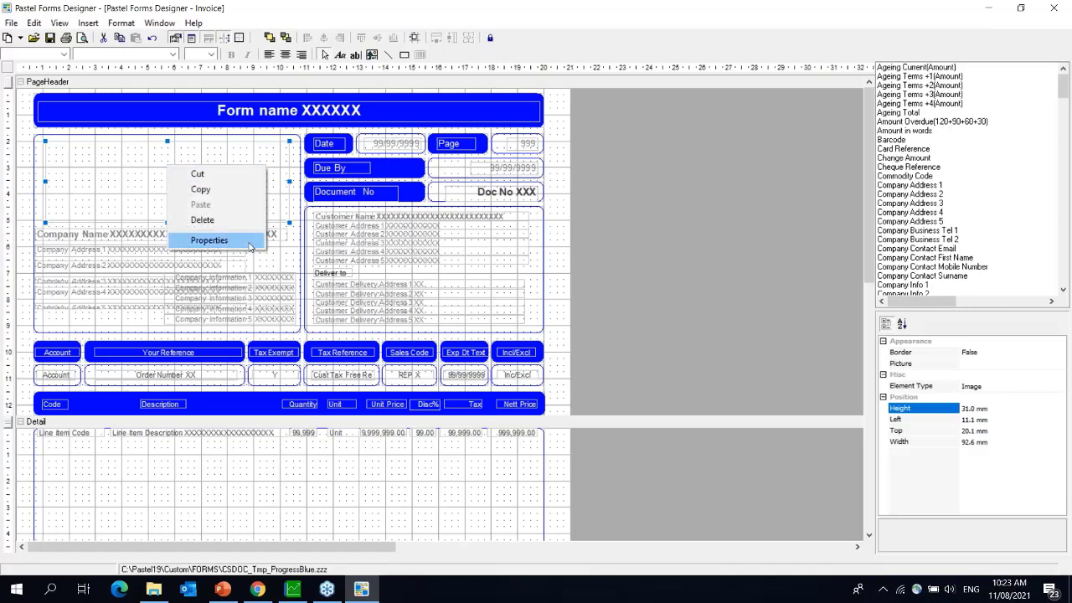
click(209, 241)
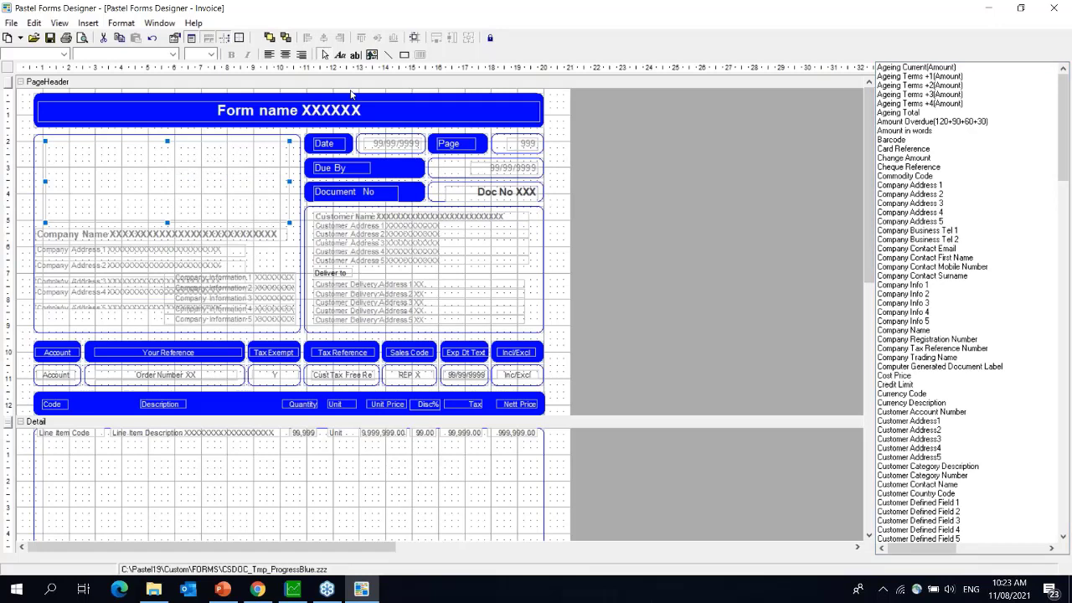
right_click(113, 164)
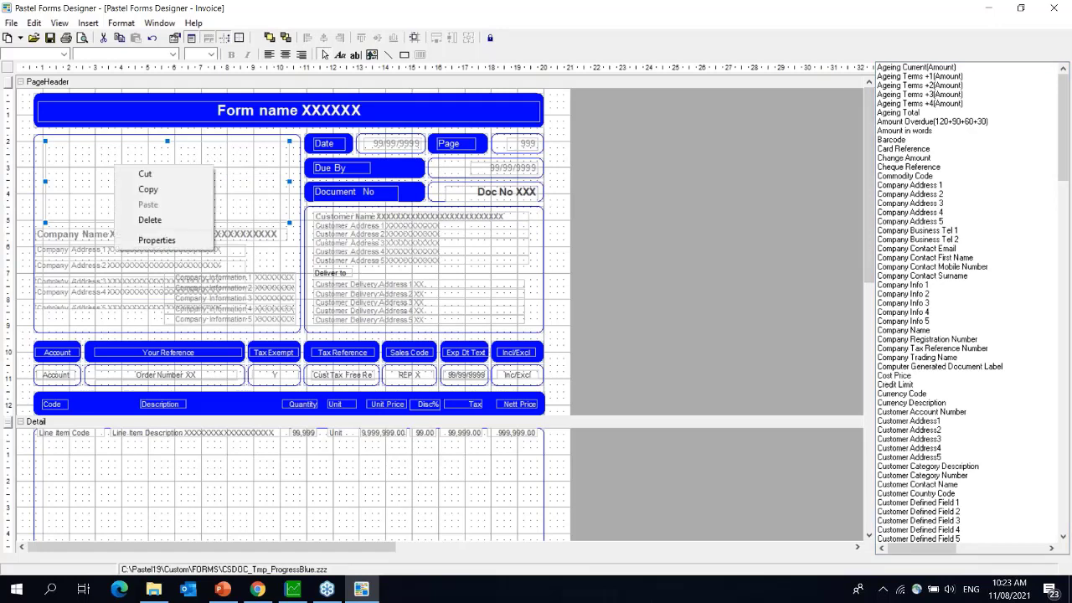
click(166, 243)
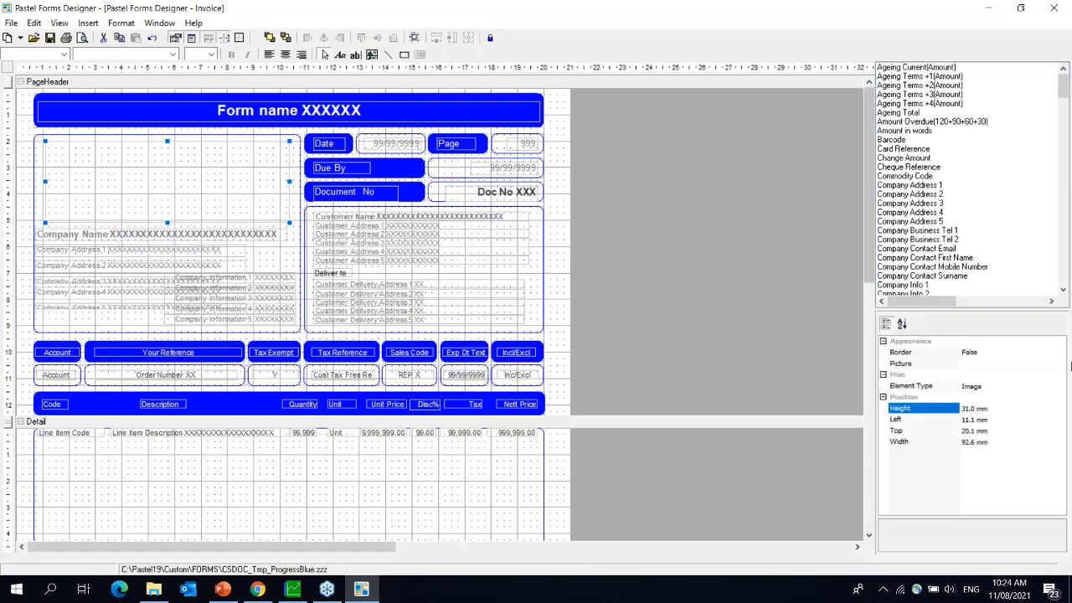
click(961, 364)
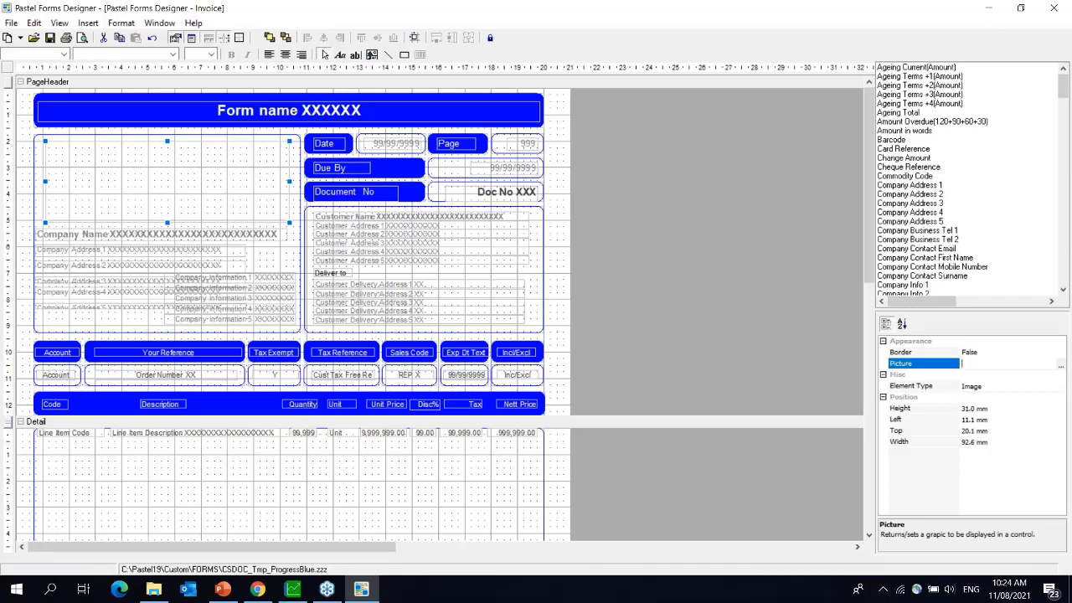
click(1062, 365)
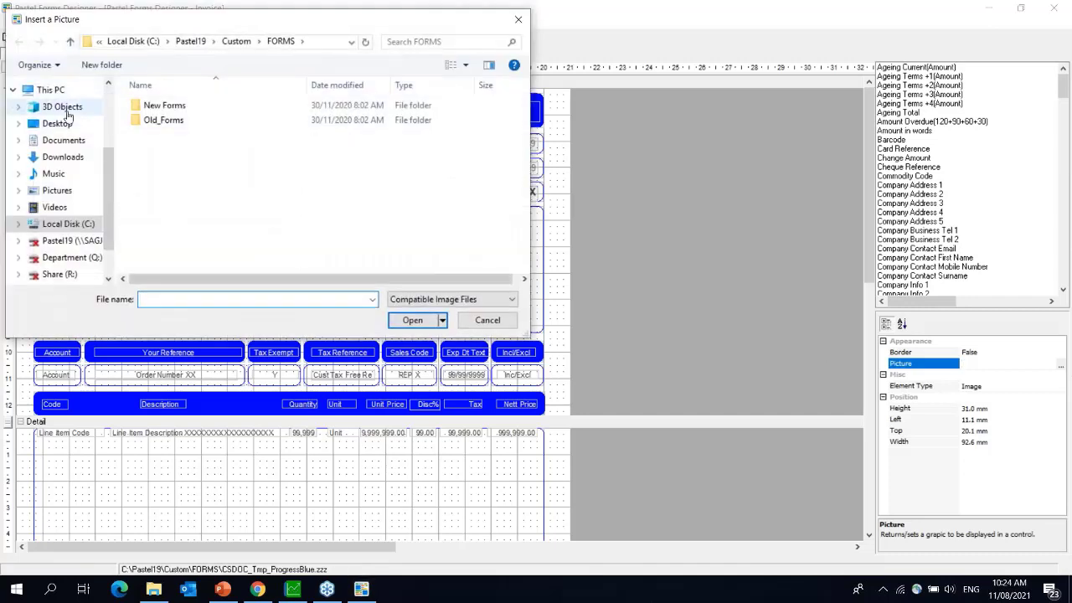
- Load Video Header.jpg from PC Backup > Logo's > Gaby logos into the image box
click(57, 191)
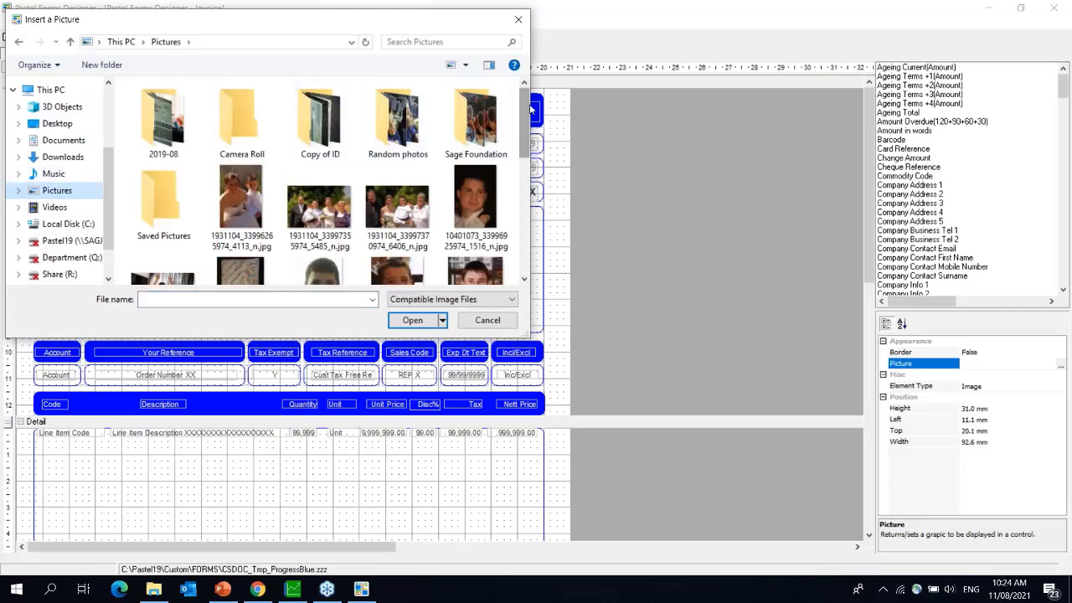
drag(527, 111, 534, 227)
click(57, 124)
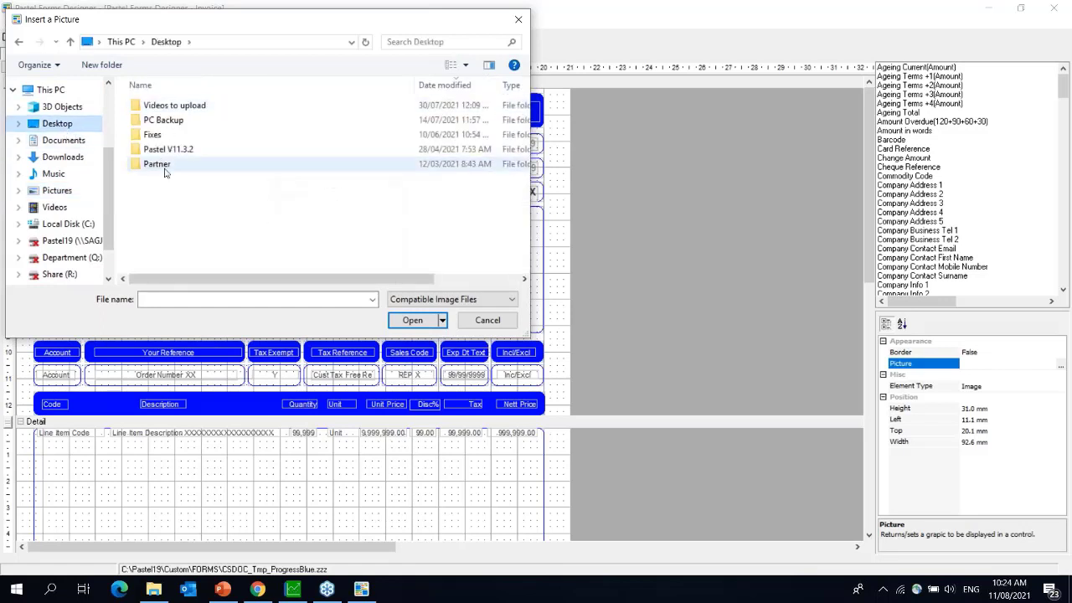
double_click(175, 121)
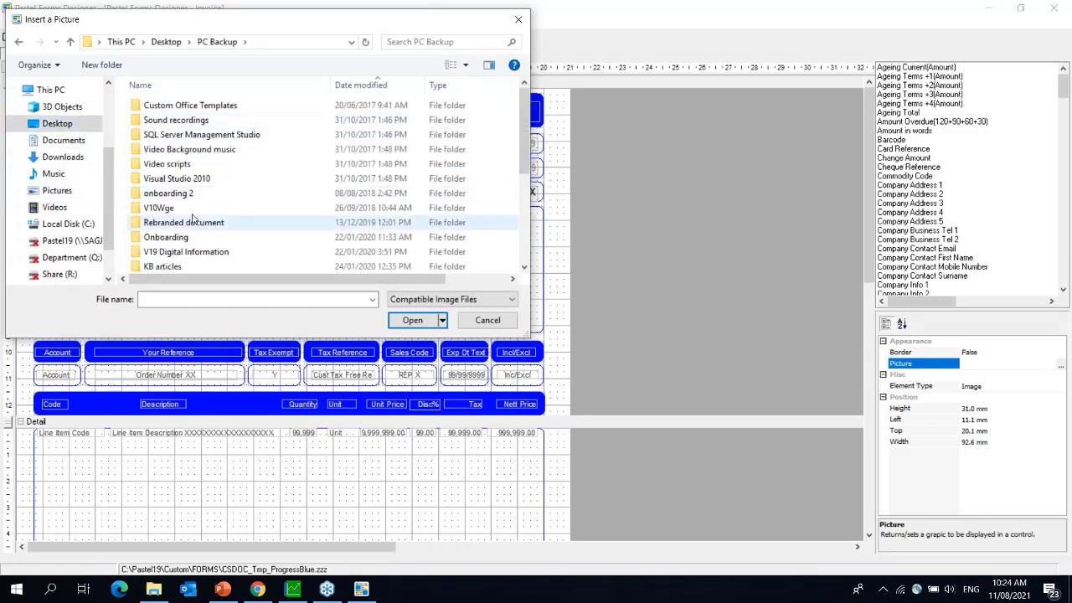
drag(525, 107, 536, 191)
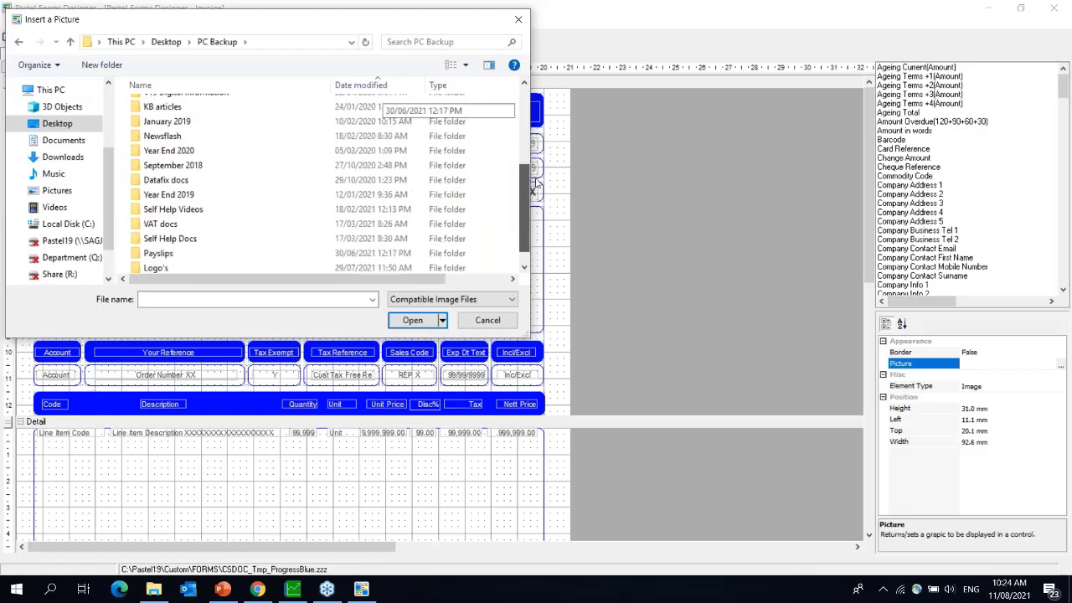
double_click(346, 267)
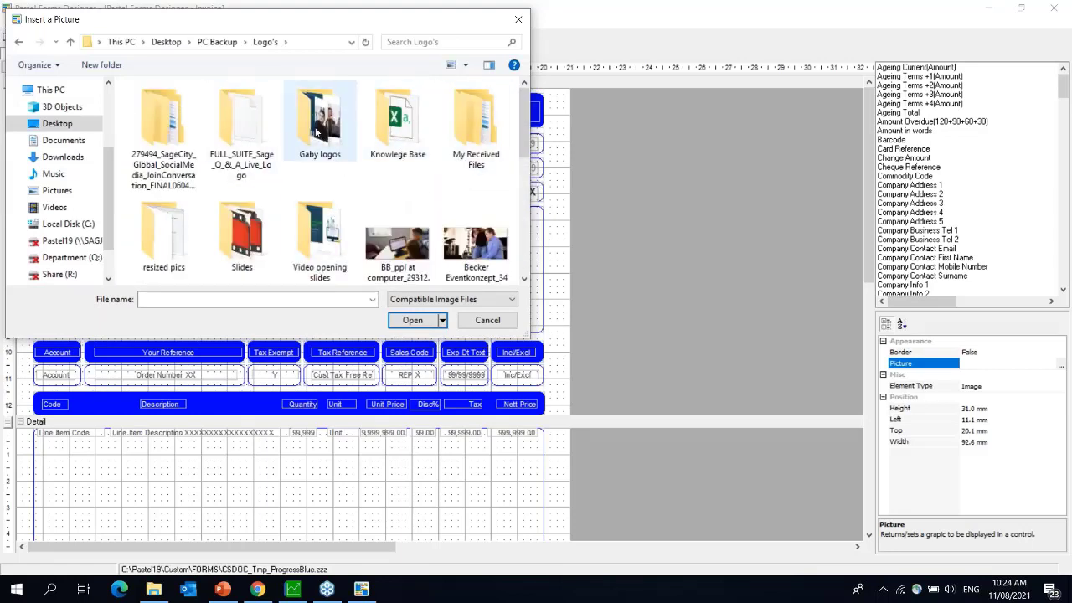
double_click(318, 132)
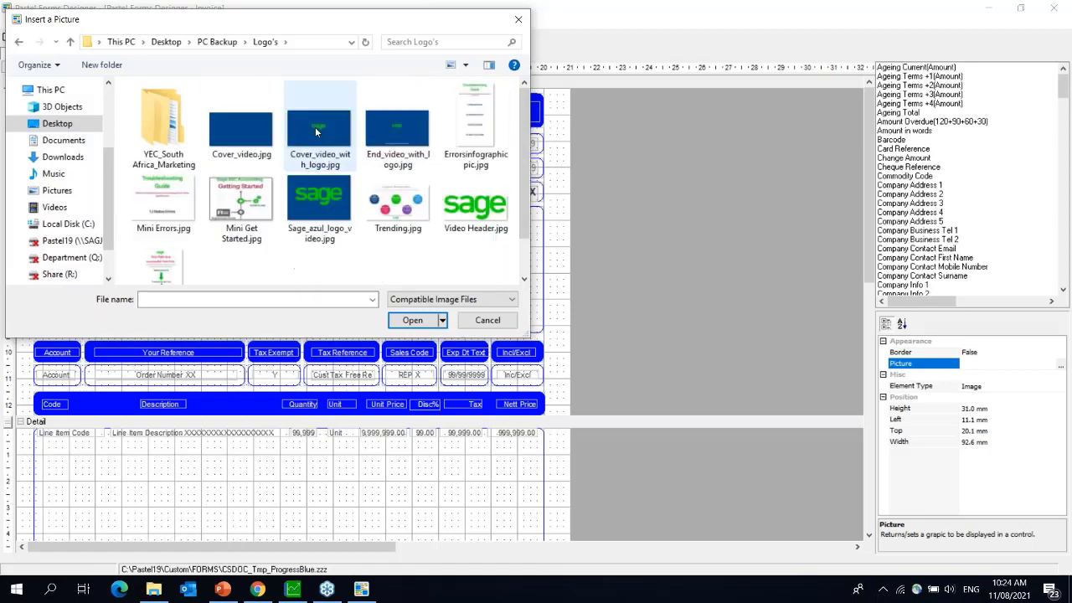
click(484, 225)
double_click(485, 224)
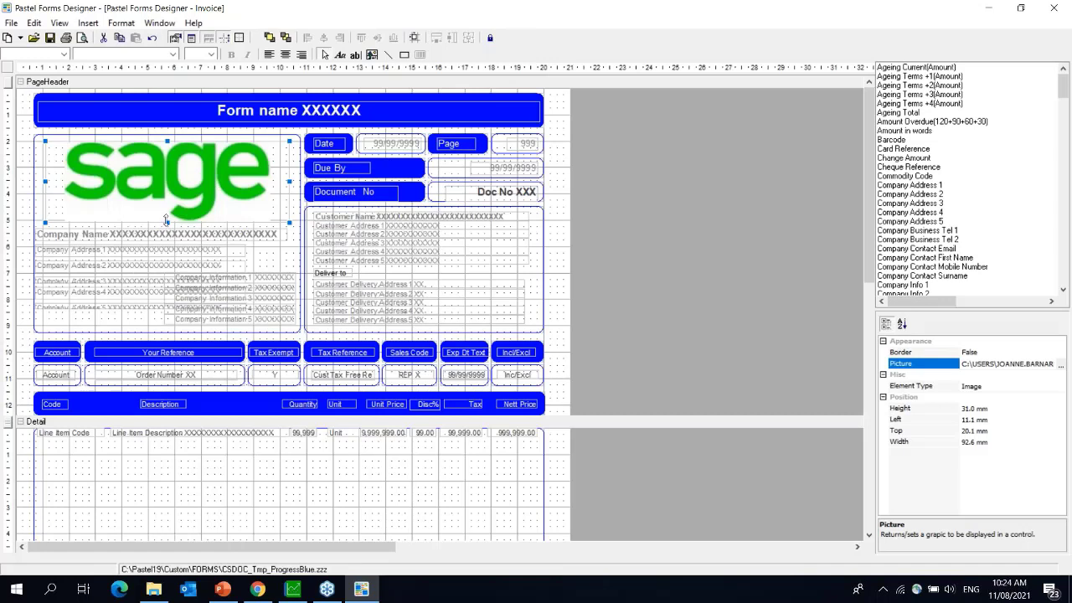
- Shrink the Sage logo box to 23 mm high and 54.5 mm wide, and start inserting a database field
drag(165, 220, 166, 207)
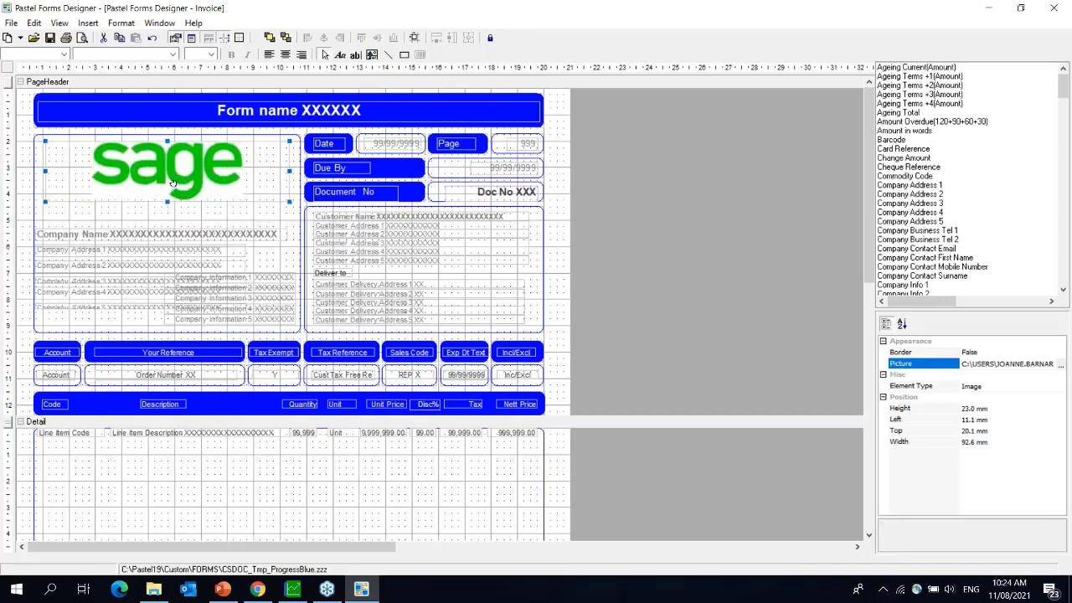
drag(287, 170, 191, 162)
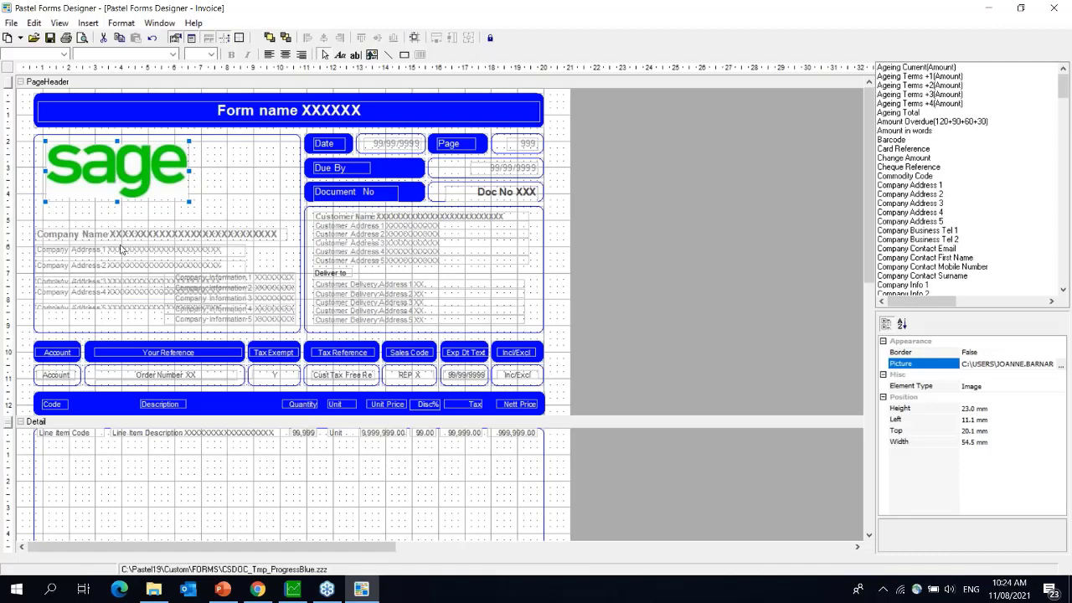
click(88, 23)
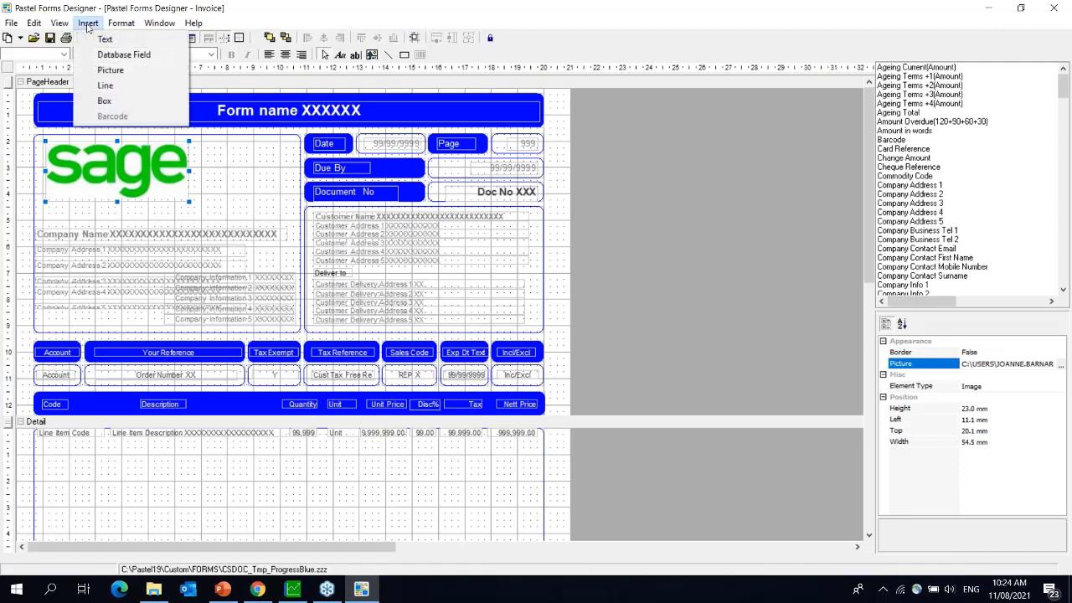
click(127, 61)
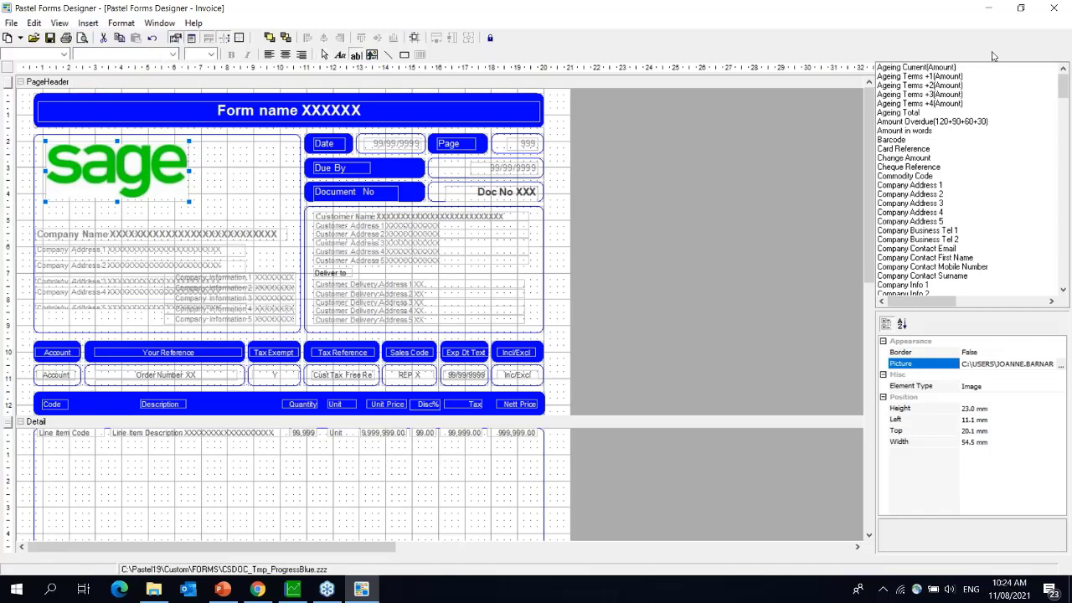
- Switch to Pastel Partner's Software Sales company and move the Printer / Fonts Setup dialog aside
drag(997, 74, 734, 75)
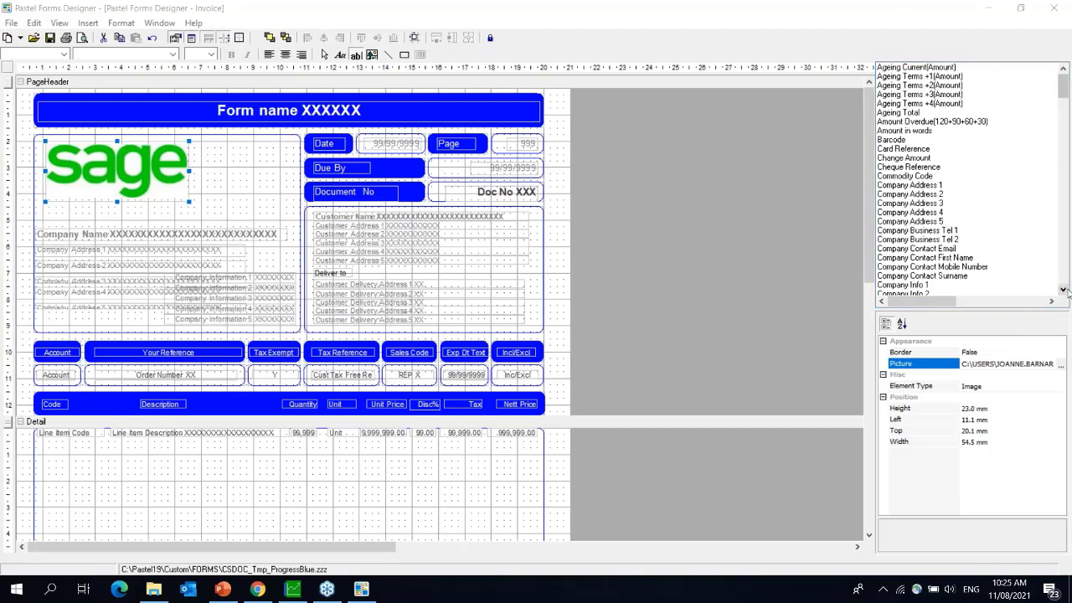
scroll(1064, 291, down, 2)
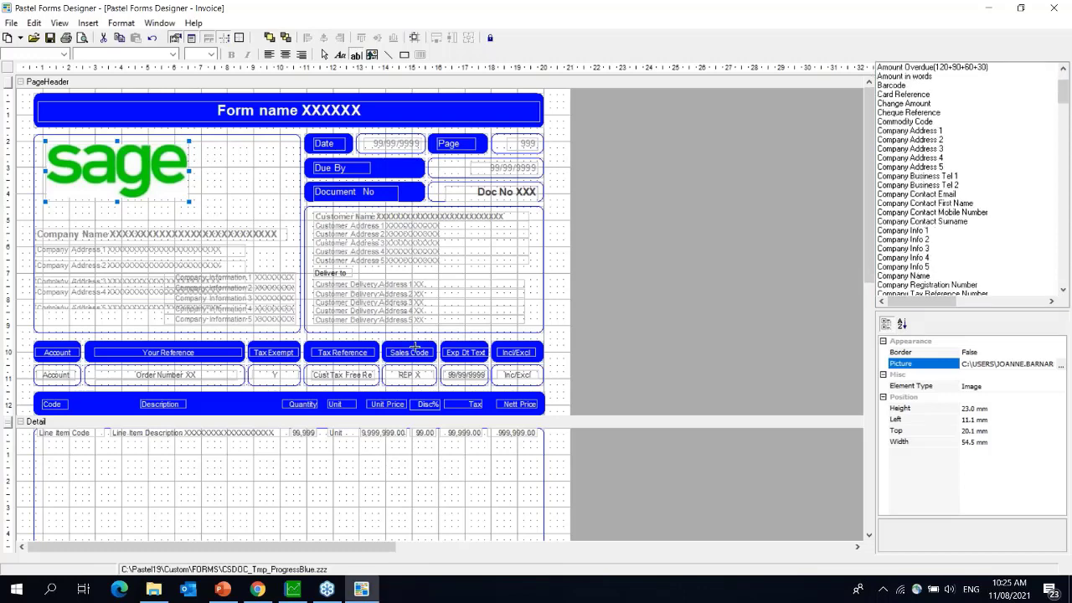
click(295, 592)
drag(467, 137, 195, 145)
- Check the Software Sales company parameters after entering the password, then return to Forms Designer
click(497, 147)
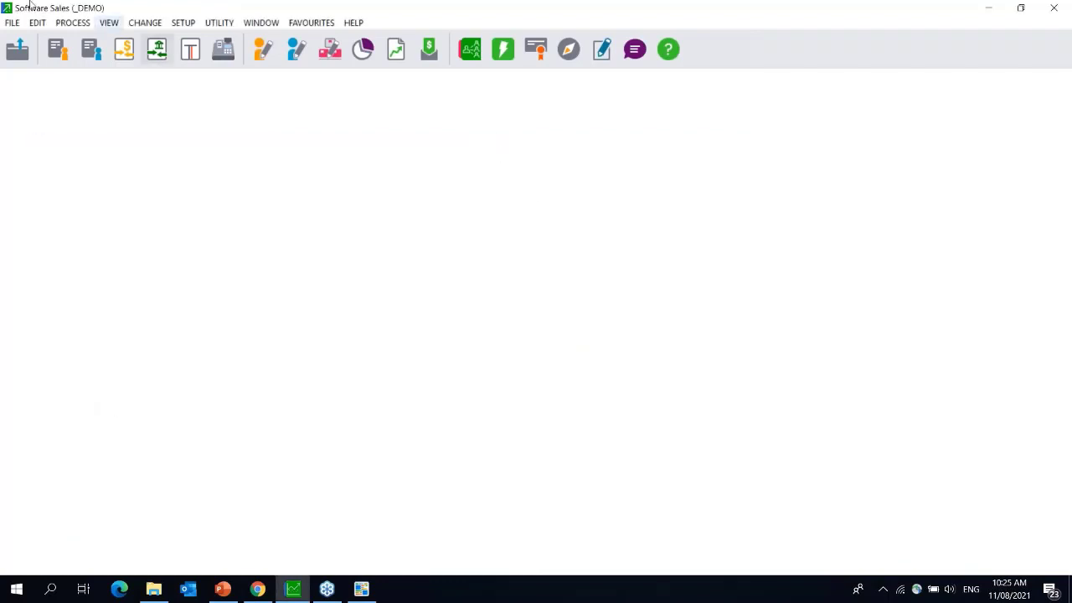
click(183, 23)
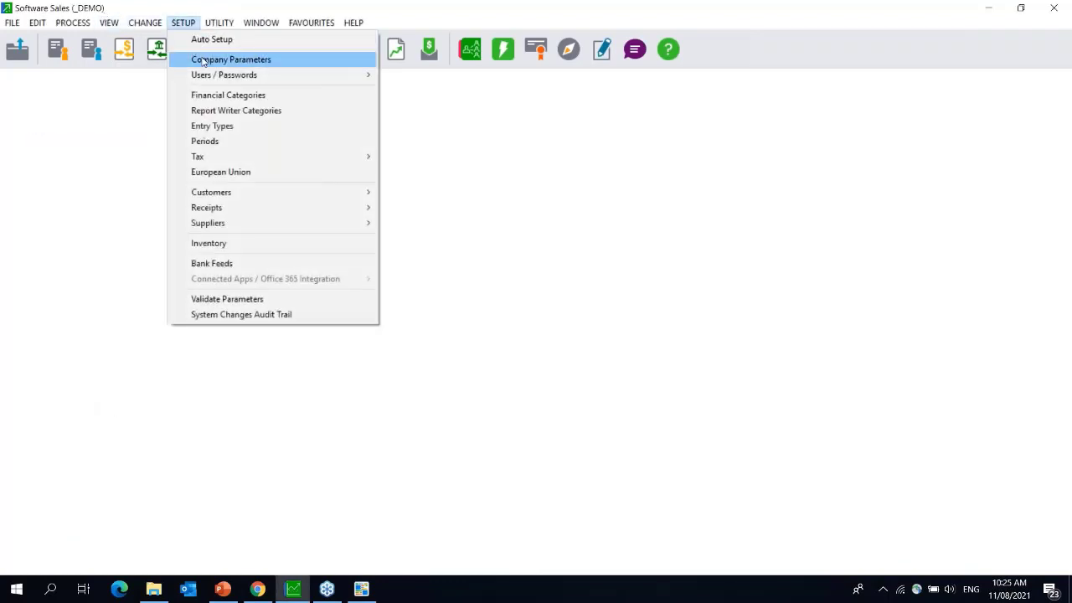
click(205, 58)
text(●)
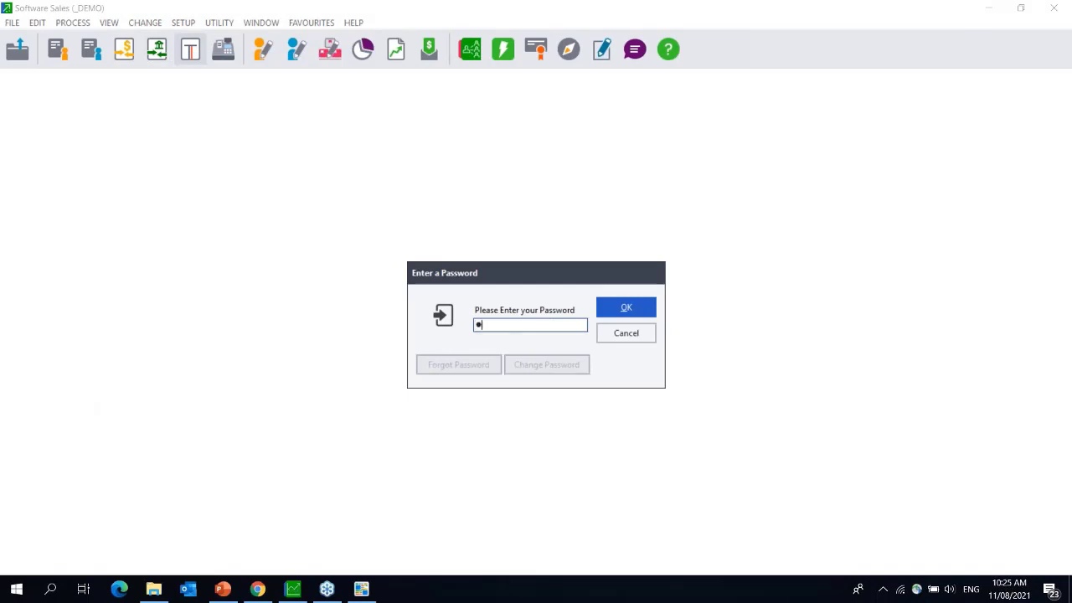
key(Return)
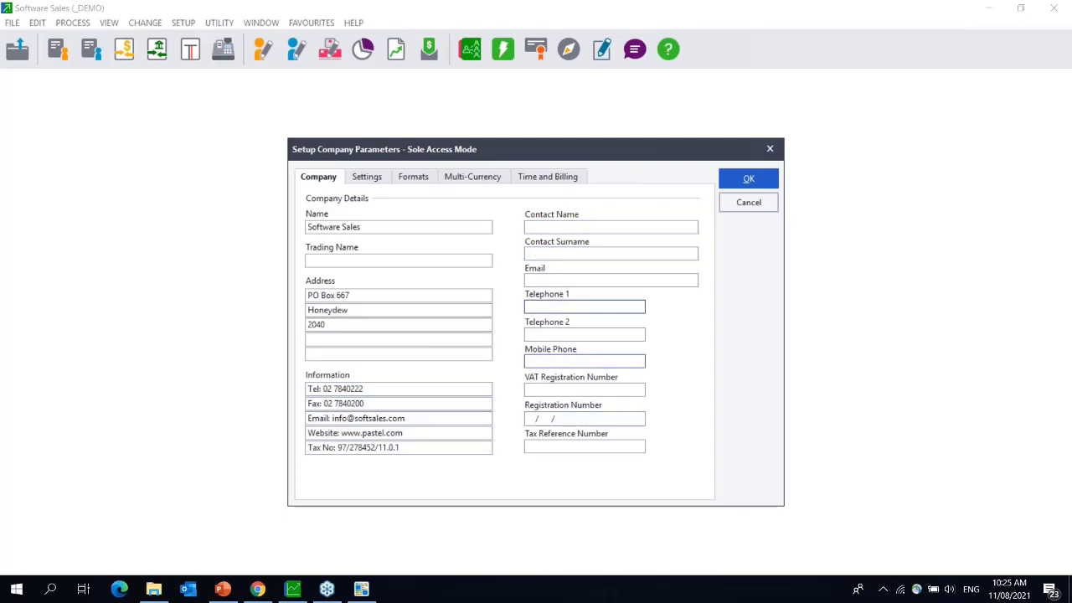
click(358, 591)
click(967, 112)
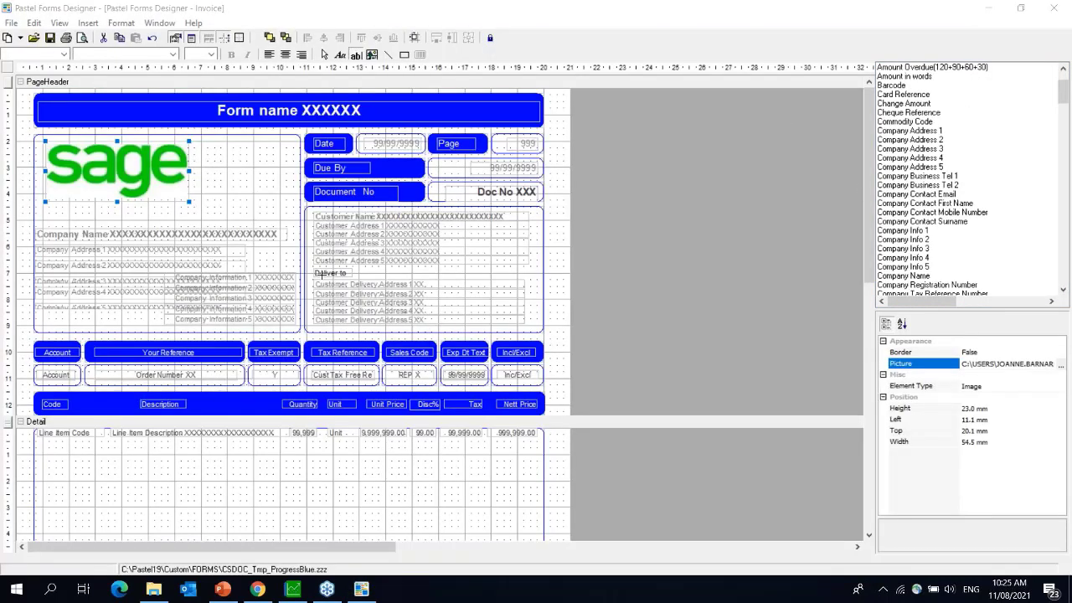
- Select the Company Info 1 field to view its right-justified Arial 8 settings
click(287, 278)
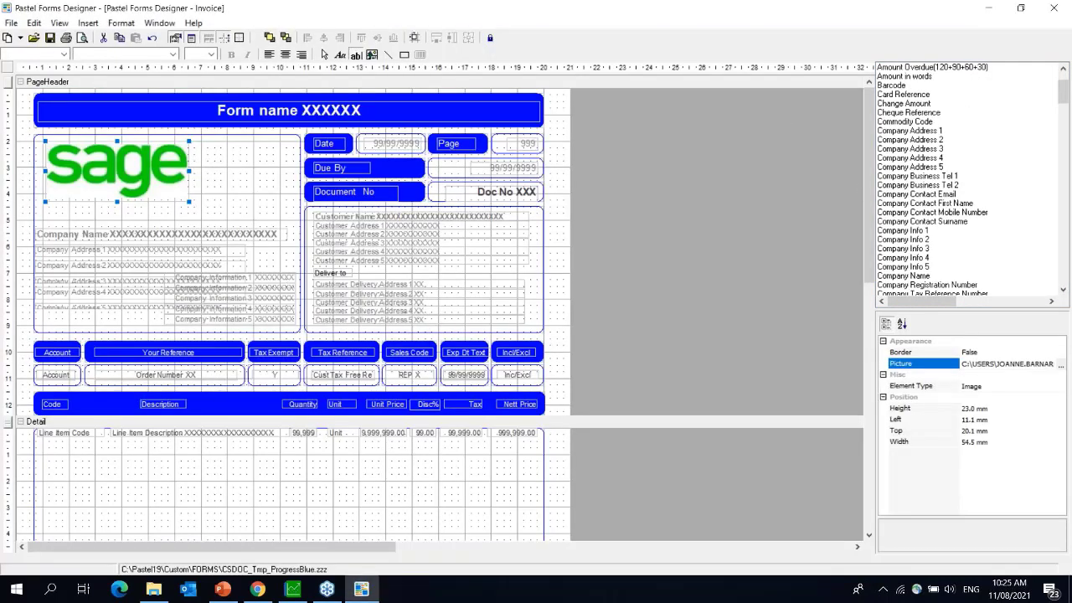
click(264, 278)
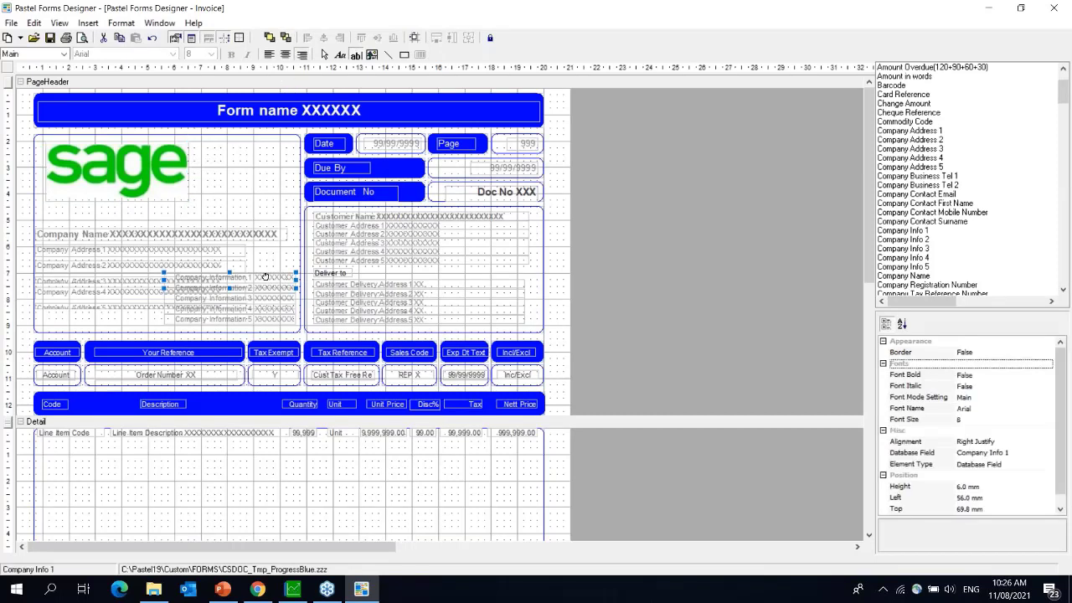
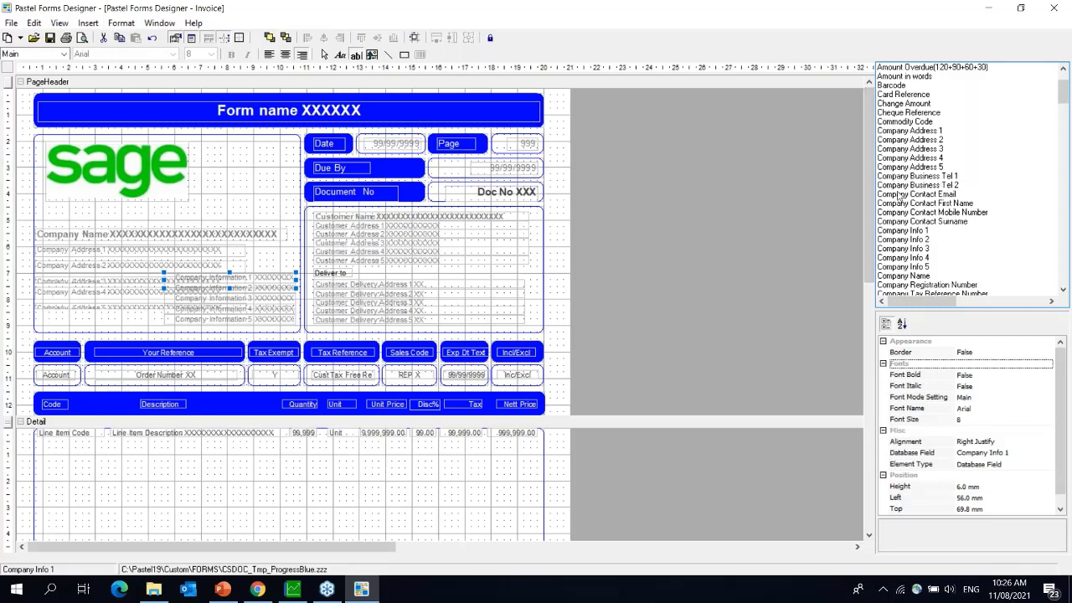
- Glance at the company parameters twice, returning to the invoice layout each time
click(295, 592)
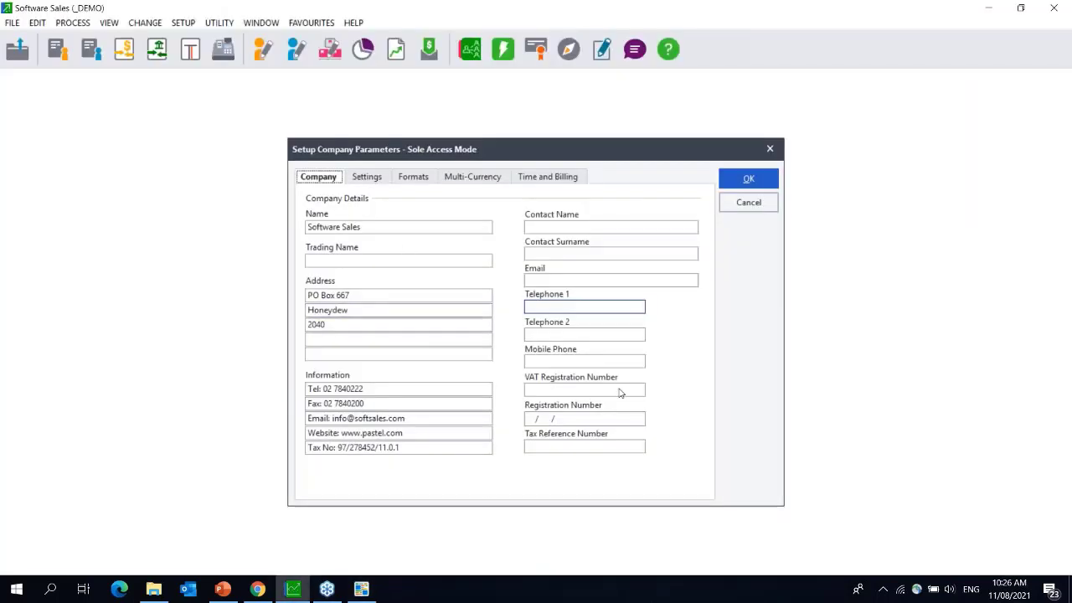
click(361, 591)
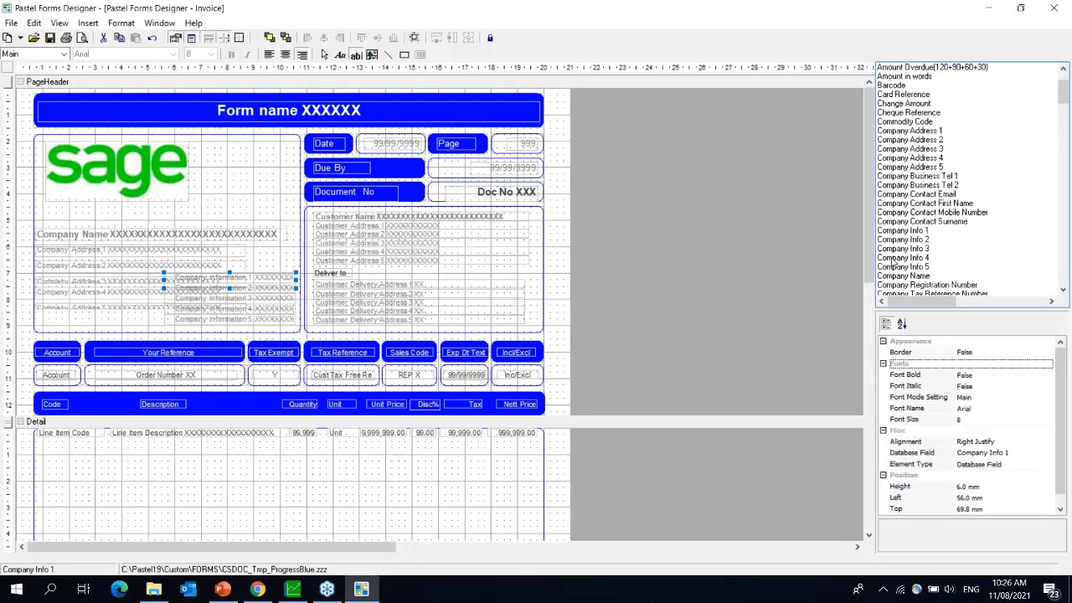
click(370, 593)
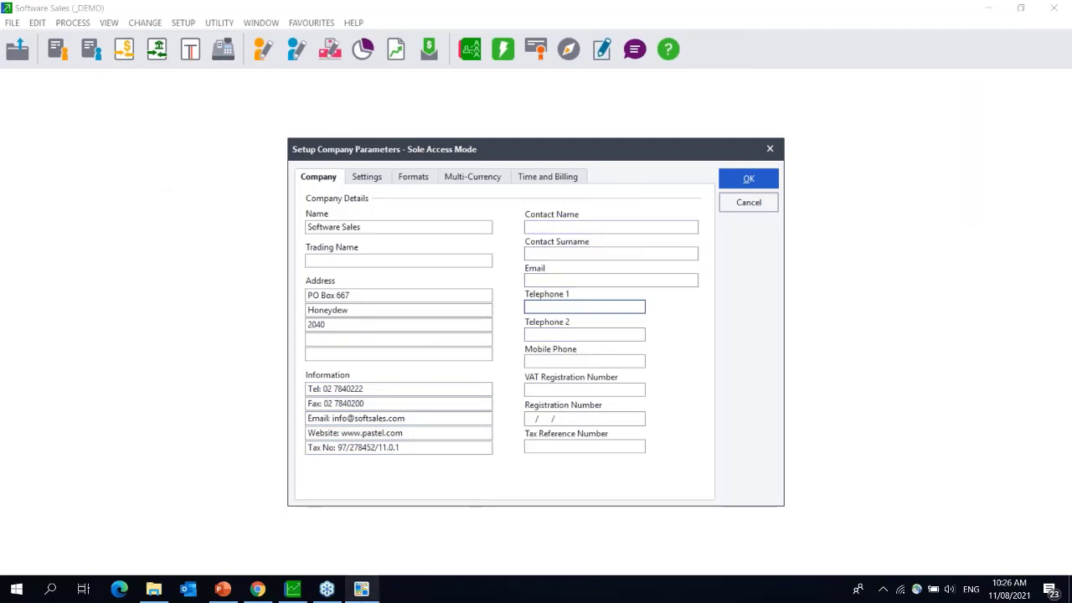
click(370, 593)
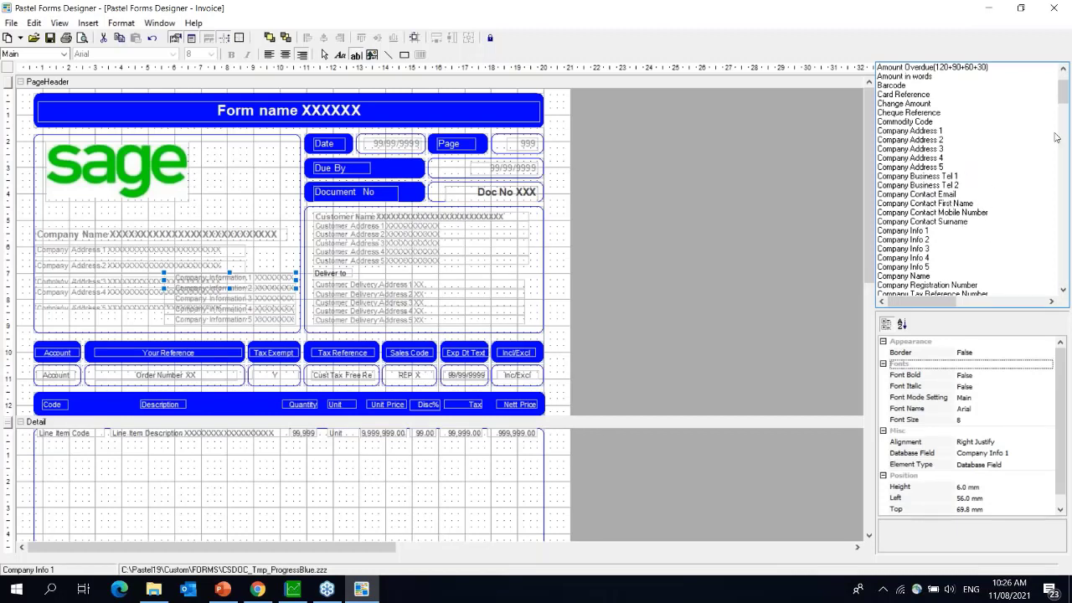
- Place the Company Tax Reference Number field on the header right of the sage logo
click(1064, 289)
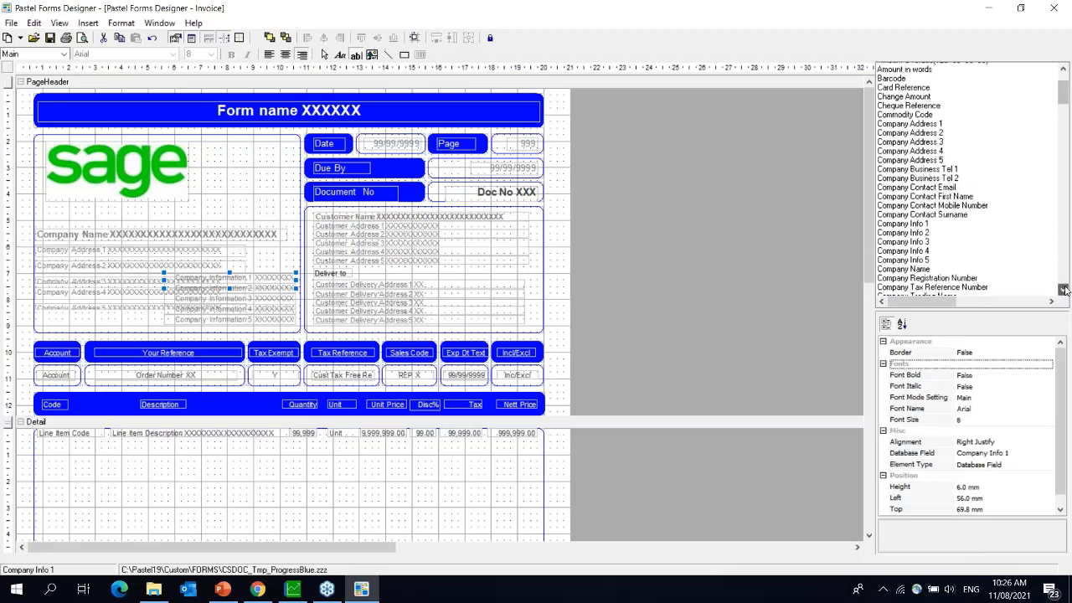
scroll(1064, 289, down, 2)
click(924, 213)
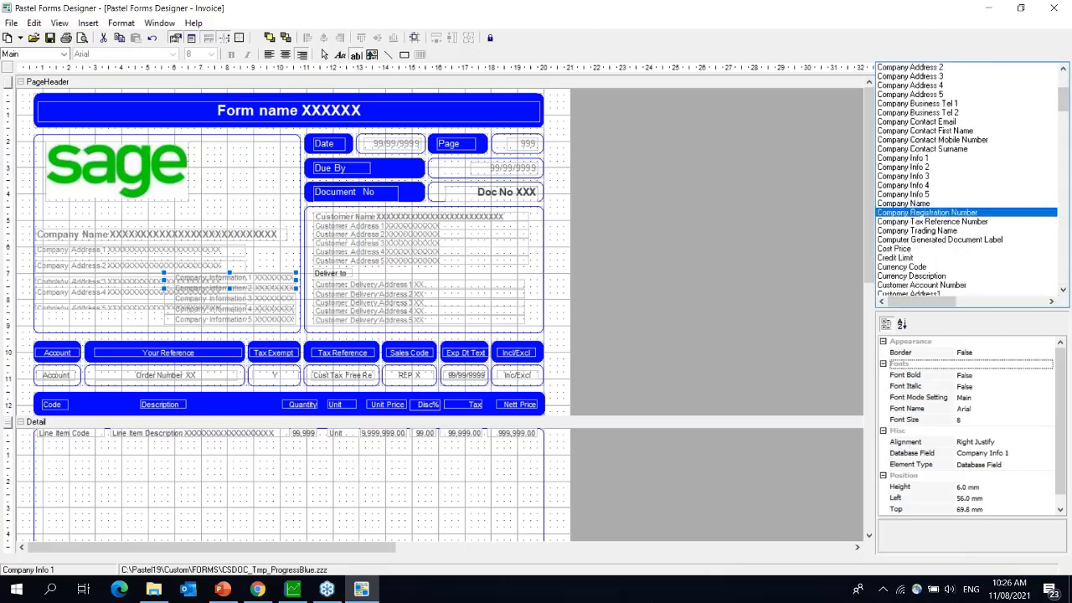
click(938, 223)
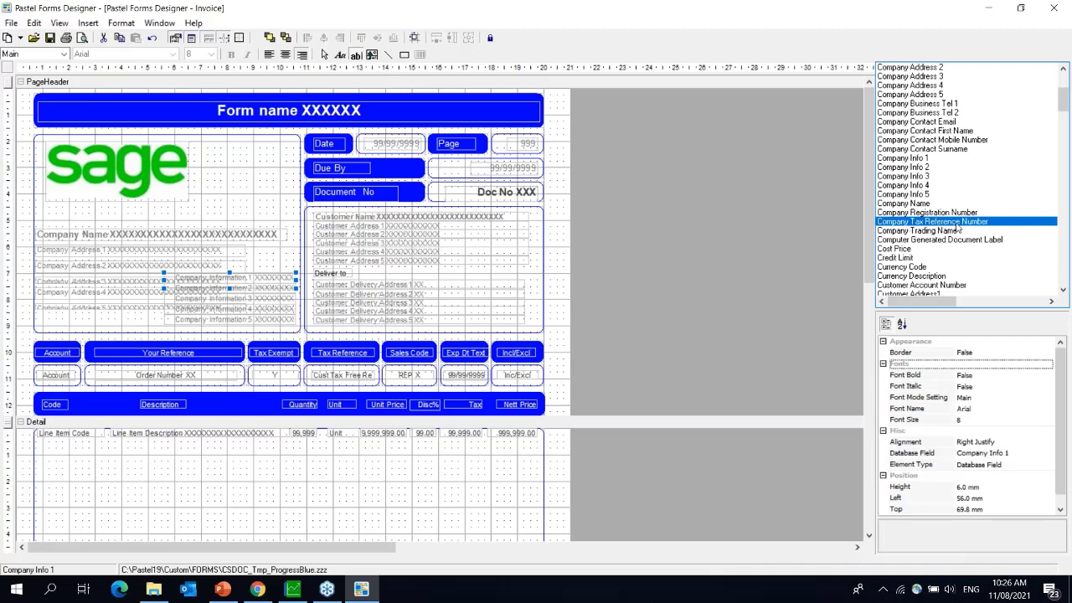
drag(958, 227, 241, 188)
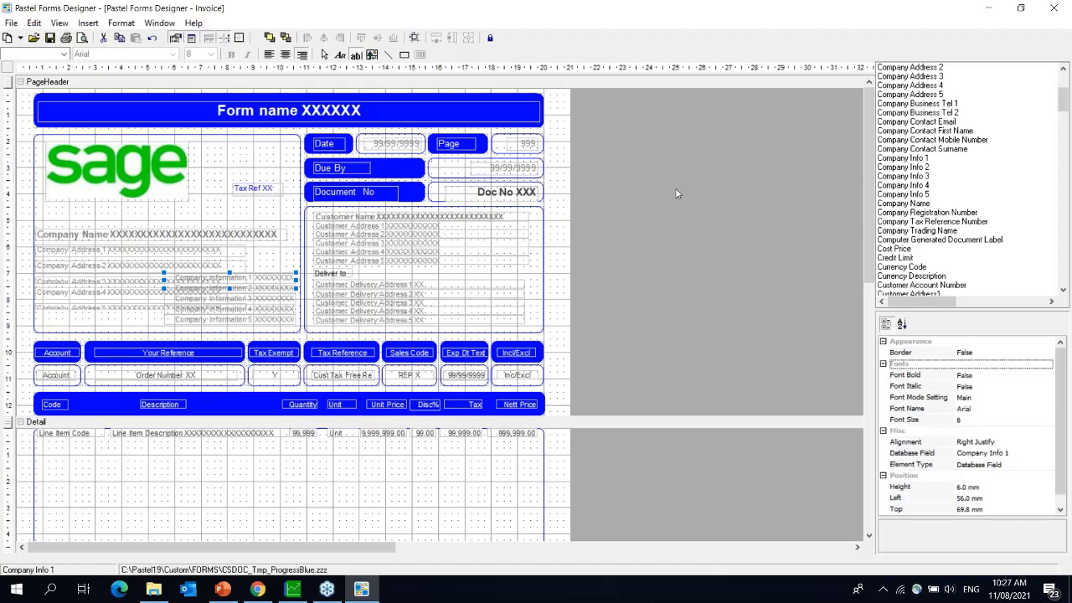
- Drag the Company Business Tel 1 field onto the invoice header
click(959, 223)
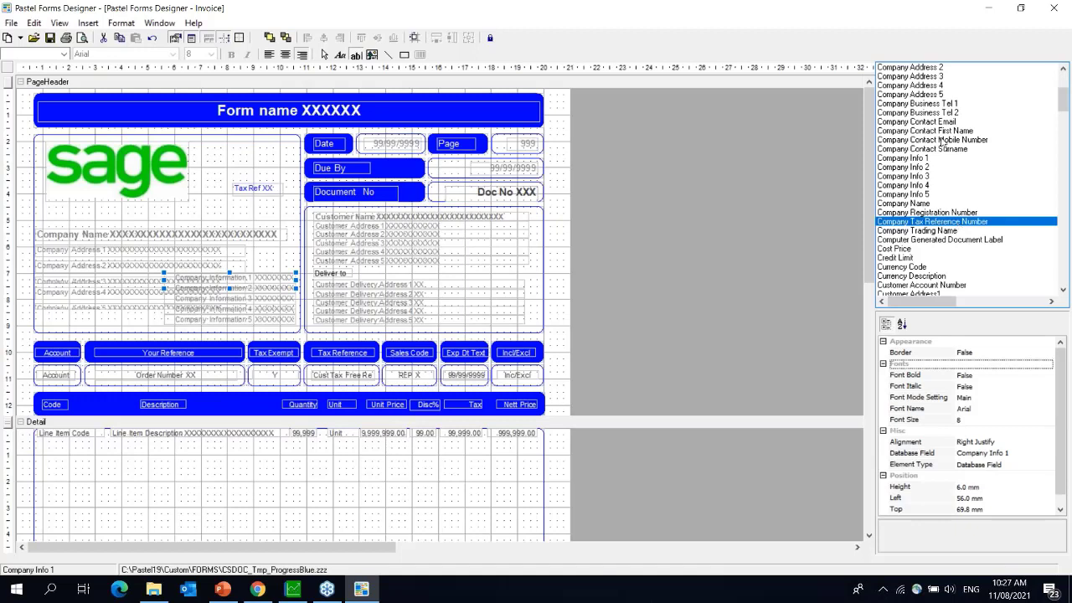
click(928, 104)
drag(929, 104, 253, 154)
- Move and narrow the telephone field above Tax Ref, at 78.3 mm left, 23.0 mm top
click(271, 164)
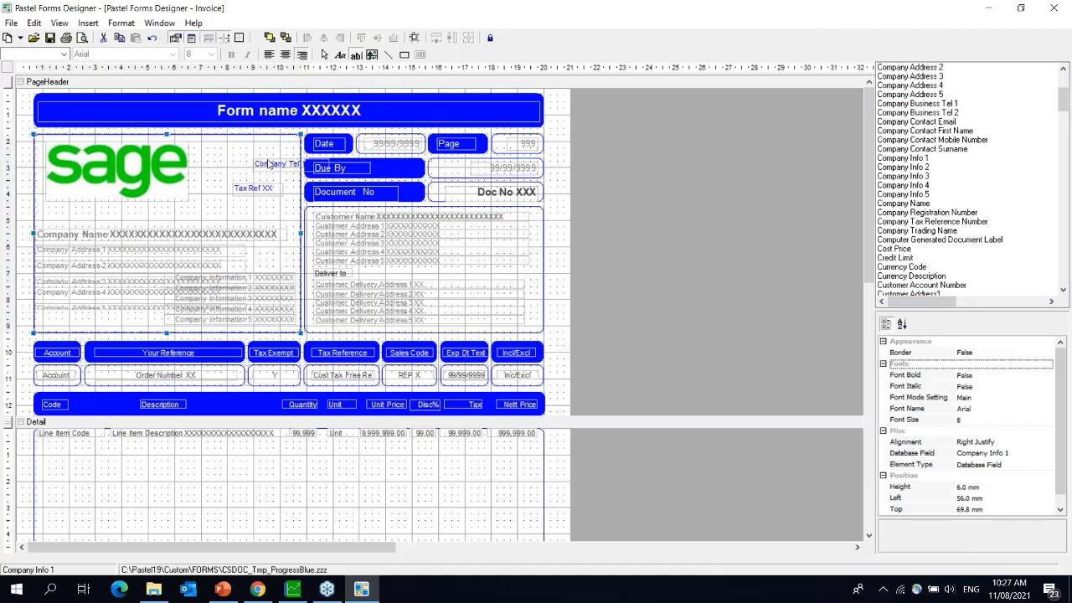
click(273, 167)
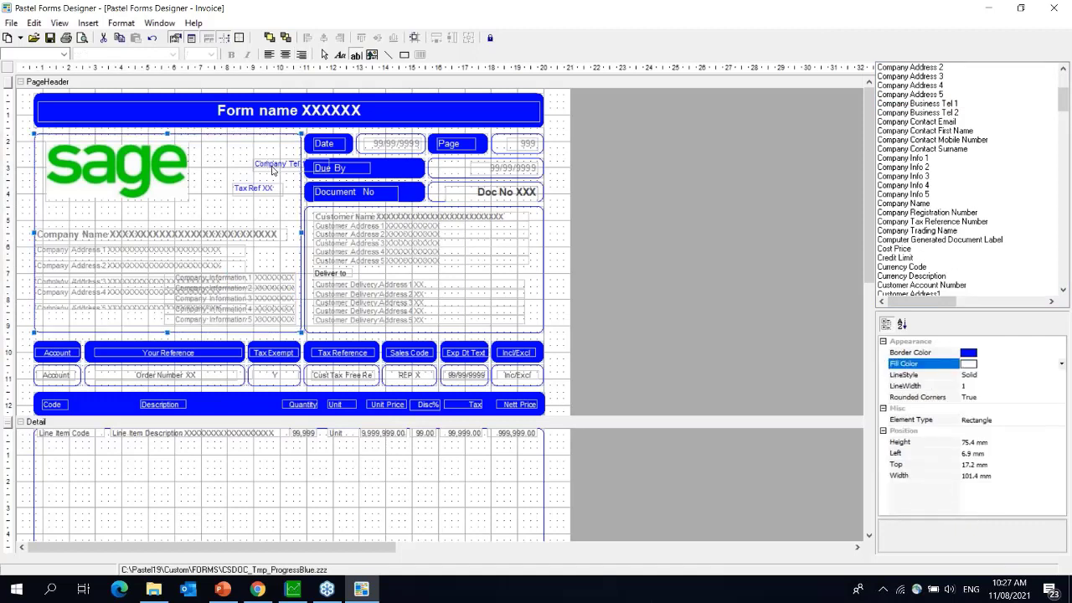
click(272, 168)
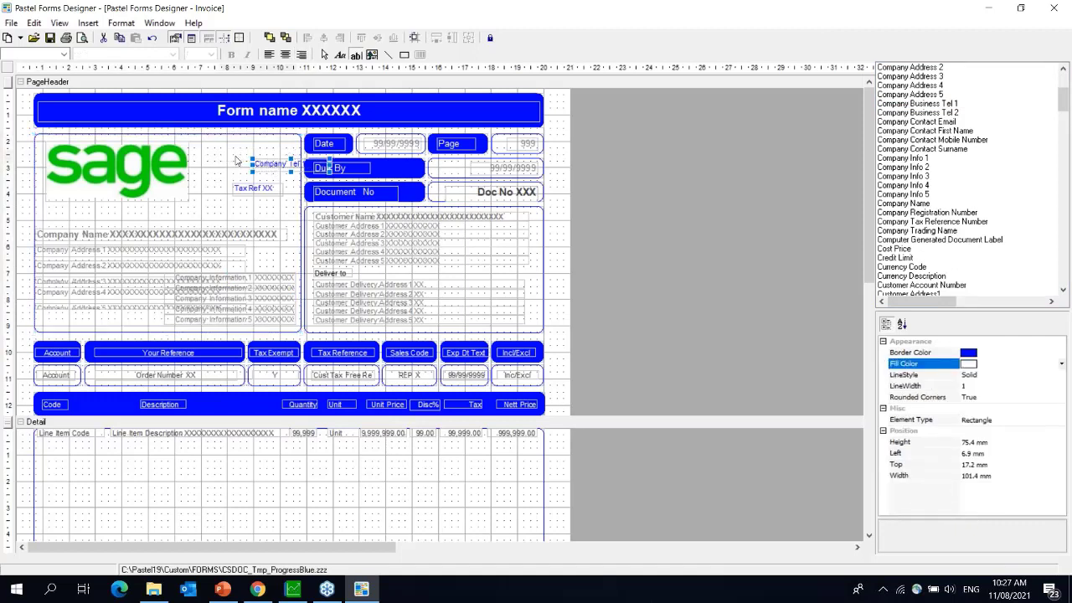
click(262, 165)
drag(262, 165, 227, 155)
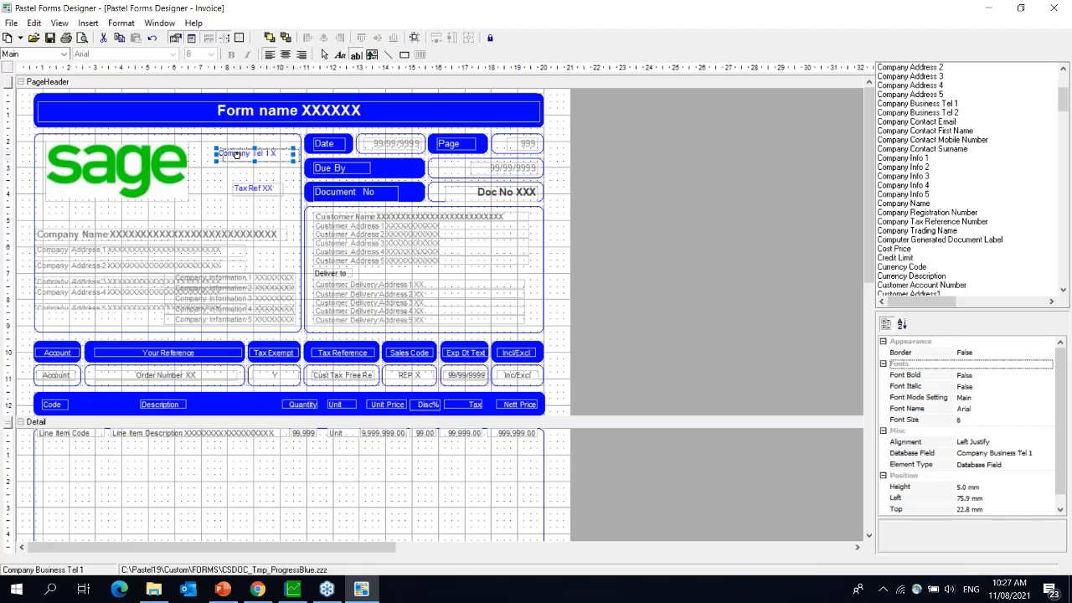
drag(236, 154, 221, 154)
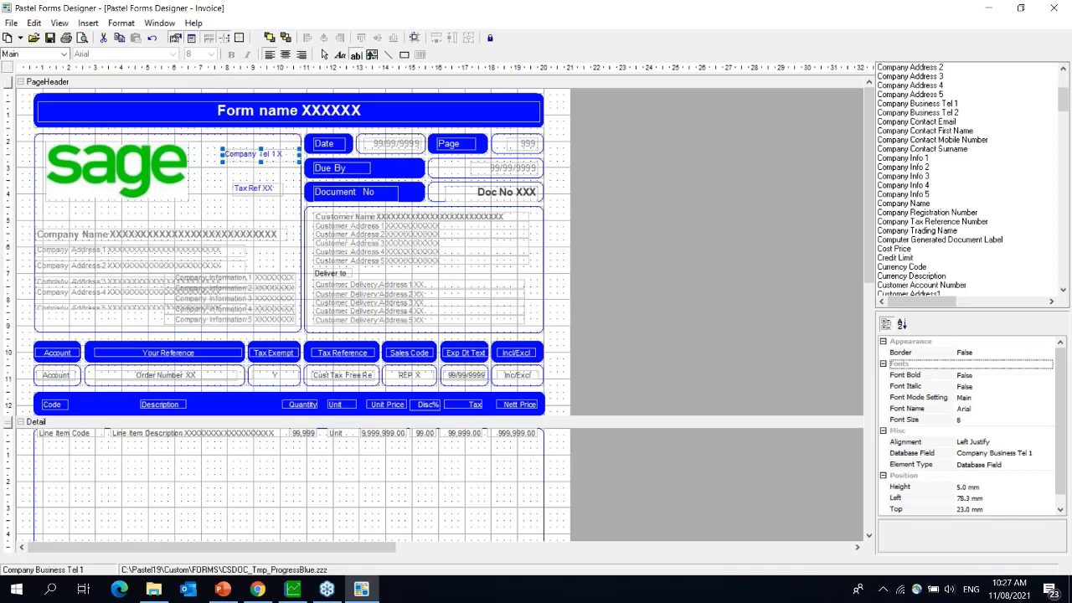
drag(222, 155, 249, 155)
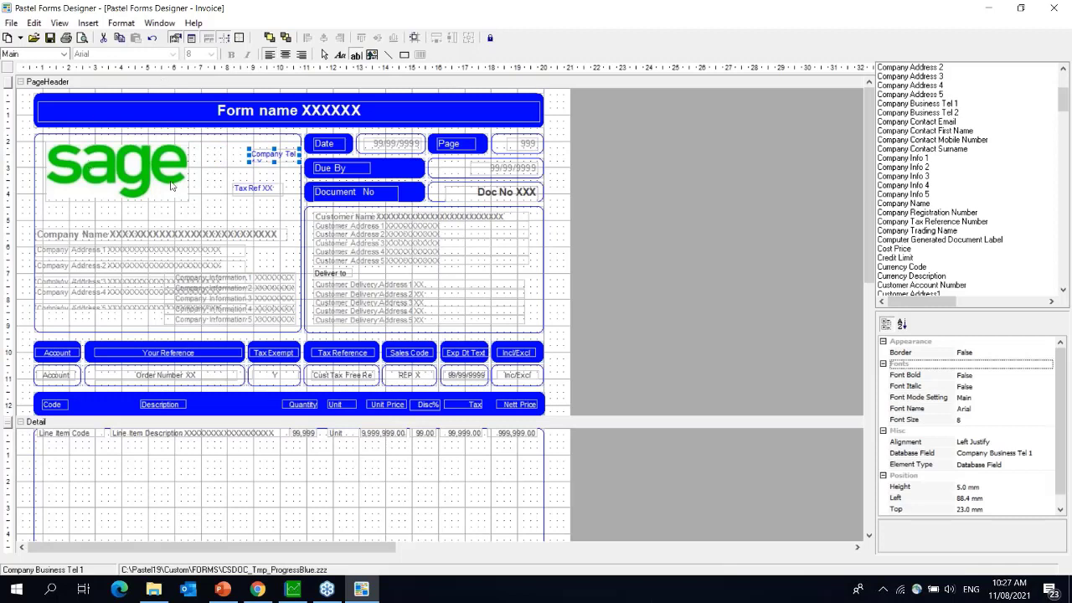
- Insert a text label left of the telephone field reading 'Company Tel:'
click(88, 23)
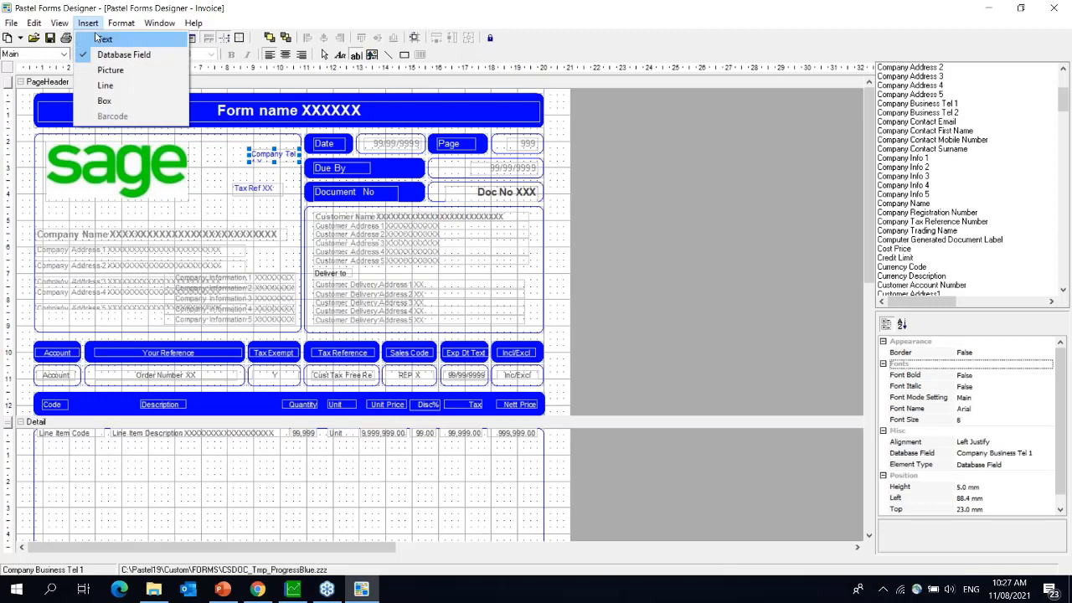
click(100, 38)
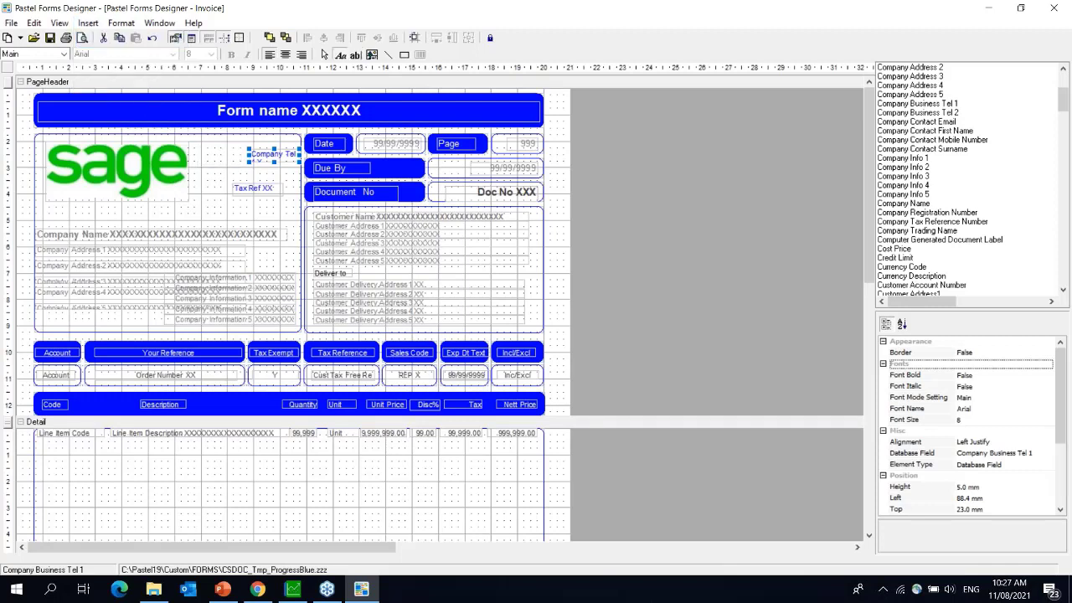
click(196, 152)
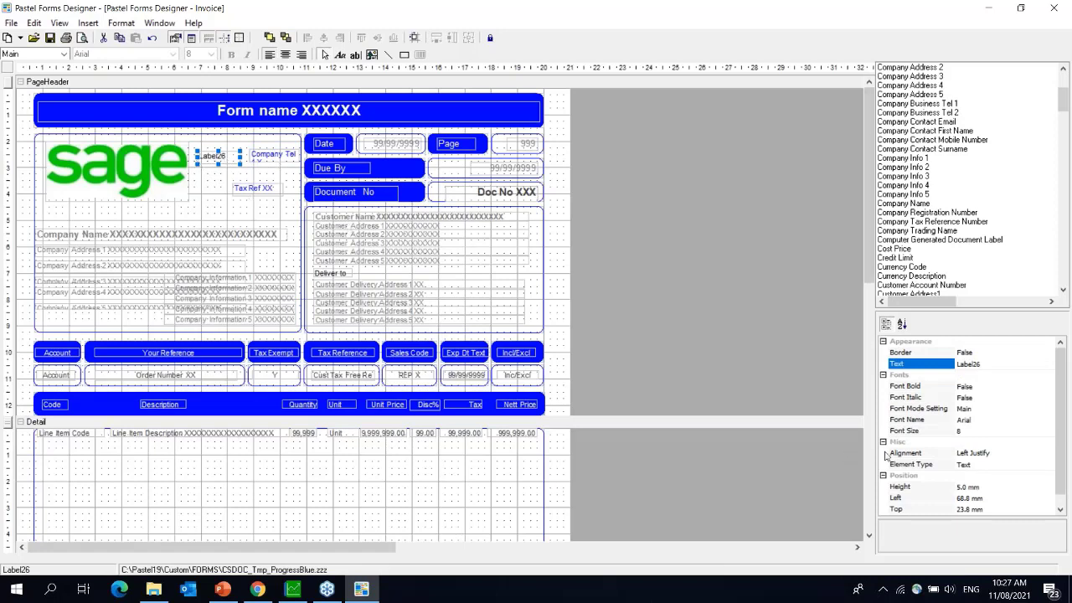
click(1009, 363)
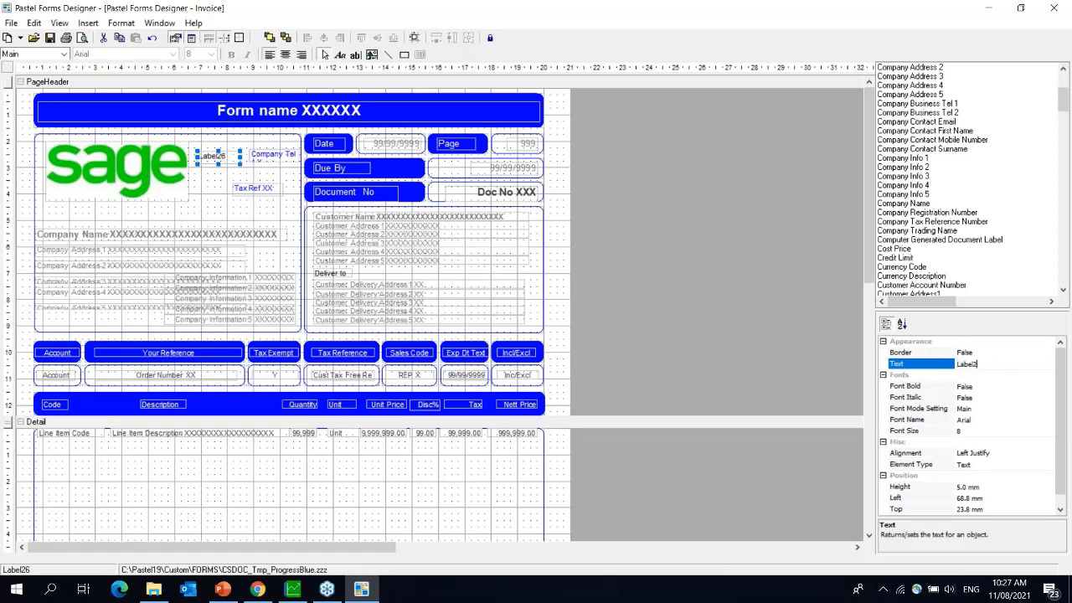
key(BackSpace)
key(BackSpace)
key(BackSpace)
key(BackSpace)
key(BackSpace)
key(BackSpace)
text(:)
key(Return)
- Position and narrow the Company Tel: label to line up at 20.4 mm top
click(211, 194)
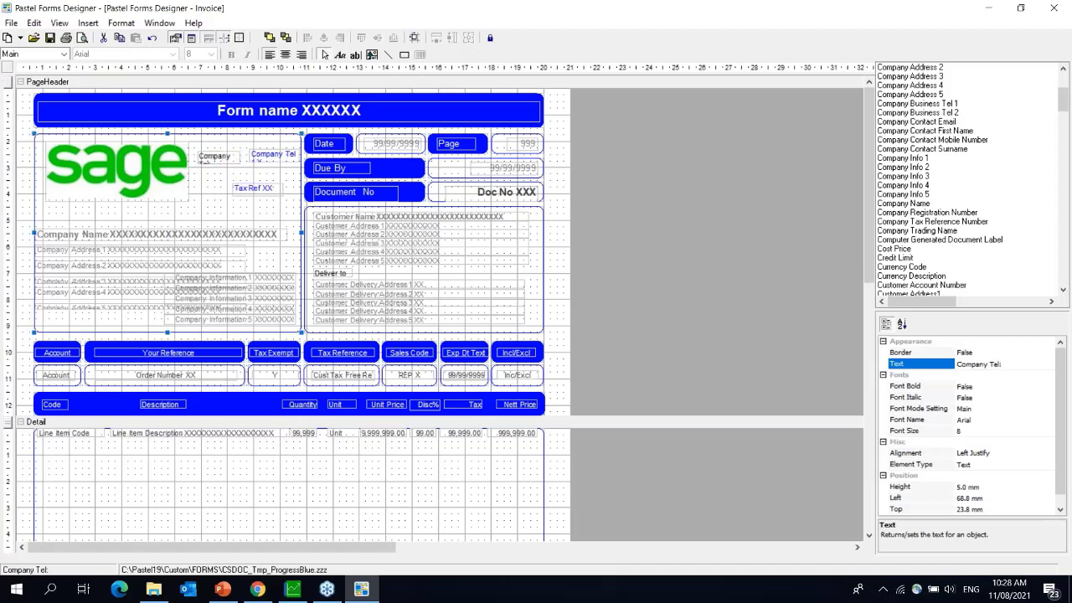
click(224, 156)
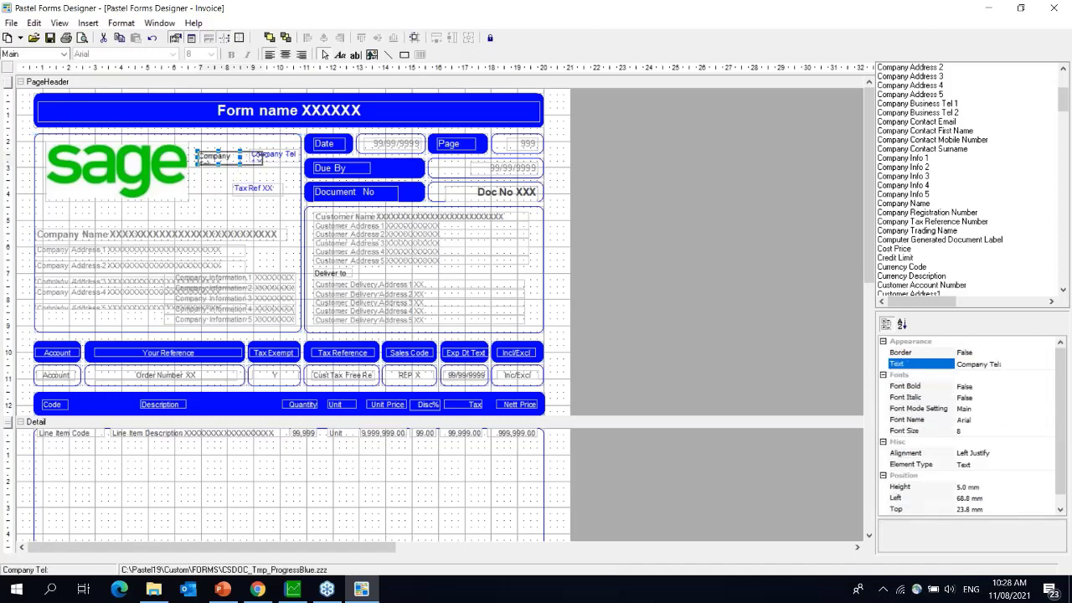
drag(218, 155, 249, 148)
click(255, 154)
click(243, 148)
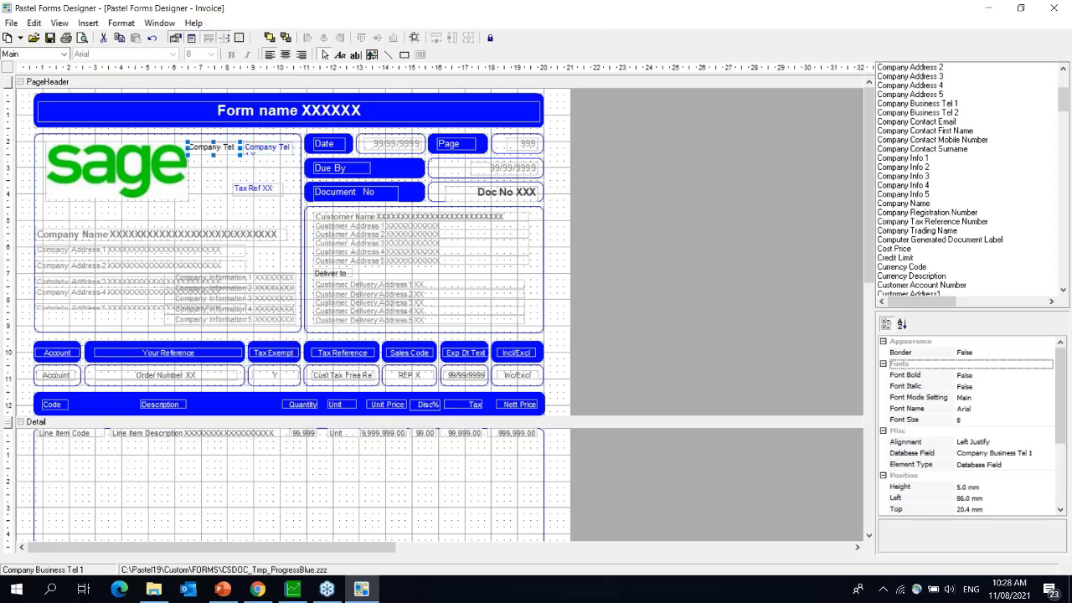
- Give the Company Tel caption and field equal horizontal spacing and widen them together
shift+click(258, 148)
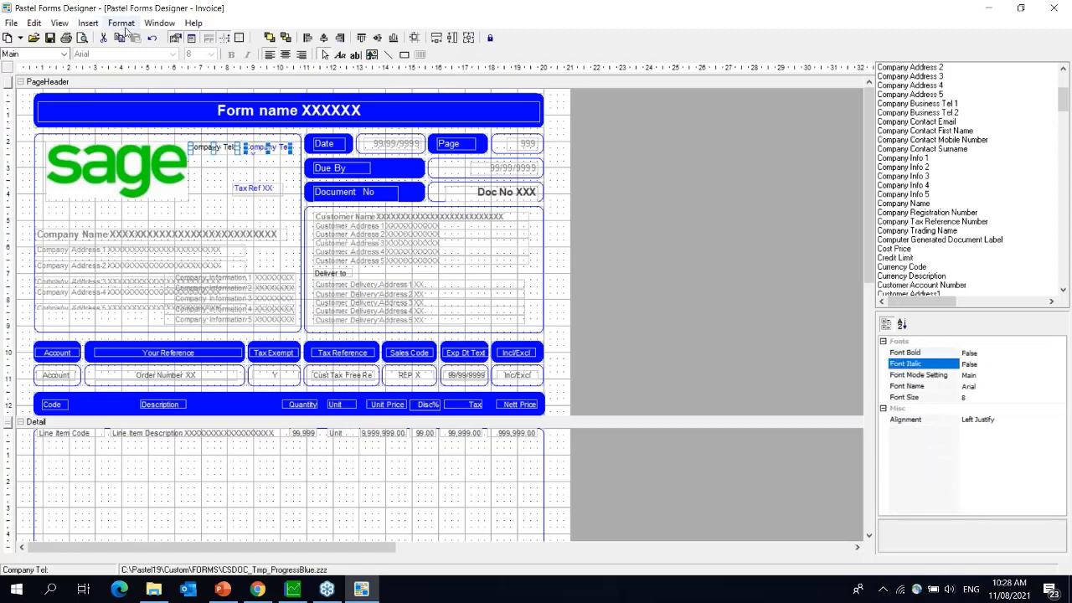
click(125, 26)
mouse_move(196, 72)
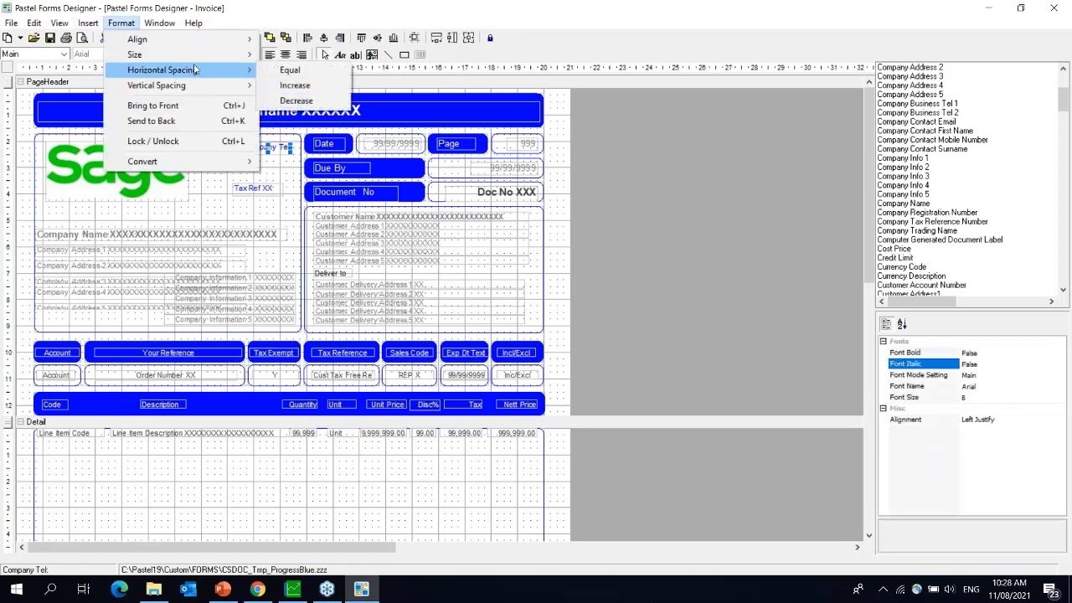
click(292, 71)
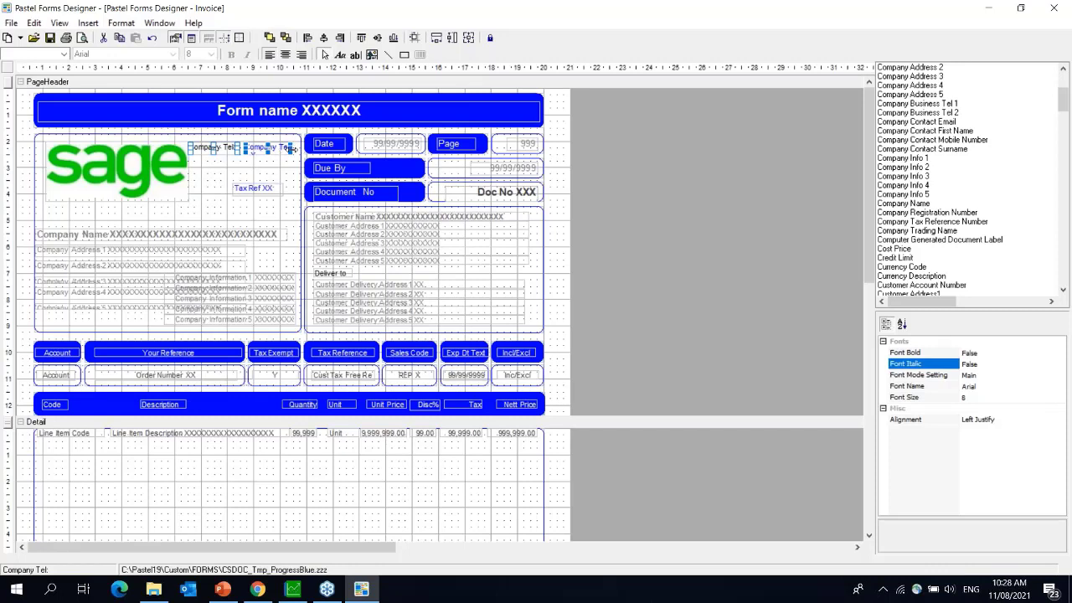
drag(293, 149, 299, 148)
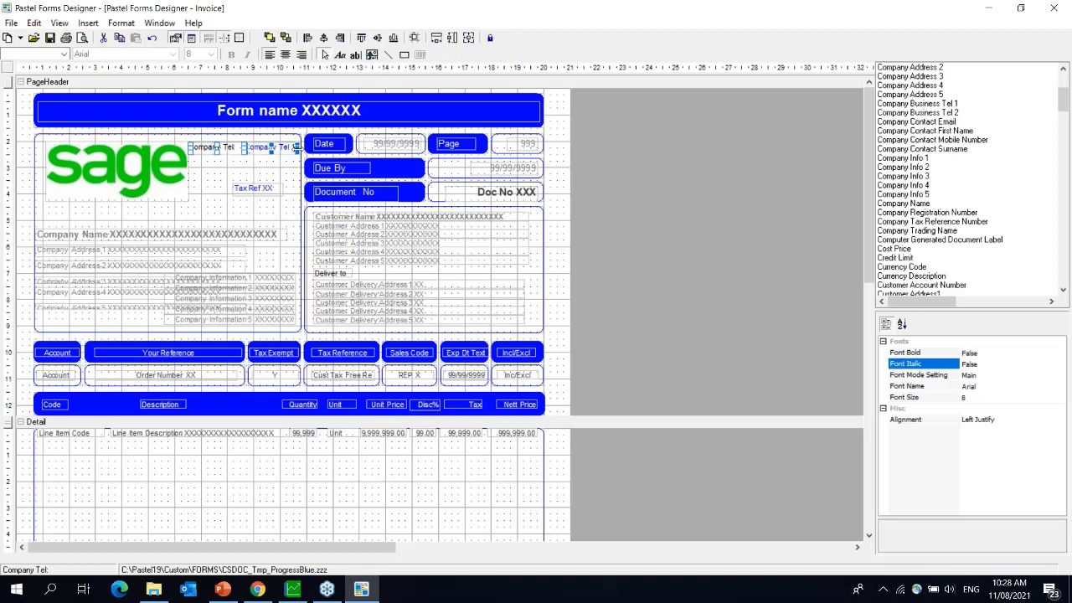
- After checking the company details, delete the Company Tel caption and telephone field
click(293, 590)
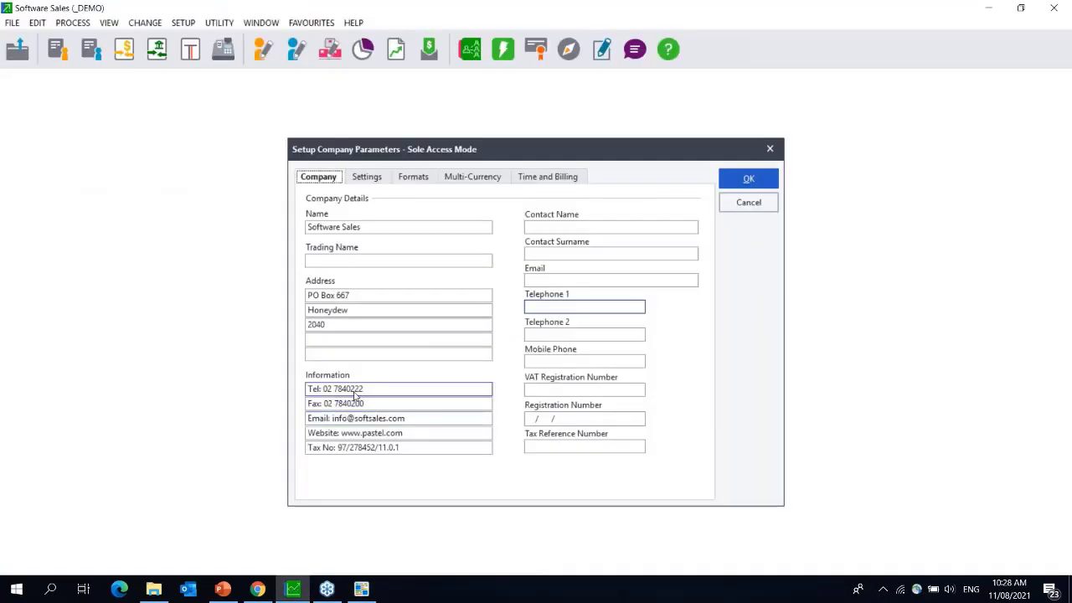
click(358, 592)
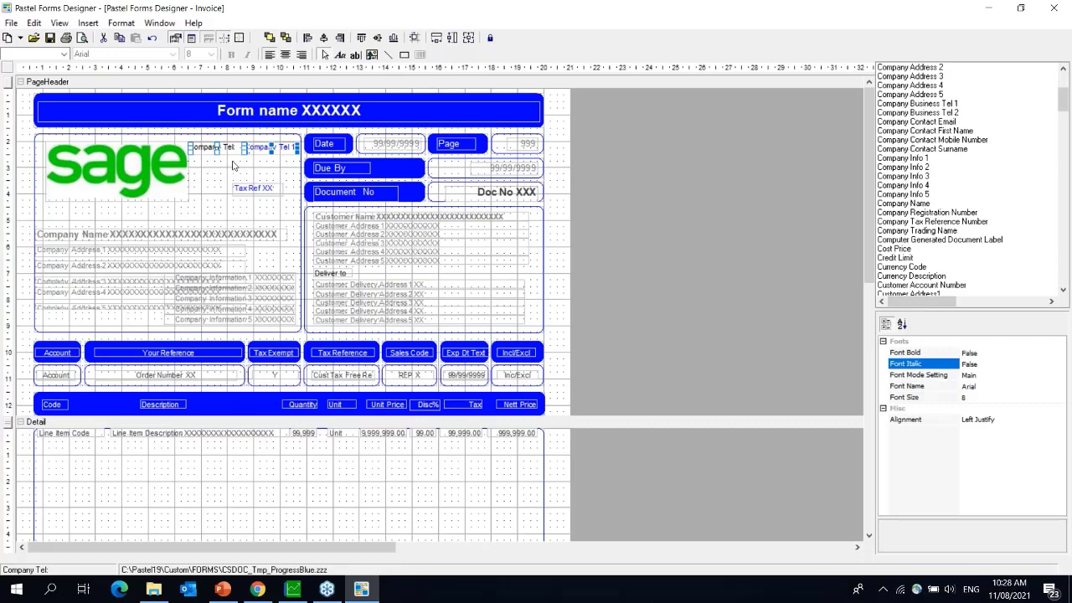
key(Delete)
click(260, 192)
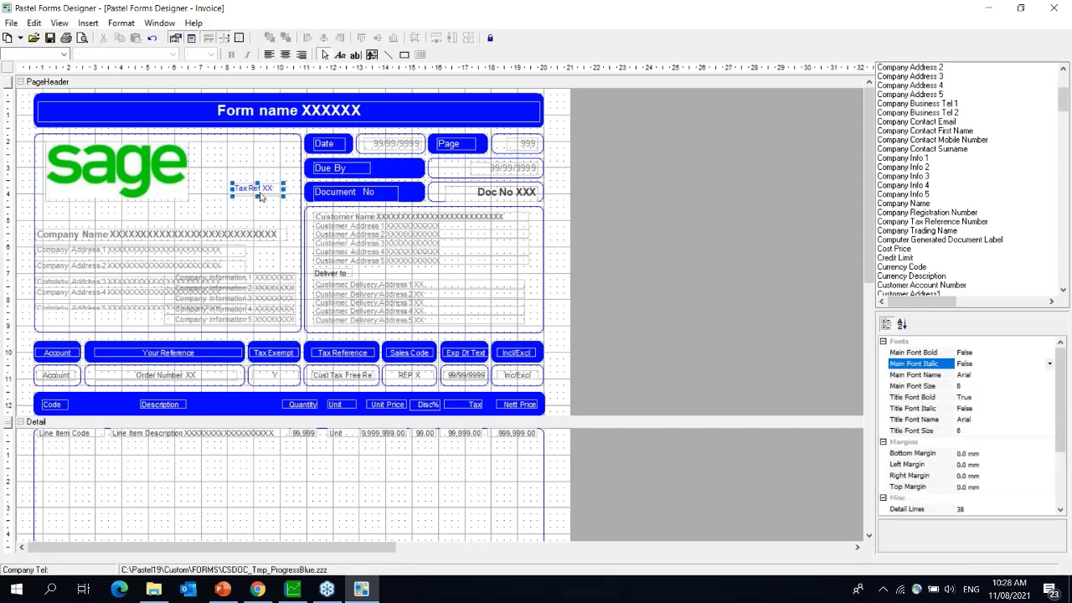
click(11, 23)
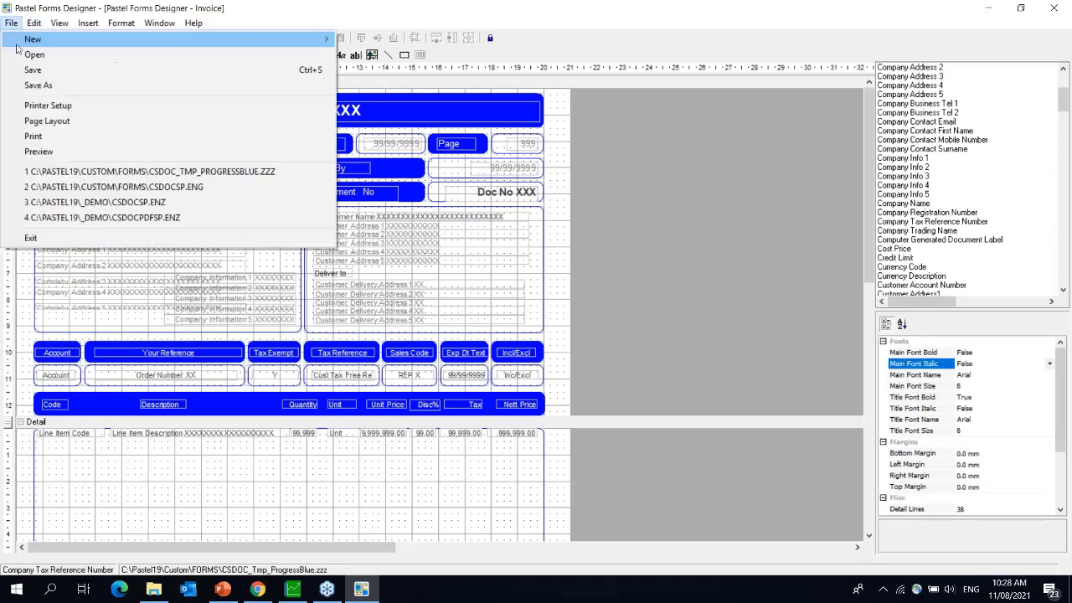
- Discard unsaved changes and open csdocsp.eng from the Forms Folder
click(20, 54)
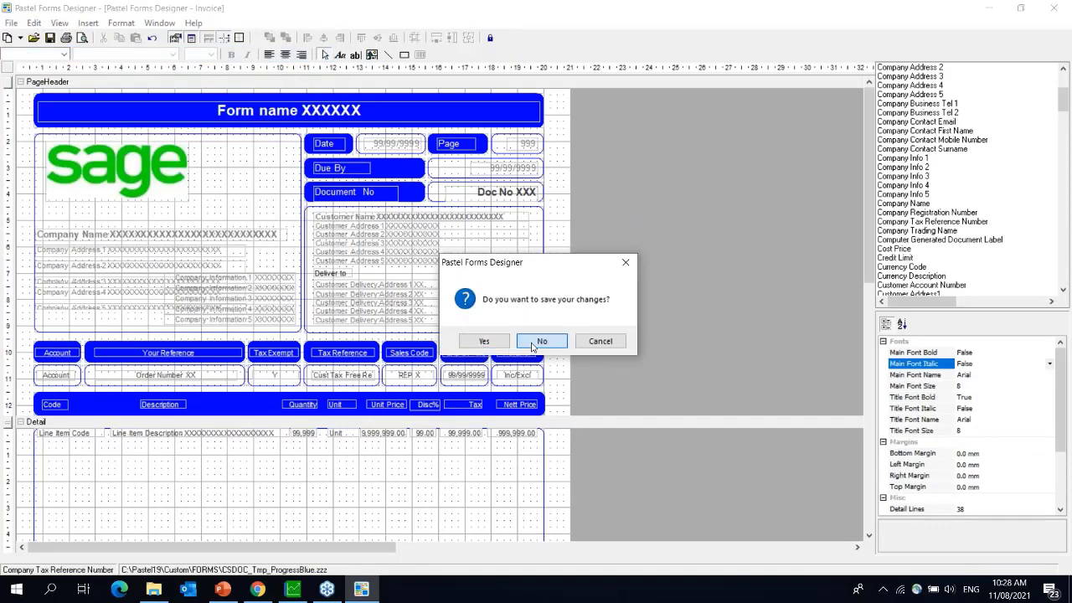
click(531, 347)
click(474, 291)
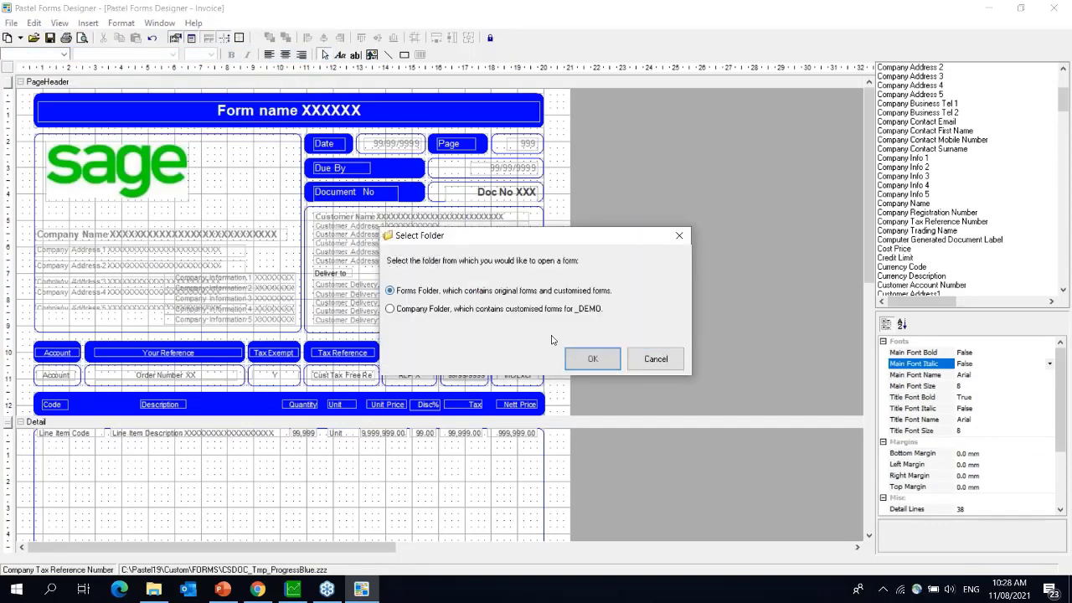
click(591, 358)
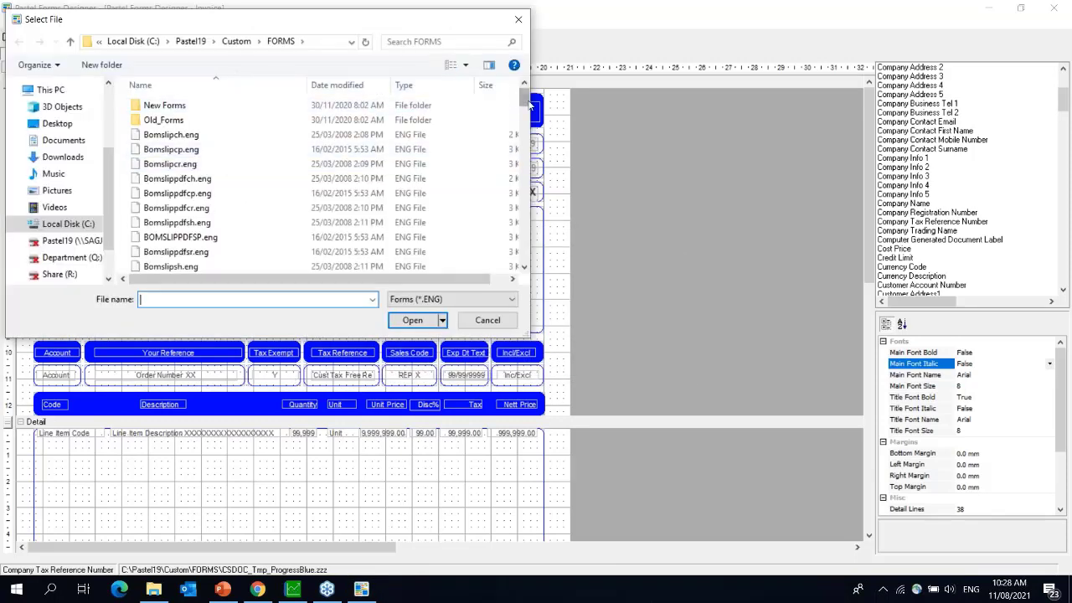
text(c)
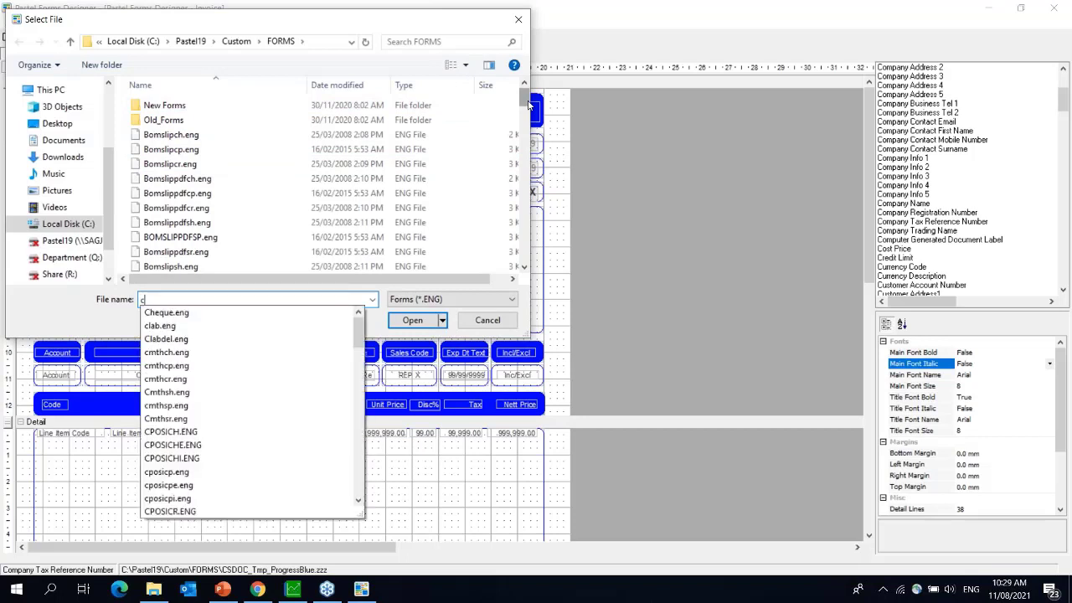
text(sdoc)
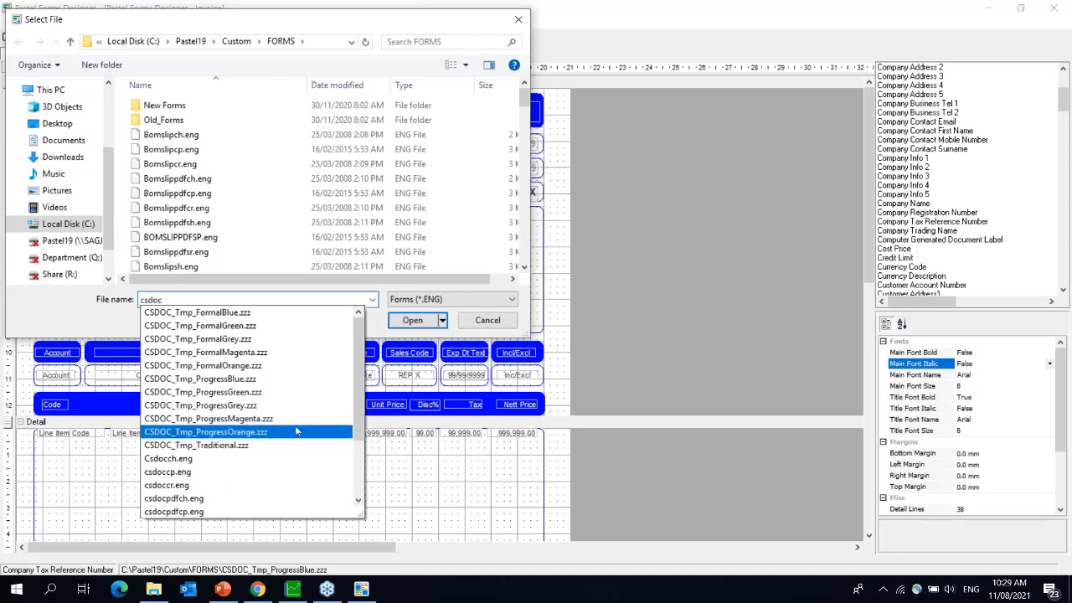
text(sp)
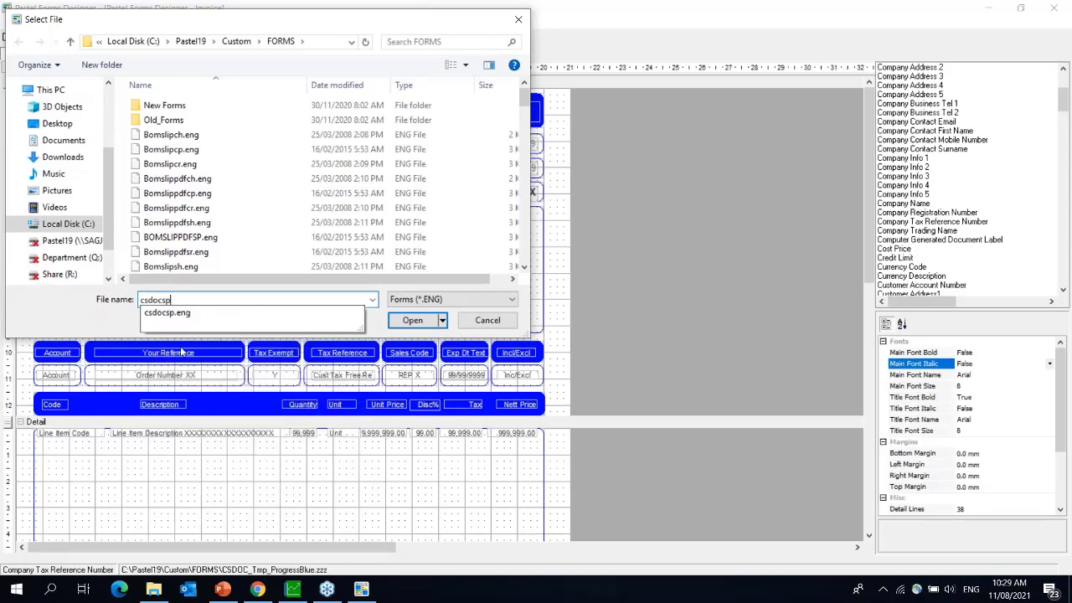
click(183, 315)
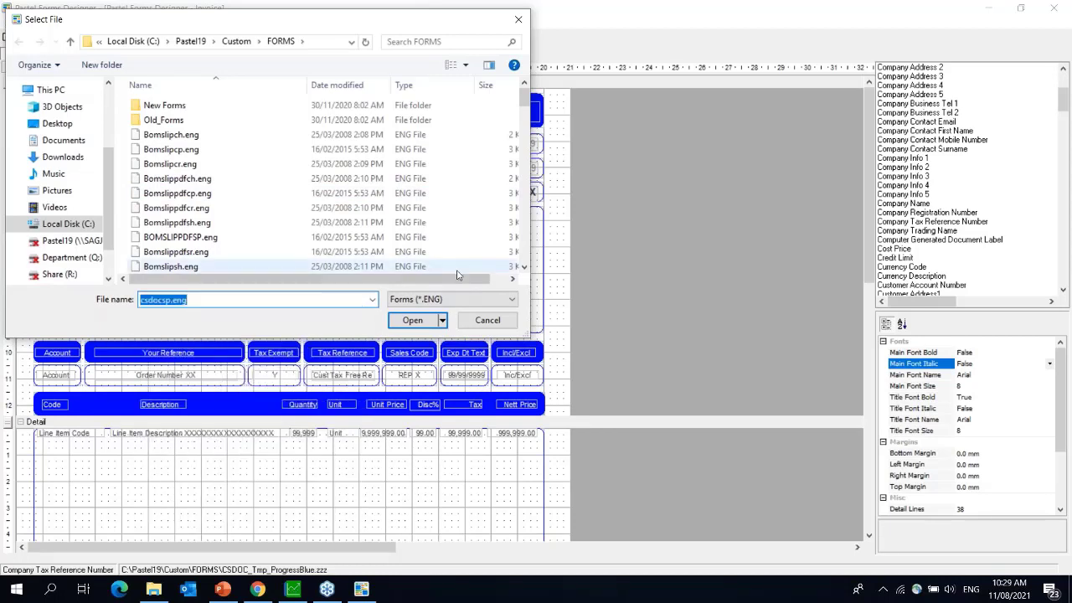
click(421, 321)
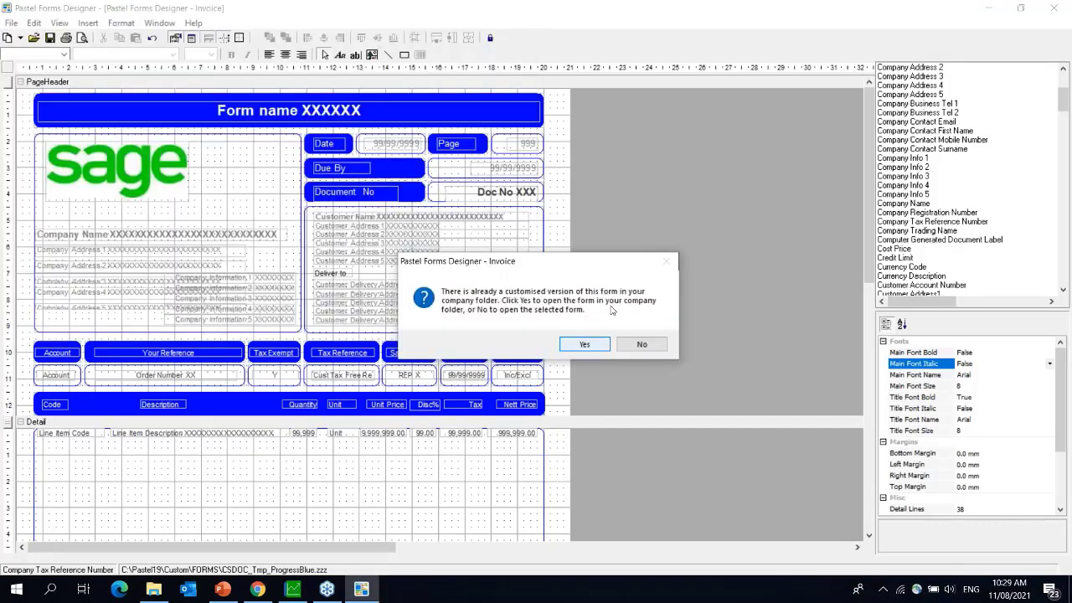
- Open the standard form rather than the customised copy, and hide the grid
click(789, 199)
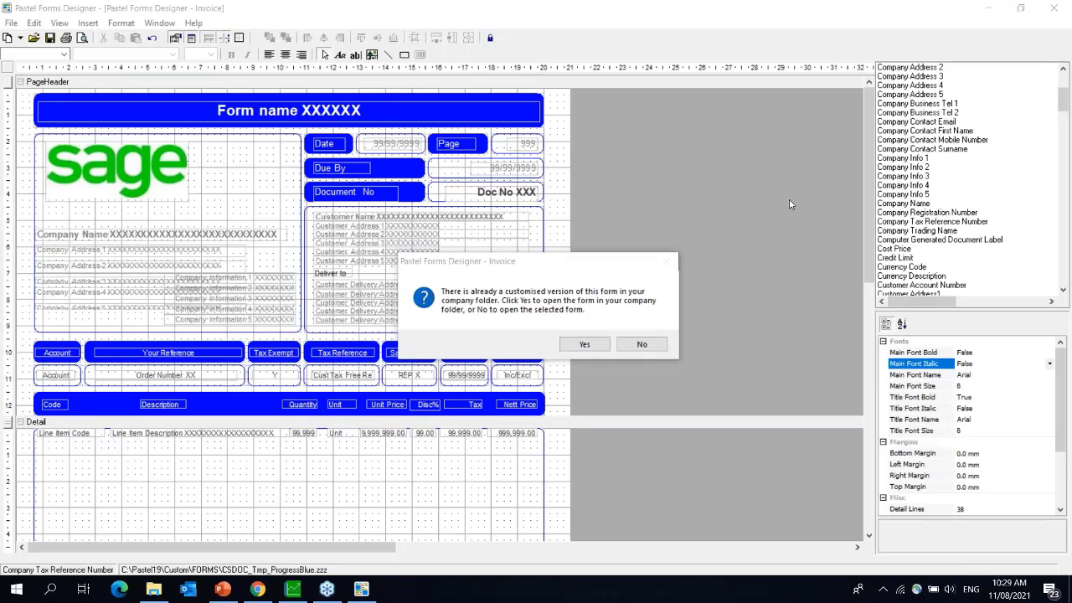
click(641, 345)
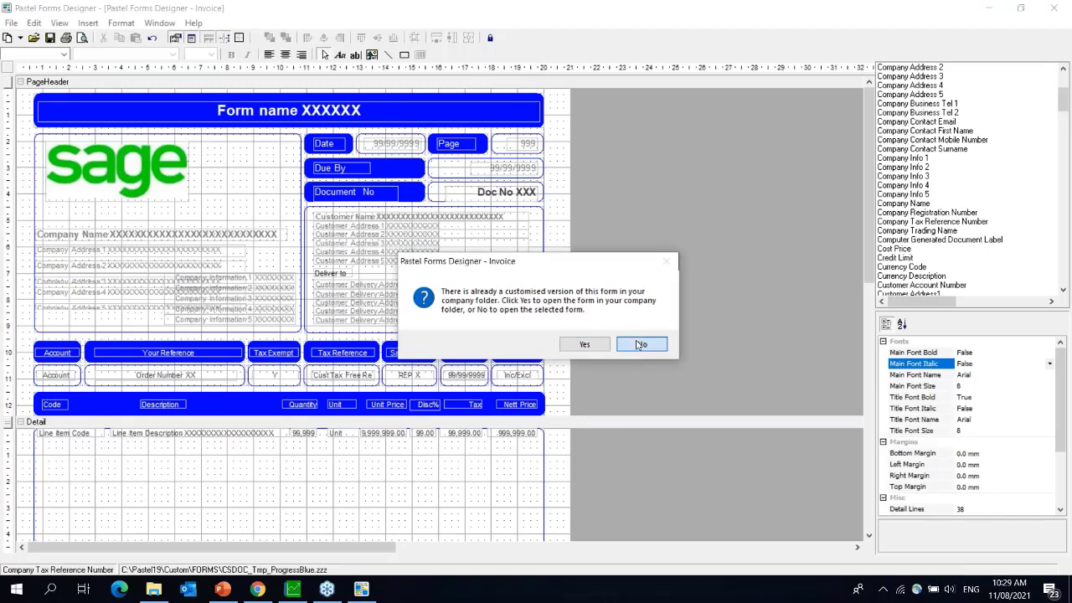
click(59, 23)
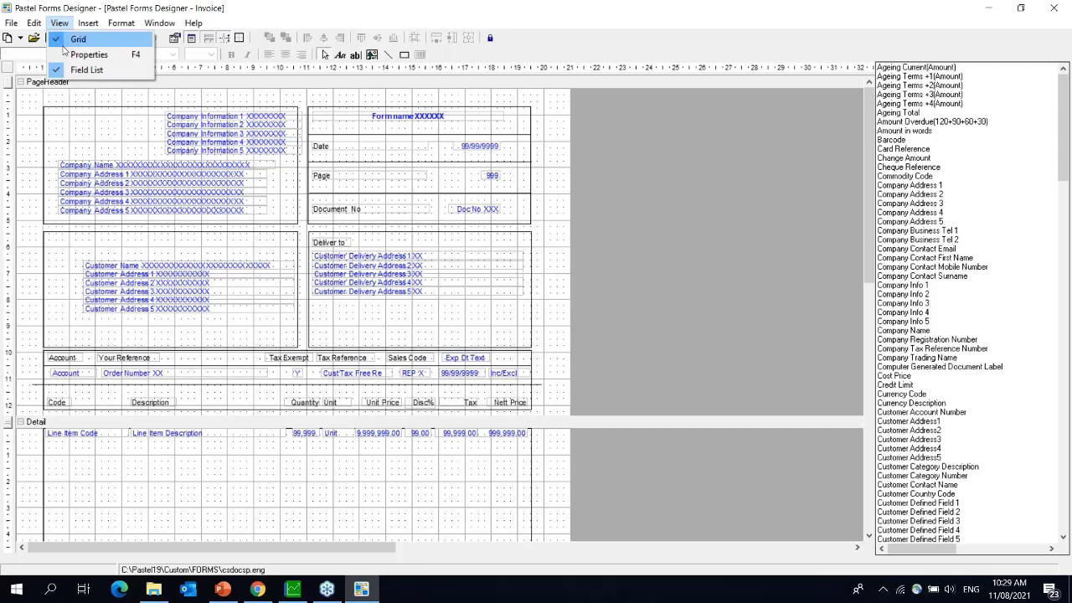
click(78, 38)
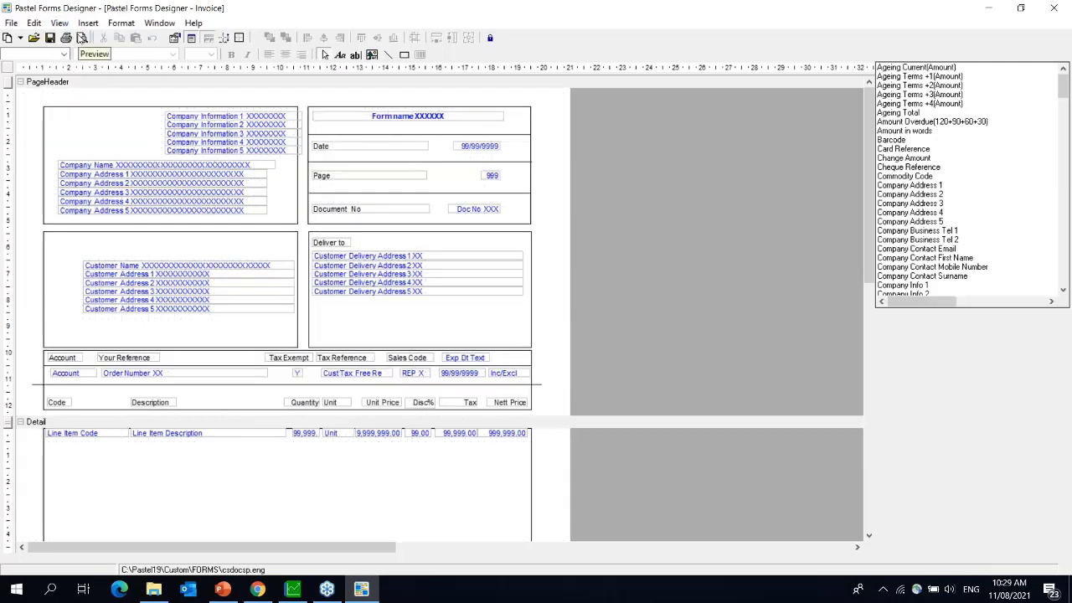
- Turn the form grid back on via View > Grid
click(87, 24)
click(87, 24)
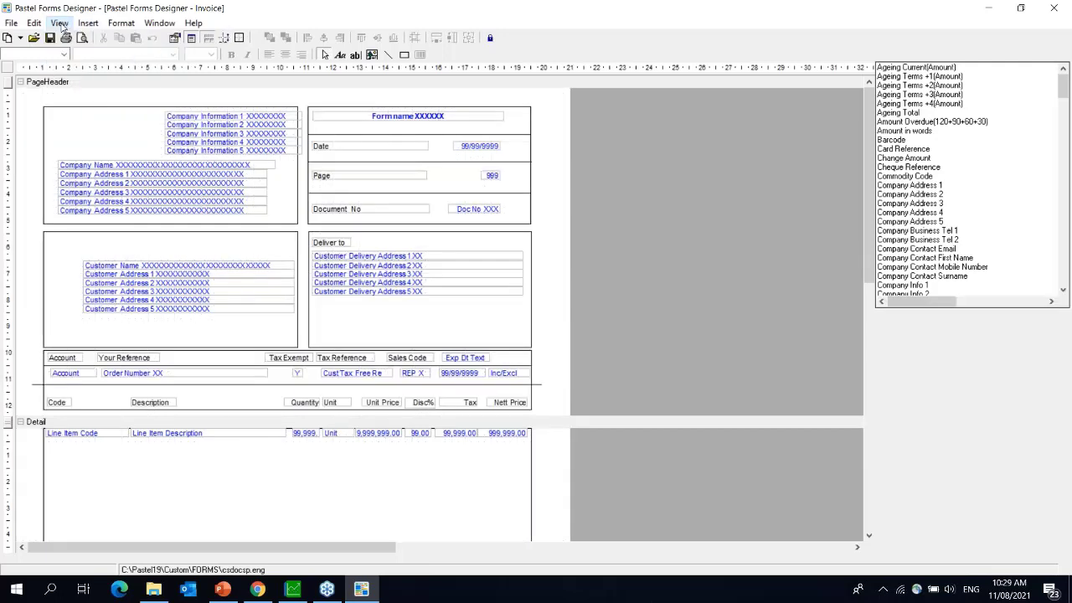
click(60, 24)
click(68, 40)
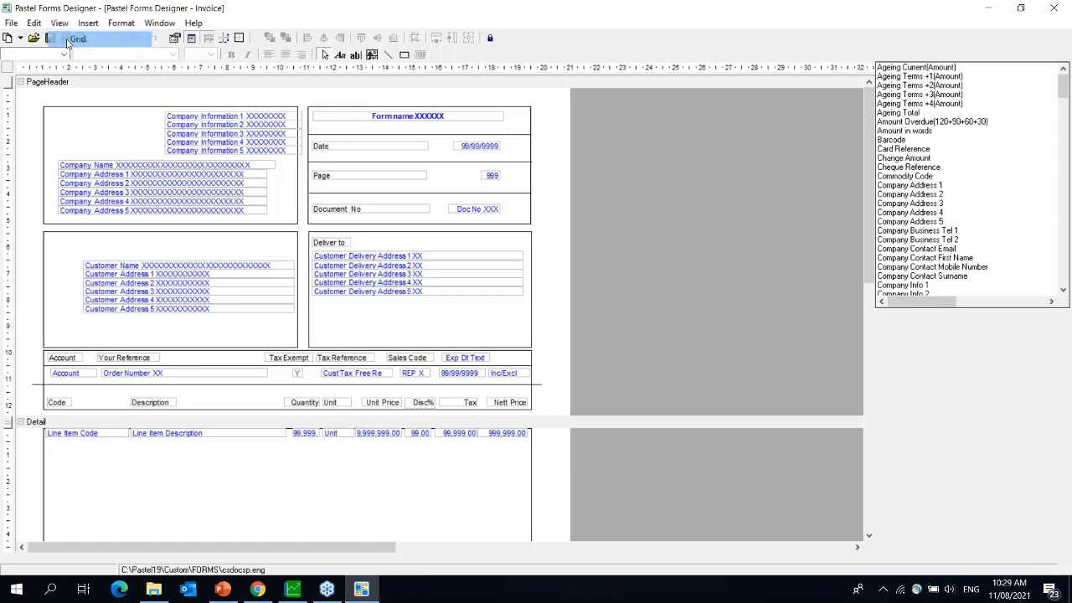
- Toggle the Properties and Field List panels off and back on so both show
click(61, 24)
click(76, 53)
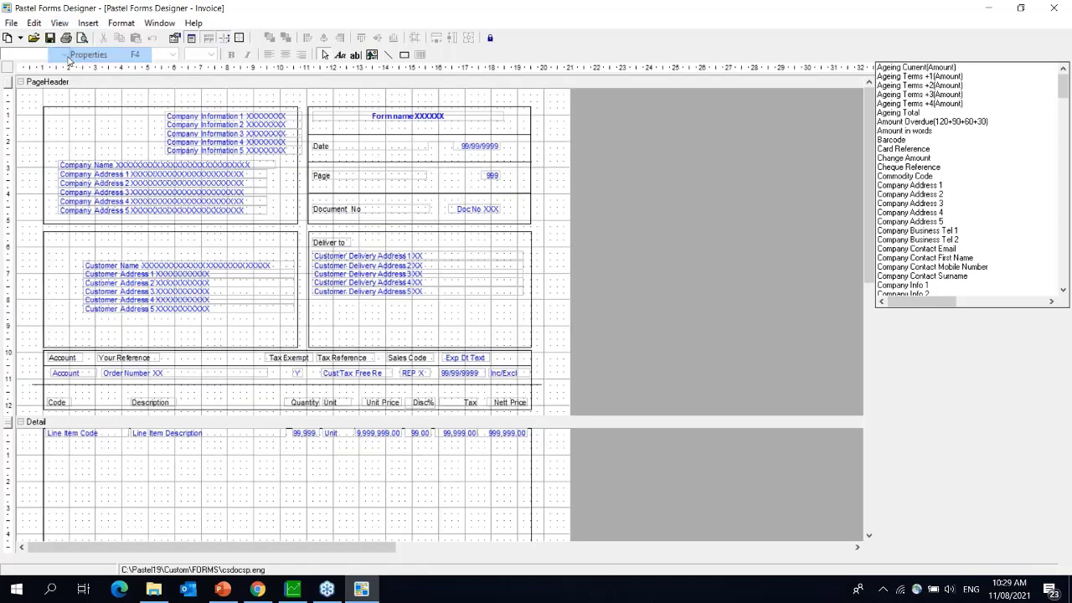
click(60, 23)
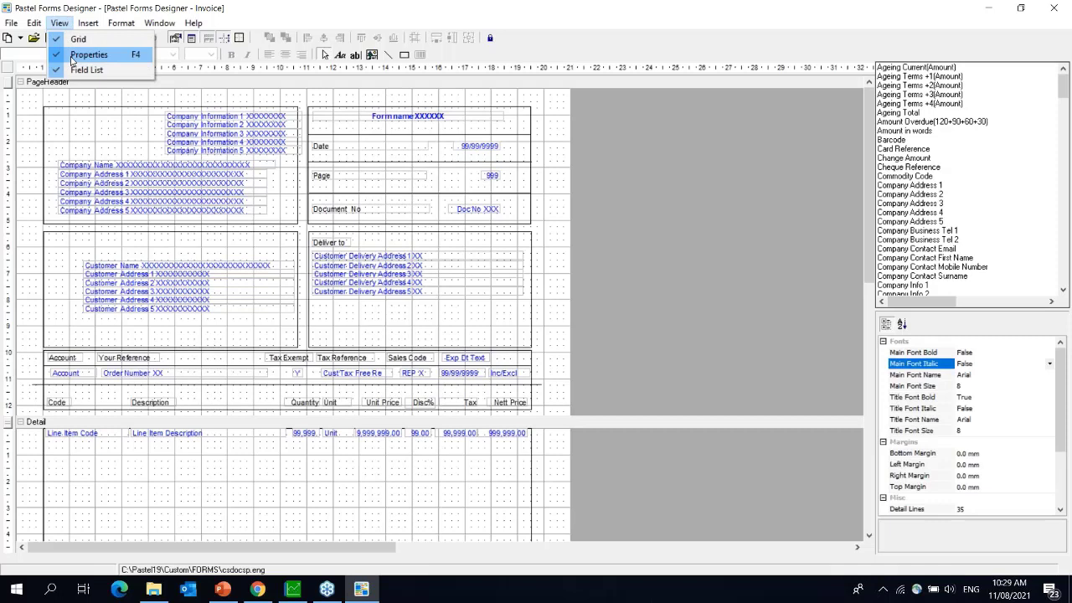
click(82, 54)
click(60, 23)
click(76, 71)
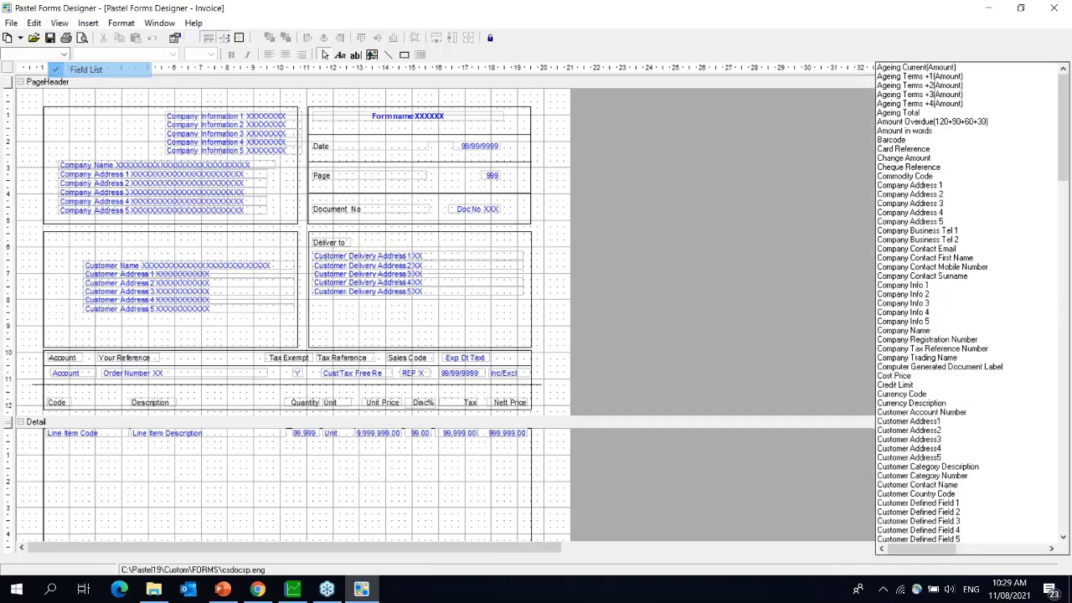
click(58, 24)
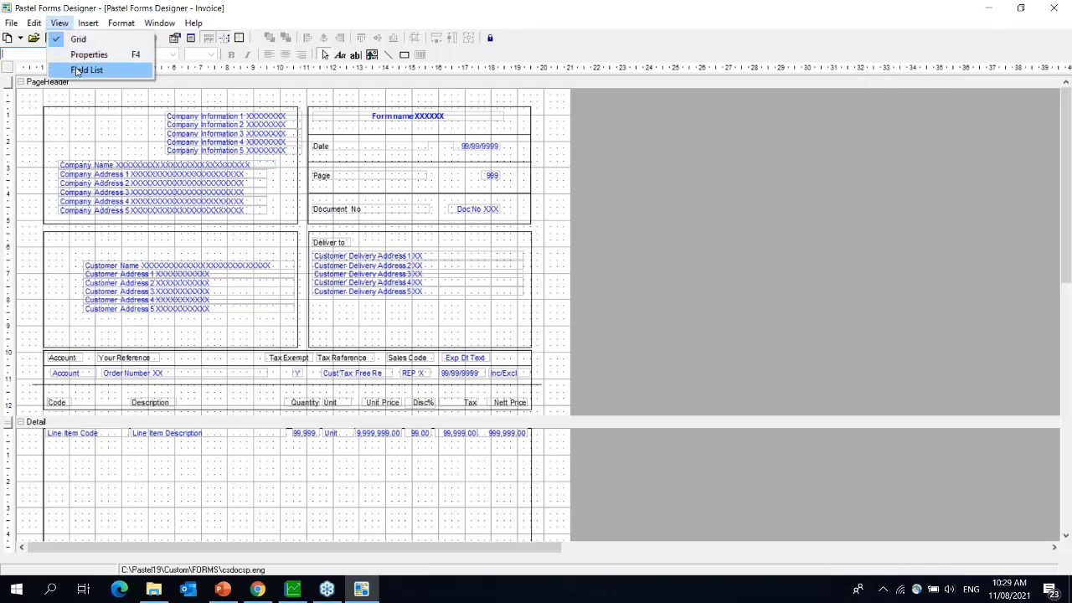
click(76, 71)
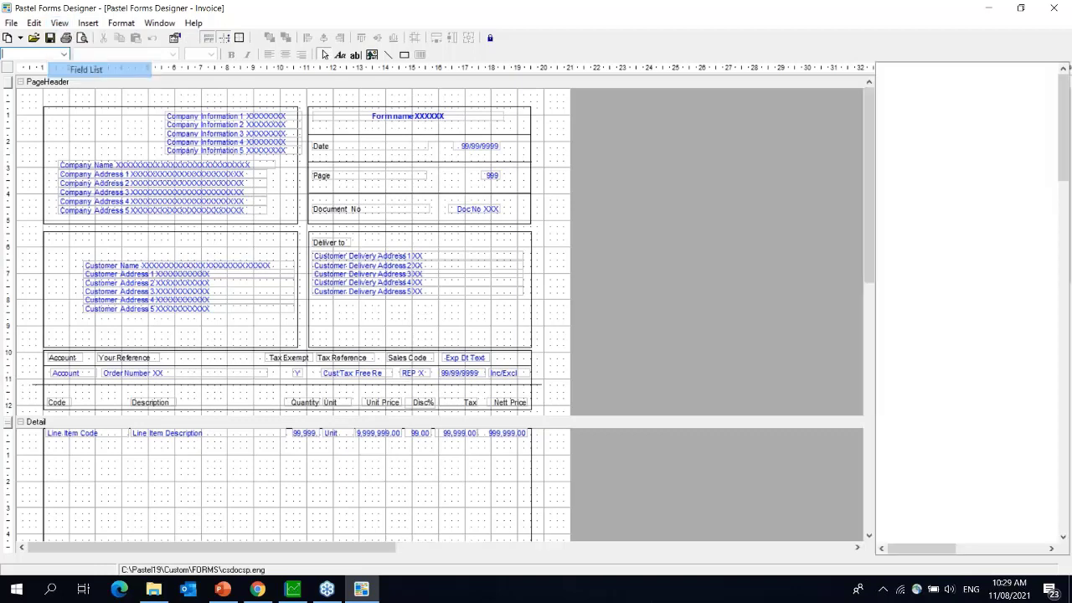
click(59, 23)
click(70, 58)
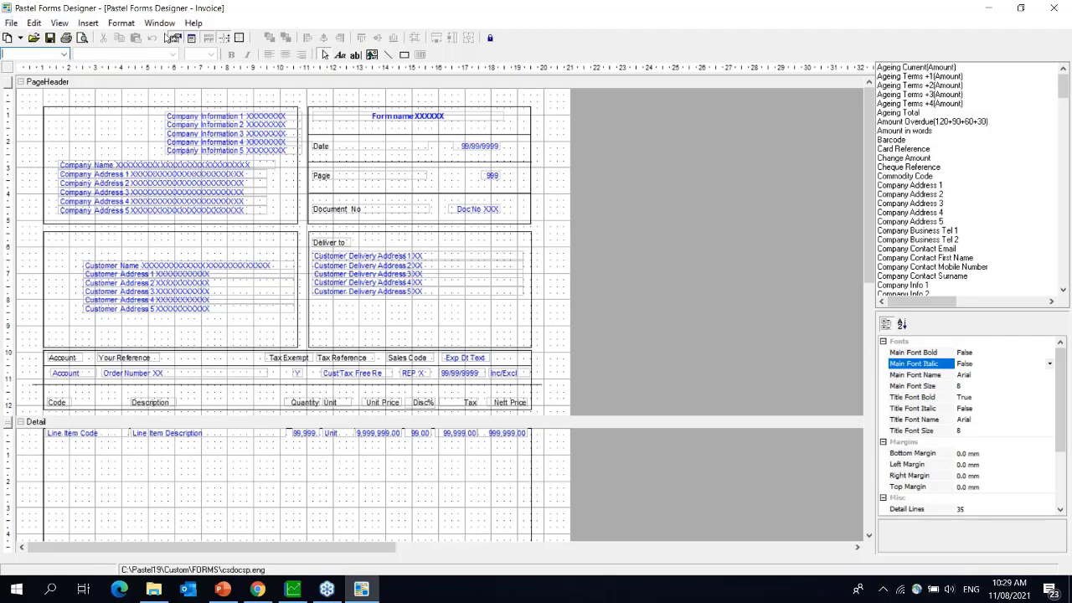
- Snap the company-details box to the grid and nudge it into place
click(96, 126)
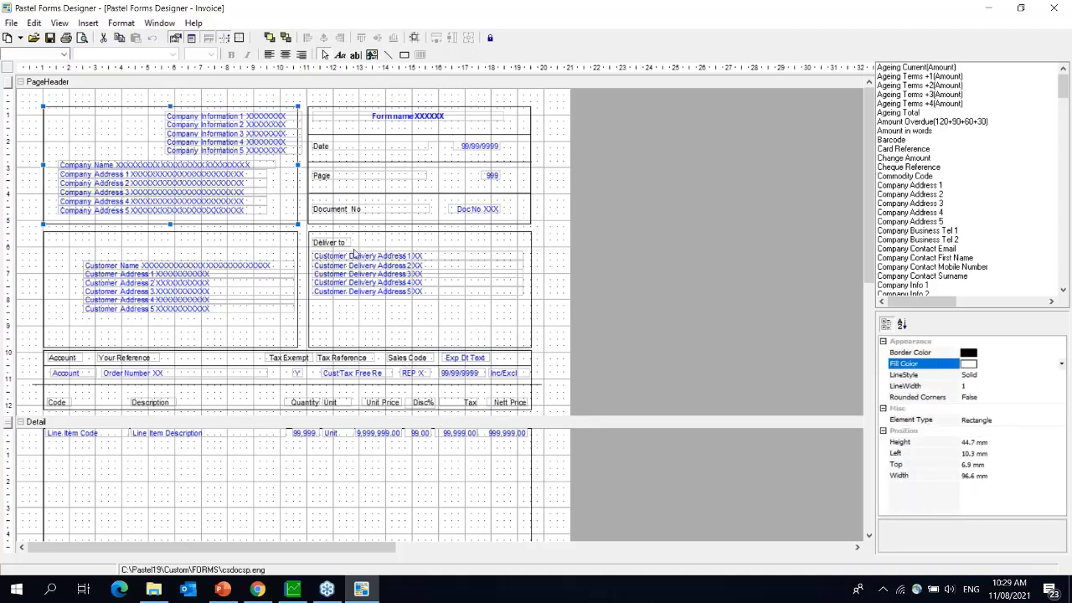
click(415, 40)
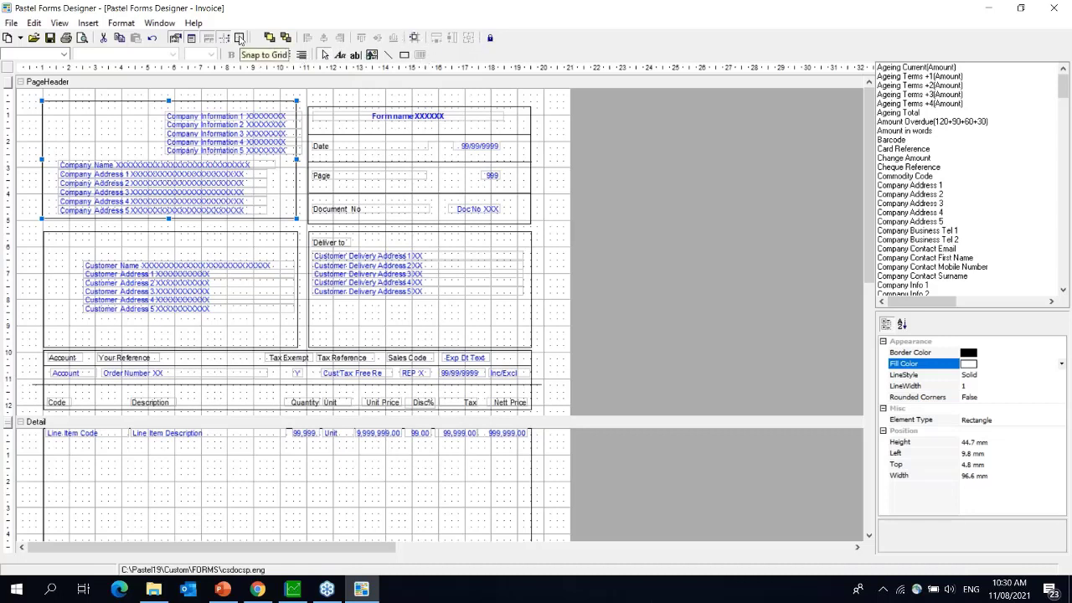
click(240, 38)
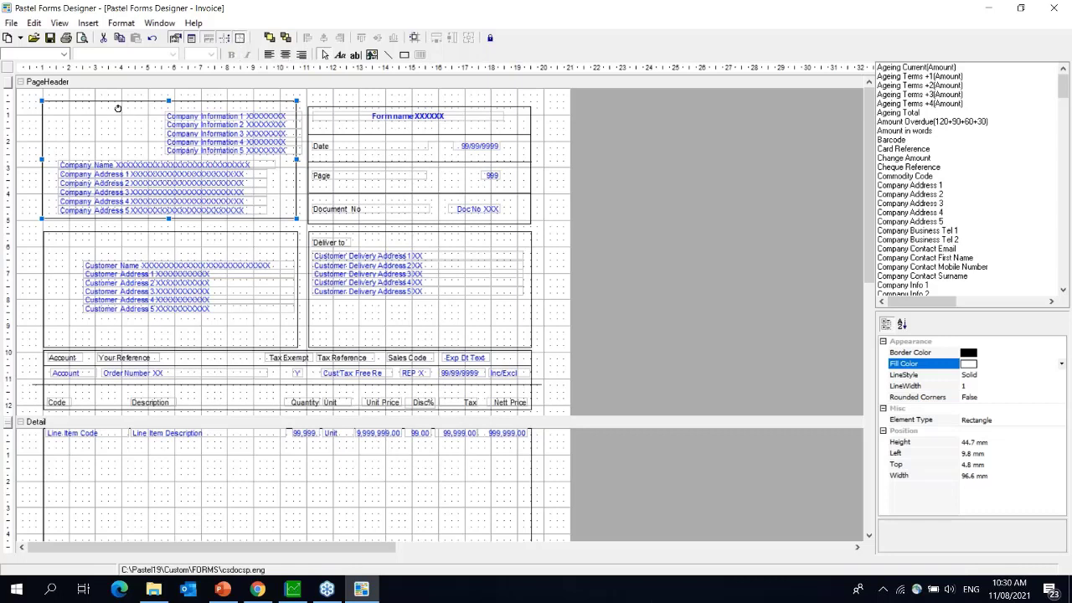
mouse_move(117, 104)
mouse_down()
mouse_move(130, 125)
mouse_move(164, 114)
mouse_move(118, 112)
mouse_up()
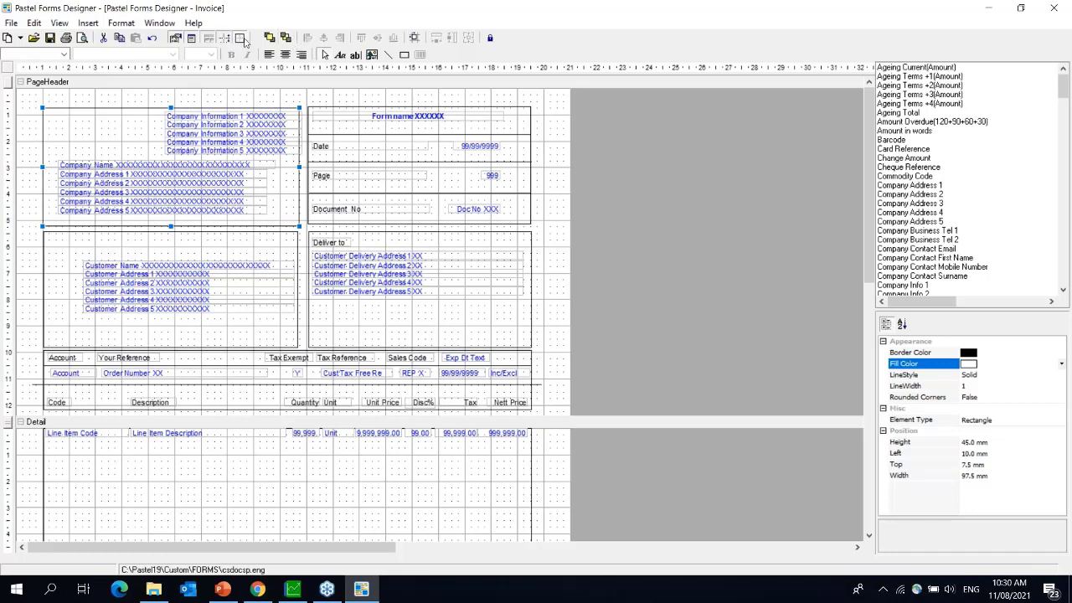
mouse_move(84, 142)
mouse_down()
mouse_move(72, 126)
mouse_move(93, 105)
mouse_move(156, 125)
mouse_move(83, 144)
mouse_up()
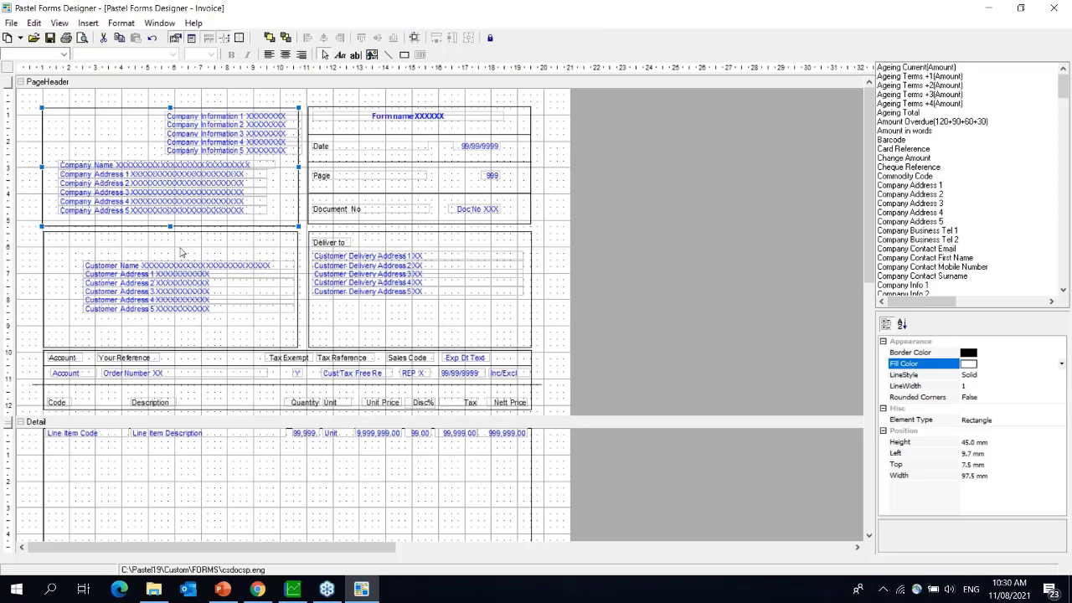
- Align the company-details box's left edge with the customer box using Align Lefts
shift+click(60, 245)
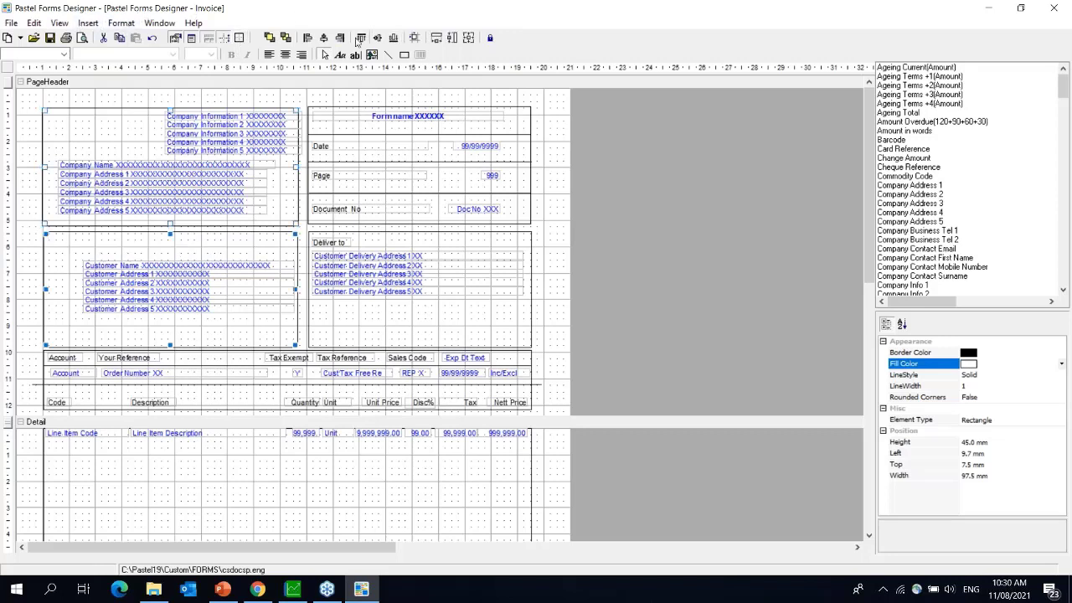
click(308, 39)
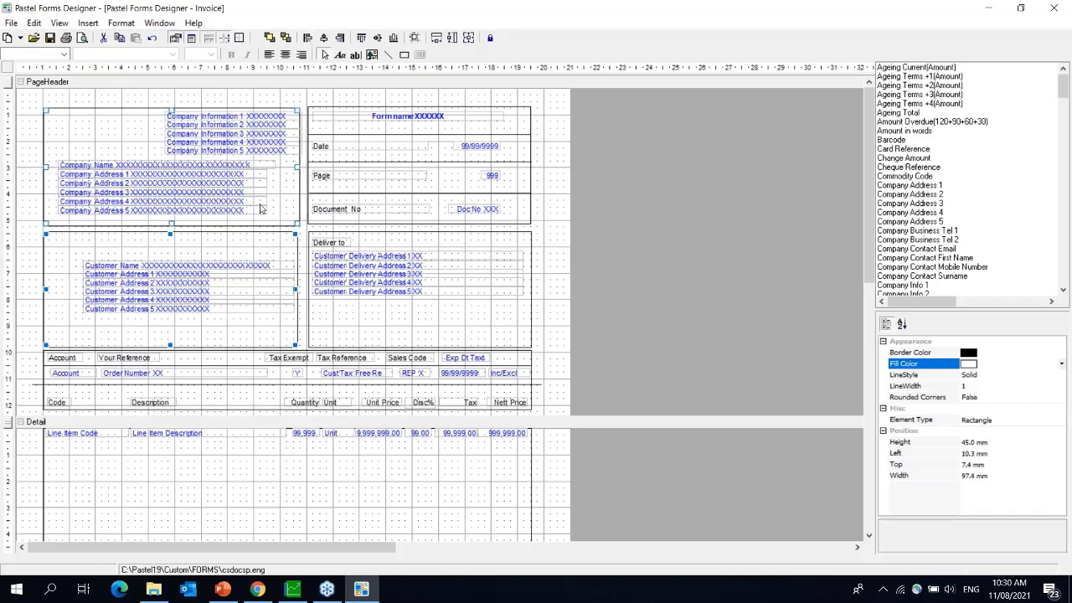
click(122, 23)
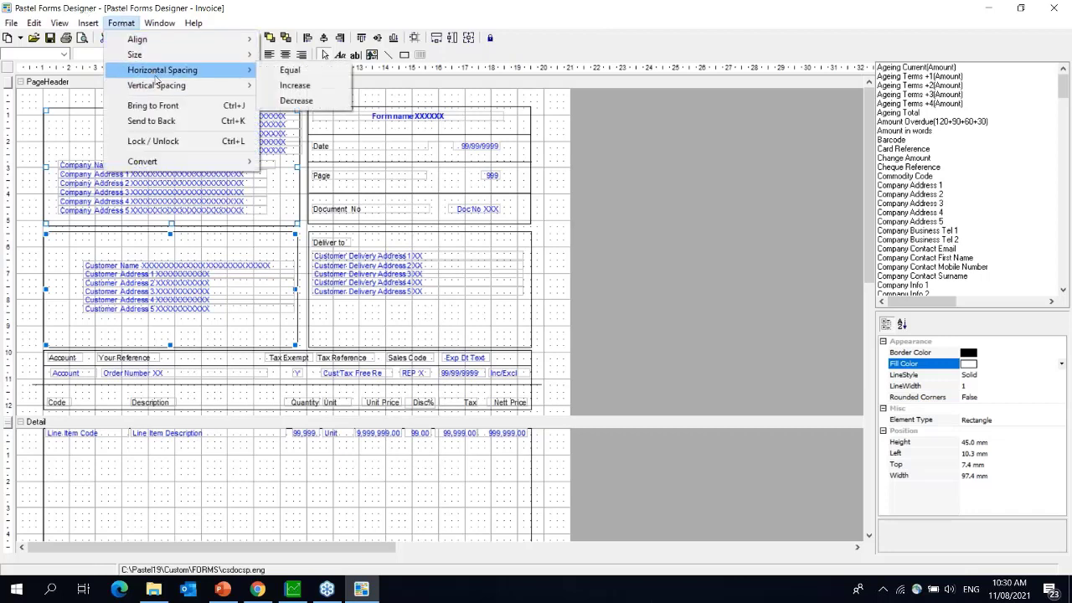
mouse_move(160, 90)
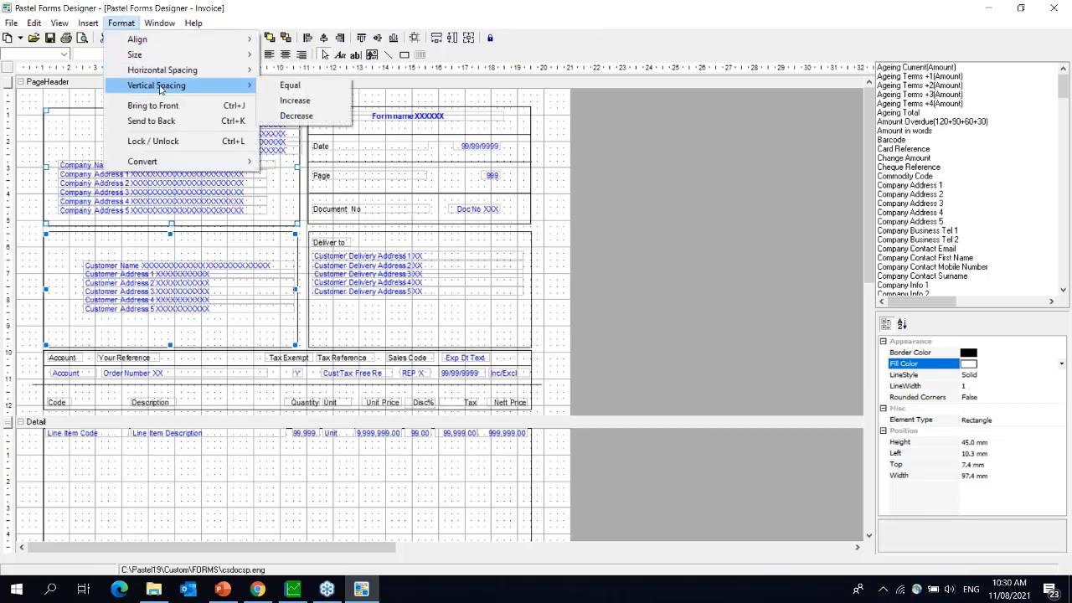
click(607, 175)
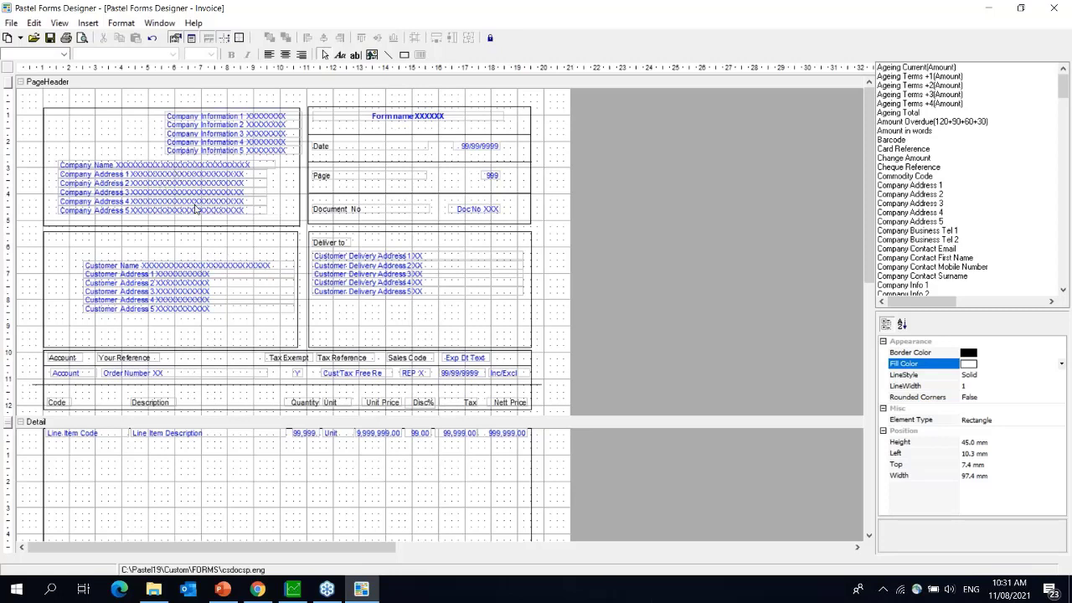
click(157, 168)
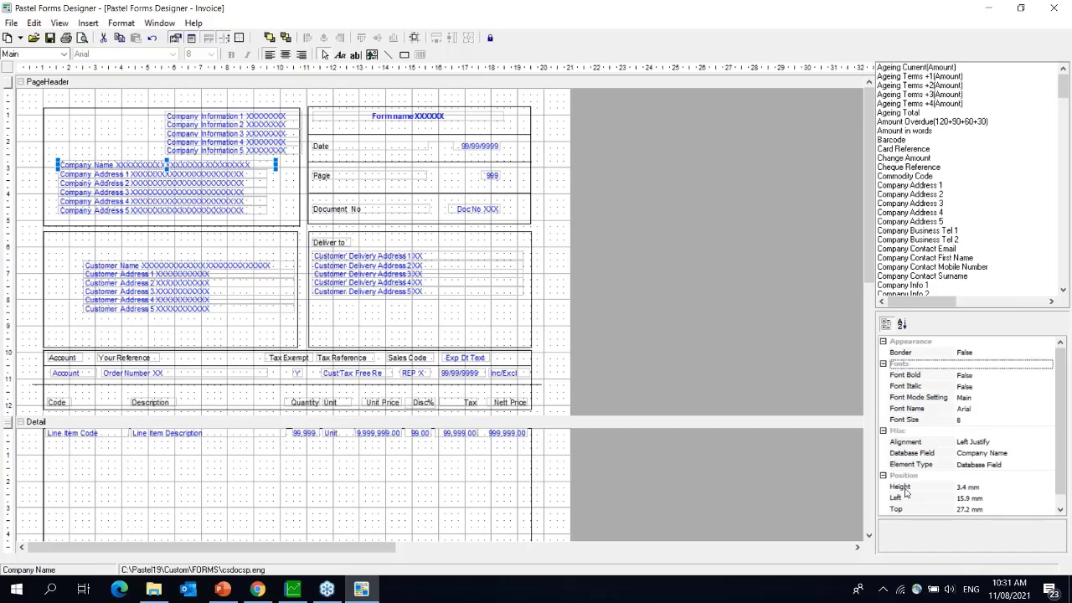
click(969, 488)
click(927, 498)
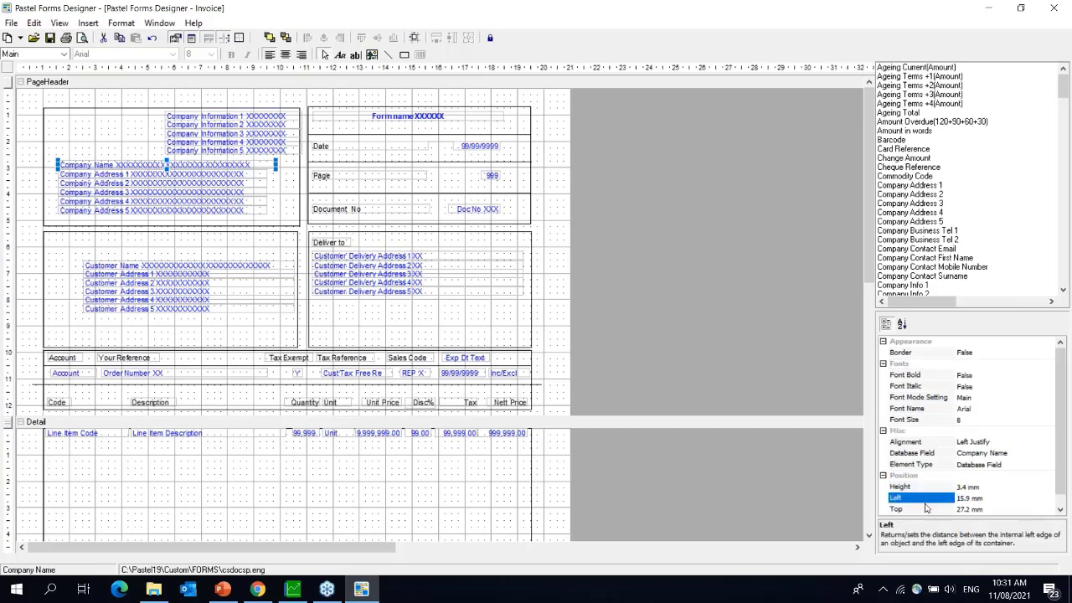
click(921, 510)
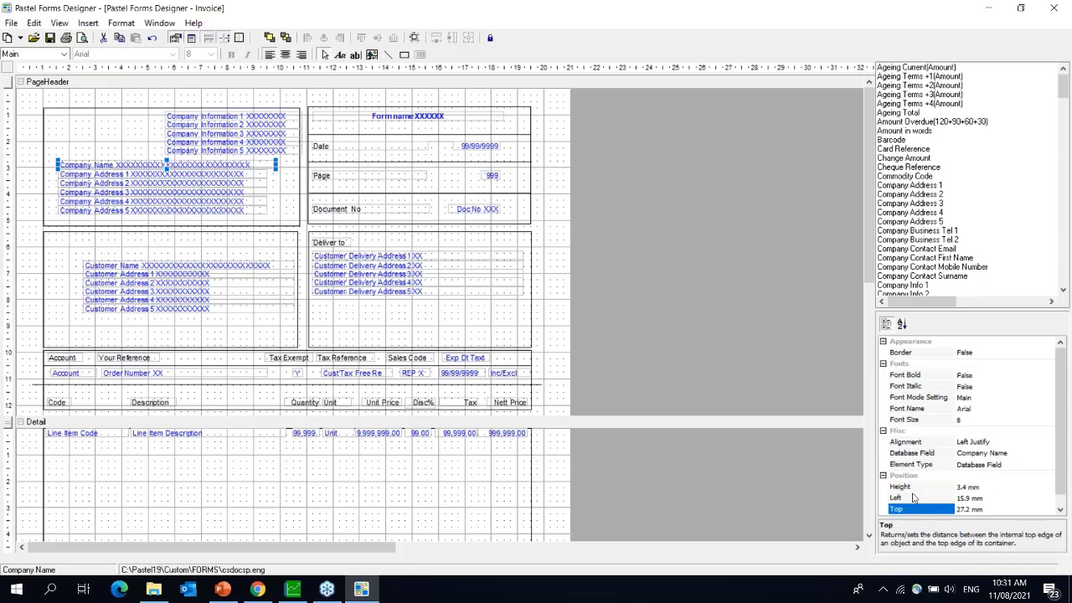
click(915, 498)
click(913, 487)
click(913, 509)
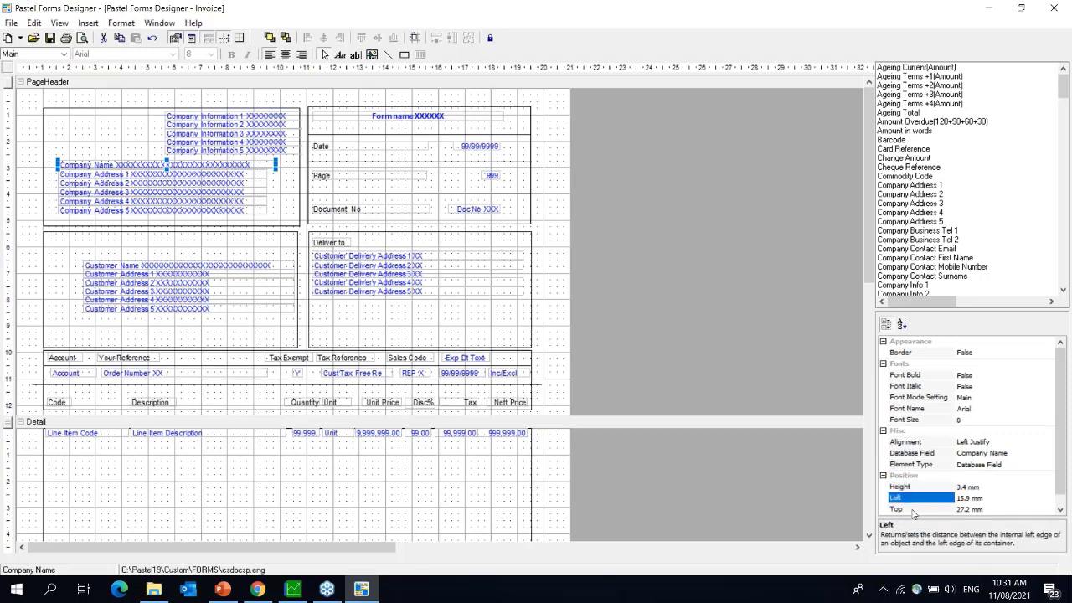
scroll(1061, 430, down, 1)
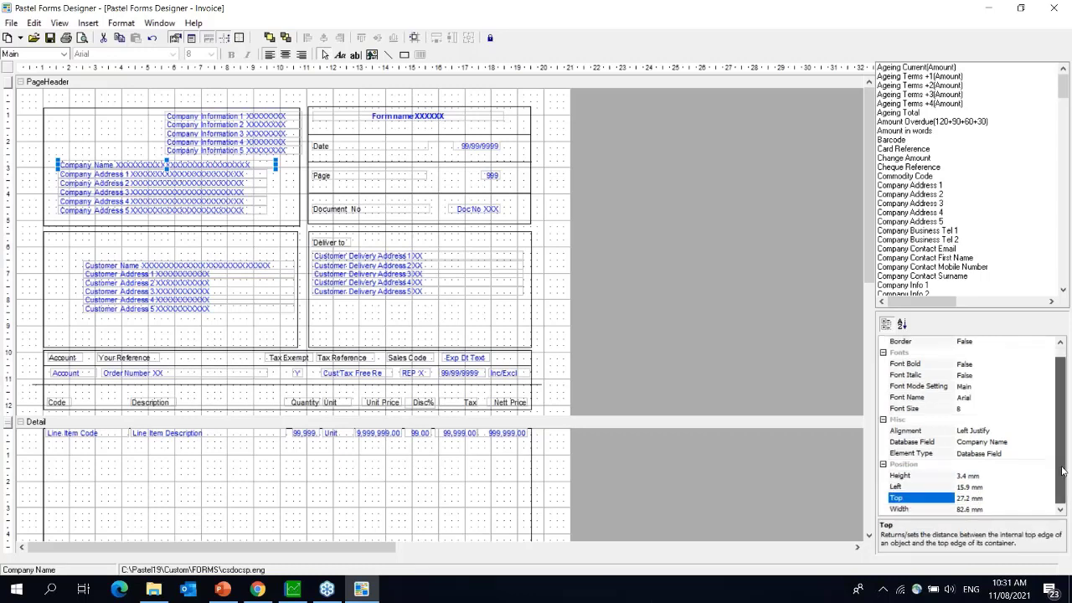
click(909, 510)
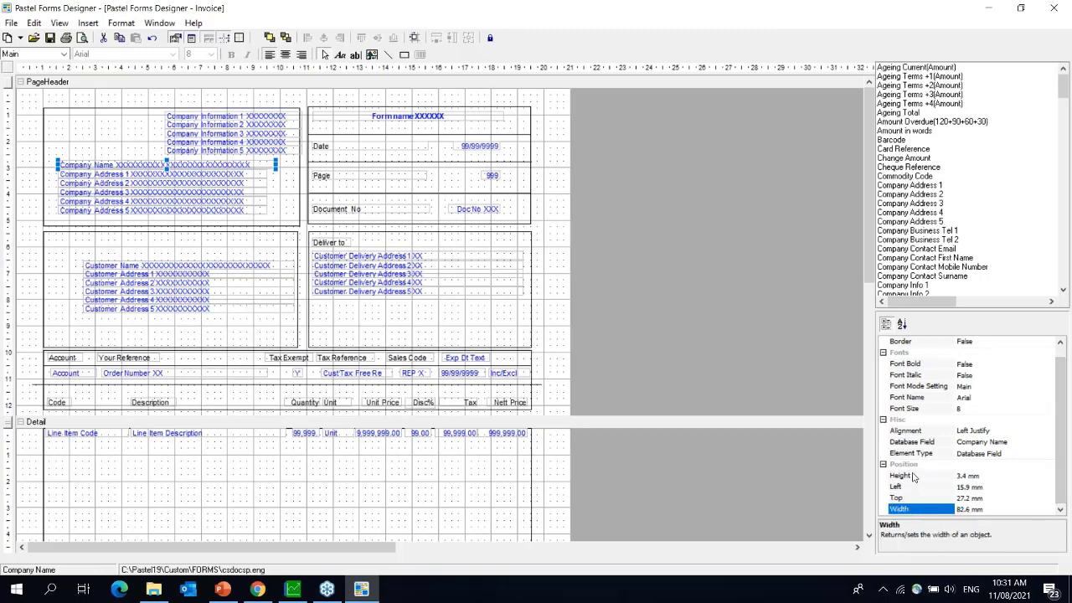
click(913, 476)
click(915, 509)
click(928, 478)
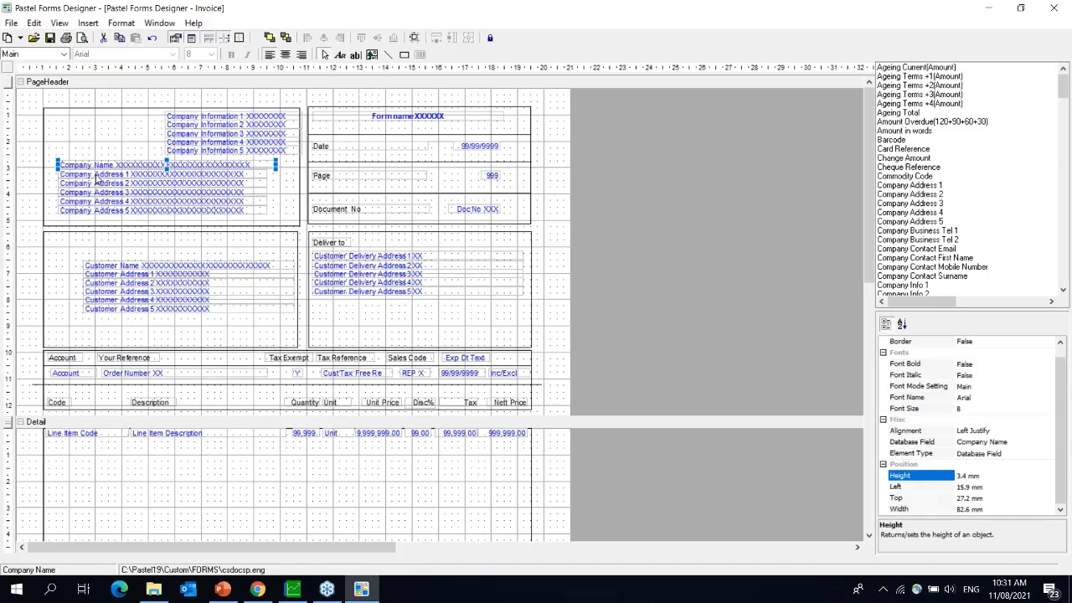
click(96, 176)
click(97, 184)
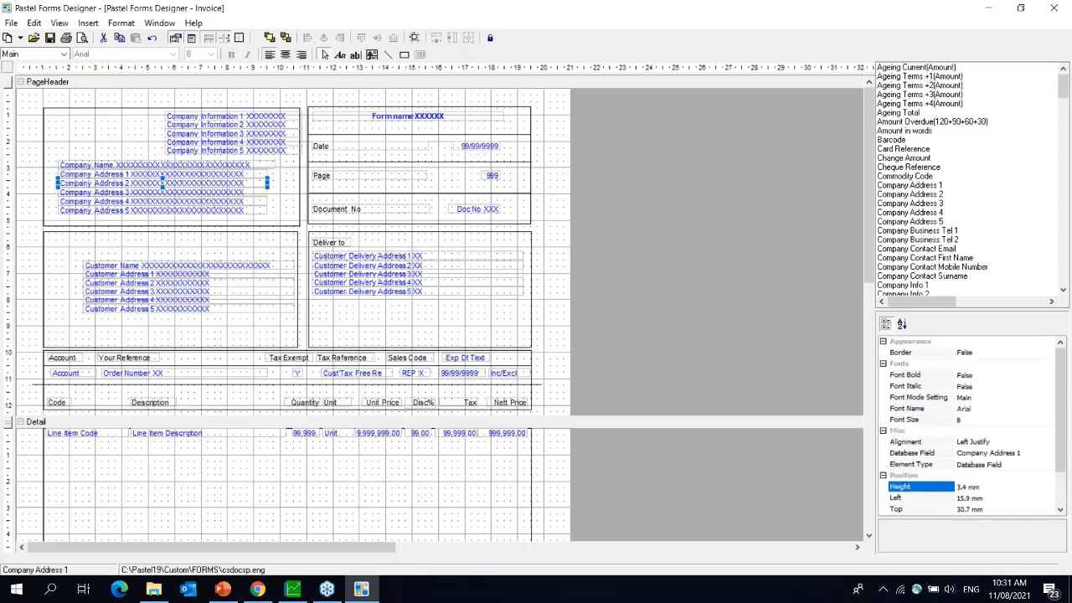
click(97, 192)
click(98, 202)
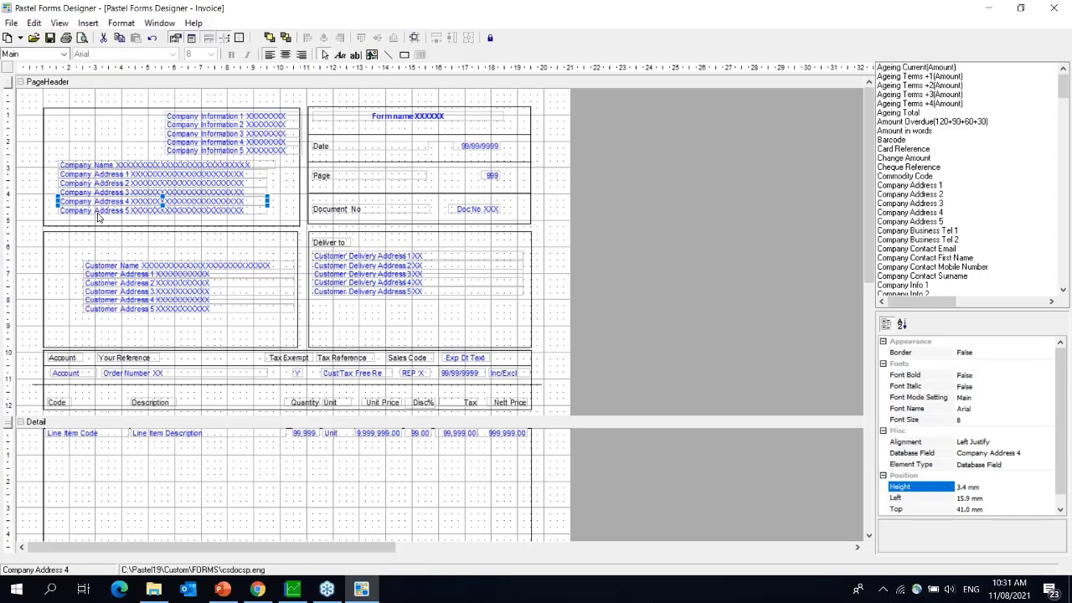
click(97, 211)
click(88, 23)
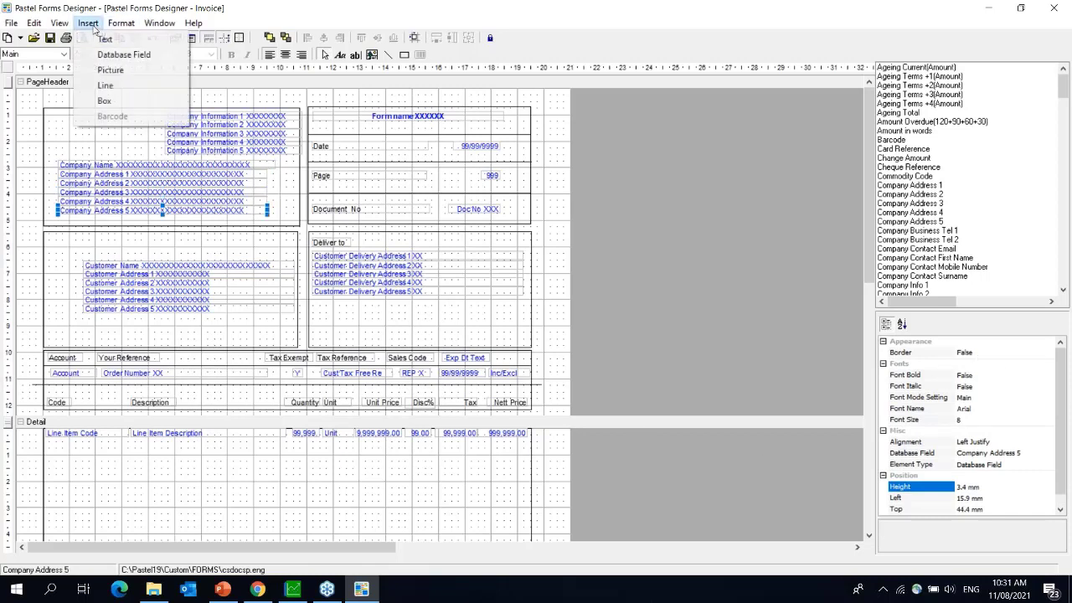
- Draw a 43.7 × 17.7 mm picture frame at the header's top-left, above the company name
click(100, 37)
drag(47, 110, 162, 155)
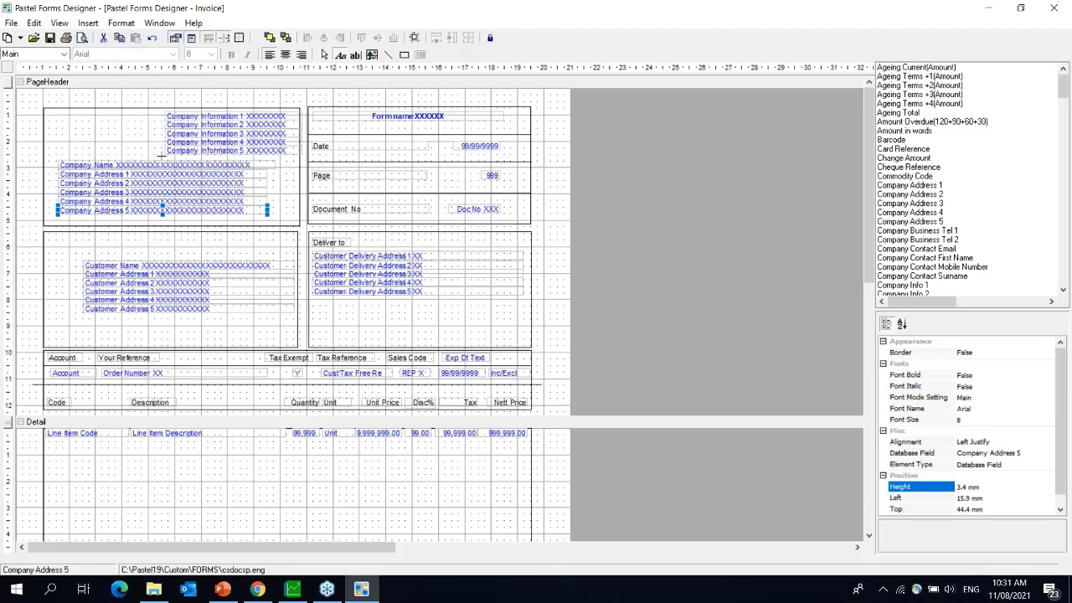
click(97, 101)
click(88, 22)
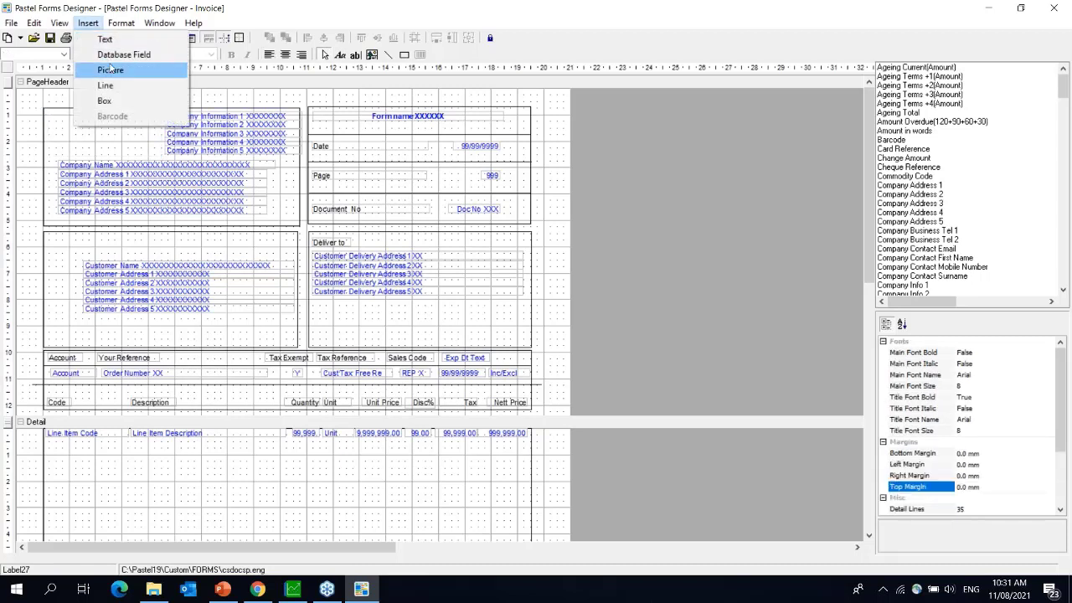
click(111, 70)
drag(45, 109, 162, 157)
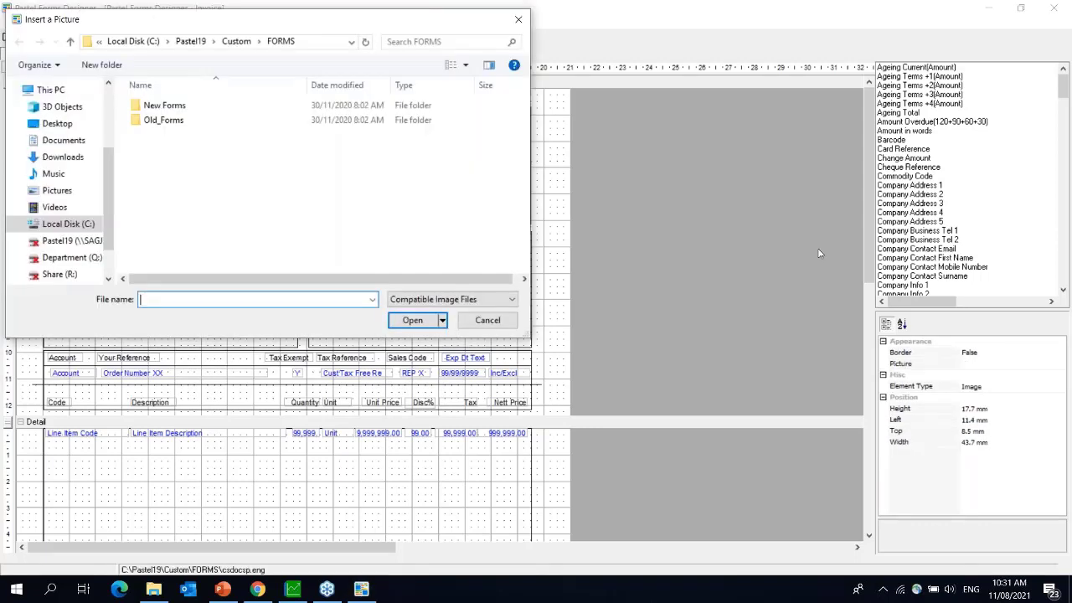
click(518, 23)
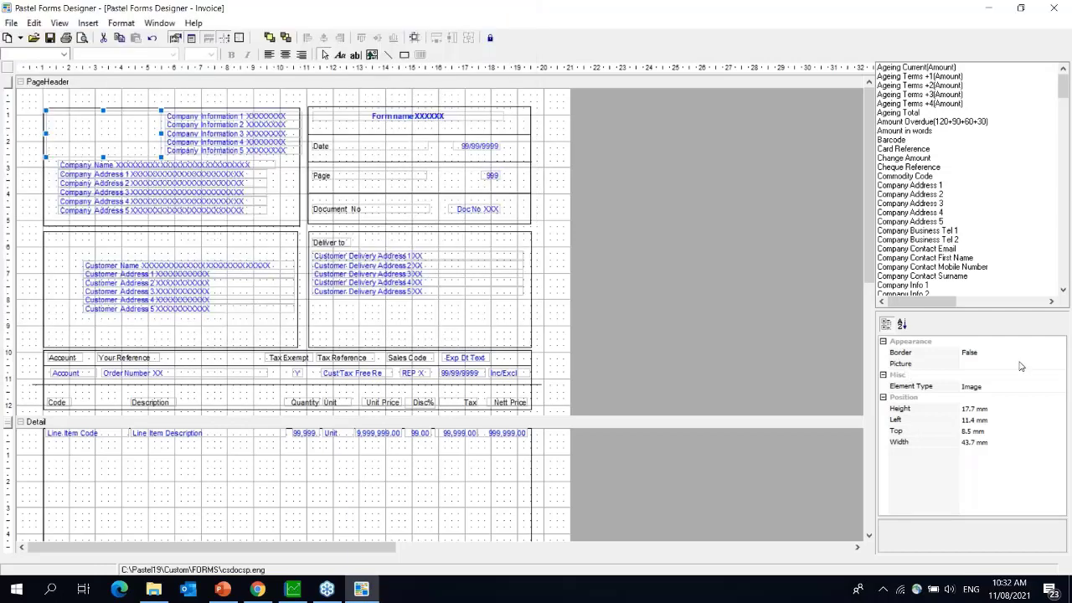
- Try loading front.bmp from the P: drive as the frame's picture; dismiss the invalid-picture warning
click(962, 365)
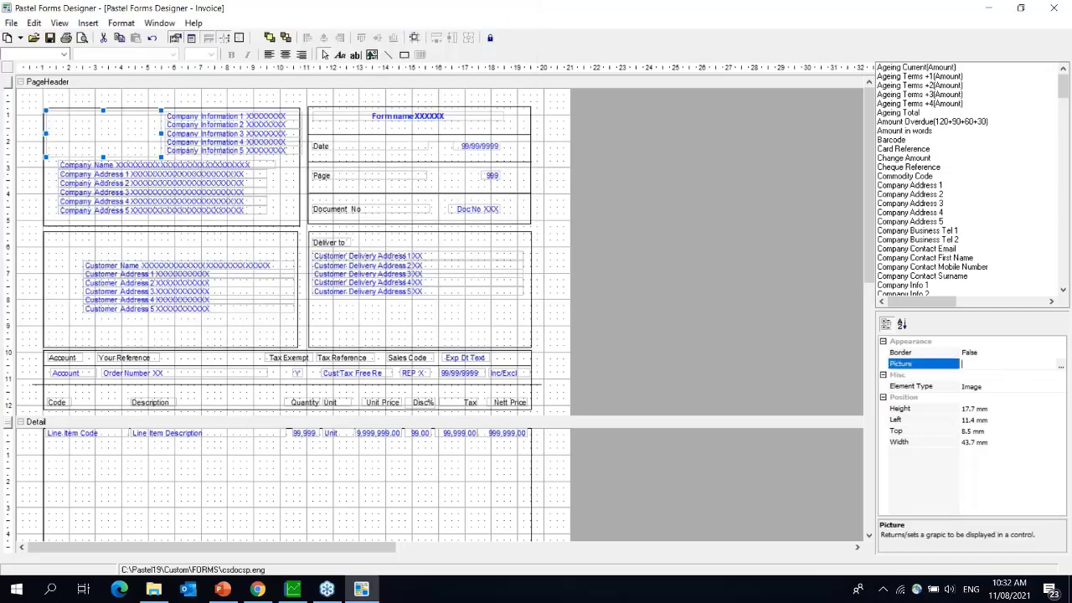
click(1061, 368)
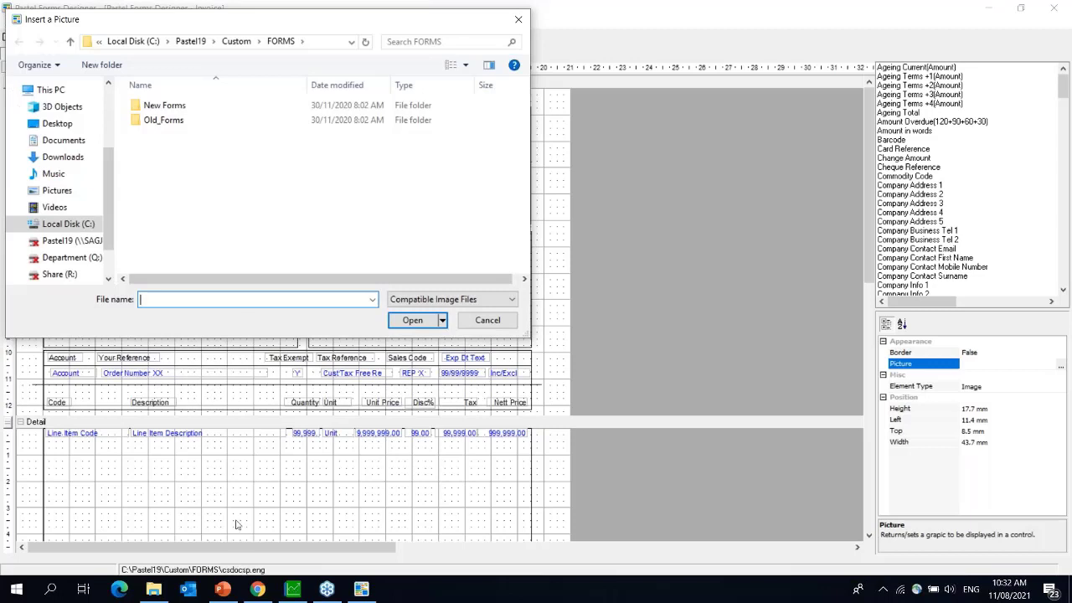
click(67, 240)
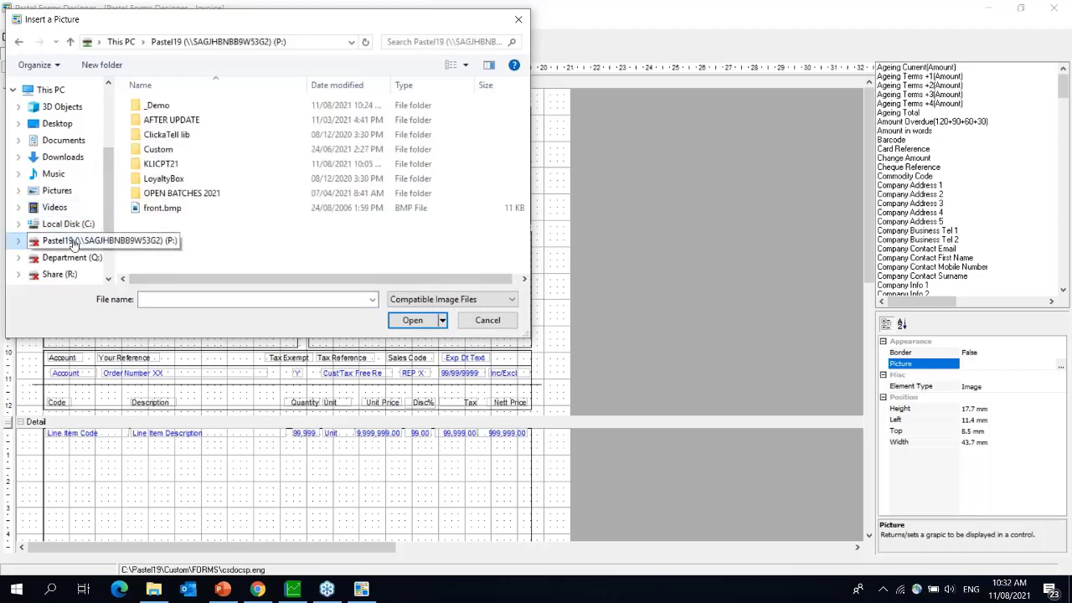
double_click(151, 214)
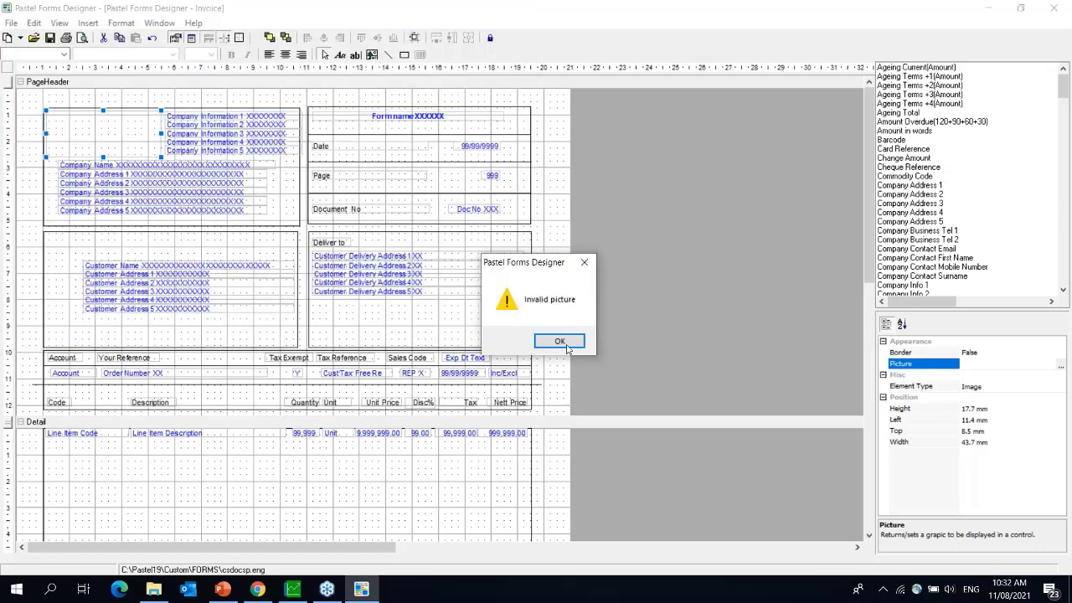
click(563, 342)
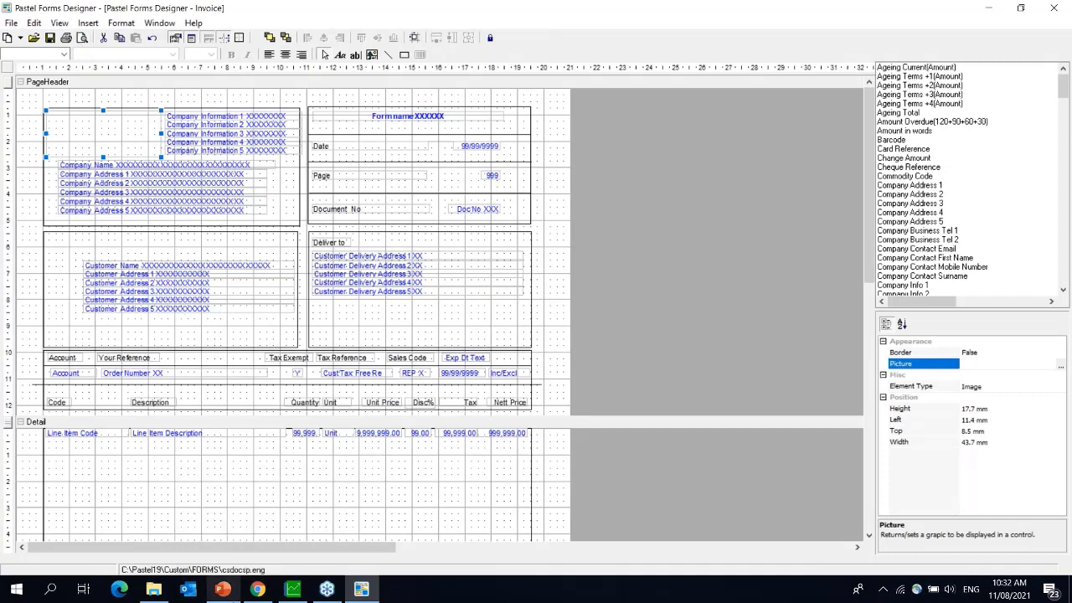
mouse_move(267, 592)
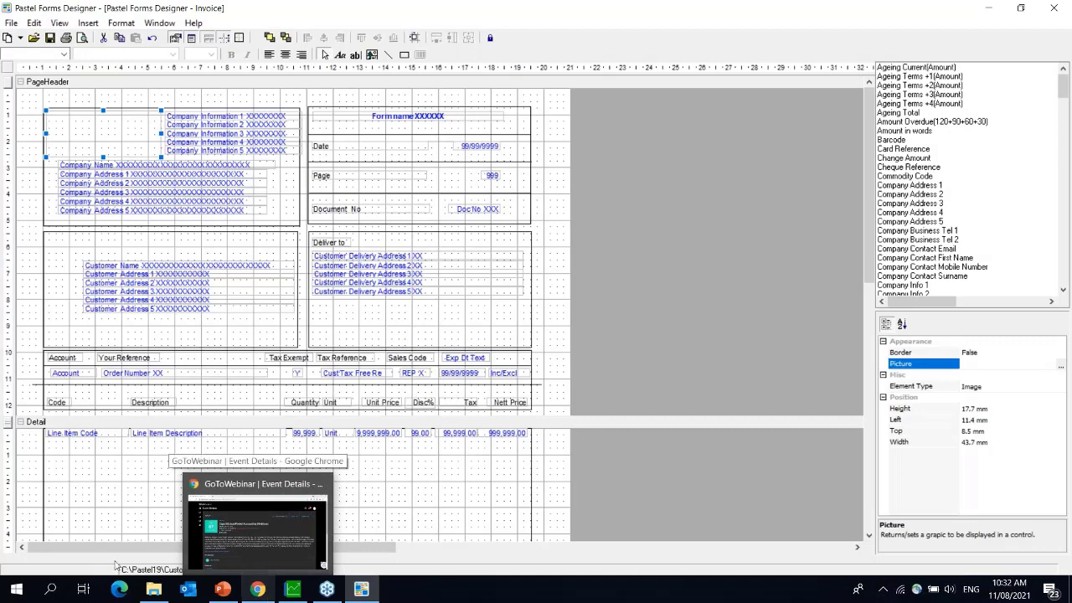
- Copy SPA_logo_RGB.PNG from Desktop > PC Backup > Logo's > Gaby logos
click(154, 593)
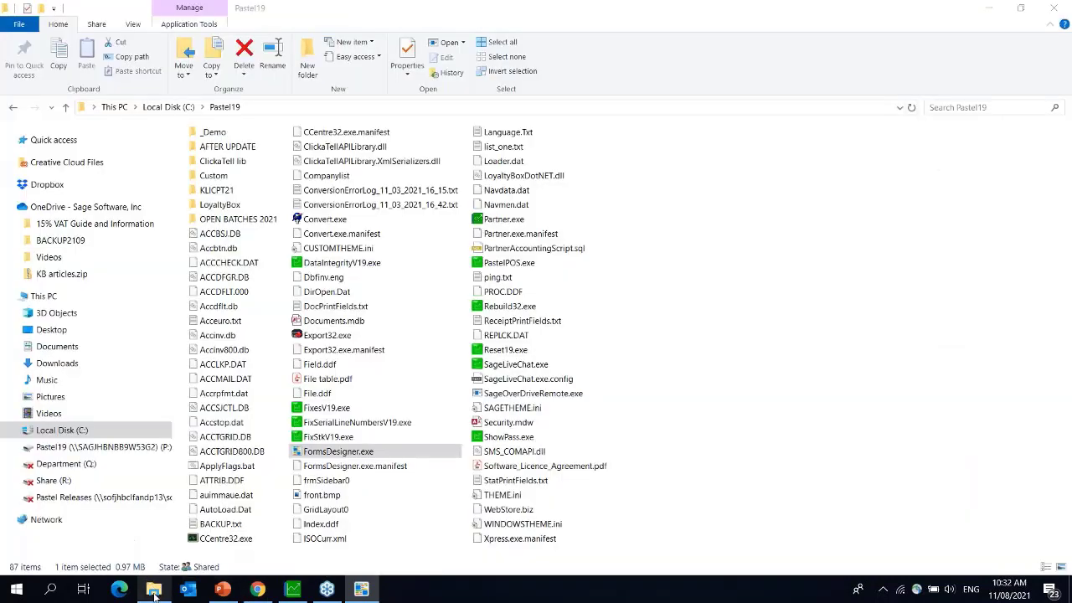
click(70, 335)
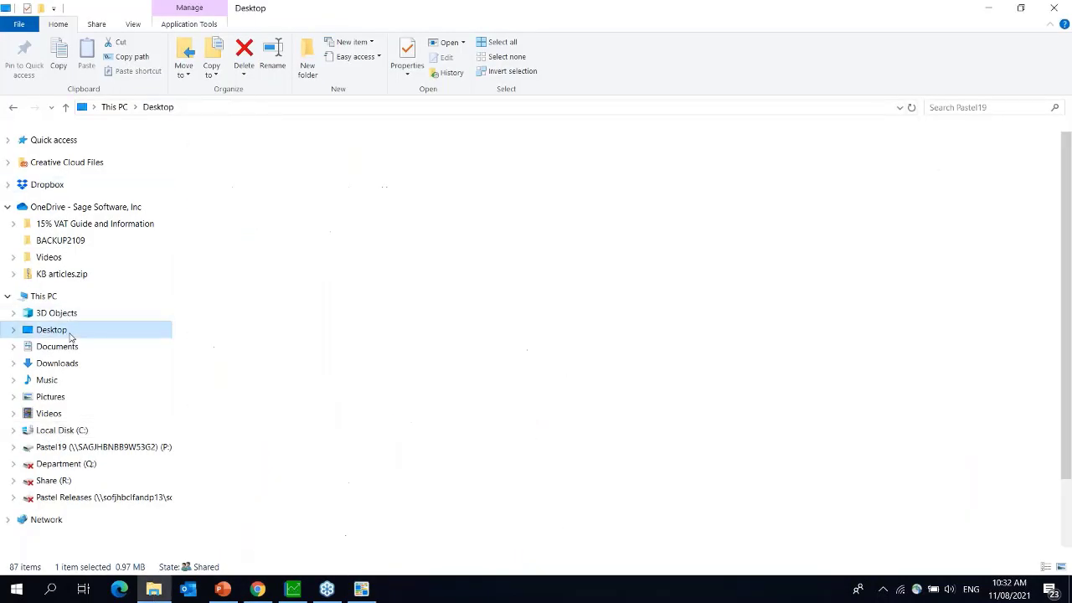
double_click(216, 195)
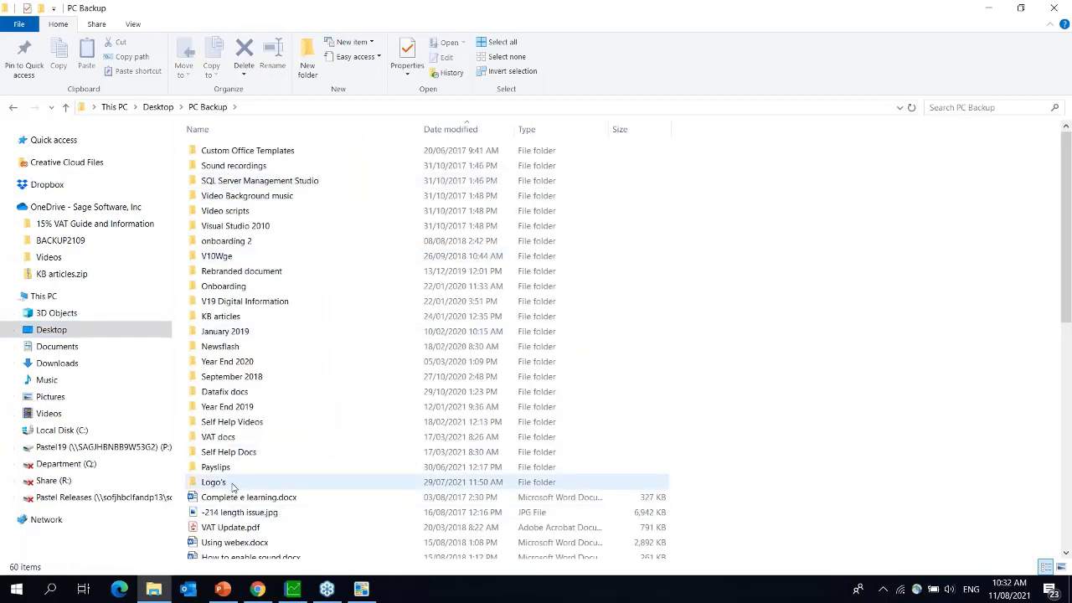
double_click(233, 484)
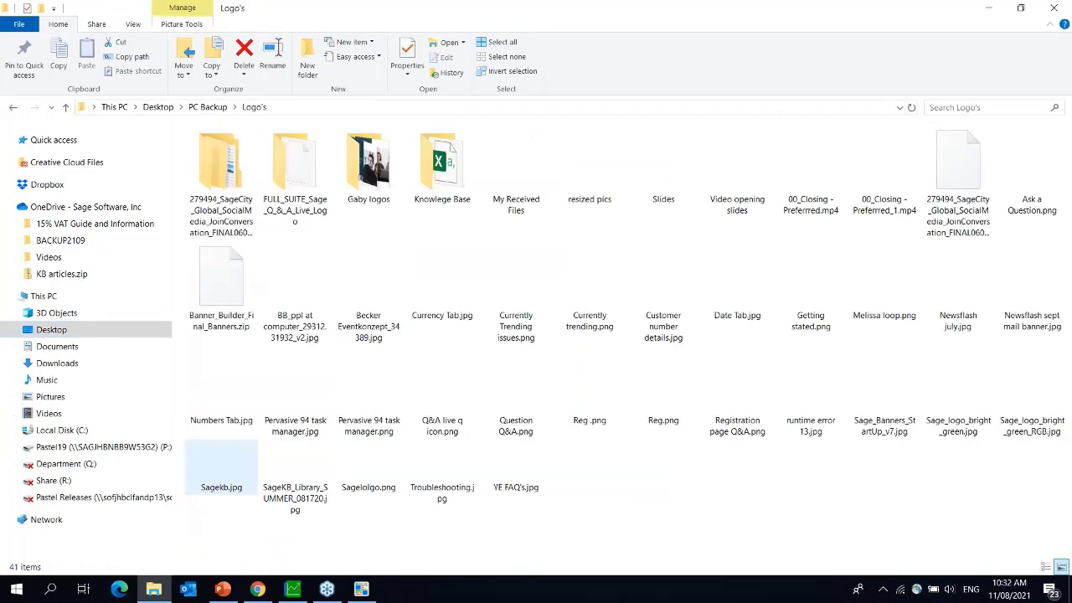
double_click(352, 170)
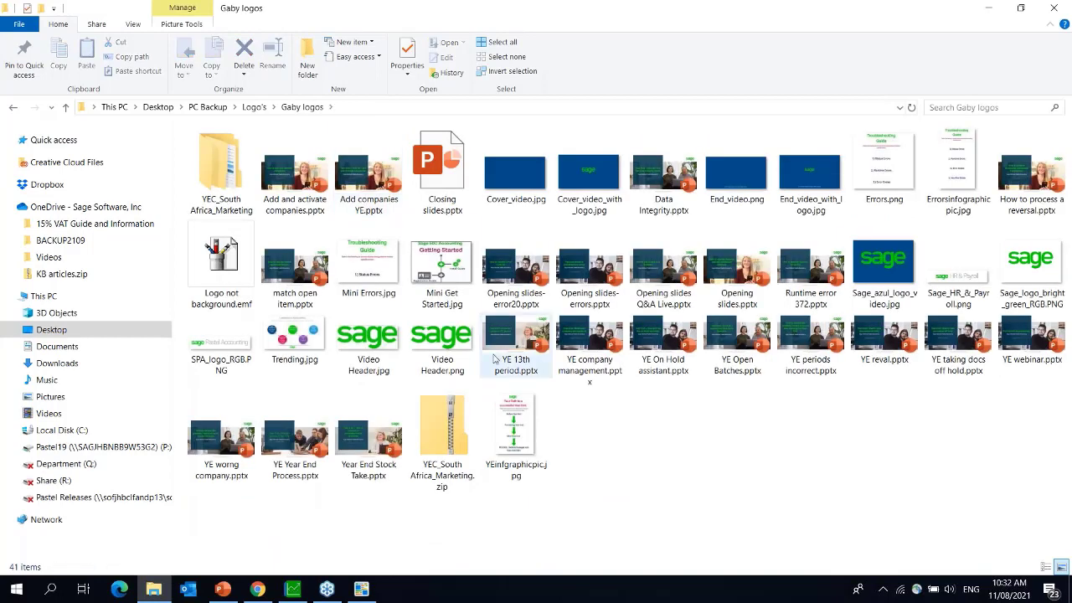
click(379, 347)
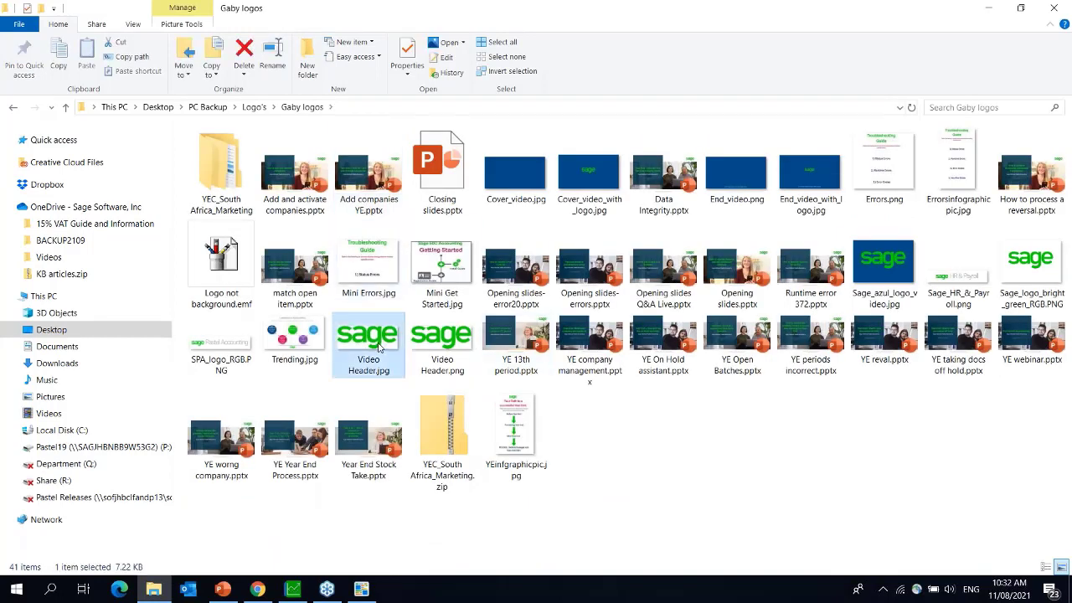
click(225, 342)
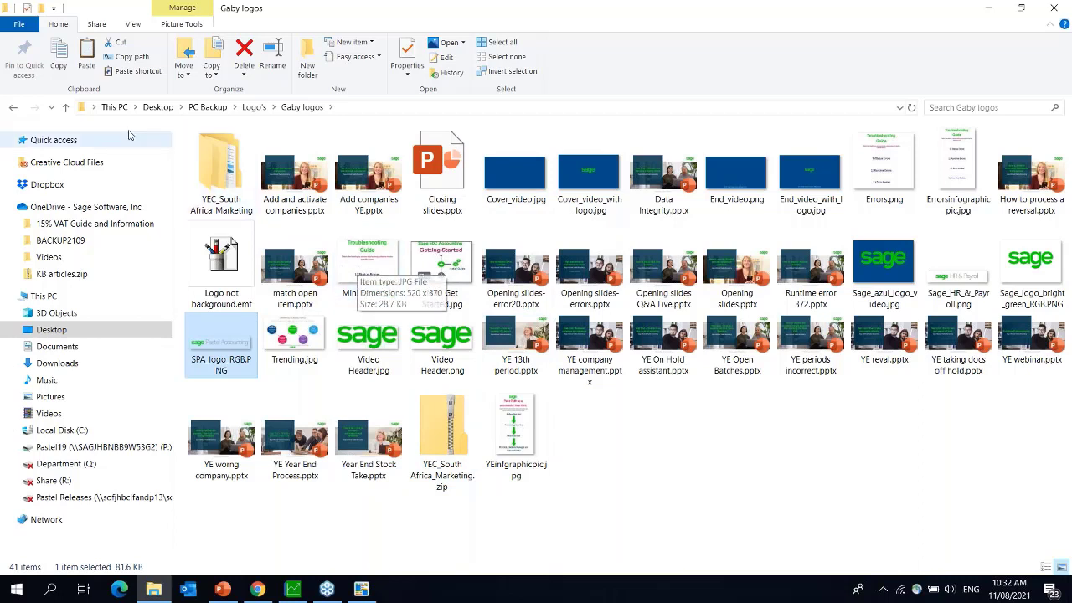
- Paste SPA_logo_RGB.PNG into the C:\Pastel19 folder
click(67, 431)
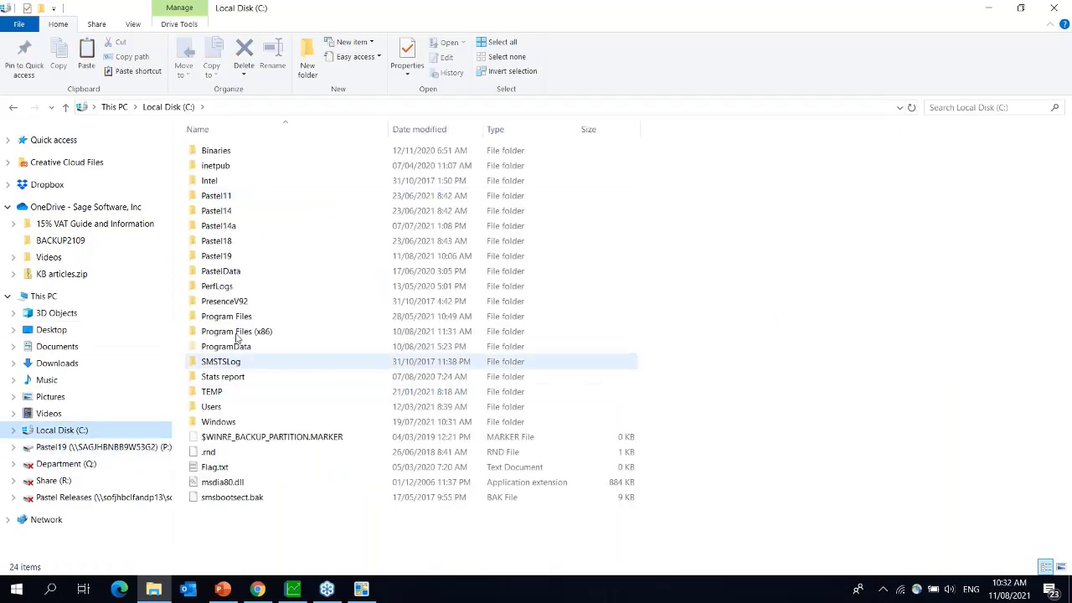
click(239, 258)
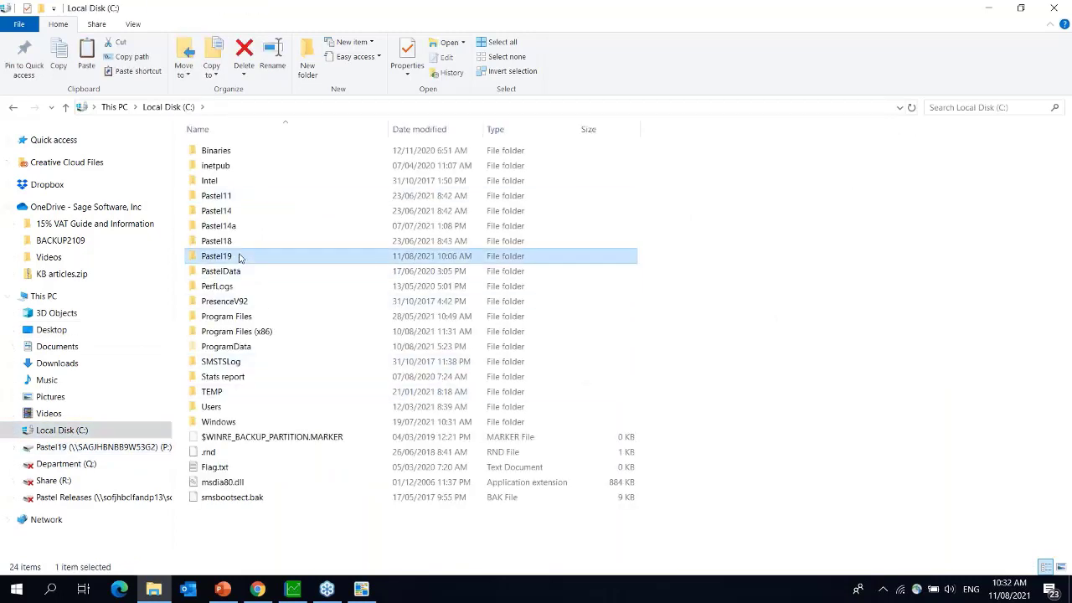
double_click(239, 258)
right_click(718, 391)
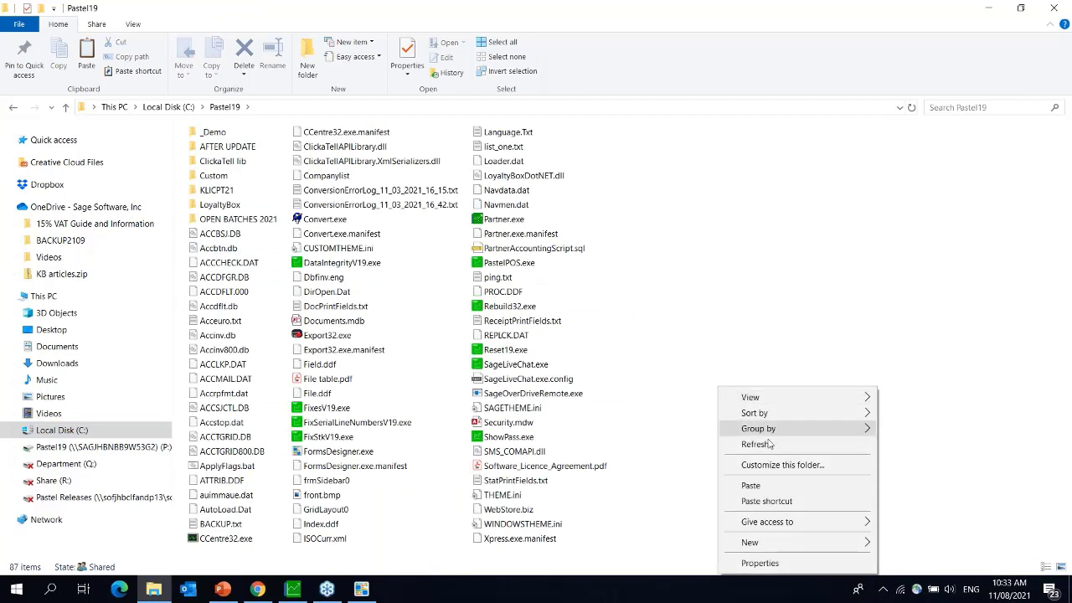
click(751, 486)
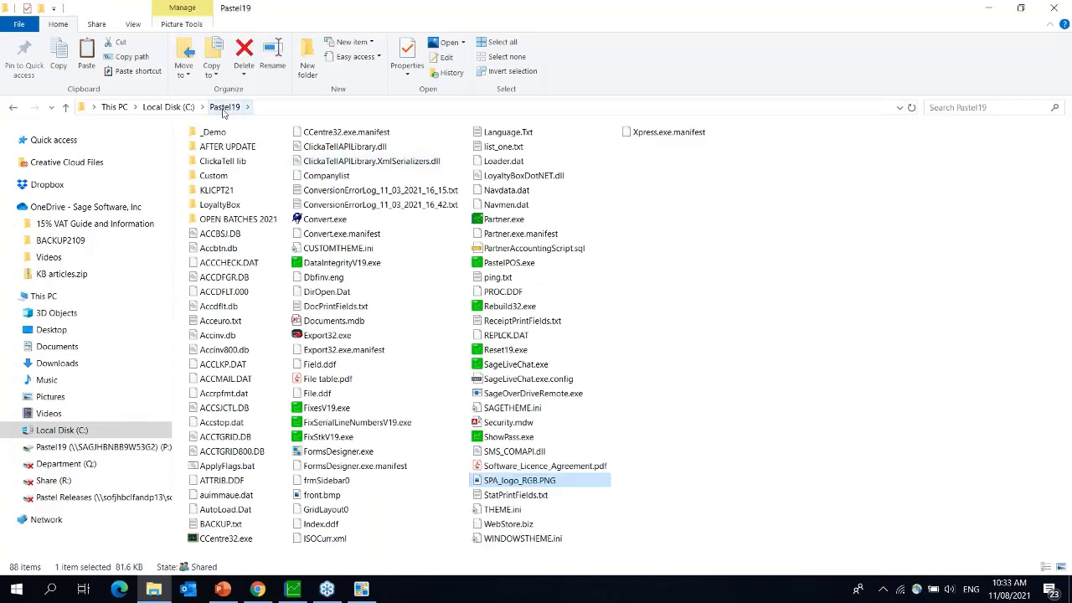
click(370, 595)
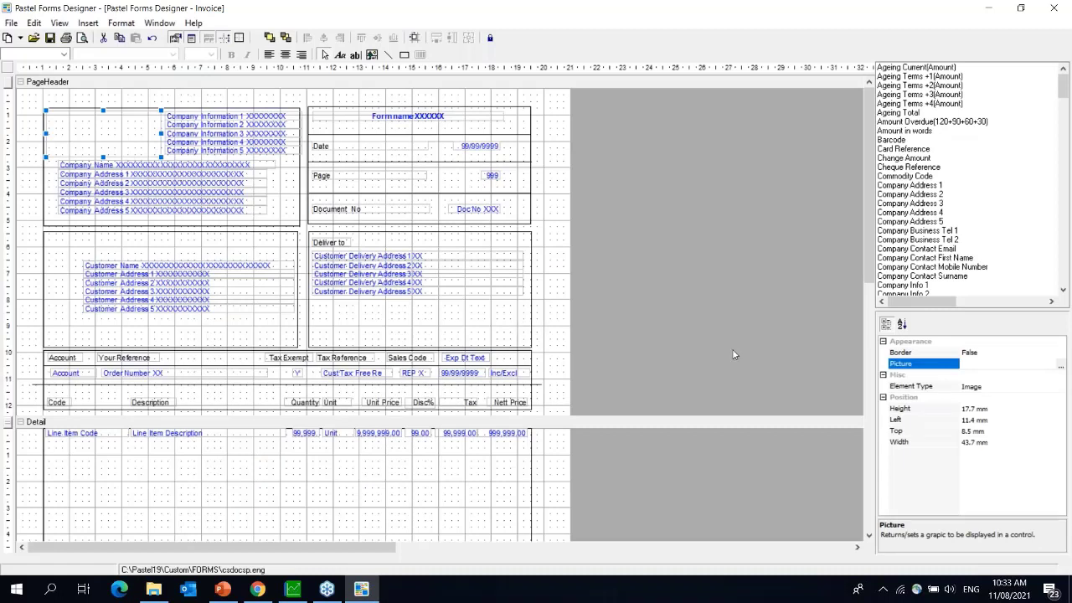
- Browse the picture dialog to C:\Pastel19 and filter to Bitmaps (*.bmp), listing only front.bmp
click(1061, 369)
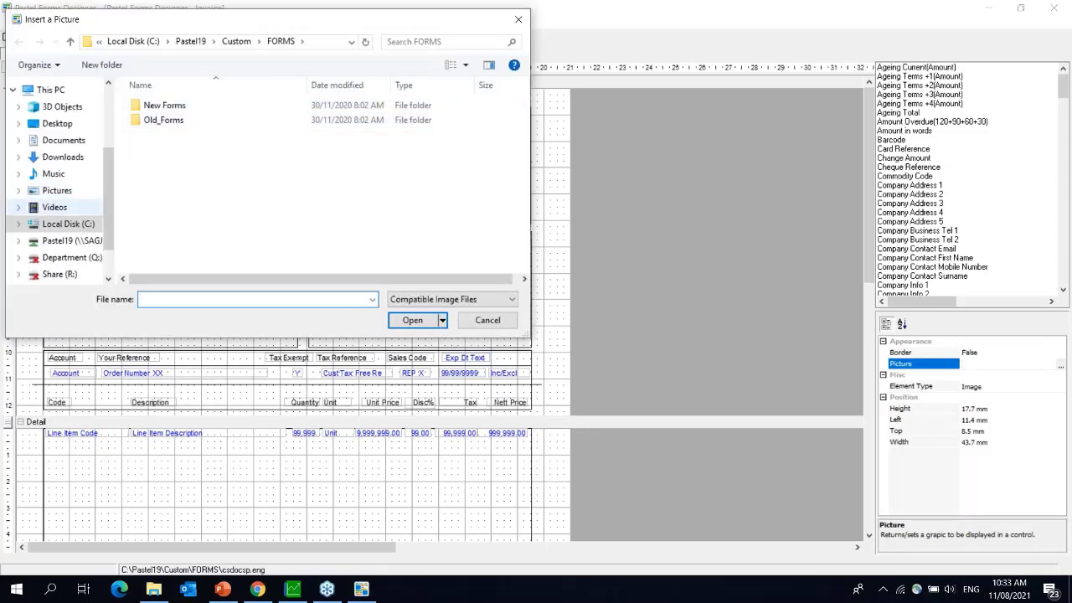
click(71, 241)
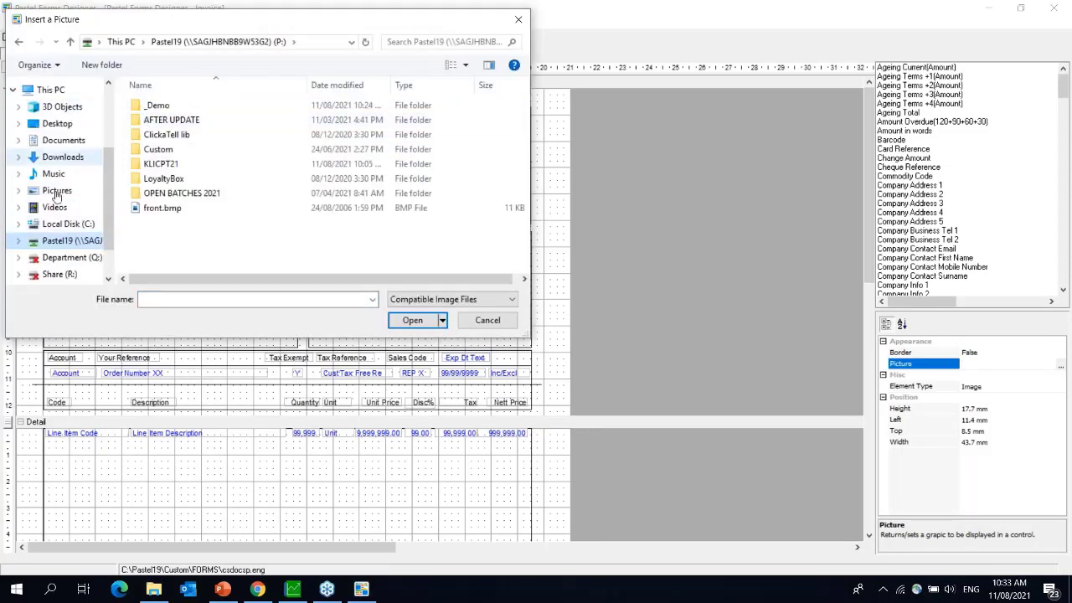
click(58, 224)
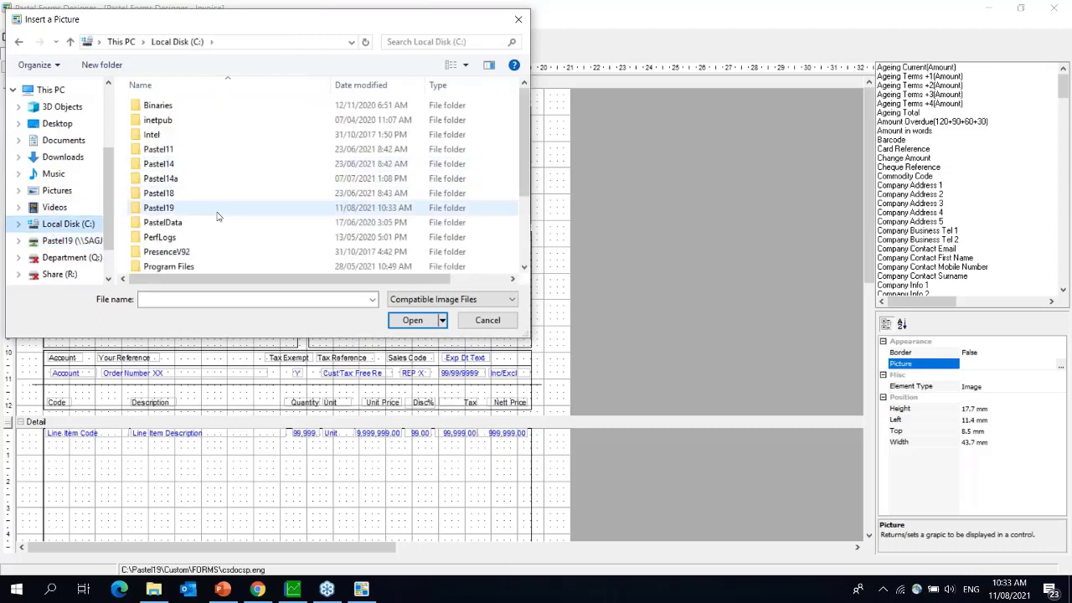
double_click(190, 211)
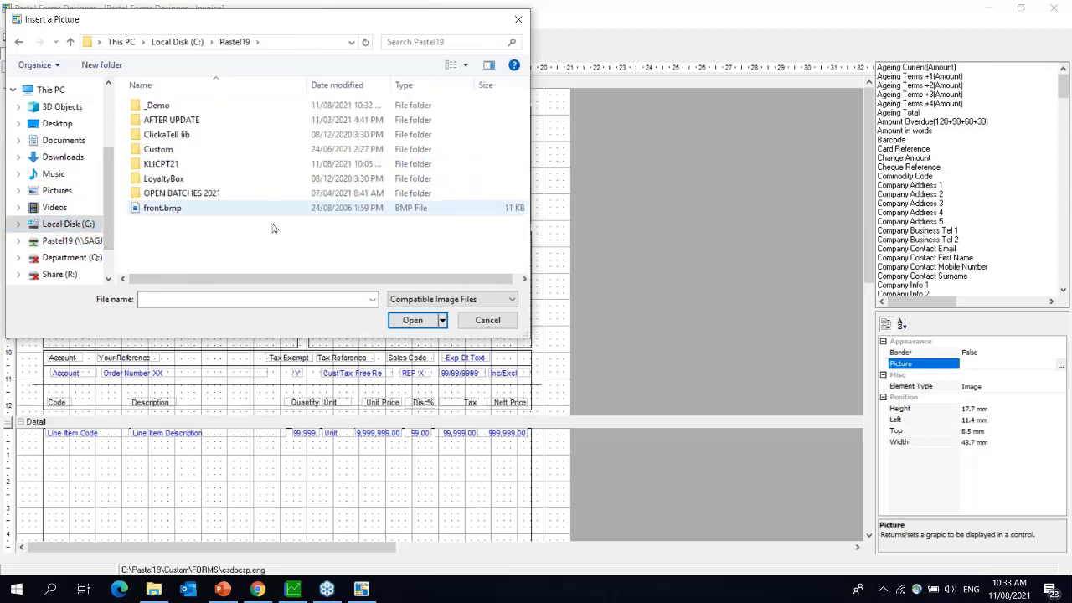
click(449, 300)
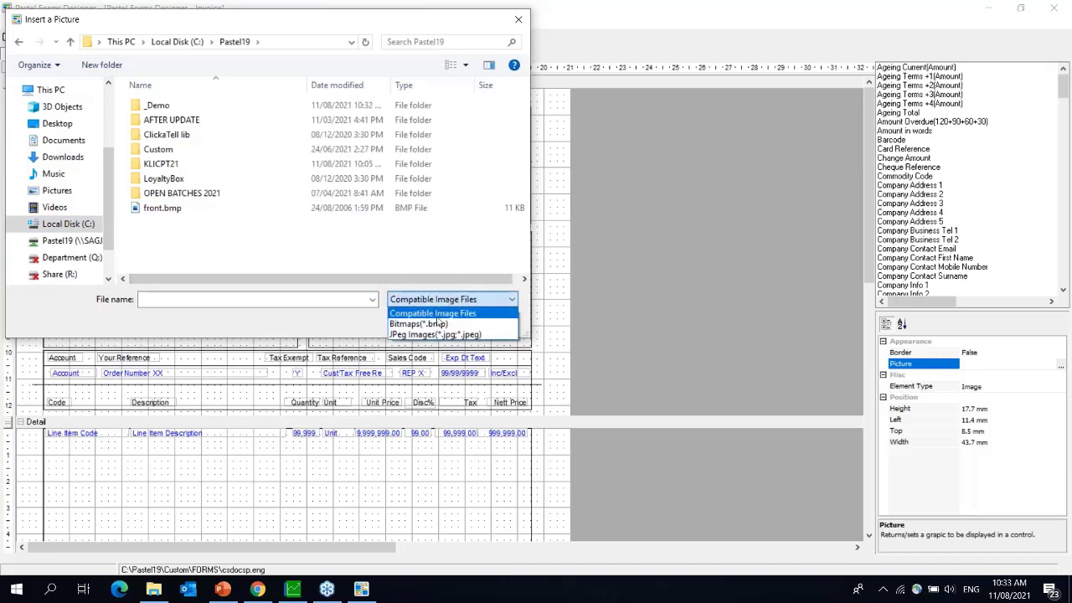
click(435, 334)
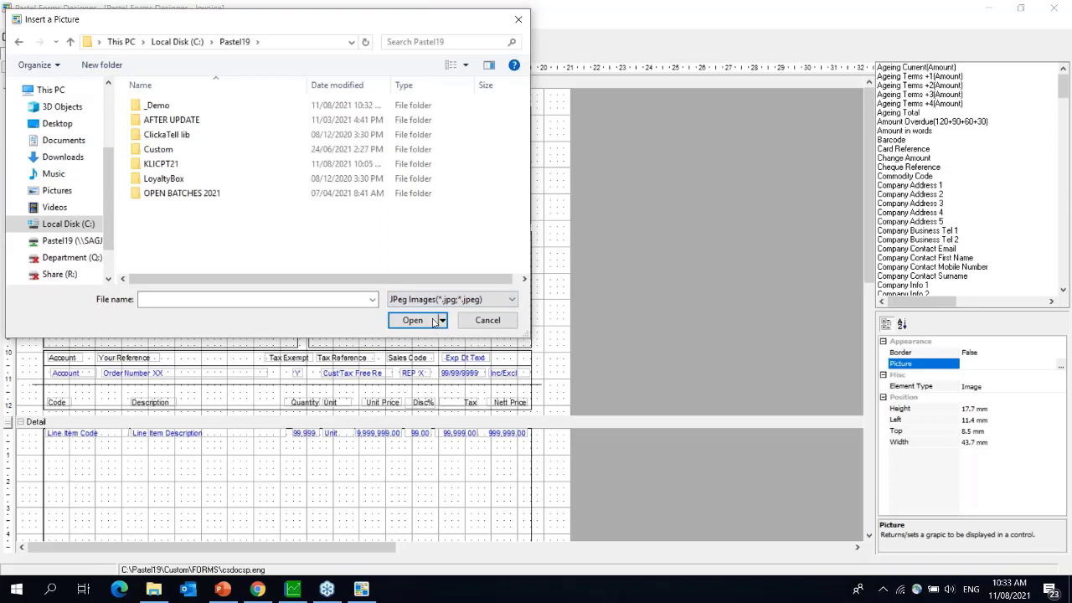
click(434, 300)
click(425, 325)
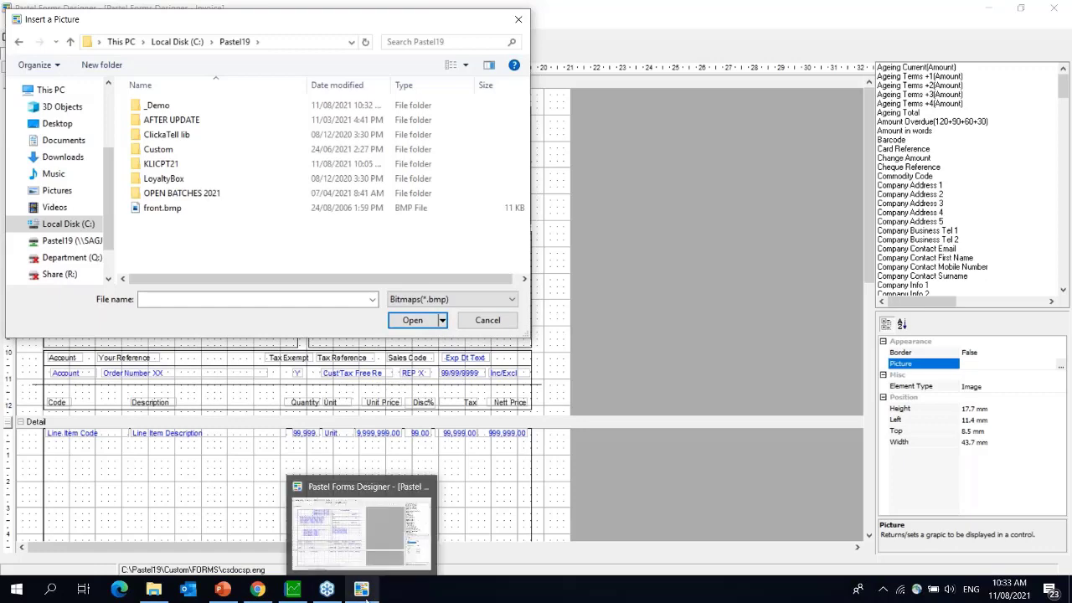
- Open SPA_logo_RGB.PNG from the Pastel19 folder in the Microsoft Photos editor
click(153, 589)
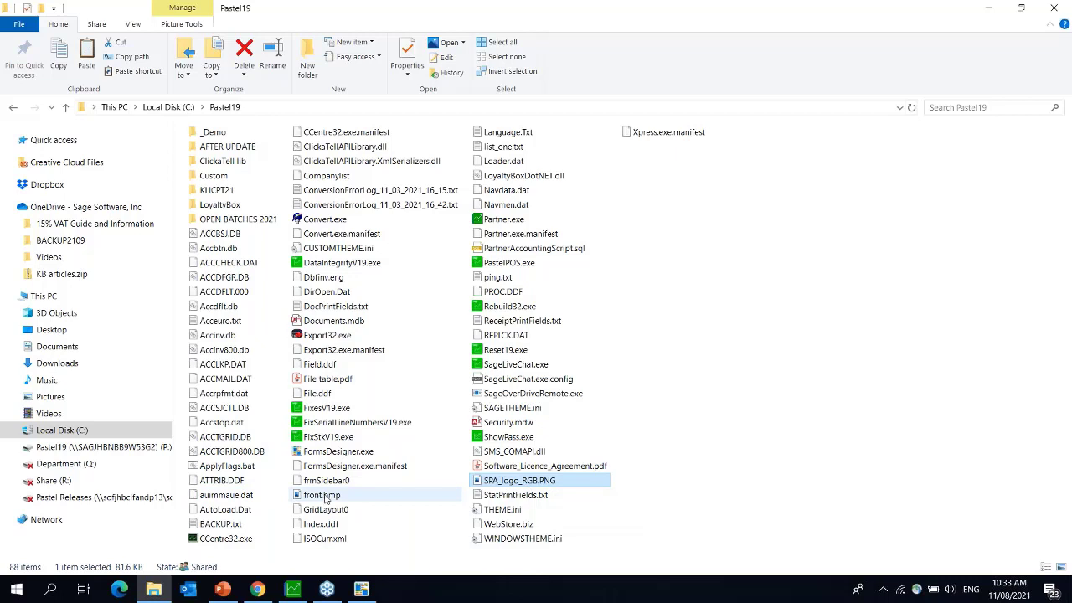
double_click(555, 481)
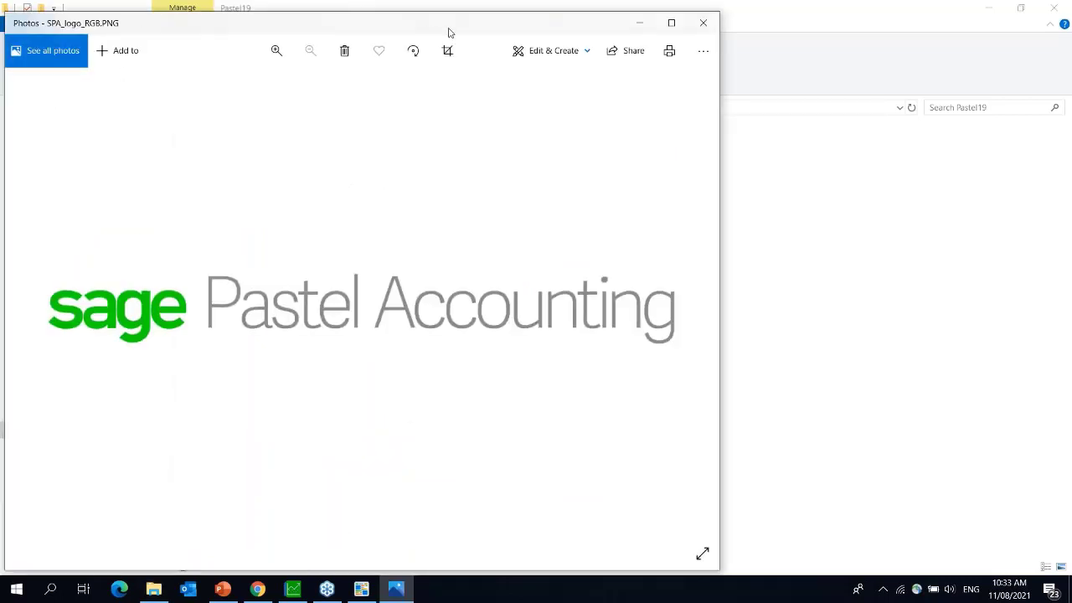
click(696, 54)
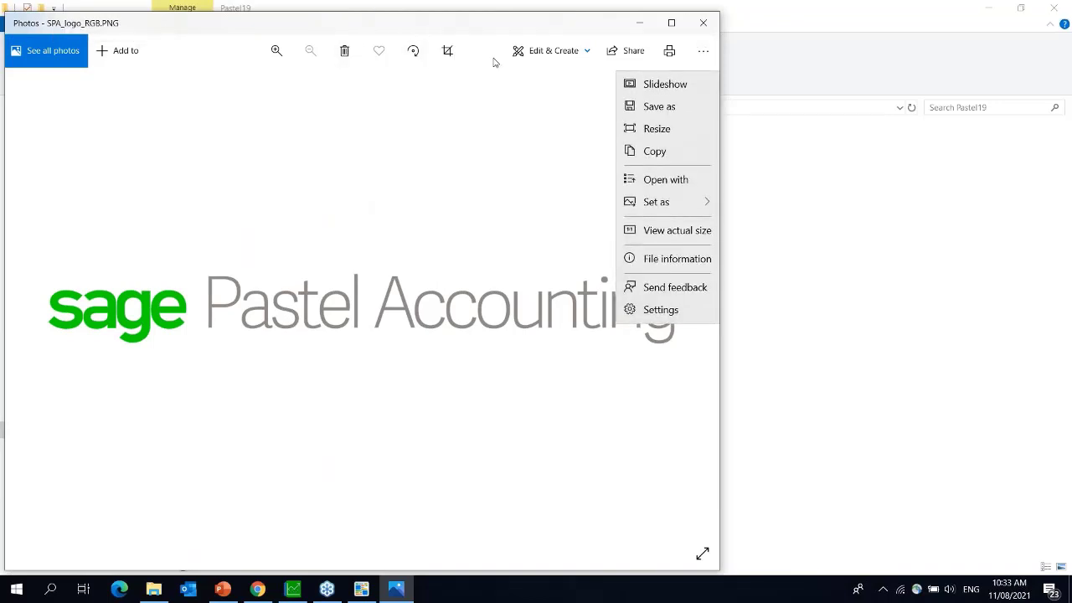
click(539, 52)
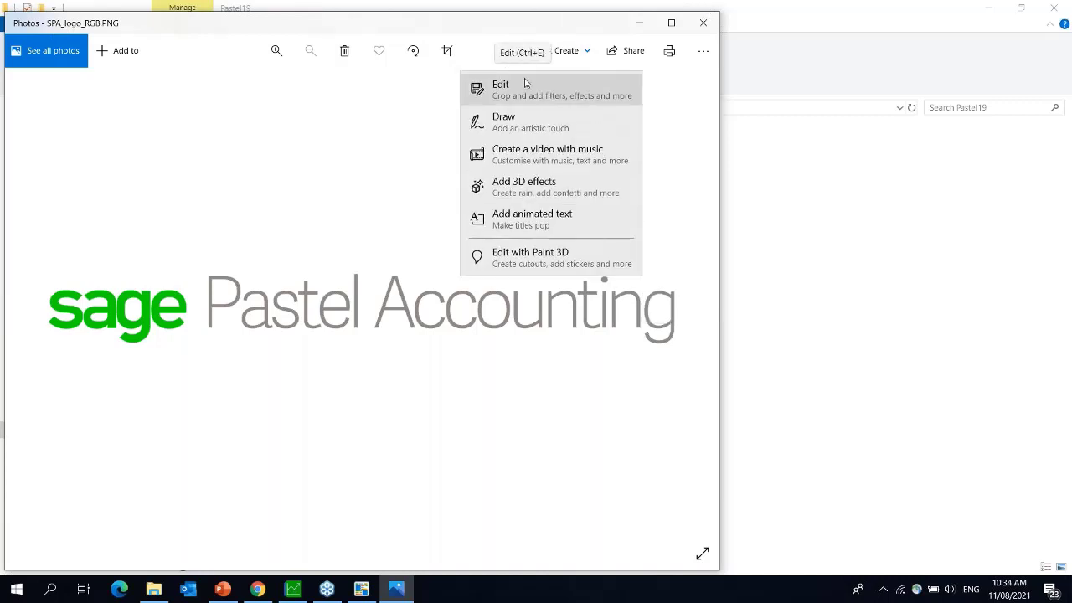
key(ctrl+e)
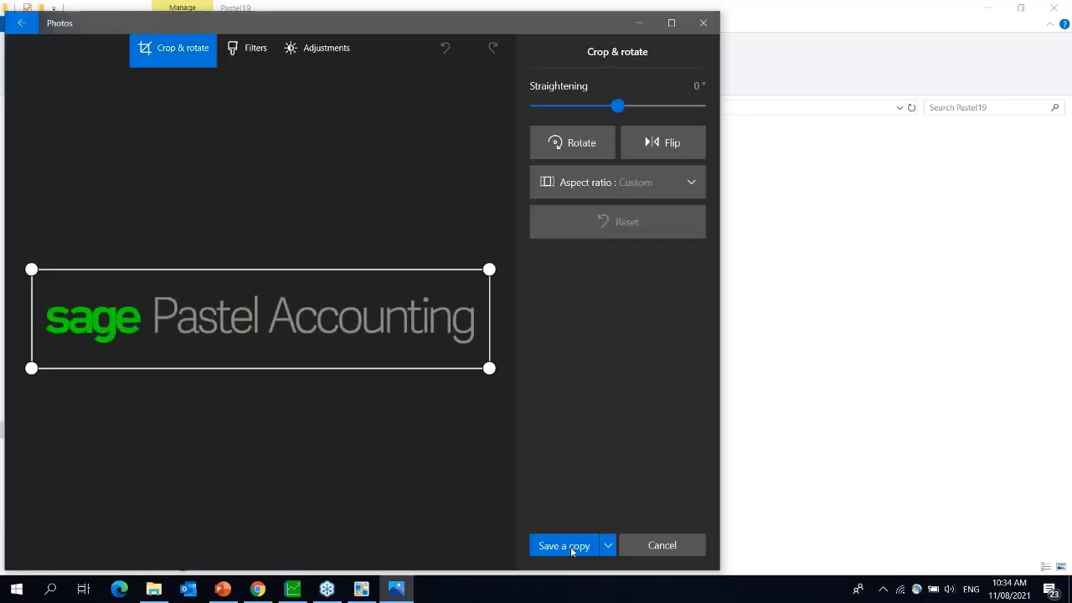
- Check the Save a copy file types, keep PNG, then cancel and close Photos
click(571, 546)
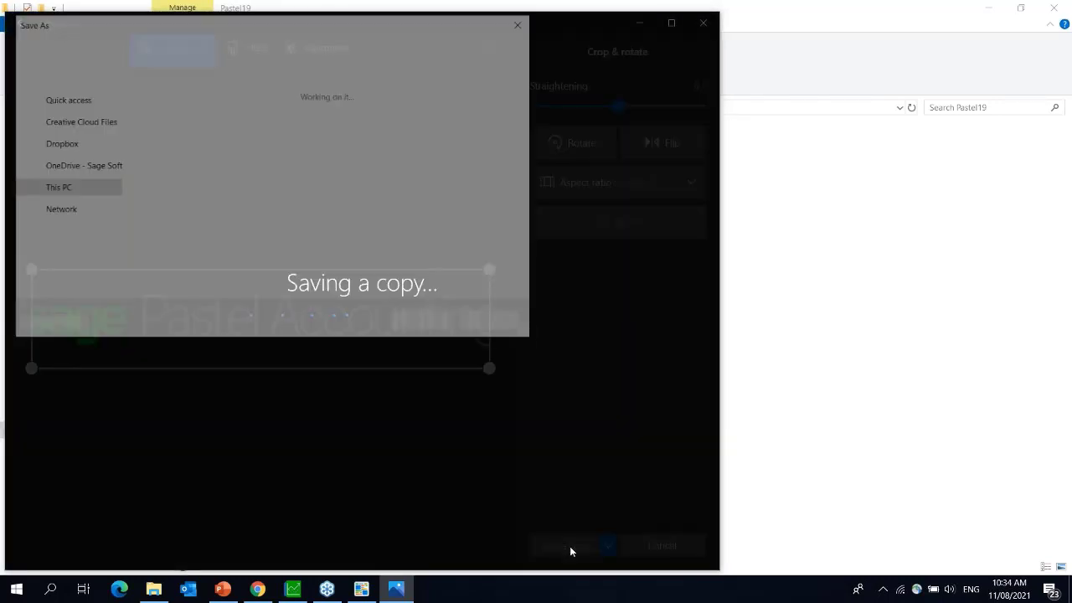
click(197, 291)
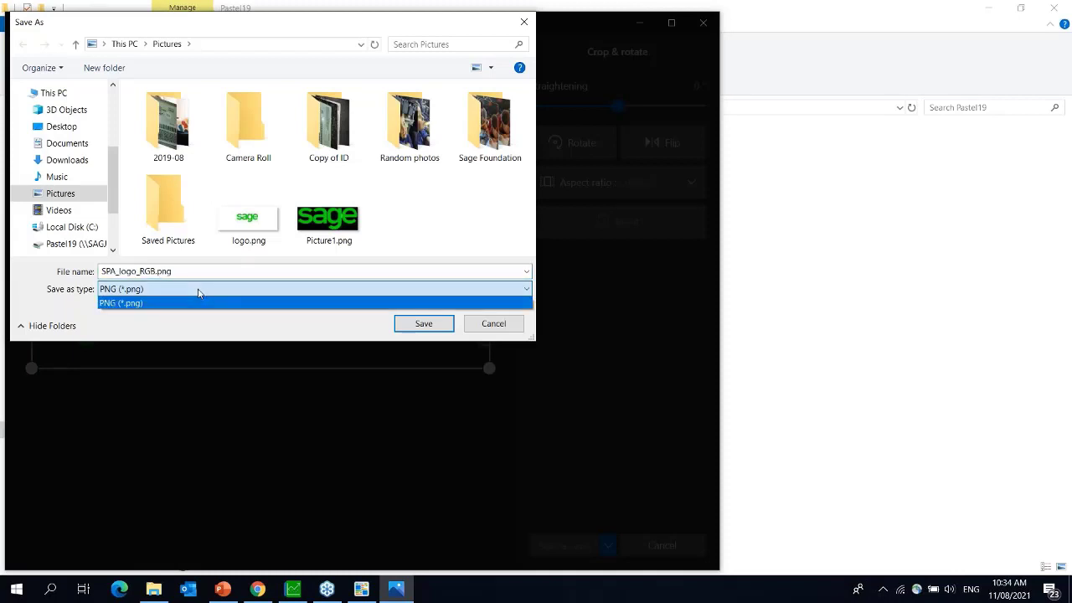
click(198, 292)
click(525, 21)
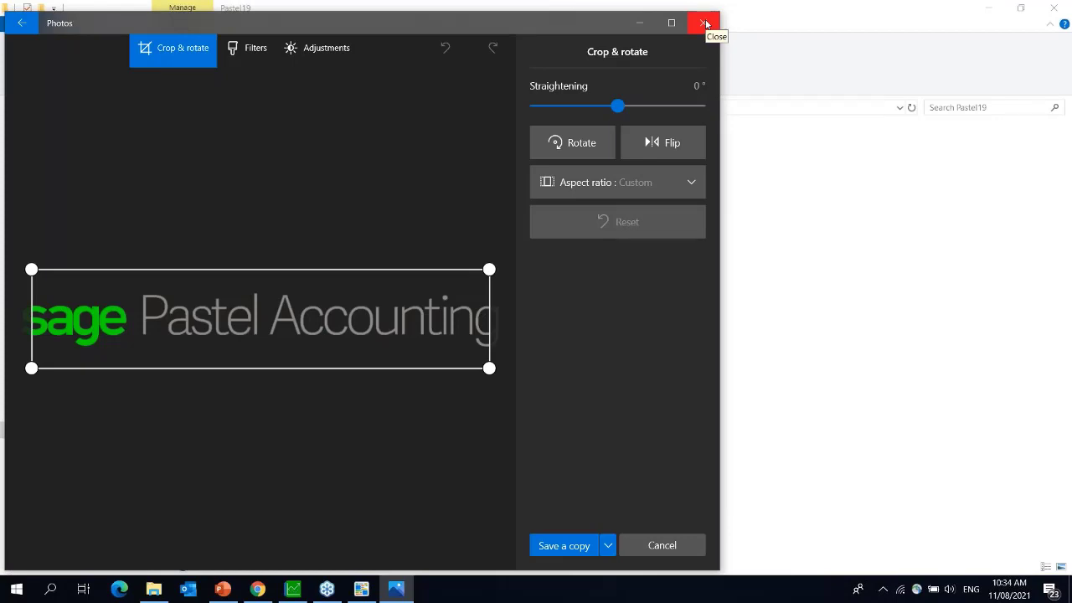
click(705, 23)
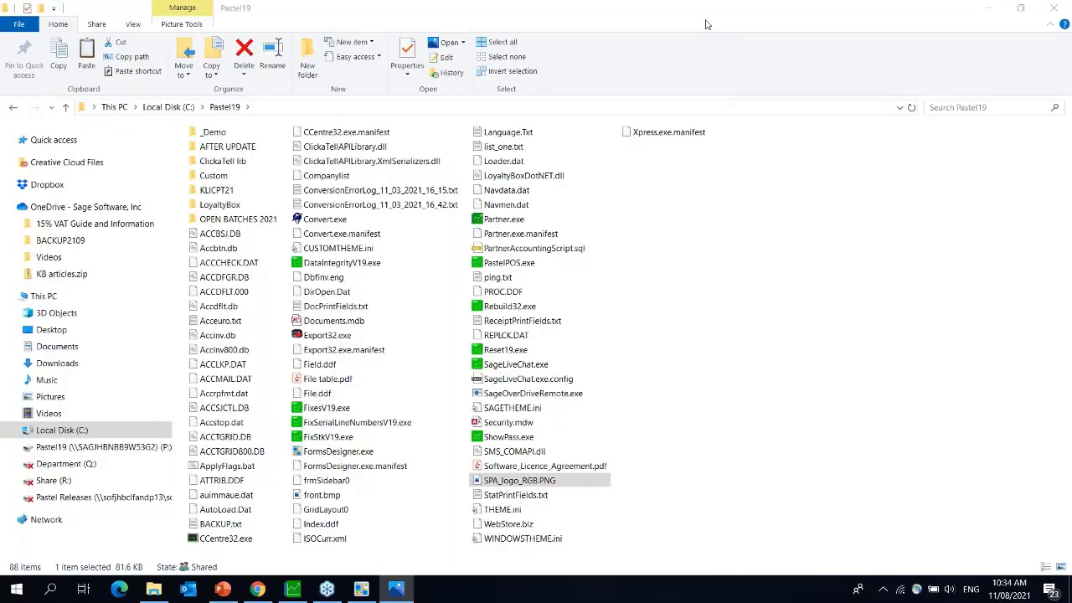
- Copy SageKB_Library_SUMMER_081720.jpg from the Desktop > PC Backup > Logo's folder
click(361, 590)
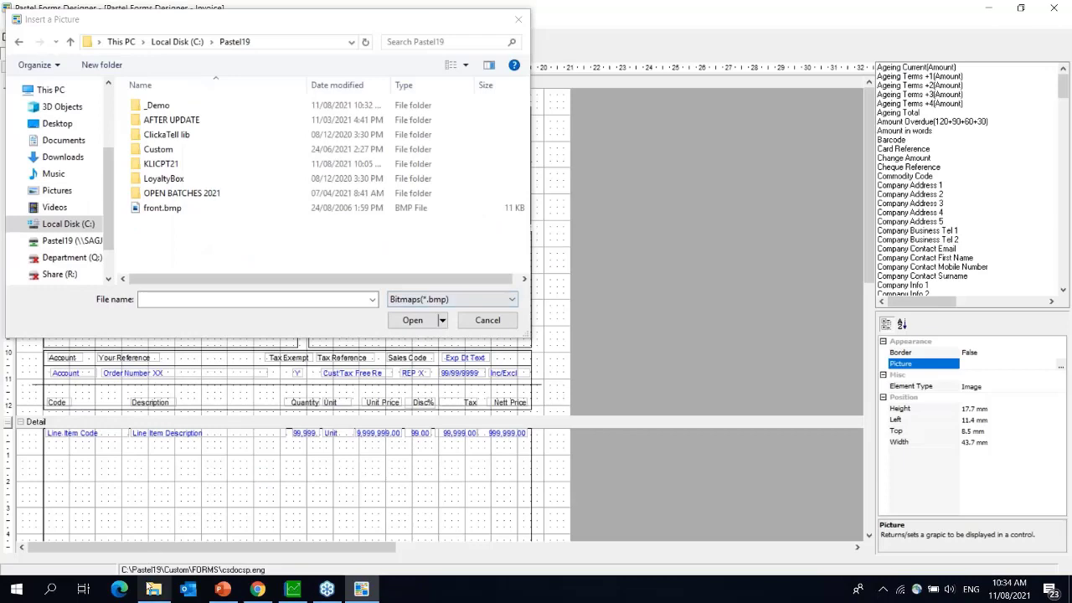
click(151, 590)
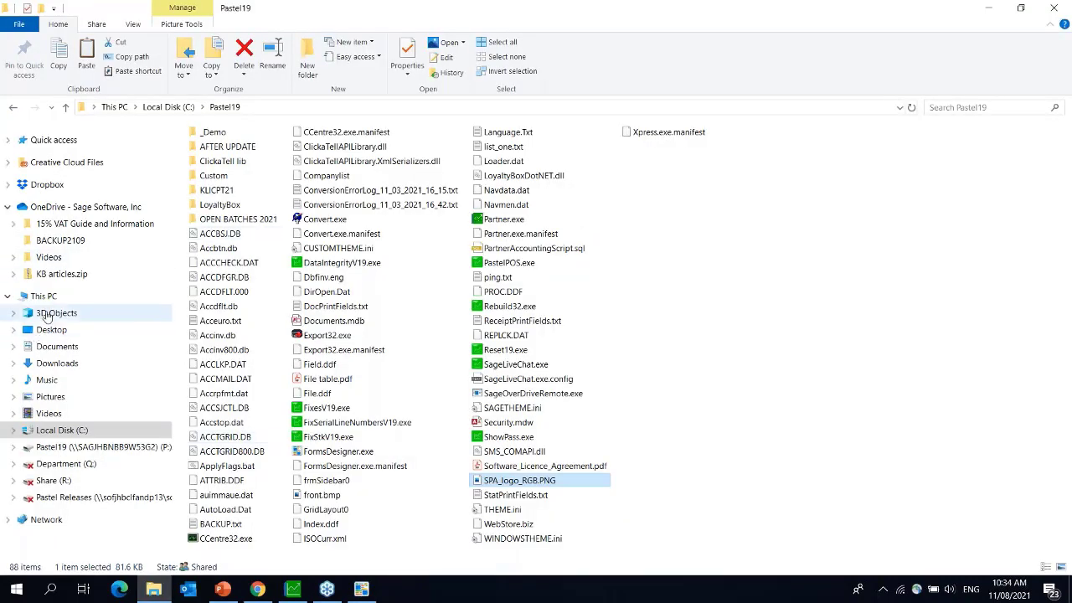
click(46, 298)
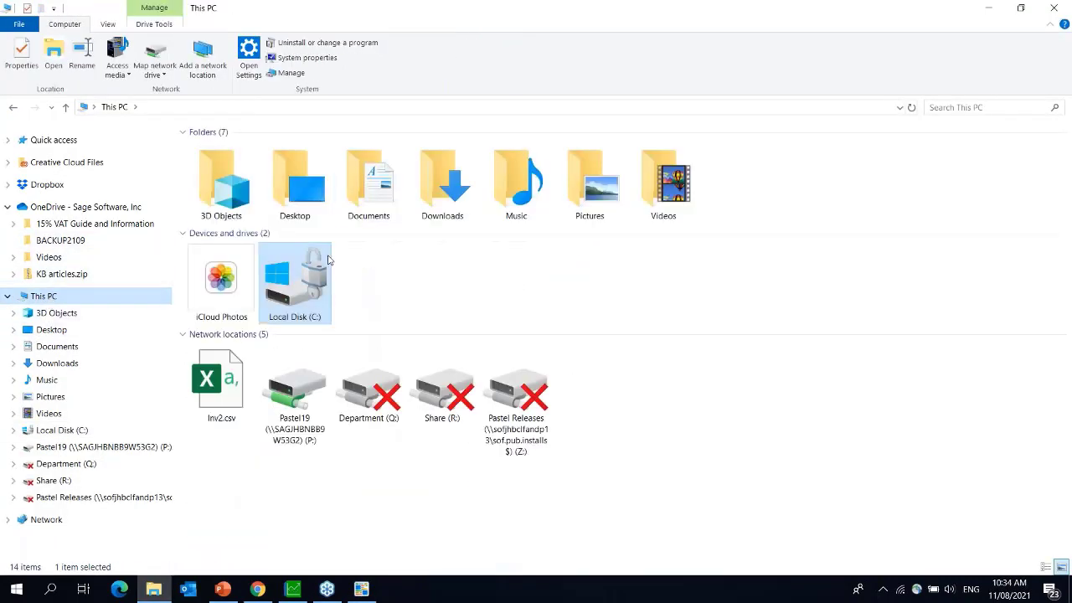
double_click(319, 283)
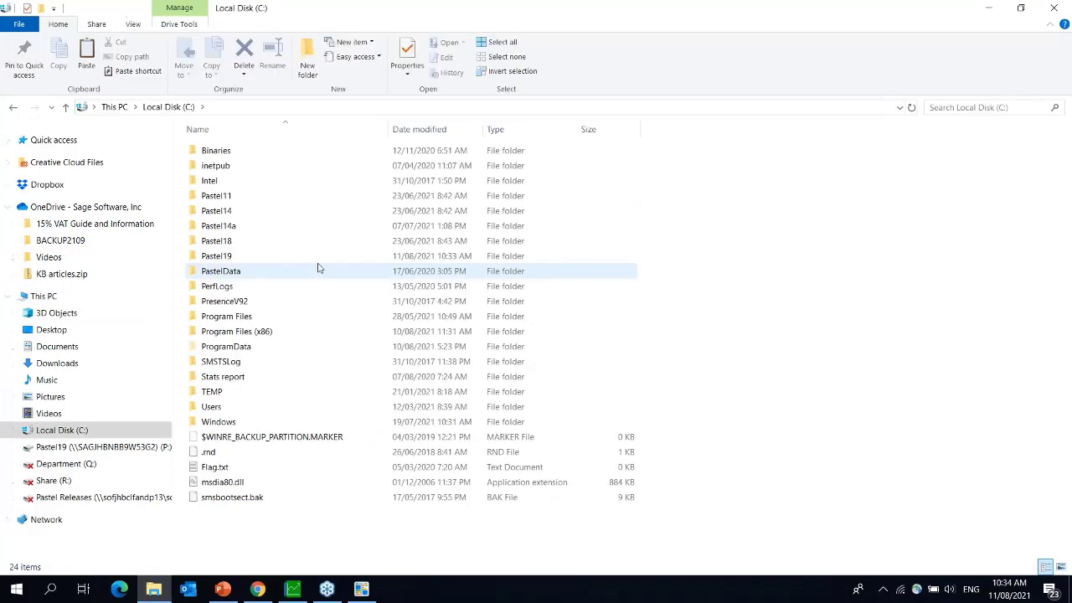
click(52, 330)
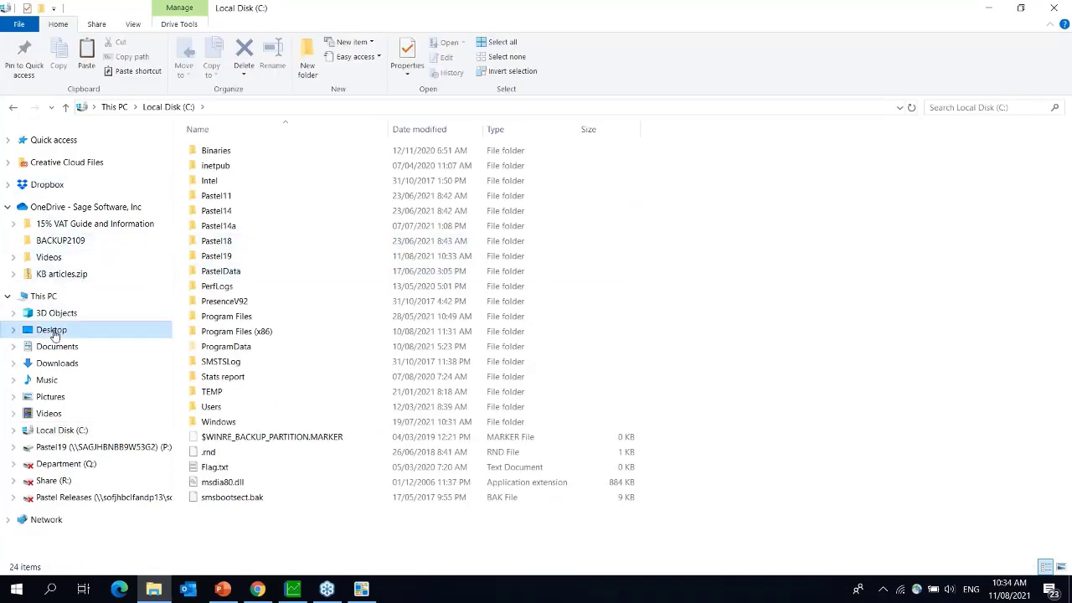
double_click(257, 195)
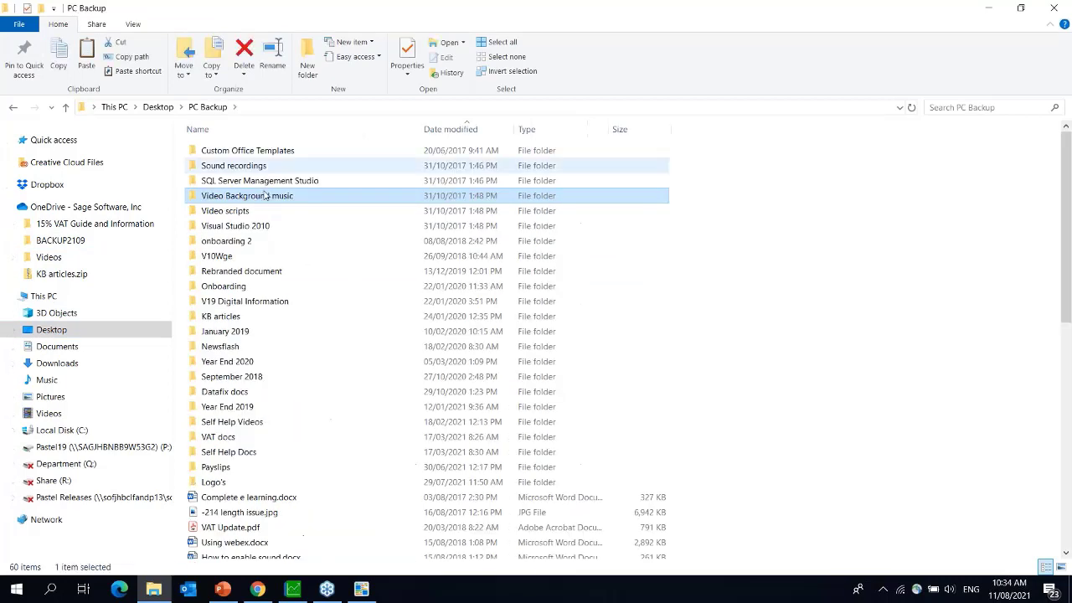
double_click(216, 482)
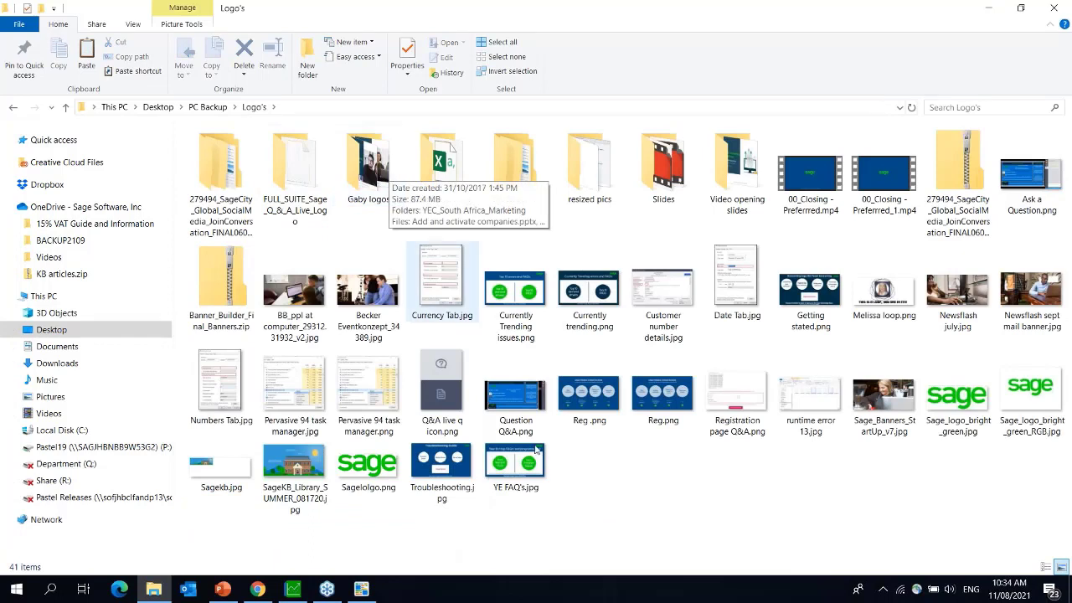
click(300, 472)
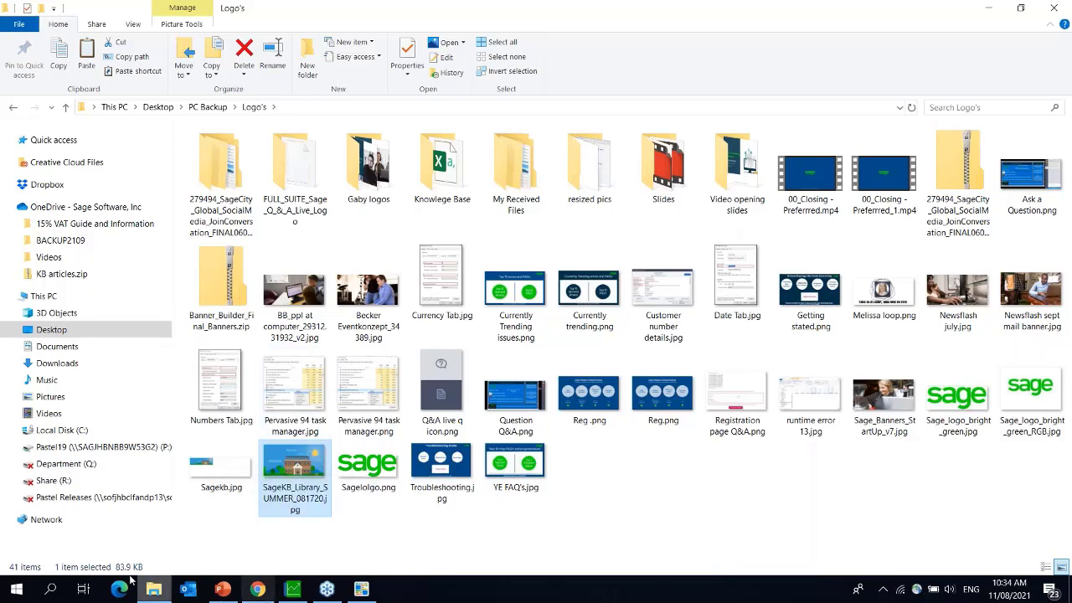
- Paste the image into C:\Pastel19 and return to the Insert a Picture dialog
click(78, 429)
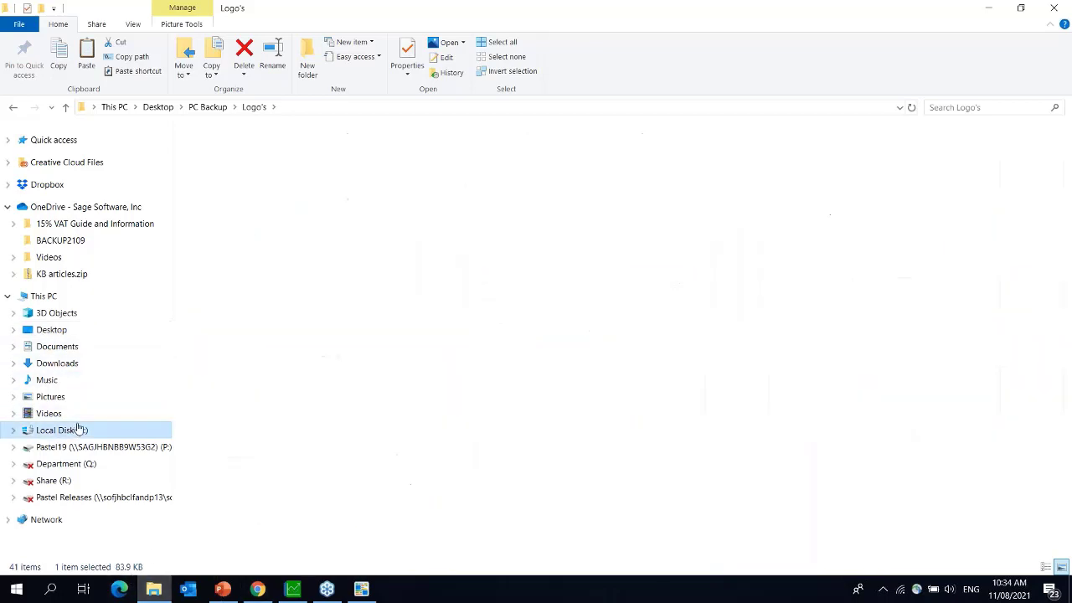
double_click(240, 255)
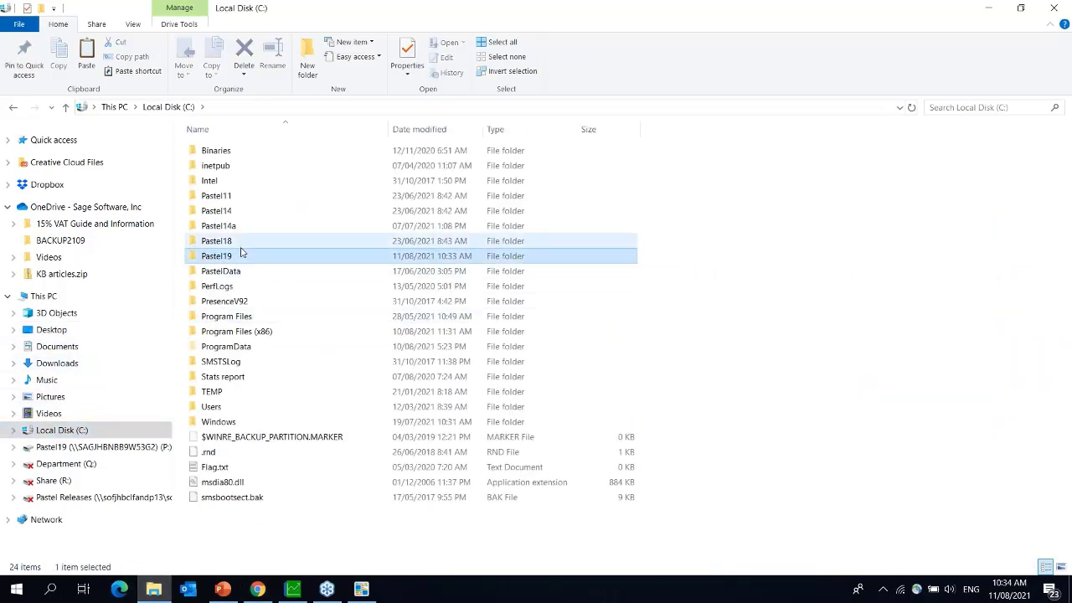
right_click(634, 178)
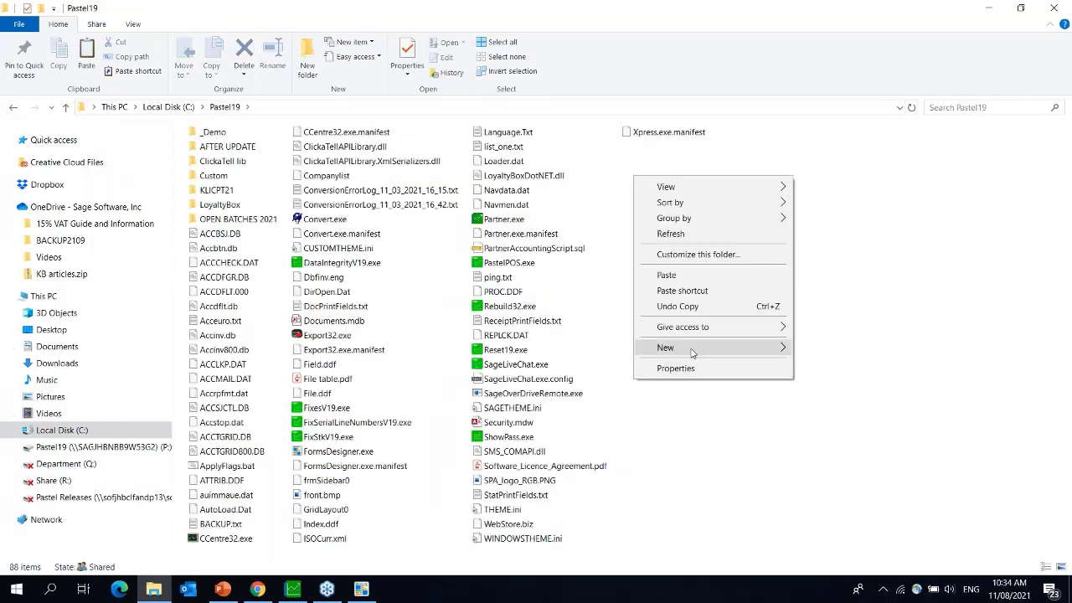
click(689, 276)
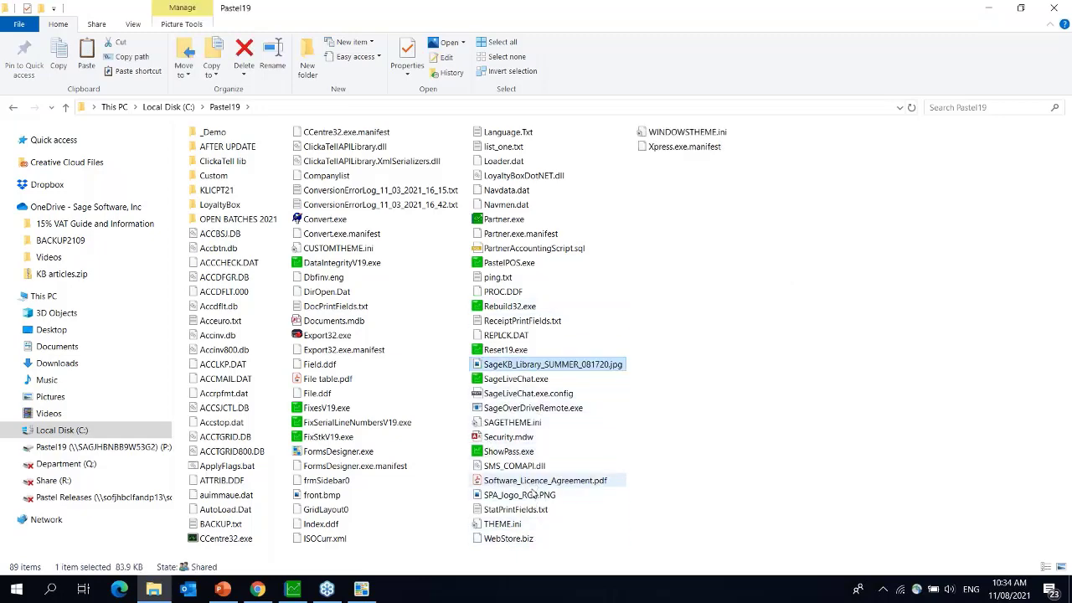
click(361, 590)
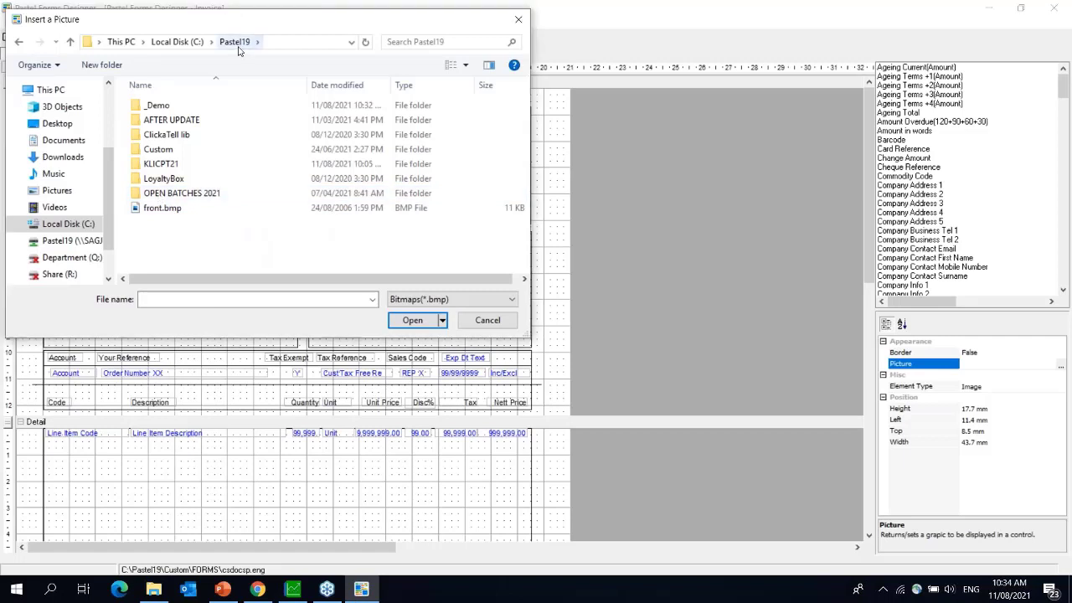
- In C:\Pastel19, show Compatible Image Files and open SageKB_Library_SUMMER_081720.jpg
click(178, 43)
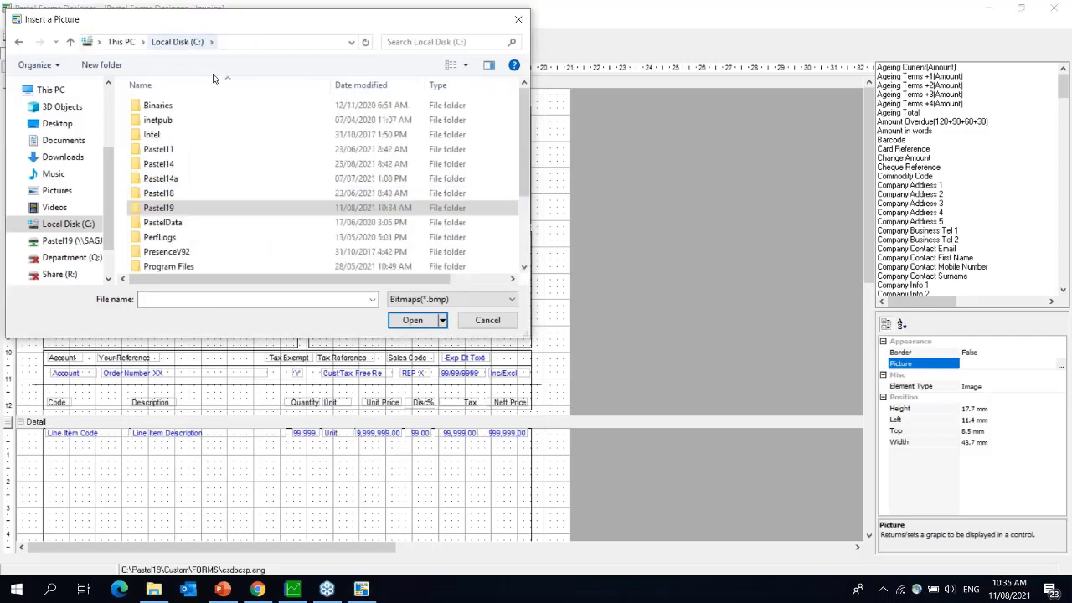
double_click(183, 221)
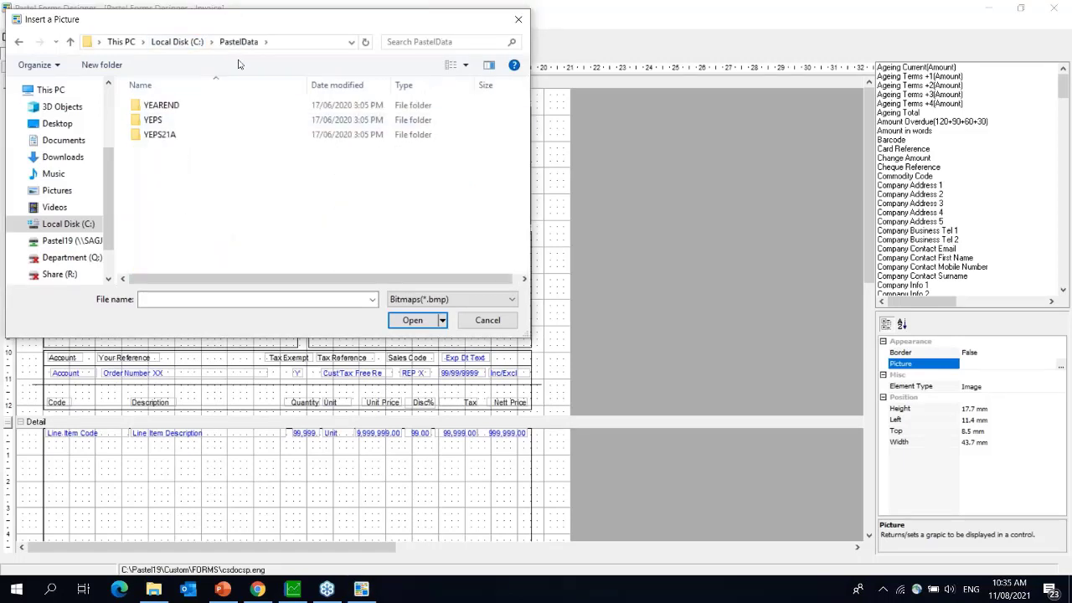
click(177, 42)
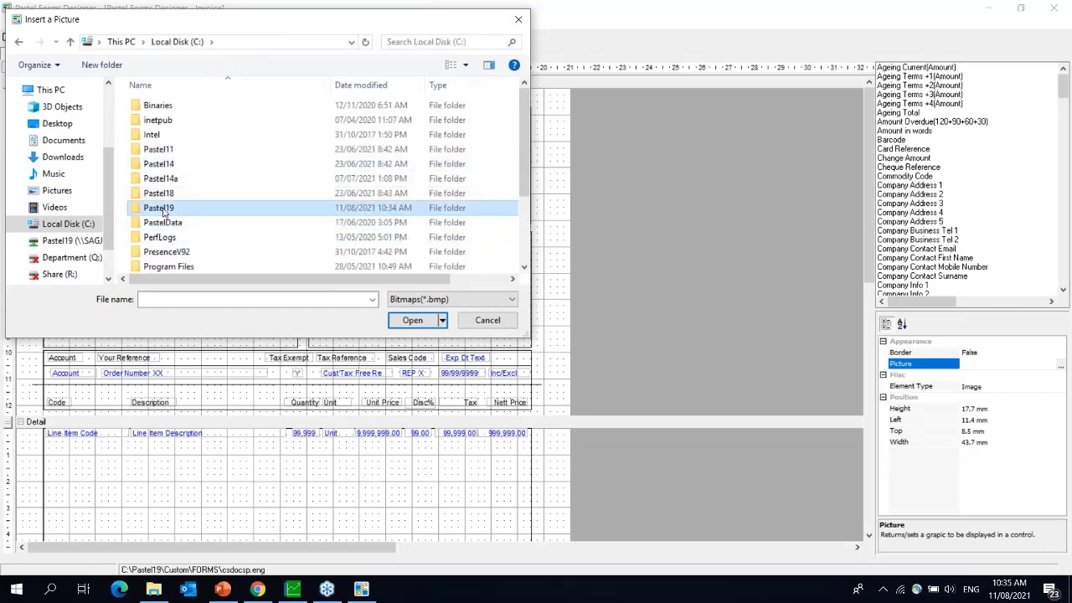
double_click(163, 209)
click(420, 300)
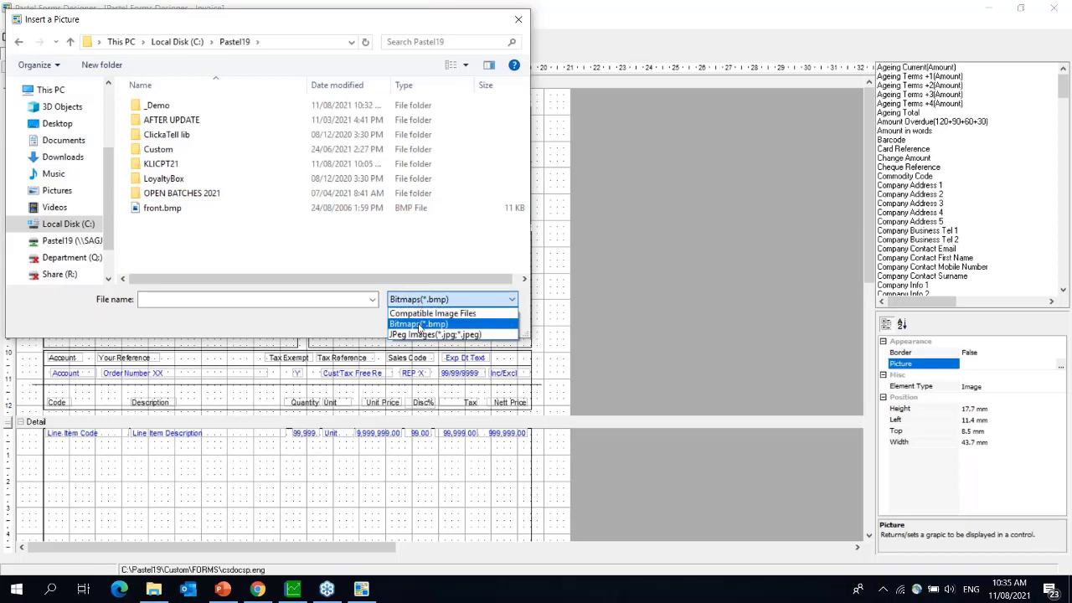
click(420, 313)
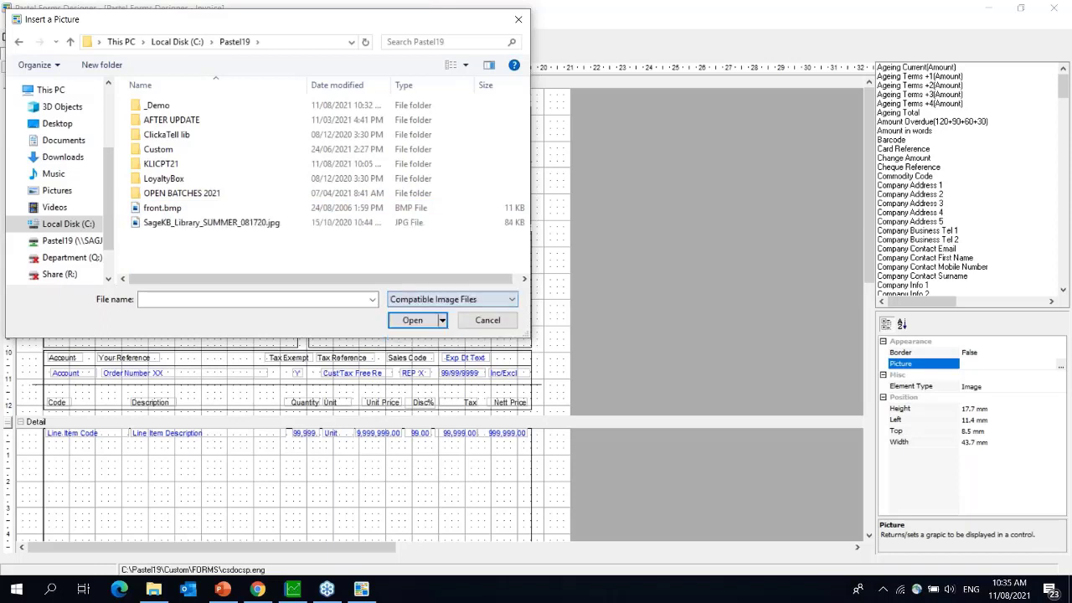
click(191, 223)
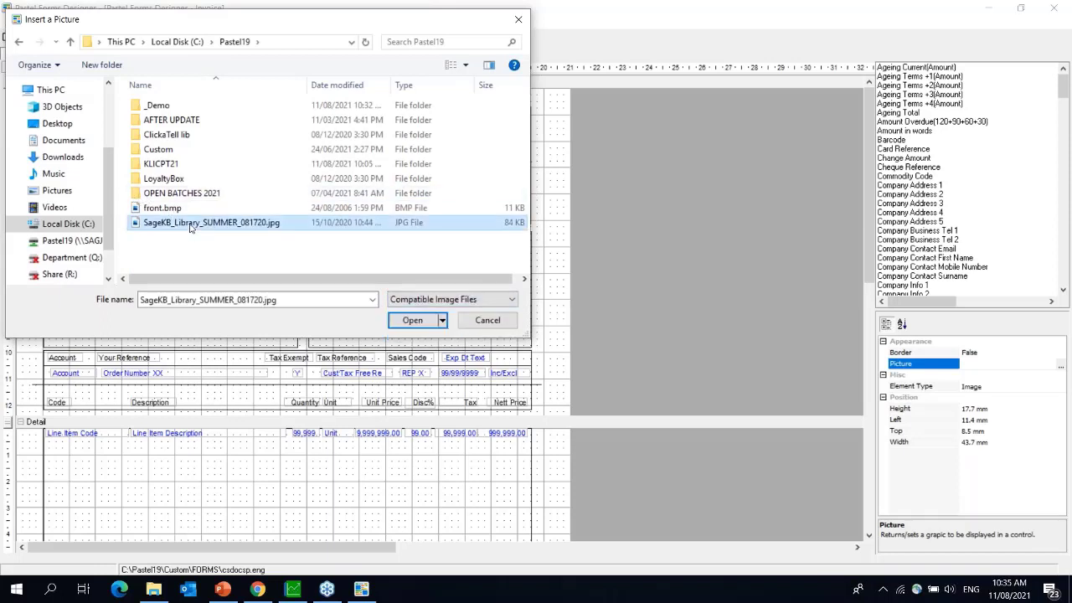
click(413, 321)
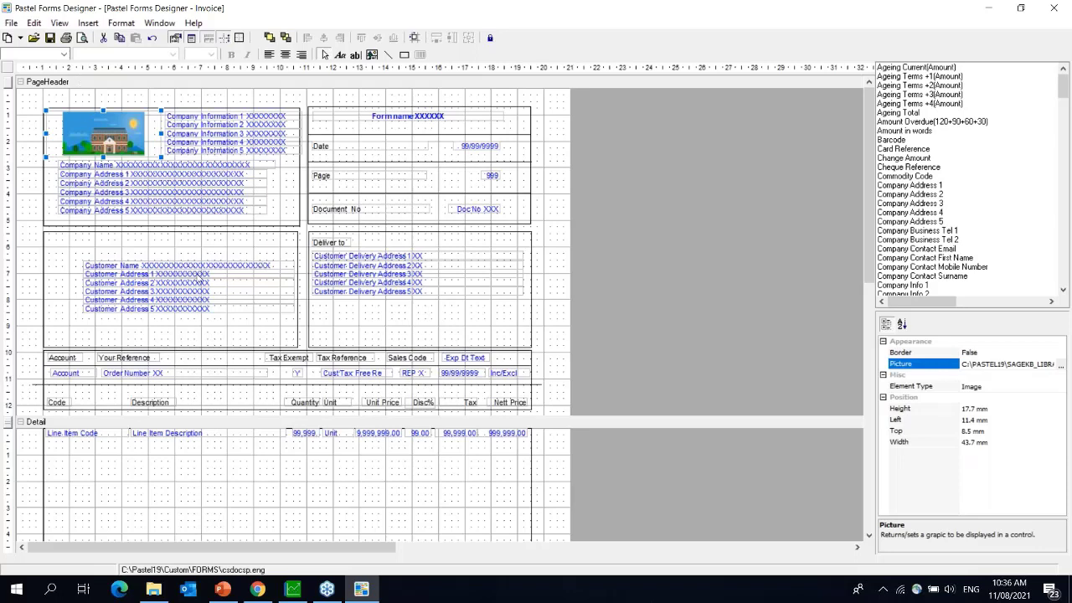
- With the SageKB_Library picture loaded in the header, scroll down to the PageFooter
click(869, 534)
click(870, 535)
click(868, 438)
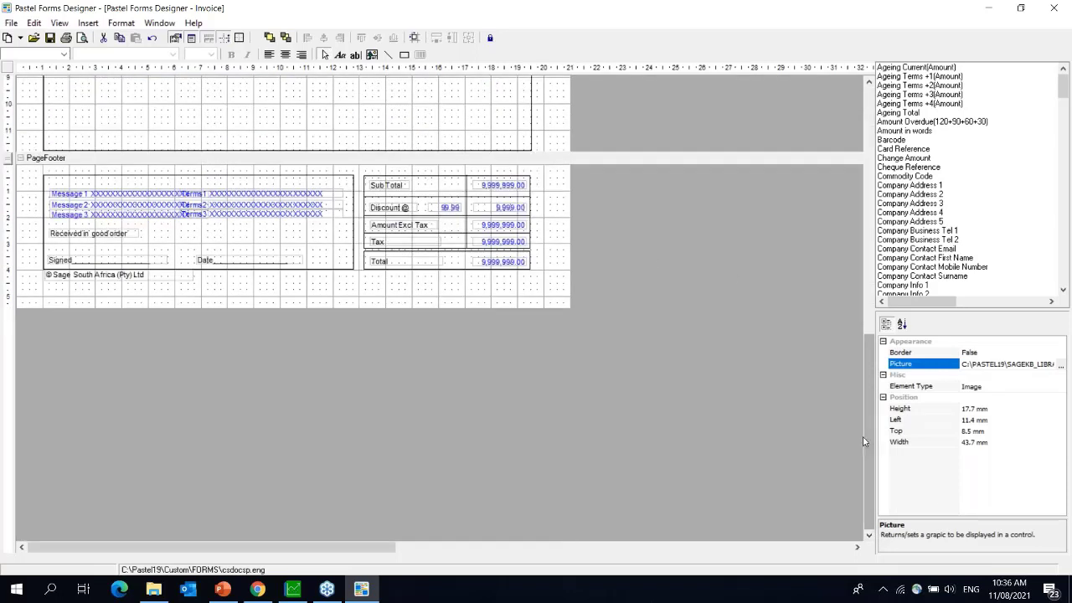
drag(869, 392, 857, 289)
- Delete the Message 1, 2 and 3 fields from the footer, then move the Company Parameters window aside
click(90, 444)
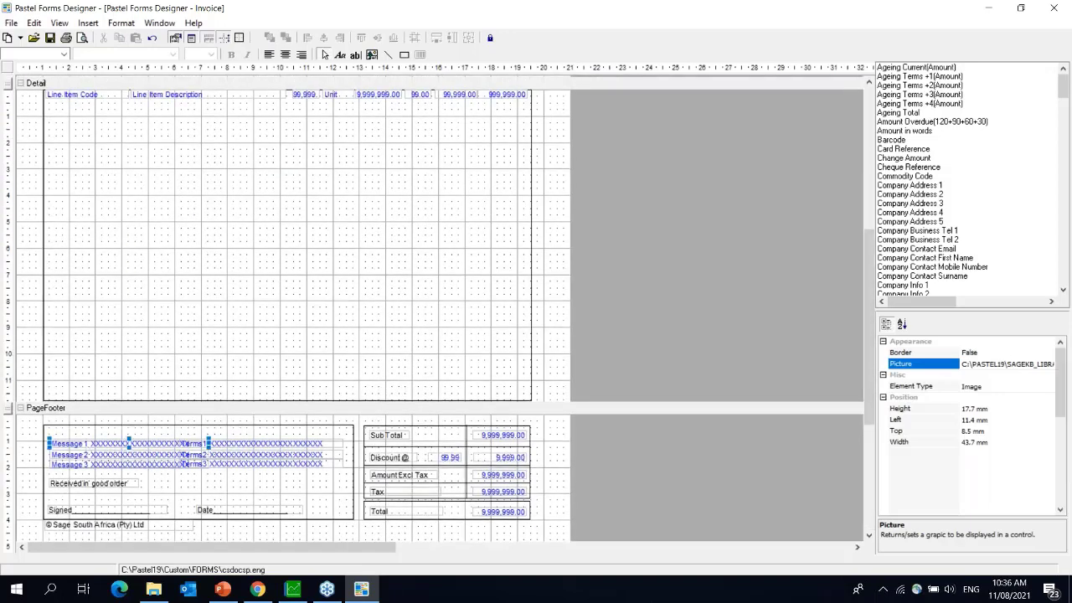
click(93, 453)
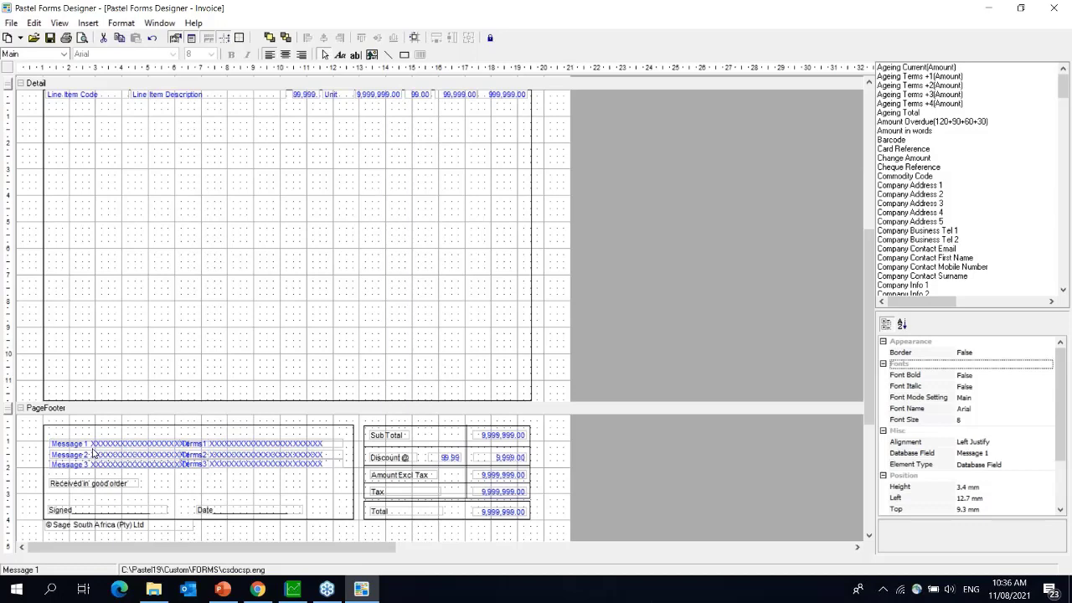
key(Delete)
click(95, 453)
key(Delete)
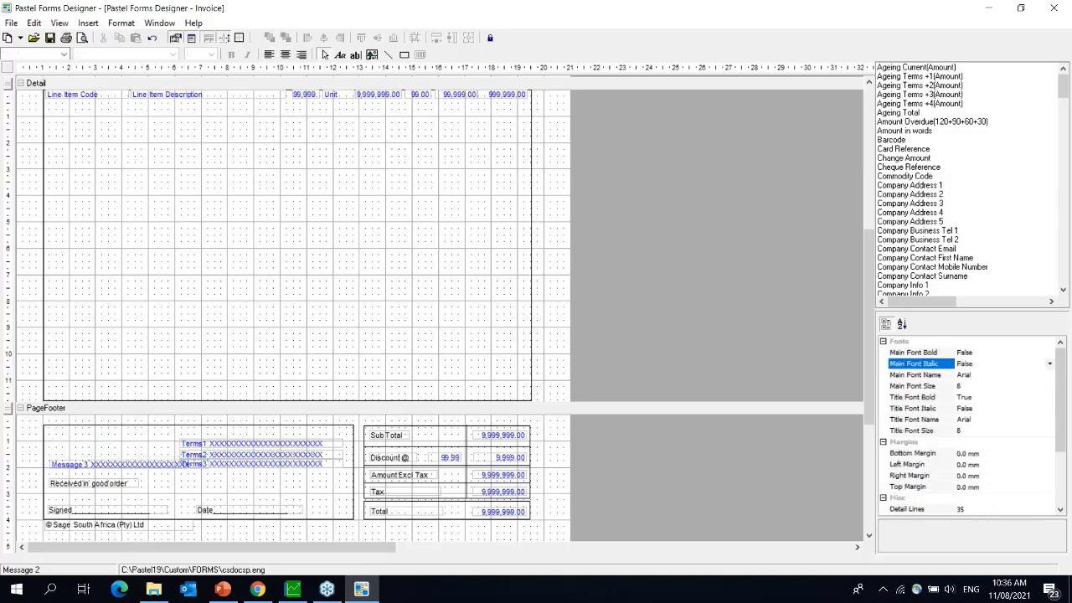
click(94, 465)
click(94, 466)
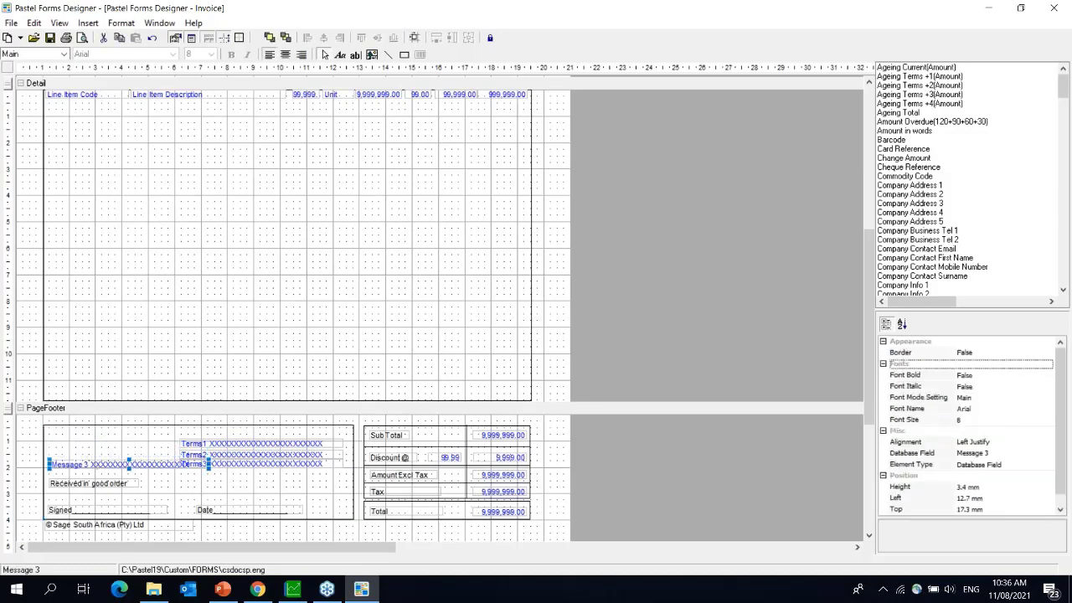
key(Delete)
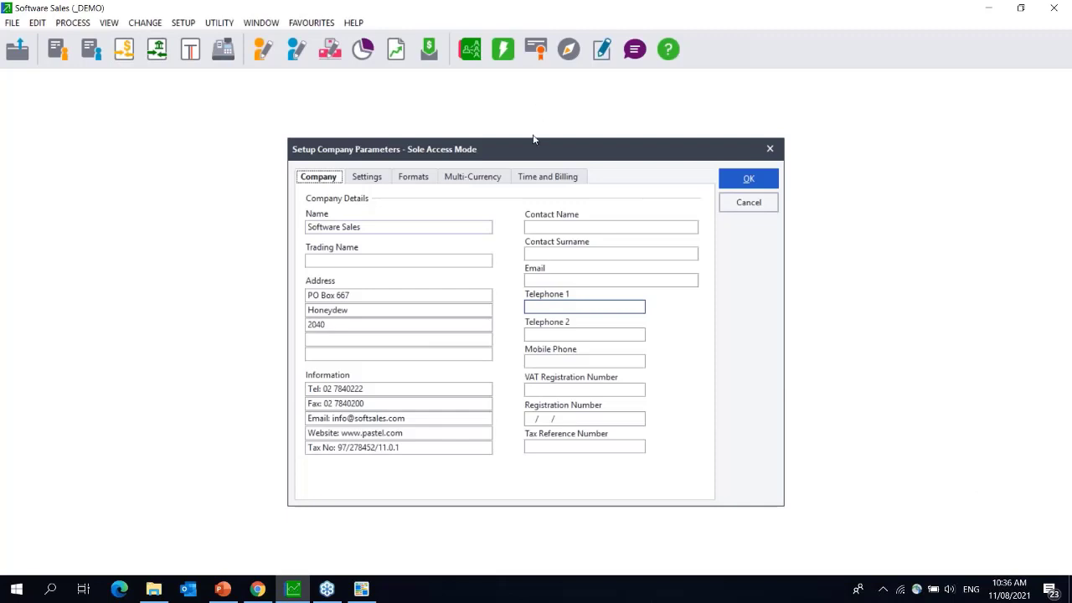
drag(534, 144, 401, 136)
- Close Setup Company Parameters and open Setup > Customers > Documents
click(636, 141)
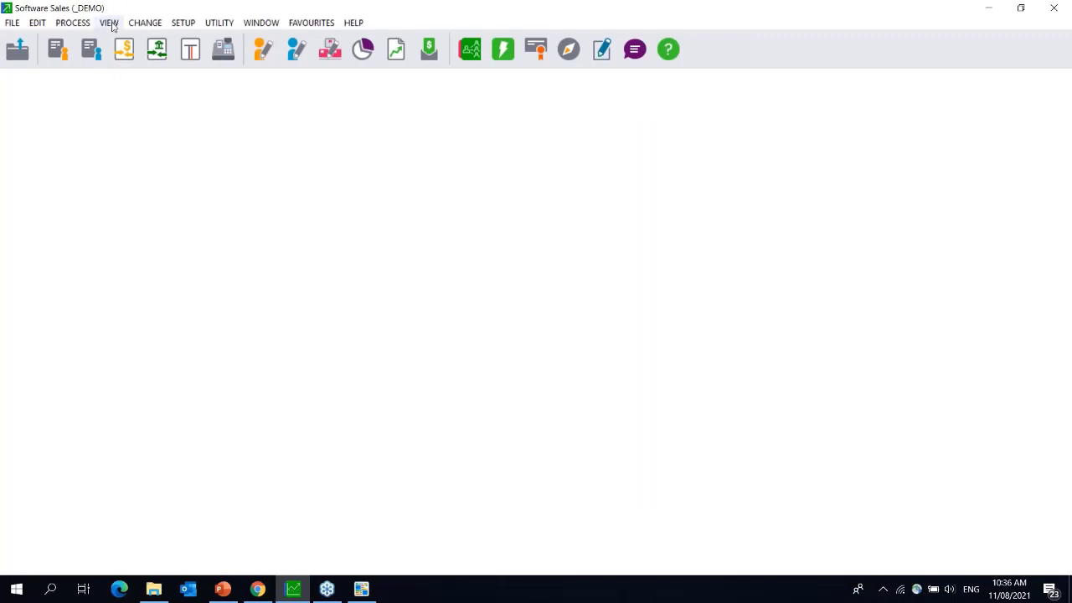
click(109, 23)
mouse_move(184, 24)
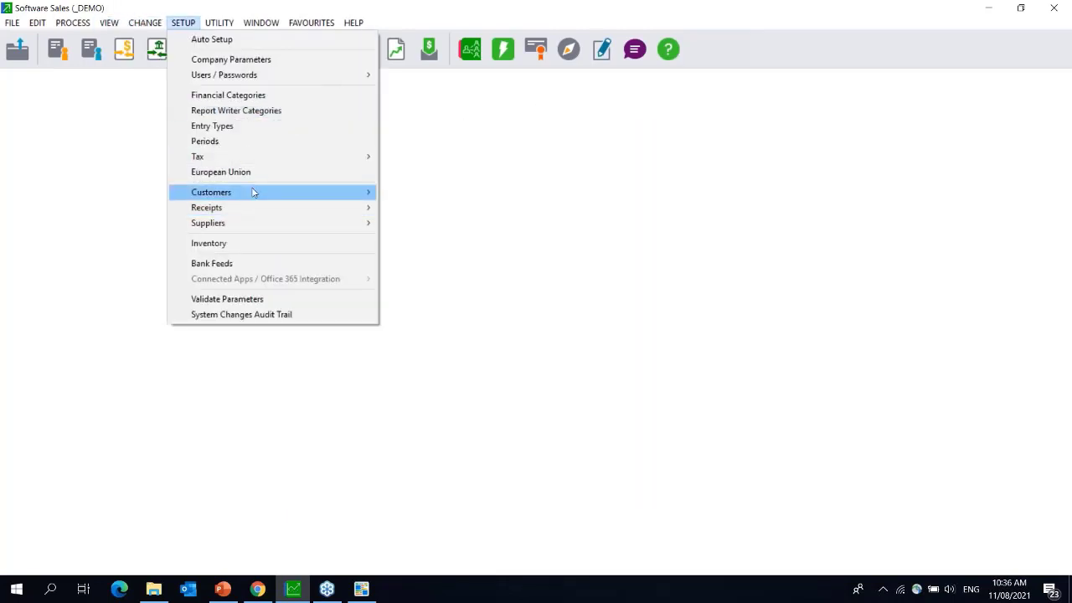
mouse_move(256, 194)
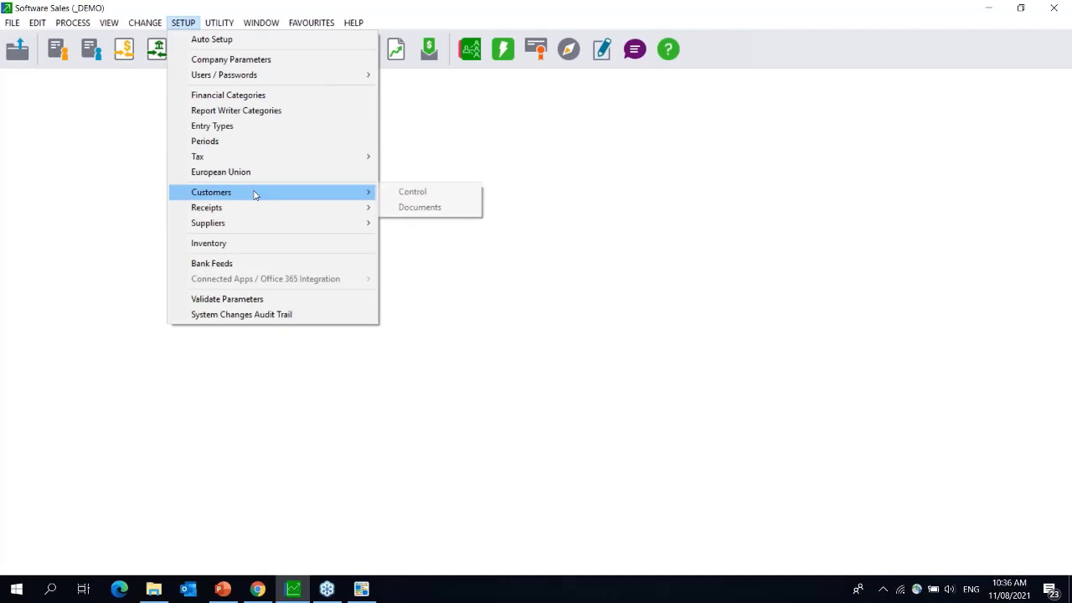
click(423, 211)
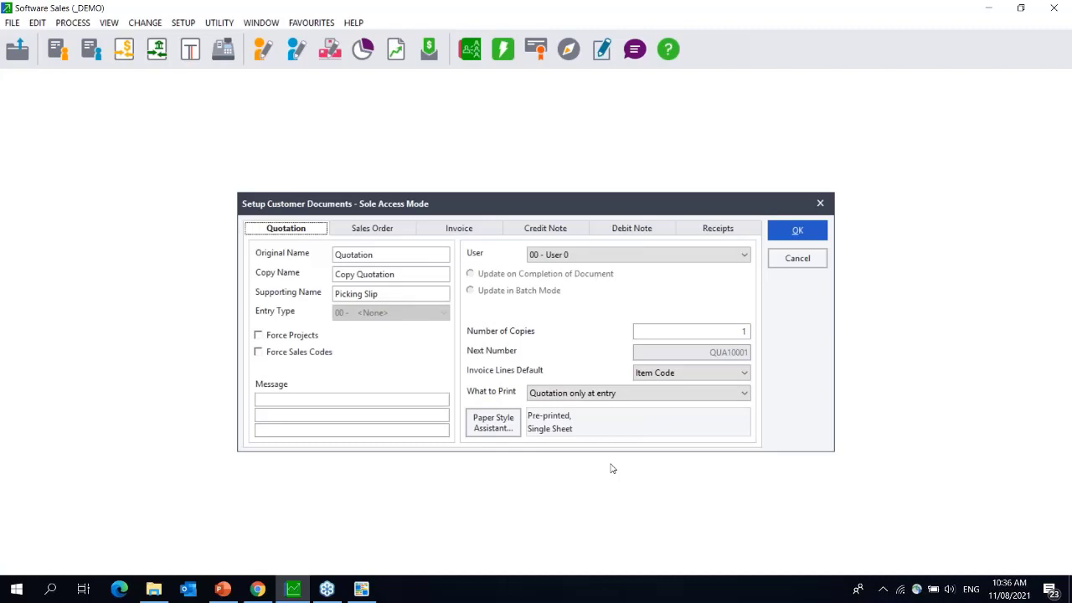
- Check the quotation message line, close Customer Documents and return to the Forms Designer
click(266, 399)
drag(477, 210, 160, 171)
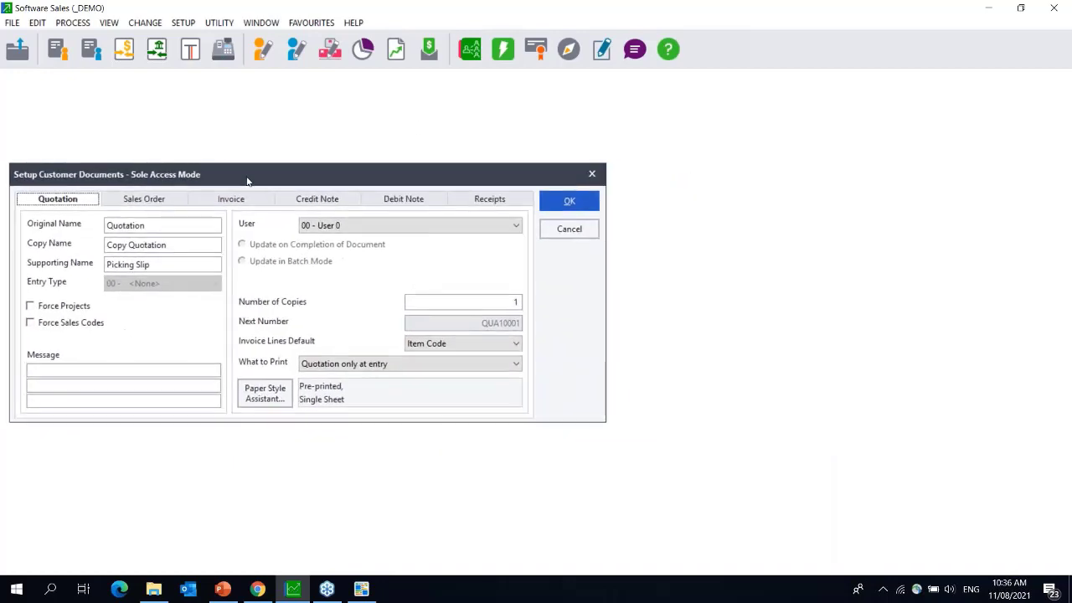
click(593, 176)
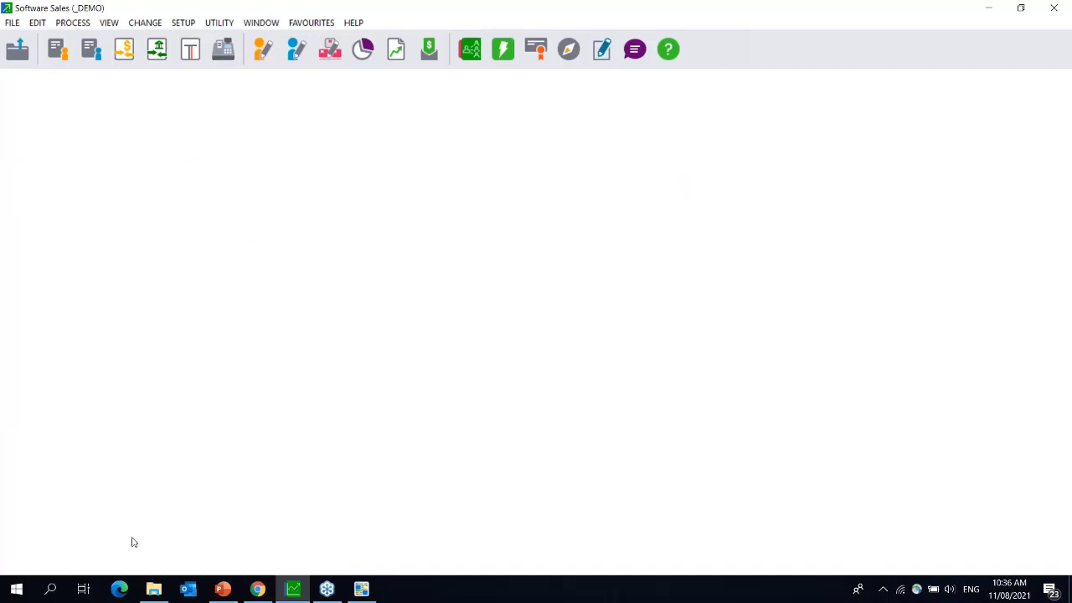
click(357, 595)
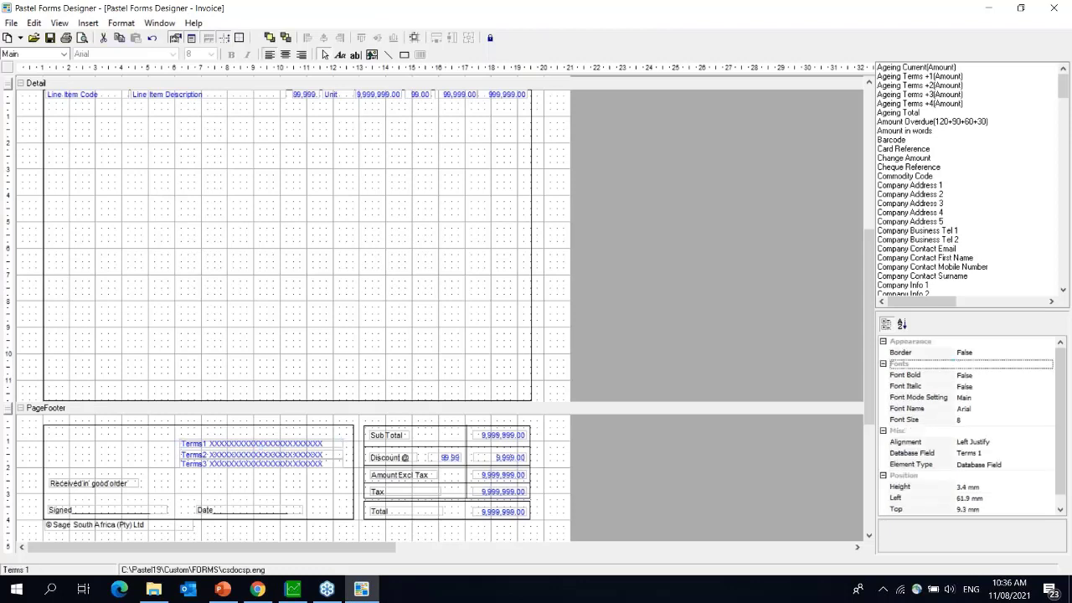
- Delete the Terms 1, Terms 2 and Terms 3 fields from the footer box
key(Delete)
click(251, 455)
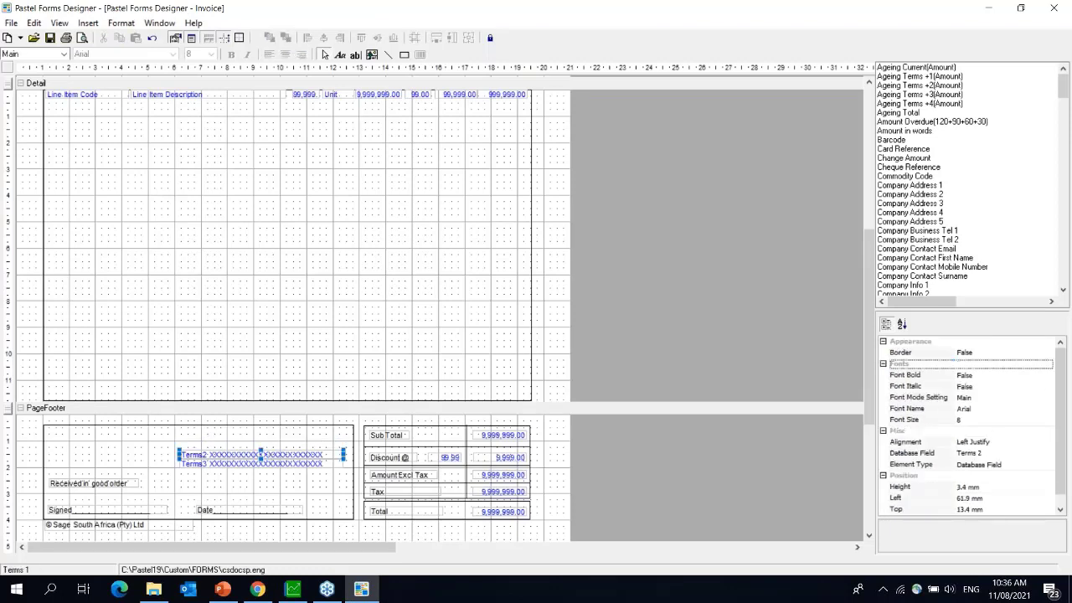
key(Delete)
click(275, 465)
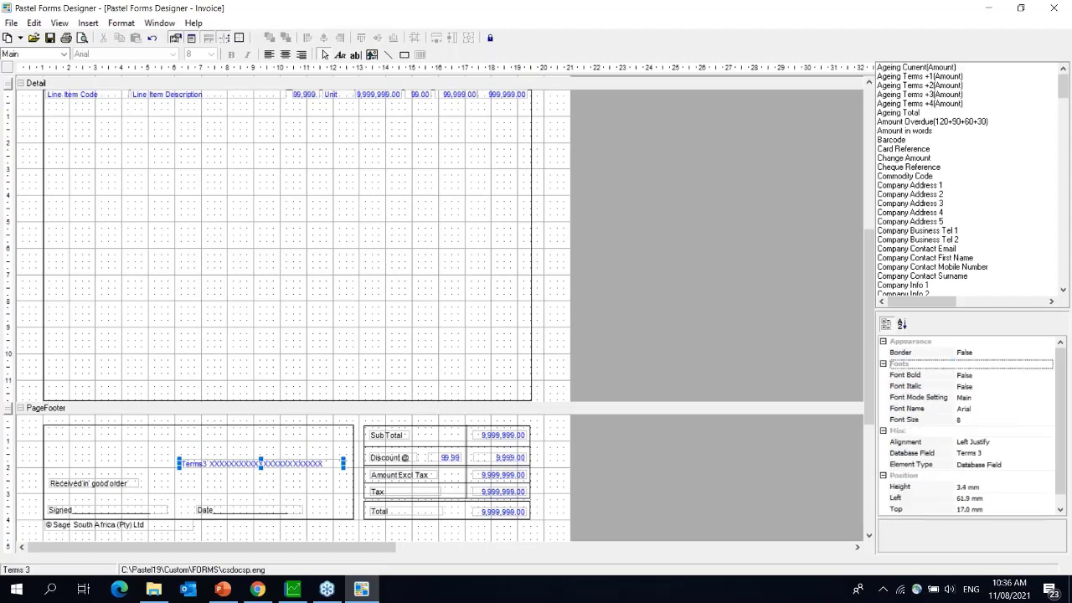
key(Delete)
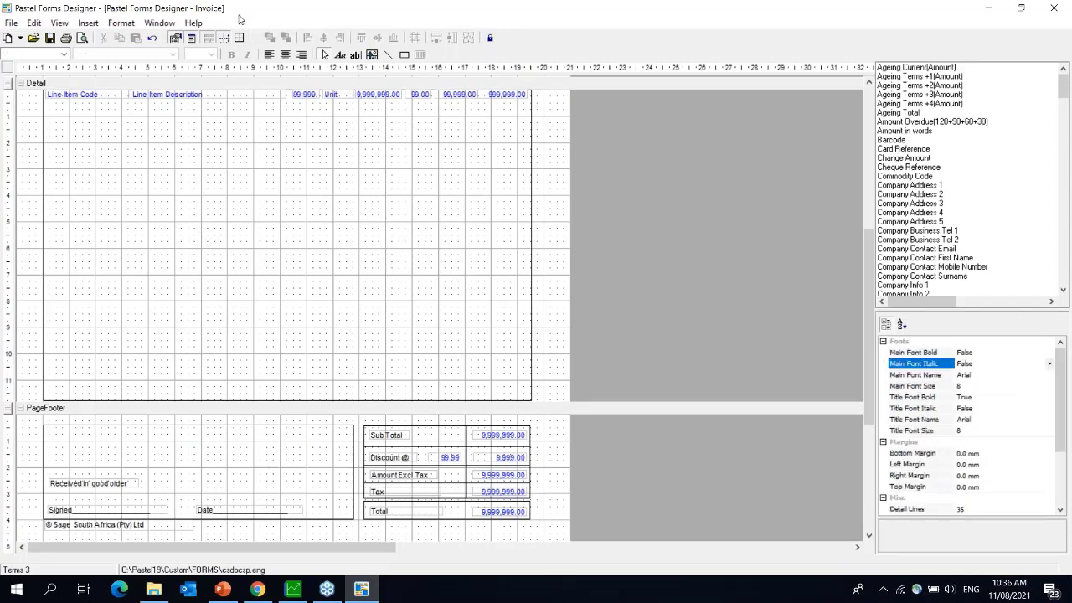
- Add a text label reading 'Banking details:' at the top of the footer box
click(92, 23)
click(102, 37)
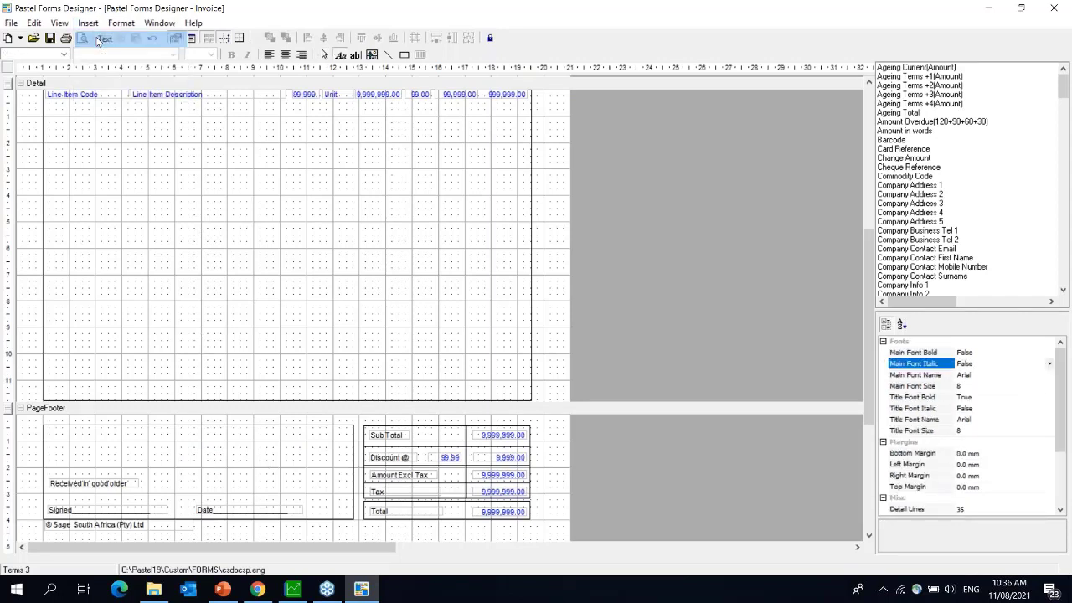
drag(55, 429, 239, 449)
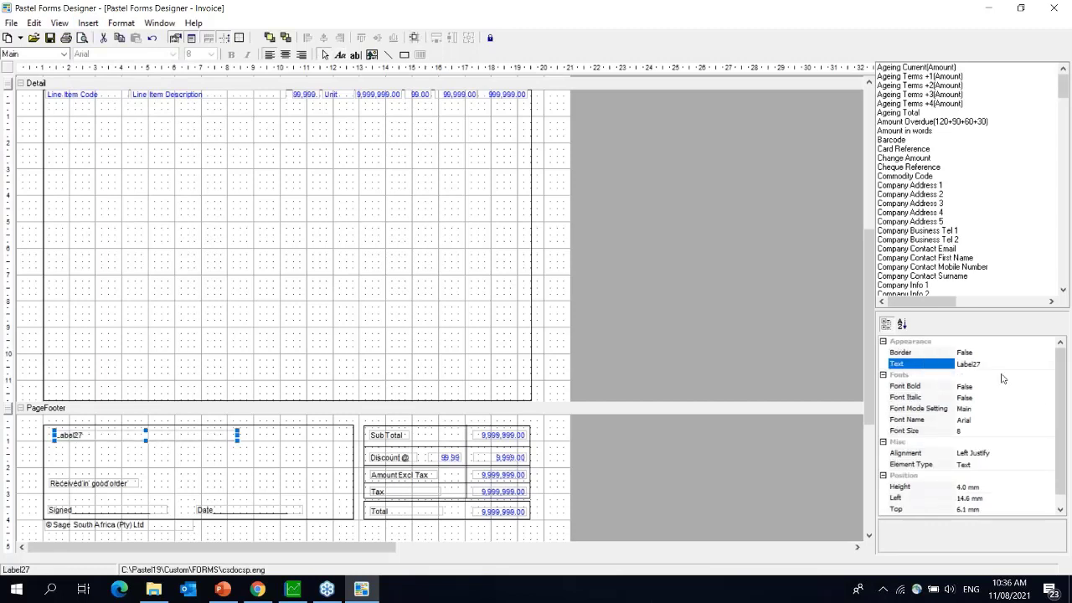
click(987, 366)
key(BackSpace)
key(BackSpace)
key(BackSpace)
key(BackSpace)
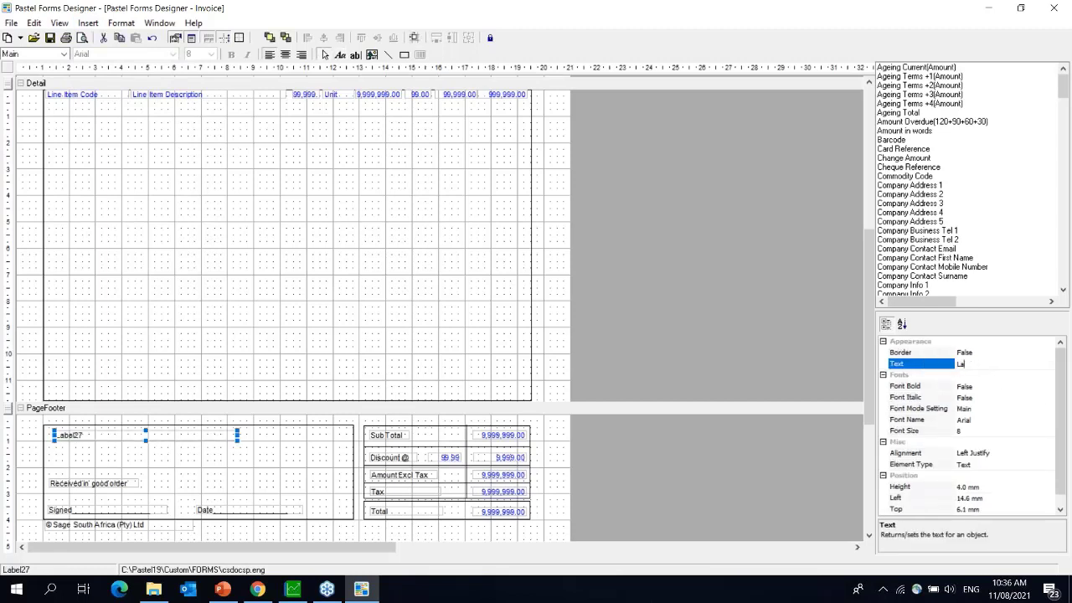
text(Banking details:)
key(Return)
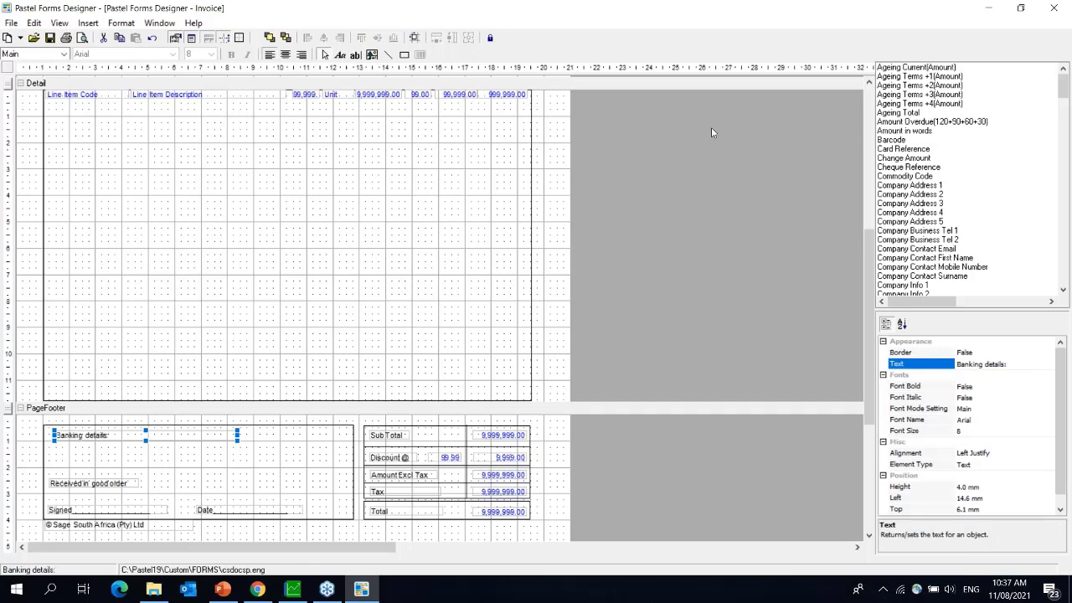
- Draw two more labels below it and set the first to 'STD Bank current account'
click(88, 23)
click(119, 42)
drag(56, 446, 246, 454)
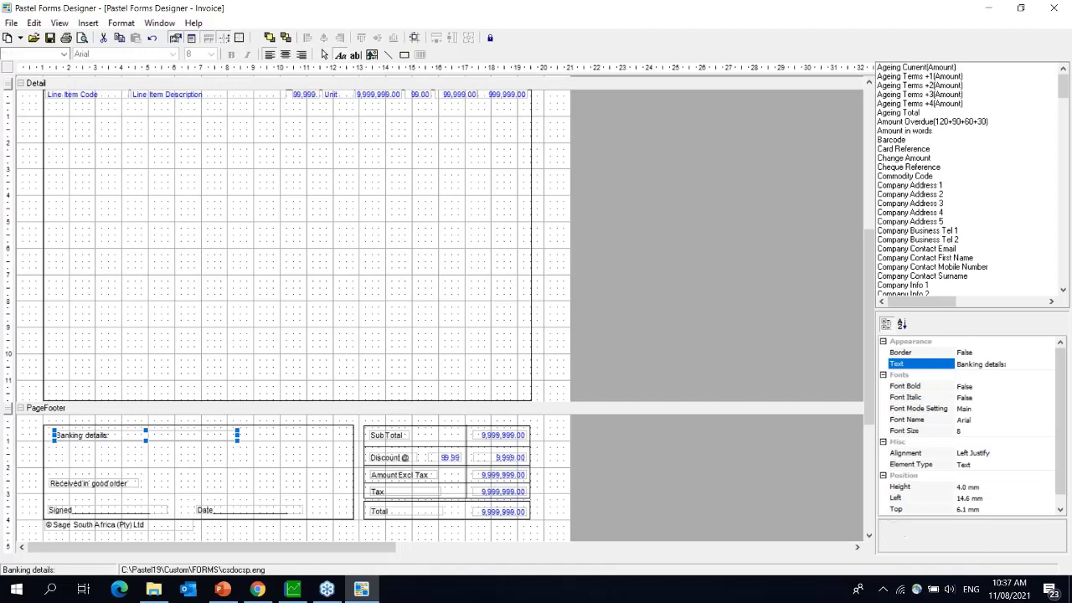
click(88, 23)
click(124, 54)
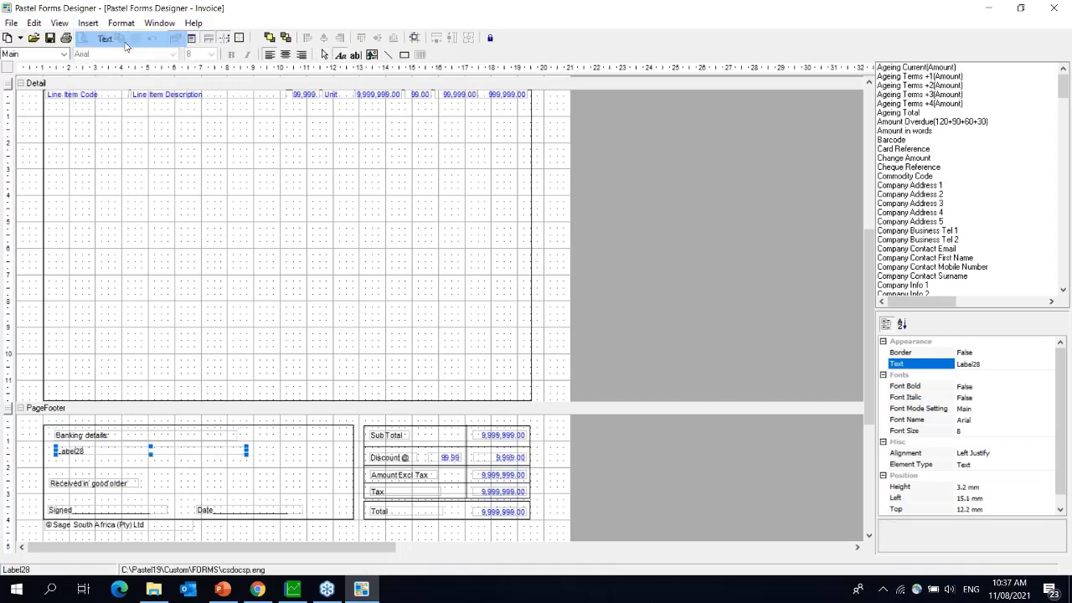
drag(68, 463, 268, 473)
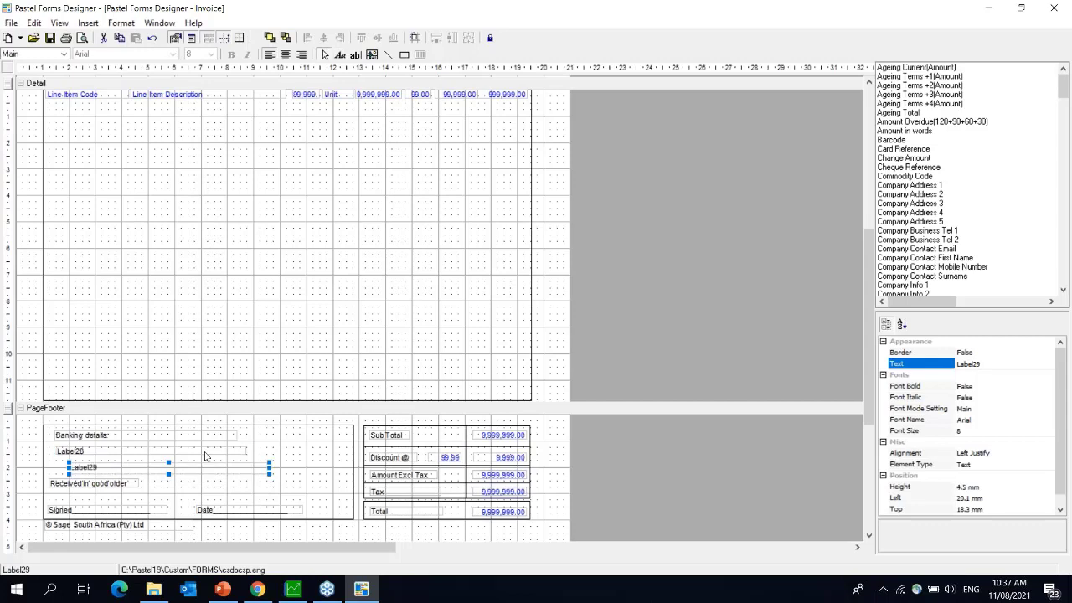
click(990, 362)
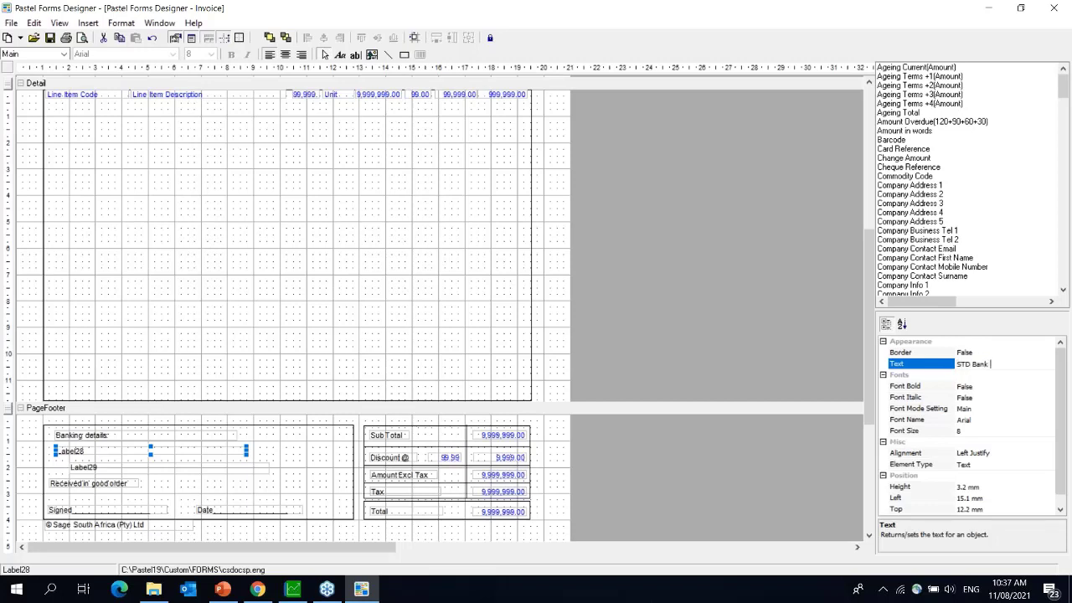
text(current account)
key(Return)
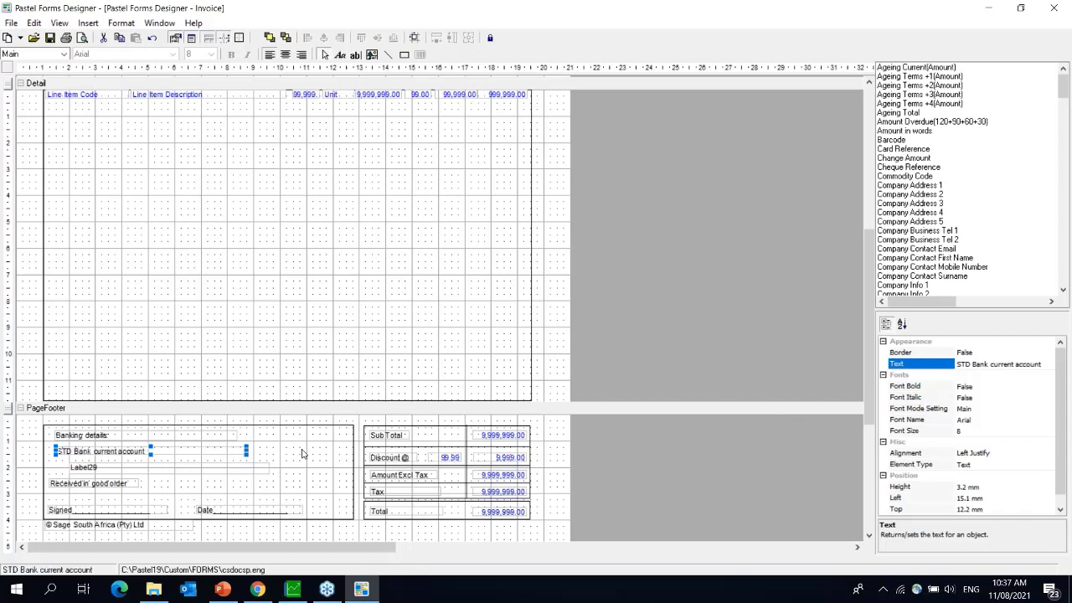
- Set the third label, Label29, to show the bank account number
click(84, 466)
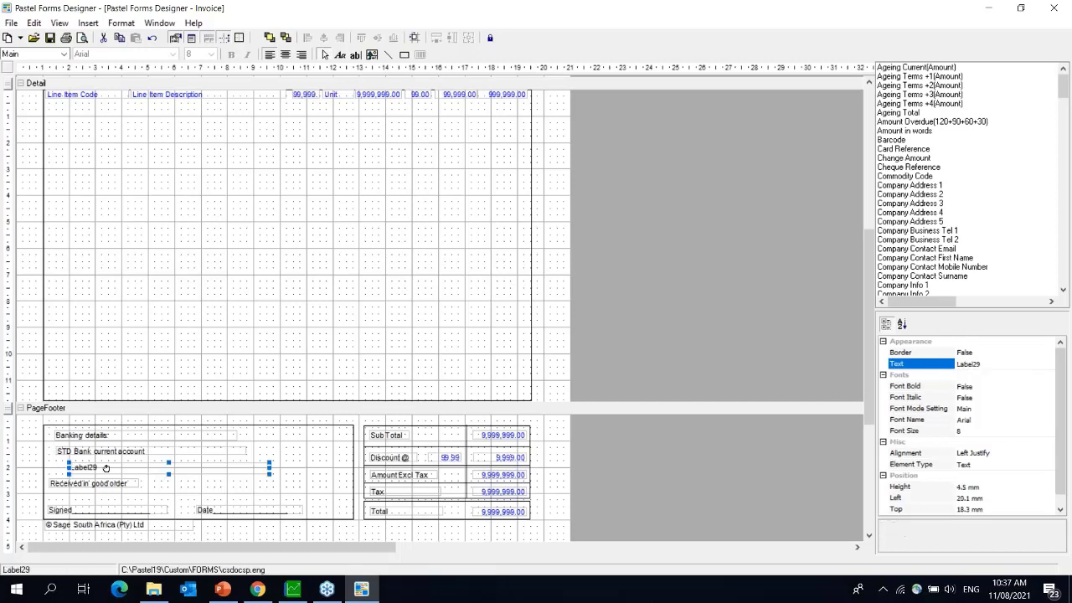
drag(94, 465, 95, 463)
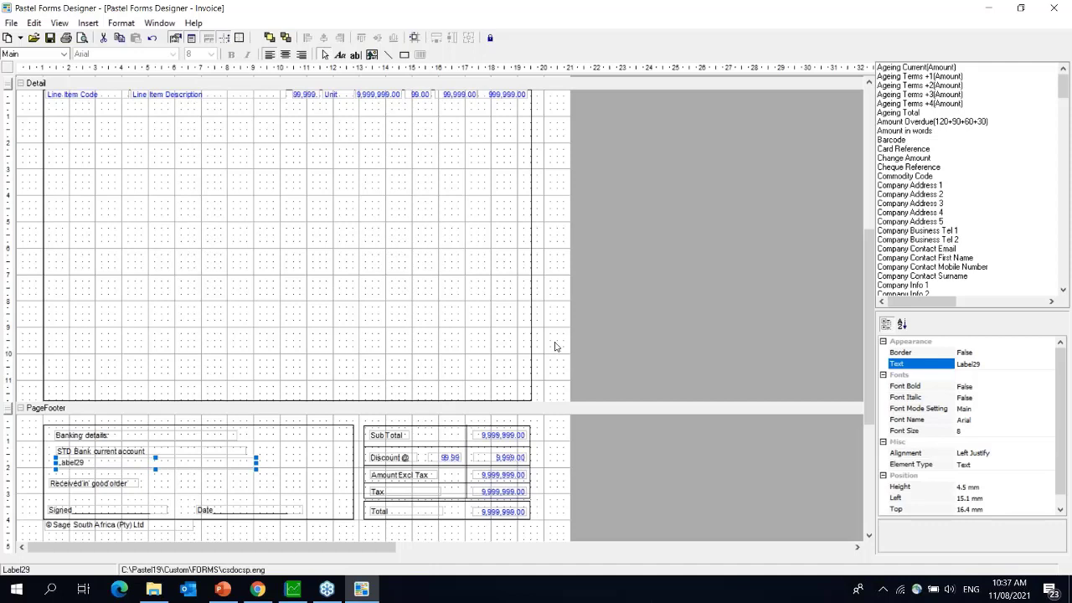
click(993, 365)
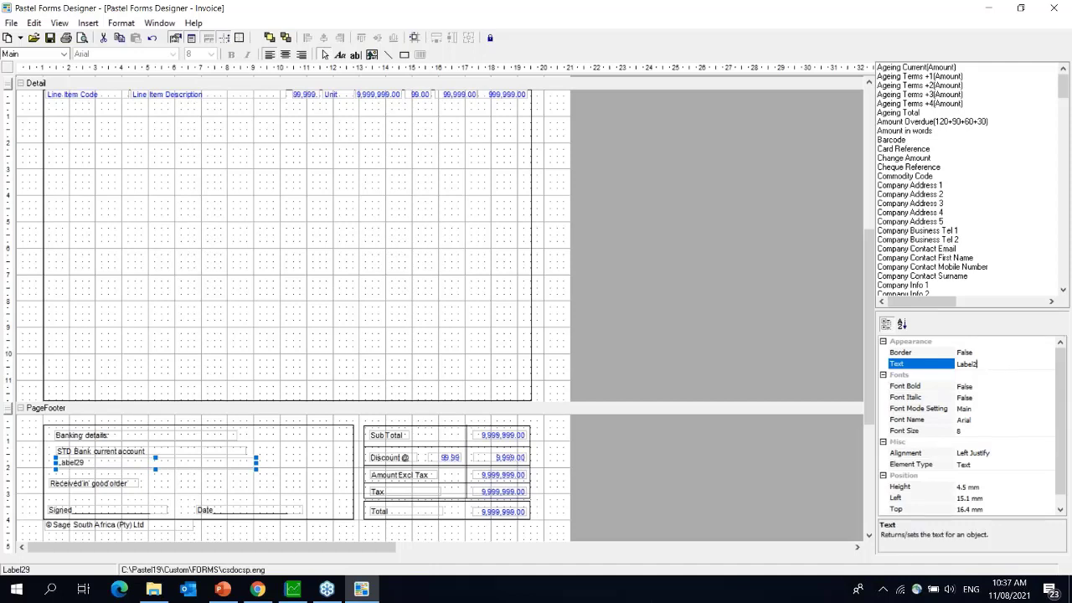
key(BackSpace)
key(BackSpace)
key(BackSpace)
key(BackSpace)
text(12345678)
key(Return)
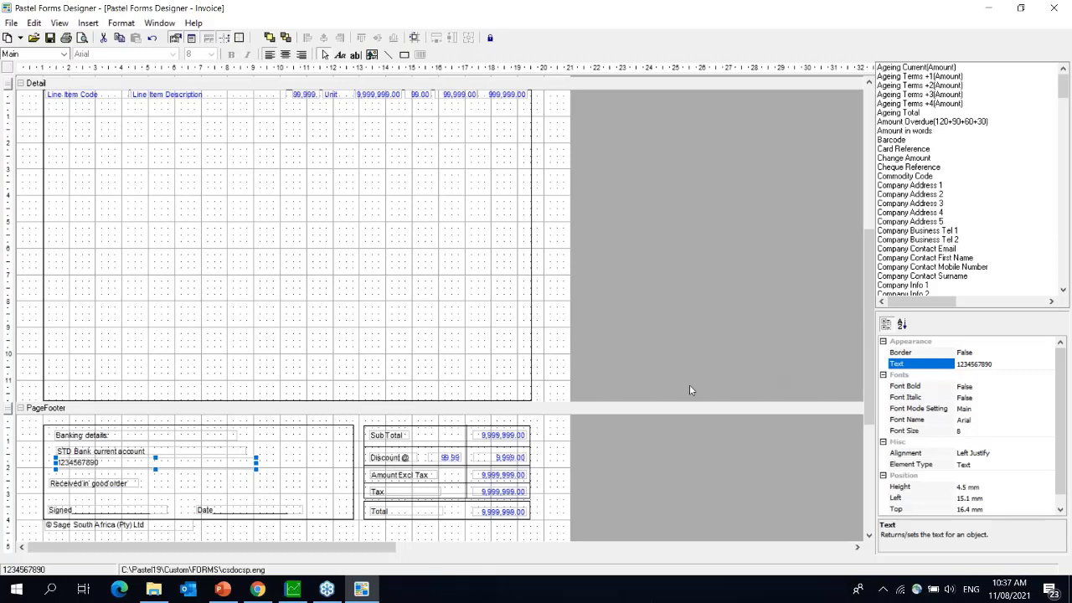
- Left-align the three banking labels and give them equal height, width and vertical spacing
click(131, 437)
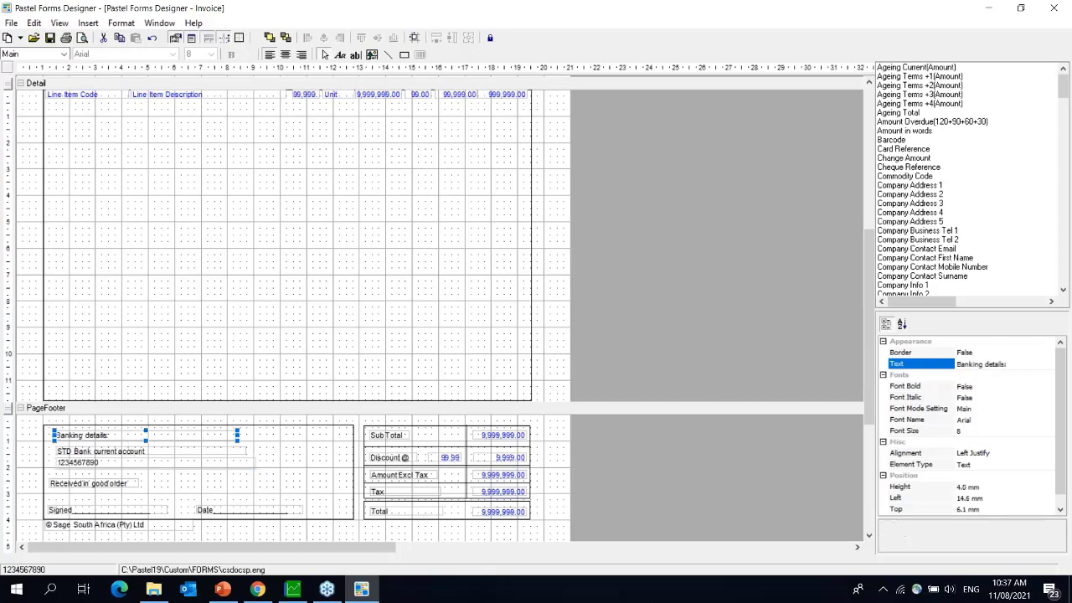
shift+click(127, 454)
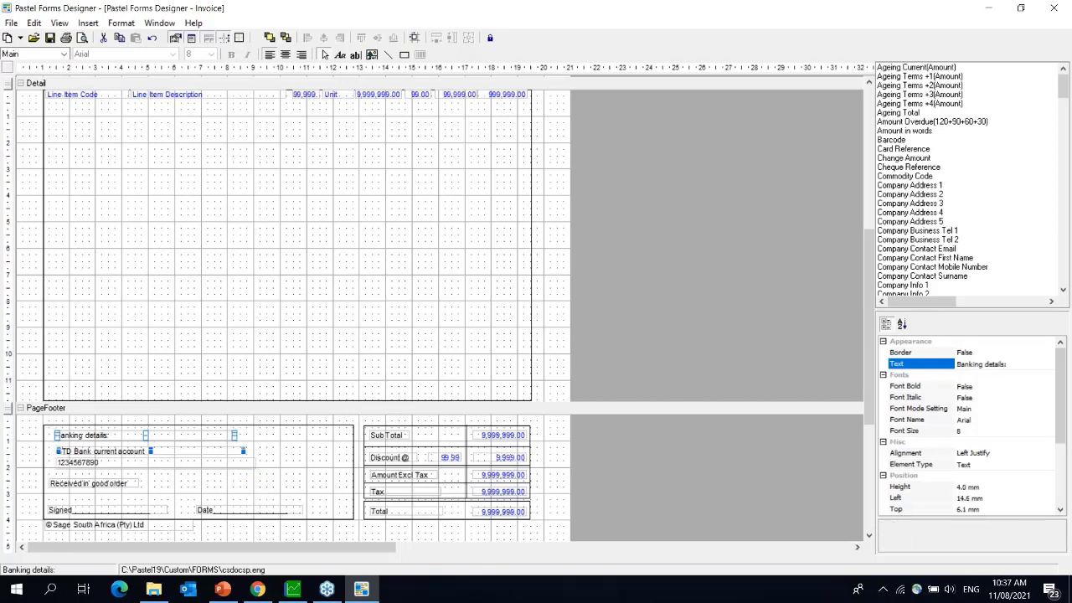
shift+click(124, 466)
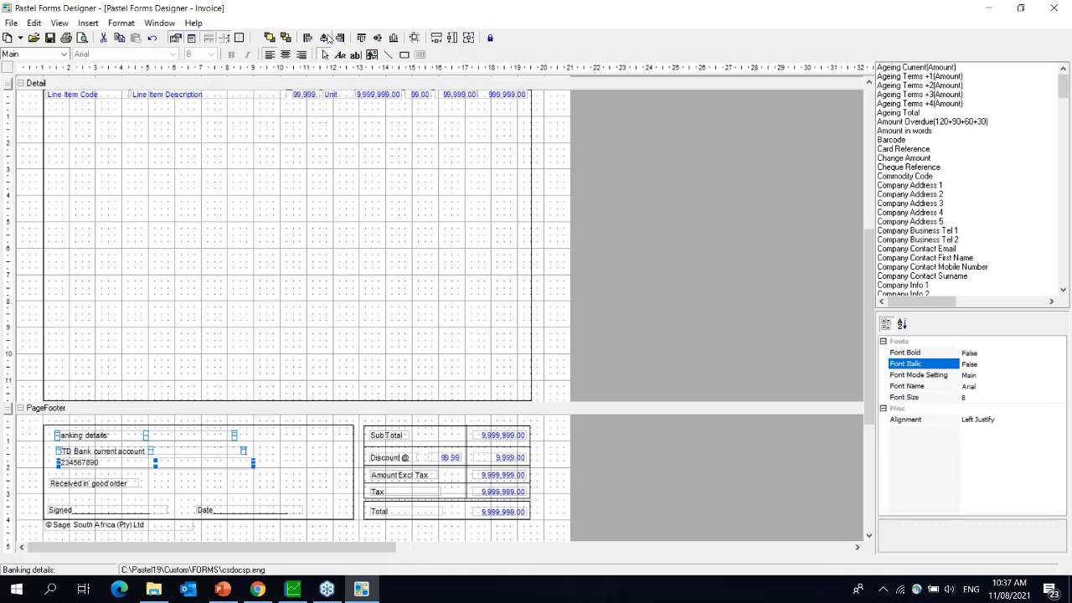
click(307, 38)
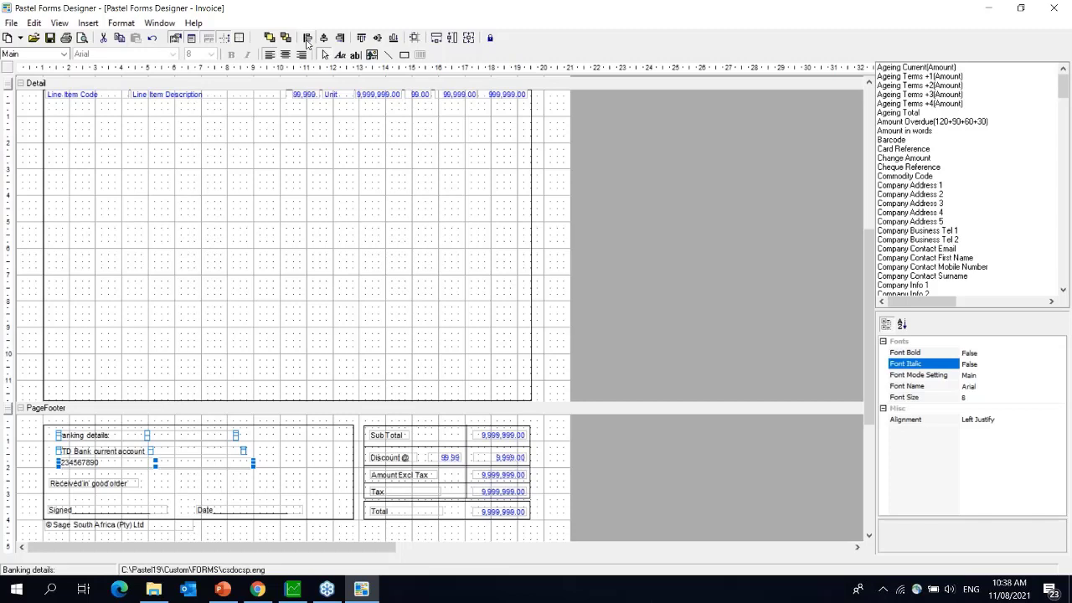
click(453, 39)
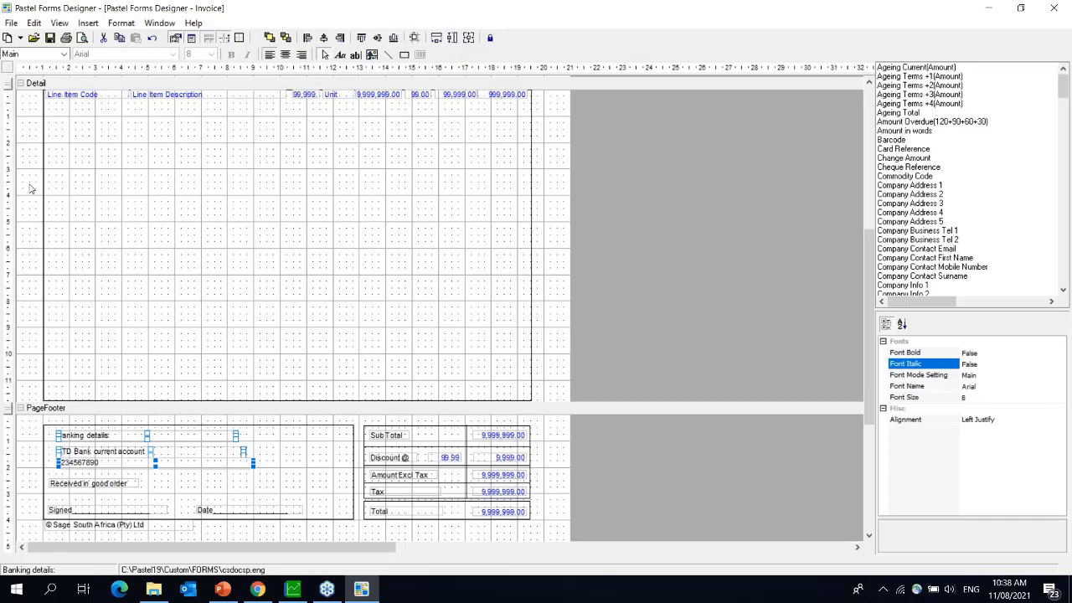
click(131, 24)
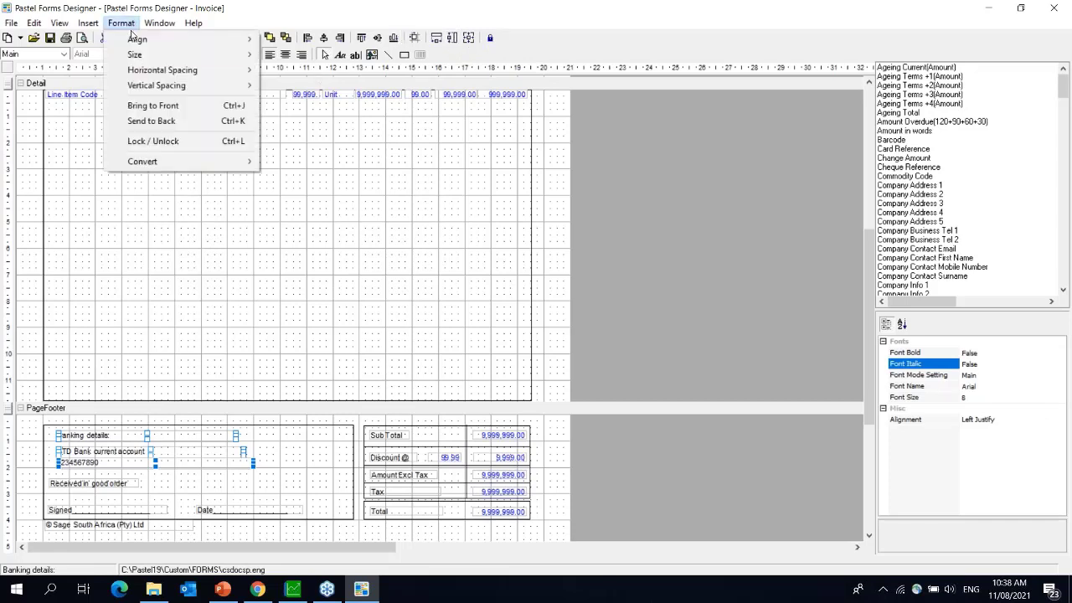
mouse_move(239, 84)
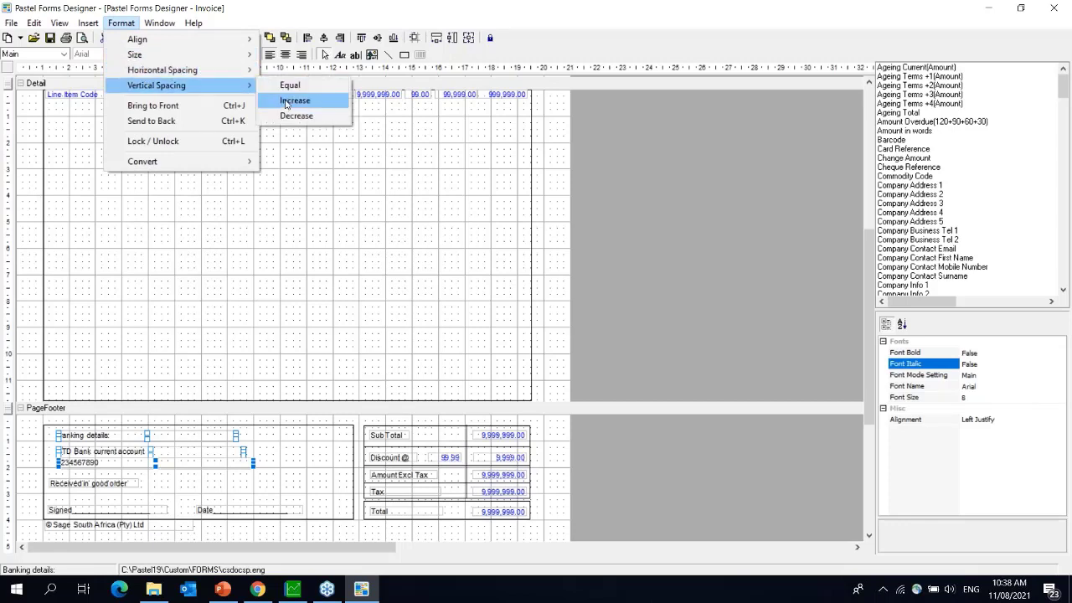
click(296, 87)
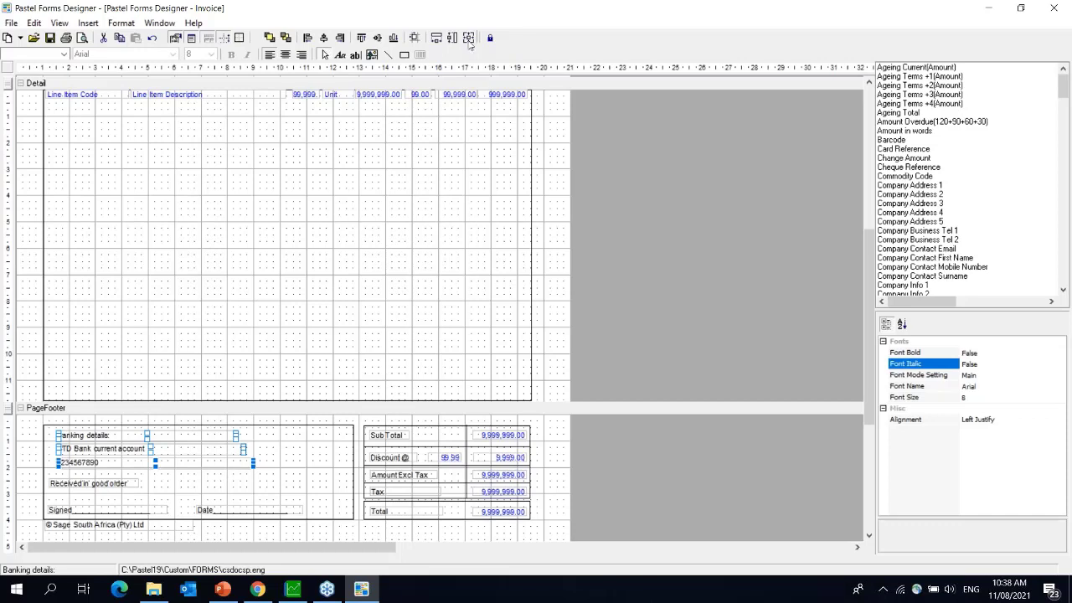
click(437, 39)
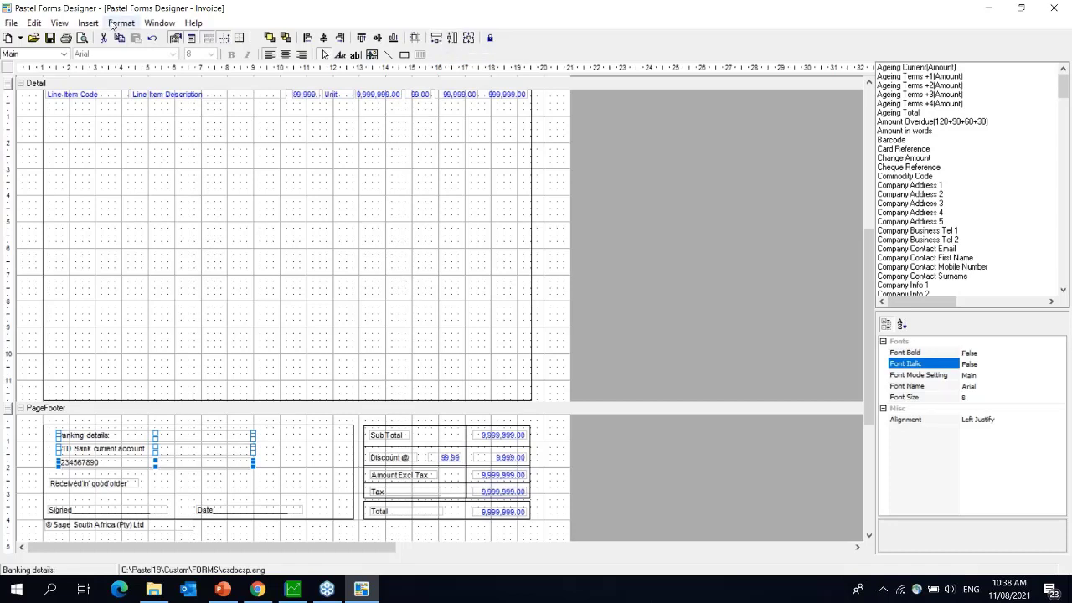
- Try selecting Received in good order, Signed and the banking labels together
click(117, 23)
mouse_move(164, 73)
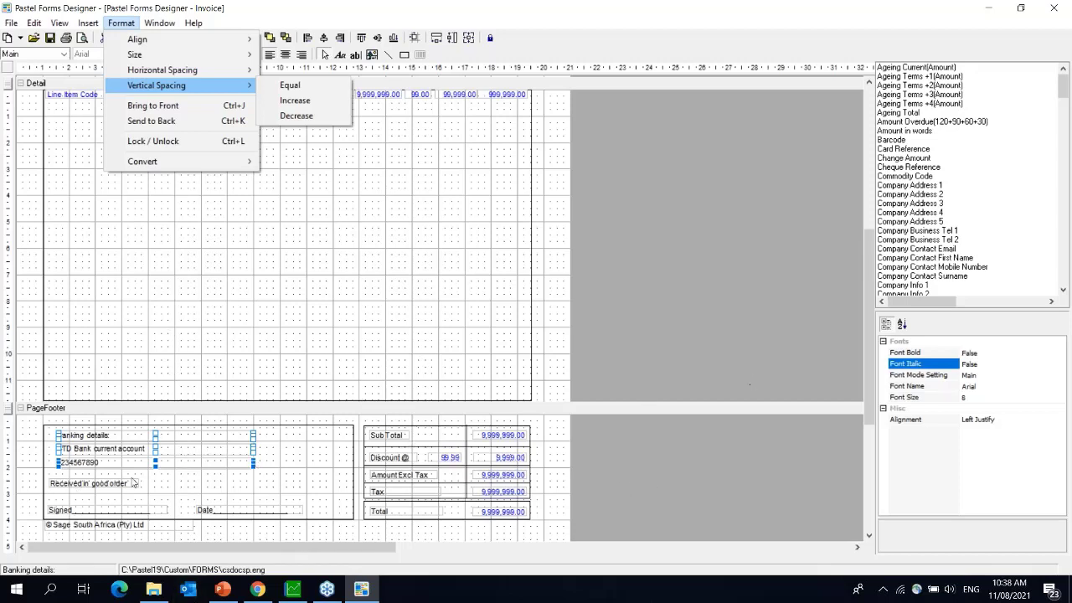
click(92, 487)
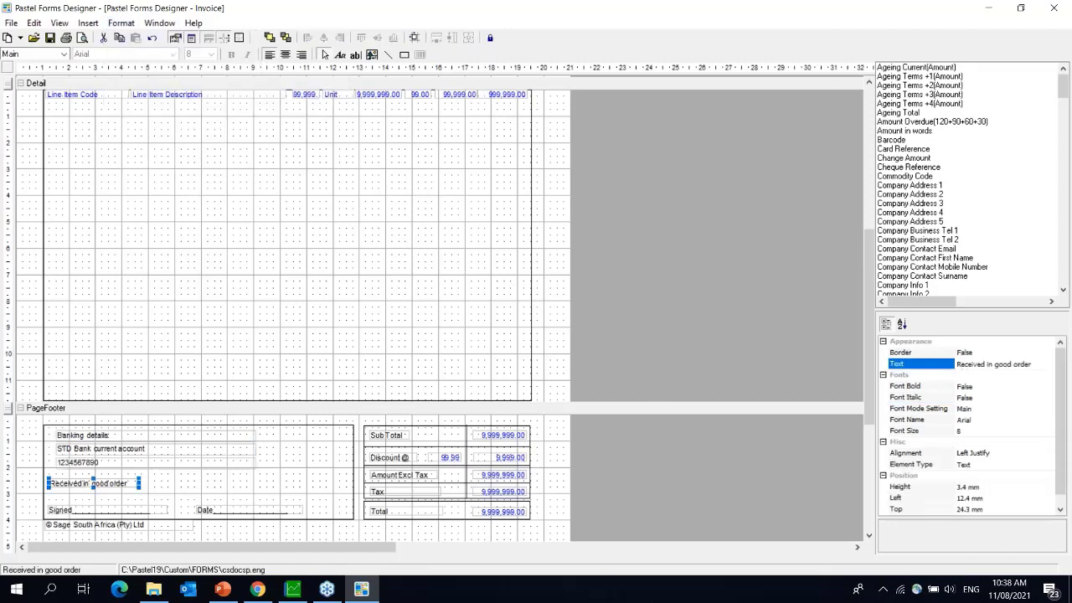
shift+click(81, 511)
shift+click(94, 463)
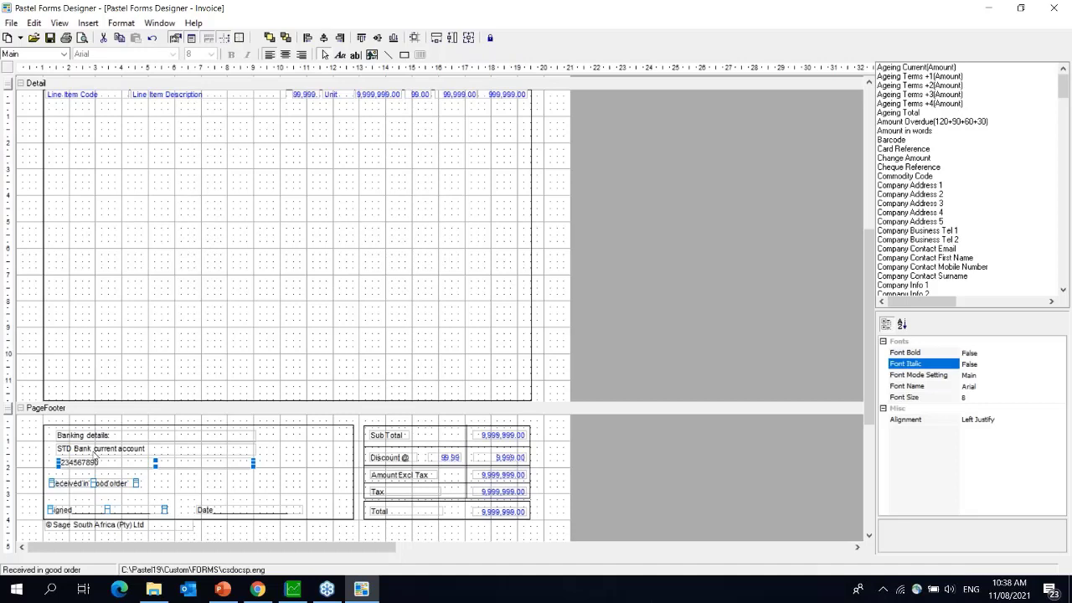
shift+click(94, 449)
shift+click(94, 433)
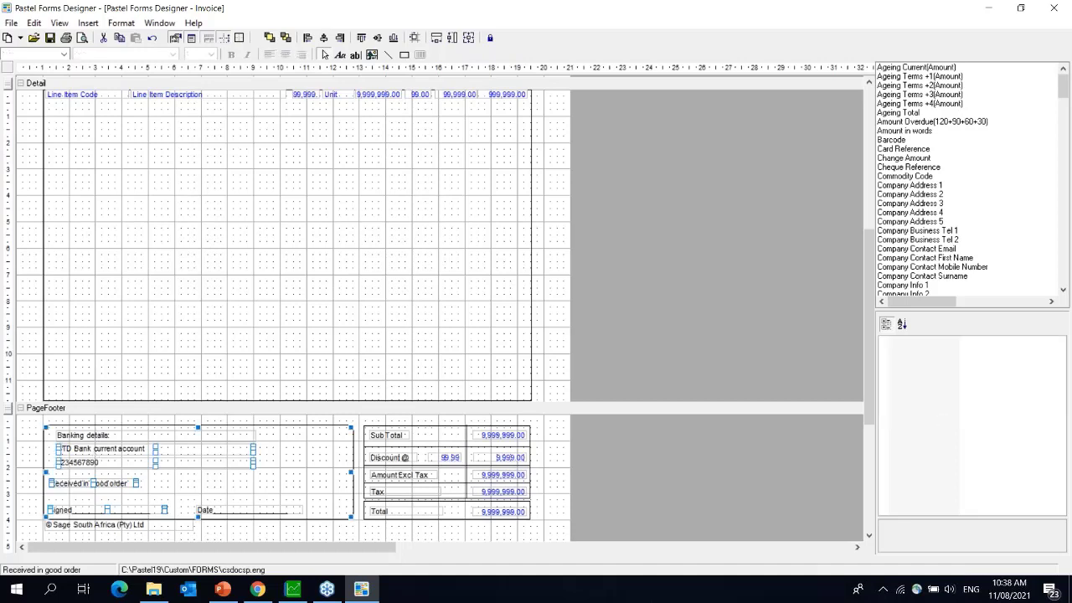
shift+click(92, 435)
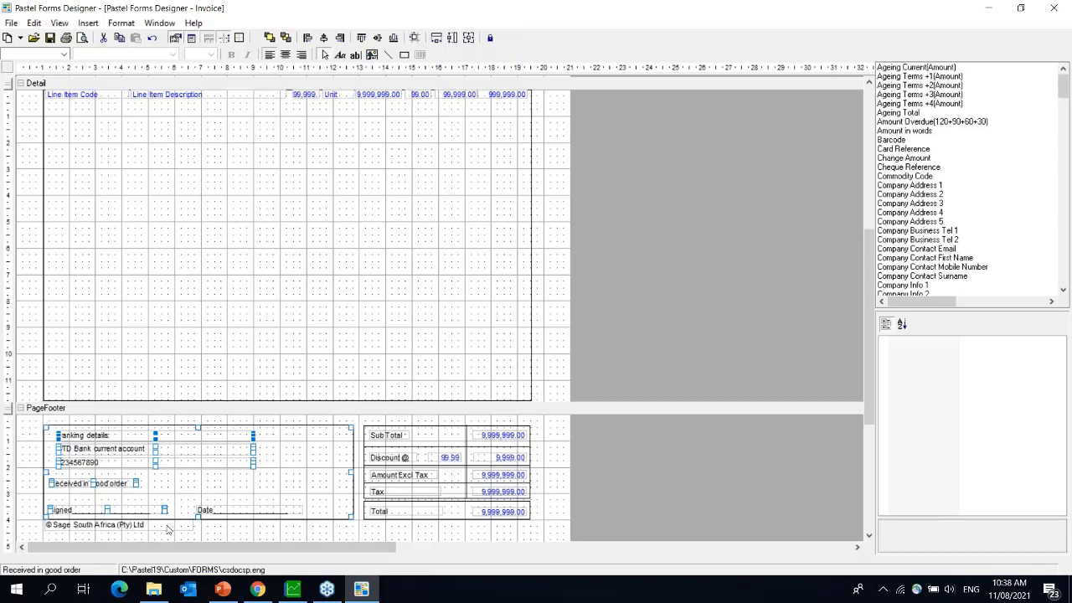
click(236, 498)
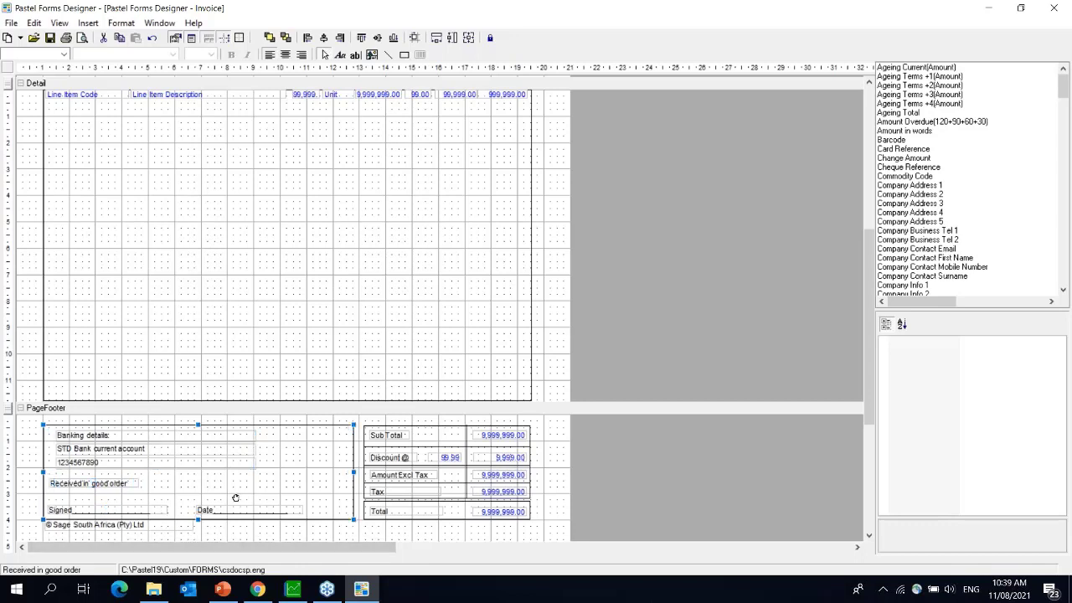
click(24, 508)
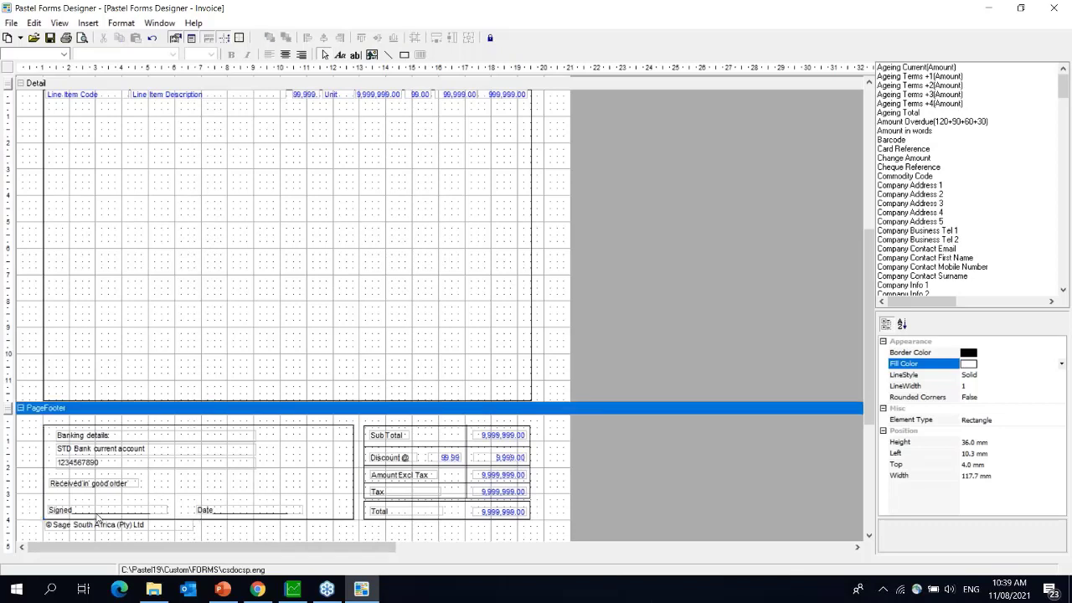
- Left-align Received in good order and Signed with the banking labels, nudging all slightly left
click(98, 512)
shift+click(101, 485)
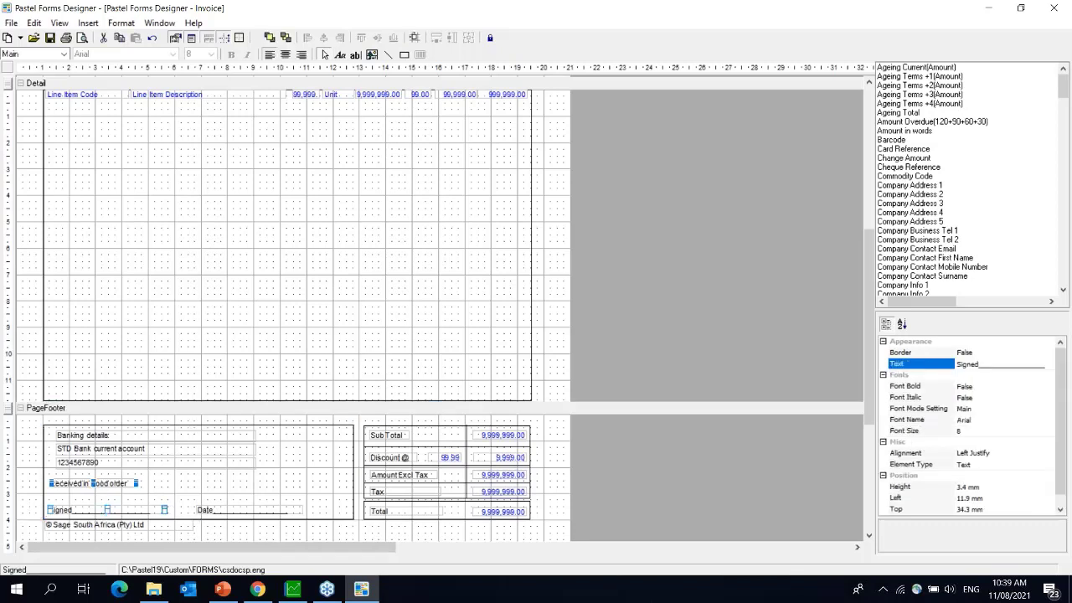
shift+click(105, 461)
shift+click(104, 451)
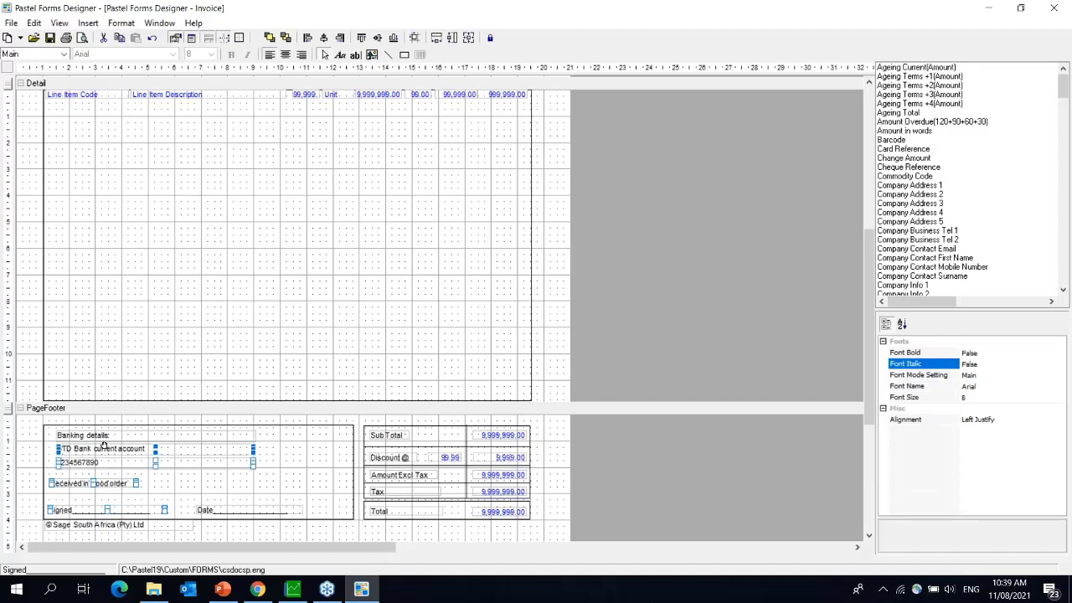
shift+click(104, 435)
click(308, 39)
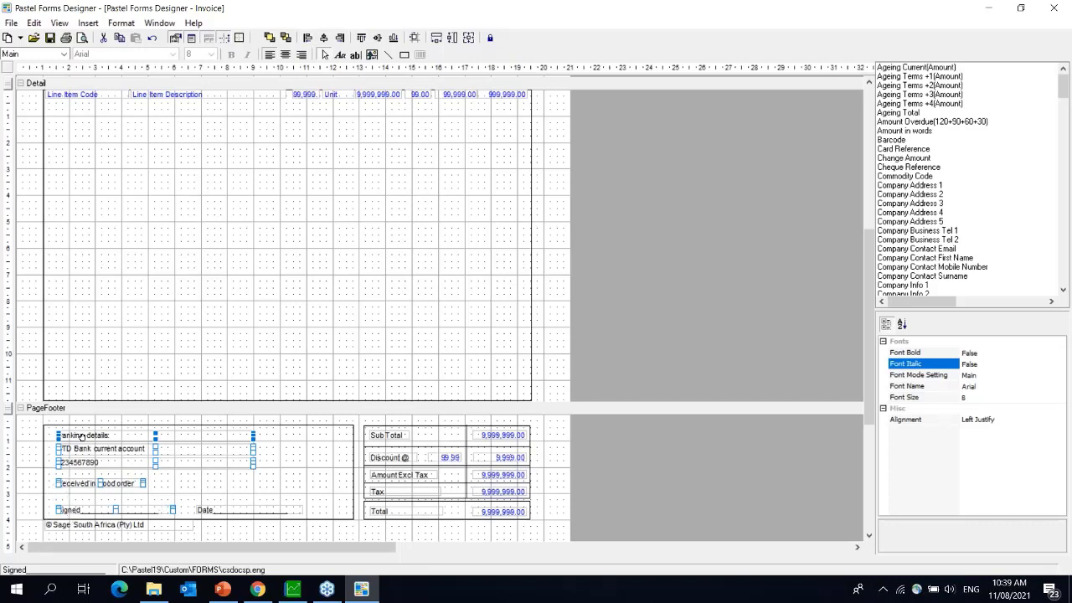
drag(79, 435, 72, 437)
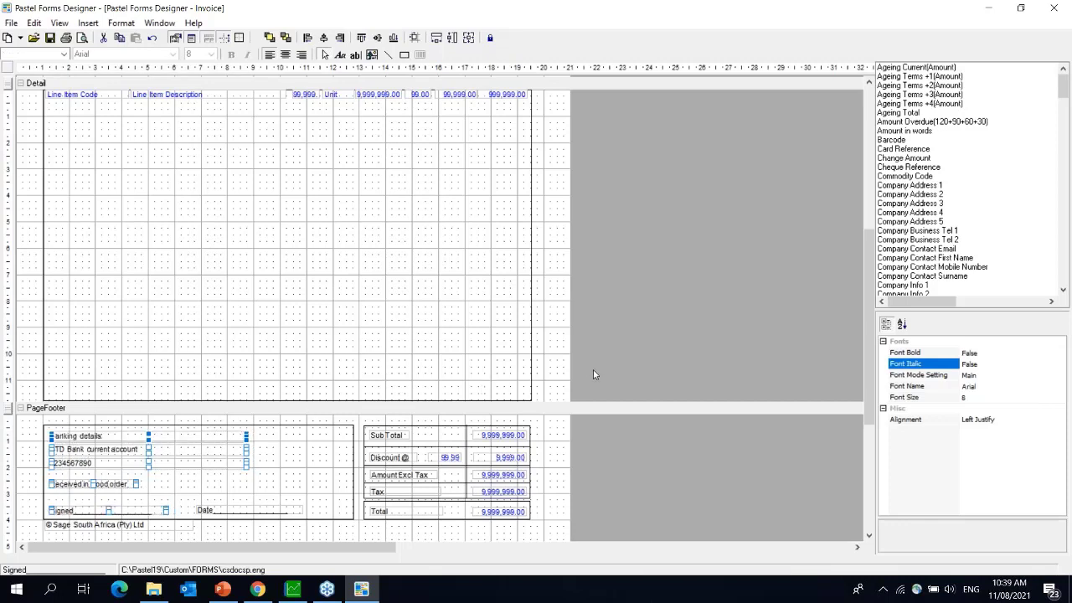
click(653, 436)
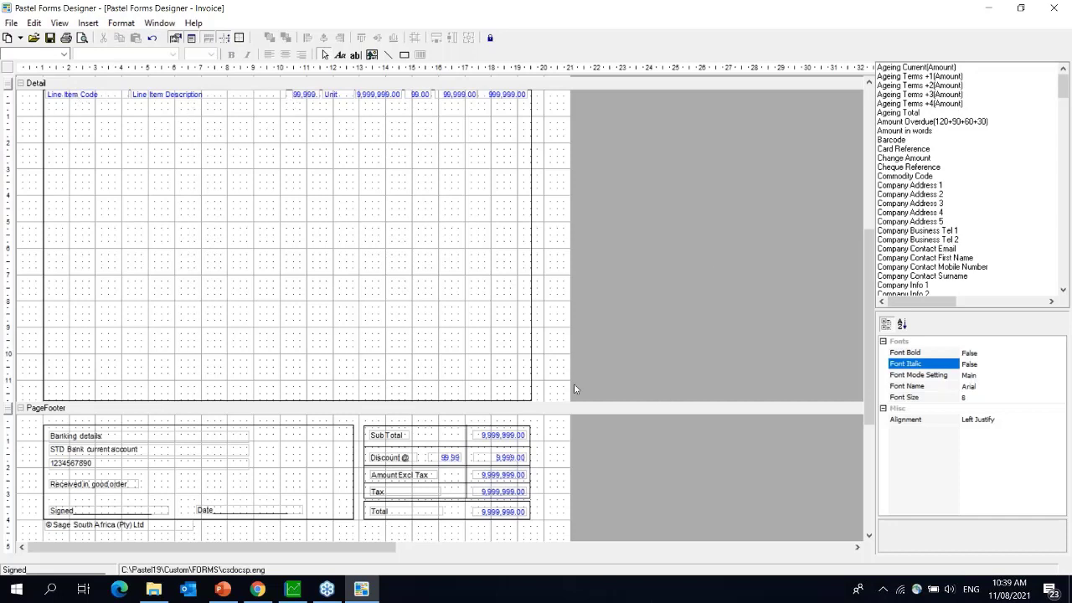
click(335, 449)
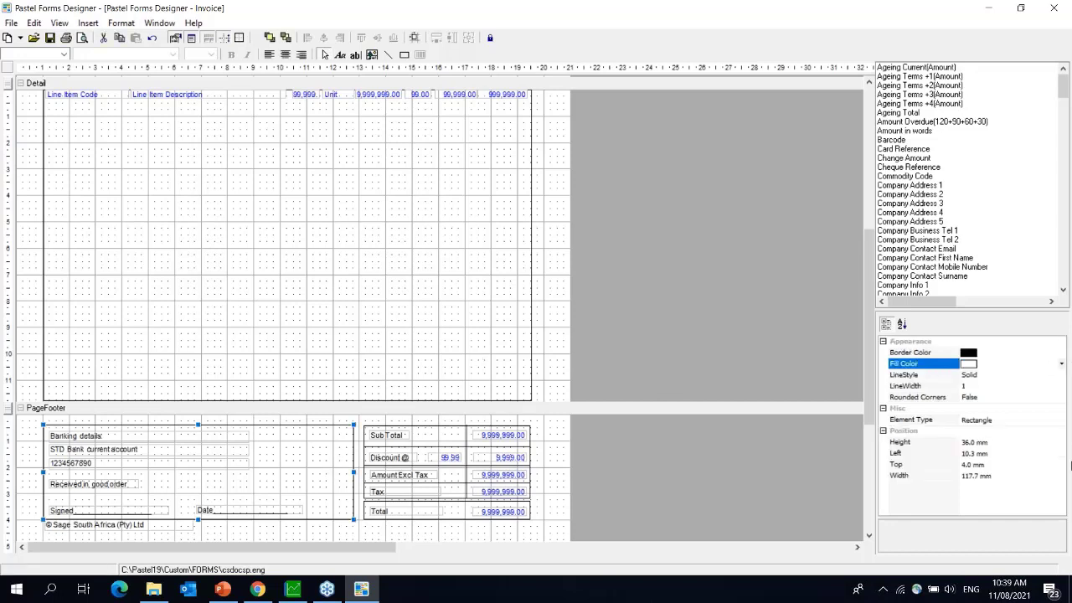
click(968, 398)
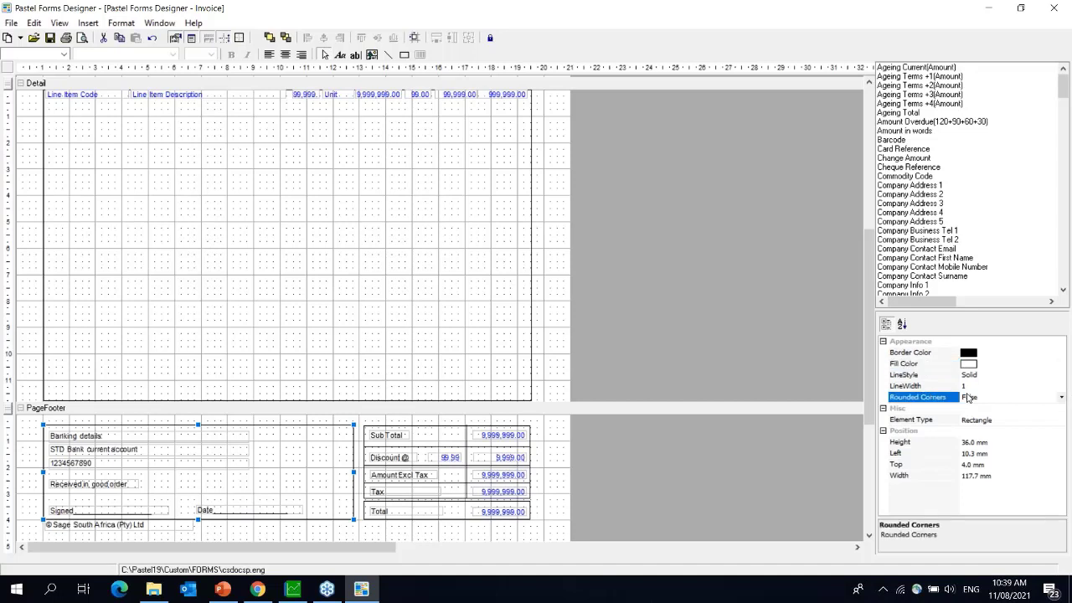
click(1062, 397)
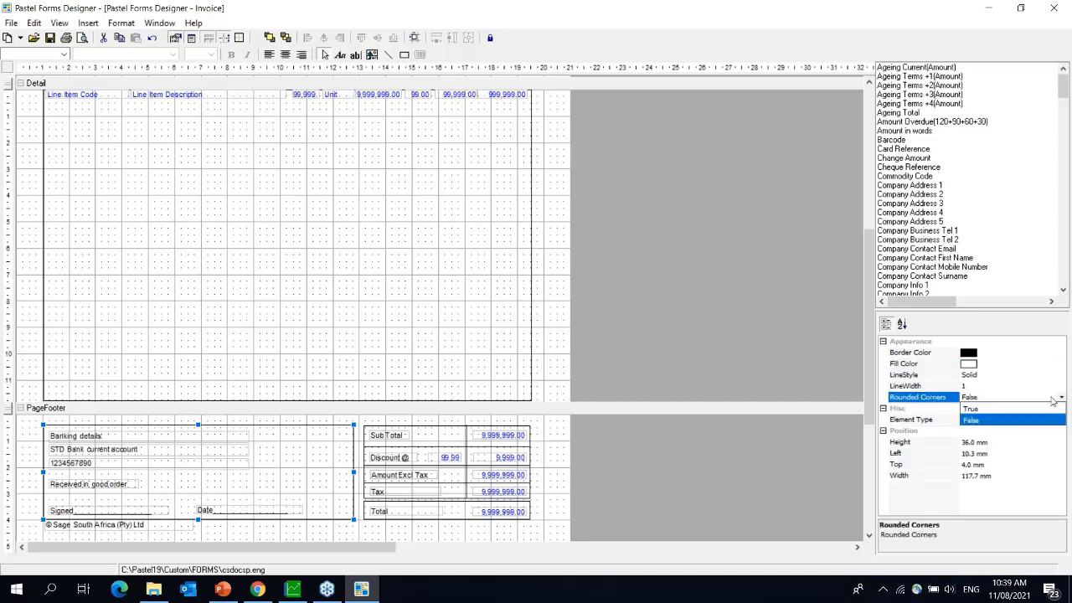
click(1003, 409)
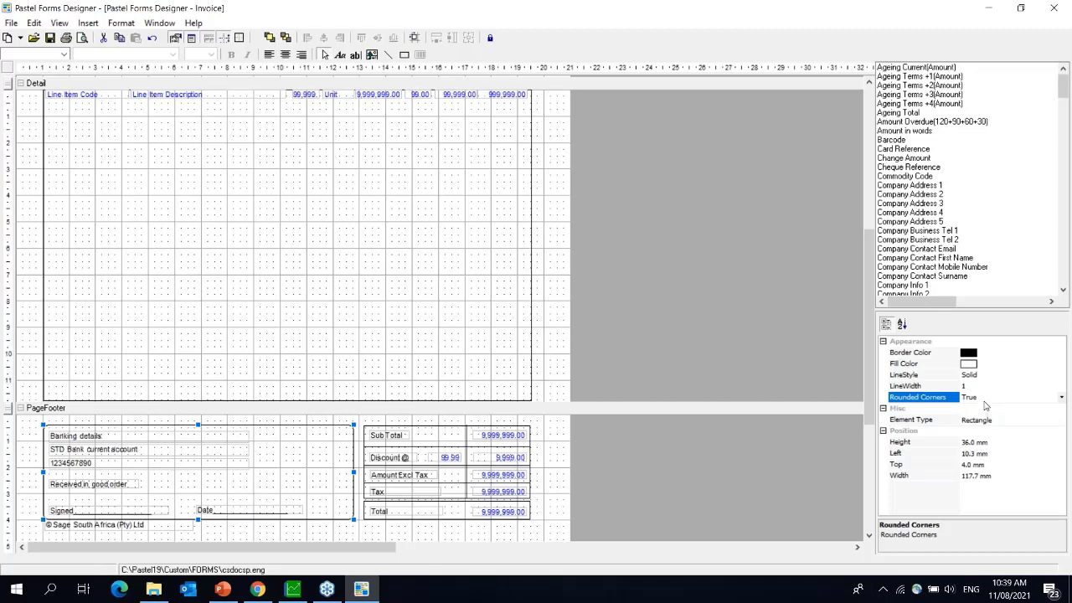
click(1061, 398)
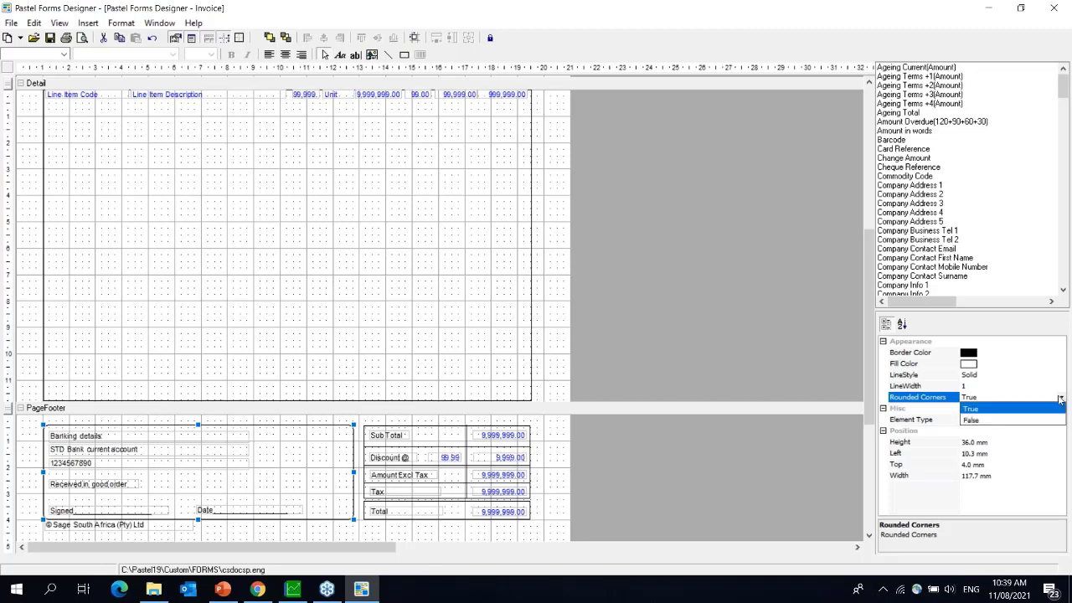
click(975, 421)
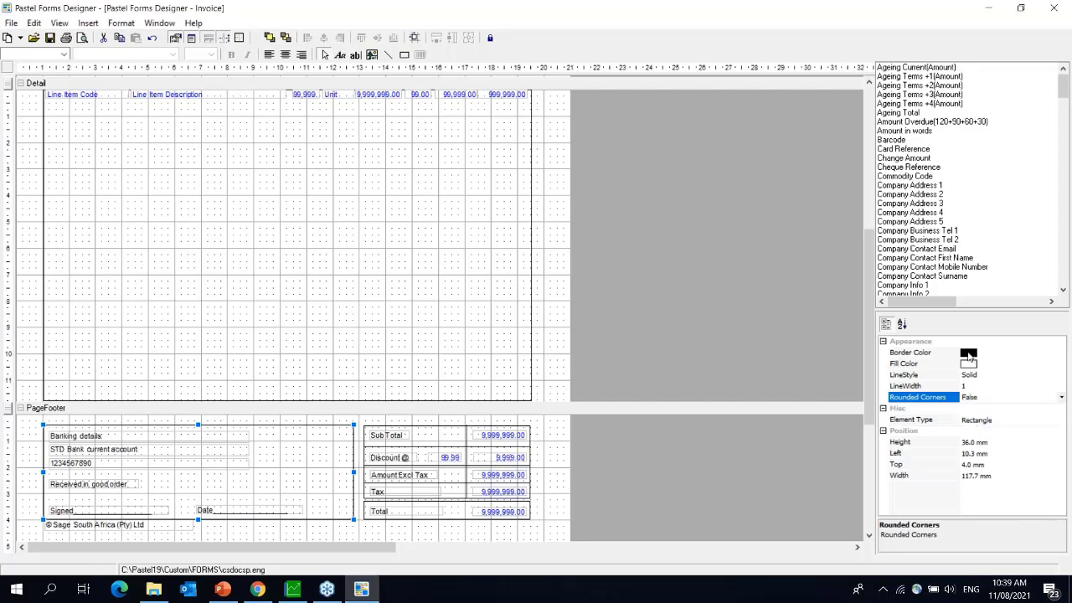
click(968, 356)
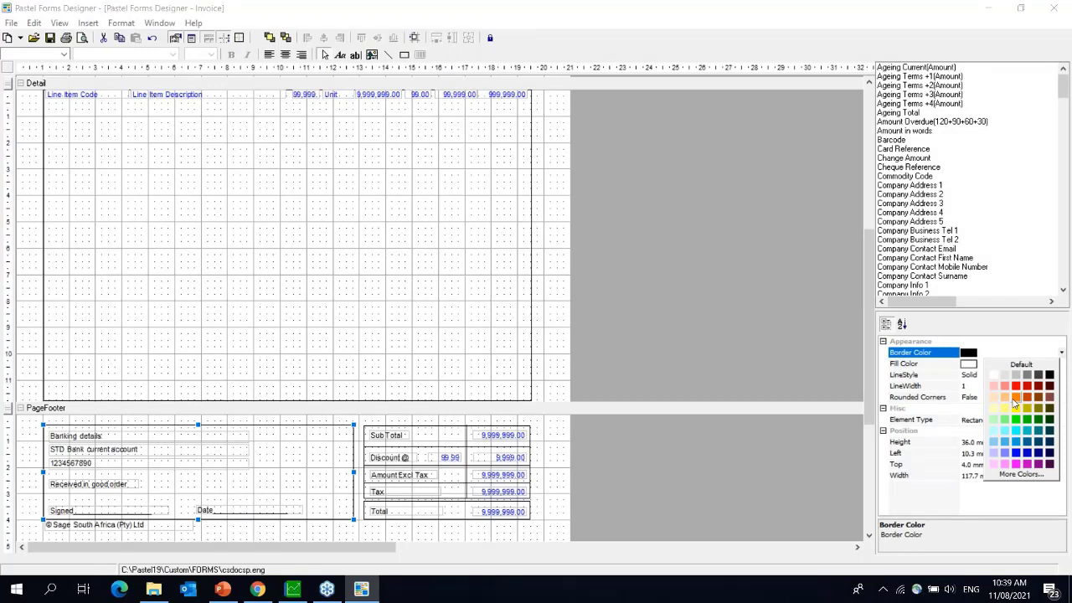
click(1028, 464)
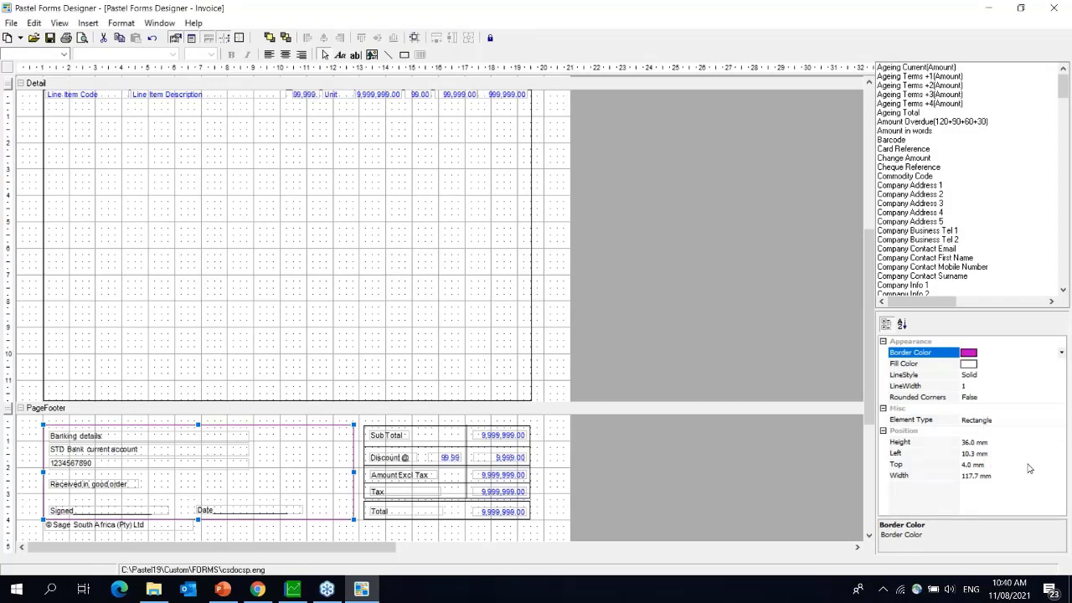
click(970, 353)
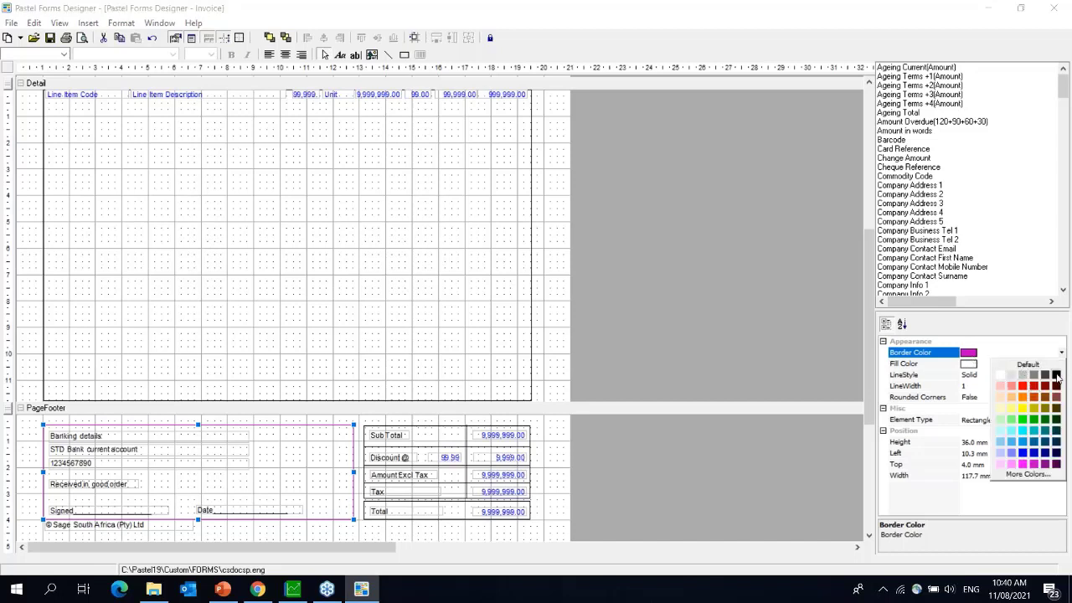
click(1057, 374)
click(971, 365)
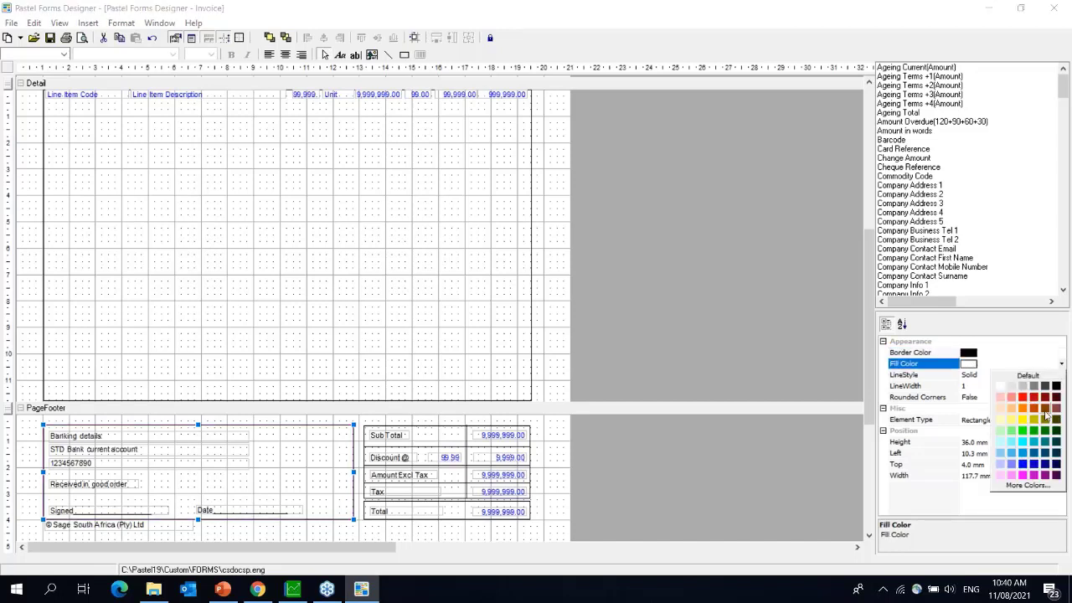
click(1023, 475)
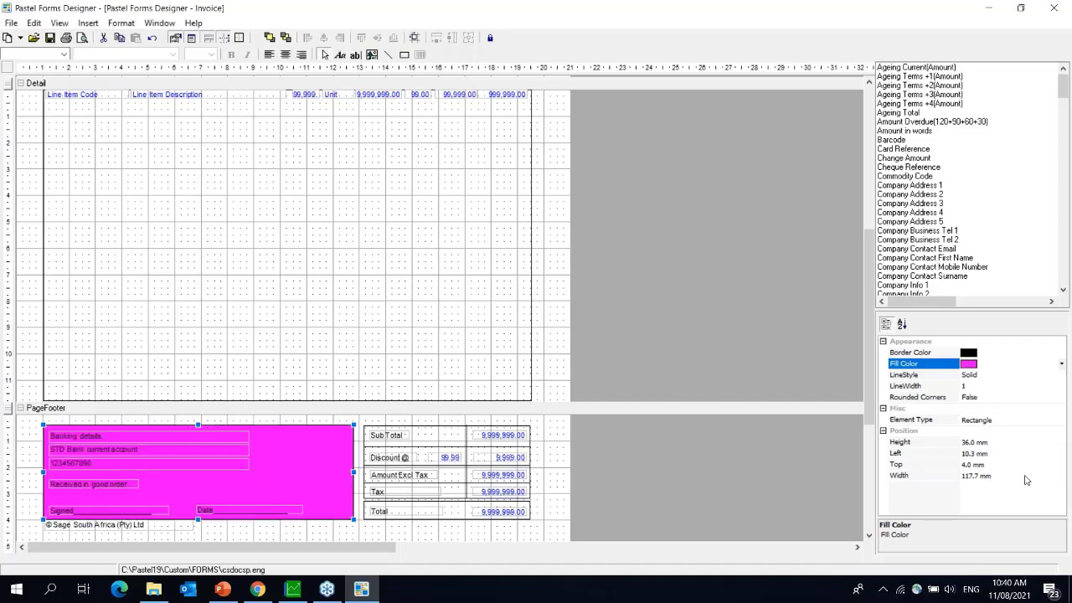
click(970, 365)
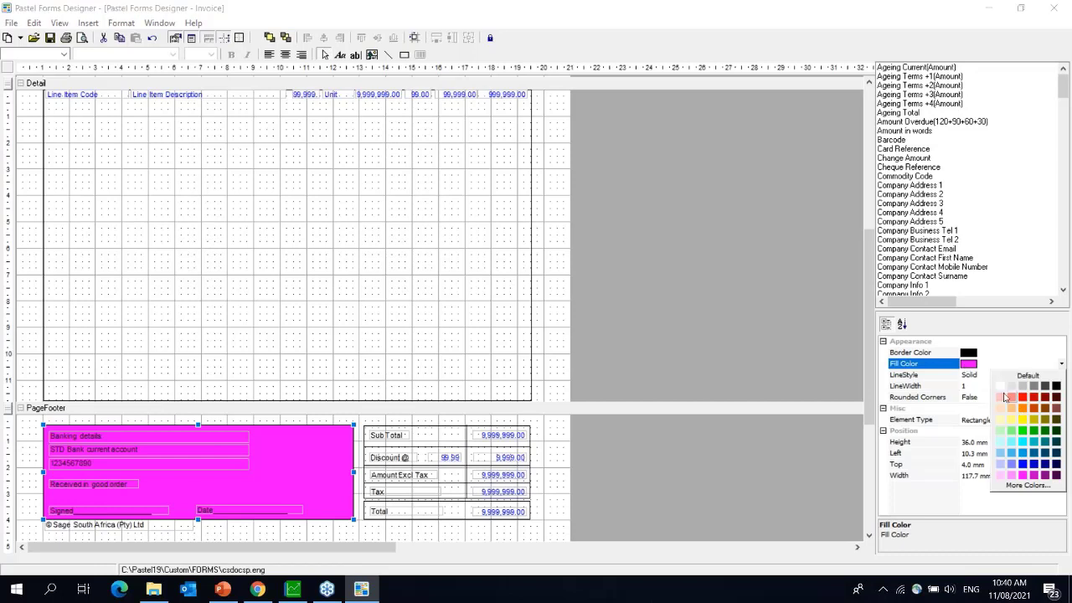
click(1001, 385)
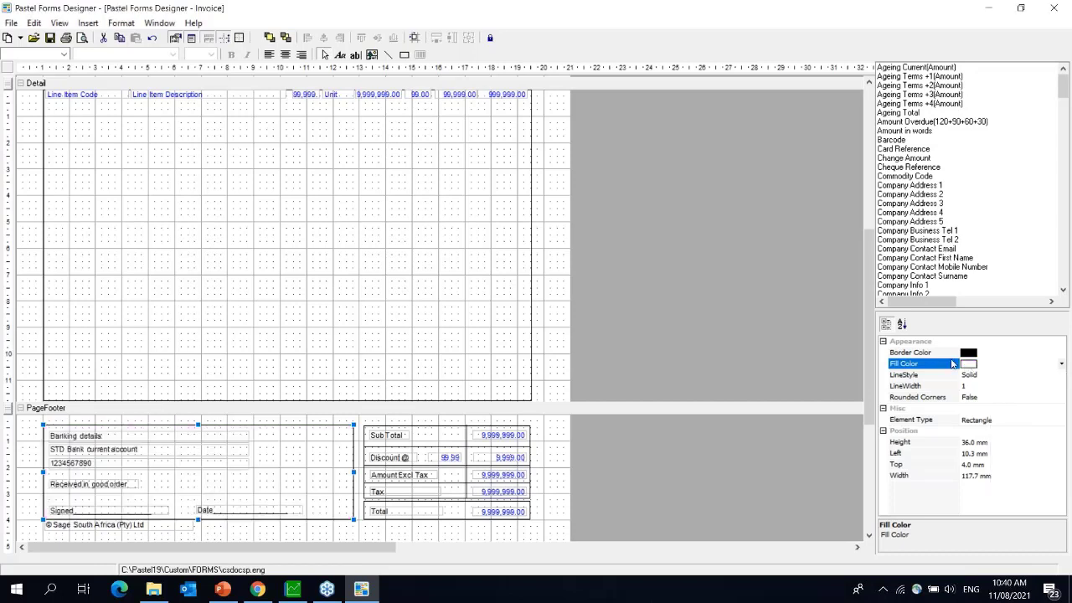
click(972, 379)
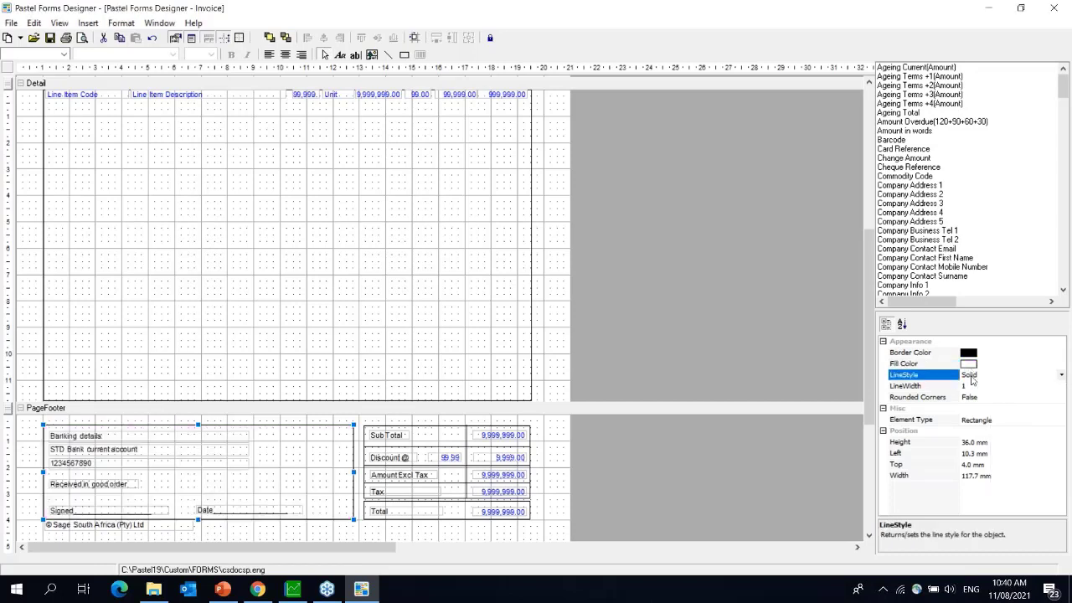
click(1060, 377)
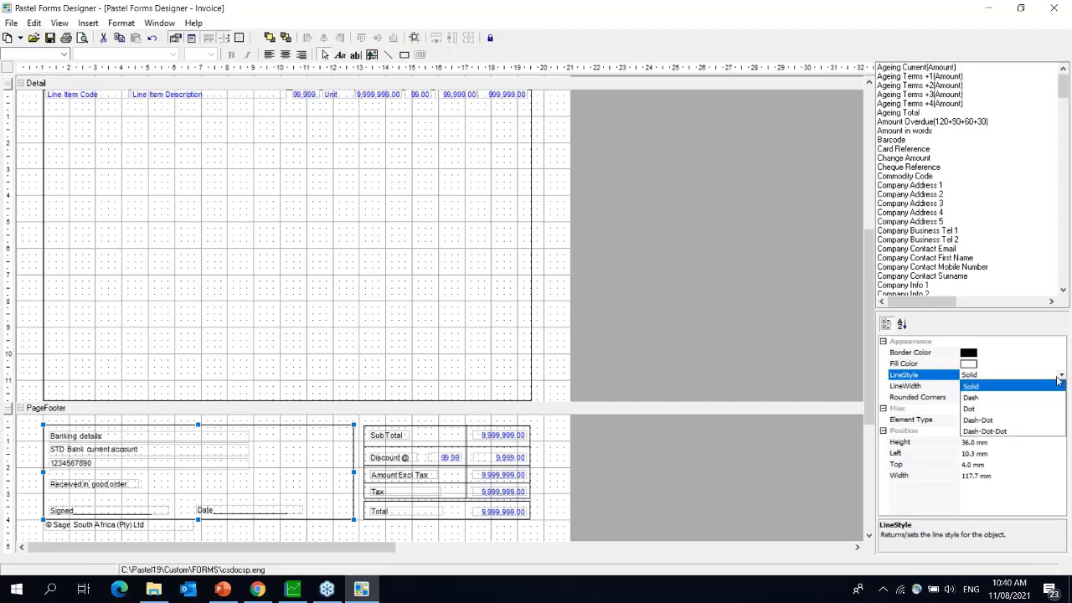
click(981, 399)
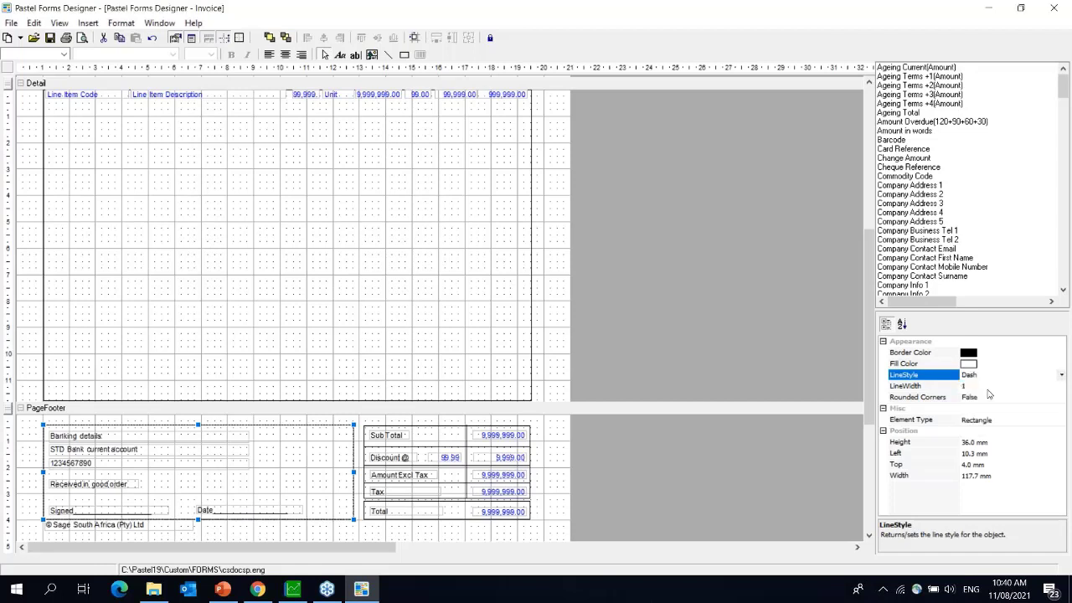
click(1062, 377)
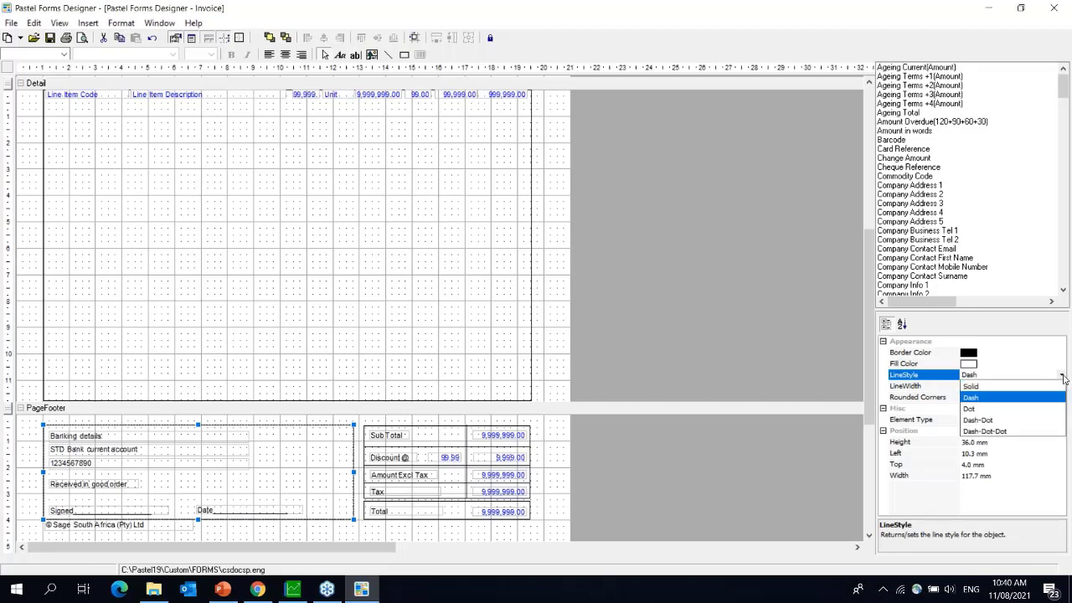
click(980, 410)
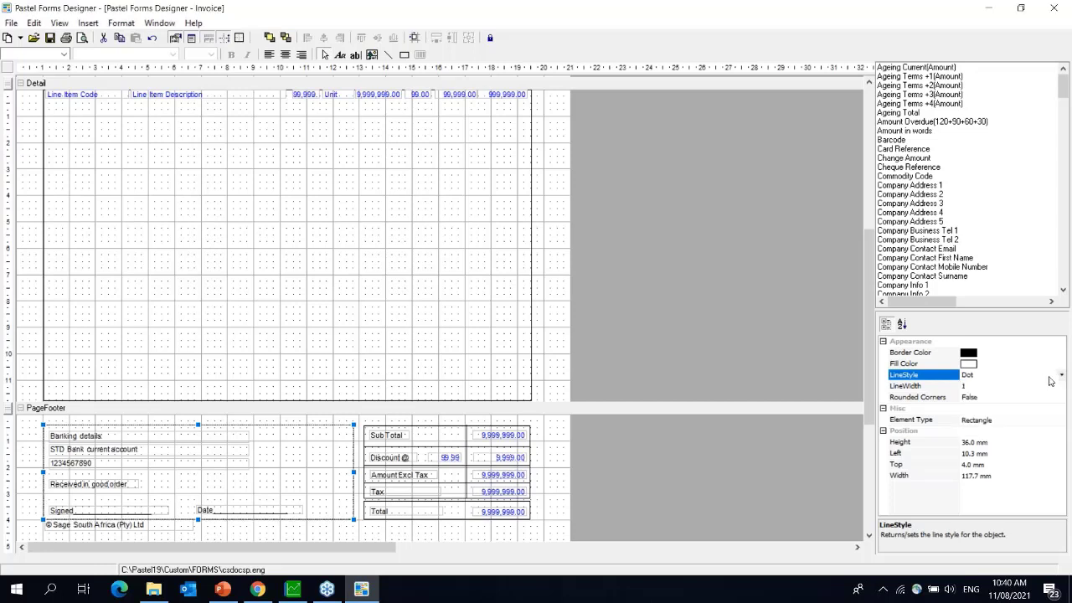
click(1061, 377)
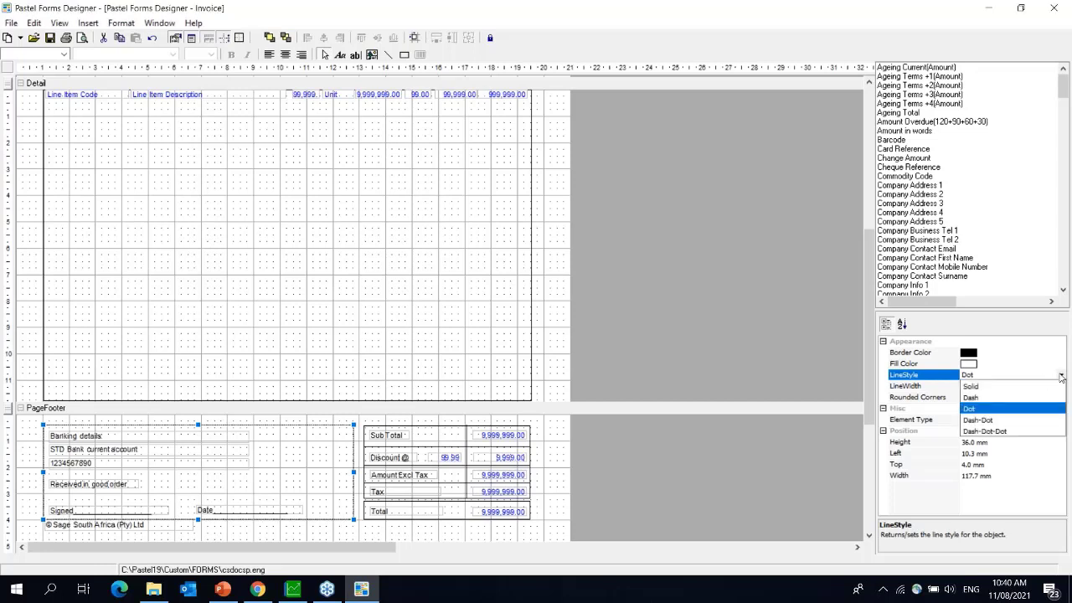
click(979, 387)
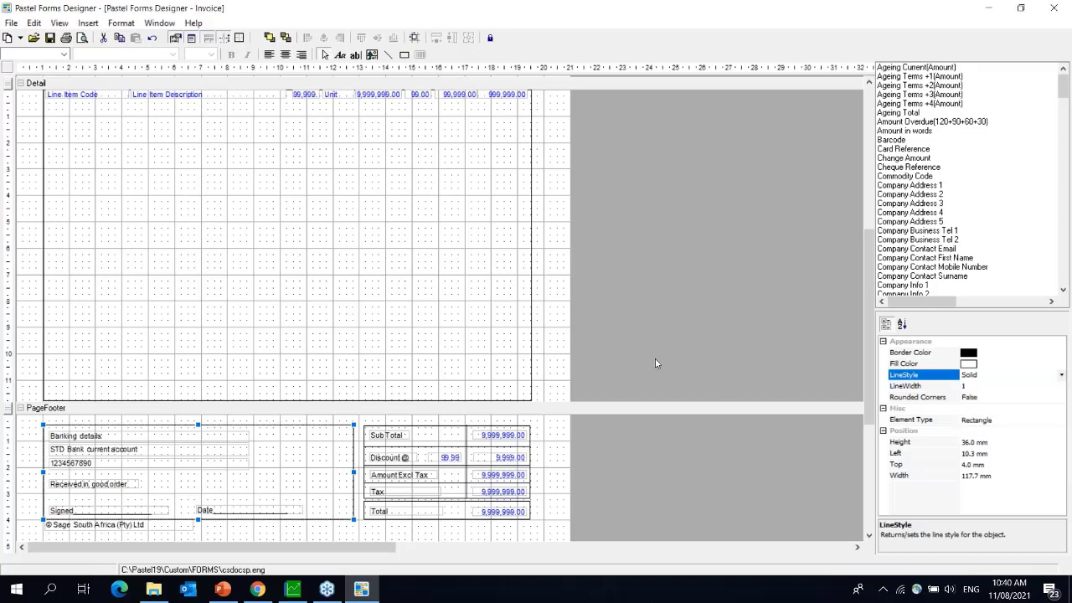
click(691, 431)
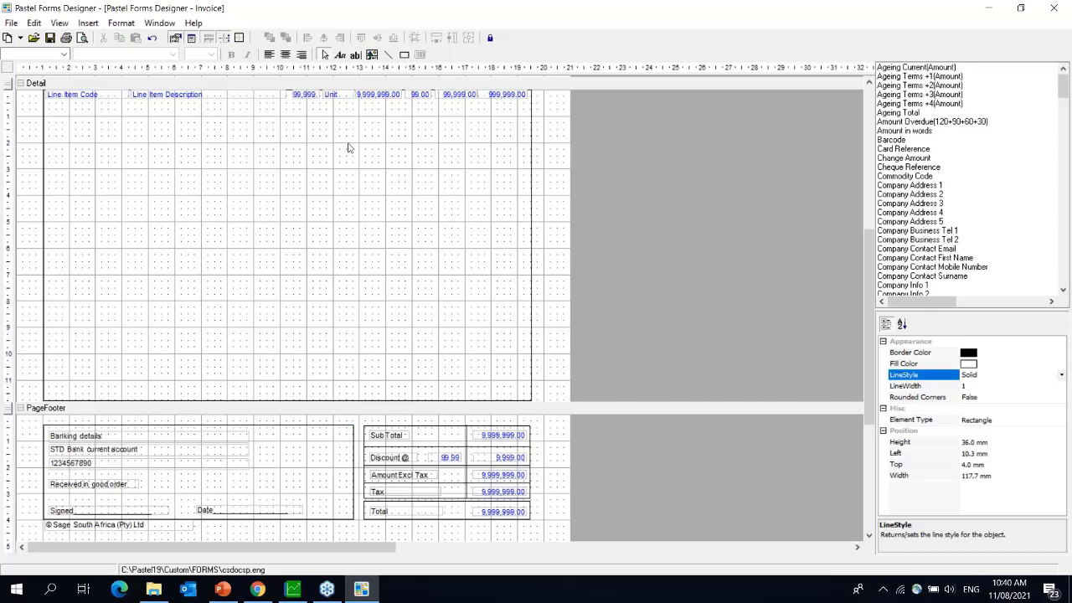
- Shift the totals box's vertical divider slightly left to 170.1 mm
click(88, 24)
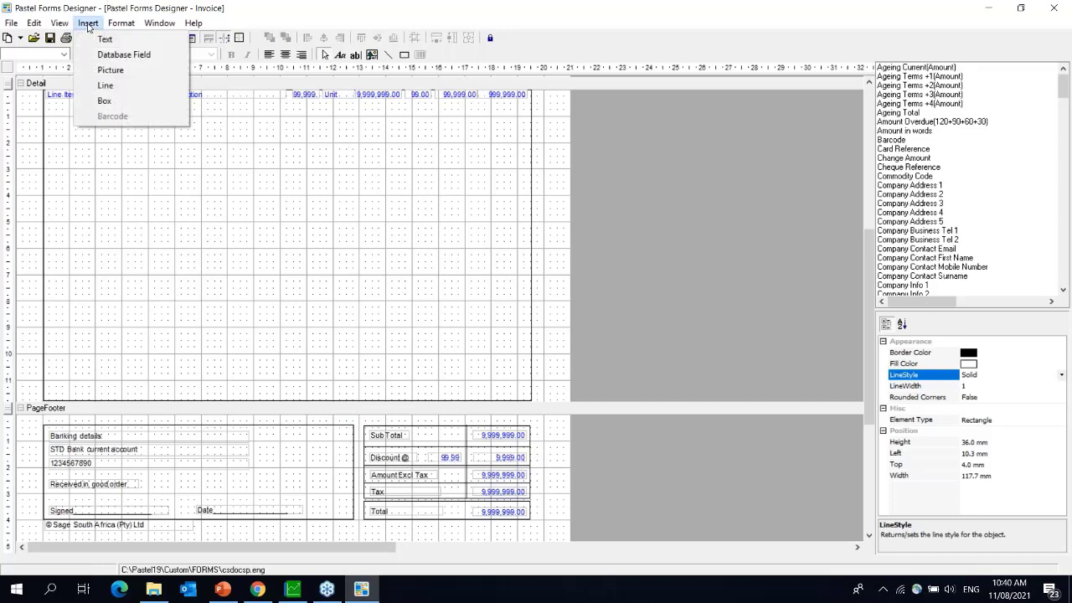
click(122, 87)
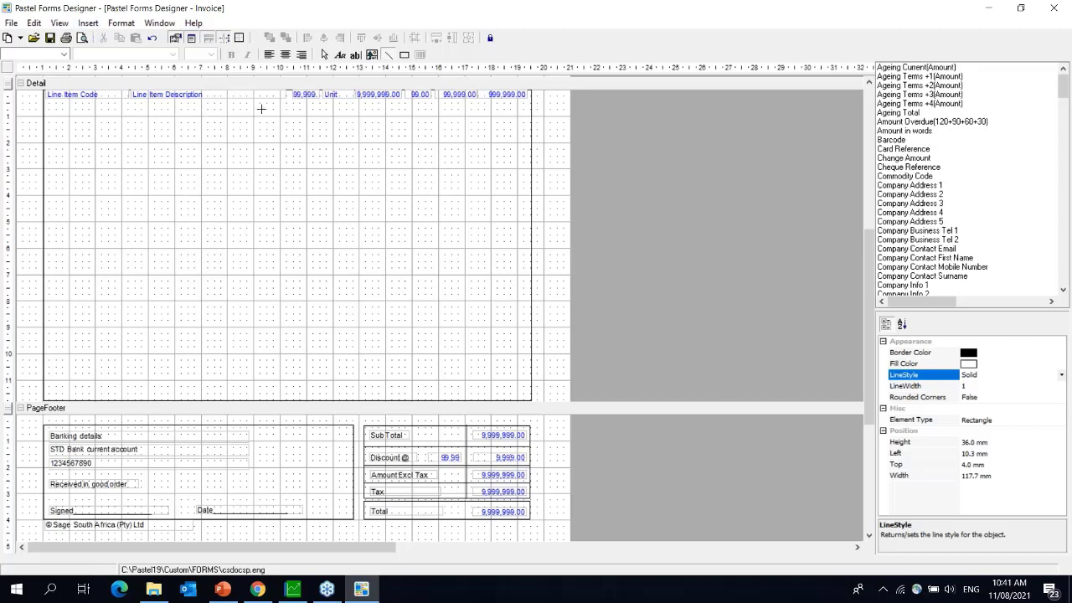
click(325, 55)
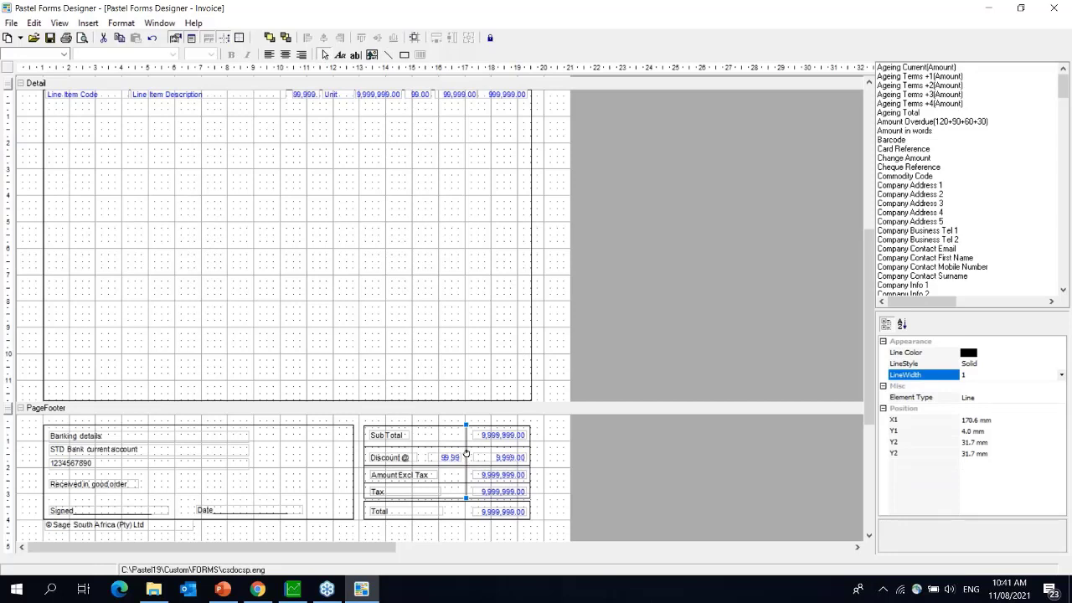
drag(466, 453, 464, 454)
- Inspect the totals box rectangle and its horizontal divider lines
click(423, 427)
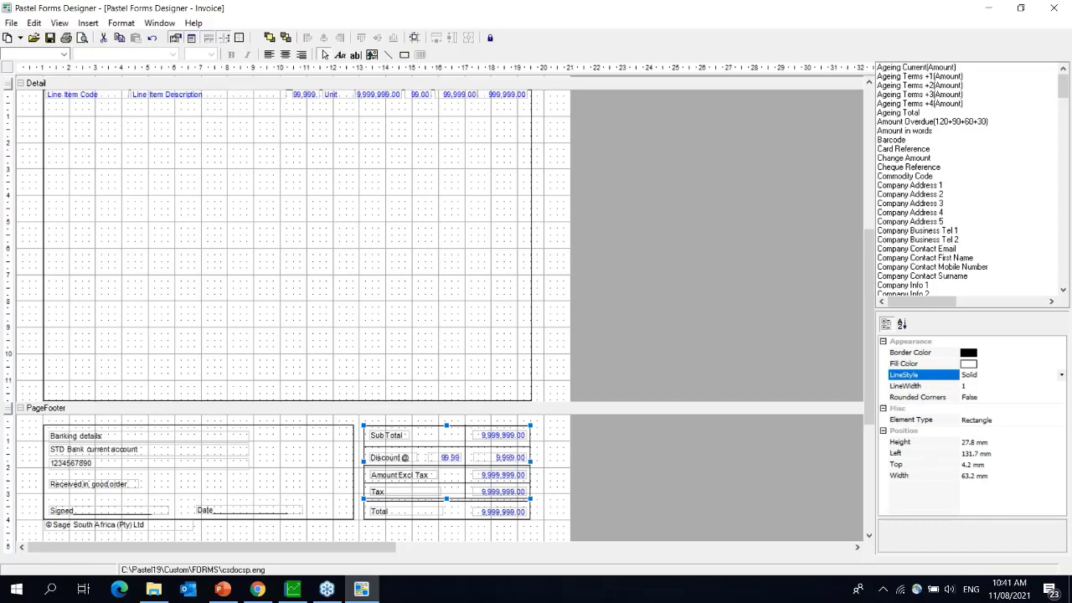
click(429, 446)
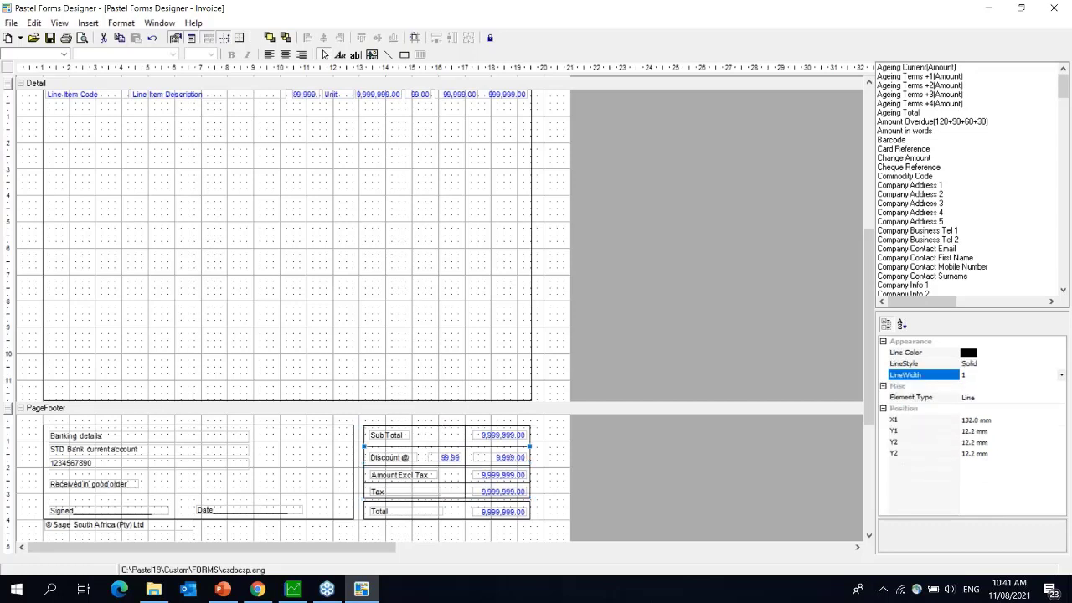
click(424, 465)
click(422, 484)
- Browse the Format > Align options, then select the Banking details label
click(88, 23)
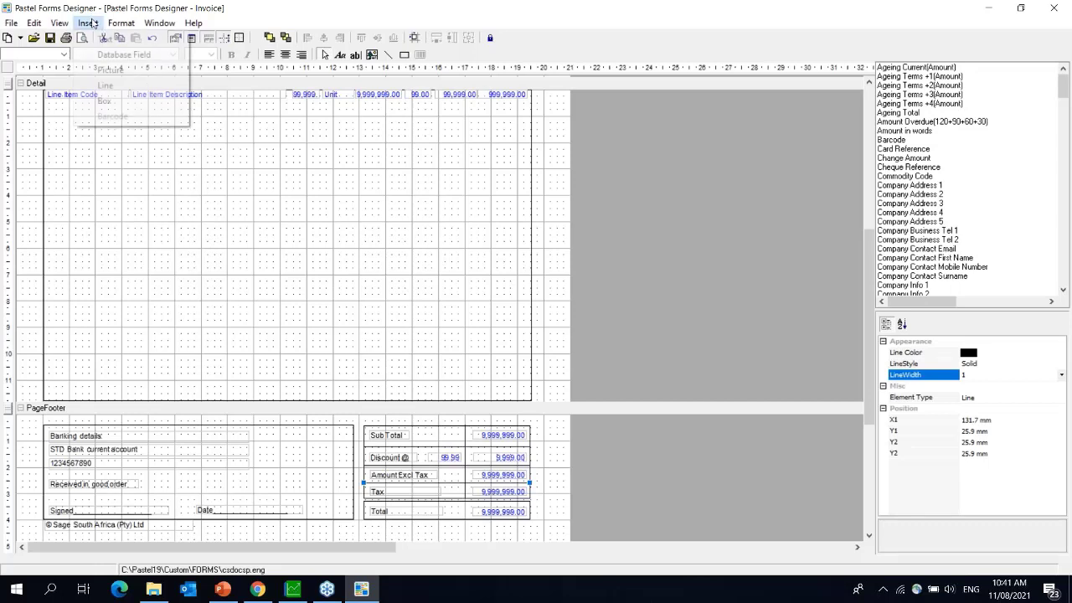
click(114, 22)
click(117, 22)
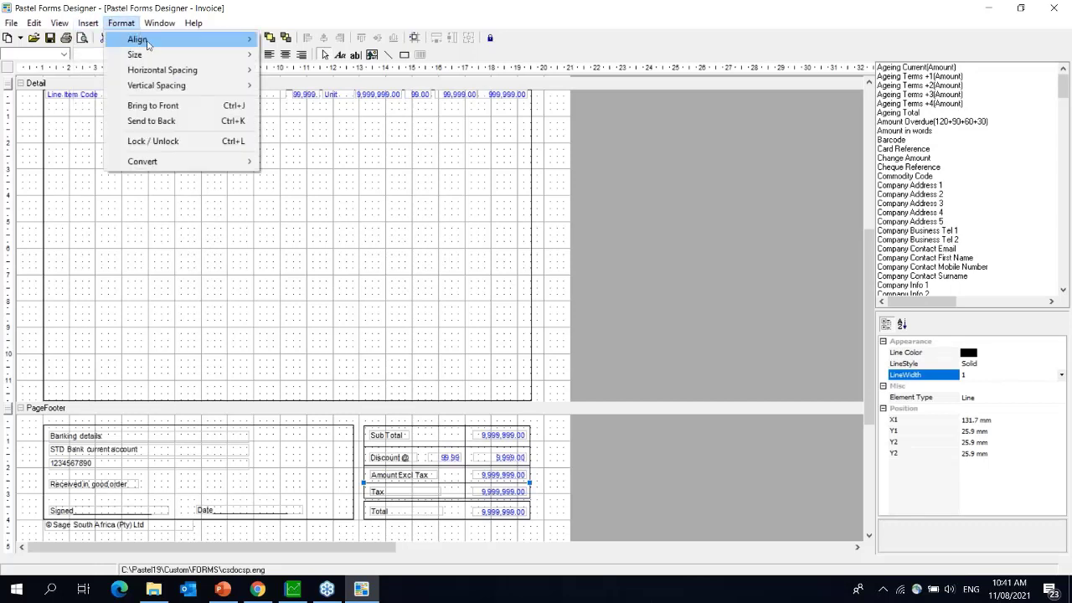
mouse_move(148, 44)
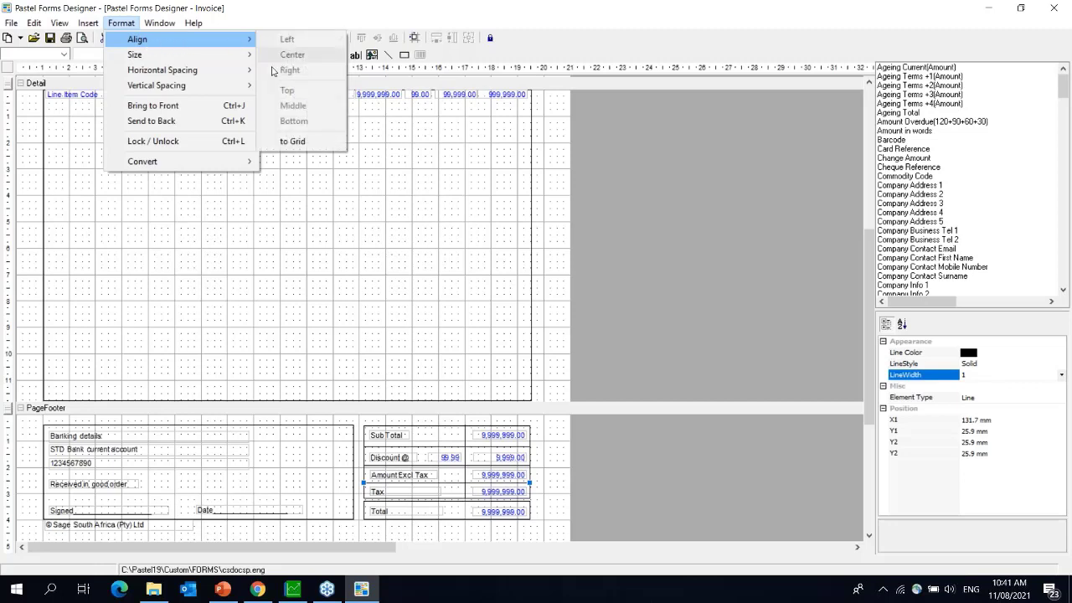
mouse_move(181, 54)
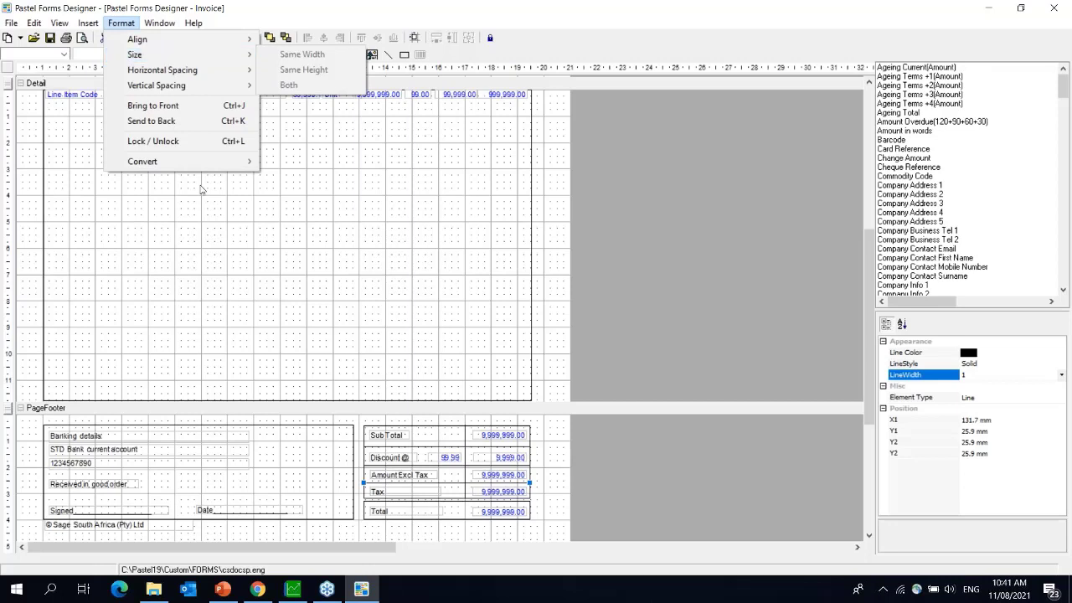
click(193, 437)
click(193, 438)
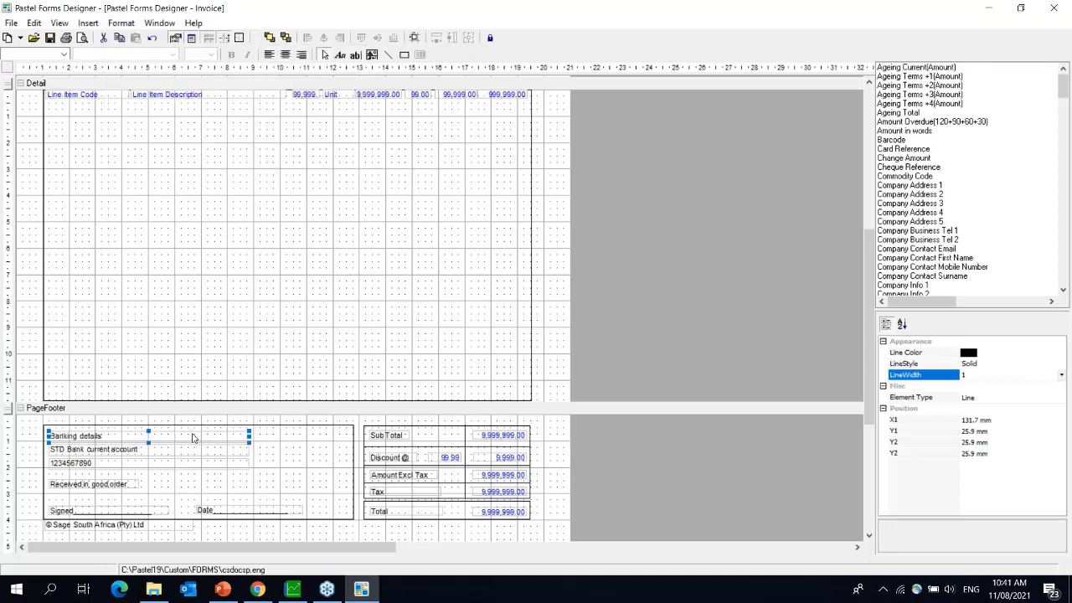
- Review the size and spacing options without applying any, then scroll up to the PageHeader
click(115, 23)
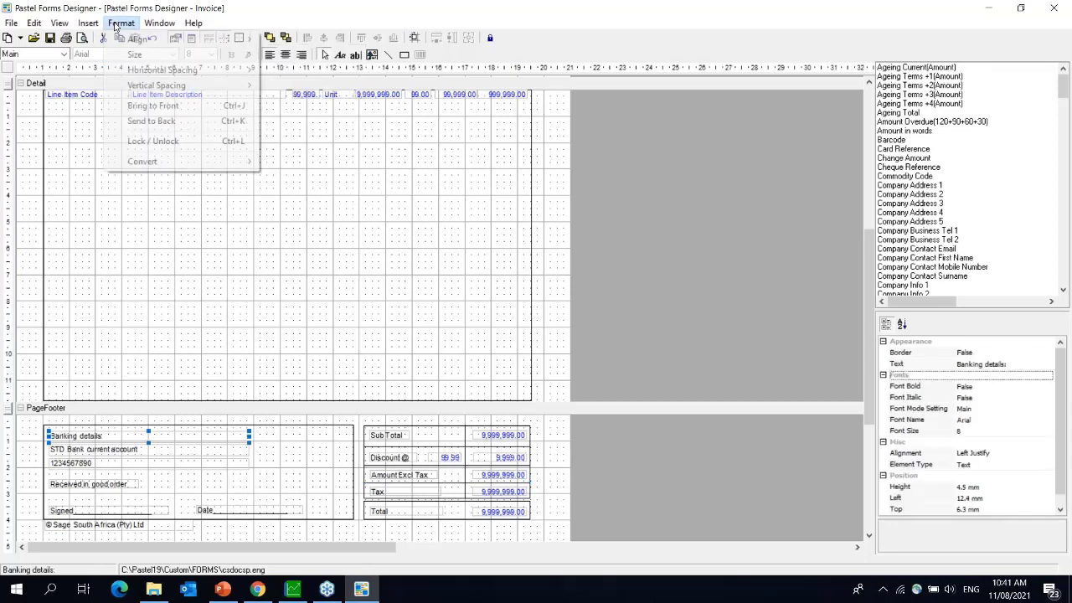
mouse_move(157, 55)
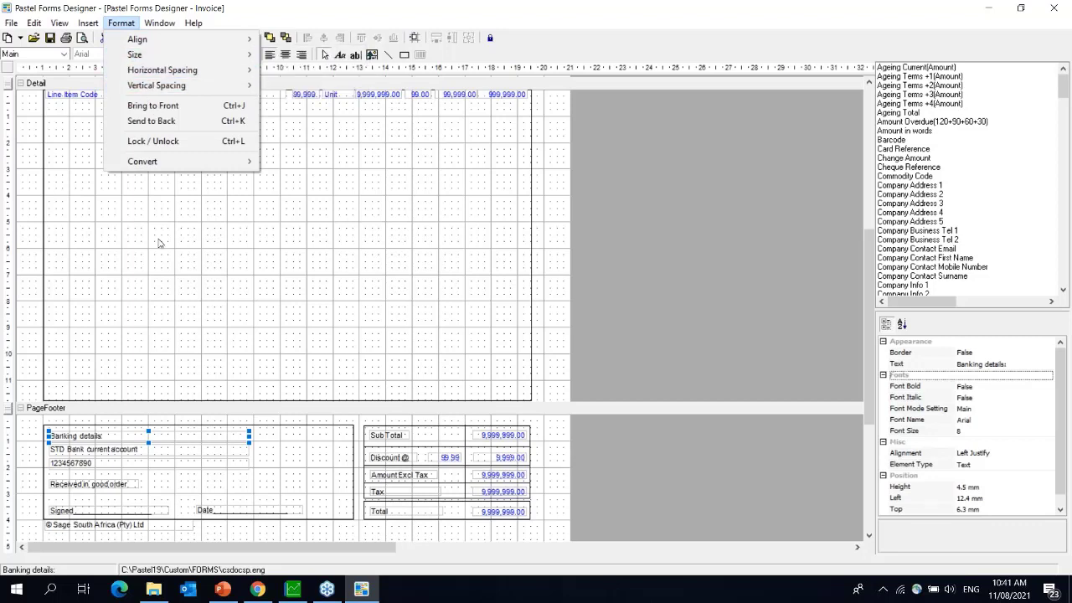
mouse_move(190, 87)
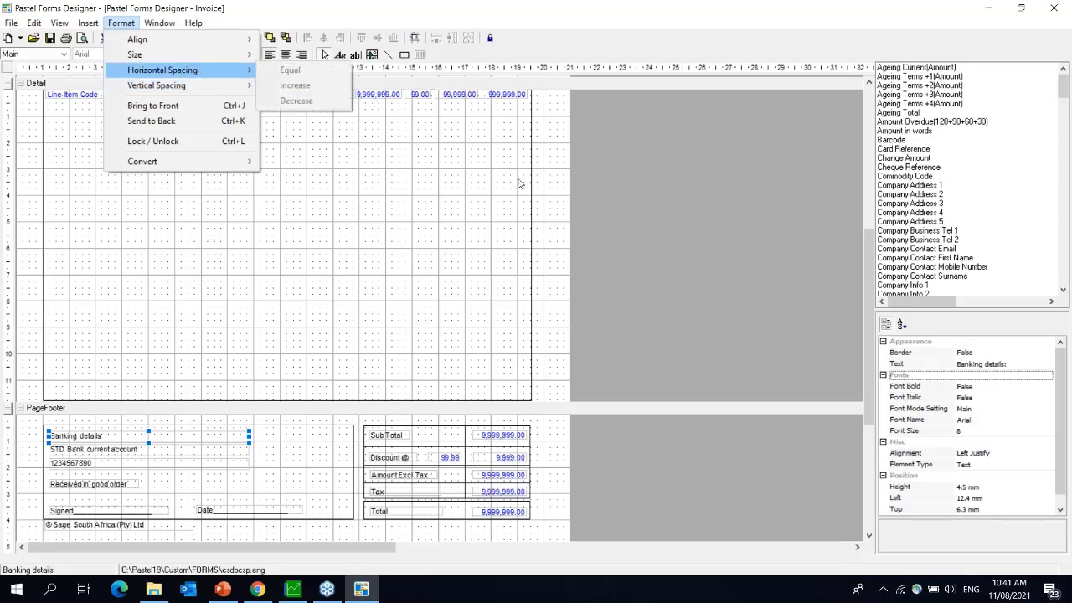
click(665, 209)
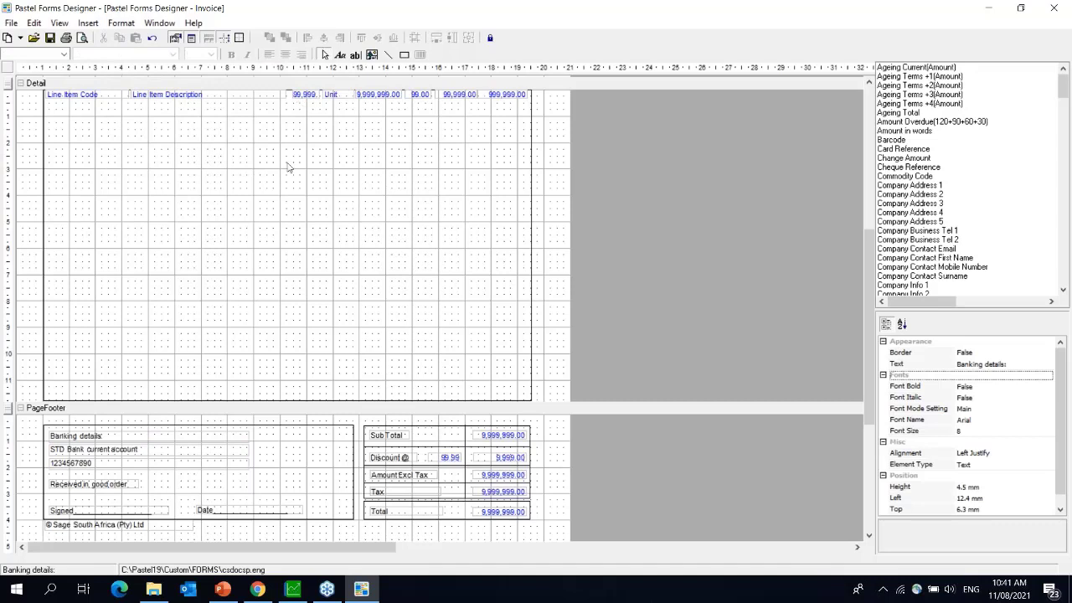
click(52, 439)
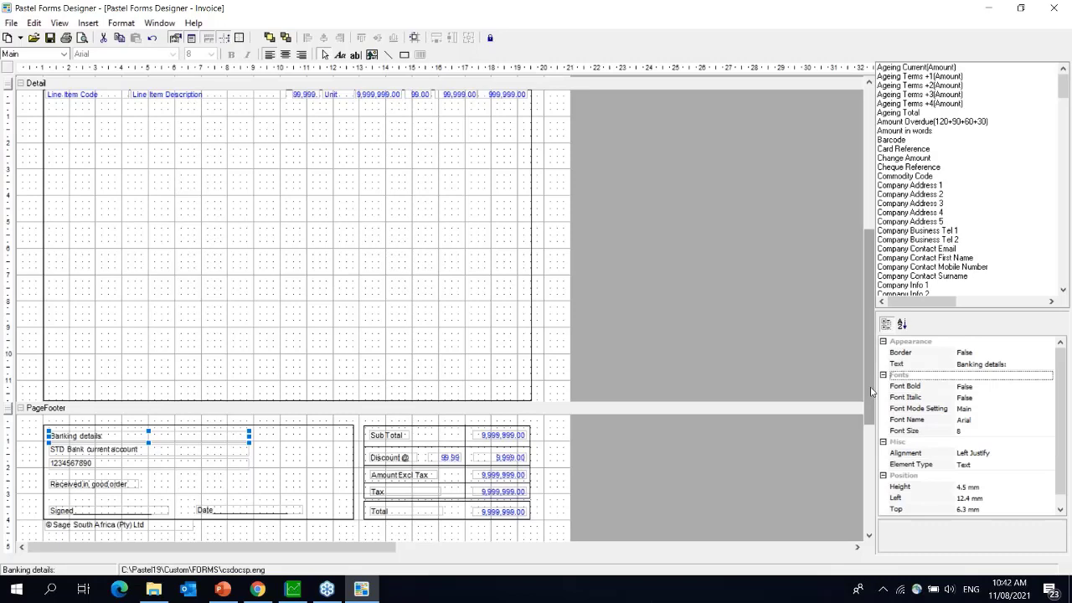
drag(872, 391, 851, 250)
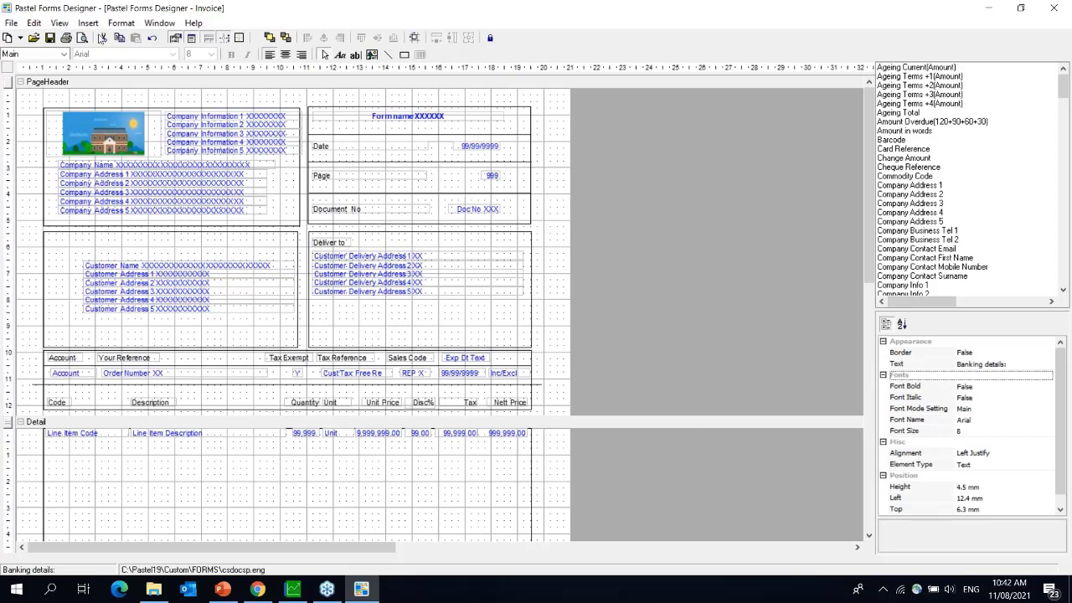
- Preview the invoice layout as it would print, then close the preview
click(10, 23)
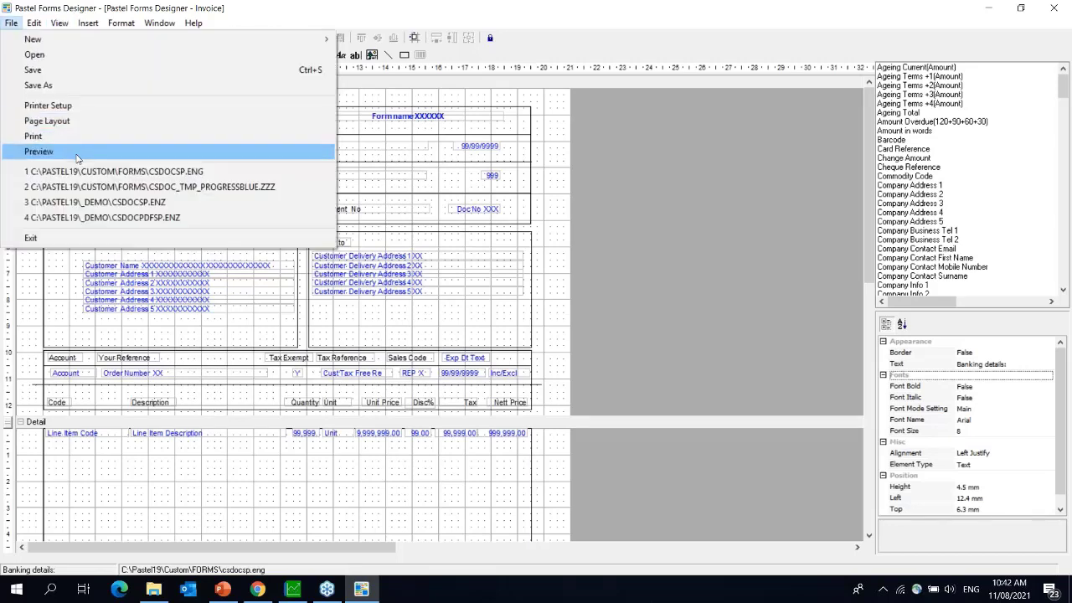
click(77, 155)
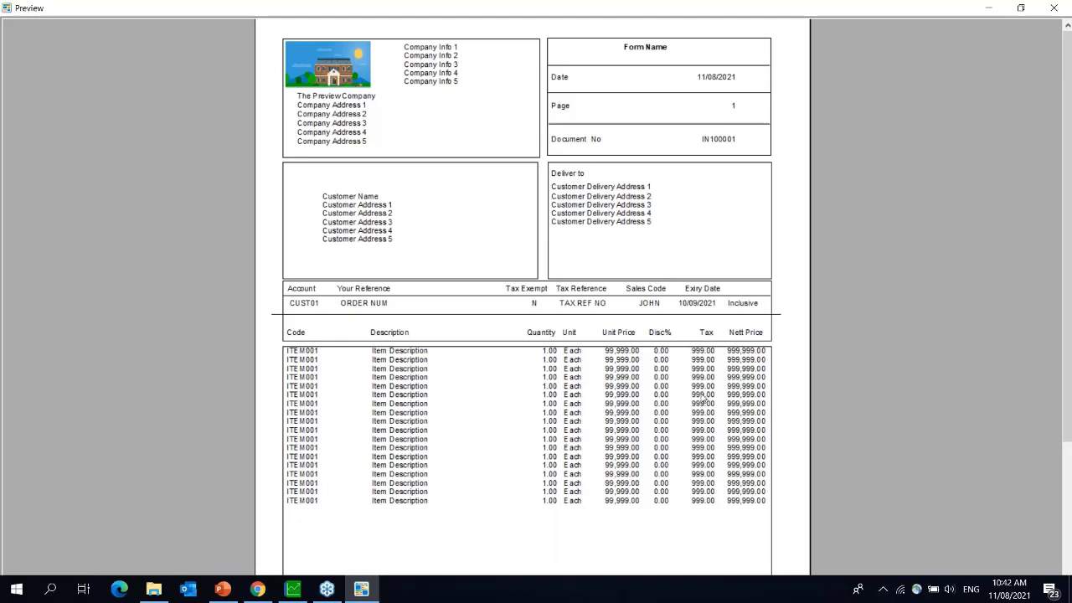
click(1057, 8)
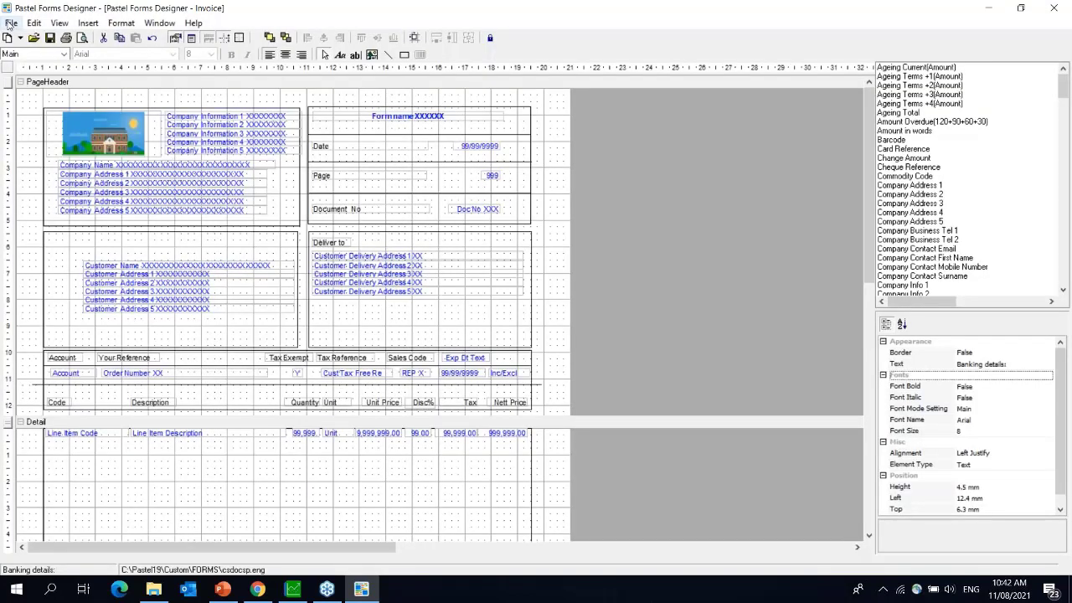
- Save the layout as csdocsp.enz in _Demo, overwriting the existing form
click(11, 23)
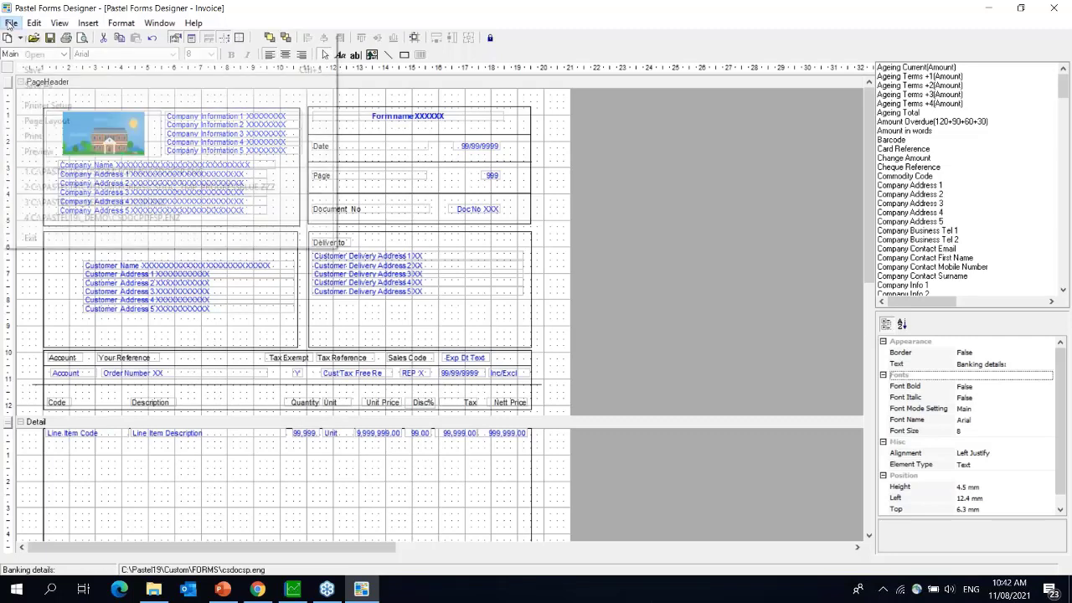
click(37, 87)
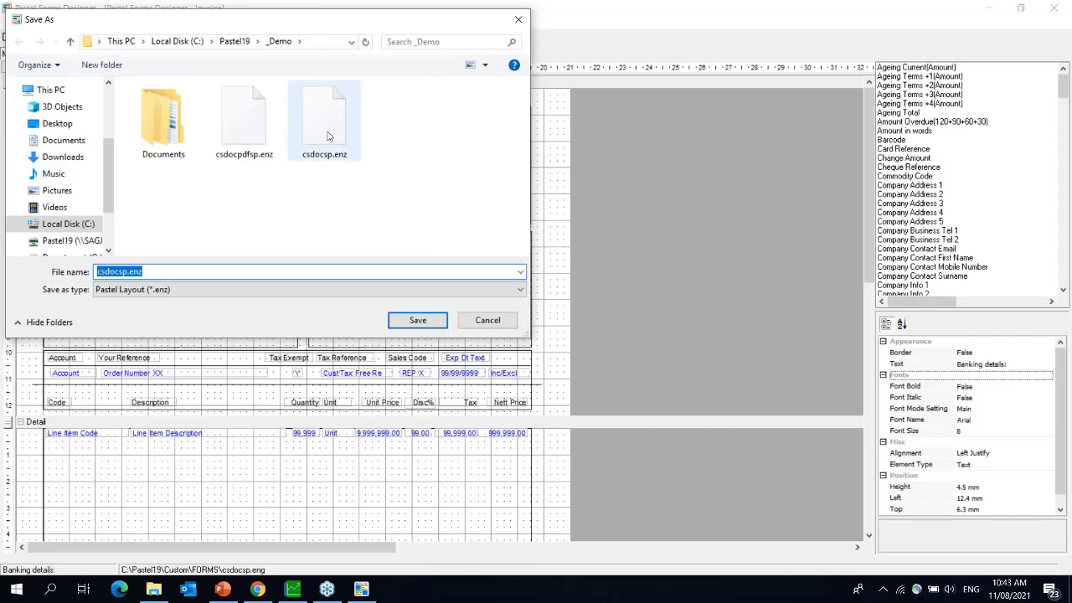
click(418, 325)
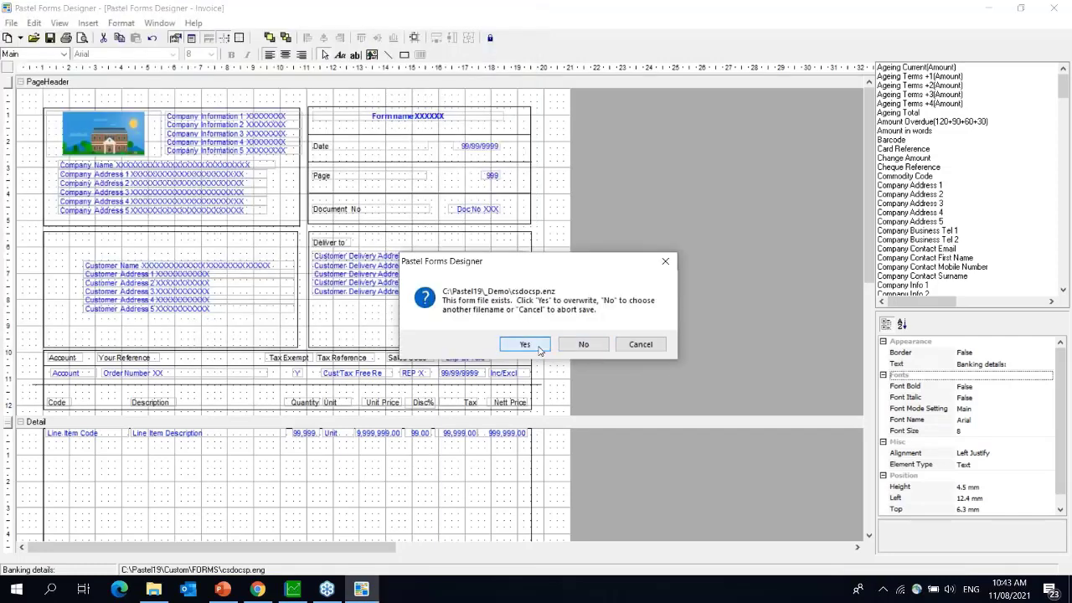
click(524, 344)
- Save the layout again as csdocpdfsp.enz, overwriting that existing form too
click(5, 22)
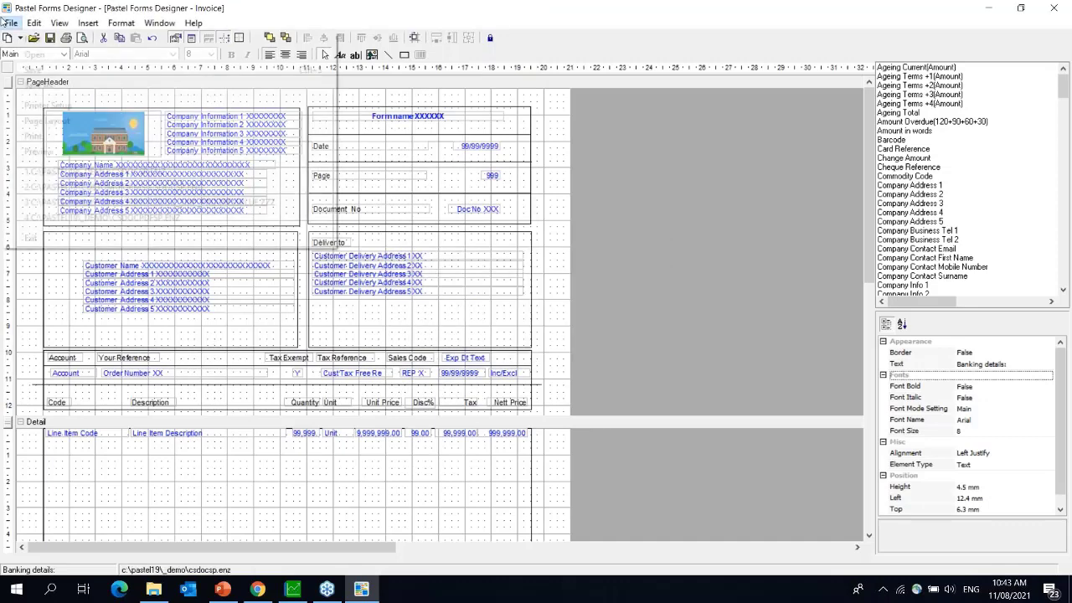
click(38, 85)
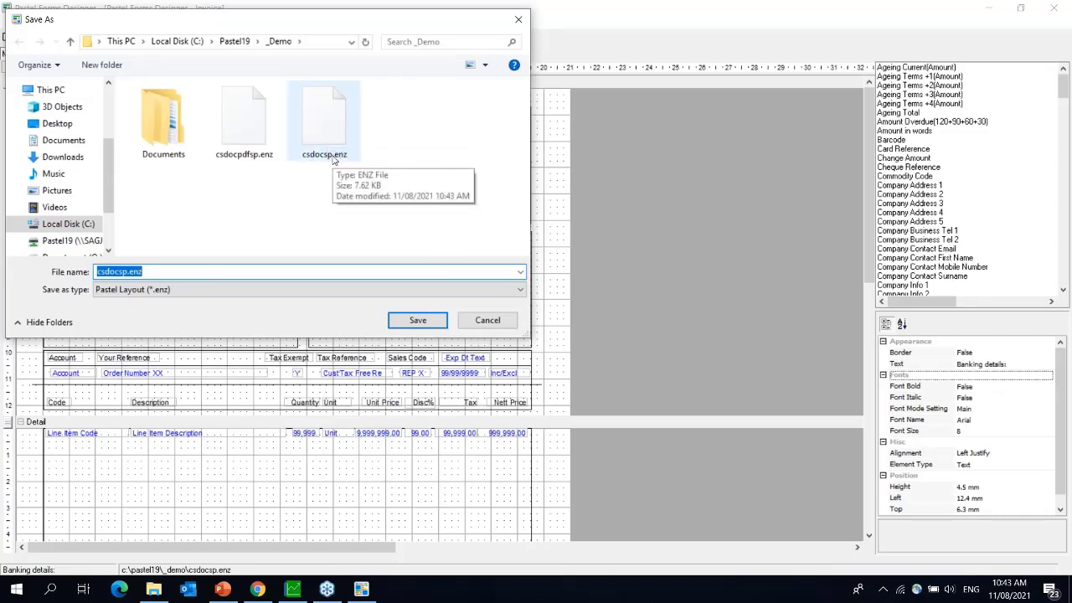
click(247, 136)
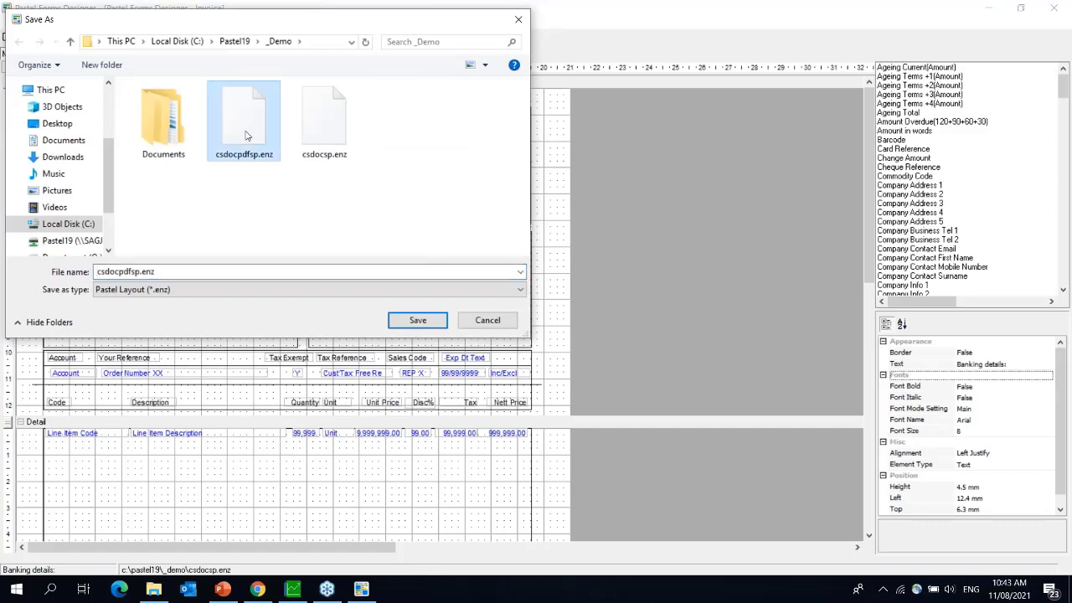
click(420, 325)
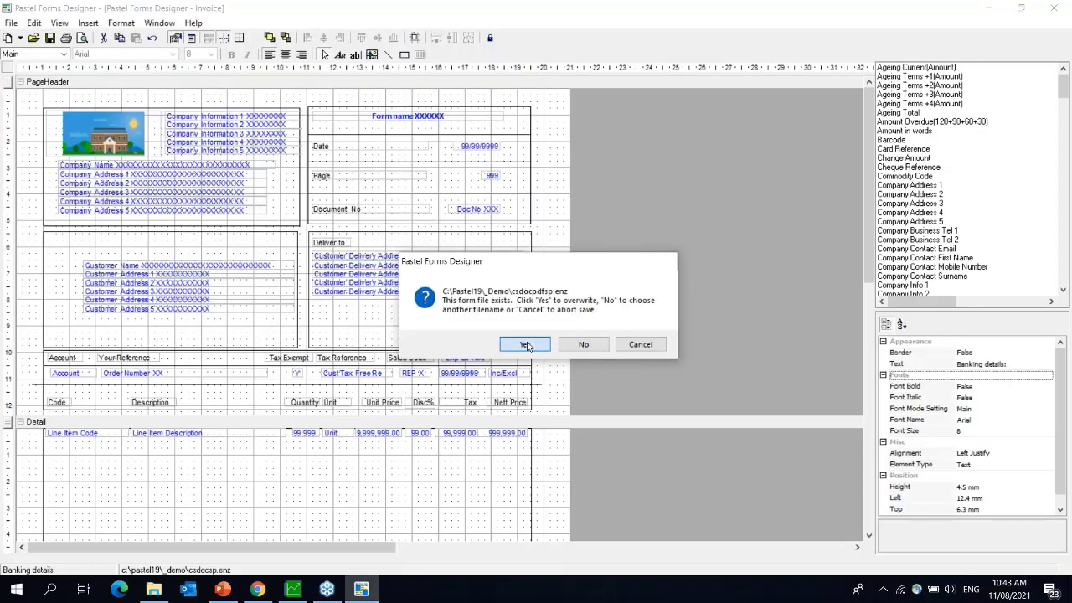
click(526, 344)
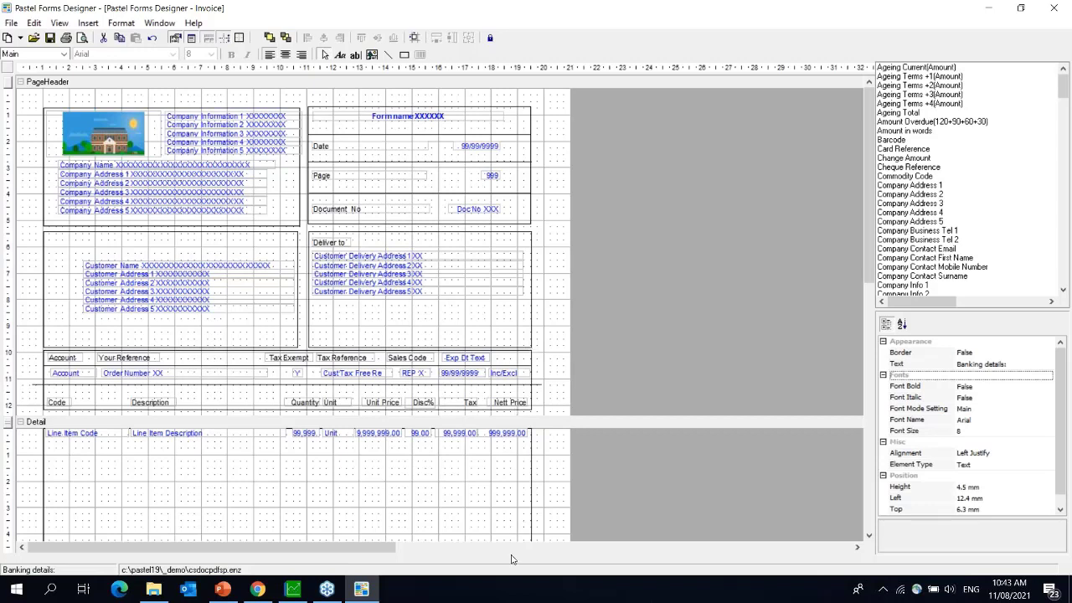
click(294, 589)
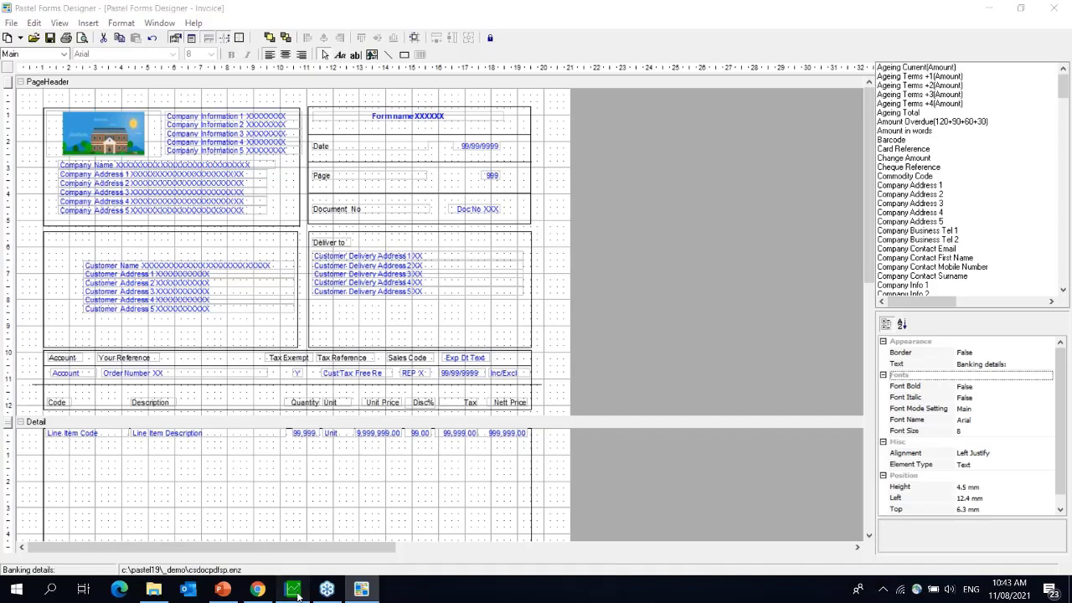
- Print the customer Tax Invoices to screen to check the layout, then close the preview and settings
click(110, 23)
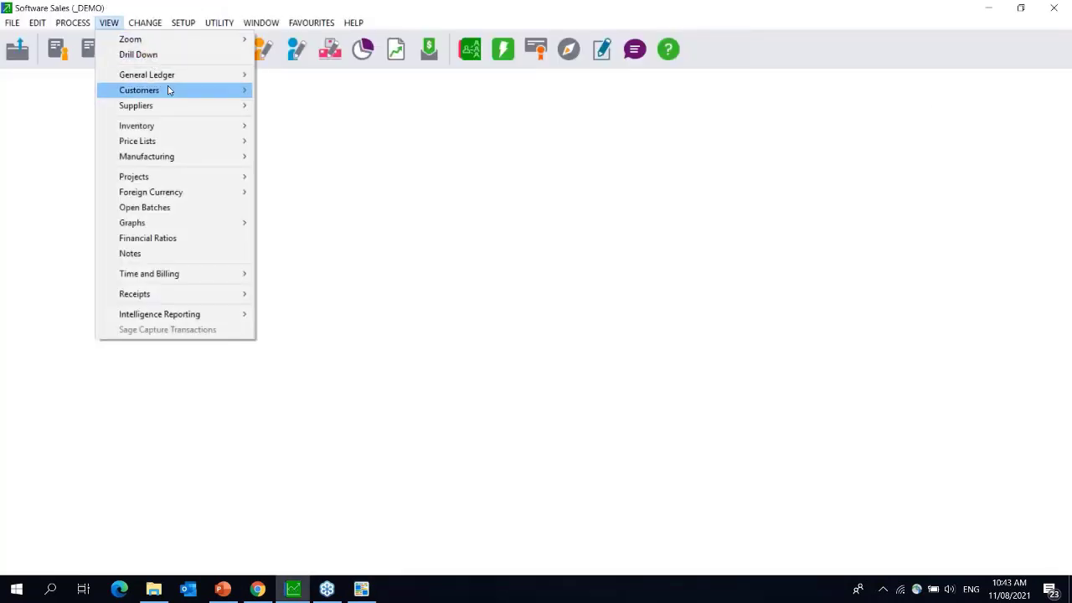
mouse_move(170, 88)
mouse_move(346, 93)
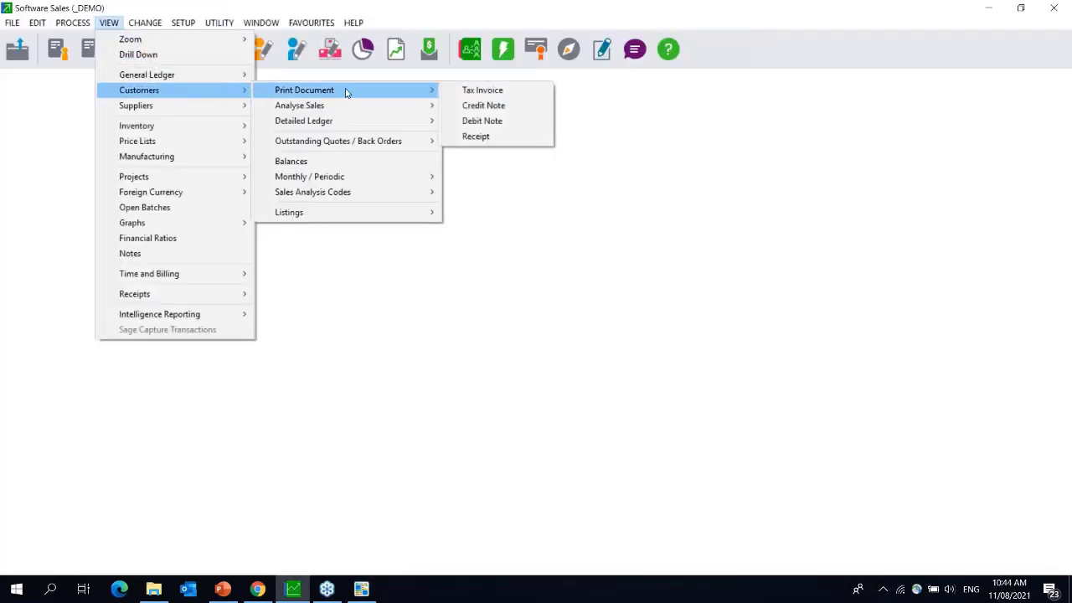
click(519, 94)
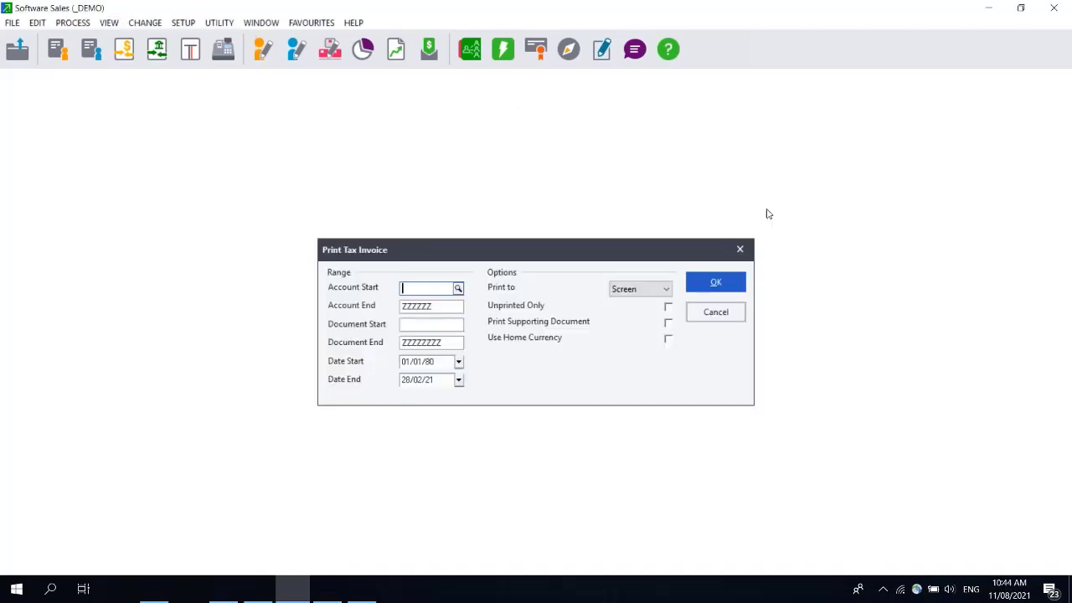
drag(679, 249, 426, 248)
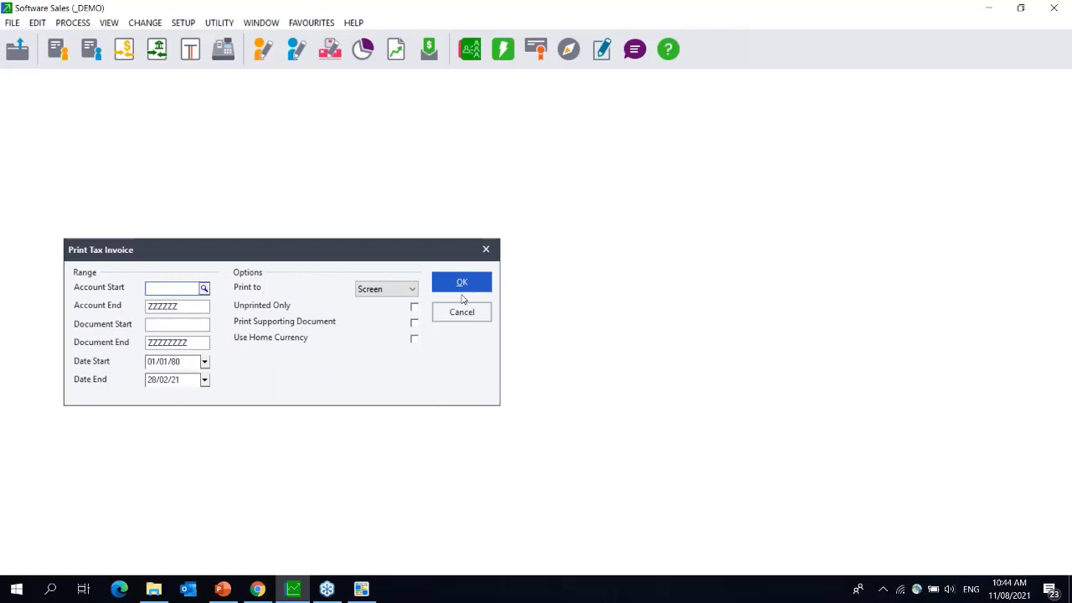
click(465, 290)
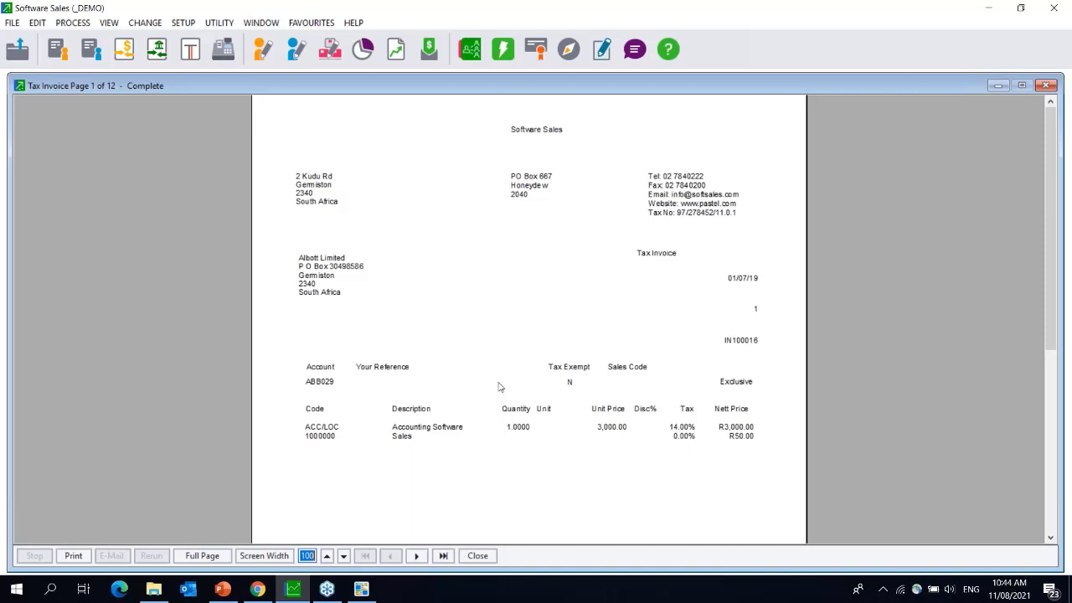
click(1045, 85)
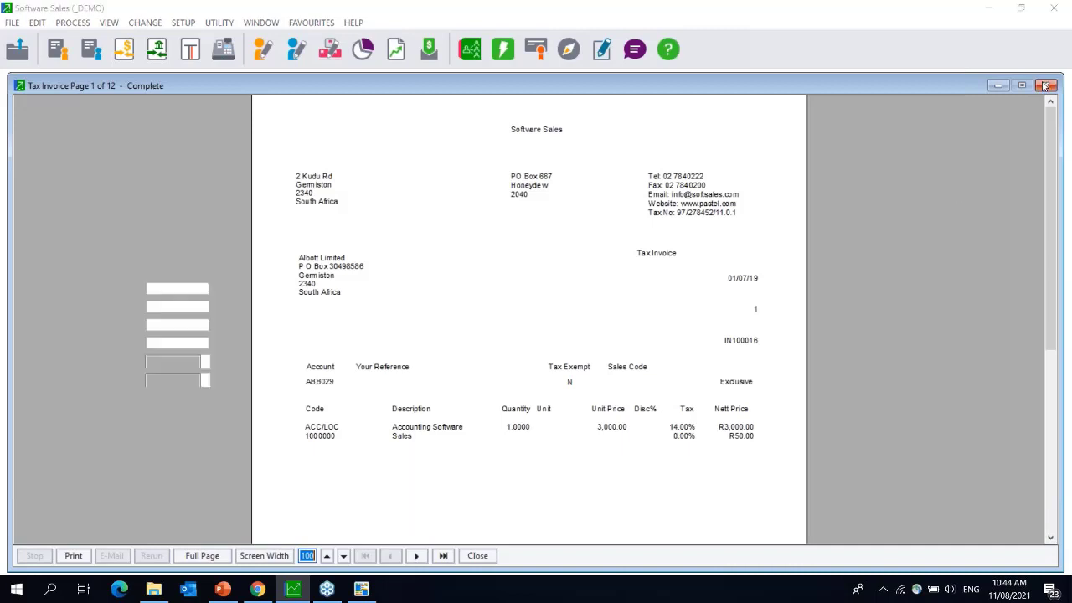
click(485, 252)
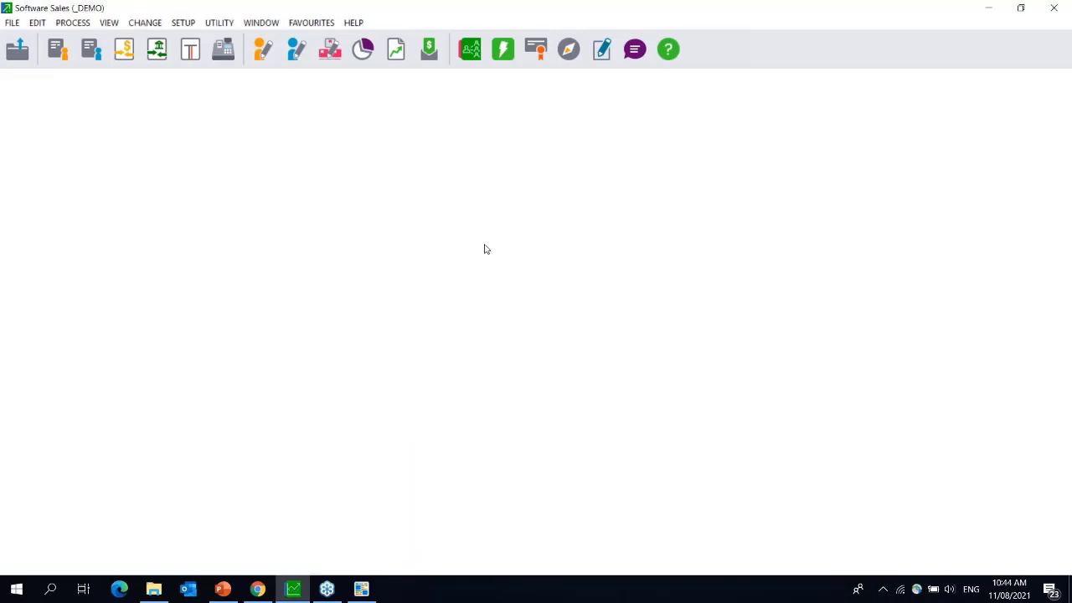
click(11, 24)
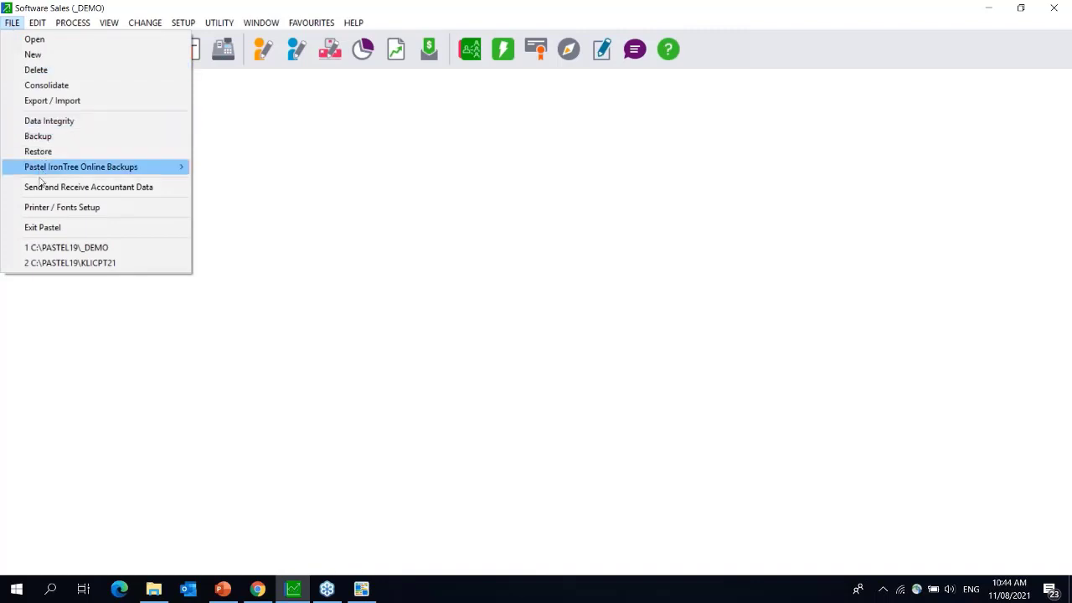
- Run the Paper Style Assistant for Quotation, choosing plain, single-sheet paper
click(41, 207)
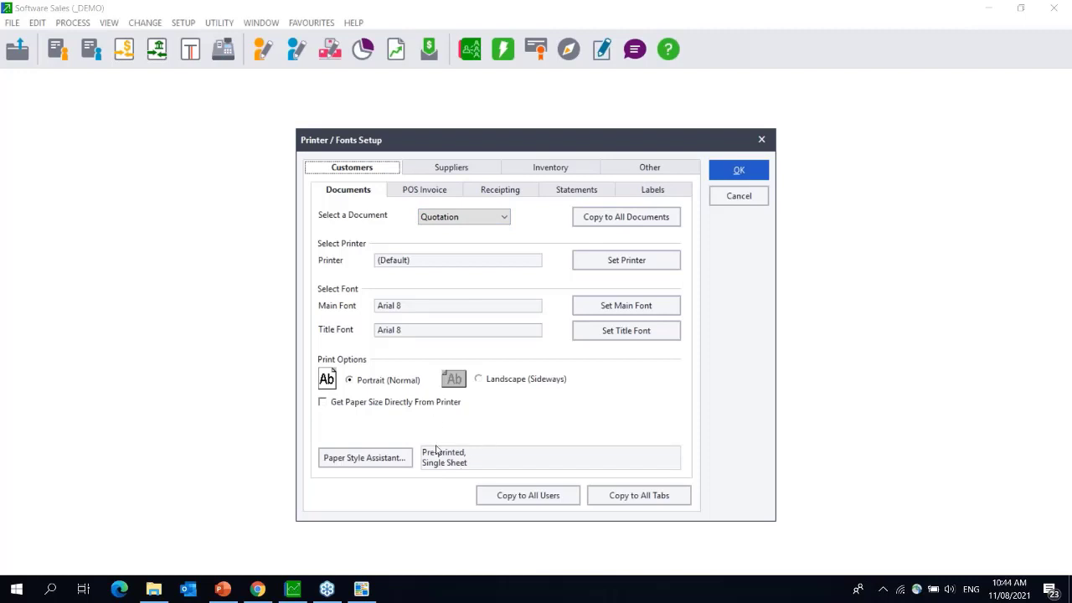
click(358, 462)
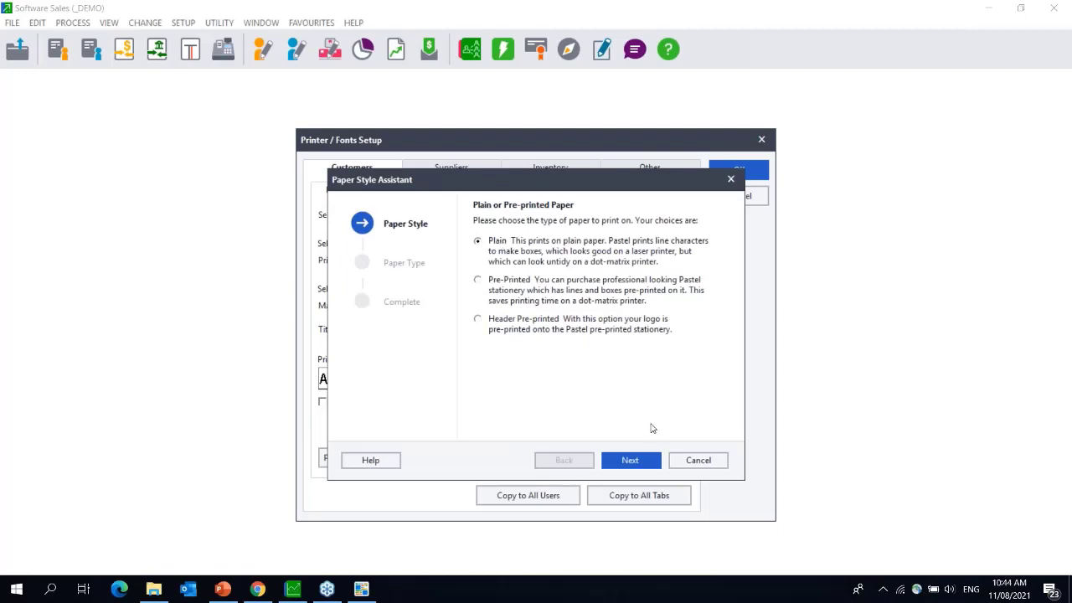
click(625, 460)
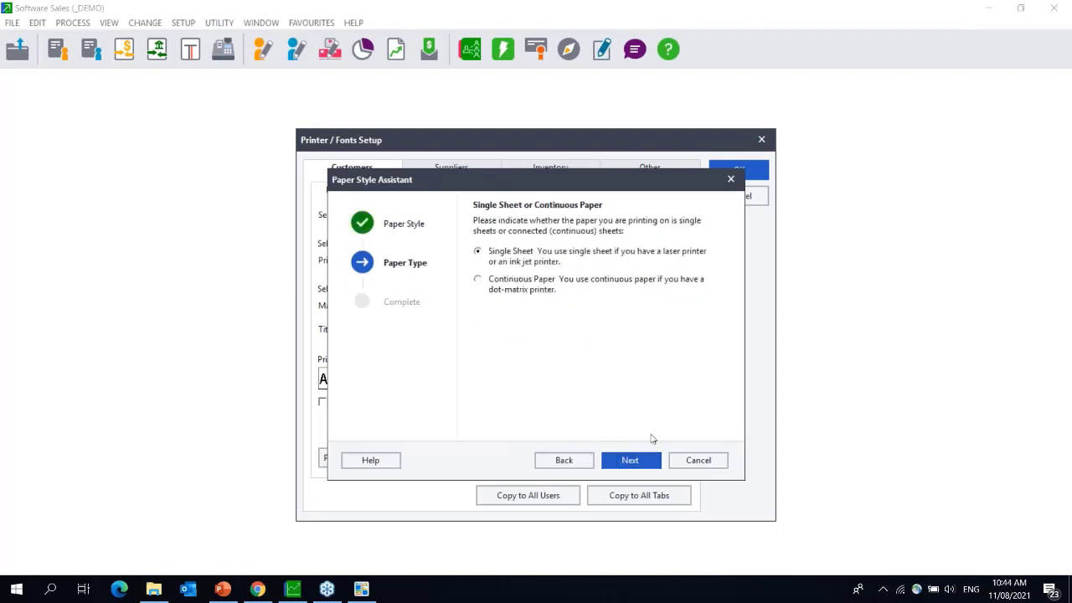
click(630, 463)
click(630, 462)
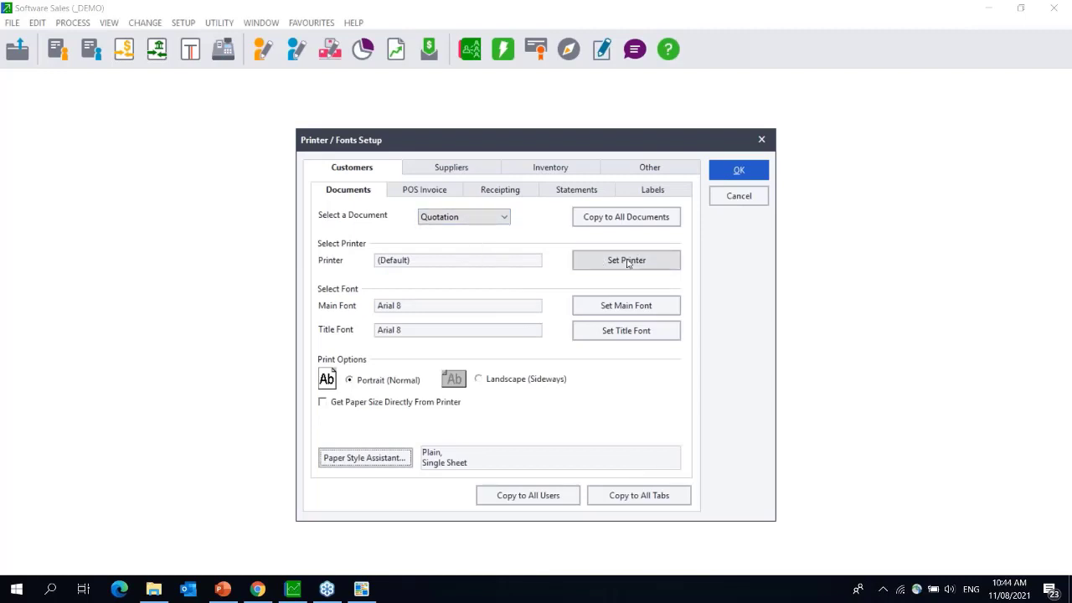
- Set the Quotation printer to Microsoft Print to PDF
click(628, 261)
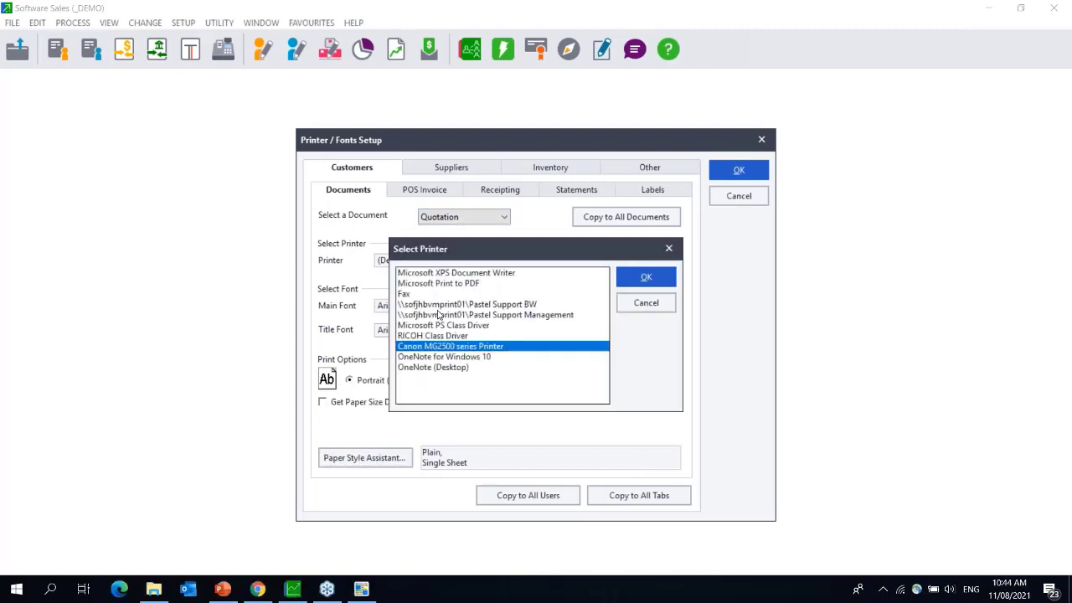
click(442, 286)
click(662, 279)
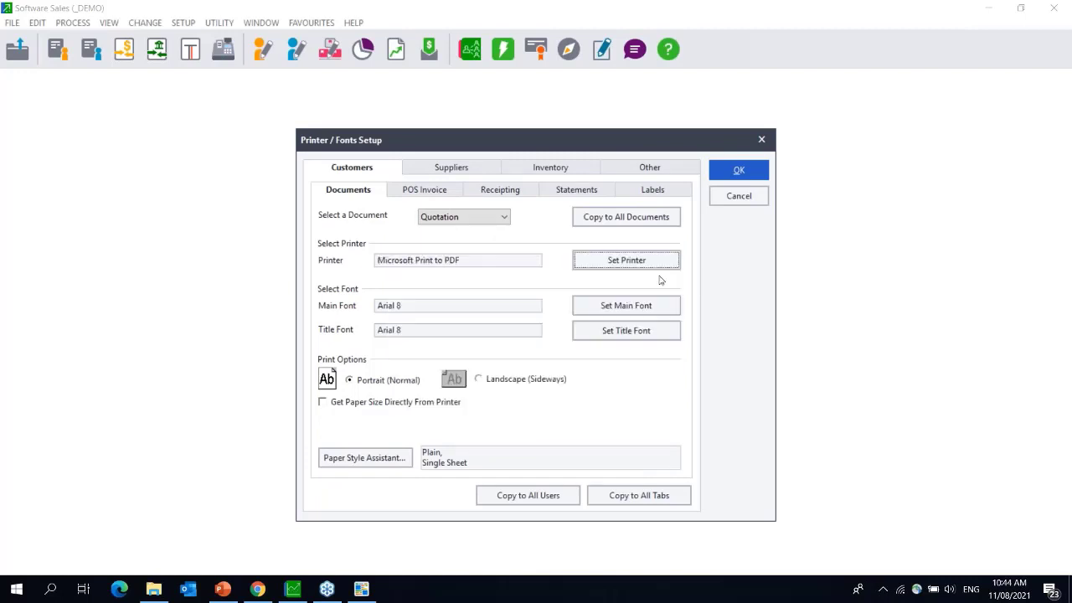
- Copy the Quotation print settings to all tabs and all users, taking paper size from the printer
click(491, 222)
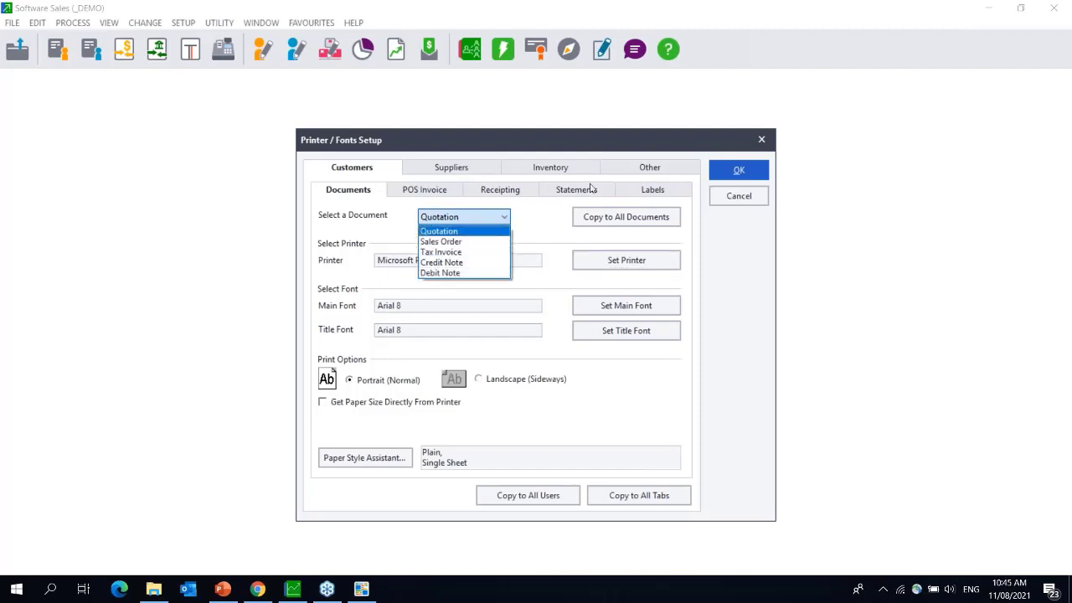
click(589, 224)
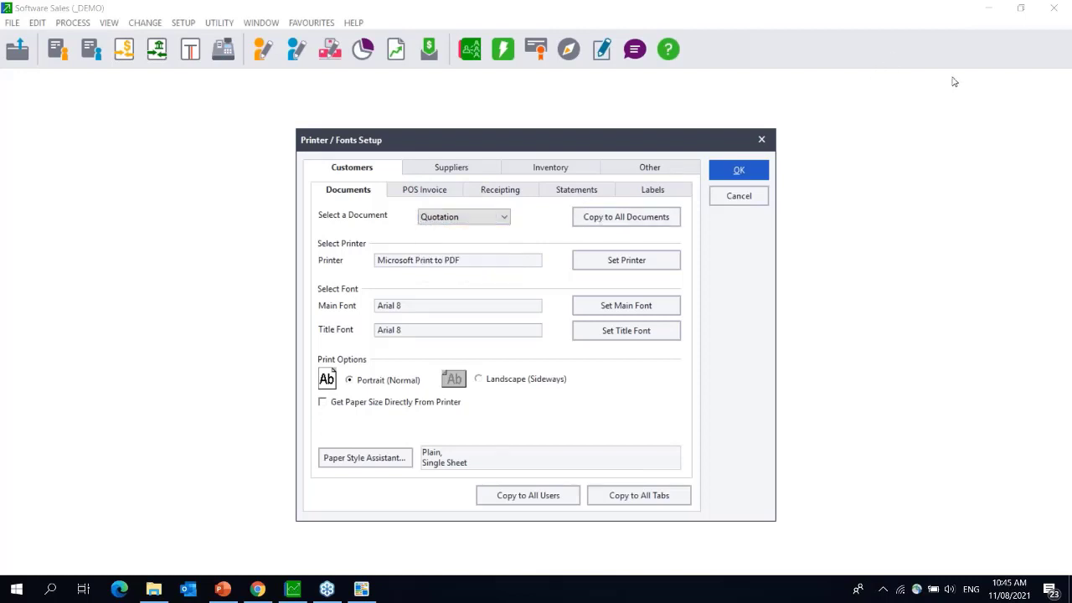
click(652, 501)
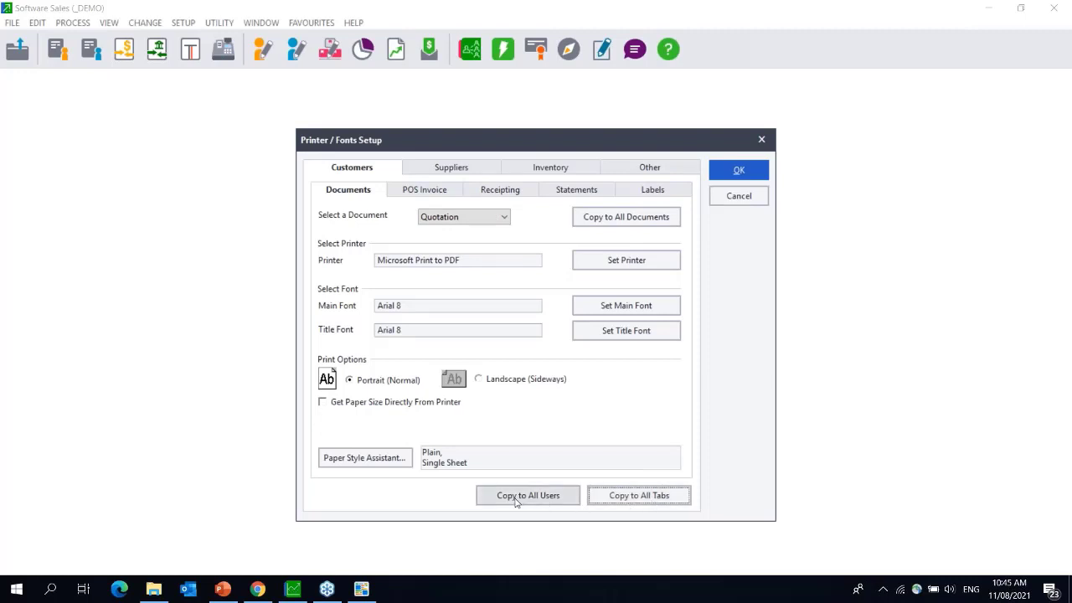
click(324, 404)
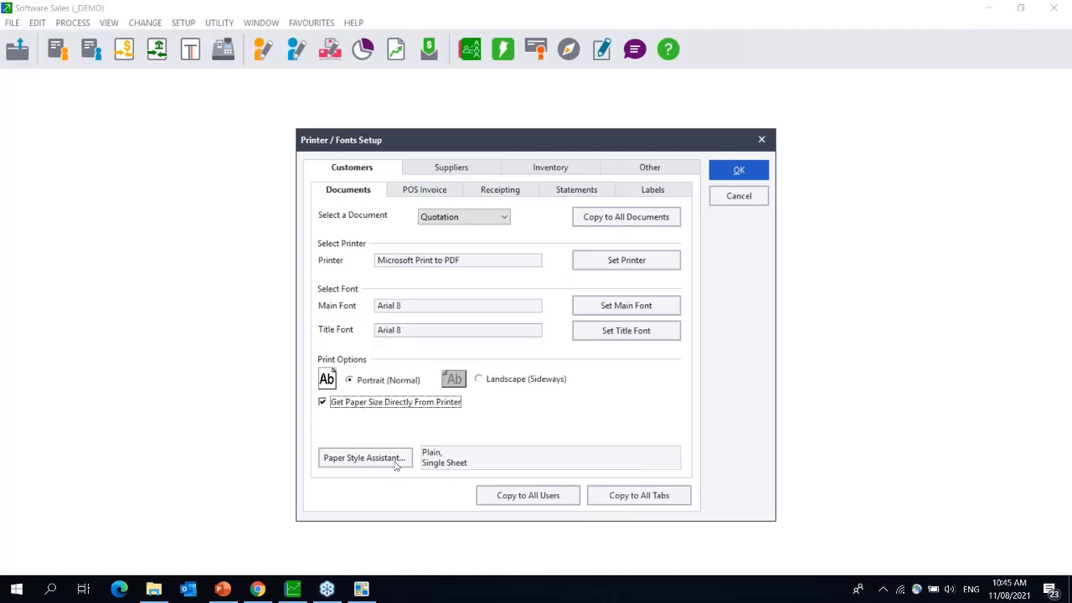
click(511, 496)
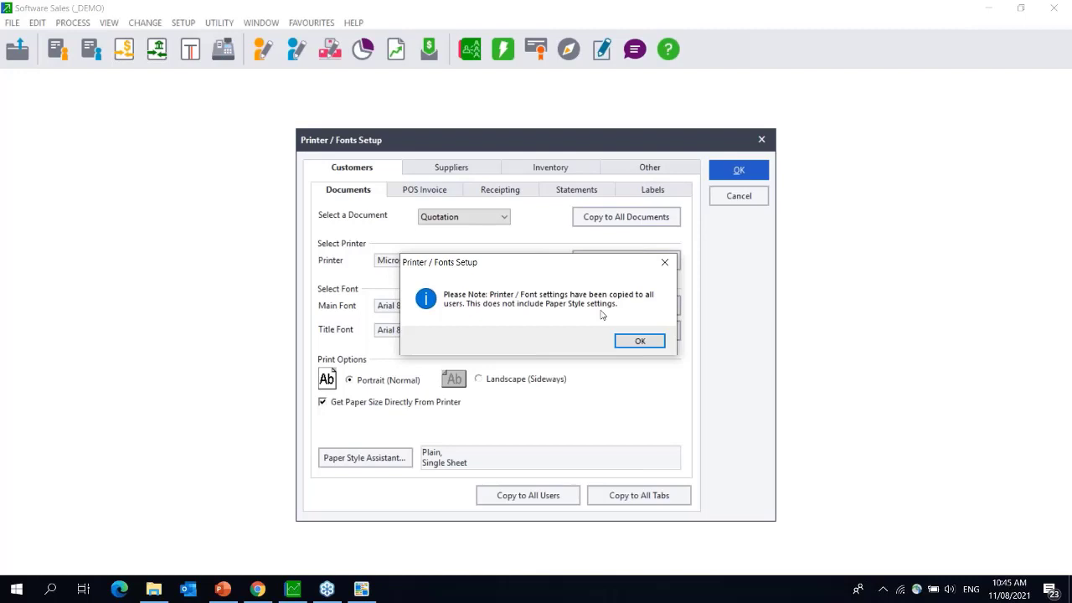
click(642, 341)
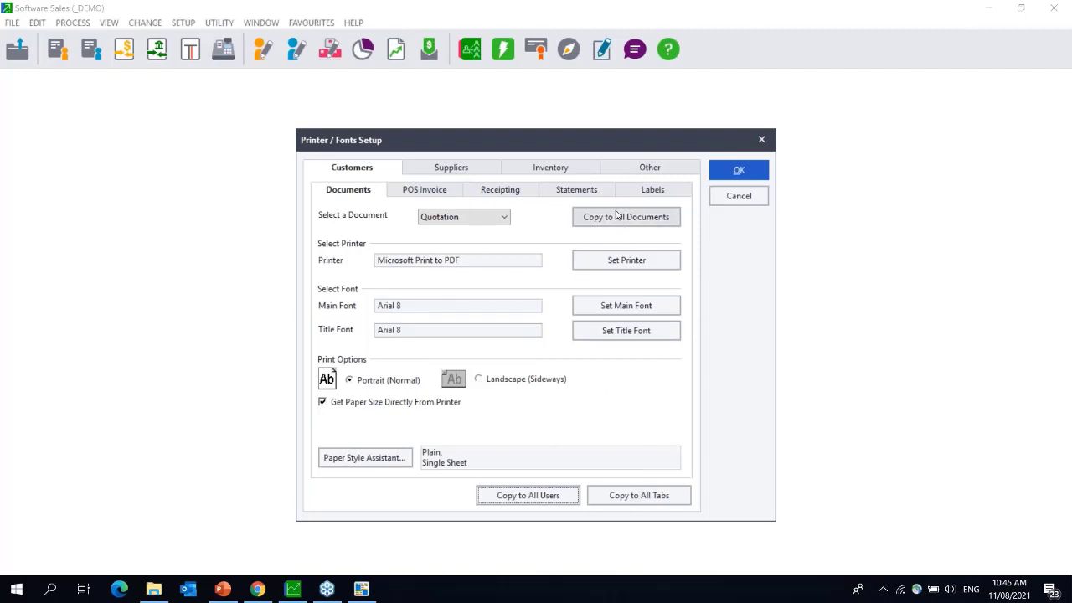
- Copy the Tax Invoice printer and font settings to all tabs, check Statements, and close the setup
click(500, 217)
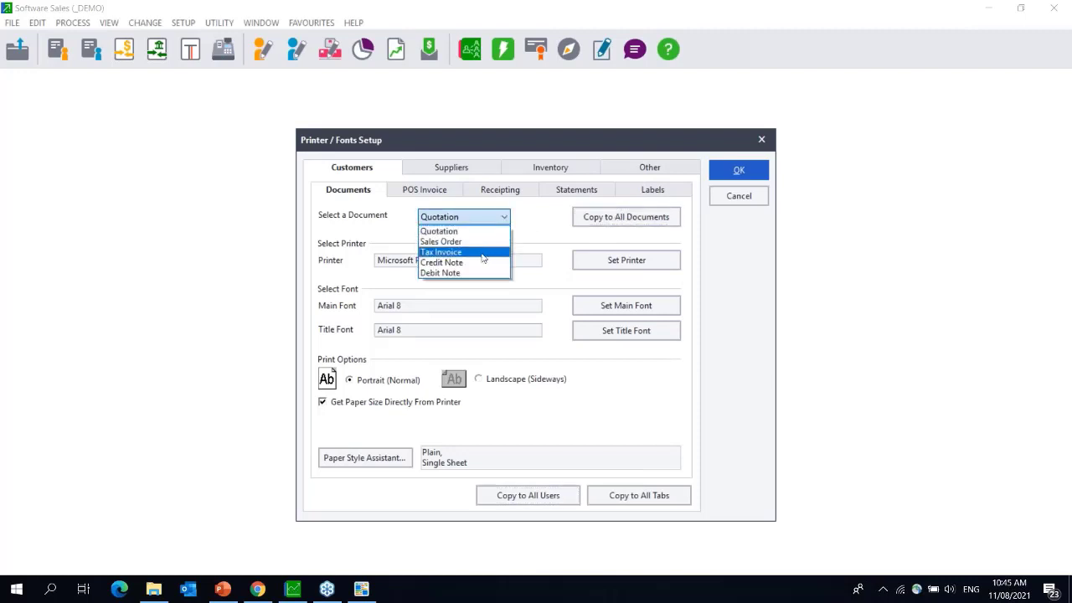
click(484, 253)
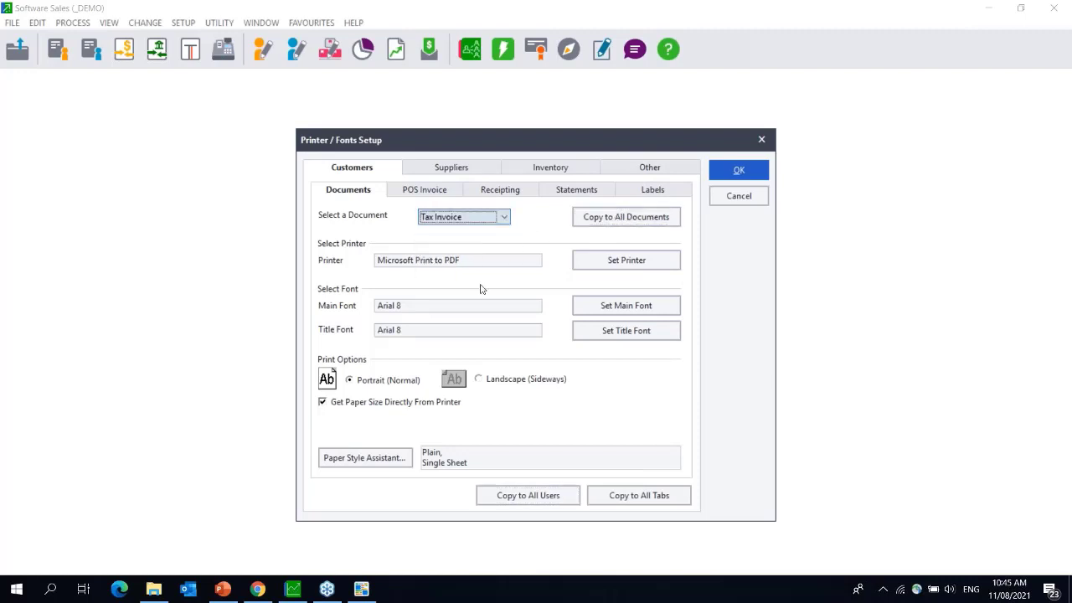
click(667, 499)
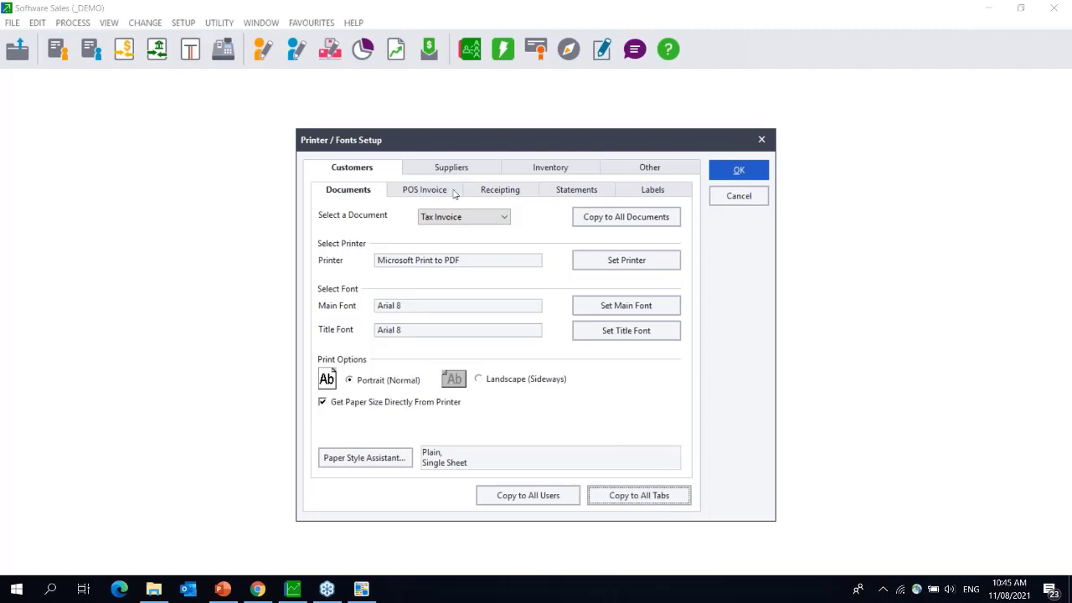
click(580, 190)
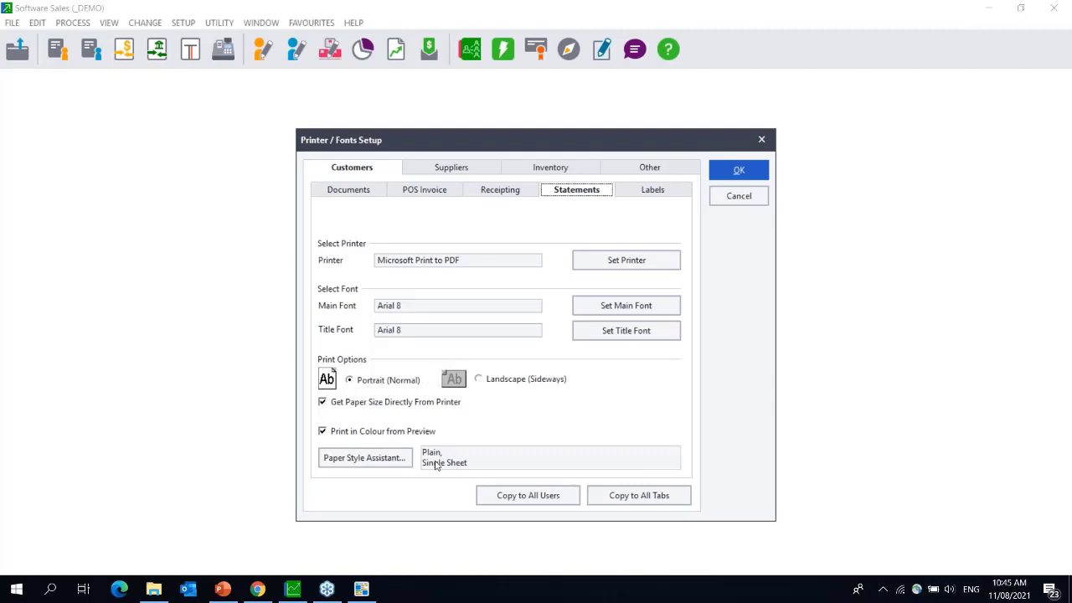
click(343, 197)
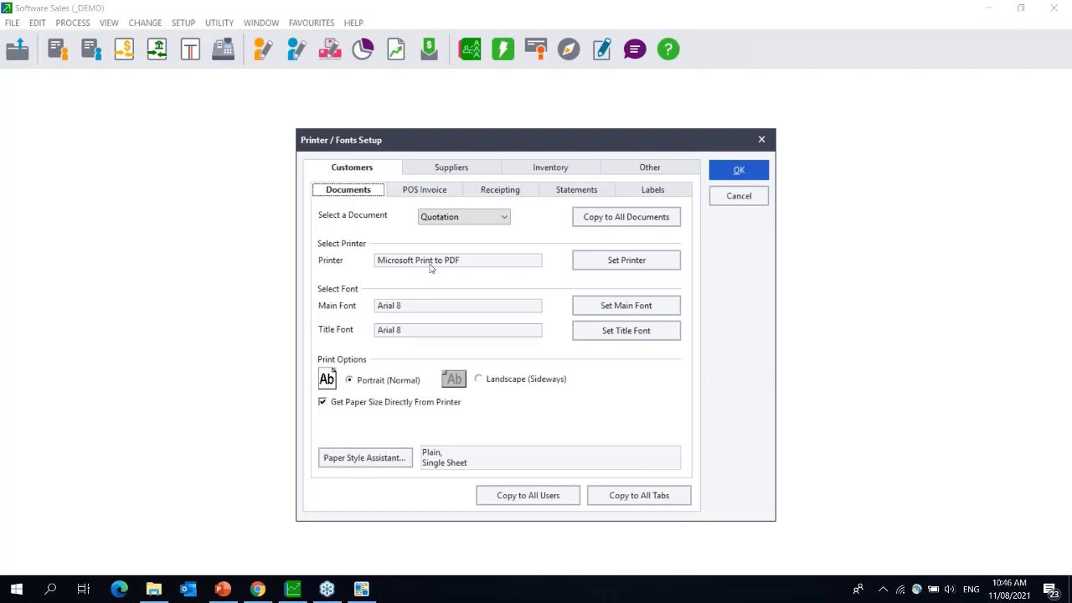
click(459, 221)
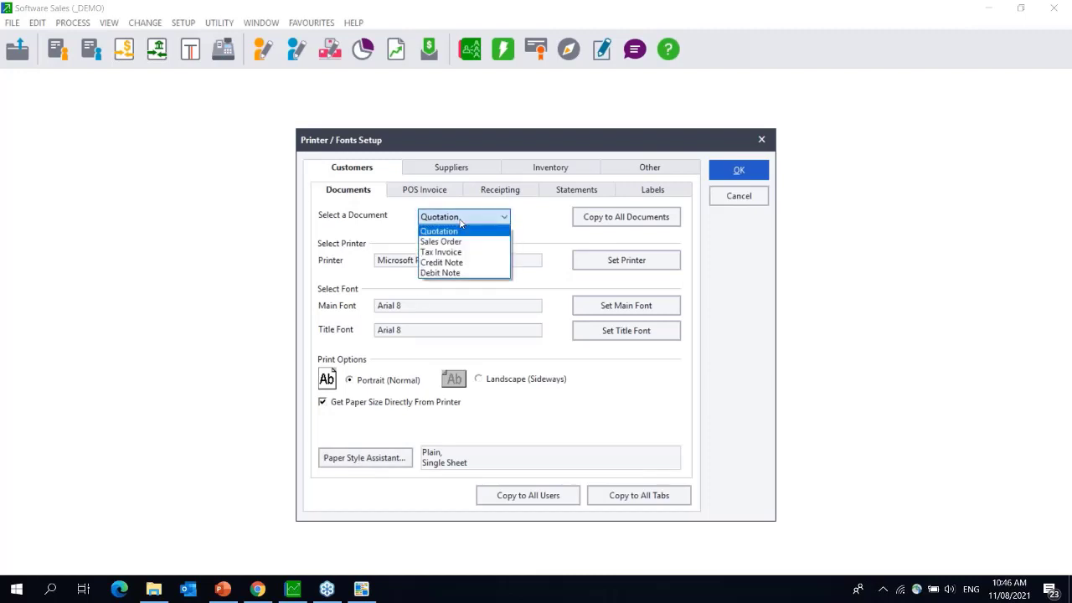
click(459, 221)
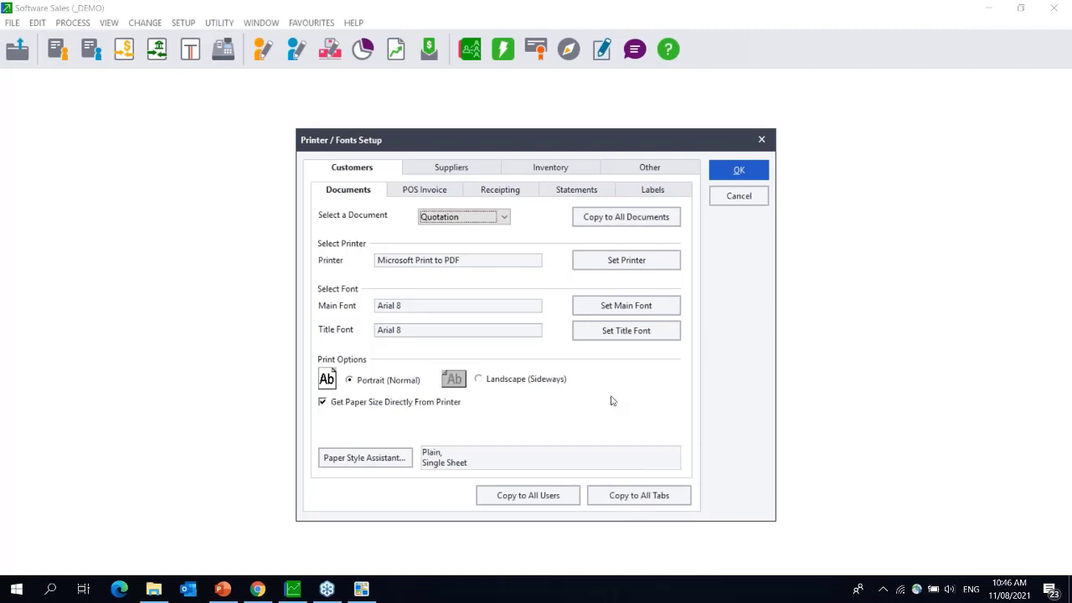
click(739, 172)
- Search 'control' to open Control Panel, go to Devices and Printers, and select the Canon MG2500
click(47, 591)
text(control)
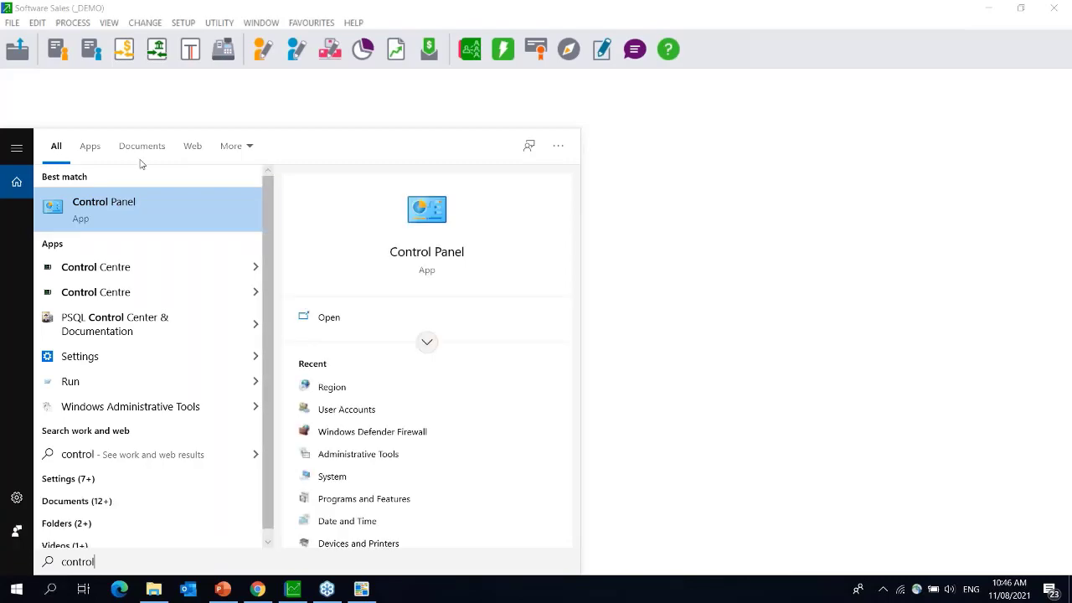
click(125, 210)
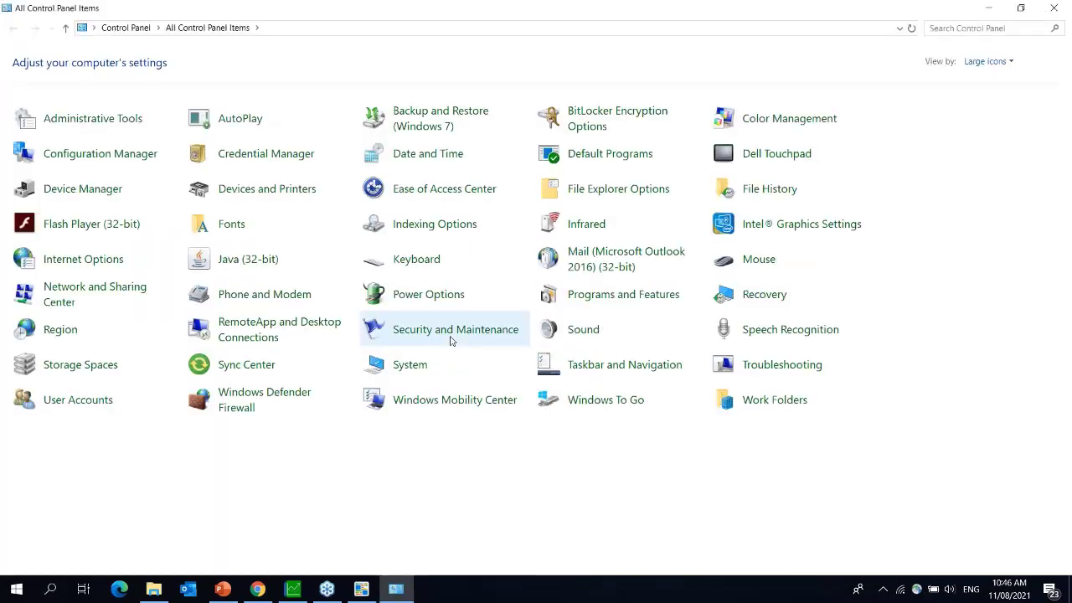
click(249, 192)
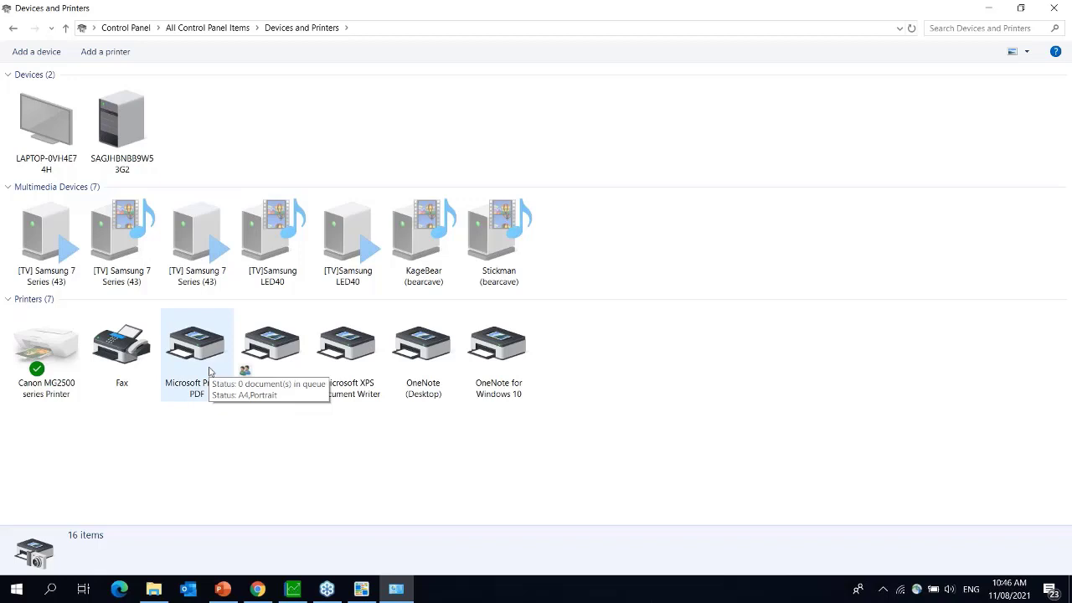
click(60, 352)
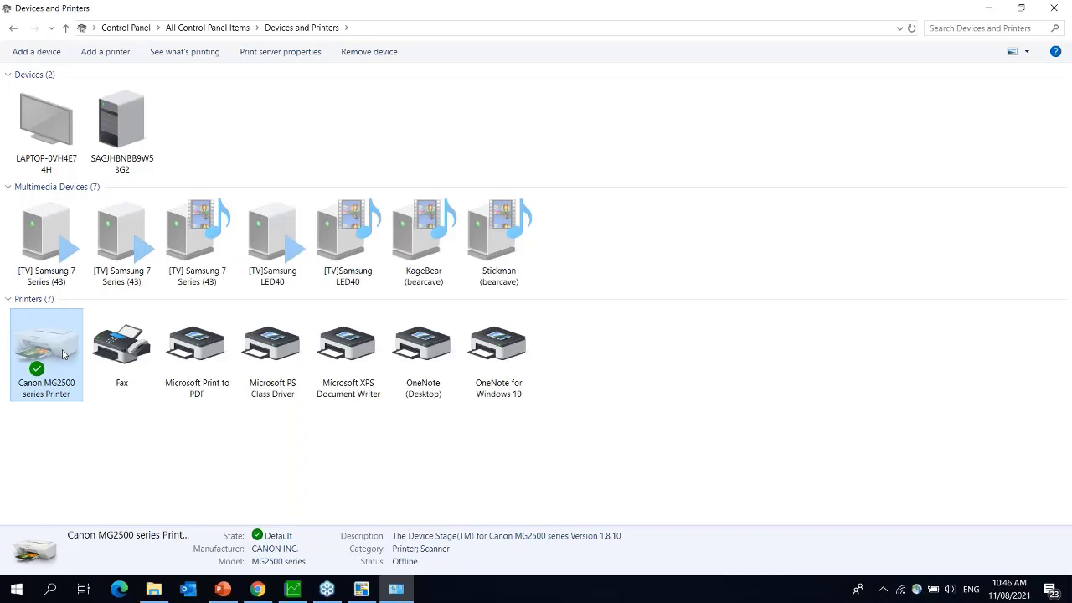
- Create and save a 25 cm by 25 cm paper form named Pastel in Print server properties
click(259, 58)
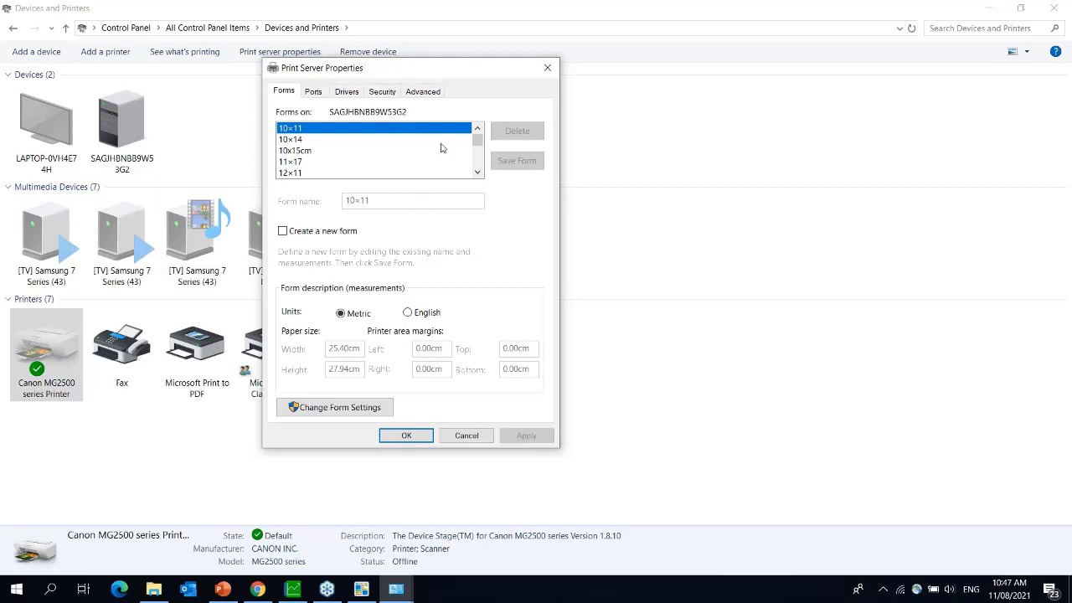
click(284, 232)
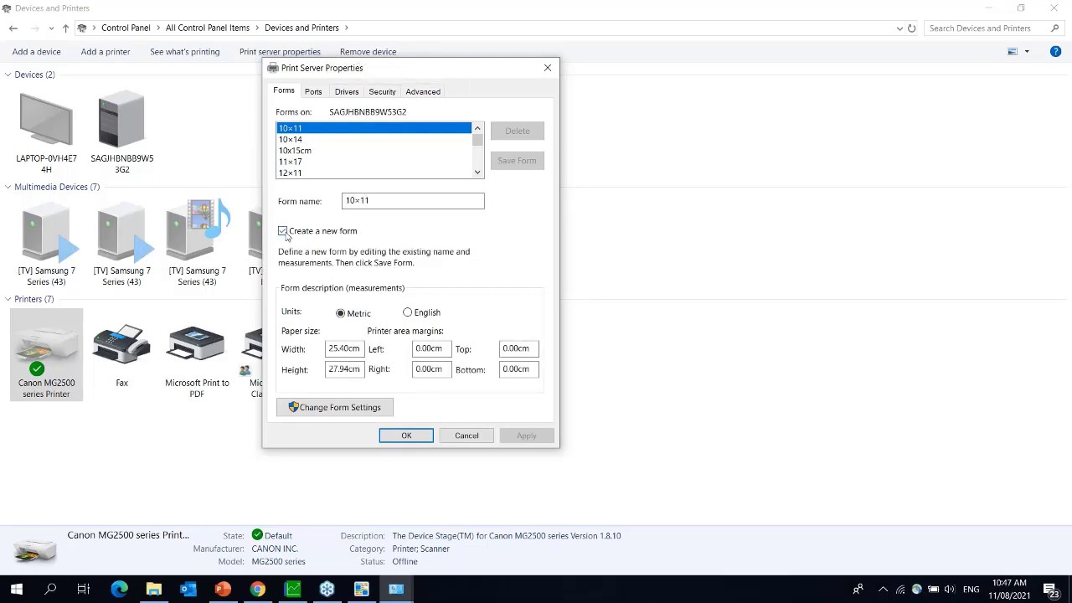
click(373, 199)
key(BackSpace)
key(BackSpace)
key(BackSpace)
key(BackSpace)
key(BackSpace)
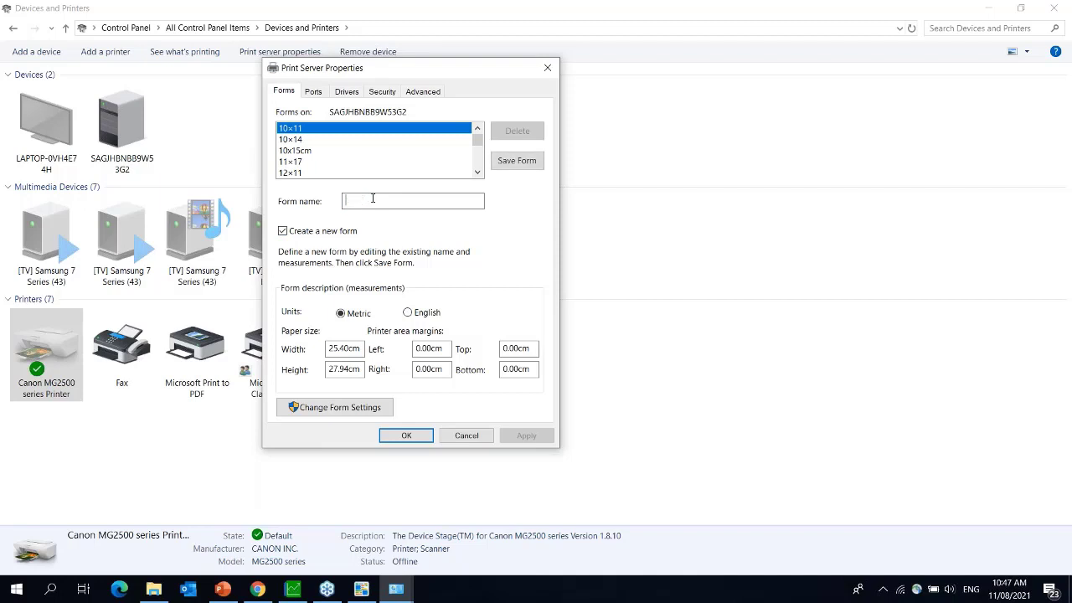
text(Pas)
click(361, 368)
key(BackSpace)
key(BackSpace)
key(BackSpace)
key(BackSpace)
key(BackSpace)
key(BackSpace)
key(BackSpace)
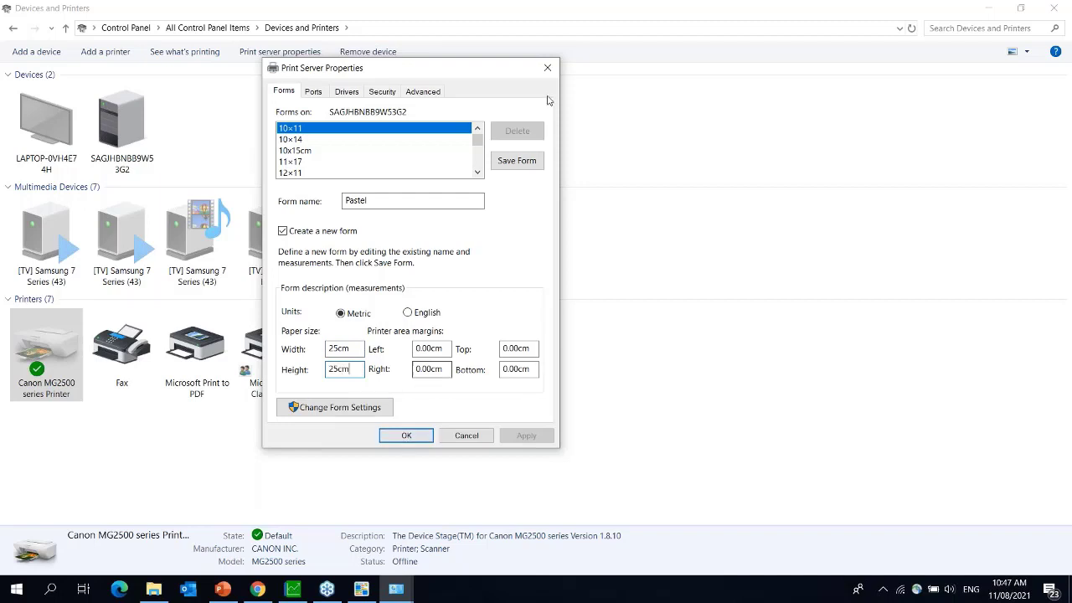
click(517, 160)
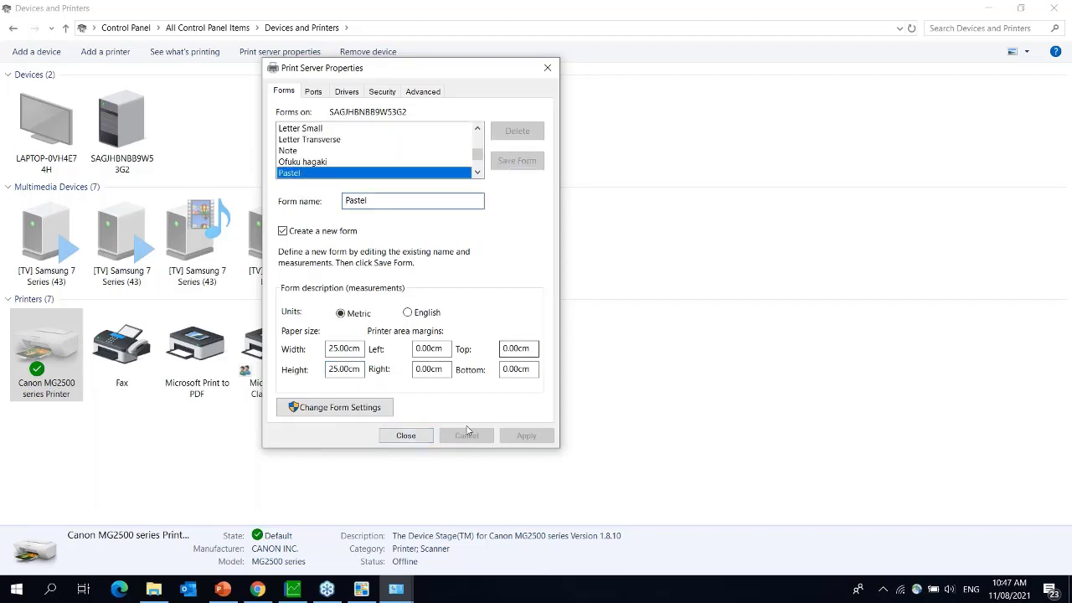
click(416, 439)
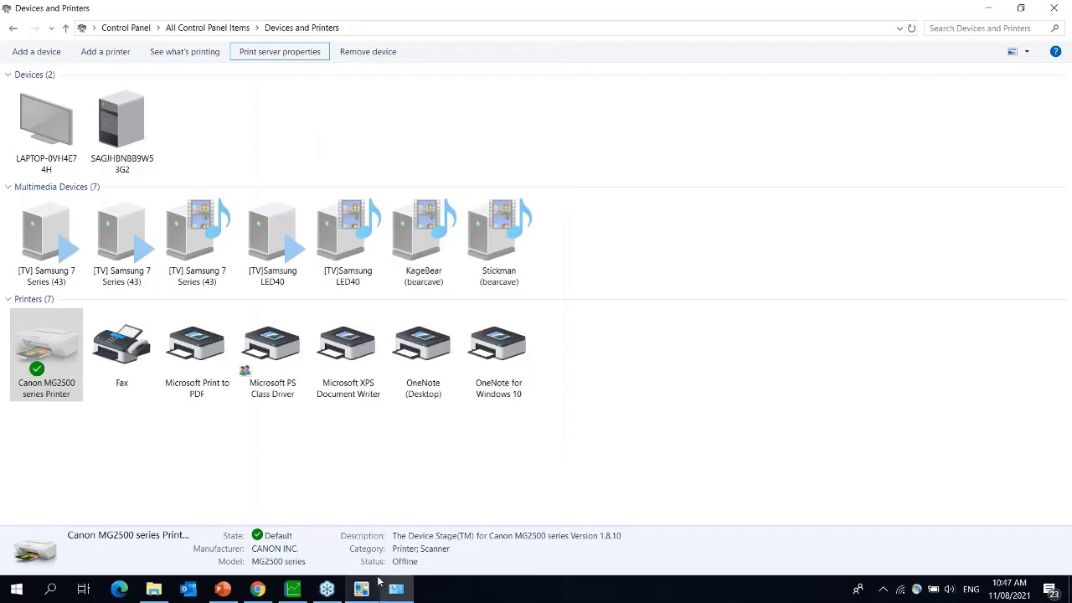
click(293, 589)
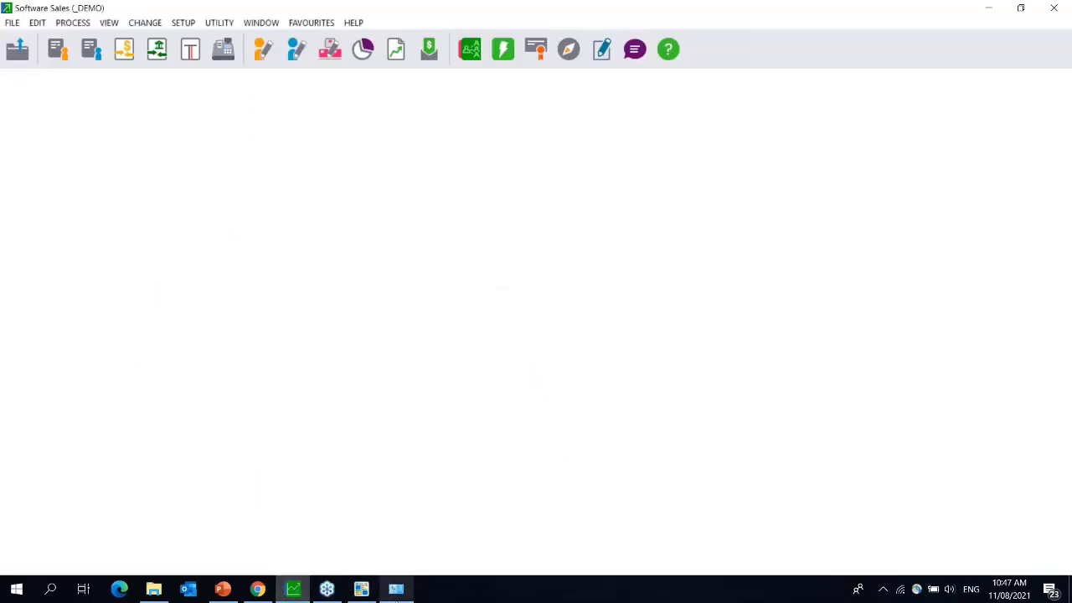
click(396, 589)
right_click(36, 355)
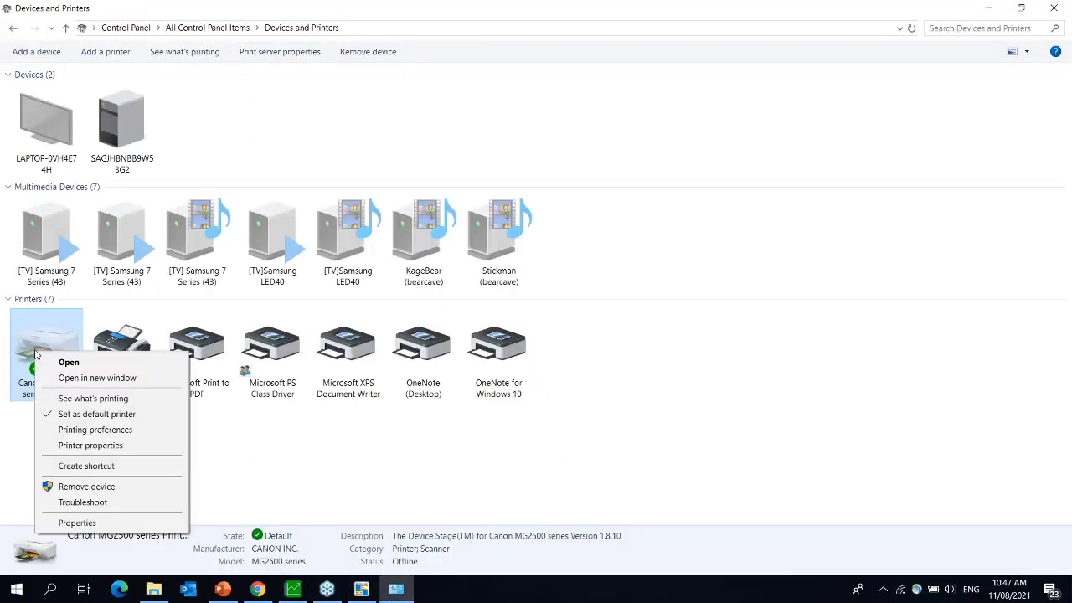
click(119, 436)
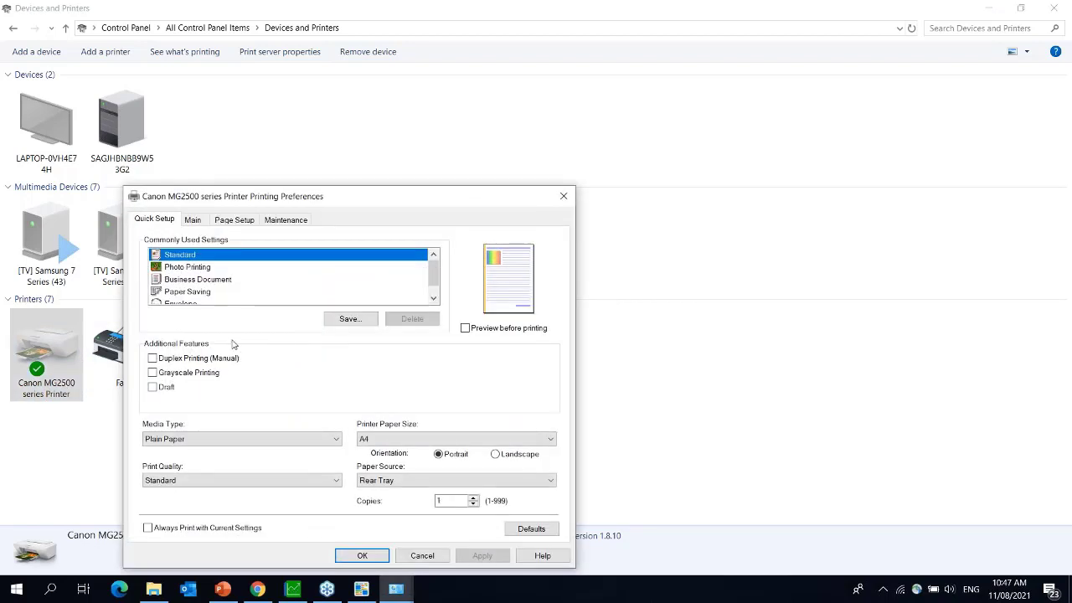
click(194, 219)
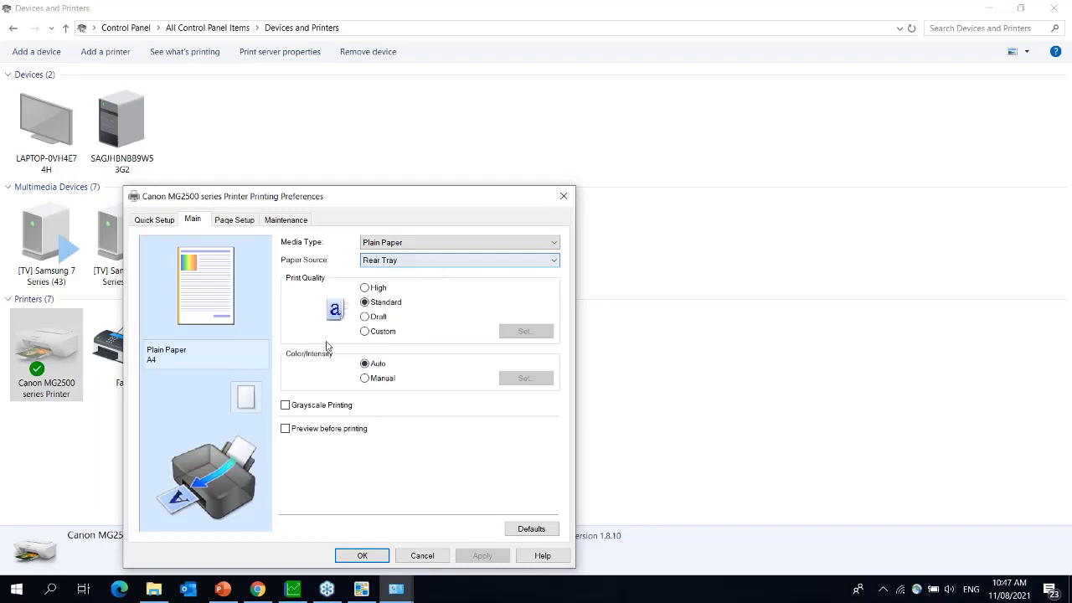
click(238, 219)
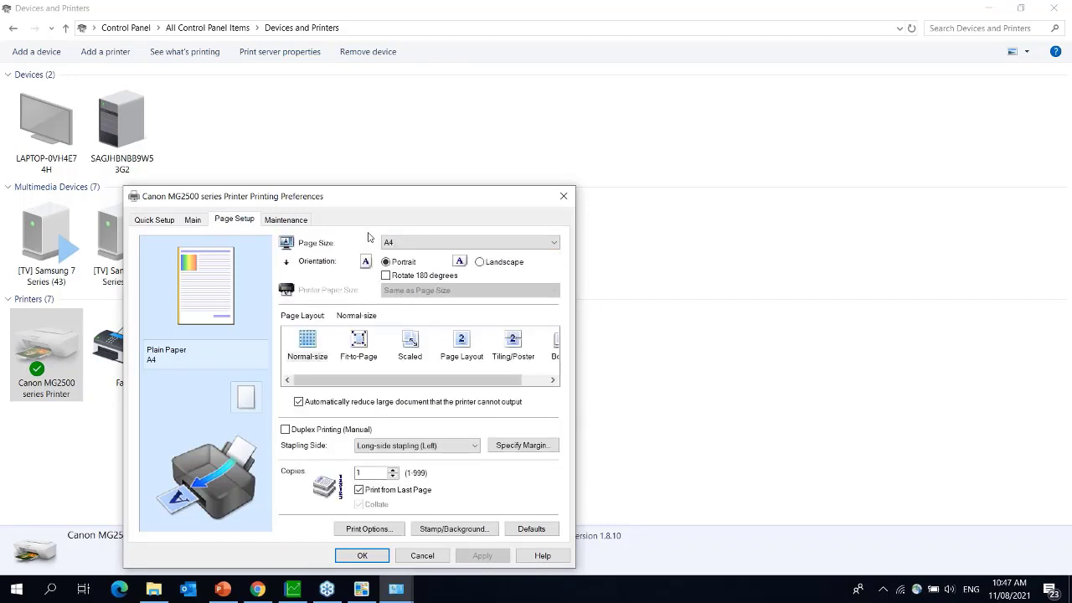
click(417, 246)
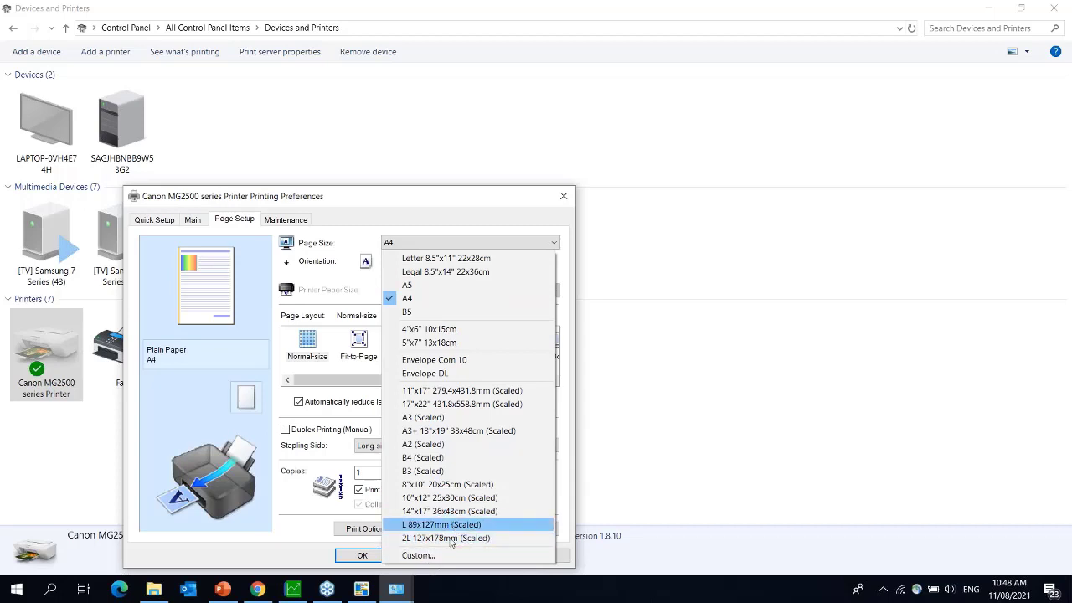
click(419, 555)
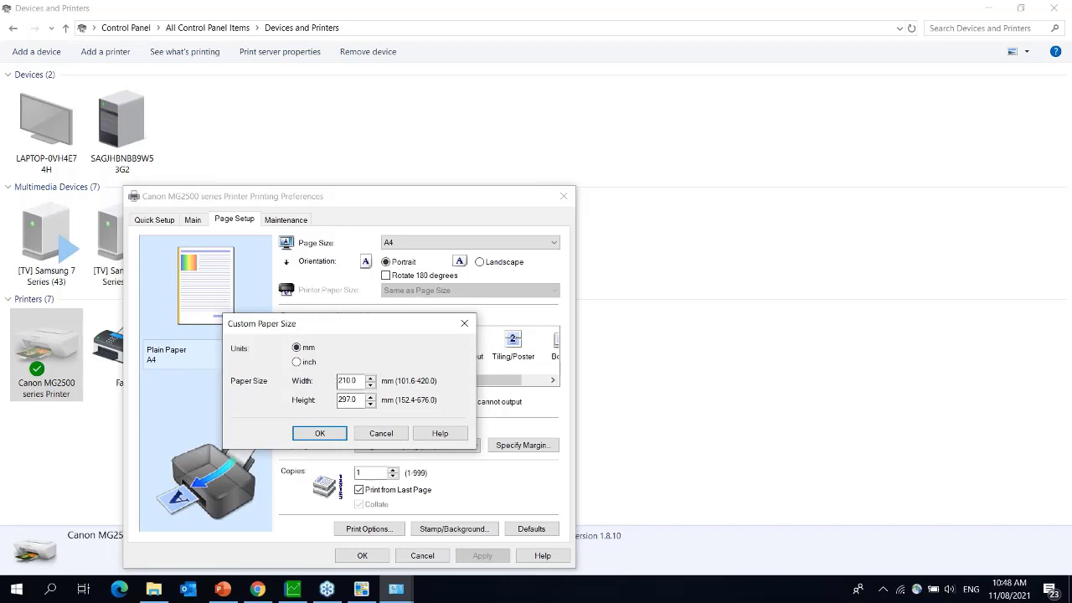
click(377, 434)
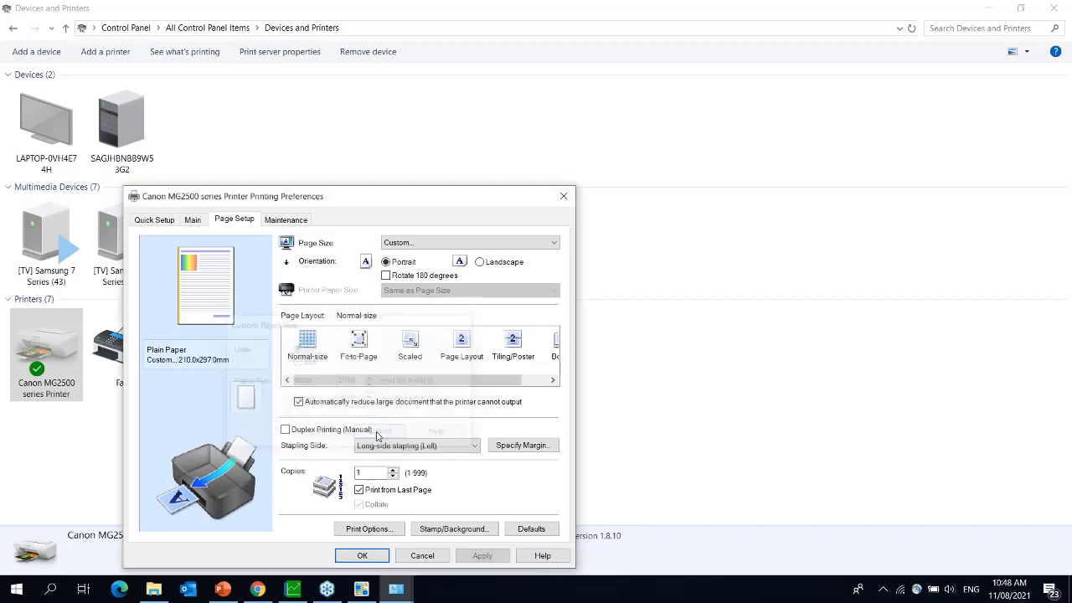
click(418, 244)
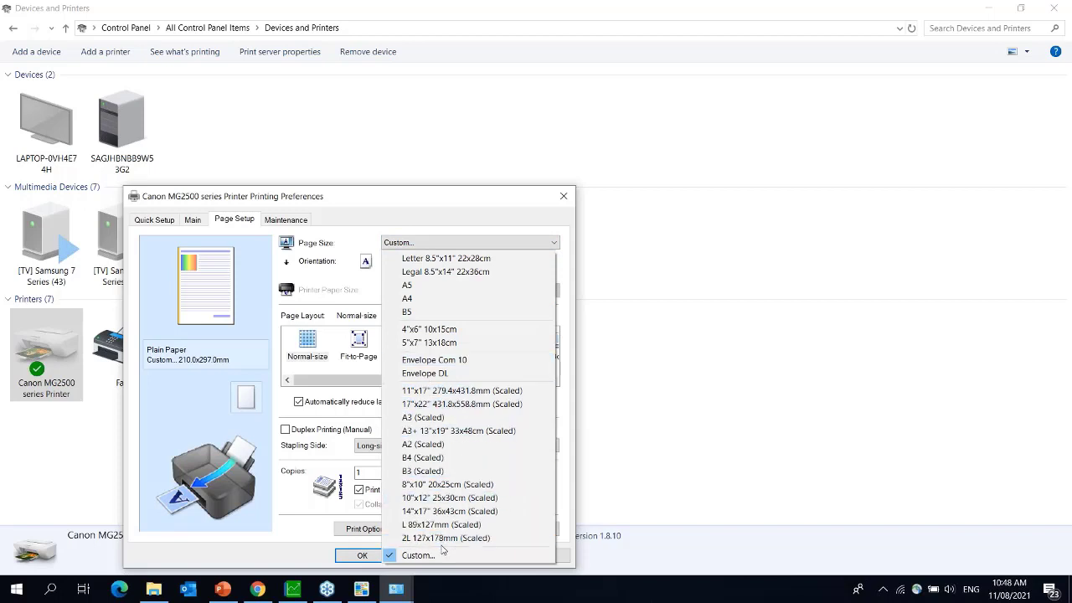
click(565, 196)
click(564, 196)
click(268, 51)
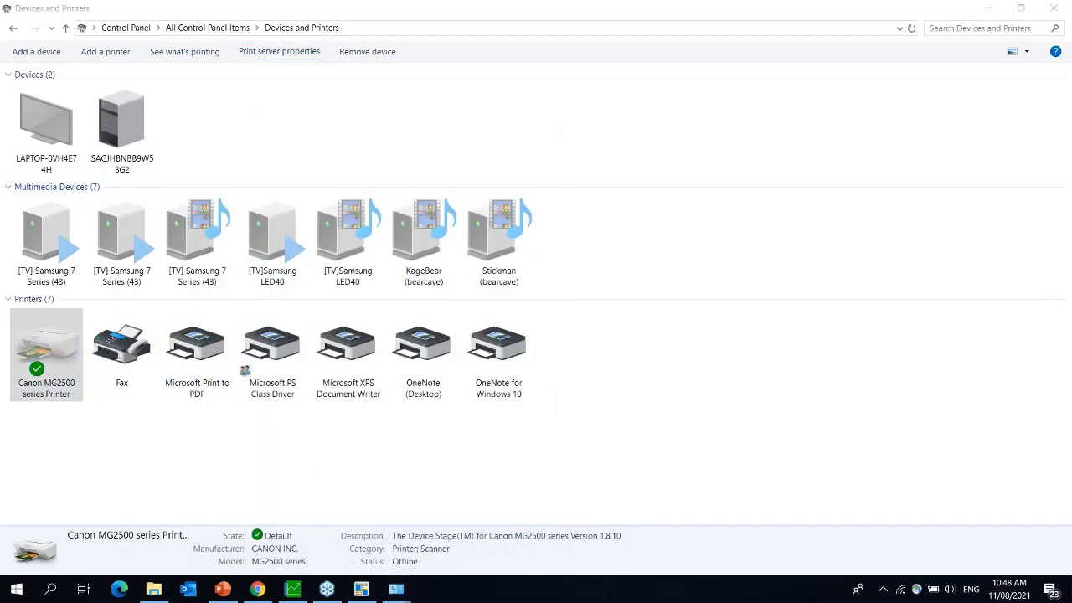
- Check the Pastel form's size in the print server forms, then close that window
click(487, 168)
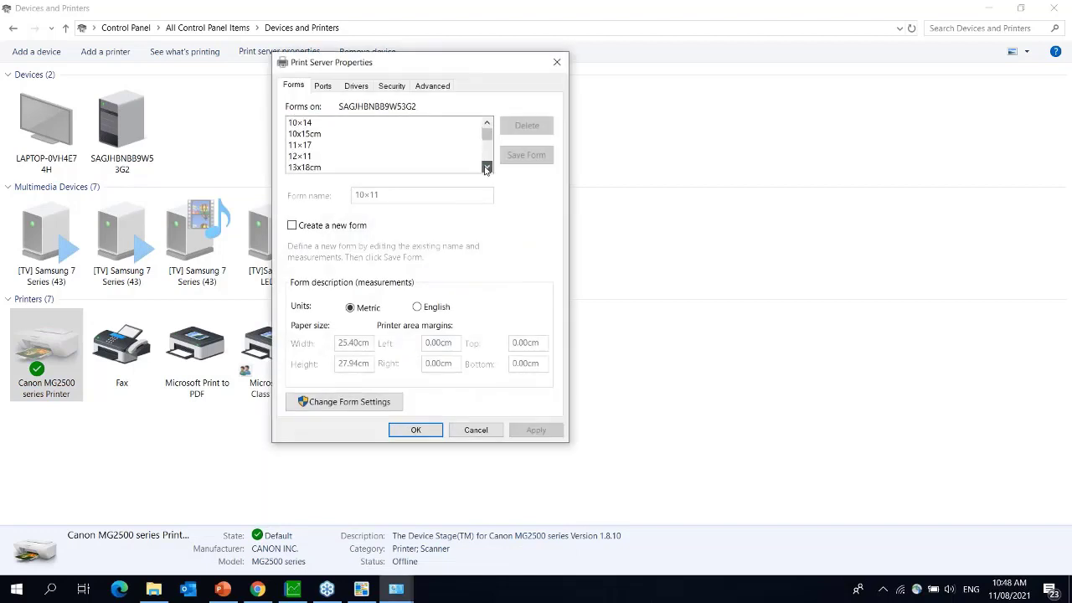
drag(486, 168, 486, 168)
click(300, 133)
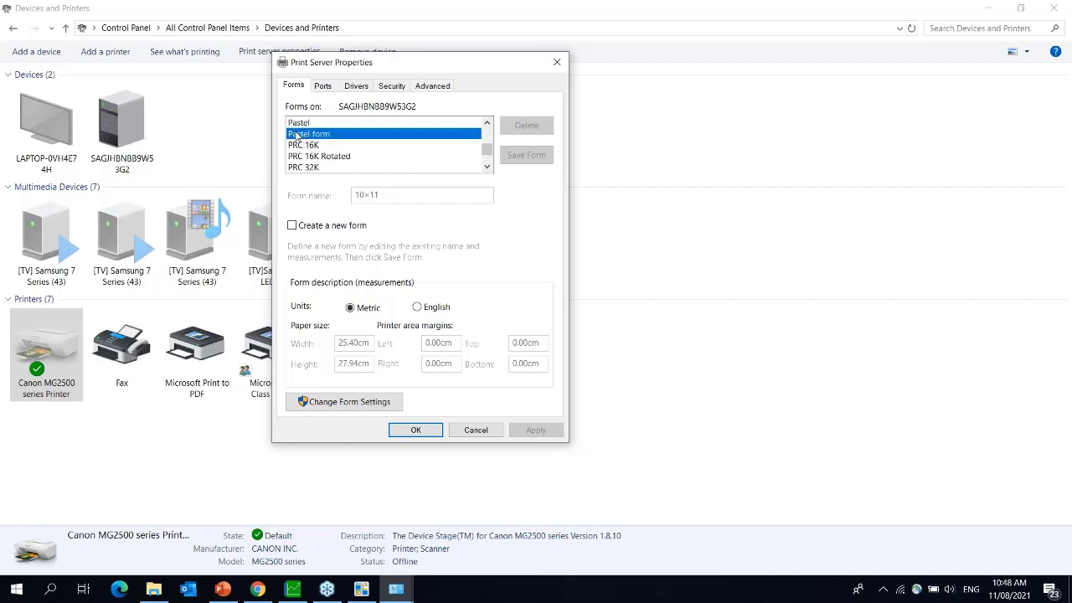
click(300, 123)
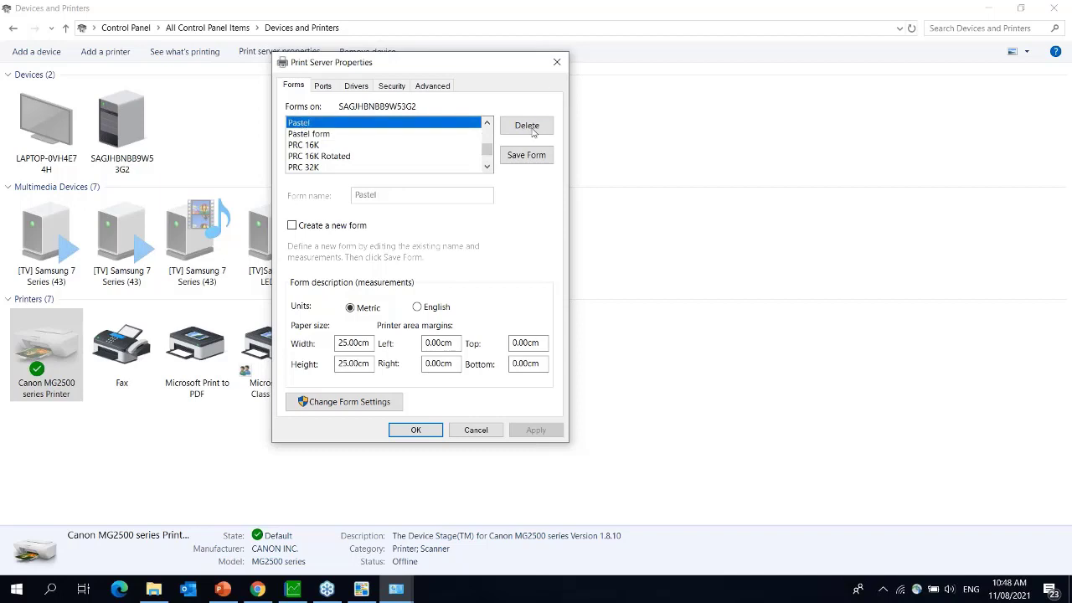
click(556, 62)
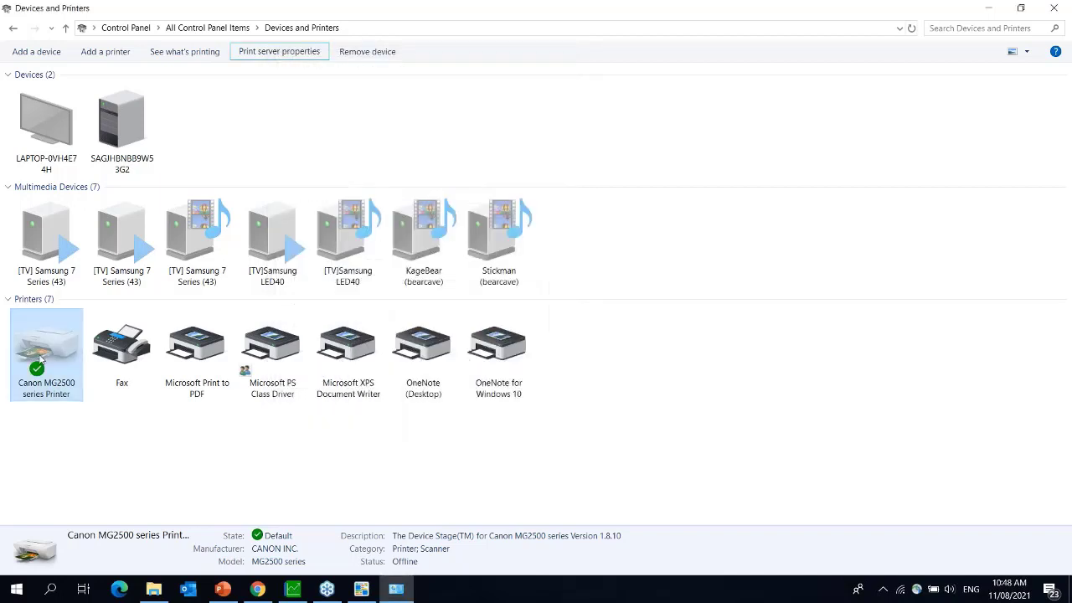
- Open the Canon MG2500 printer properties and review its tabs and available paper, only A4
right_click(51, 359)
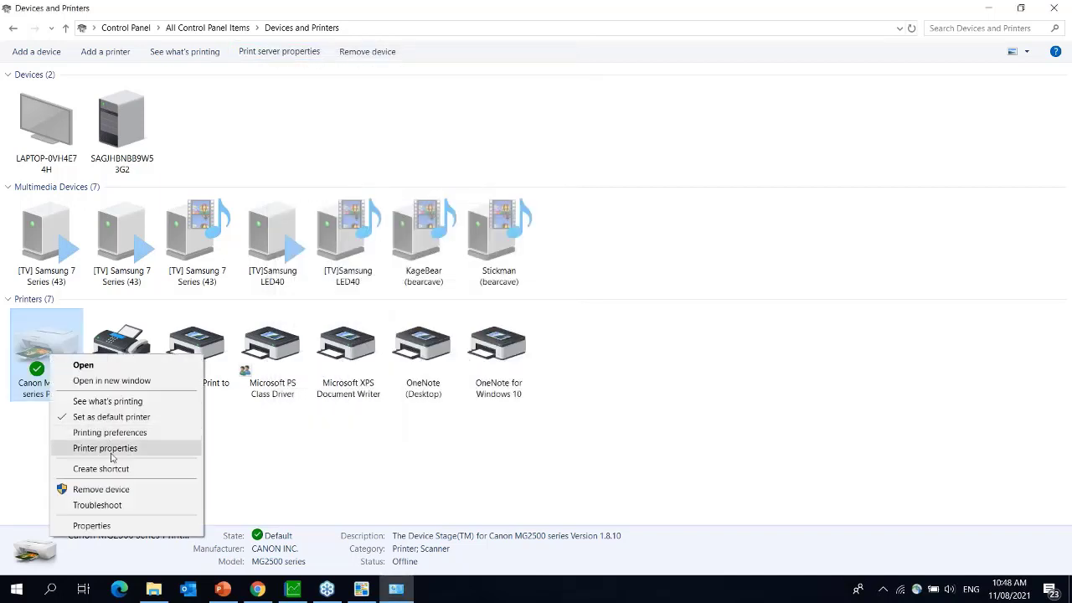
click(104, 448)
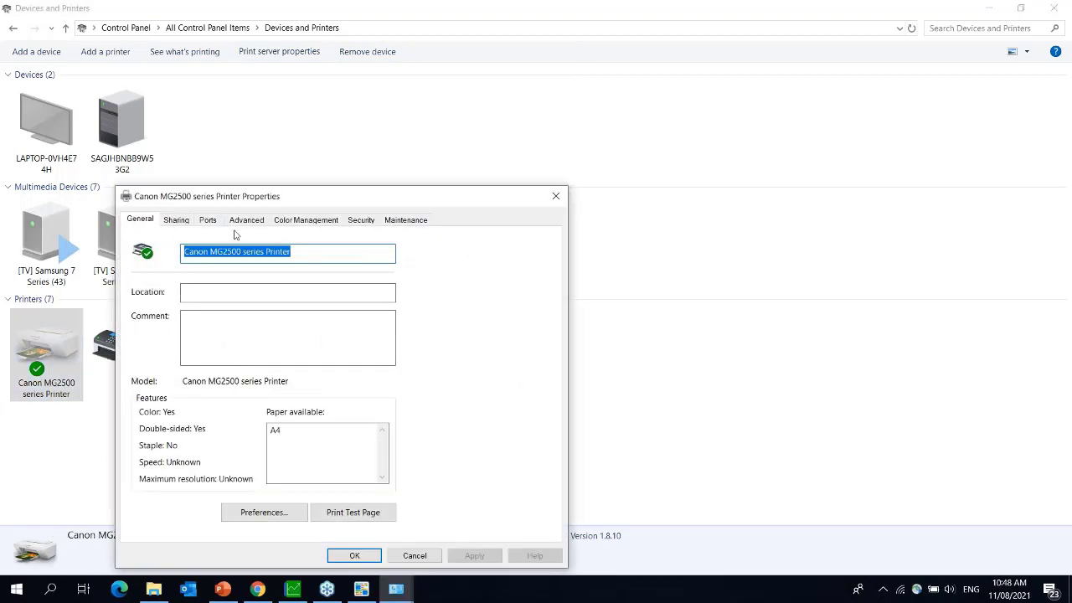
click(207, 220)
click(176, 220)
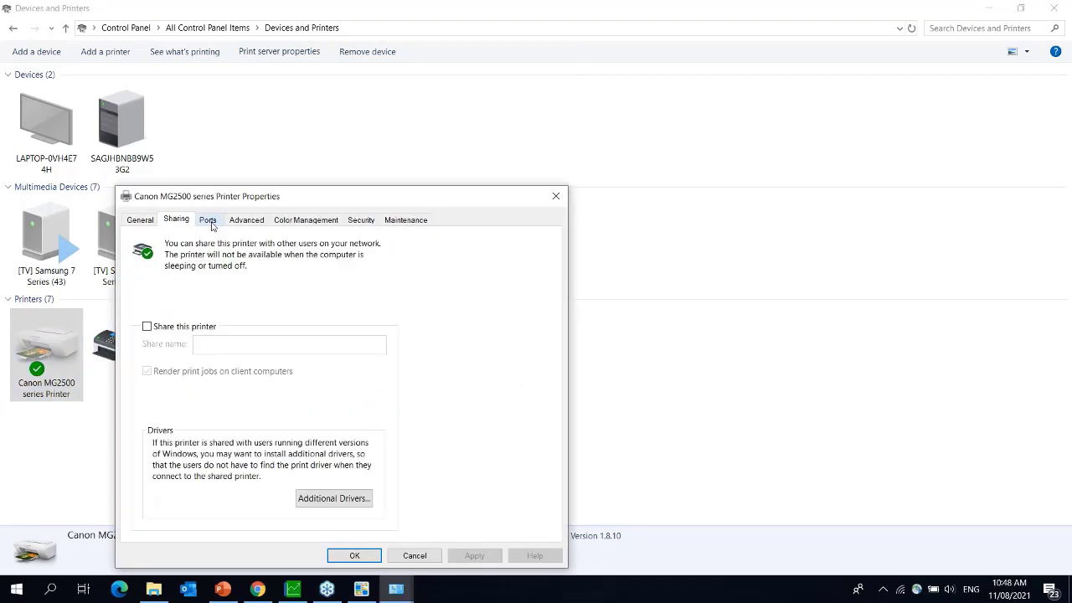
click(210, 222)
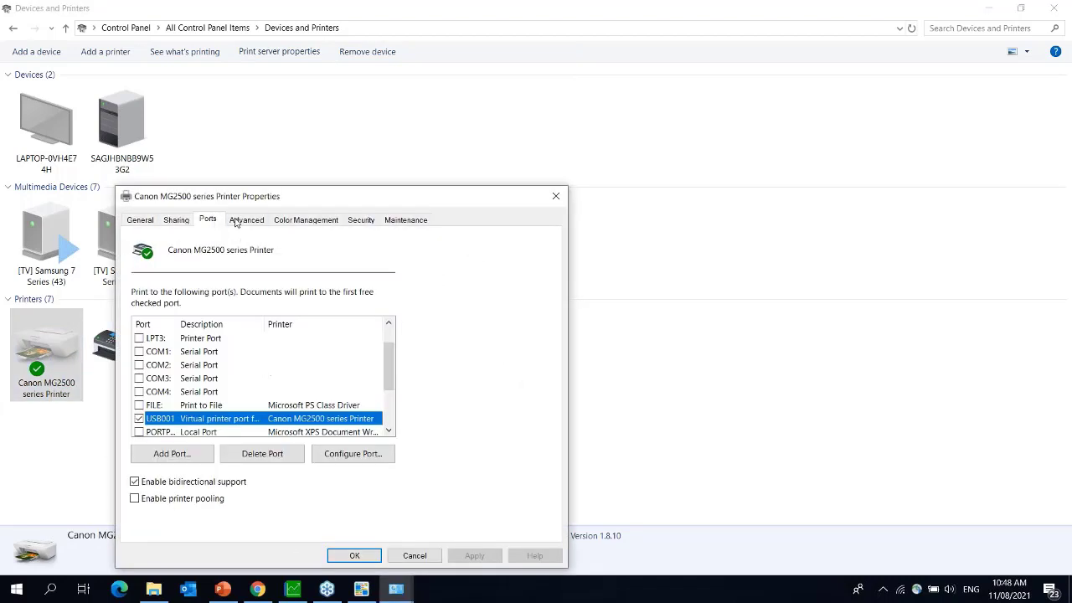
click(142, 220)
click(290, 432)
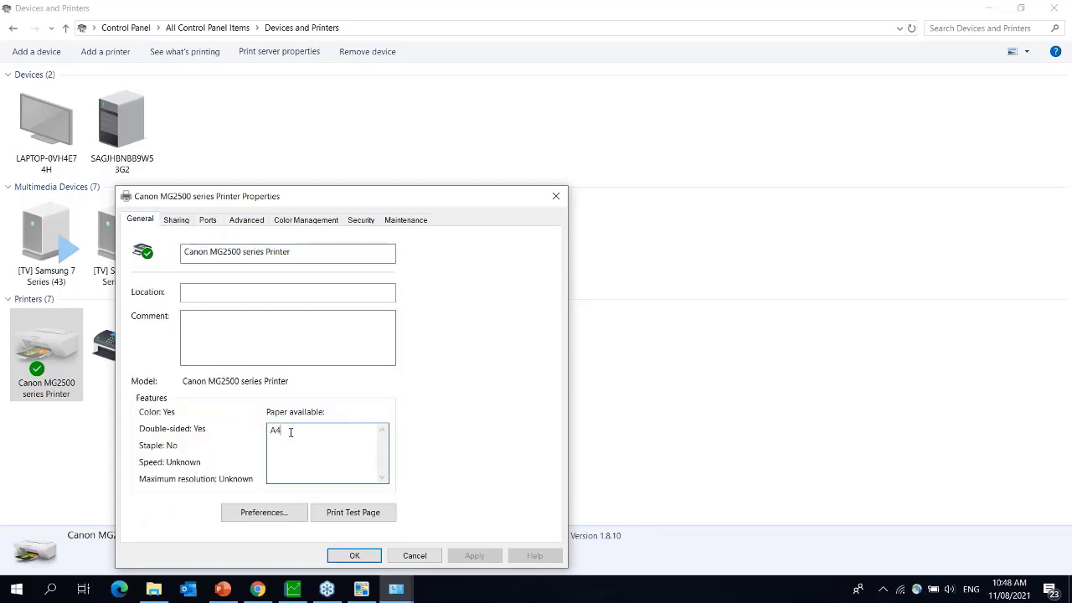
- Inspect the Canon's paper sizes and Custom size in Printing Preferences, closing without changes
click(273, 512)
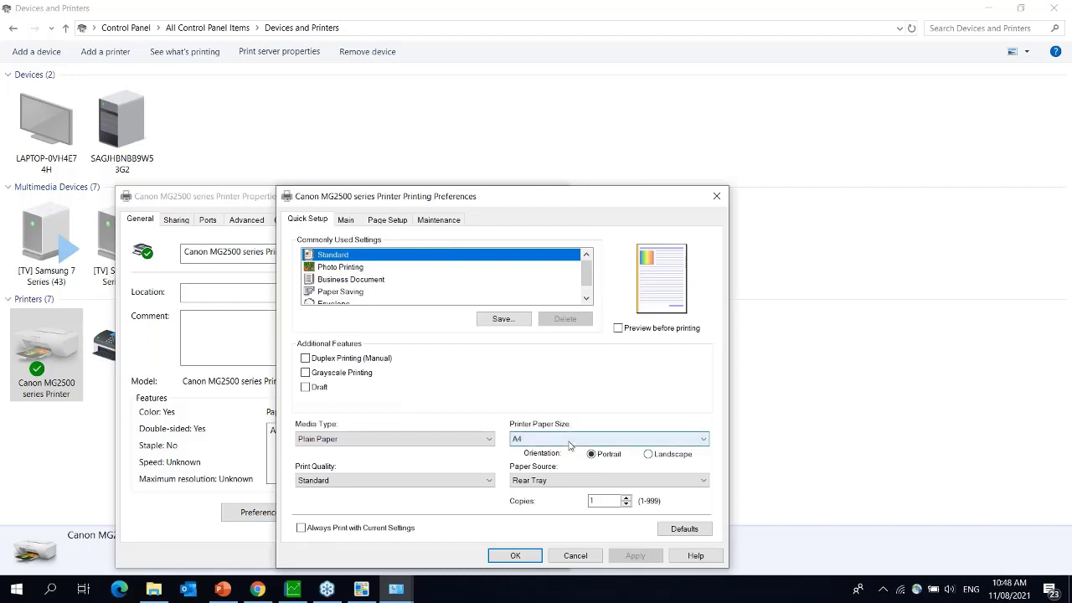
click(543, 433)
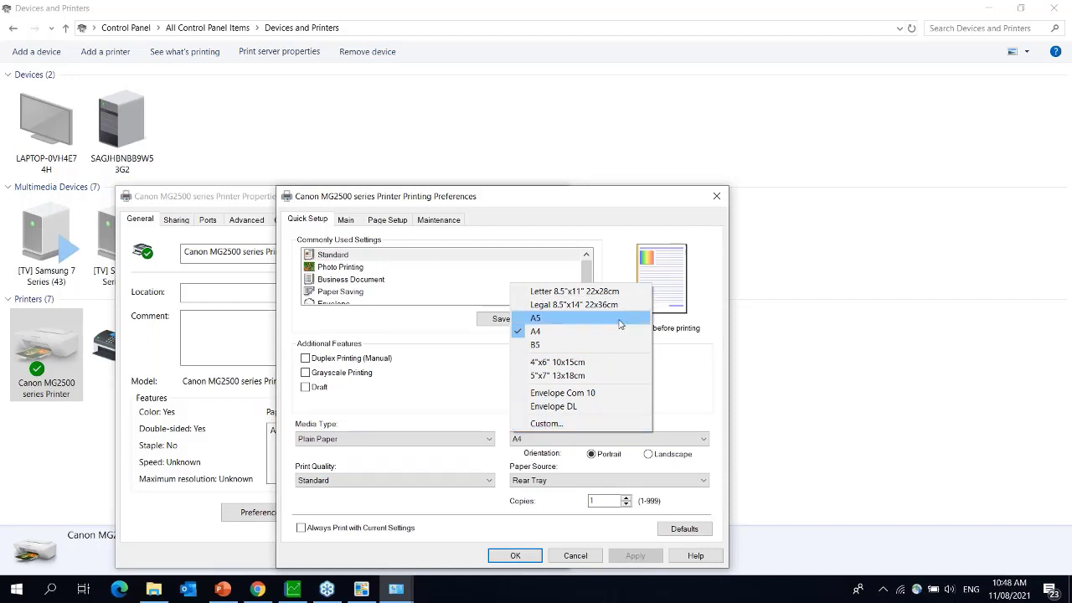
click(586, 424)
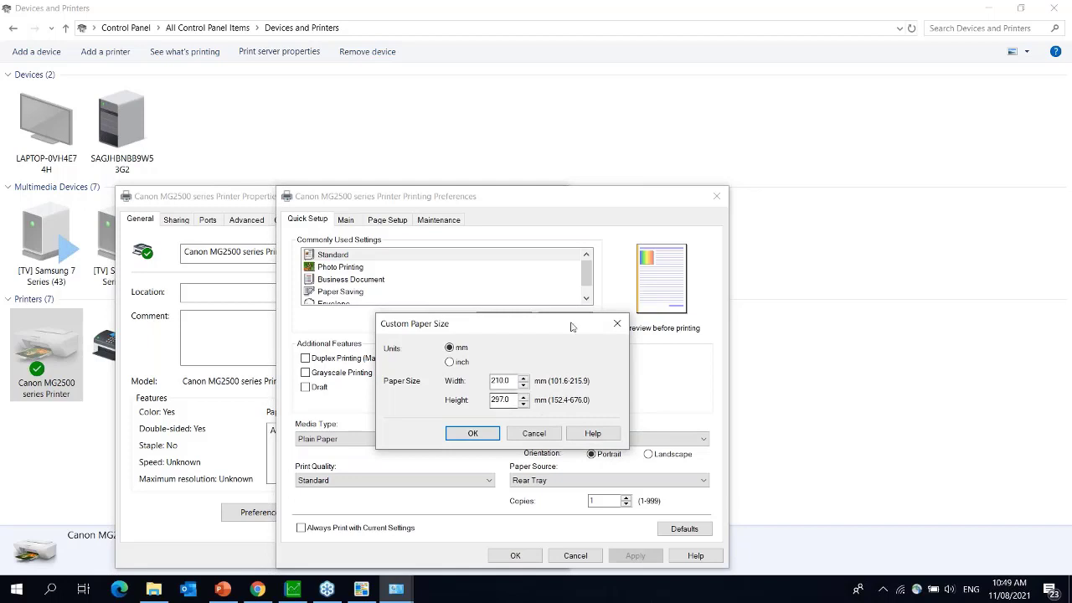
click(618, 324)
click(717, 196)
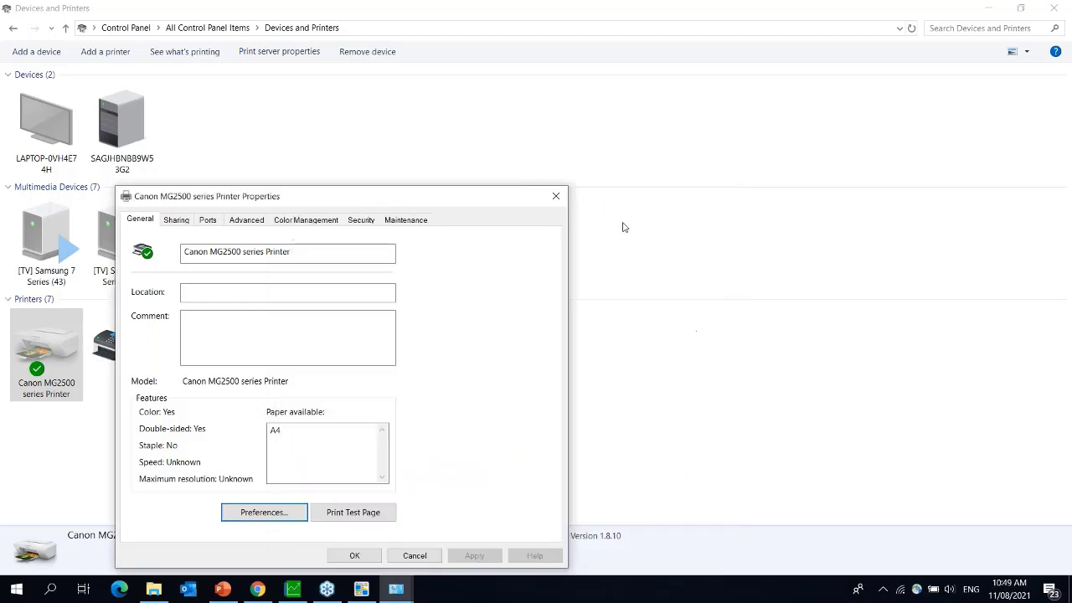
- Close the Canon properties and review the saved Pastel and Pastel form entries in Print server properties
click(554, 197)
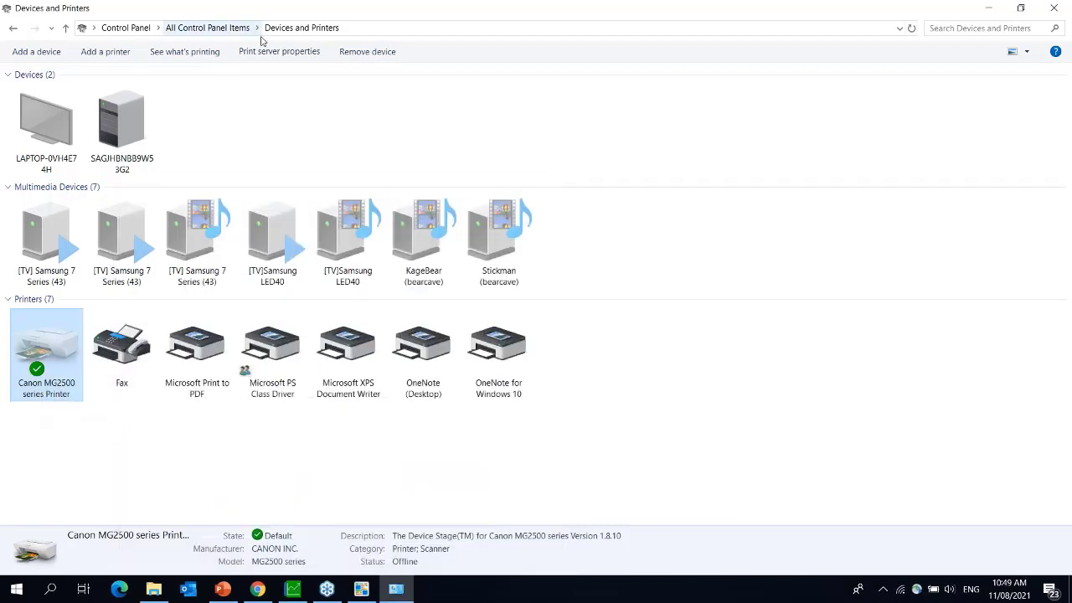
click(227, 383)
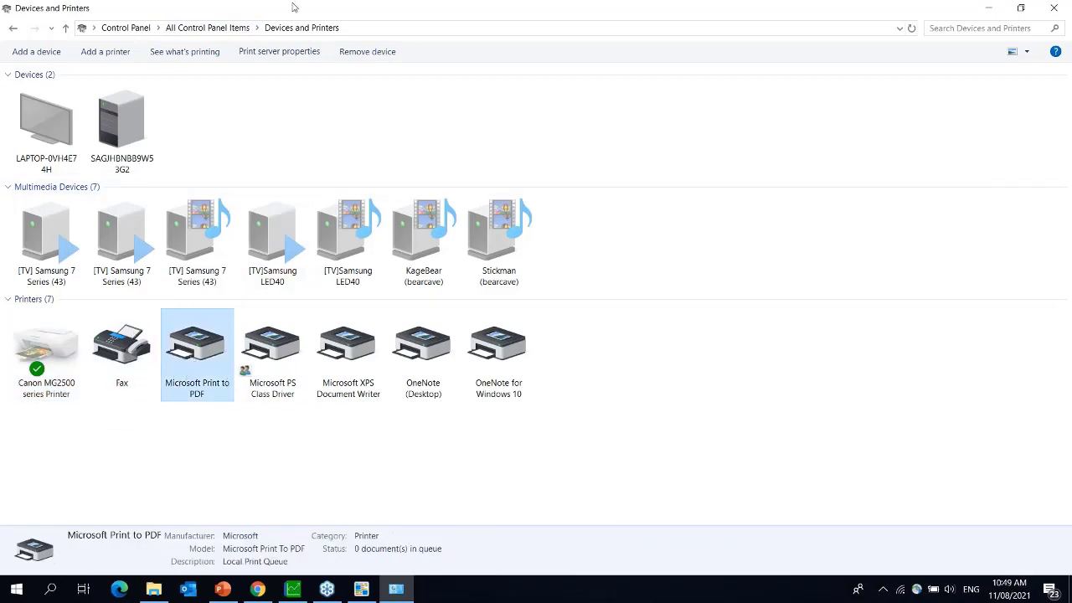
click(285, 52)
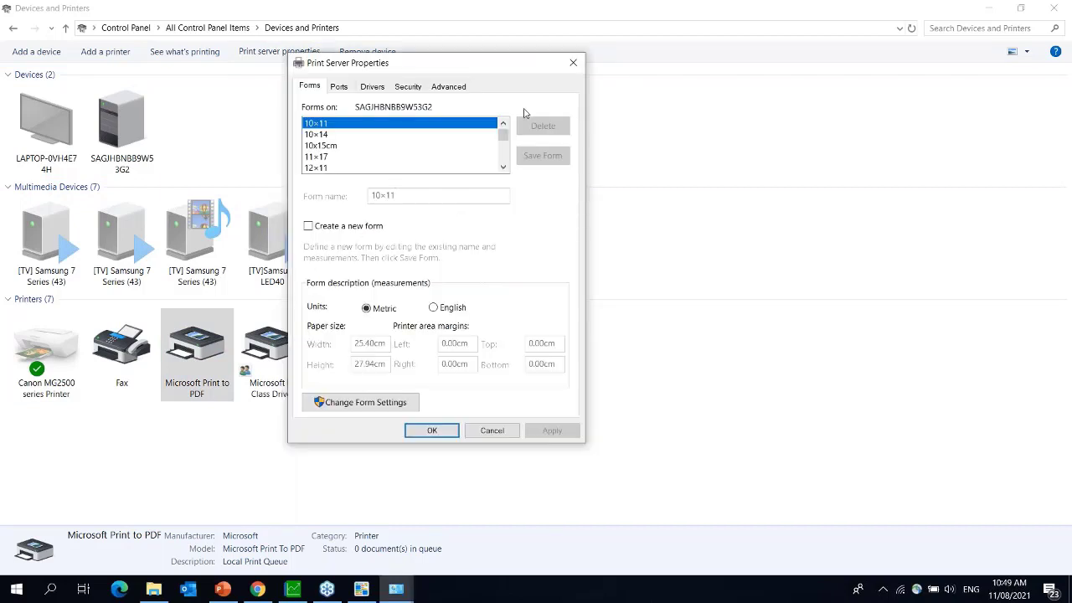
drag(504, 167, 504, 169)
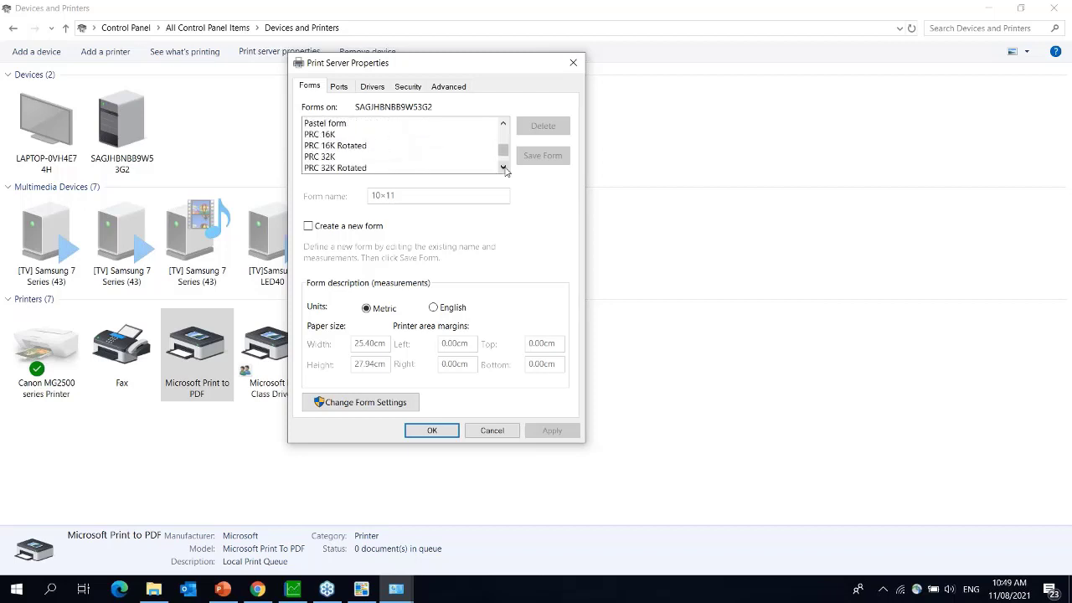
click(503, 124)
click(503, 123)
click(503, 123)
click(503, 123)
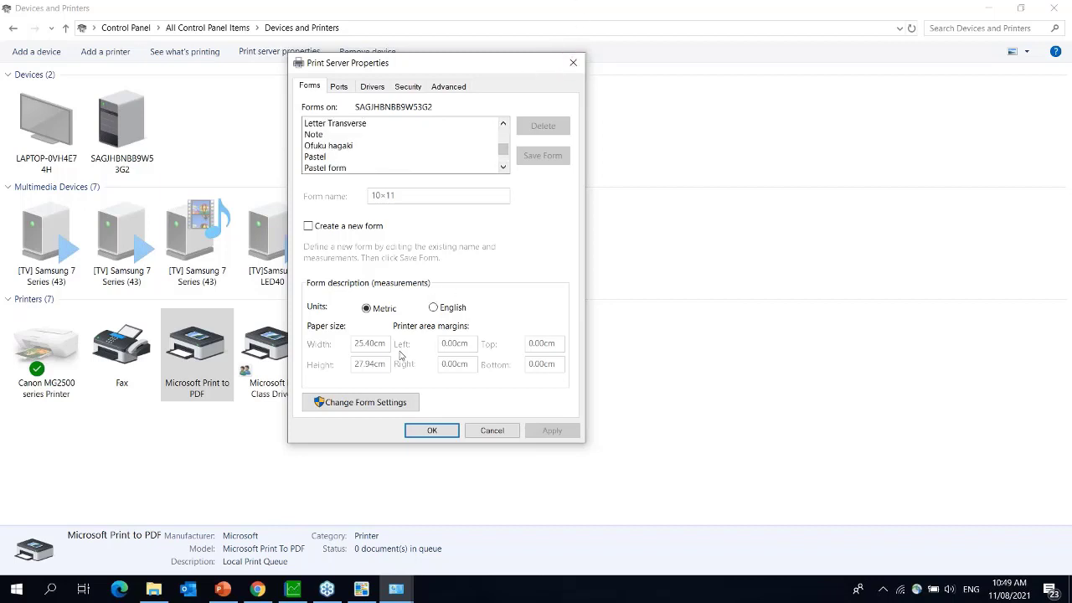
click(362, 406)
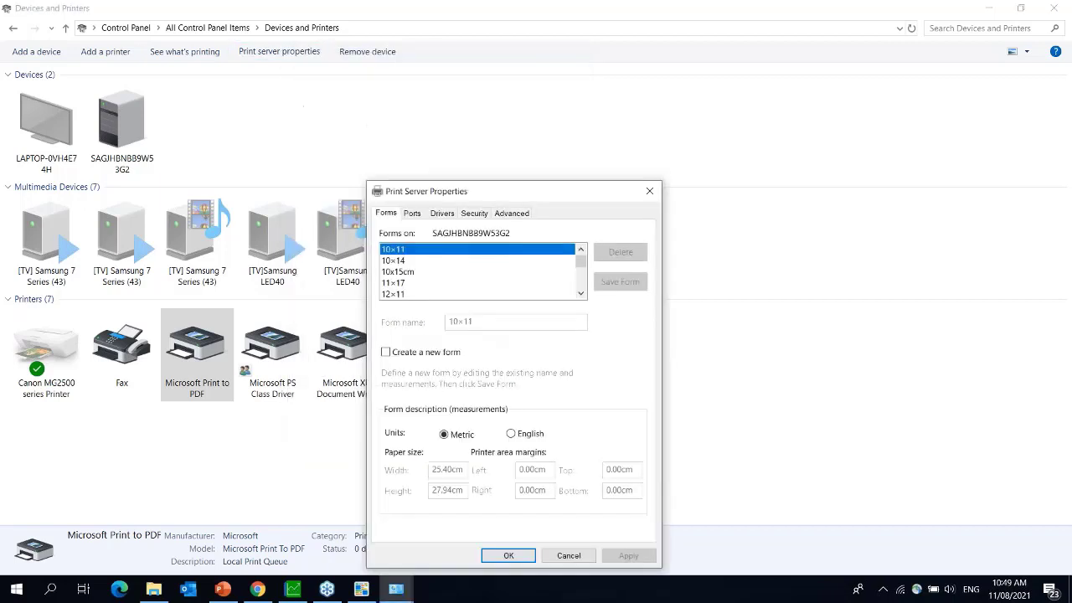
click(649, 191)
right_click(200, 333)
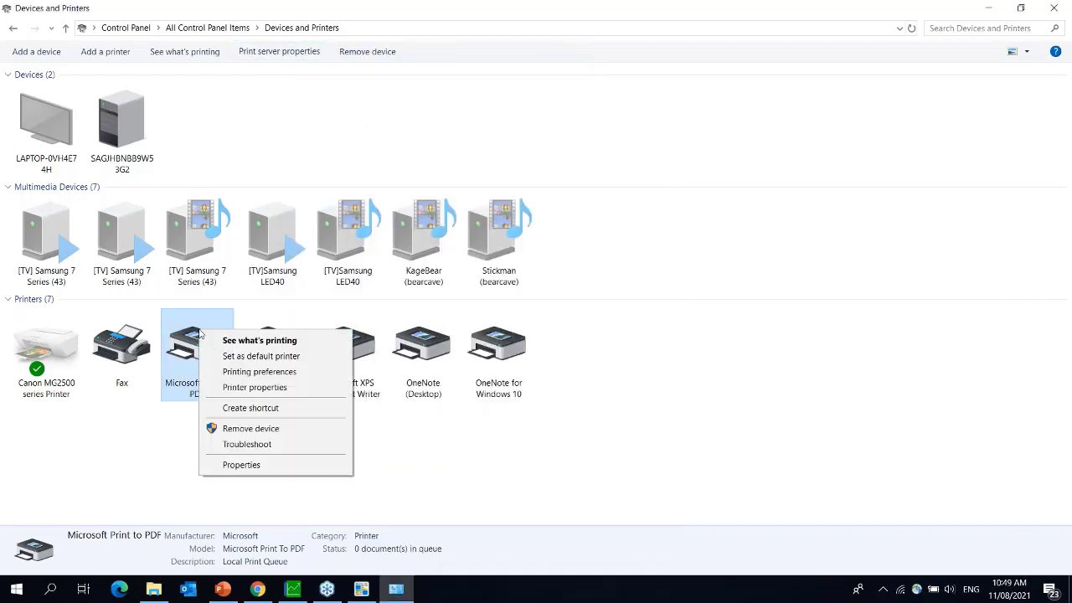
click(255, 373)
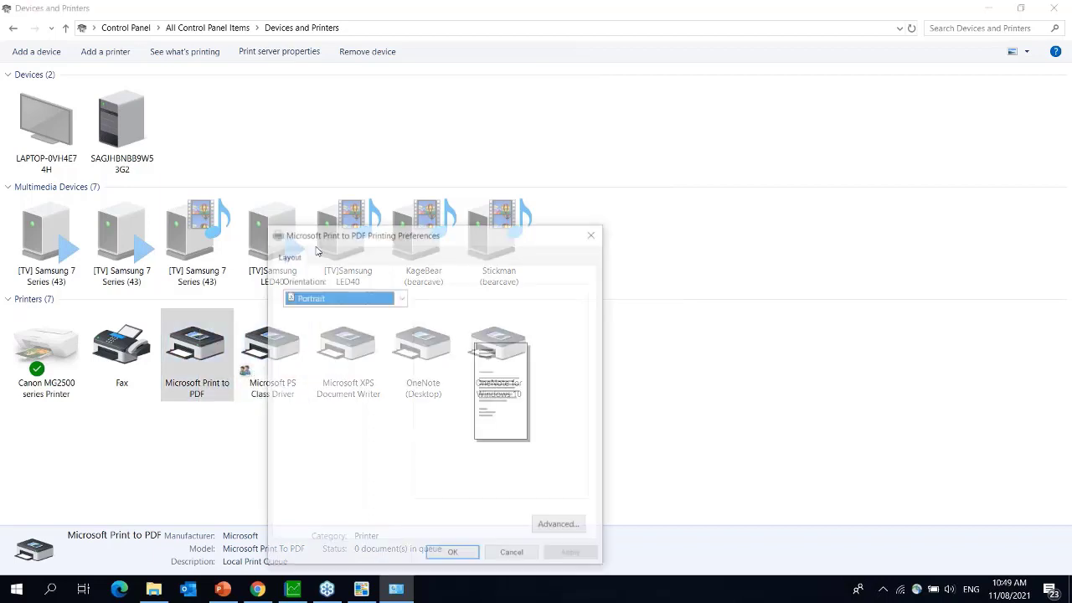
click(559, 527)
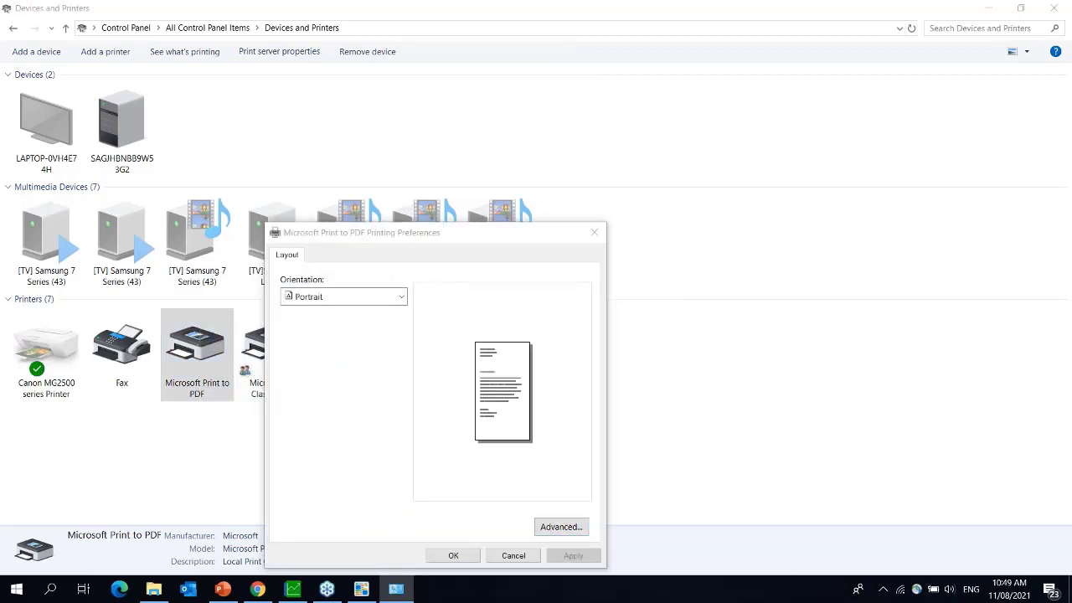
click(414, 281)
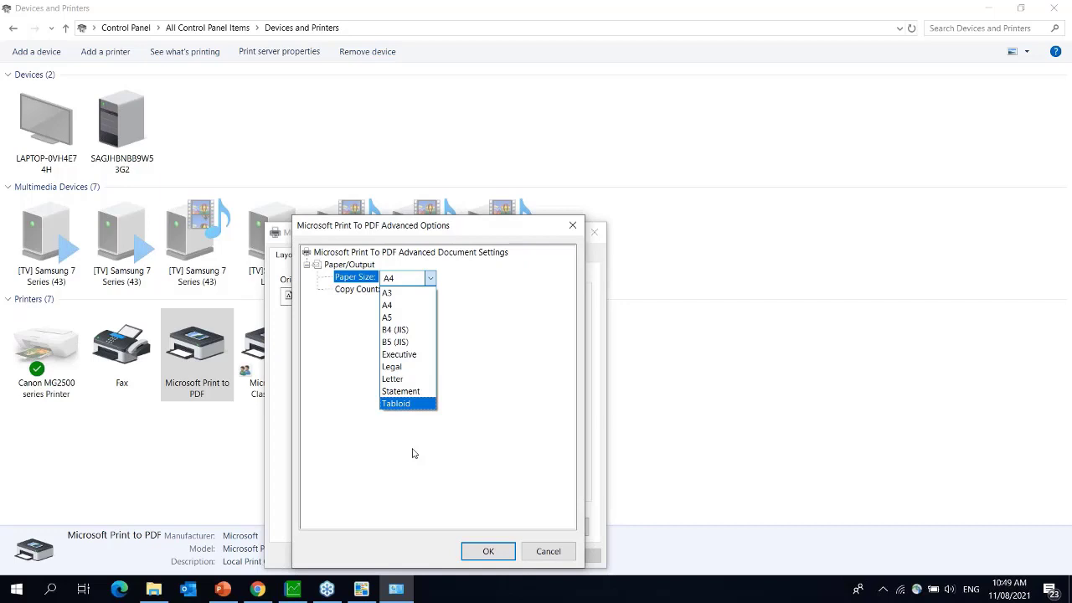
click(569, 230)
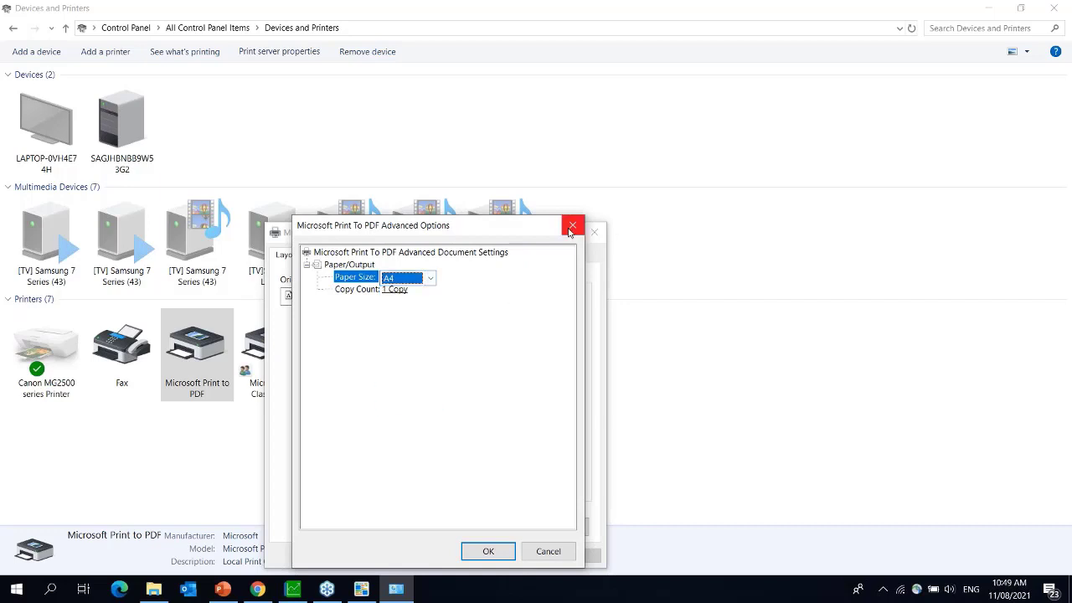
click(570, 227)
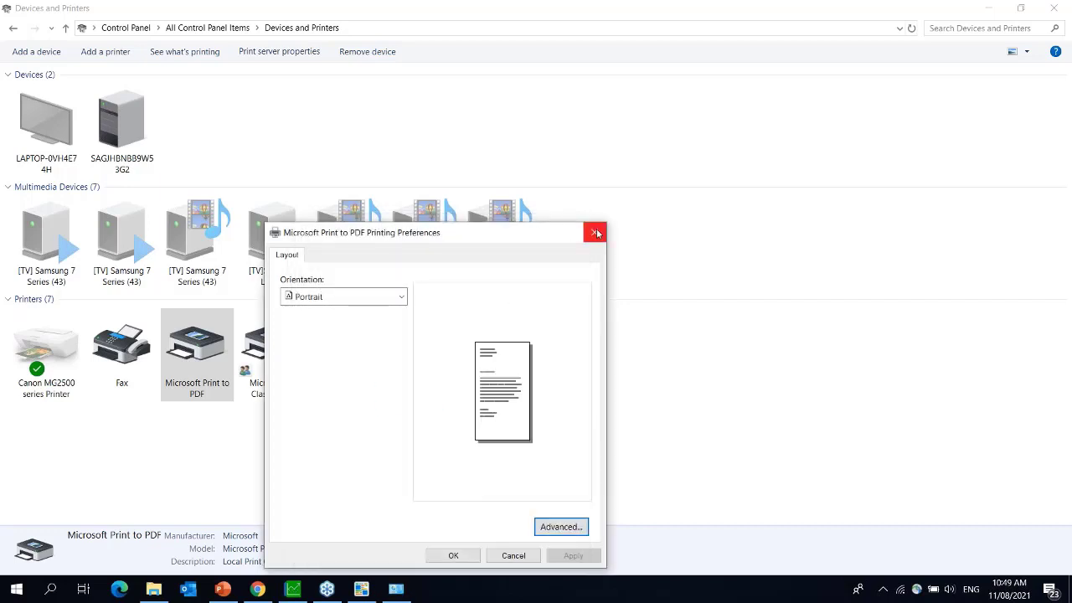
click(597, 234)
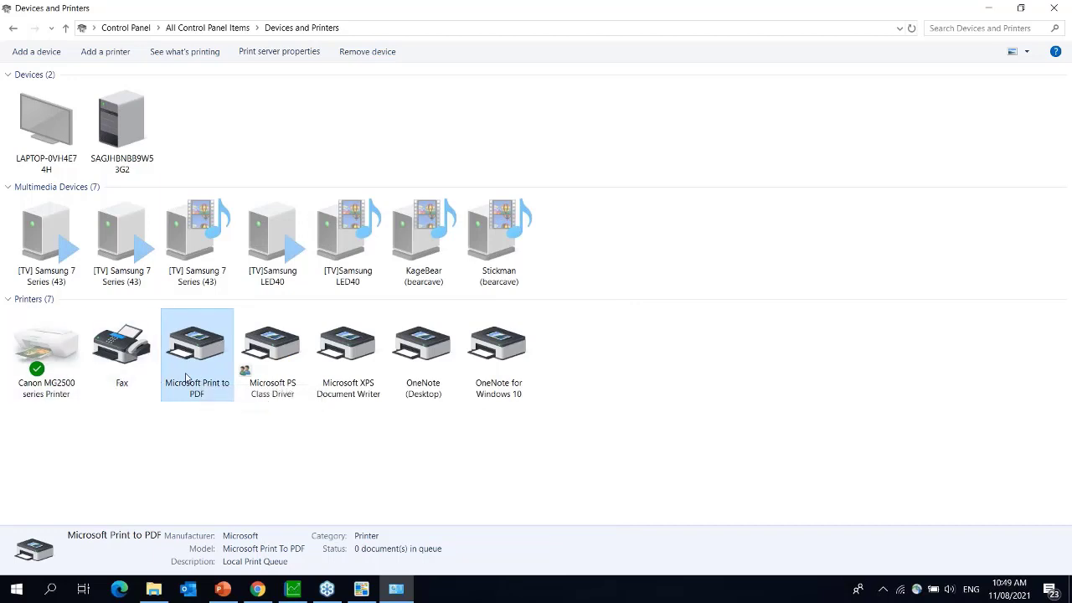
- Open the Canon MG2500 printing preferences and keep A4 as the paper size
right_click(31, 385)
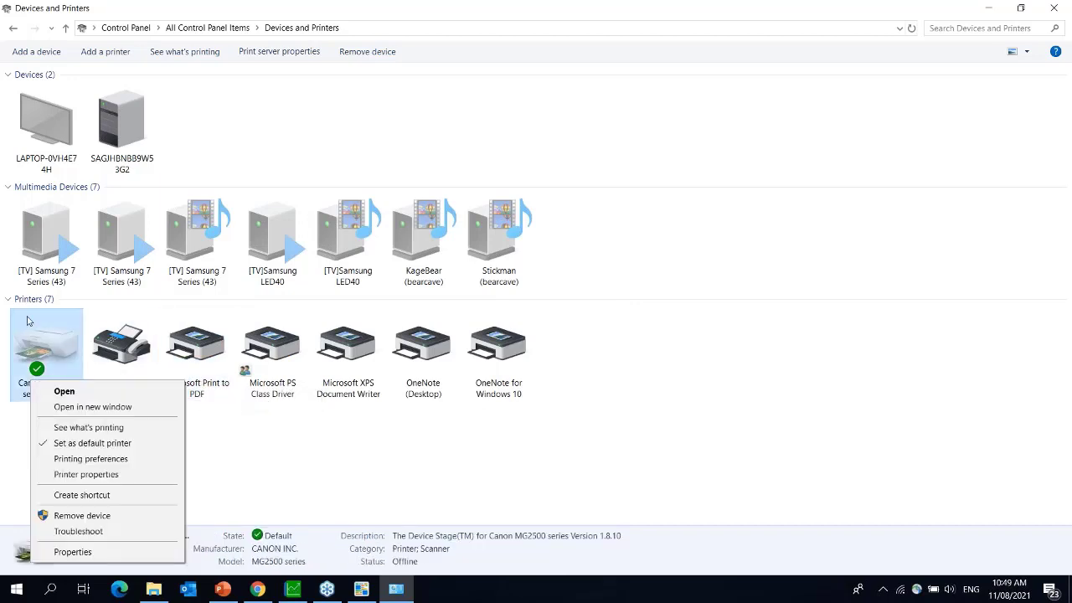
click(132, 461)
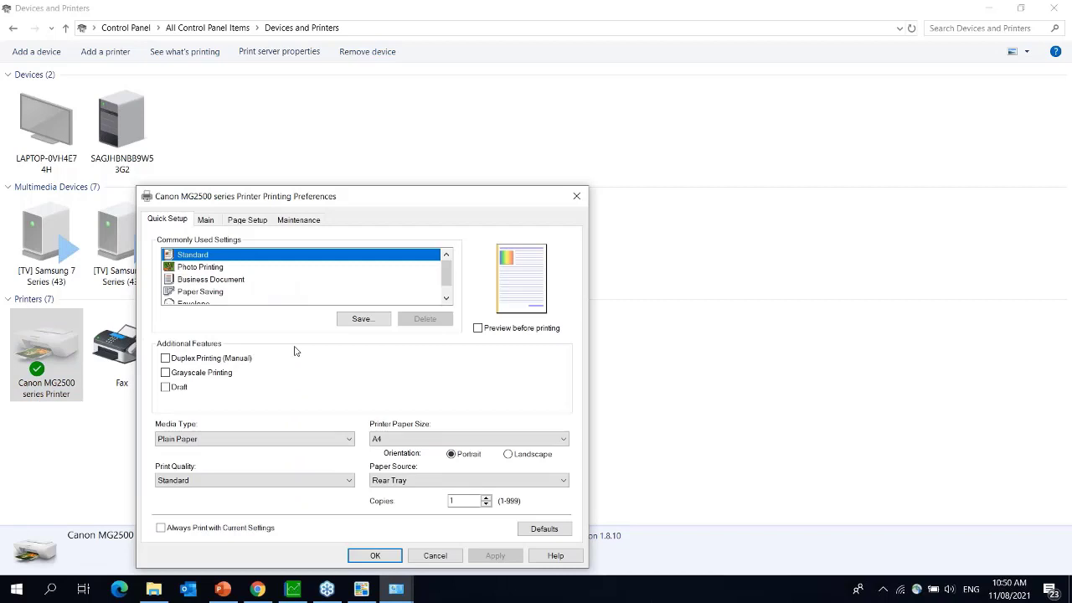
click(411, 439)
click(407, 331)
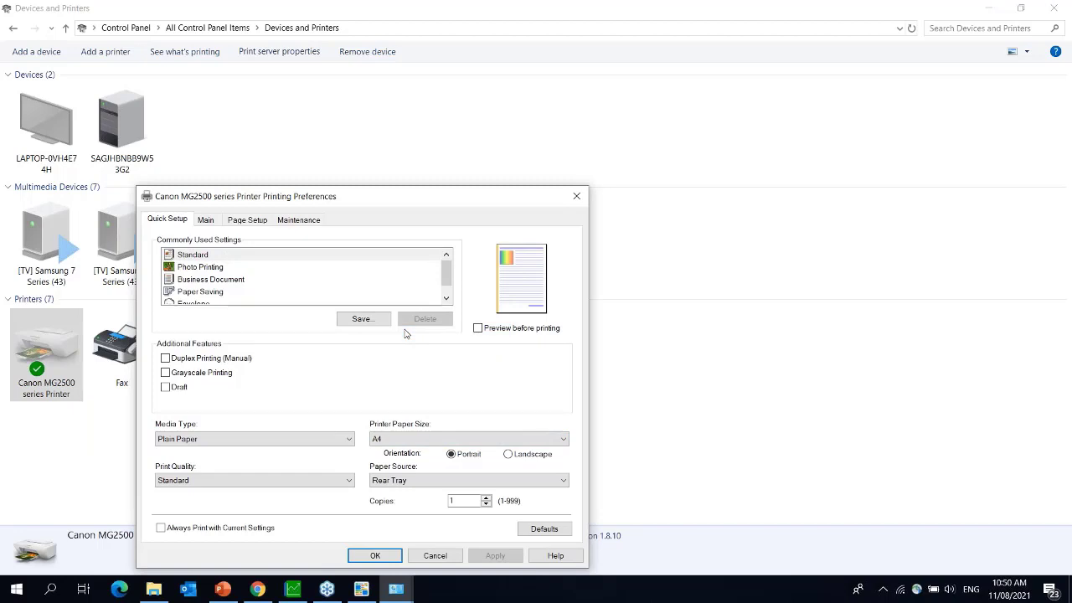
click(398, 437)
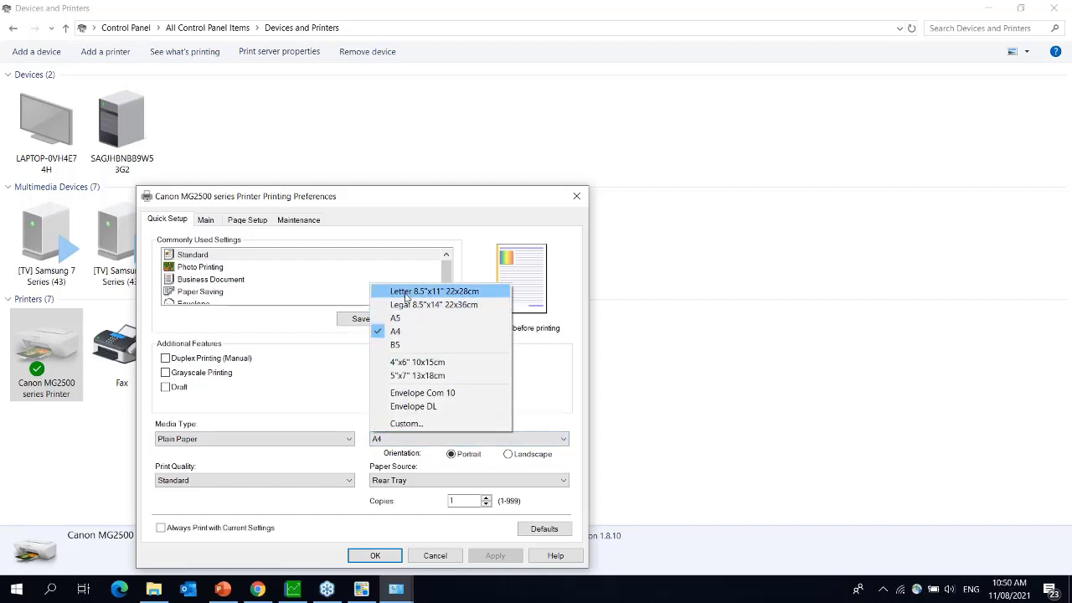
click(407, 332)
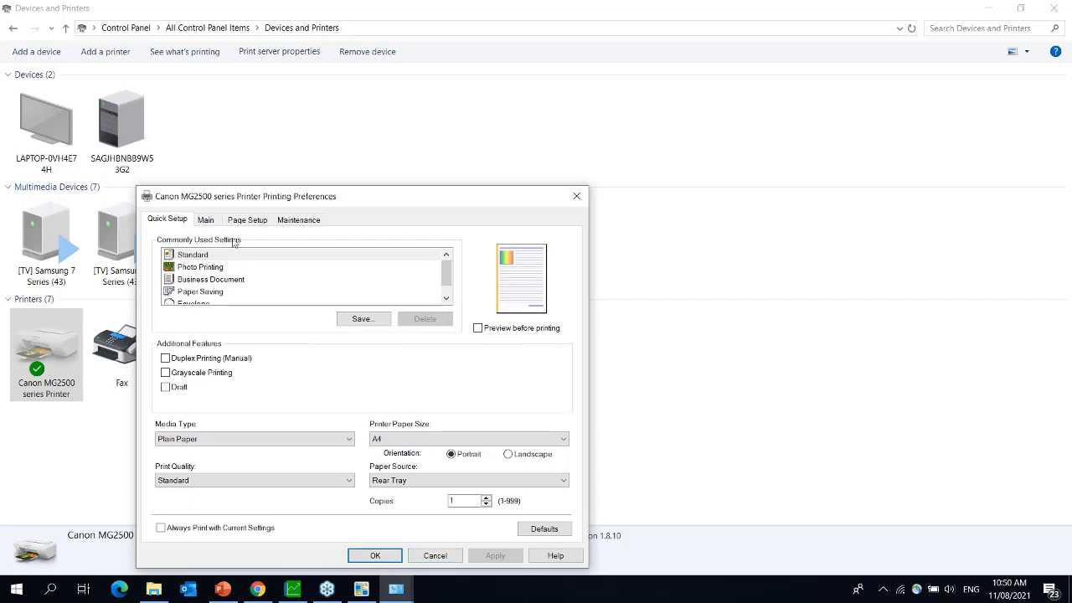
- Confirm Page Setup's page size stays A4, review Quick Setup and Maintenance, then close preferences
click(207, 221)
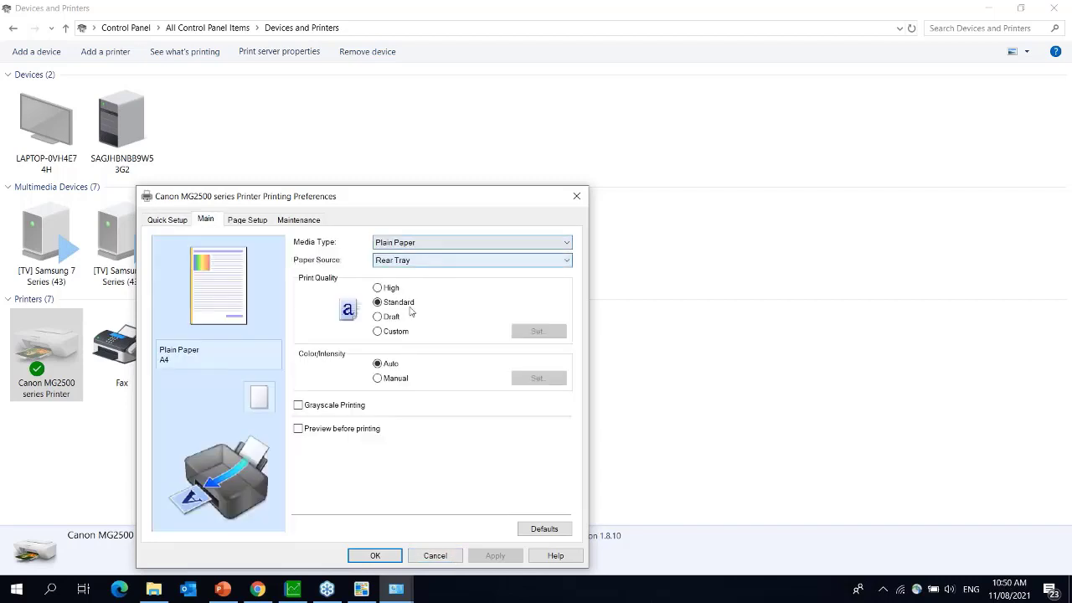
click(250, 221)
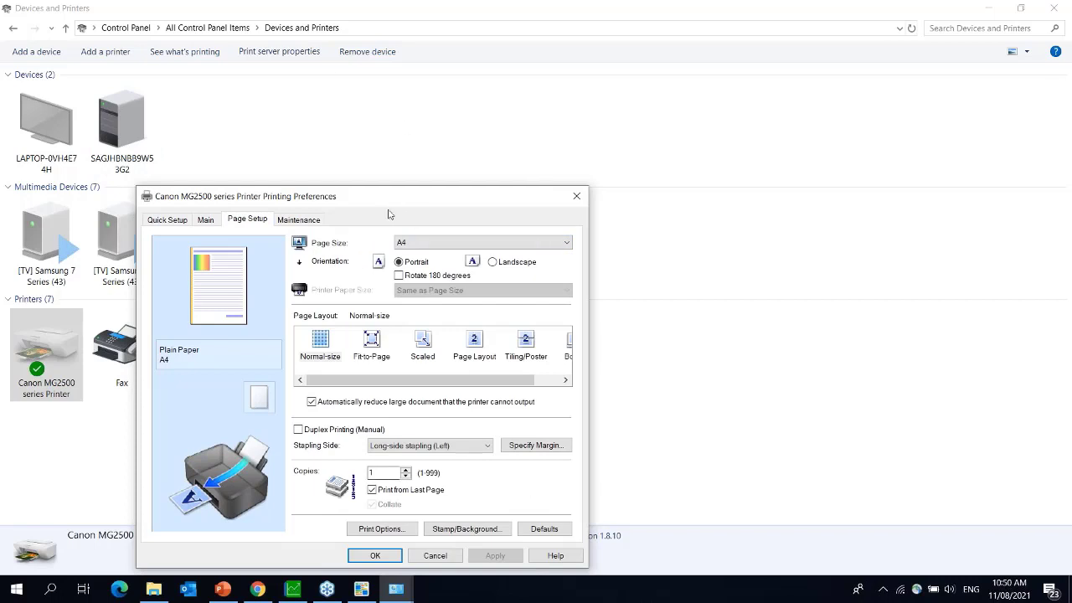
click(446, 246)
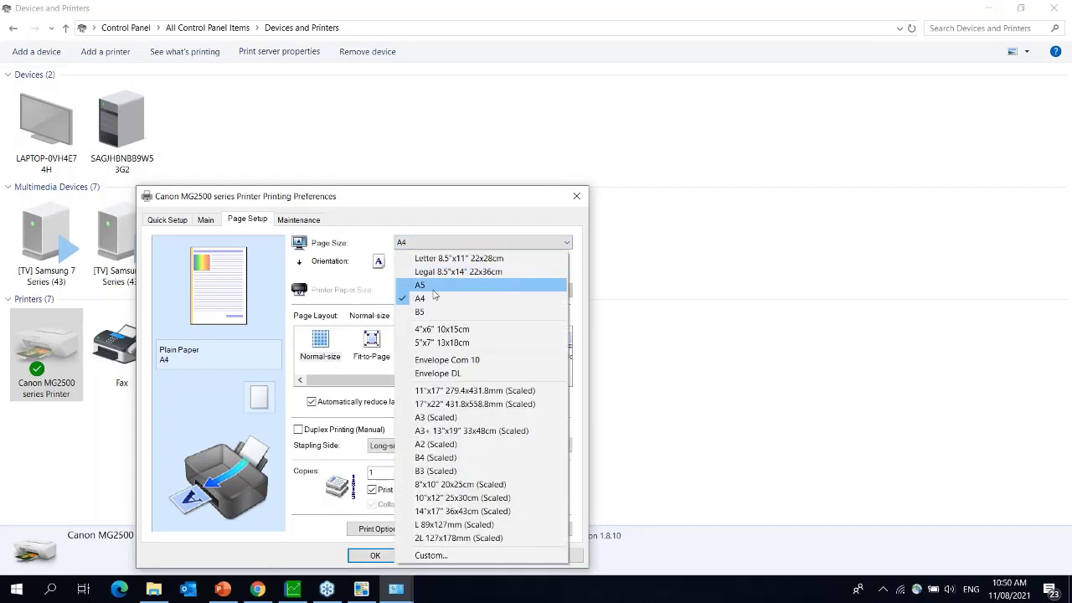
click(433, 298)
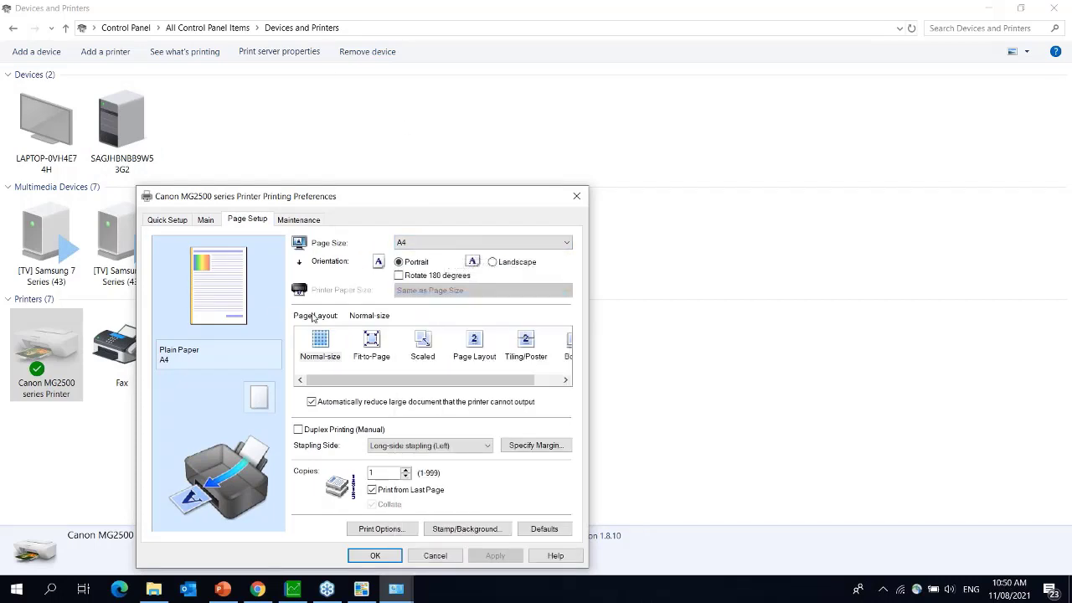
click(155, 221)
click(261, 220)
click(316, 220)
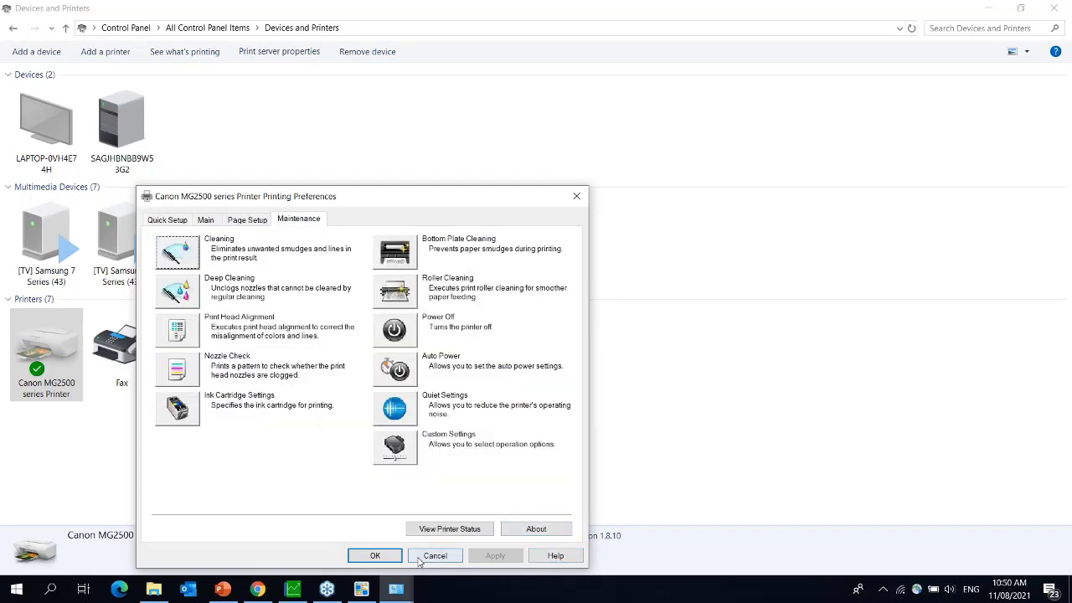
click(389, 560)
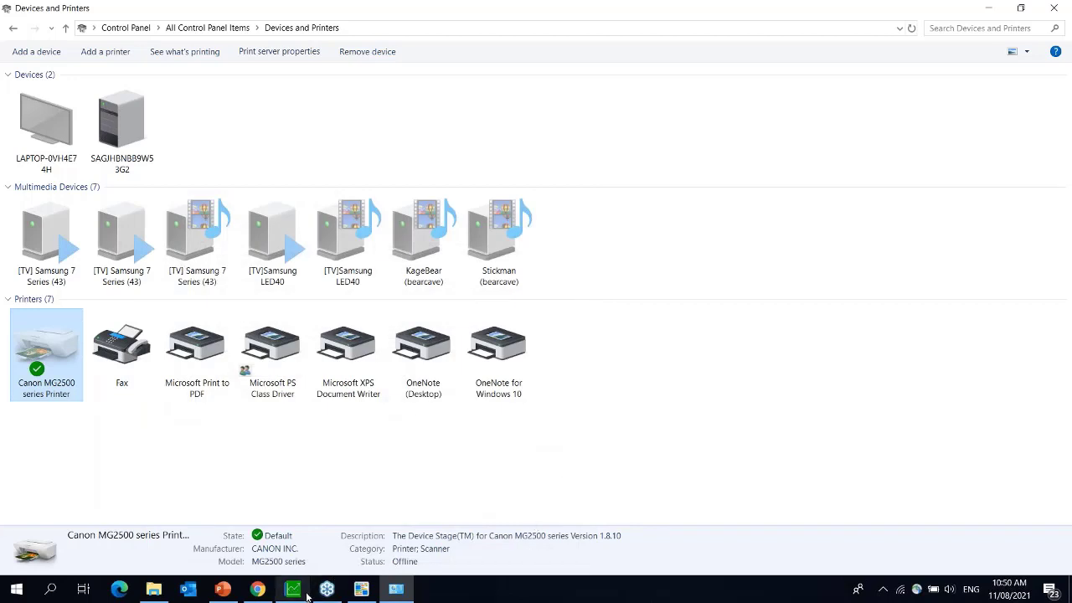
mouse_move(361, 592)
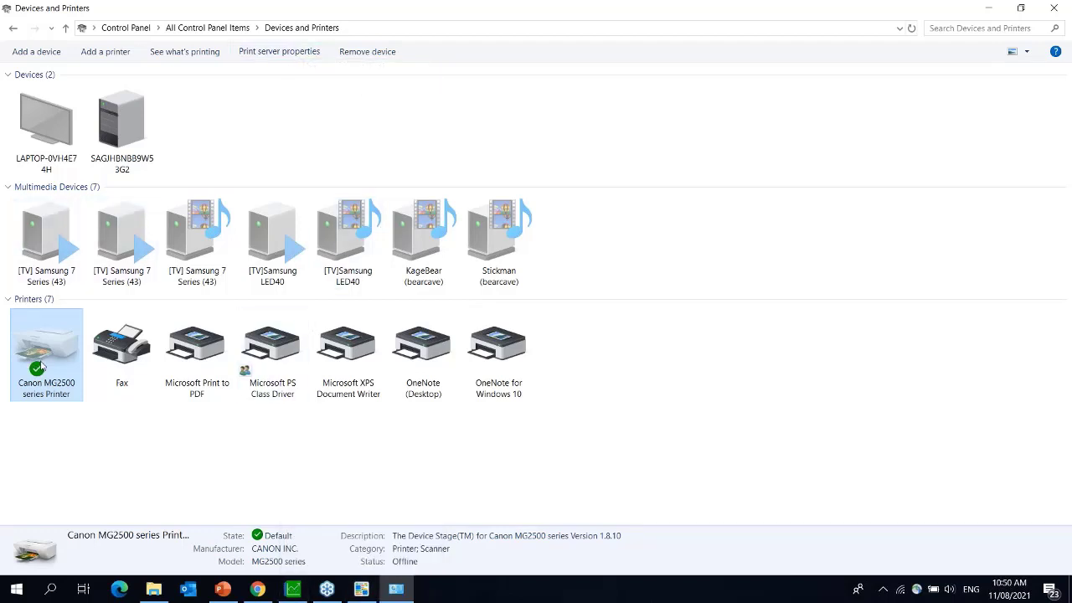
- Print customer Tax Invoices to screen, answering No to open batches, then return to Forms Designer
click(293, 589)
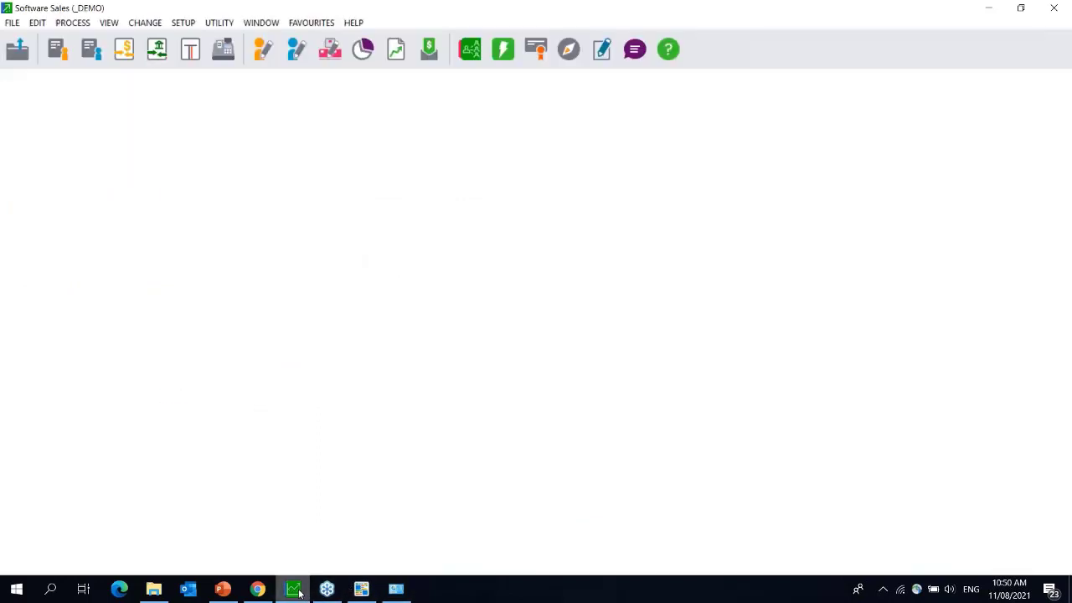
click(109, 23)
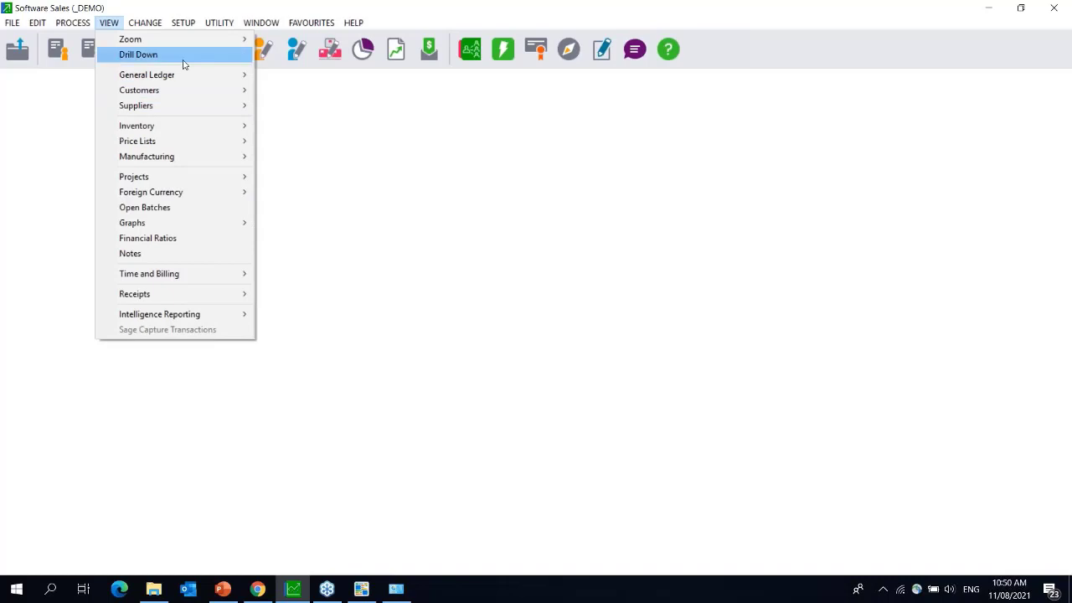
mouse_move(176, 90)
mouse_move(363, 89)
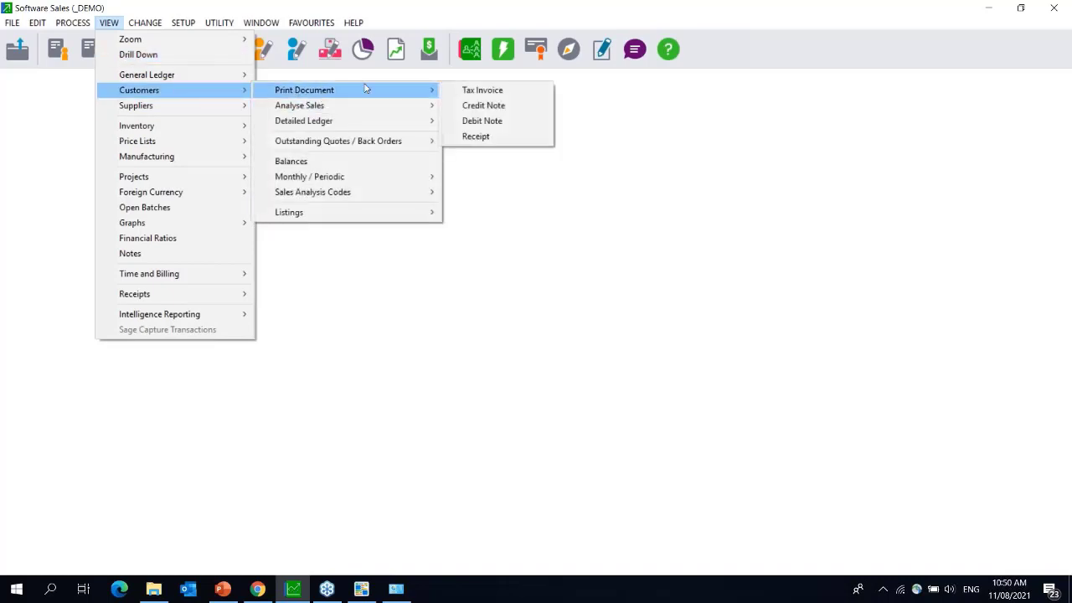
click(520, 92)
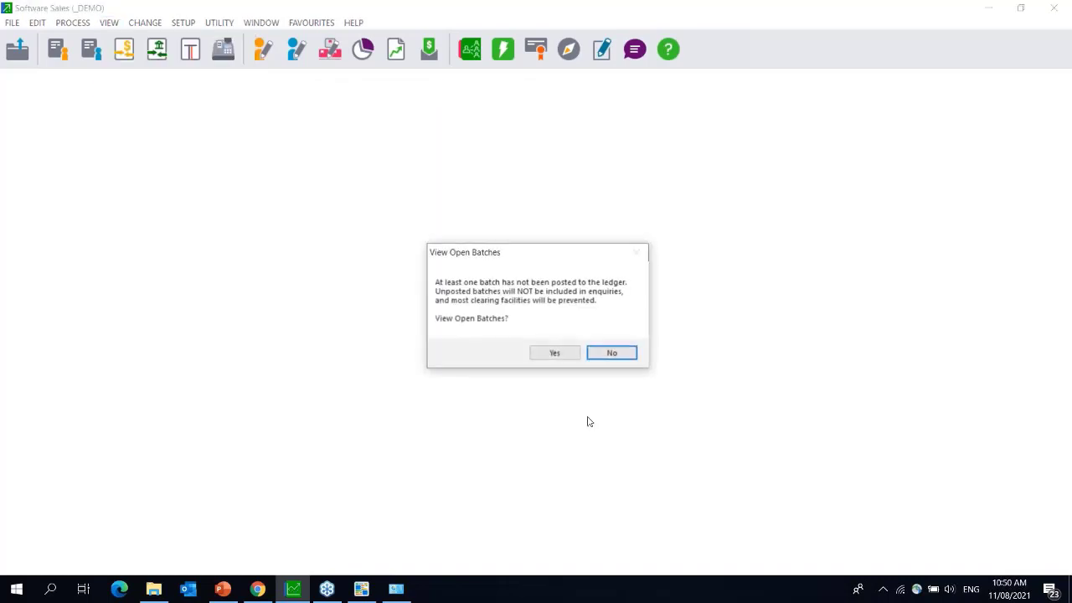
click(611, 352)
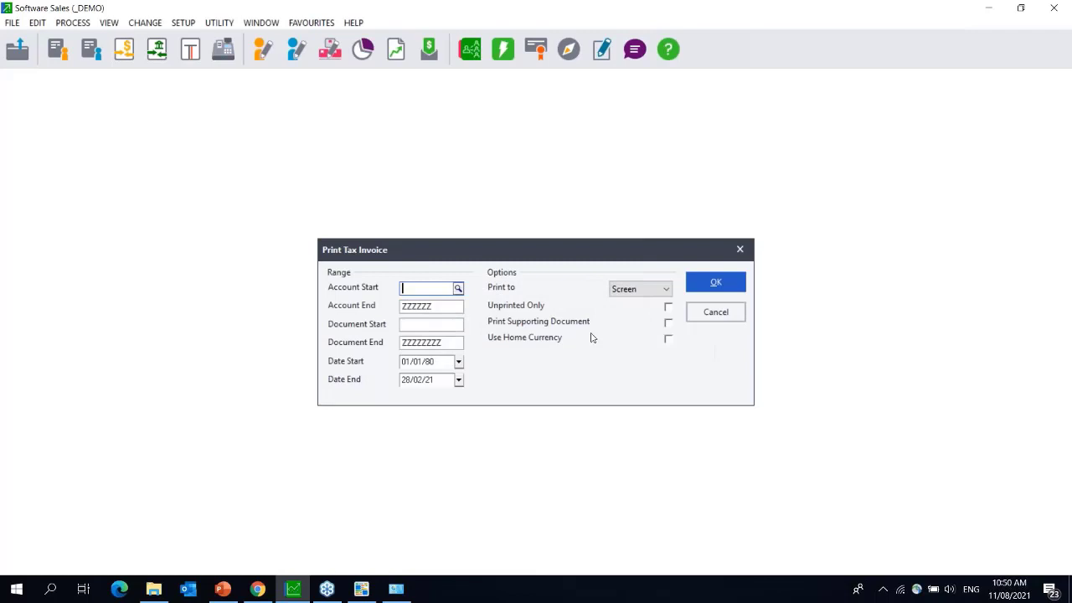
click(716, 283)
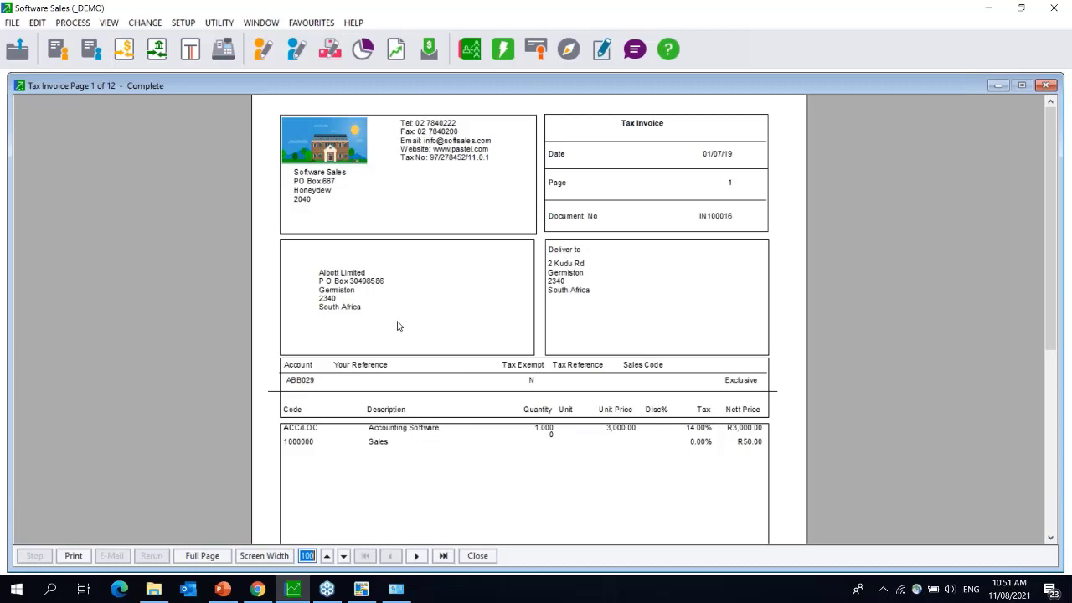
click(365, 595)
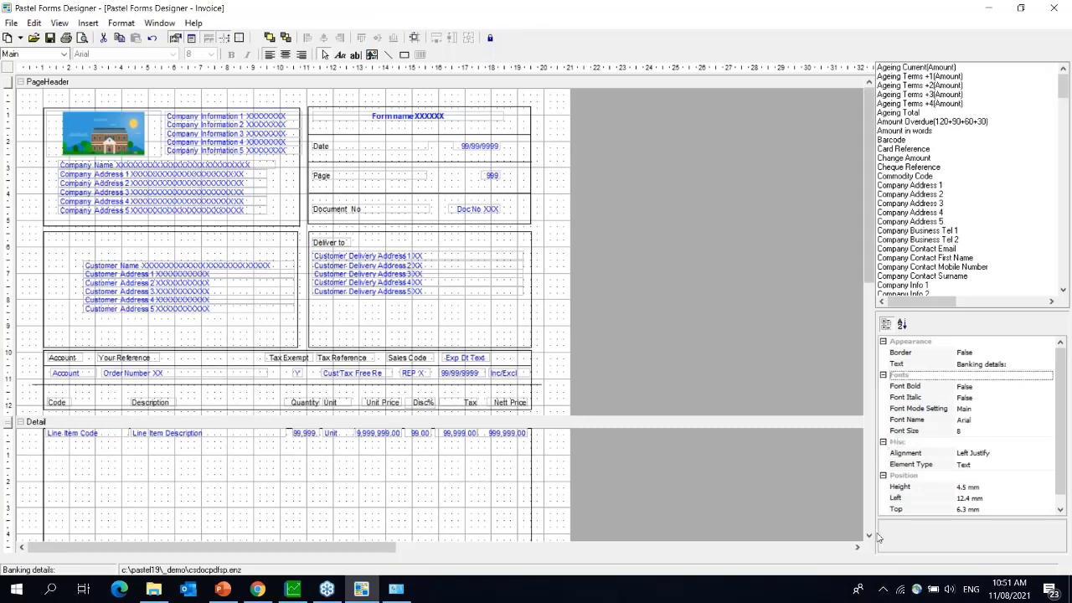
- Drag the Line Item Description field's left edge leftward toward the Line Item Code field
scroll(871, 539, down, 10)
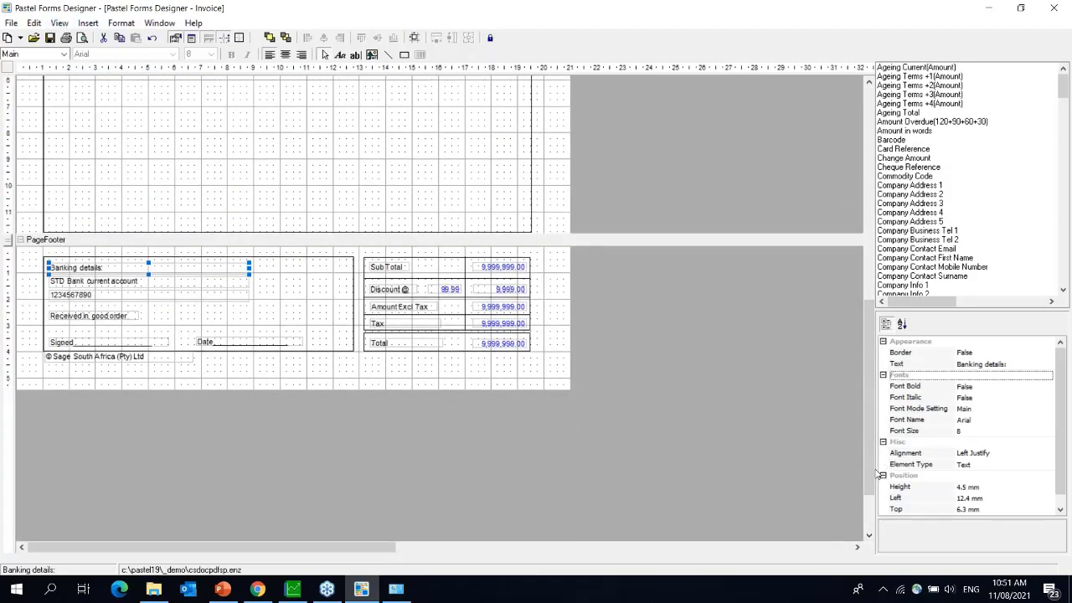
drag(869, 455, 864, 176)
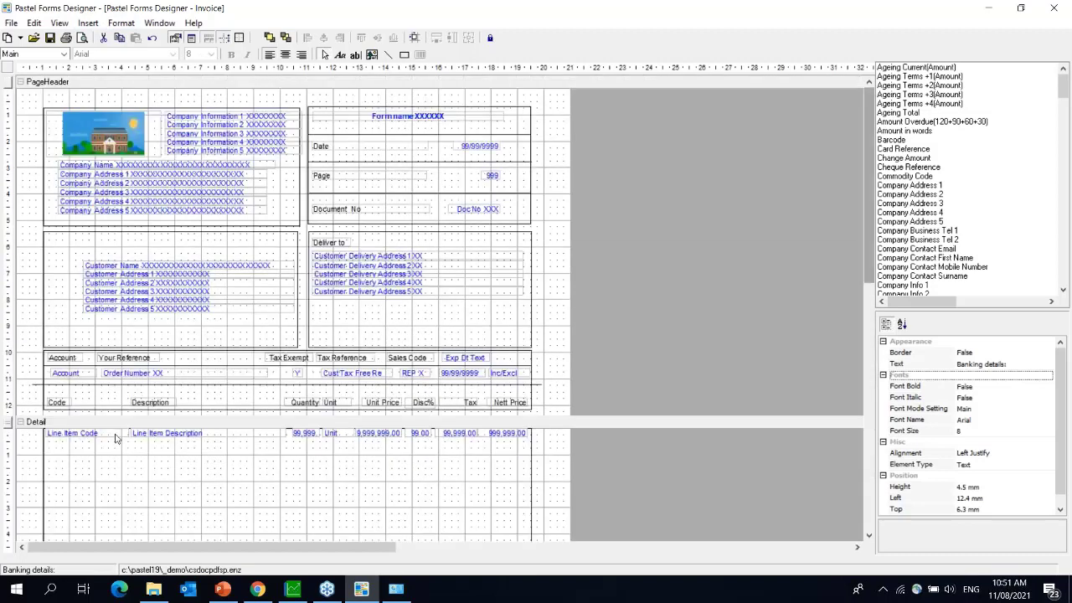
click(118, 438)
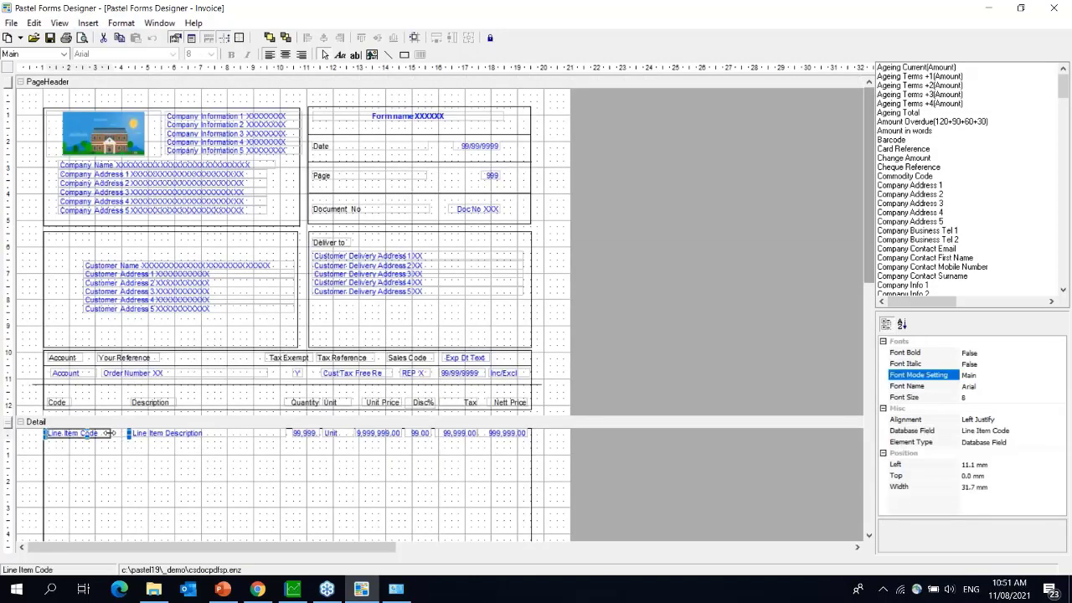
click(130, 434)
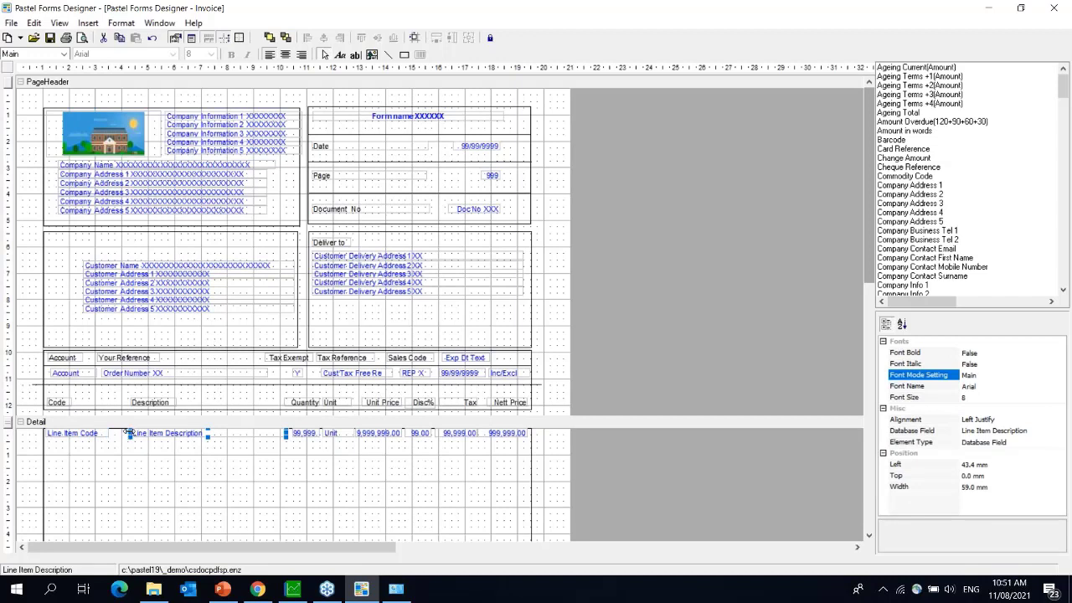
drag(129, 433, 111, 433)
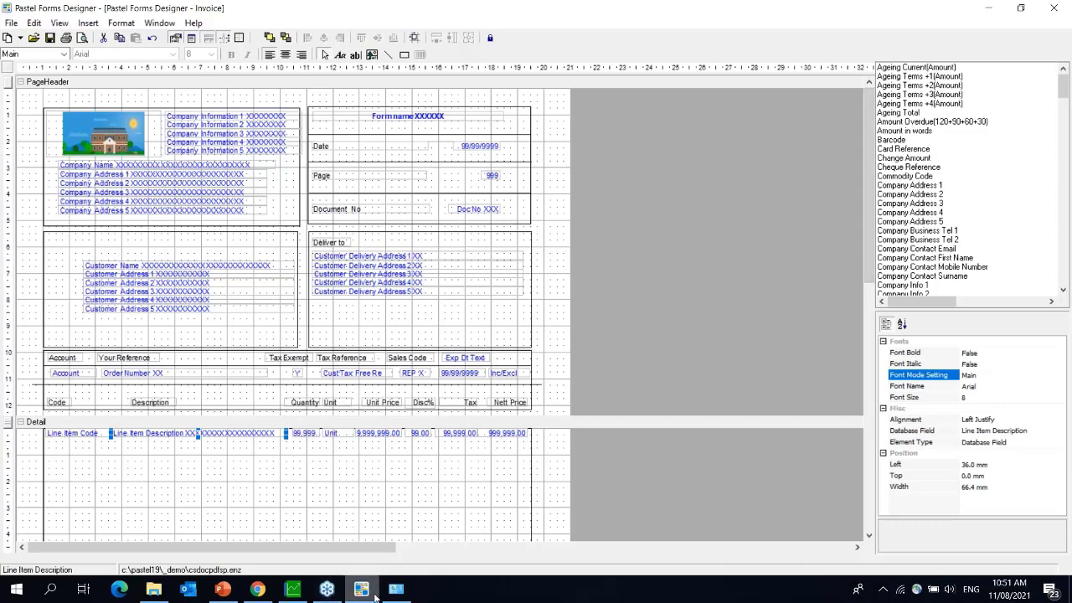
- Close the tax invoice preview, check Printer / Fonts Setup, then close the Print Tax Invoice dialog
click(292, 589)
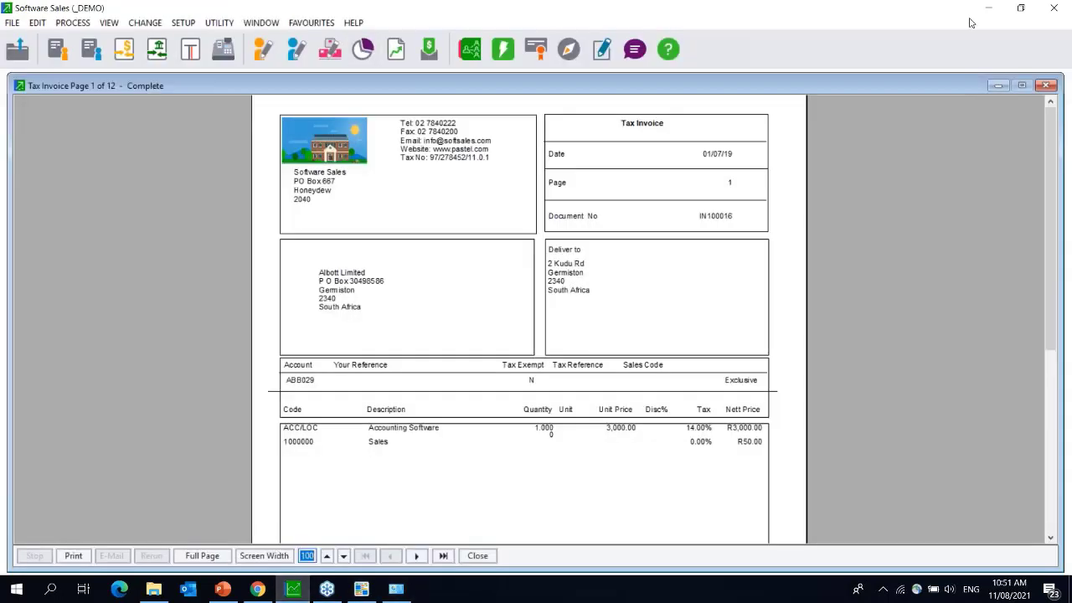
click(1046, 85)
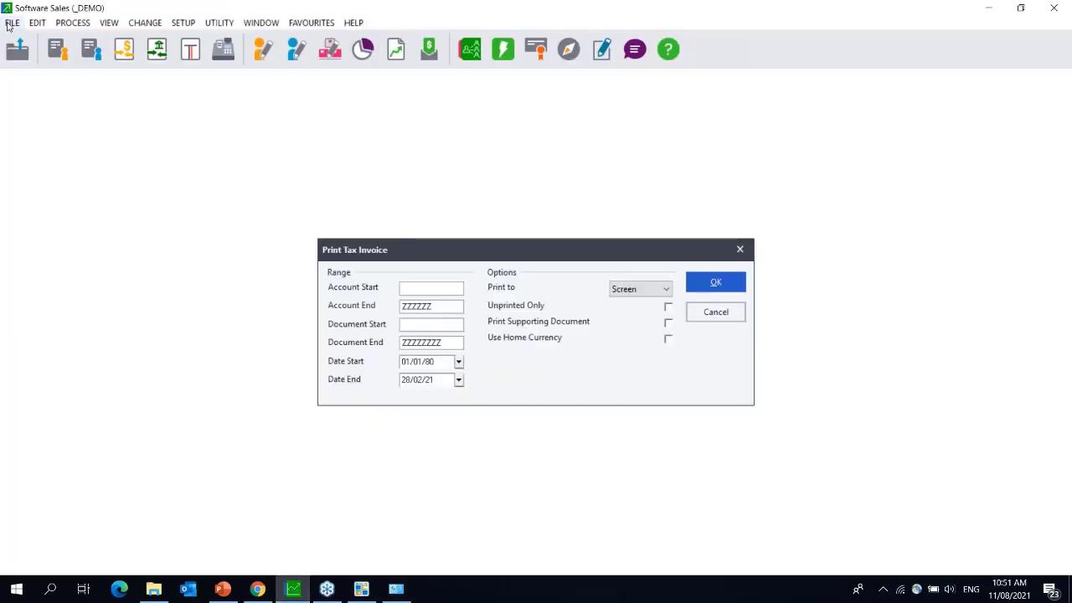
click(10, 23)
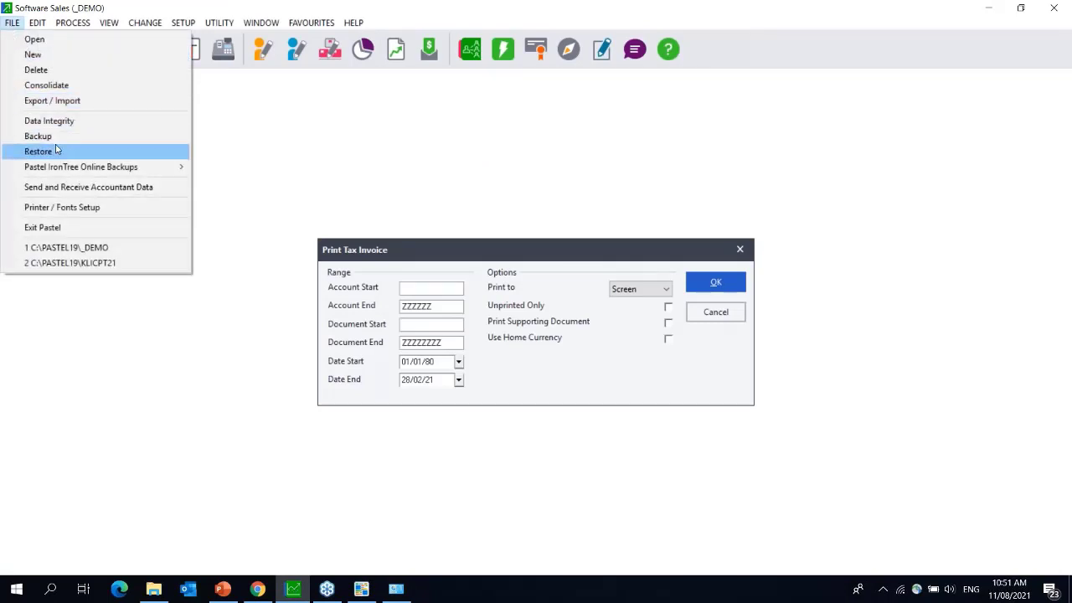
click(68, 209)
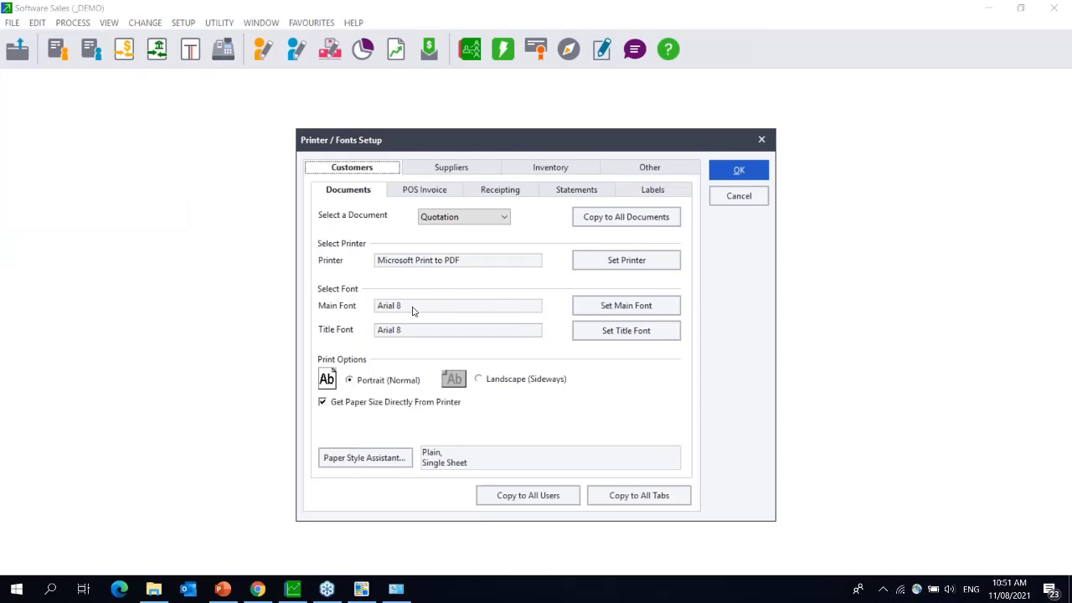
click(758, 141)
click(739, 250)
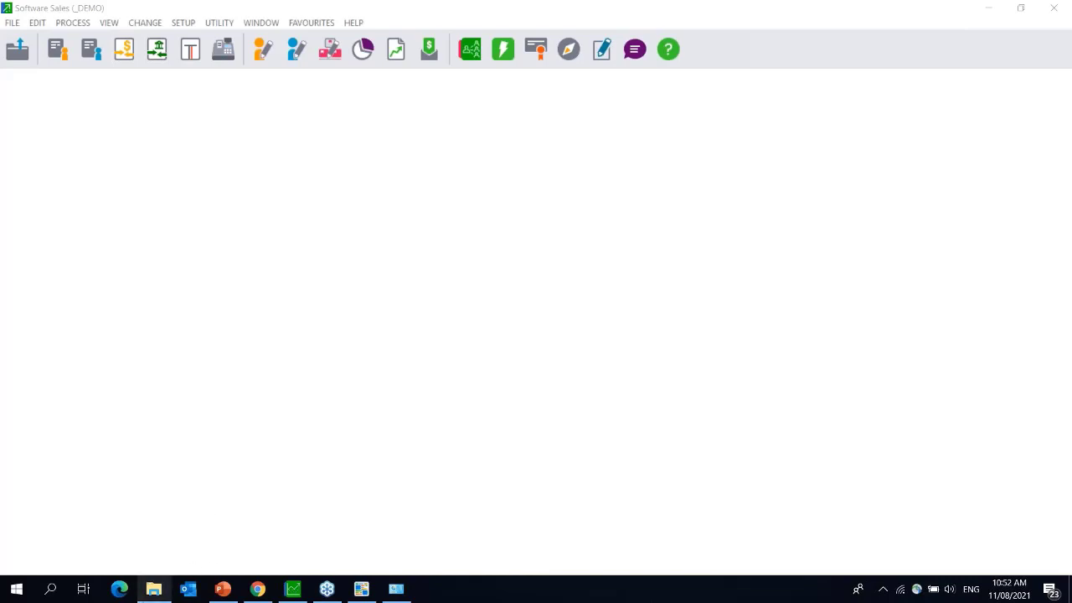
- Bring up File Explorer showing the C:\Pastel19 installation folder
click(163, 595)
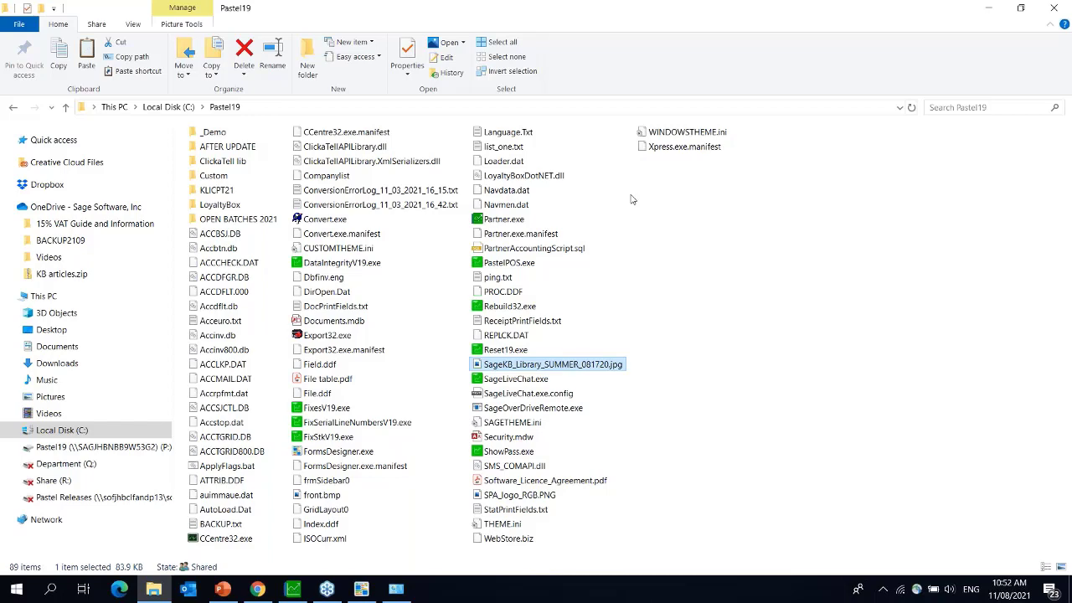
- Return to Pastel Forms Designer with the csdocpdfsp.enz Invoice layout
click(361, 588)
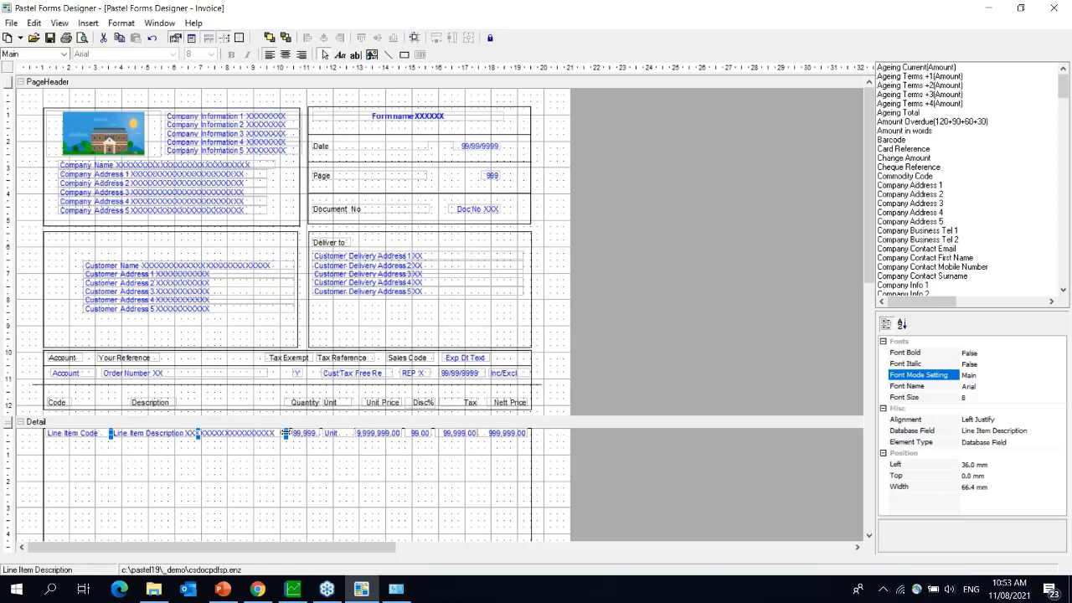
- Move the detail row's quantity field left to line up under the Quantity heading
drag(286, 433, 263, 433)
click(289, 435)
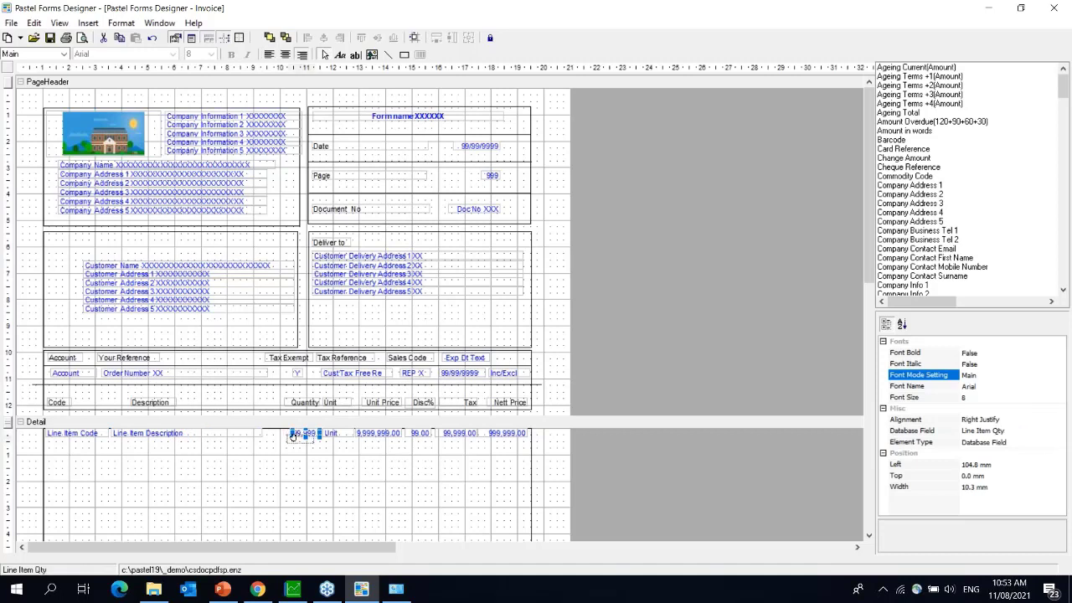
drag(293, 437, 285, 433)
drag(295, 433, 301, 403)
click(301, 403)
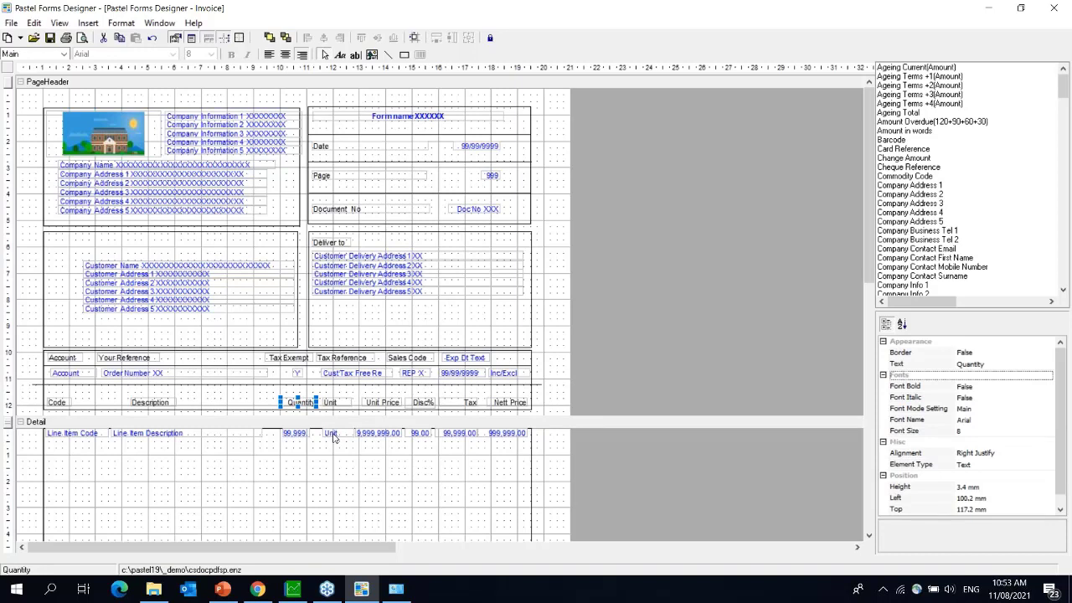
- Narrow the Unit field to 9.5 mm and shift the Unit Price heading slightly left
click(331, 403)
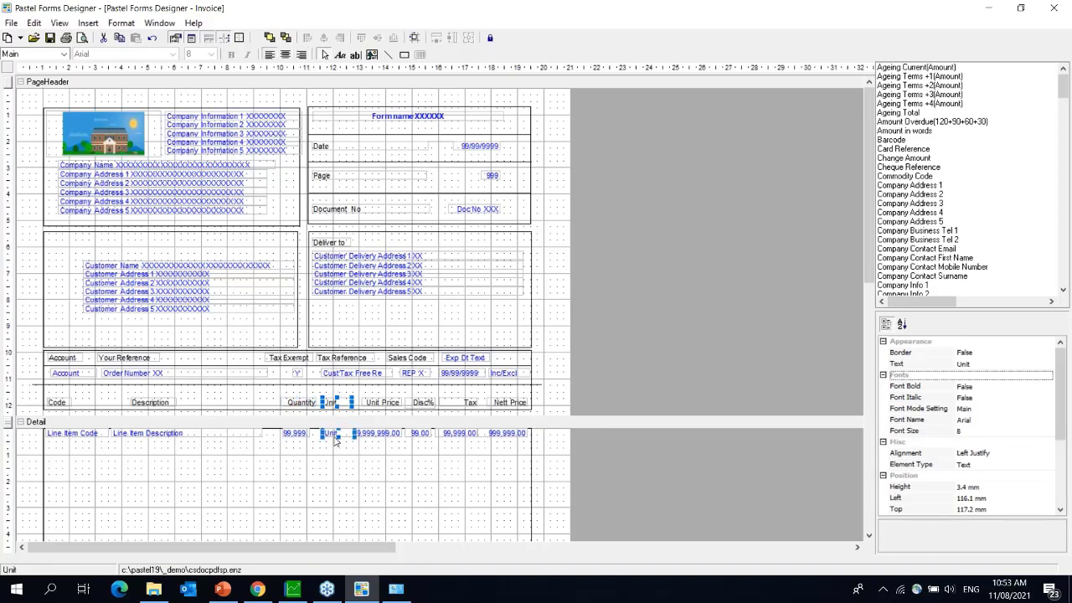
click(352, 433)
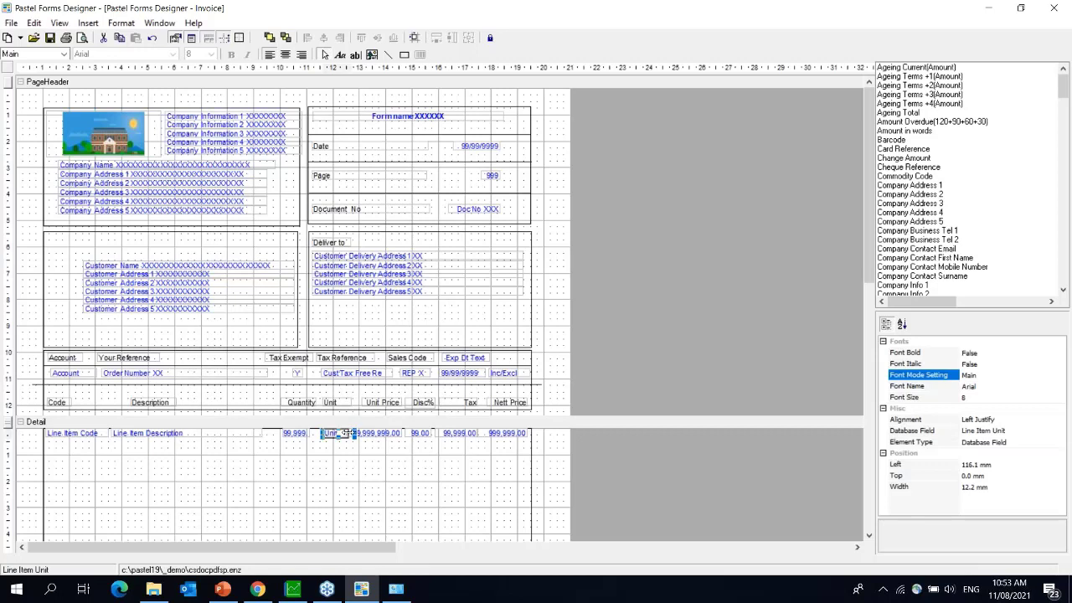
drag(356, 433, 349, 433)
click(345, 403)
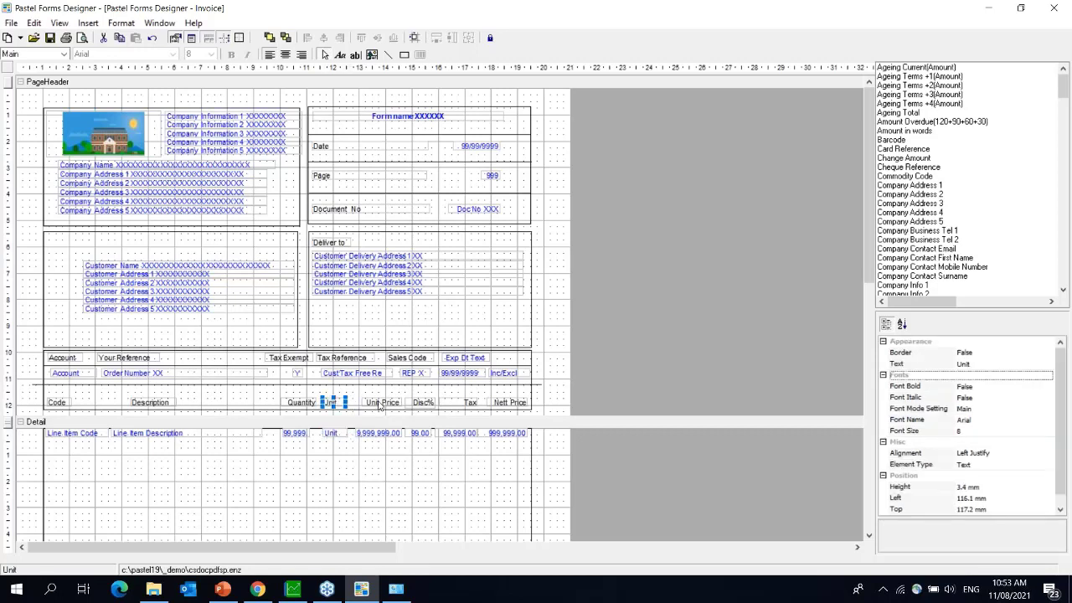
click(366, 402)
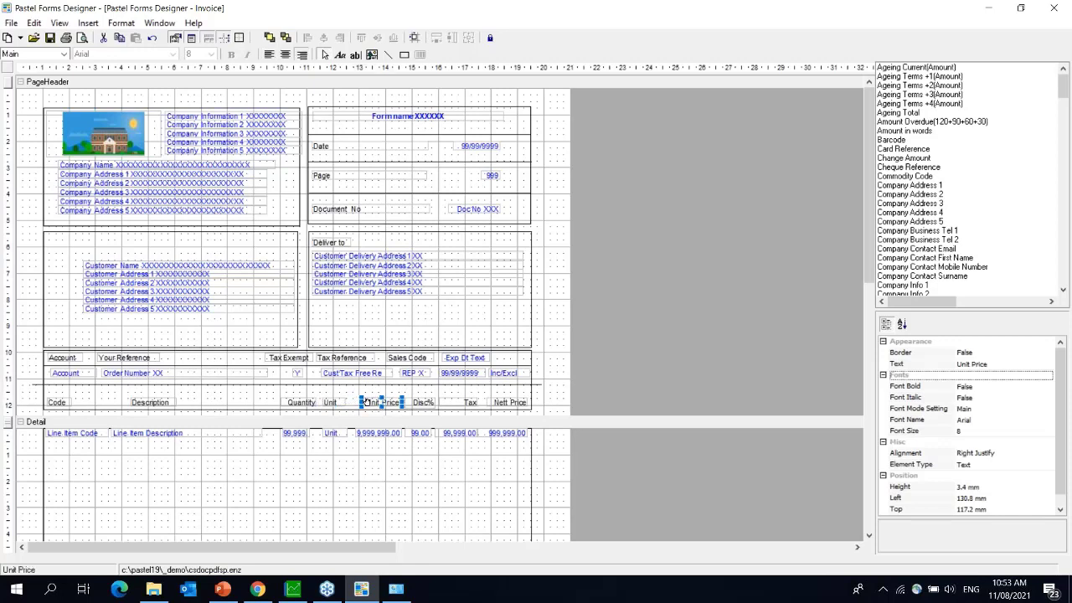
drag(367, 402, 362, 399)
- Widen the Line Item Unit Price field to 20.9 mm
click(370, 434)
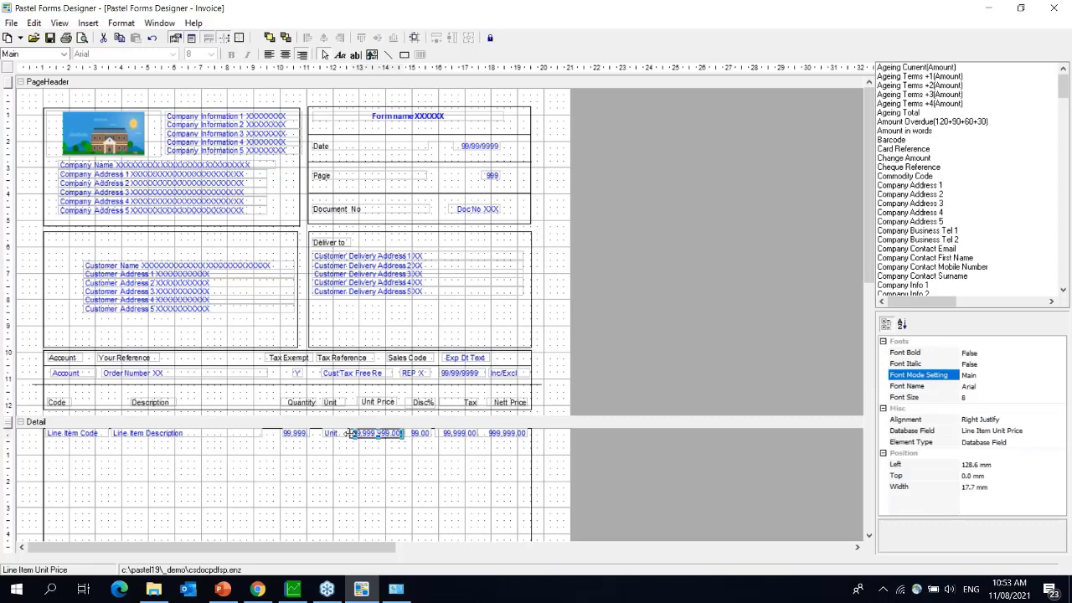
drag(351, 433, 342, 436)
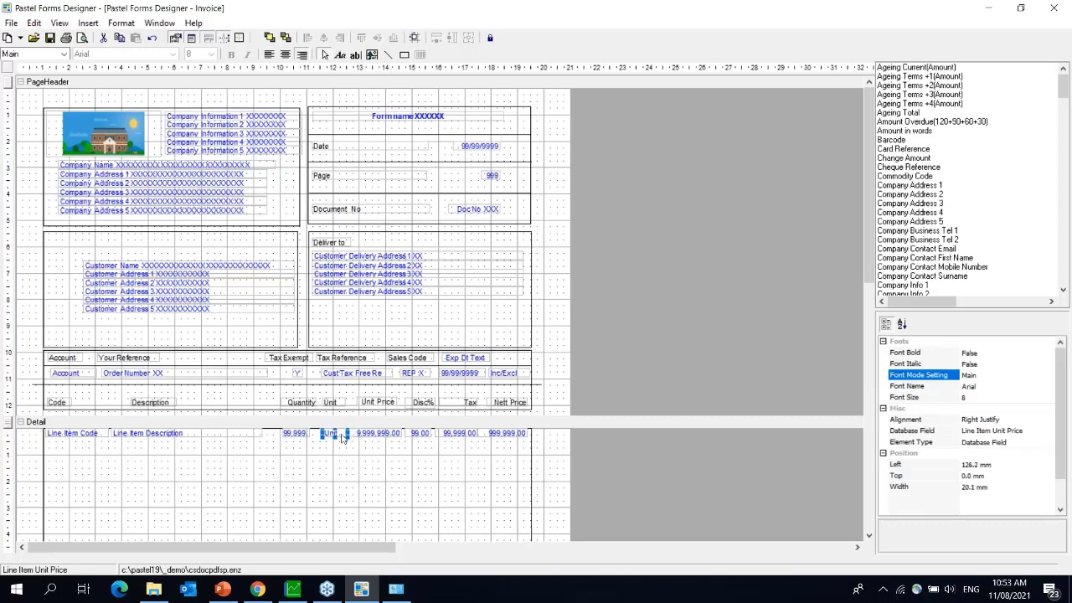
click(342, 436)
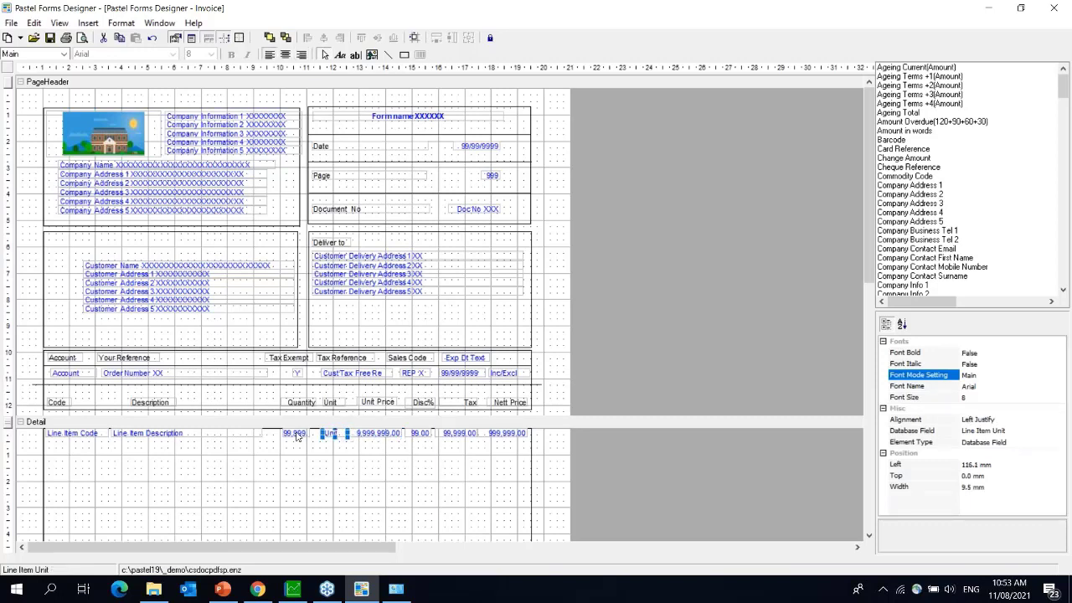
click(296, 435)
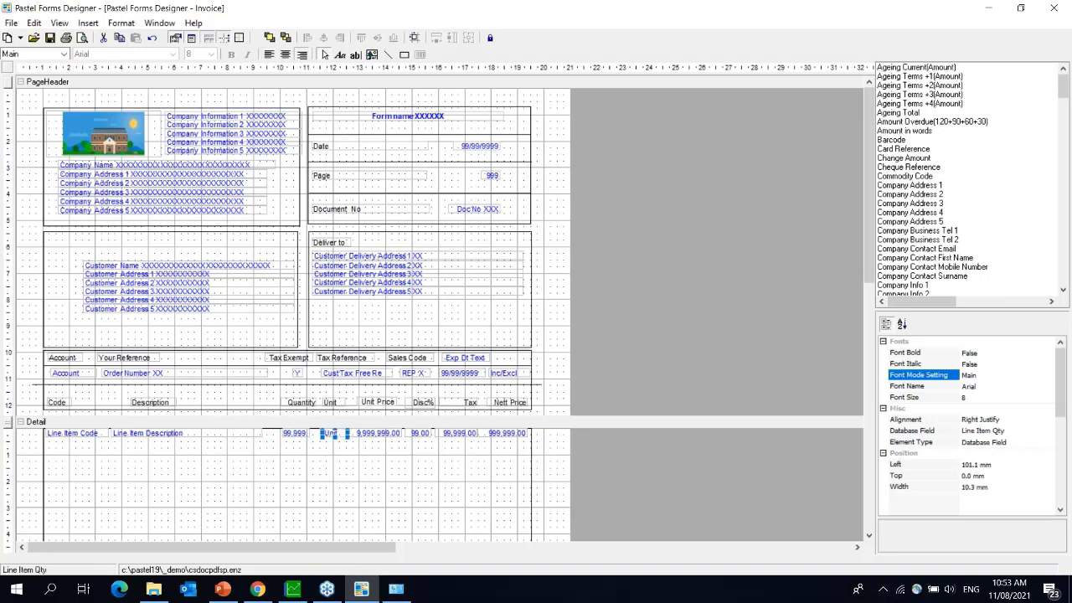
click(377, 435)
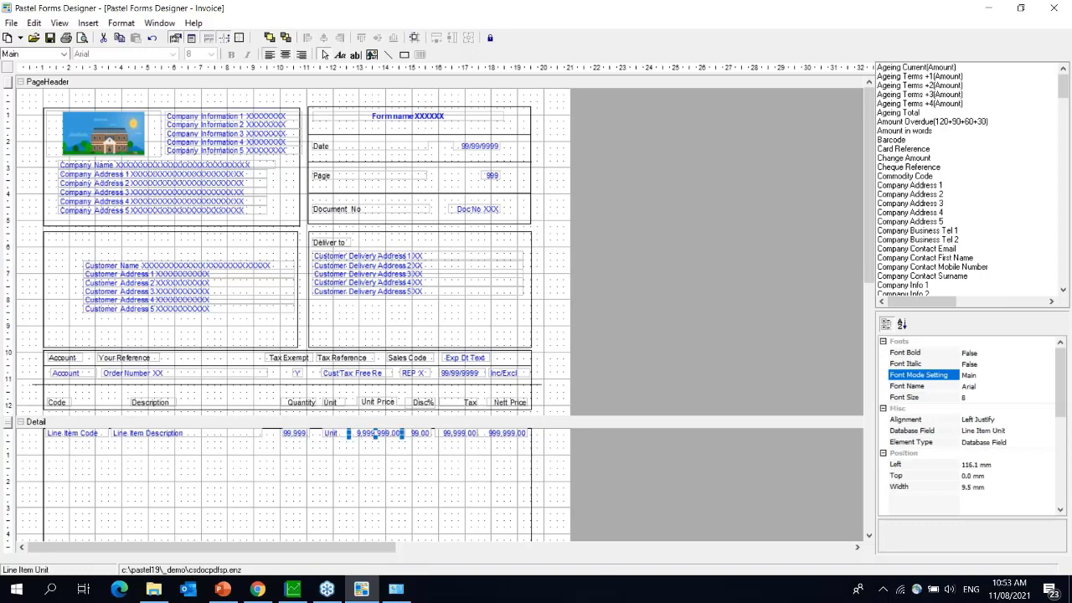
drag(402, 433, 405, 433)
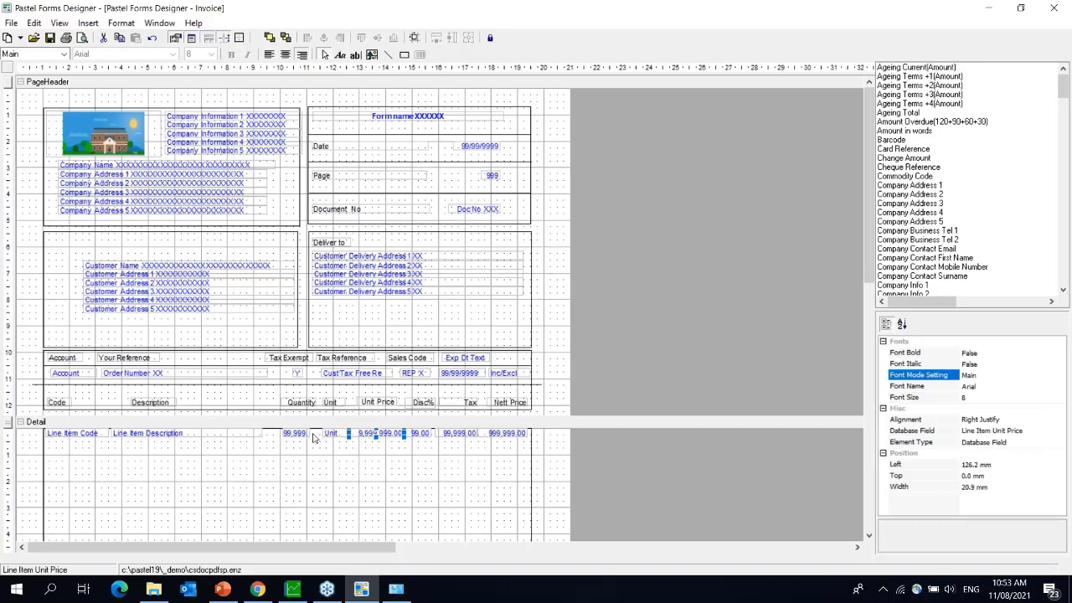
- Nudge the Unit column heading slightly left and check the Unit Price heading's properties
click(334, 434)
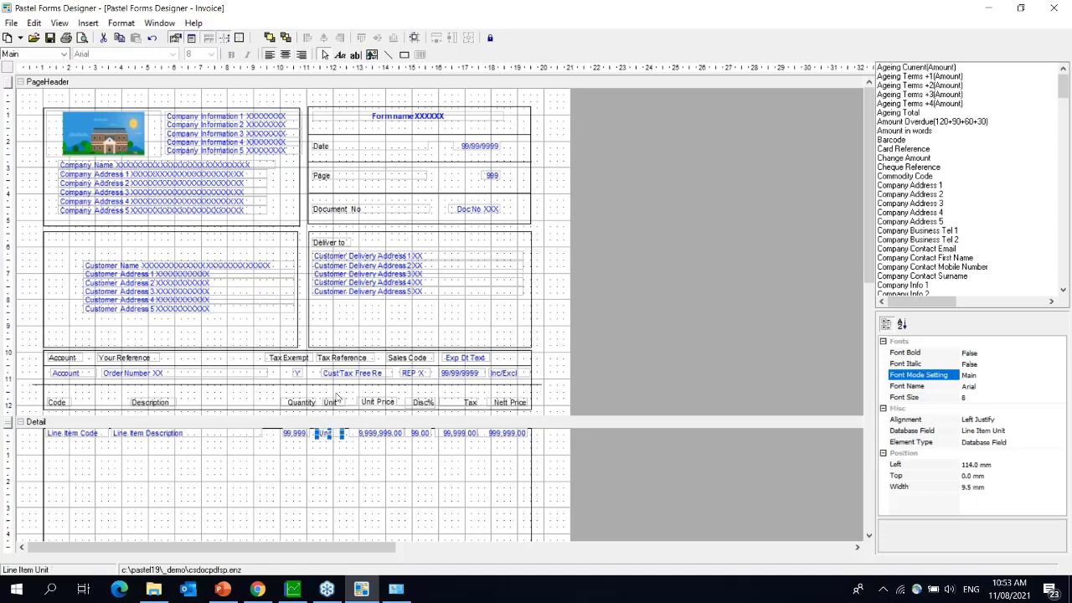
click(331, 402)
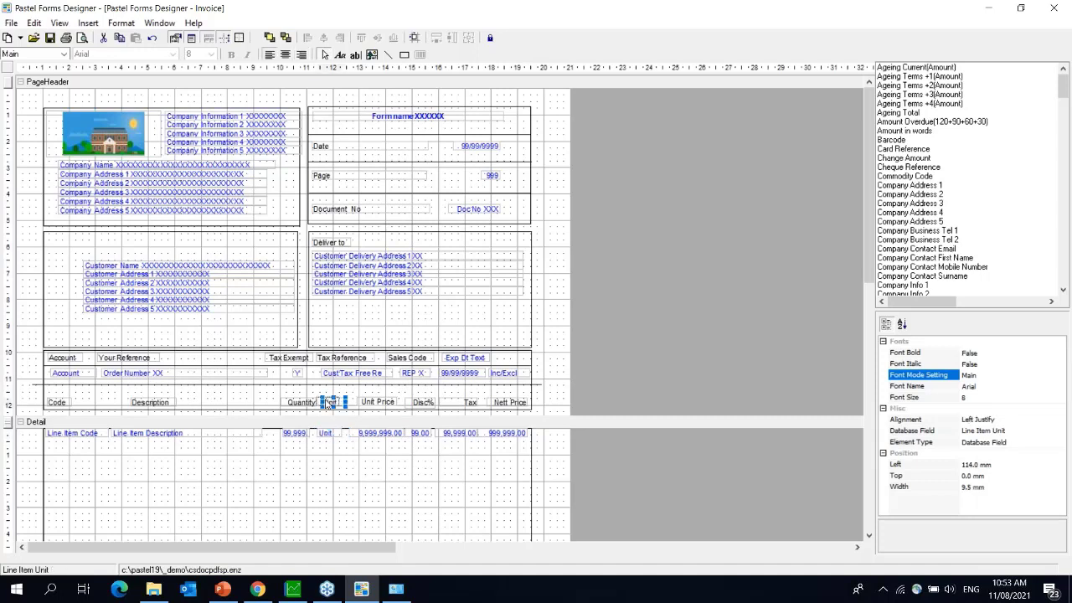
drag(333, 403, 326, 402)
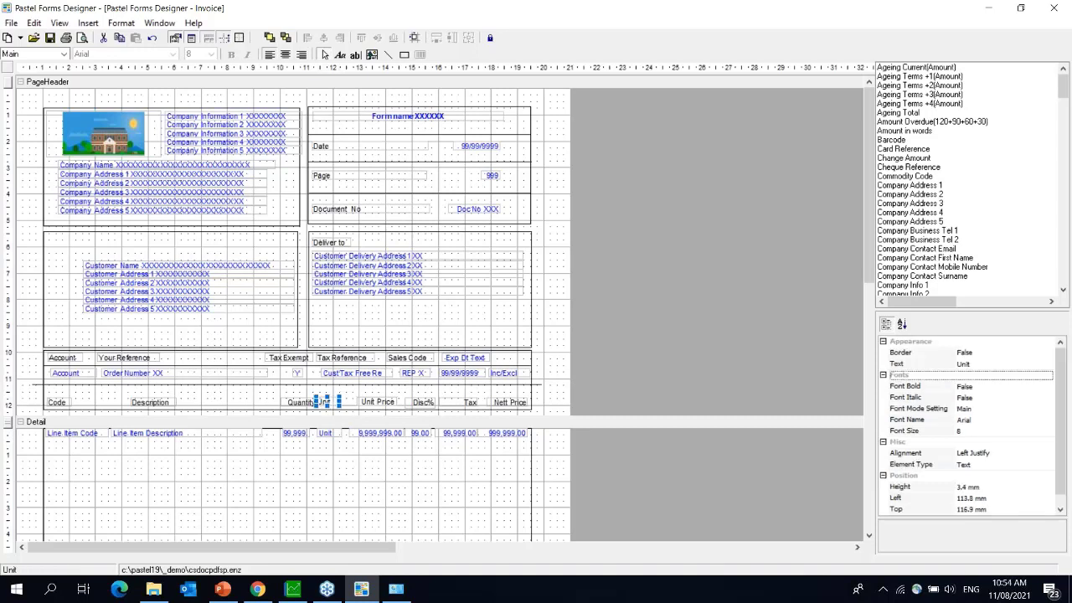
click(360, 402)
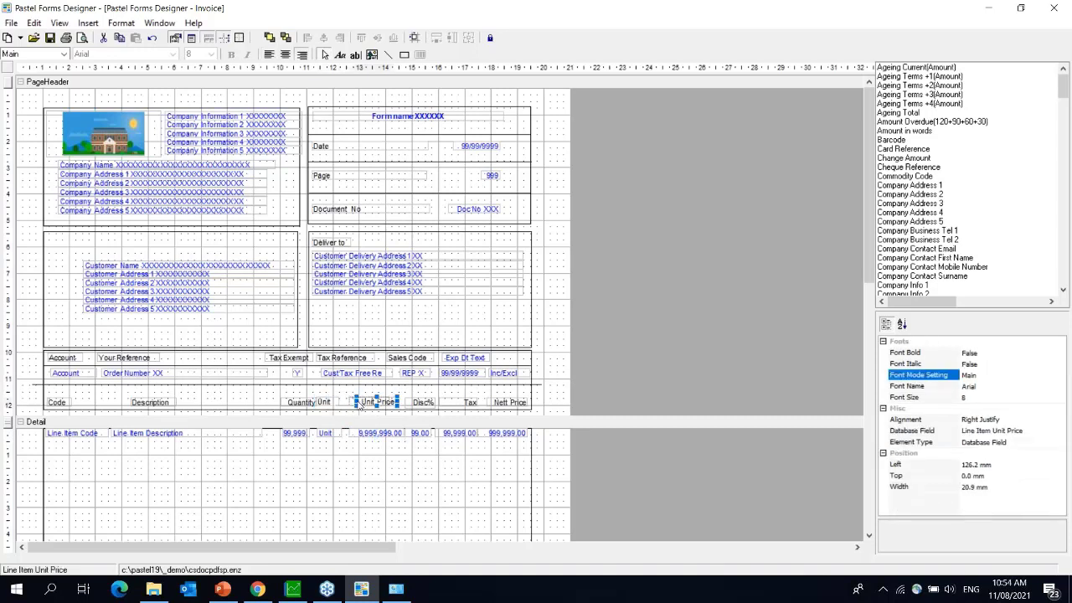
click(362, 403)
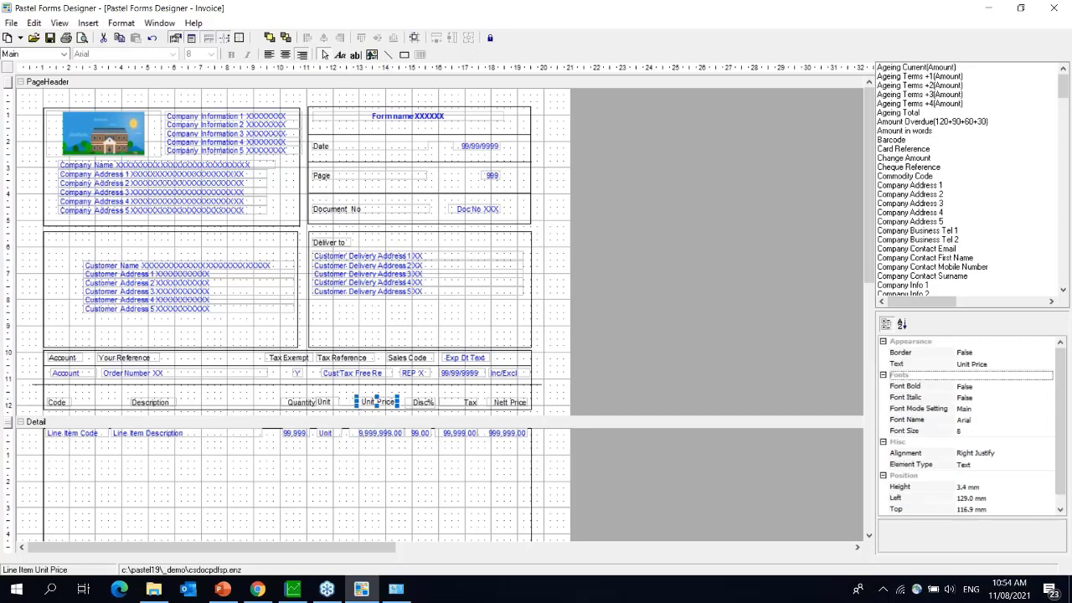
click(352, 433)
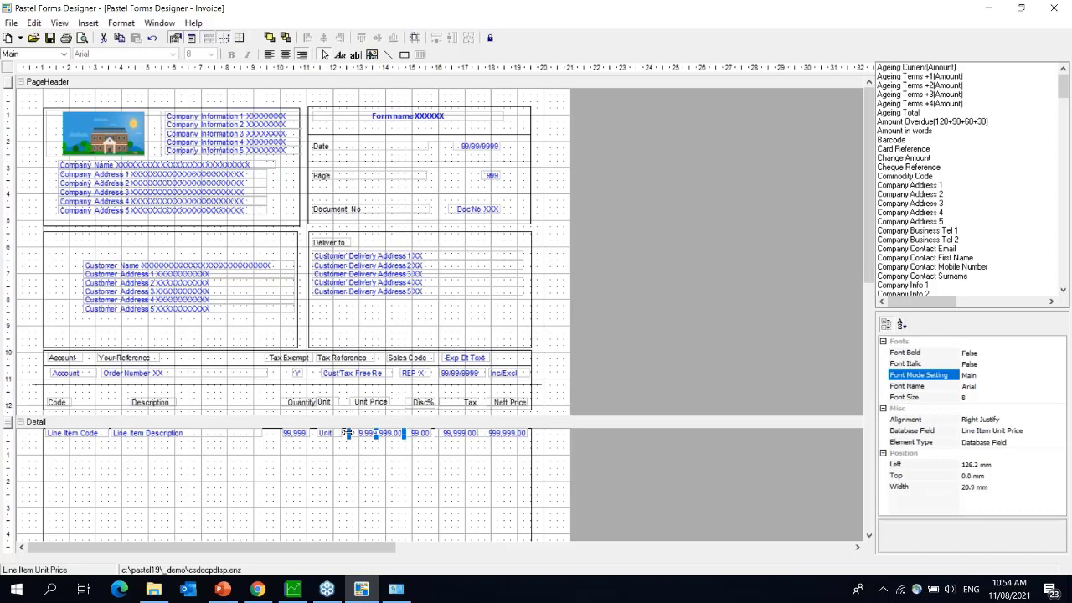
- Widen the Line Item Unit Price field to 23.8 mm, starting at 123.3 mm
drag(346, 433, 341, 433)
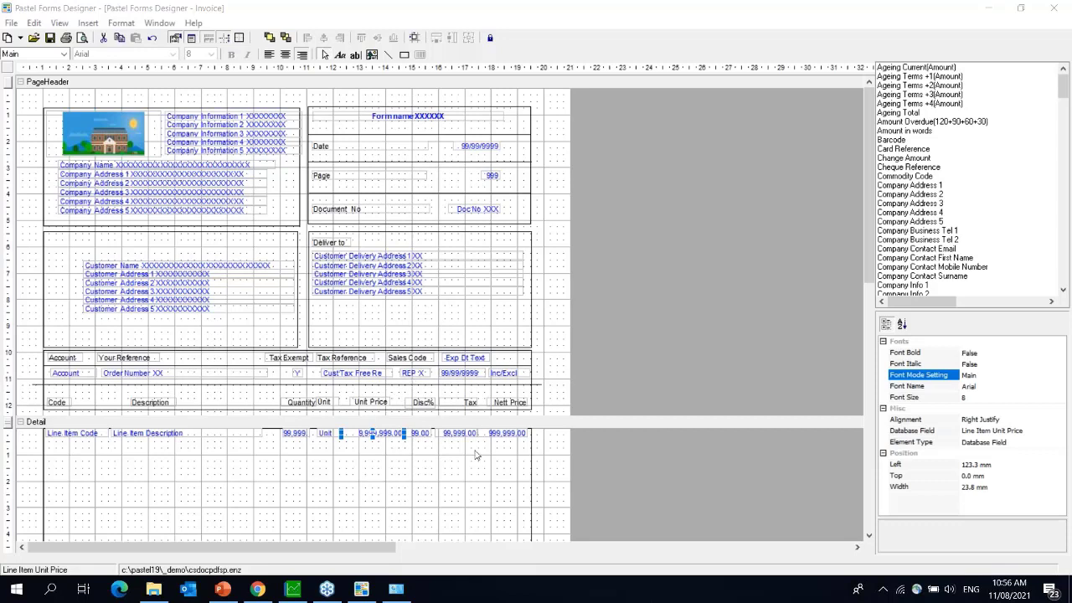
click(532, 453)
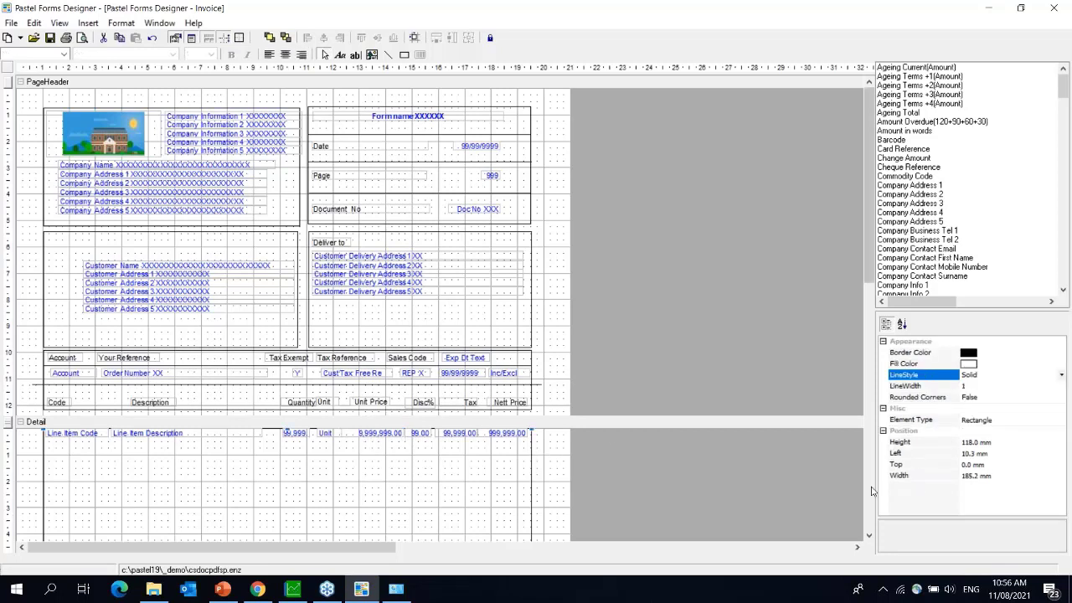
- Delete the existing box around the Detail area
click(869, 537)
click(869, 537)
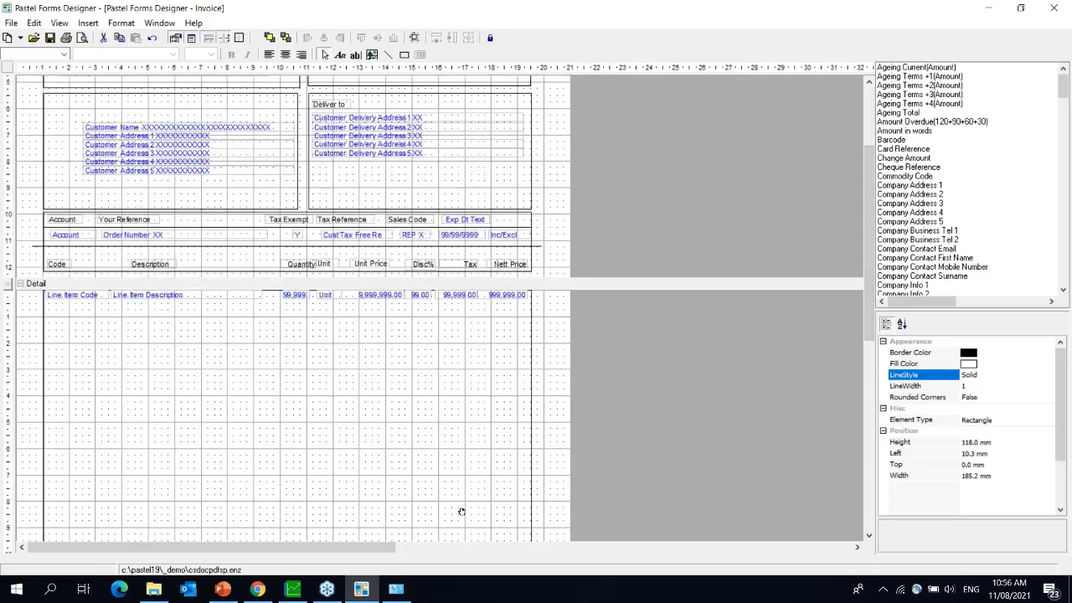
key(Delete)
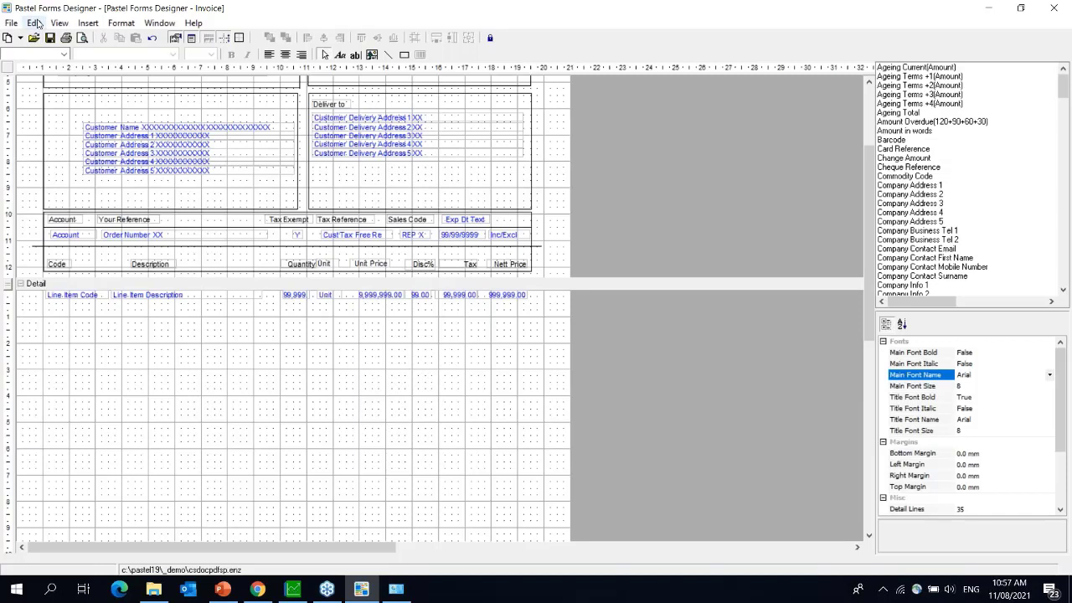
- Draw a new box over the Detail band to the page footer, narrowed to 184.1 mm wide
click(88, 22)
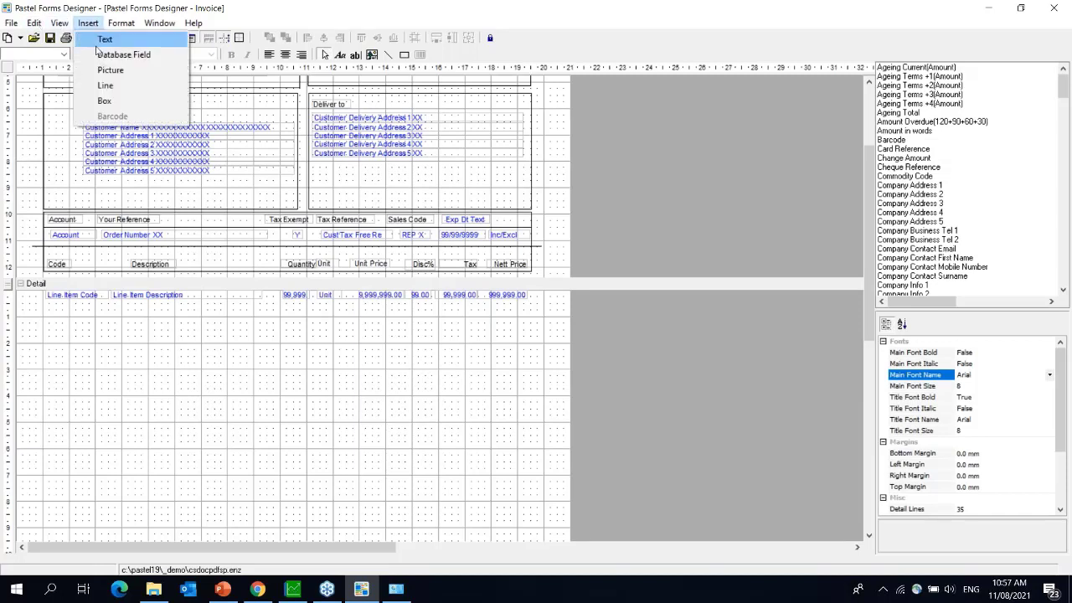
click(104, 101)
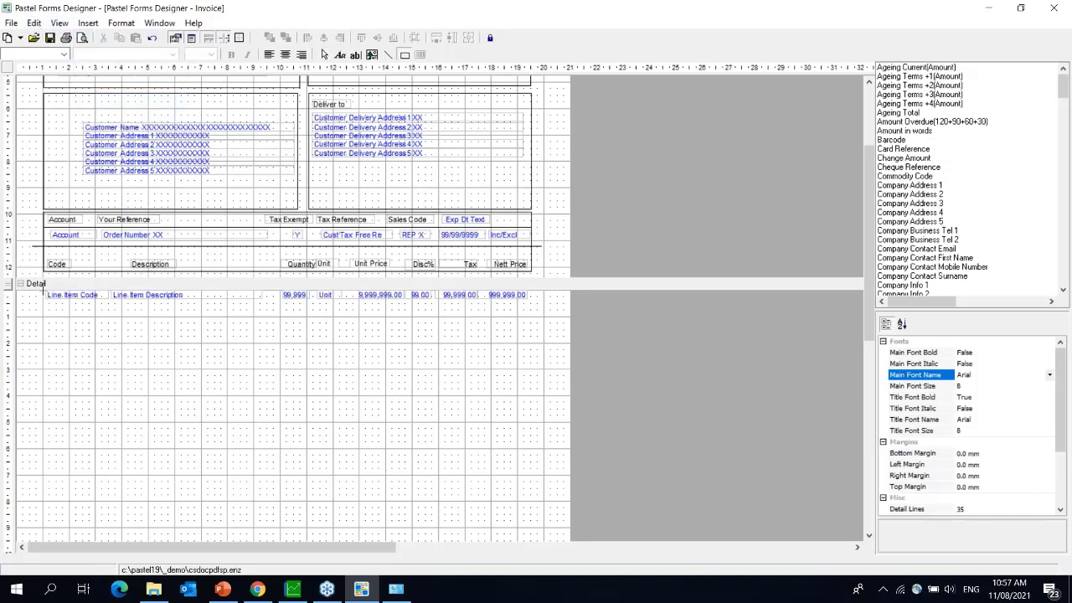
drag(44, 289, 528, 541)
drag(544, 316, 545, 264)
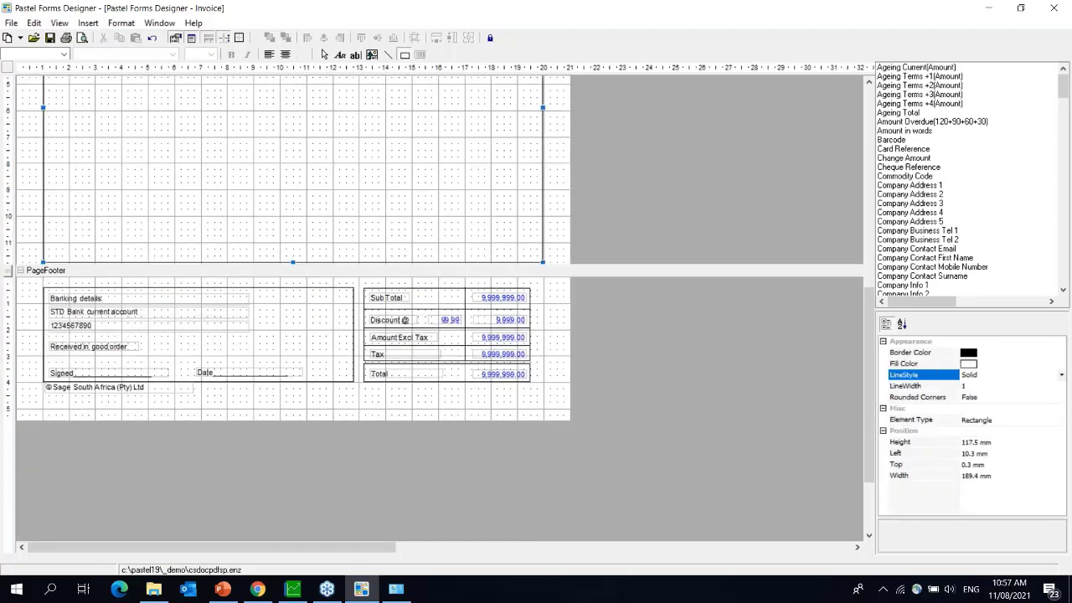
drag(866, 456, 870, 335)
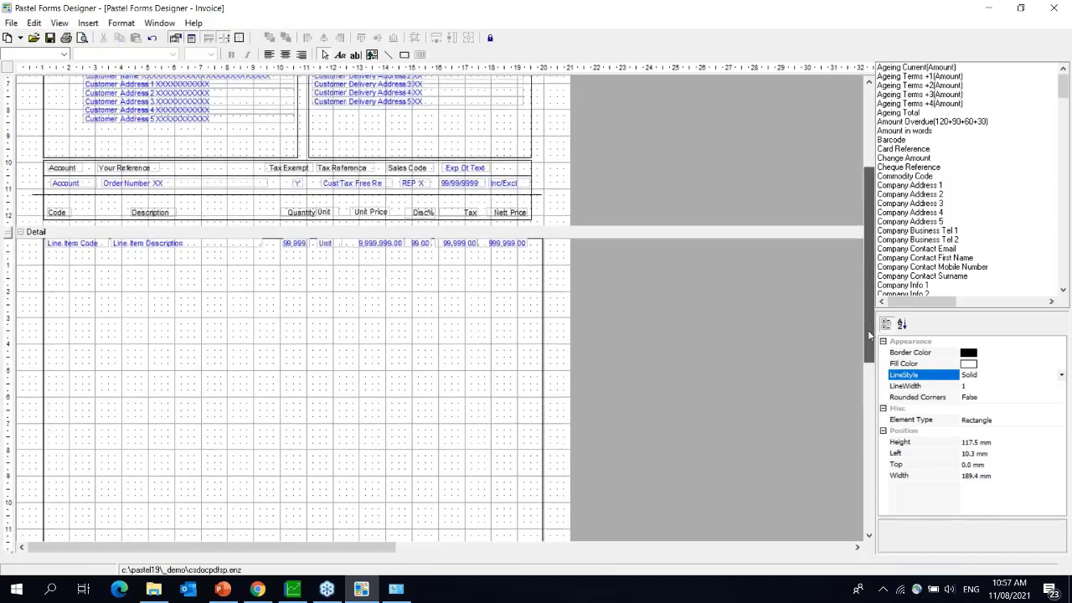
click(540, 391)
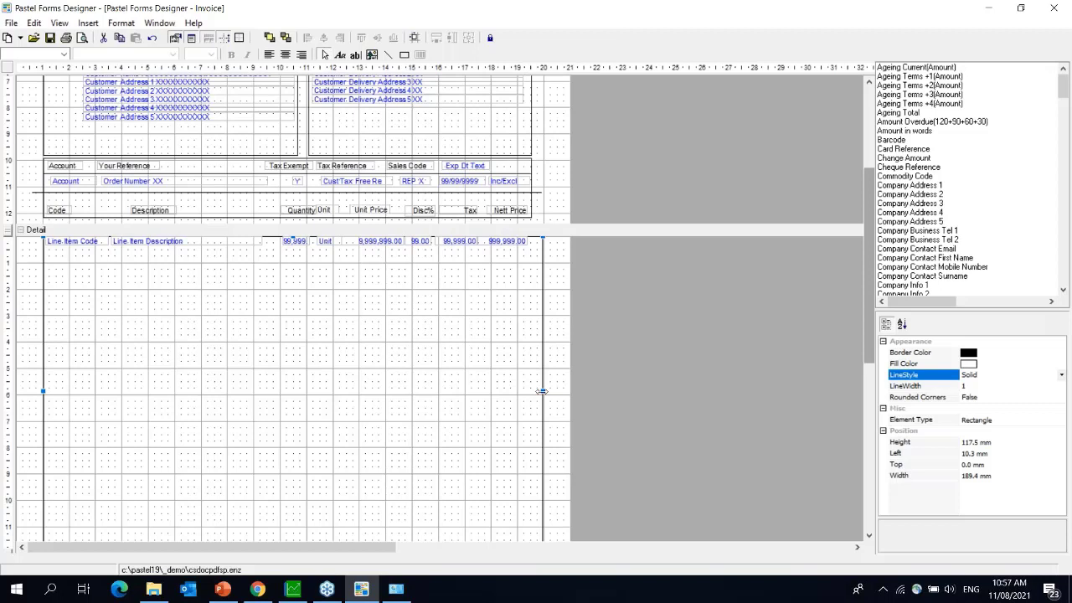
drag(540, 392, 529, 391)
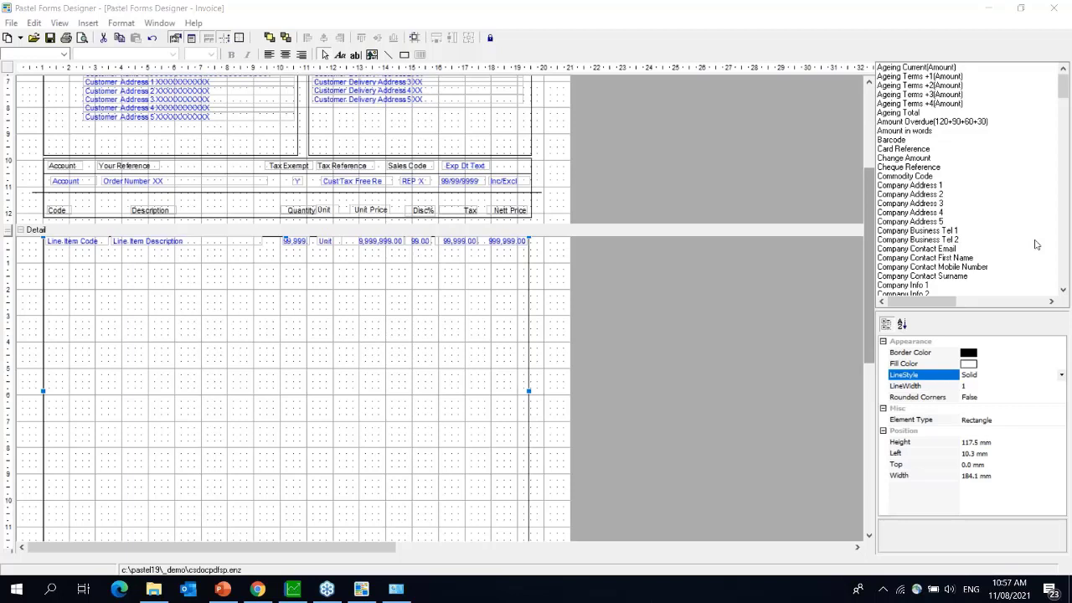
click(2, 2)
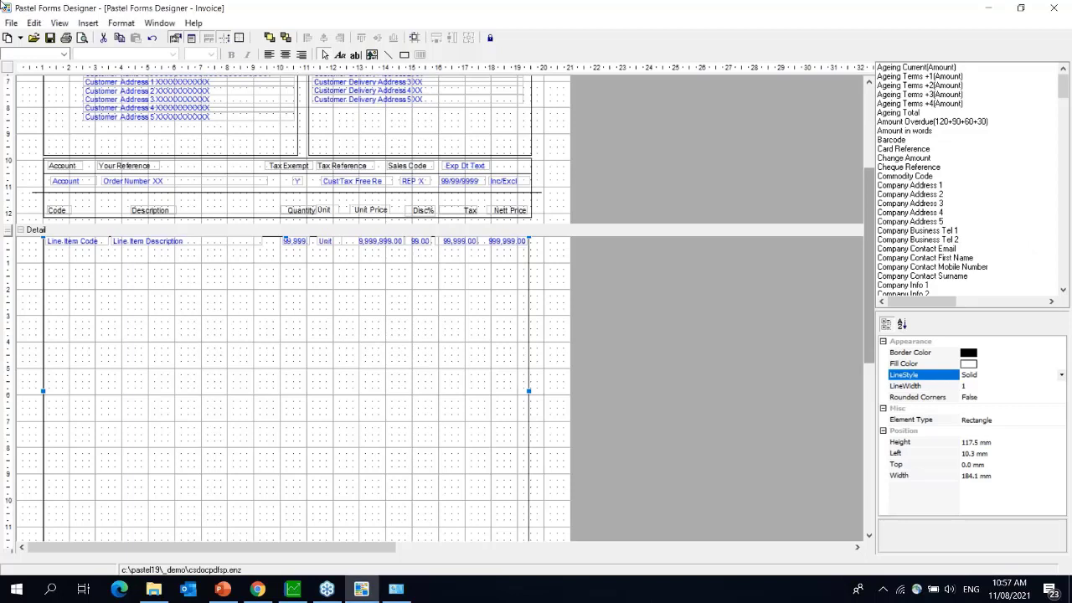
- Set the form's printer orientation to Landscape and acknowledge the printer-changed notice
click(11, 23)
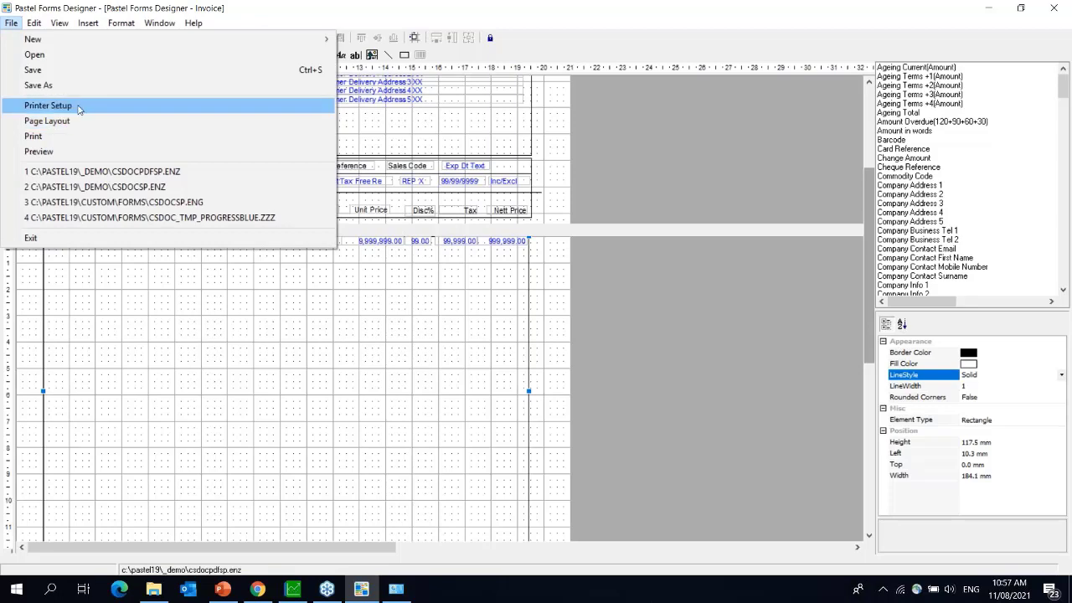
click(77, 106)
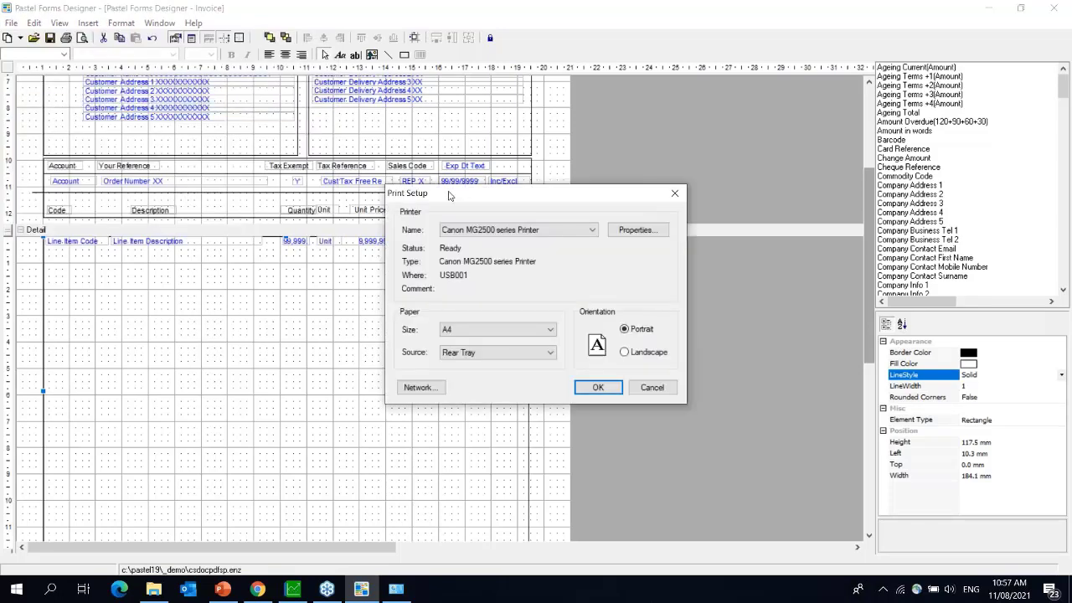
drag(448, 196, 182, 203)
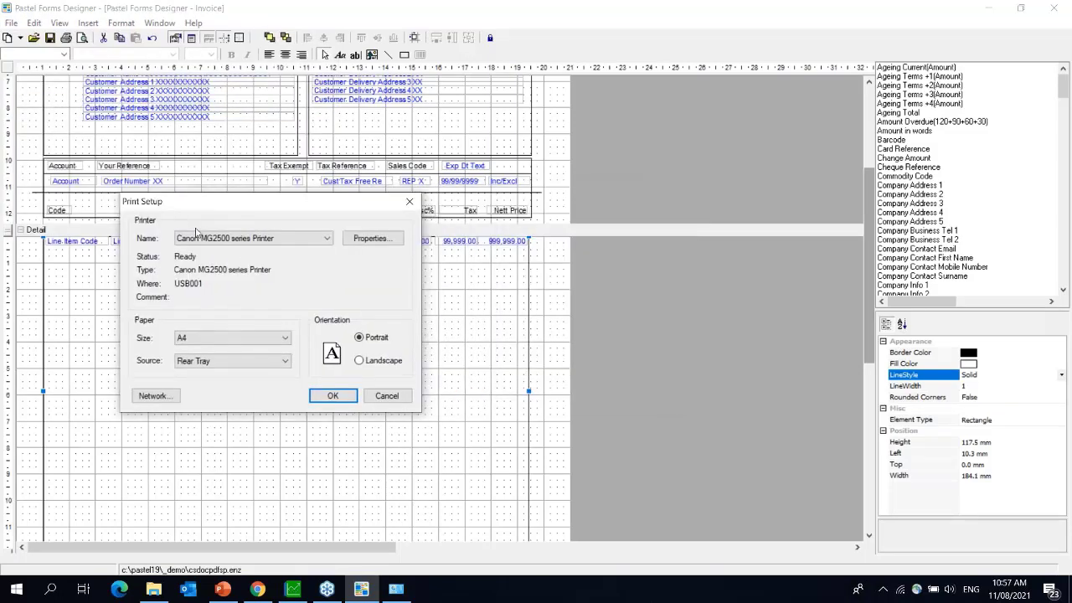
click(361, 360)
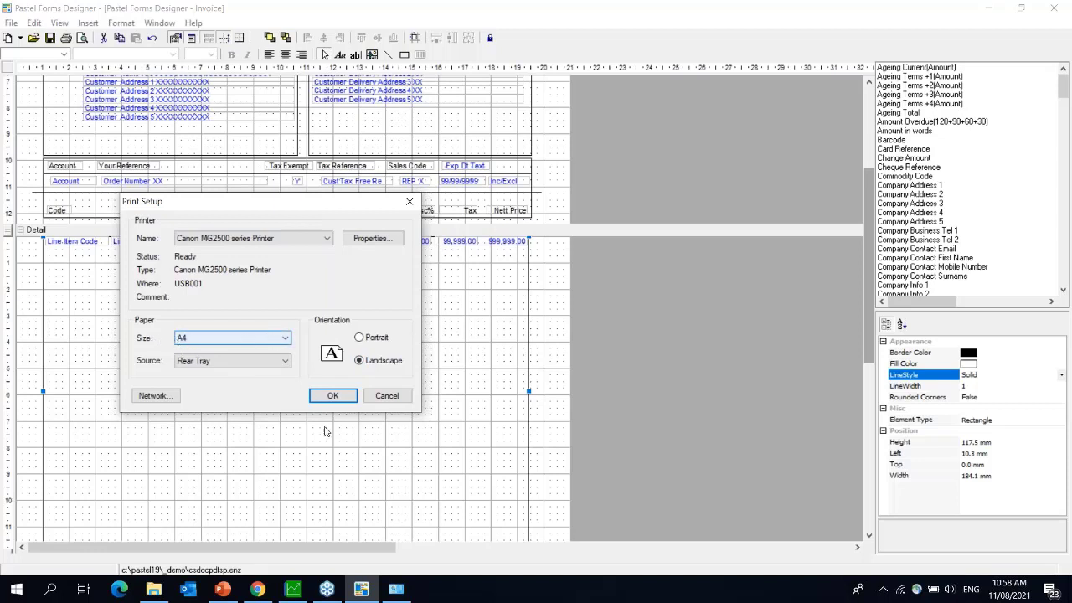
click(334, 398)
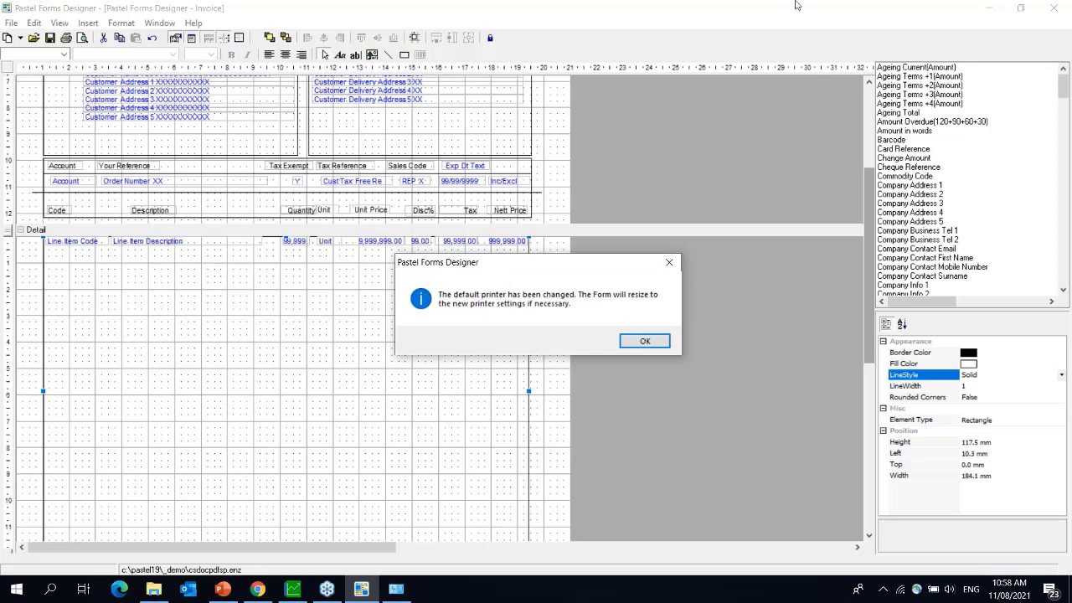
click(727, 278)
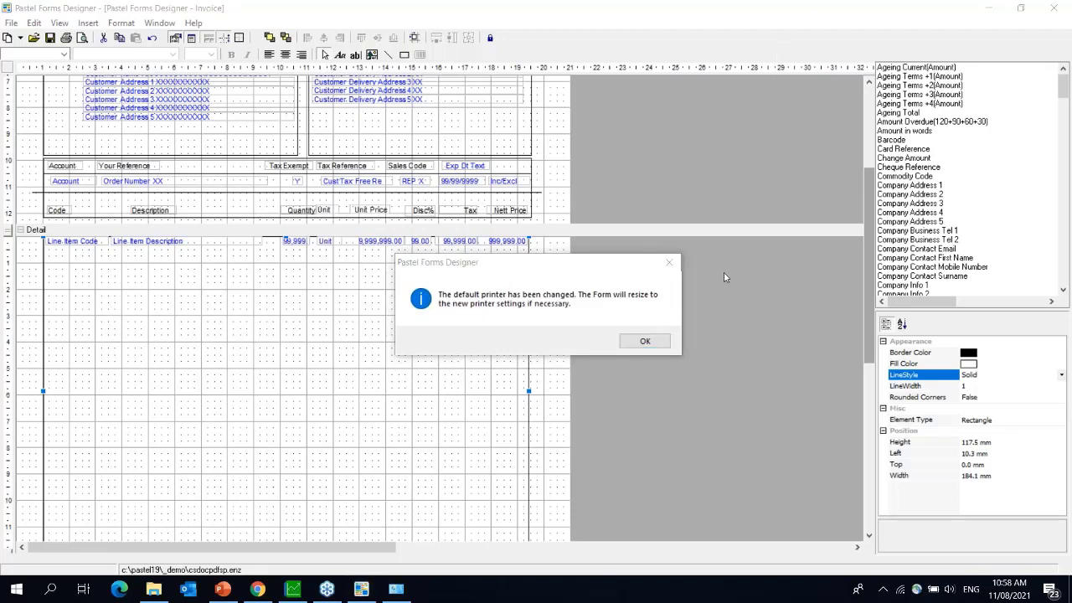
click(646, 343)
click(646, 343)
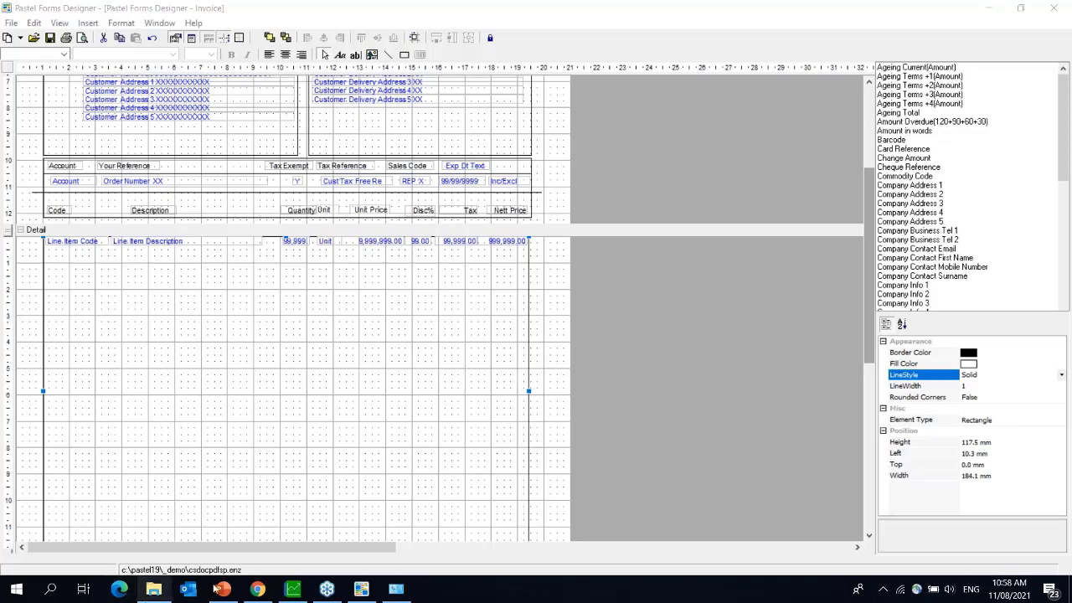
click(294, 589)
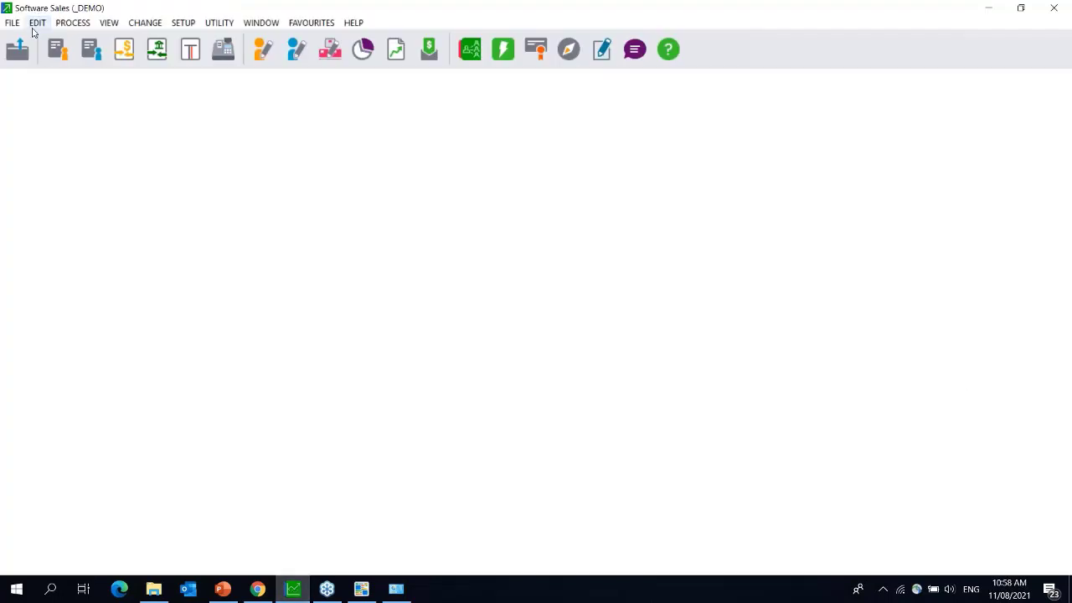
- Open Edit Customer Accounts on the Albott Limited account after a brief look at Forms Designer
click(38, 24)
mouse_move(125, 62)
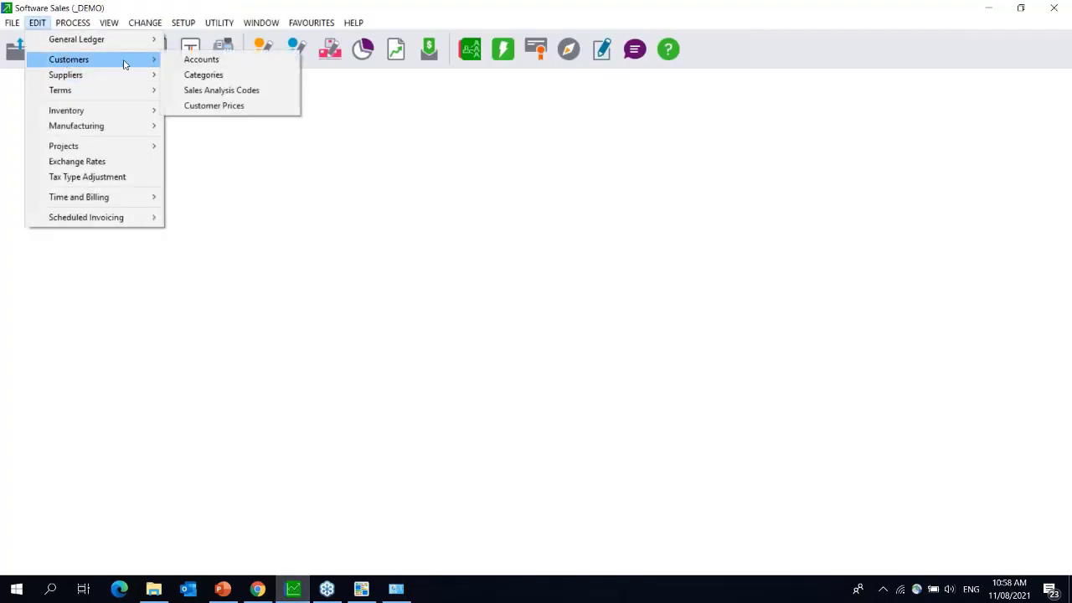
click(197, 65)
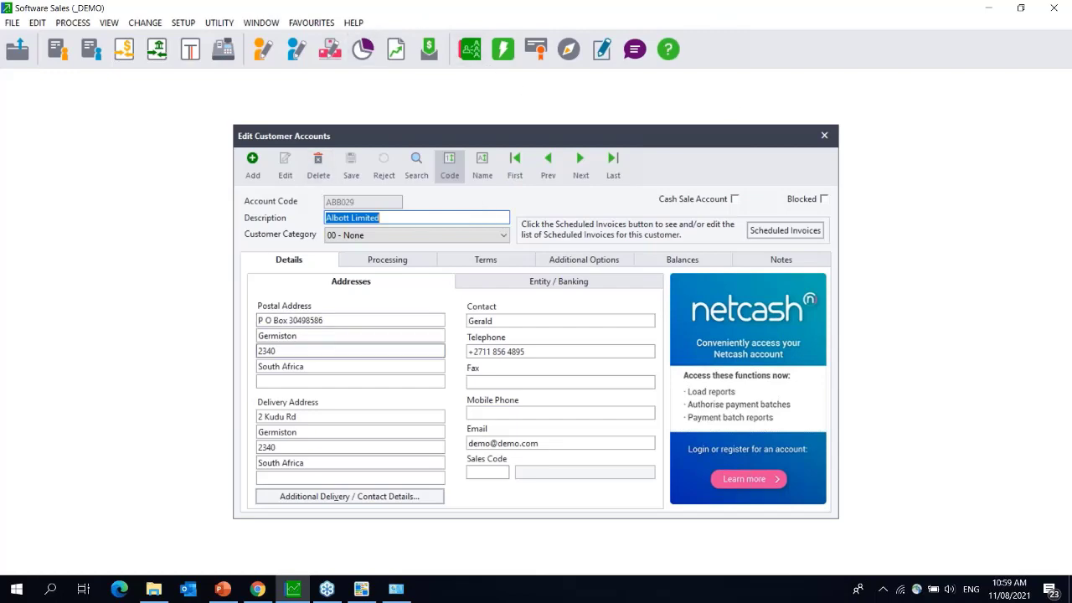
click(361, 589)
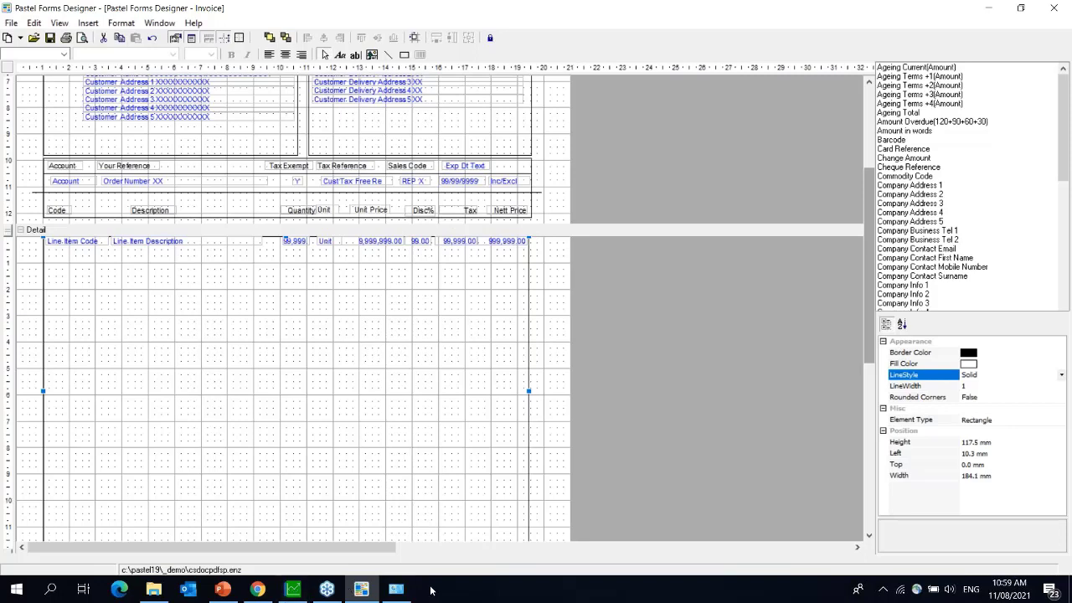
mouse_move(397, 589)
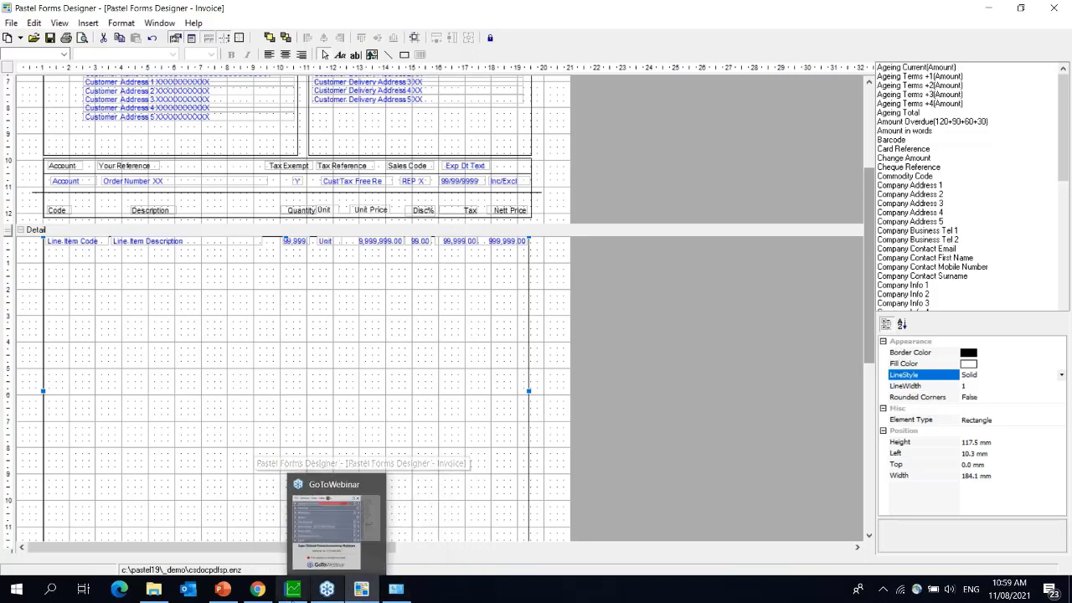
click(295, 589)
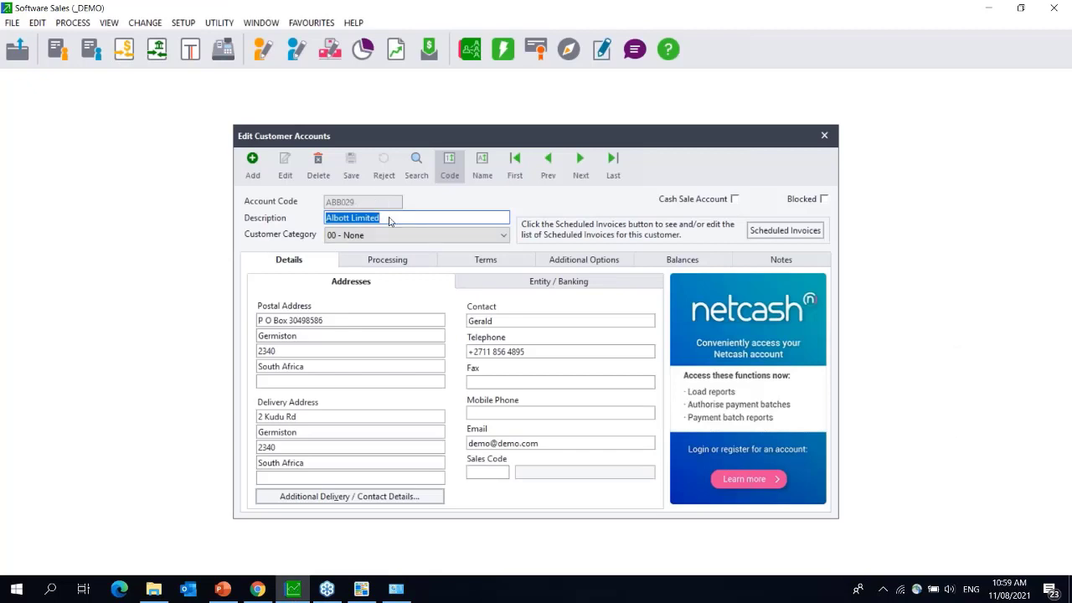
text(12345)
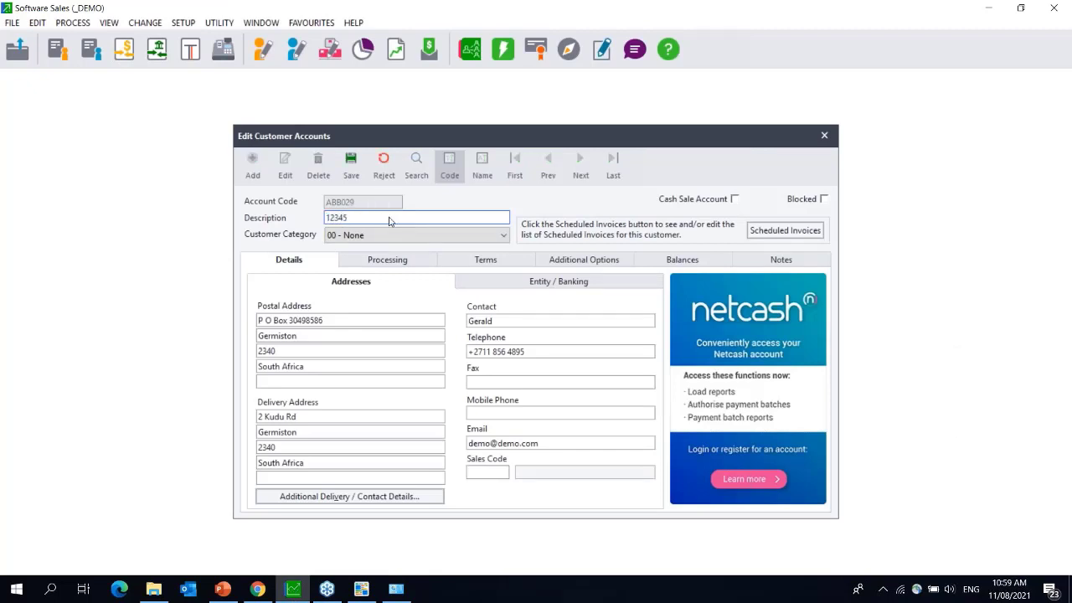
text(67890123456789012345678901234567890)
click(926, 34)
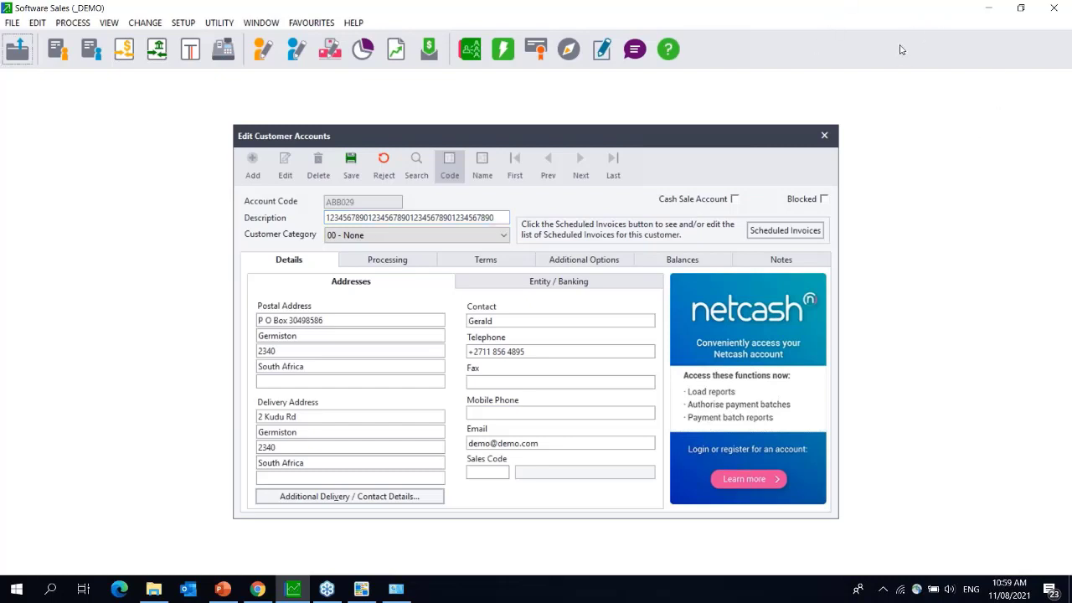
click(903, 50)
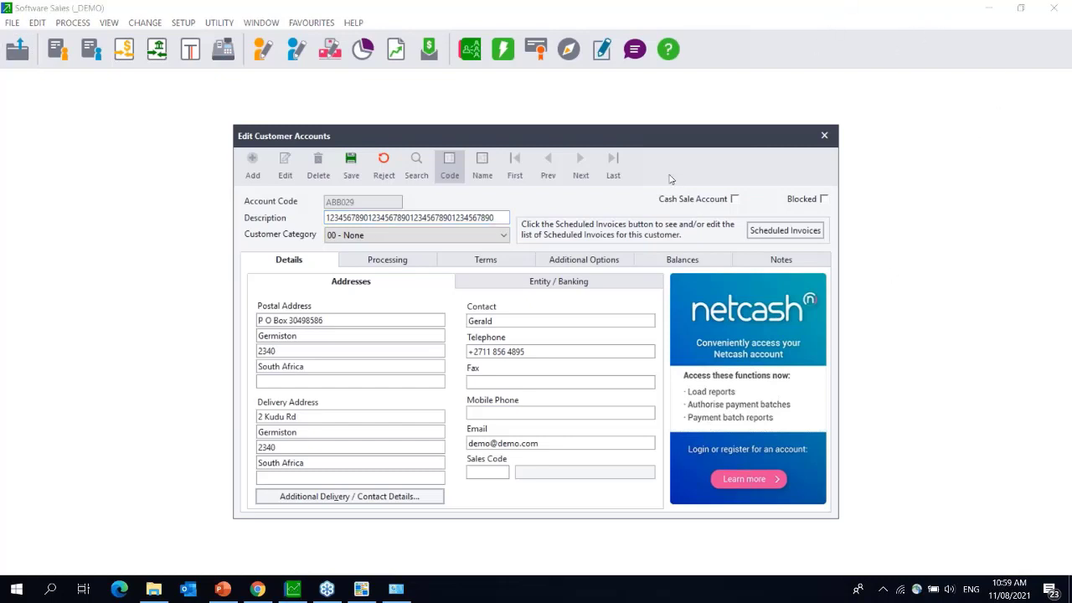
double_click(498, 219)
click(498, 218)
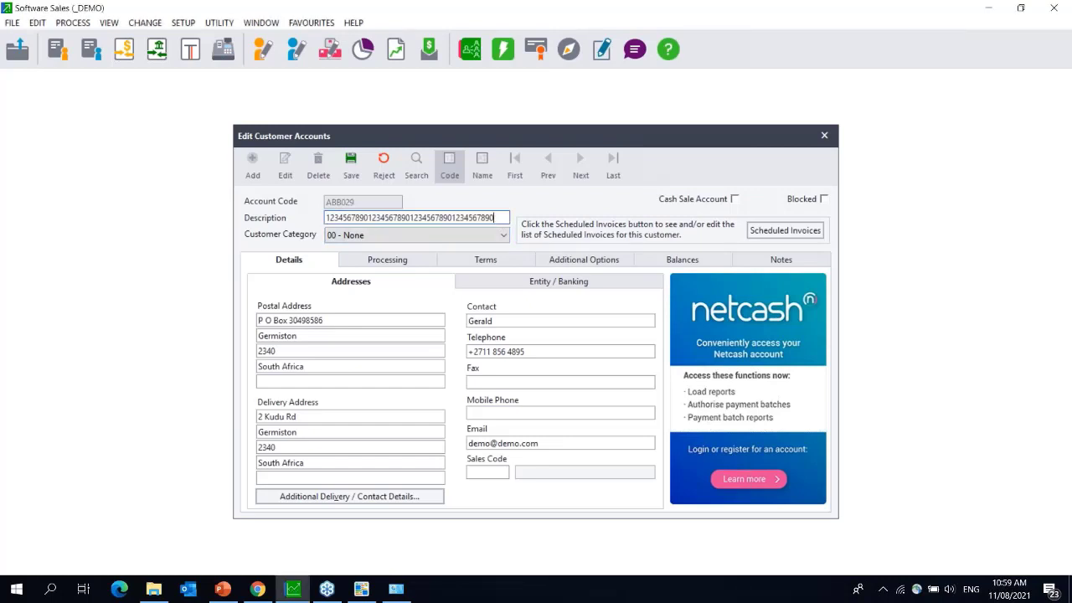
key(BackSpace)
key(BackSpace)
key(BackSpace)
key(BackSpace)
key(BackSpace)
key(BackSpace)
key(BackSpace)
key(BackSpace)
key(BackSpace)
key(BackSpace)
key(BackSpace)
key(BackSpace)
key(BackSpace)
key(BackSpace)
key(BackSpace)
key(BackSpace)
key(BackSpace)
key(BackSpace)
key(BackSpace)
key(BackSpace)
key(BackSpace)
key(BackSpace)
key(BackSpace)
key(BackSpace)
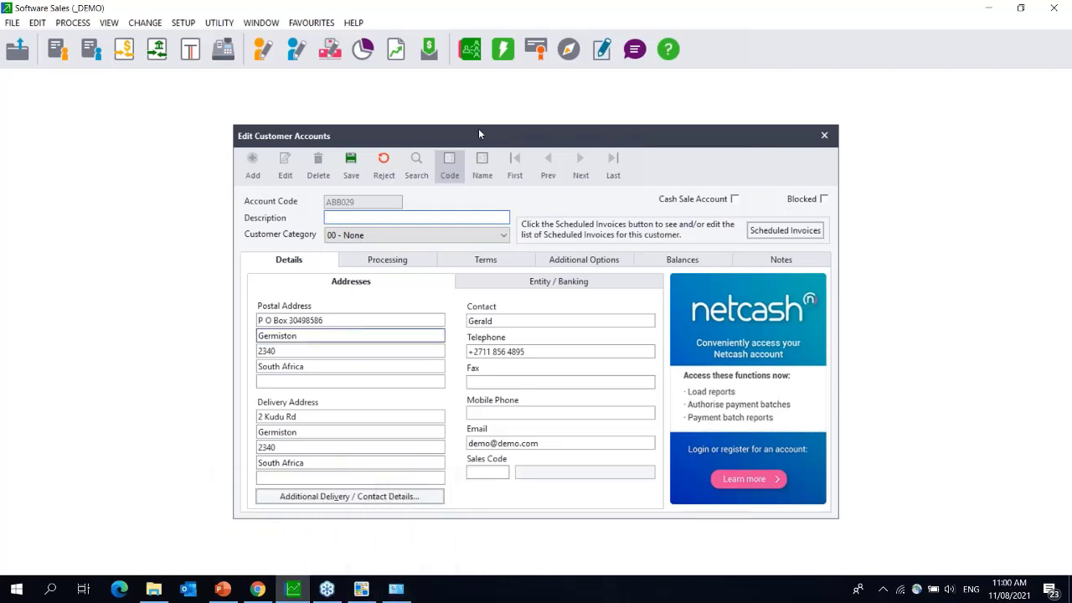
- Dismiss the blank-description warning, reject the edits, and close the customer editor
click(351, 161)
click(807, 247)
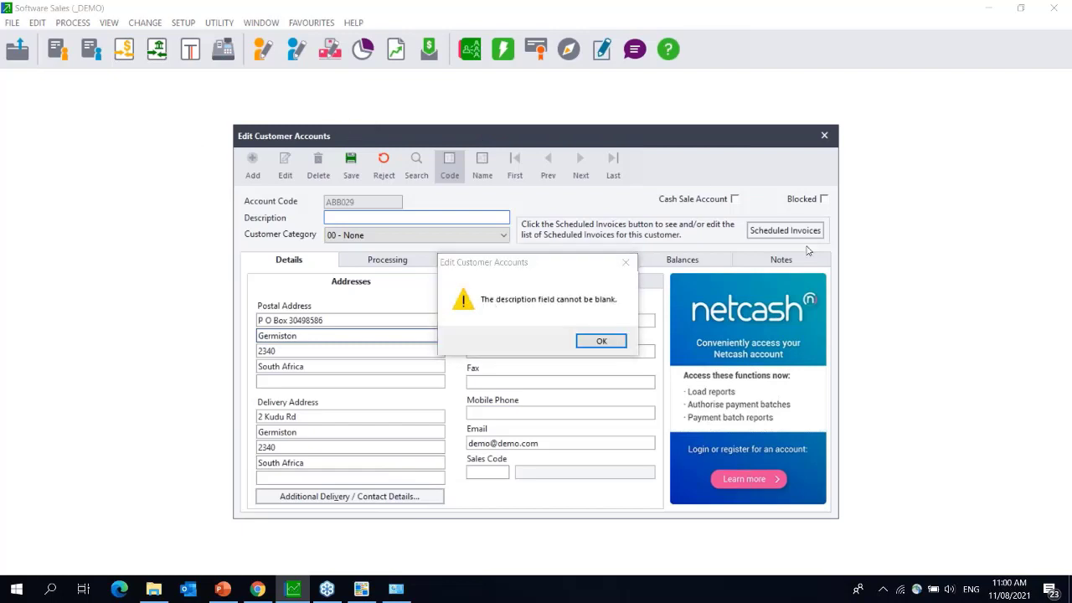
click(602, 341)
click(384, 164)
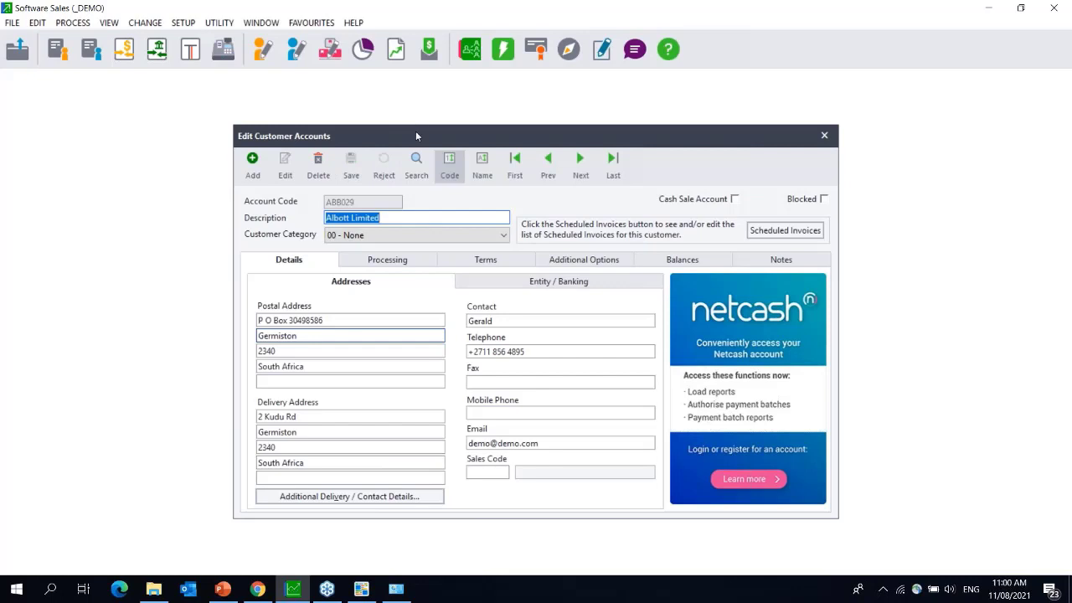
drag(415, 130, 187, 104)
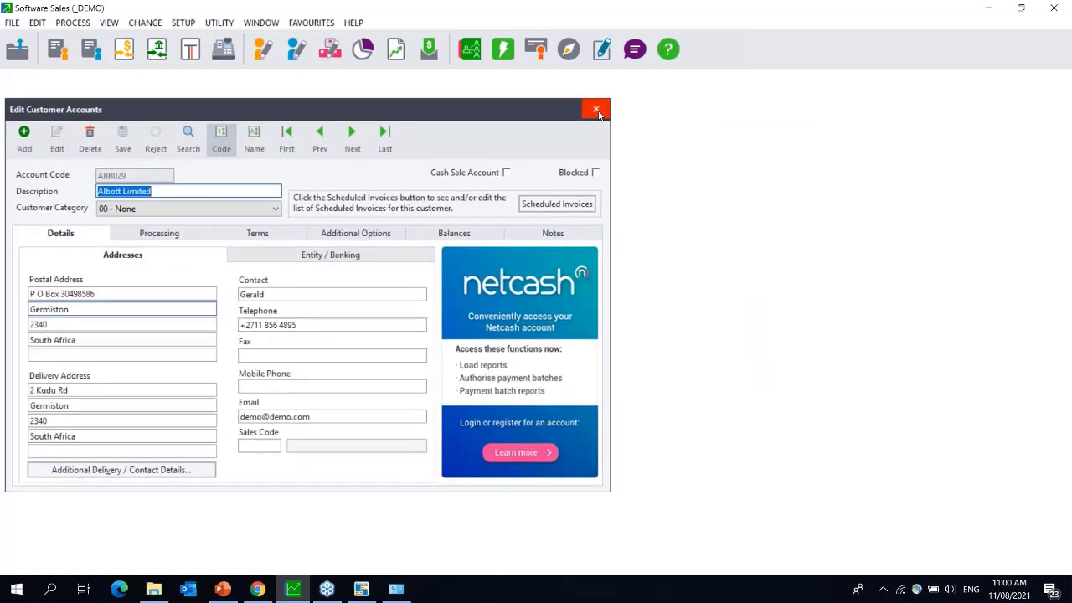
click(597, 110)
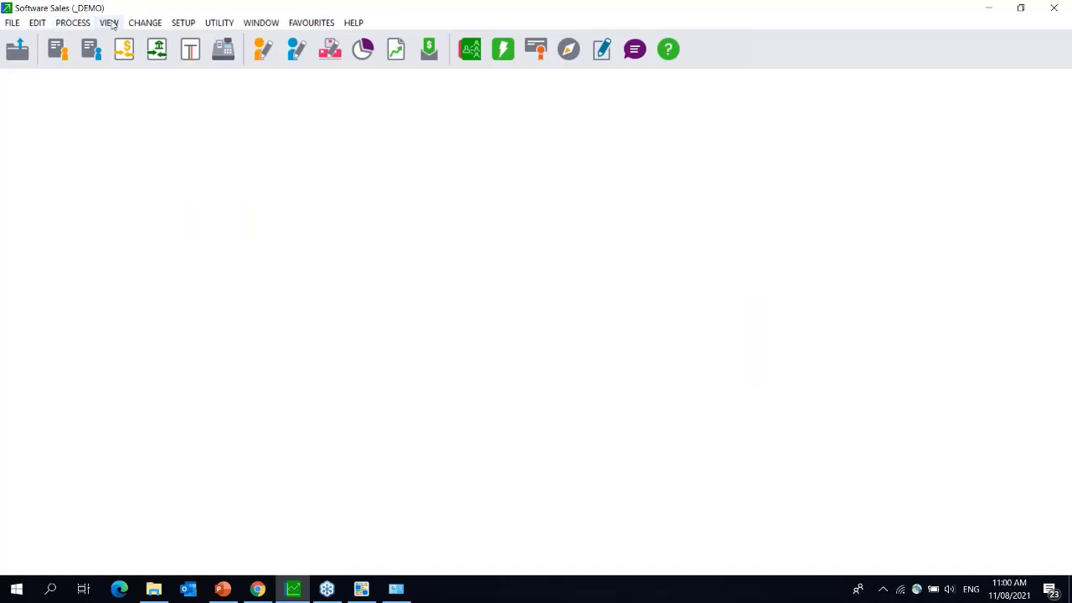
- Start a new tax invoice and select Albott Limited as the customer
click(57, 52)
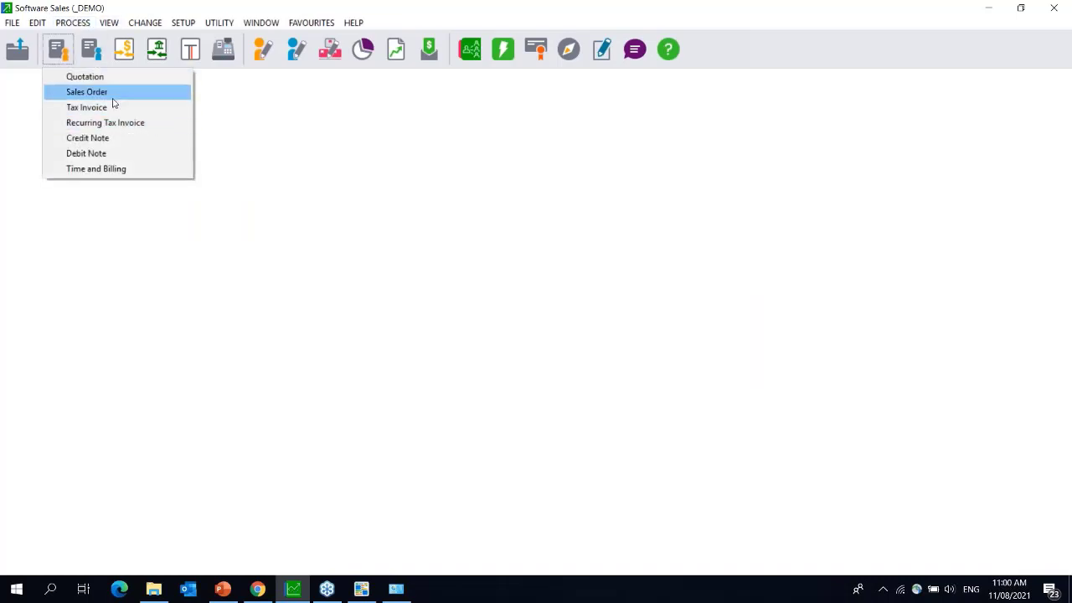
click(113, 110)
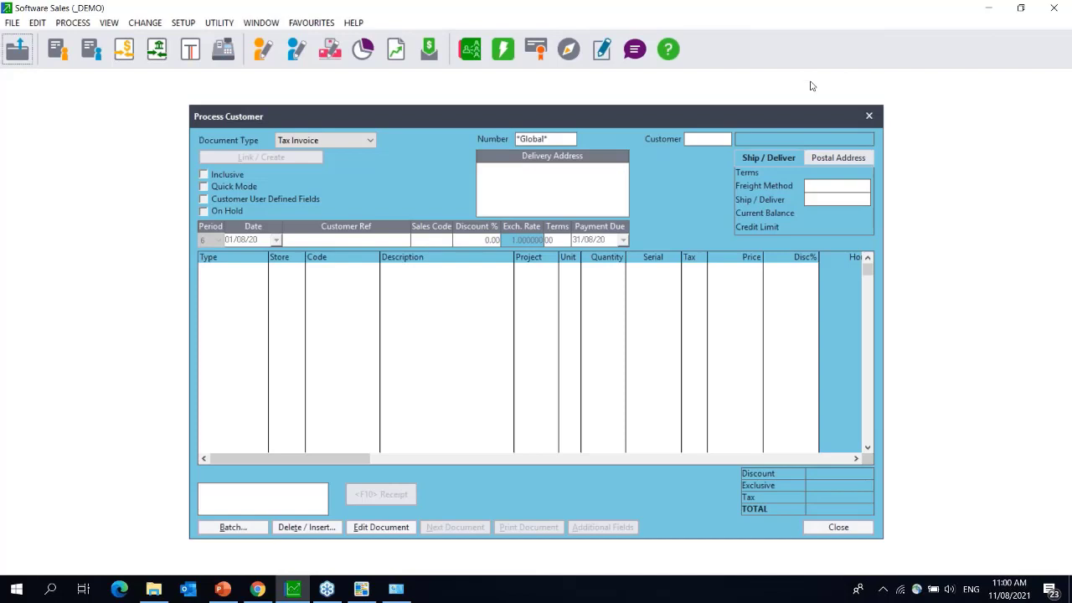
click(935, 9)
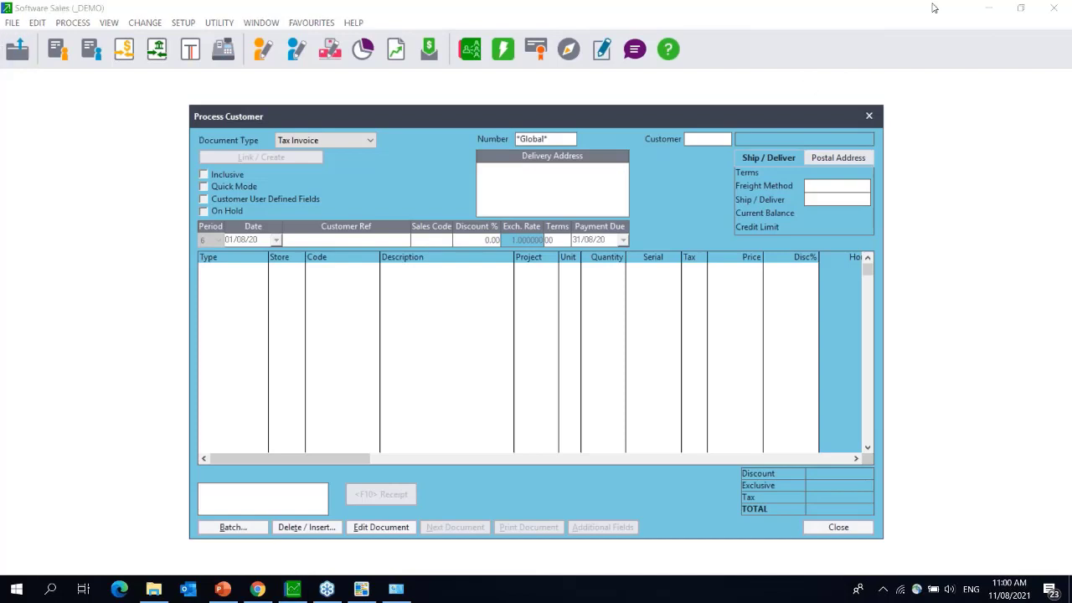
click(429, 270)
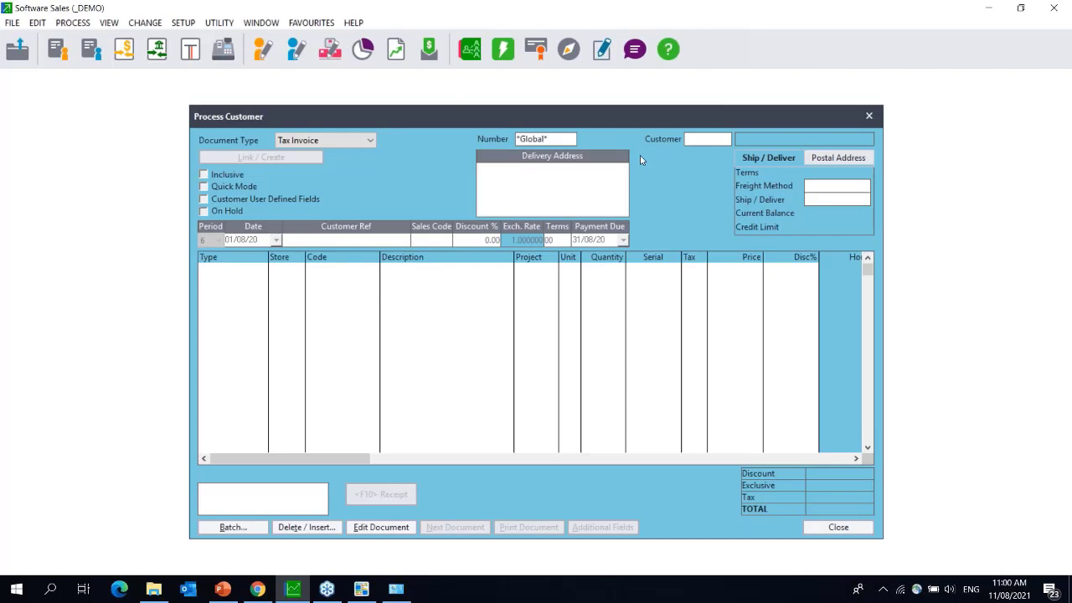
click(728, 143)
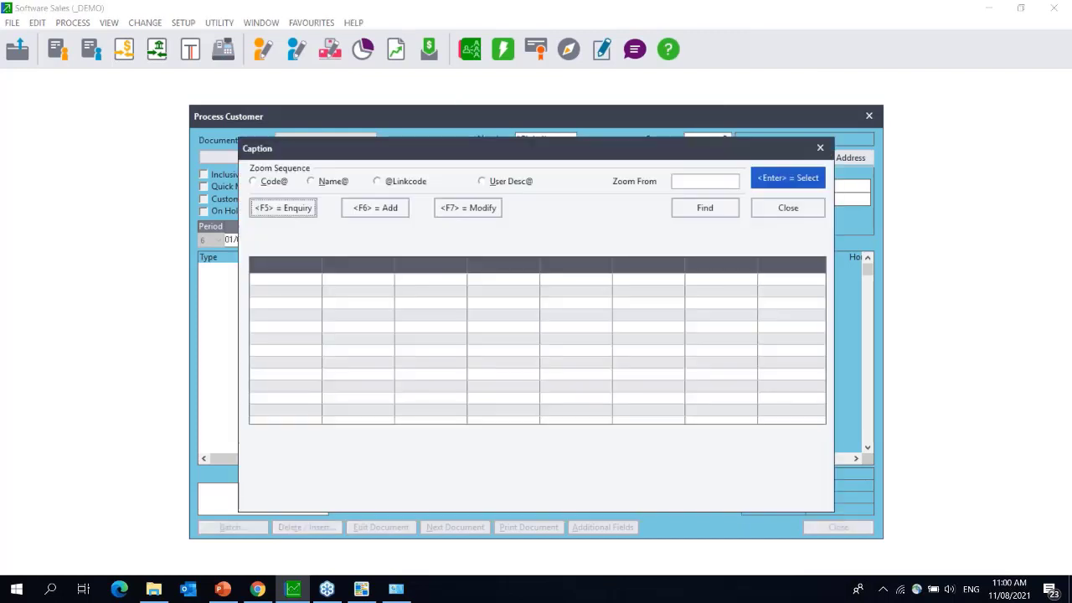
double_click(329, 269)
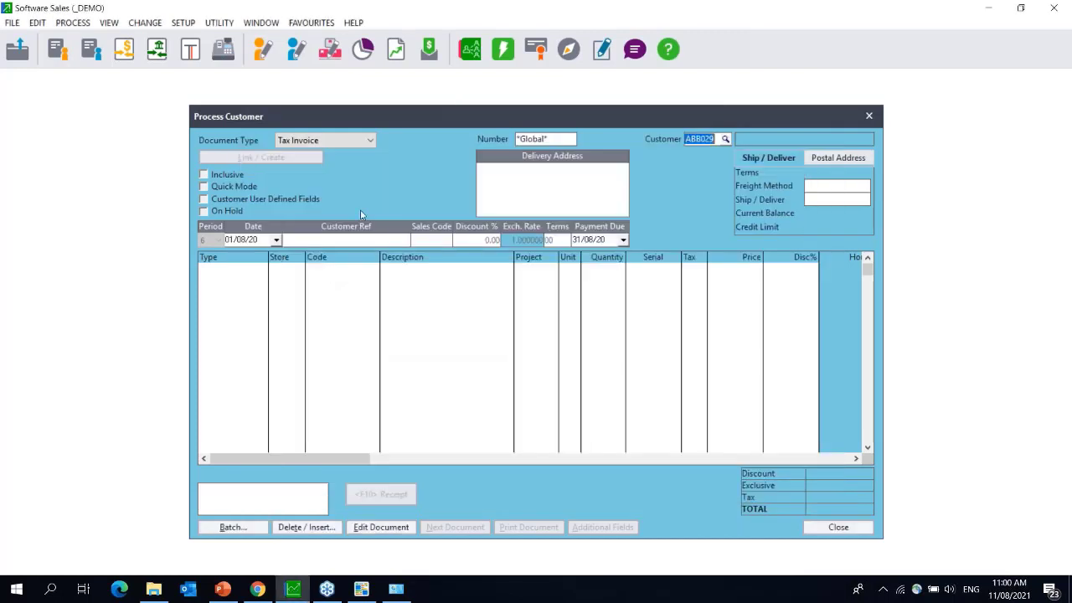
- Add an ACC/LOC item line, overwrite its description with numeric test text, then clear it
click(408, 275)
click(374, 269)
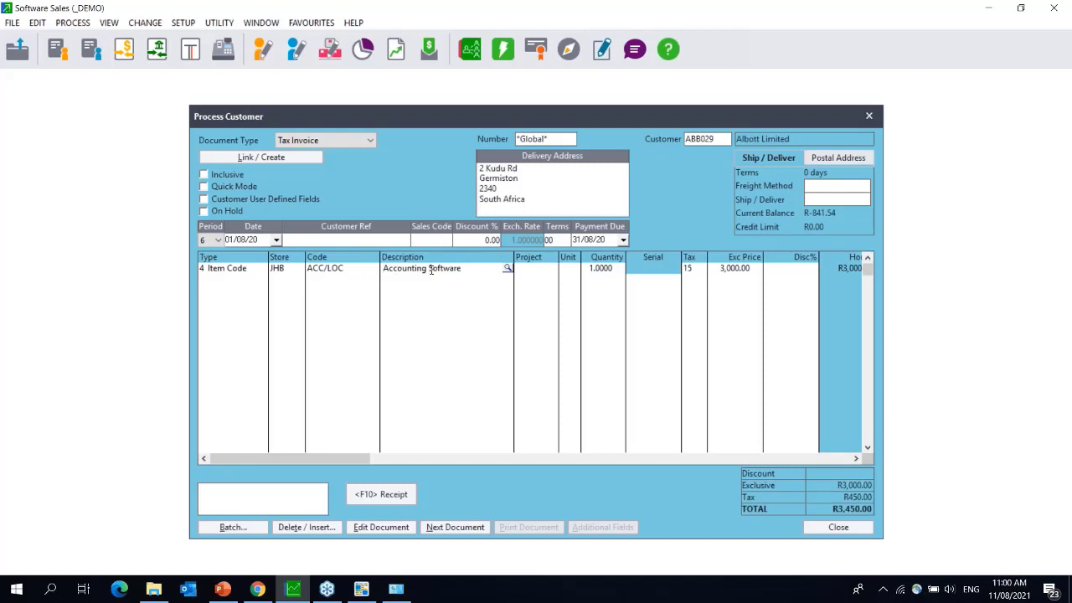
drag(474, 269, 336, 268)
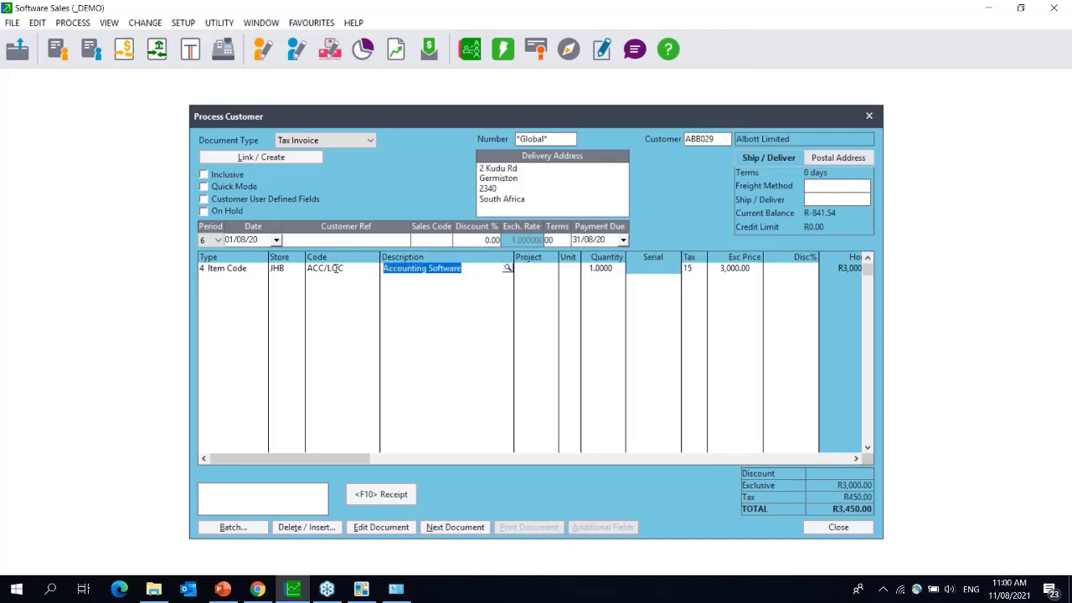
text(111111111111111111111111111111111111111)
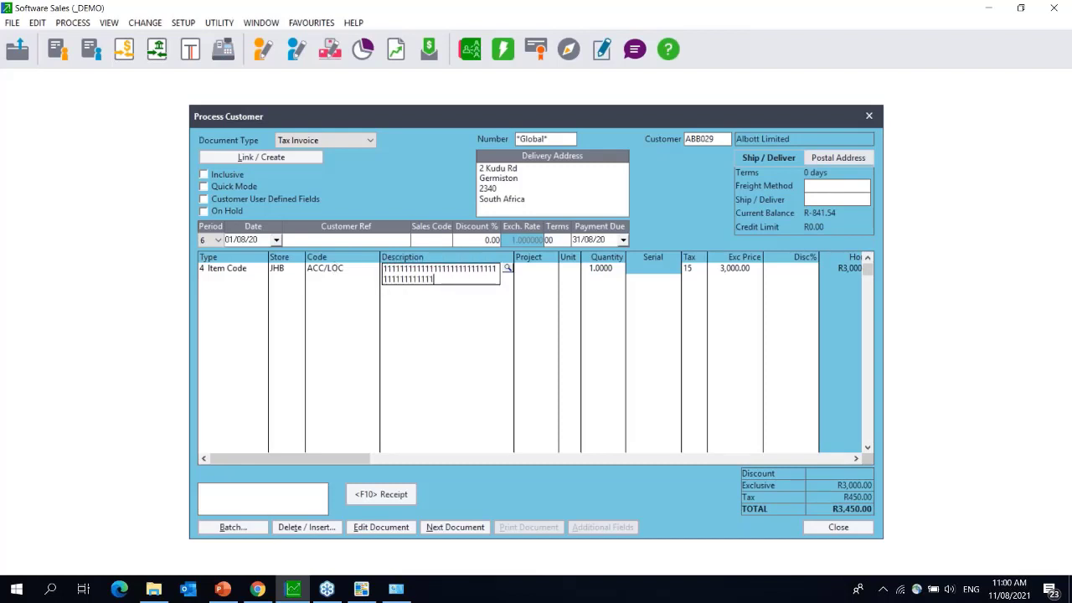
text(1)
key(BackSpace)
key(BackSpace)
key(BackSpace)
key(BackSpace)
key(BackSpace)
key(BackSpace)
key(BackSpace)
key(BackSpace)
key(BackSpace)
key(BackSpace)
key(BackSpace)
key(BackSpace)
key(BackSpace)
key(BackSpace)
key(BackSpace)
key(BackSpace)
key(BackSpace)
key(BackSpace)
key(BackSpace)
key(BackSpace)
key(BackSpace)
key(BackSpace)
key(BackSpace)
key(BackSpace)
key(BackSpace)
key(BackSpace)
key(BackSpace)
key(BackSpace)
key(BackSpace)
key(BackSpace)
key(BackSpace)
key(BackSpace)
key(BackSpace)
key(BackSpace)
key(BackSpace)
key(BackSpace)
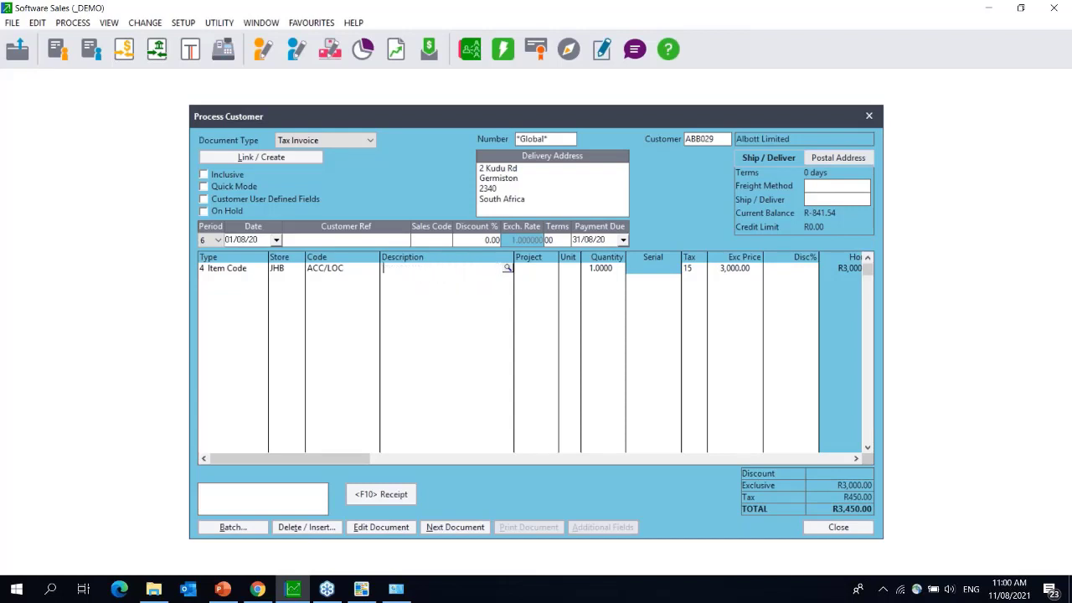
text(123456789012345678901234567890)
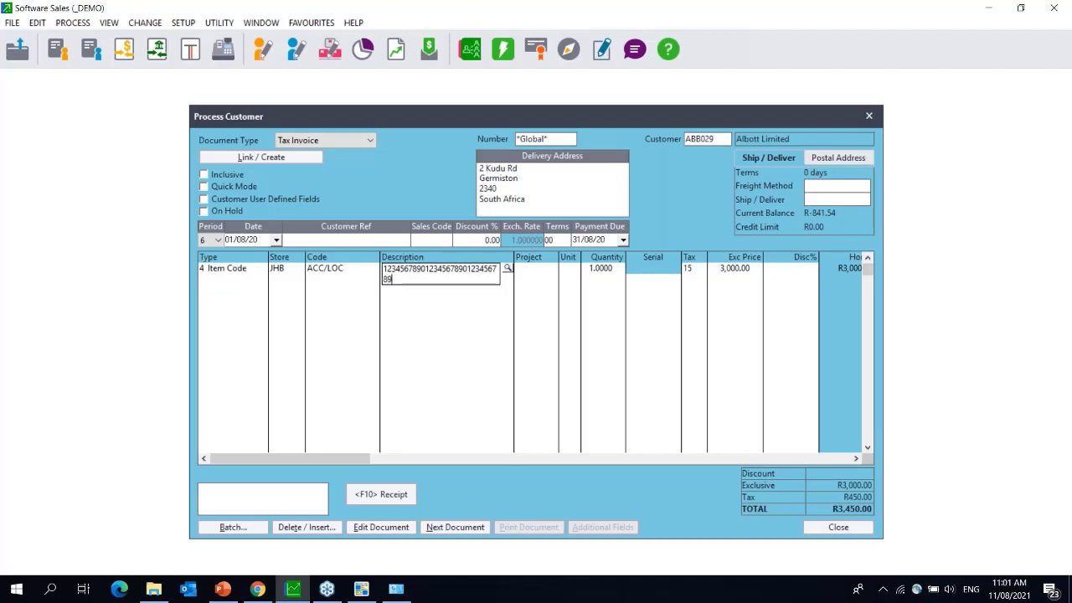
text(1234567890)
key(BackSpace)
key(BackSpace)
key(BackSpace)
key(BackSpace)
key(BackSpace)
key(BackSpace)
key(BackSpace)
key(BackSpace)
key(BackSpace)
key(BackSpace)
key(BackSpace)
key(BackSpace)
key(BackSpace)
key(BackSpace)
key(BackSpace)
key(BackSpace)
key(BackSpace)
key(BackSpace)
key(BackSpace)
key(BackSpace)
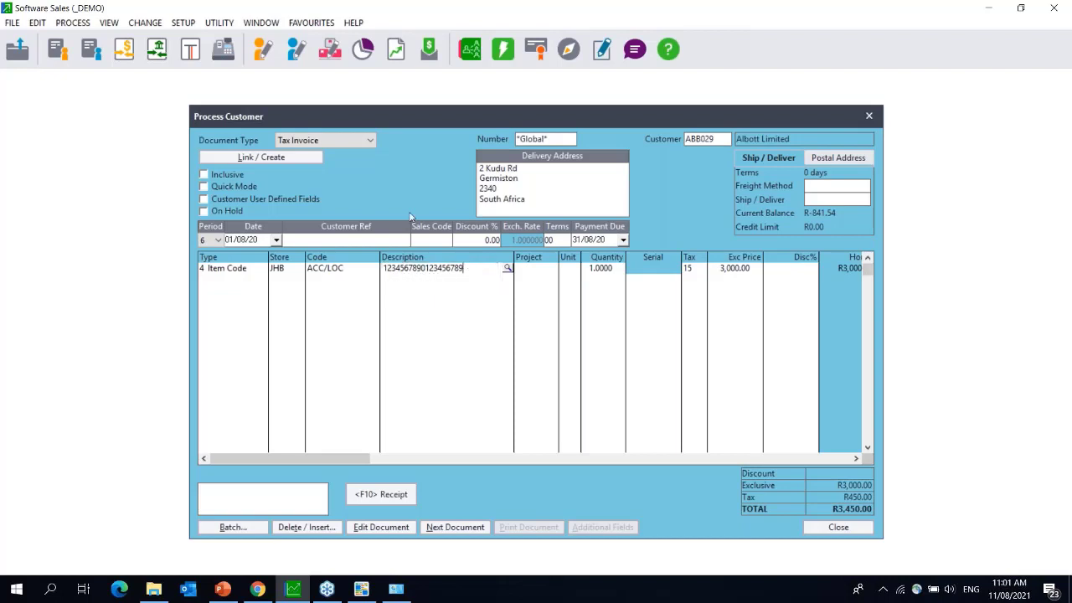
key(BackSpace)
key(BackSpace)
key(BackSpace)
key(BackSpace)
key(BackSpace)
key(BackSpace)
key(BackSpace)
key(BackSpace)
key(BackSpace)
key(BackSpace)
key(BackSpace)
key(BackSpace)
key(BackSpace)
key(BackSpace)
key(BackSpace)
key(BackSpace)
key(BackSpace)
key(BackSpace)
key(BackSpace)
- Close and save the Albott Limited invoice as IN100035, cancelling the print prompt
drag(644, 116, 444, 97)
click(669, 99)
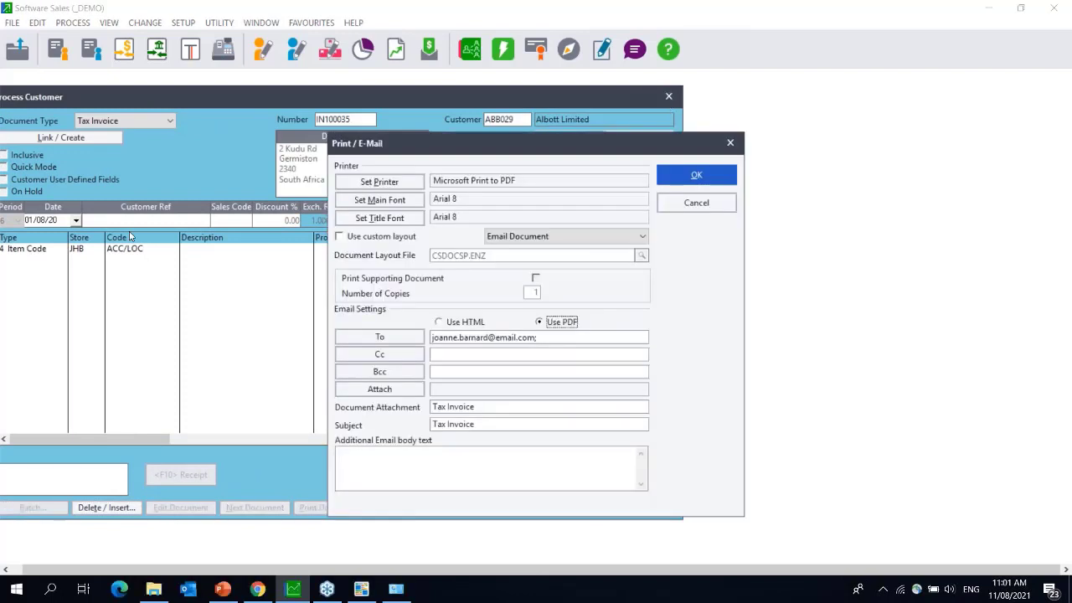
click(696, 204)
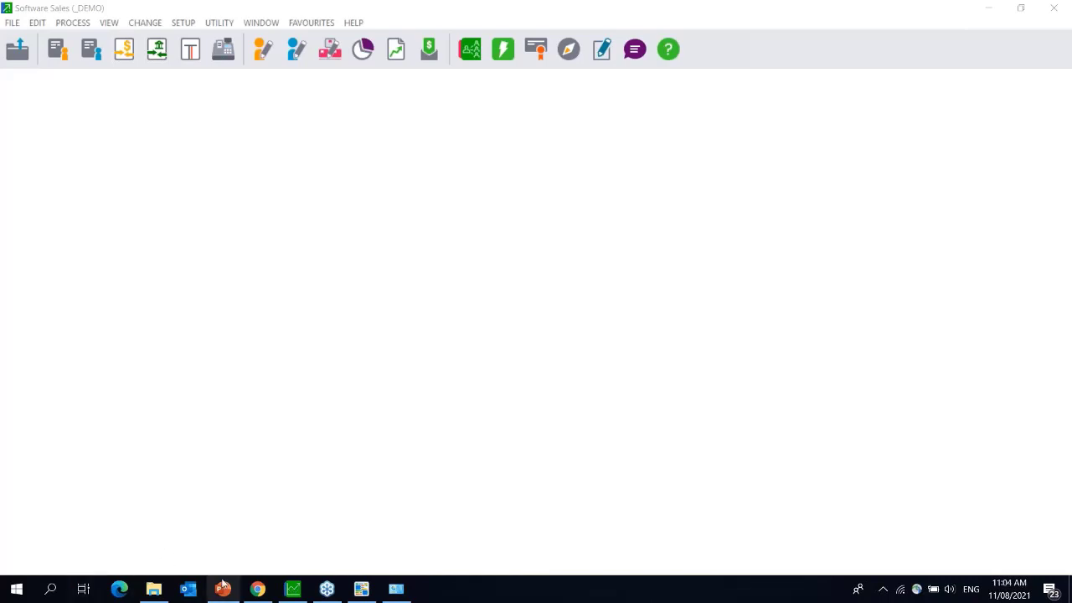
- Bring File Explorer forward showing the Pastel19 (P:) drive's 89 items
click(155, 590)
click(65, 449)
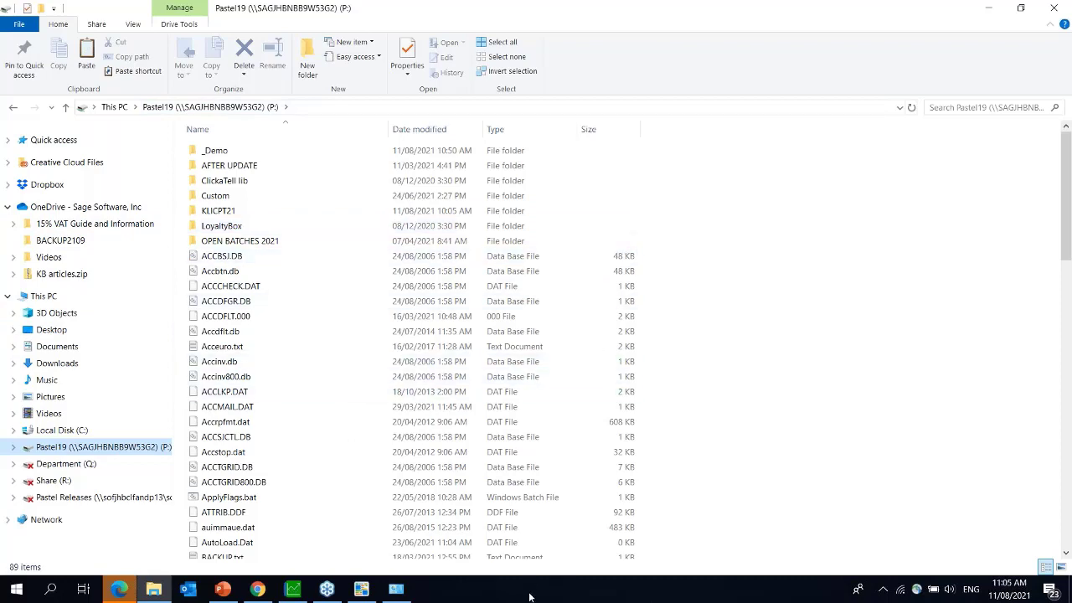
- Bring Pastel Forms Designer to the front with the csdocpdfsp.enz Invoice layout
click(363, 593)
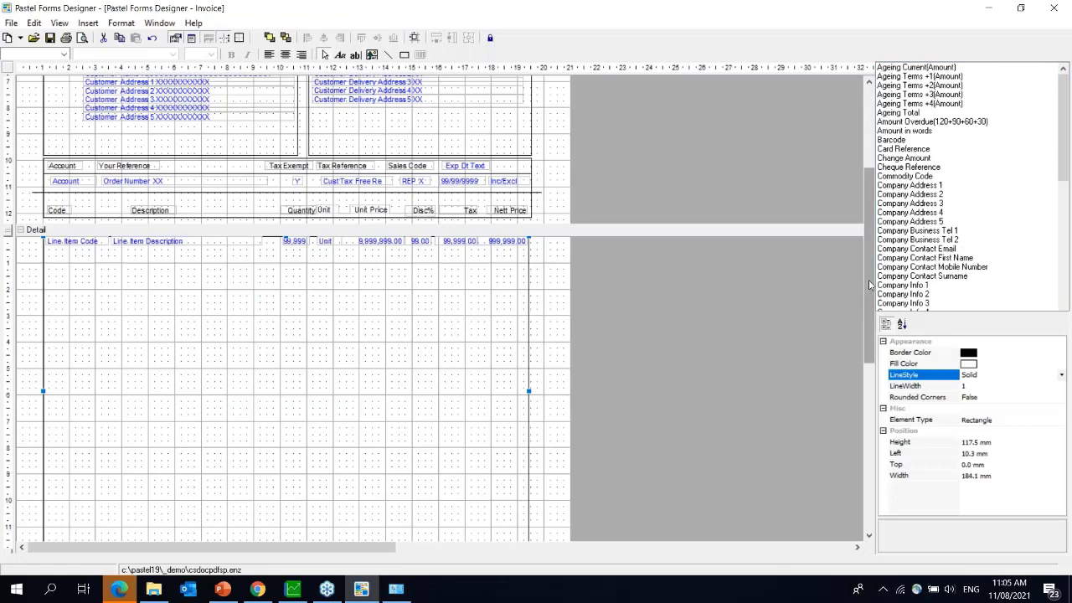
- Inspect the PageHeader logo image's properties, then return to the Pastel19 (P:) files in File Explorer
drag(871, 285, 866, 205)
click(105, 136)
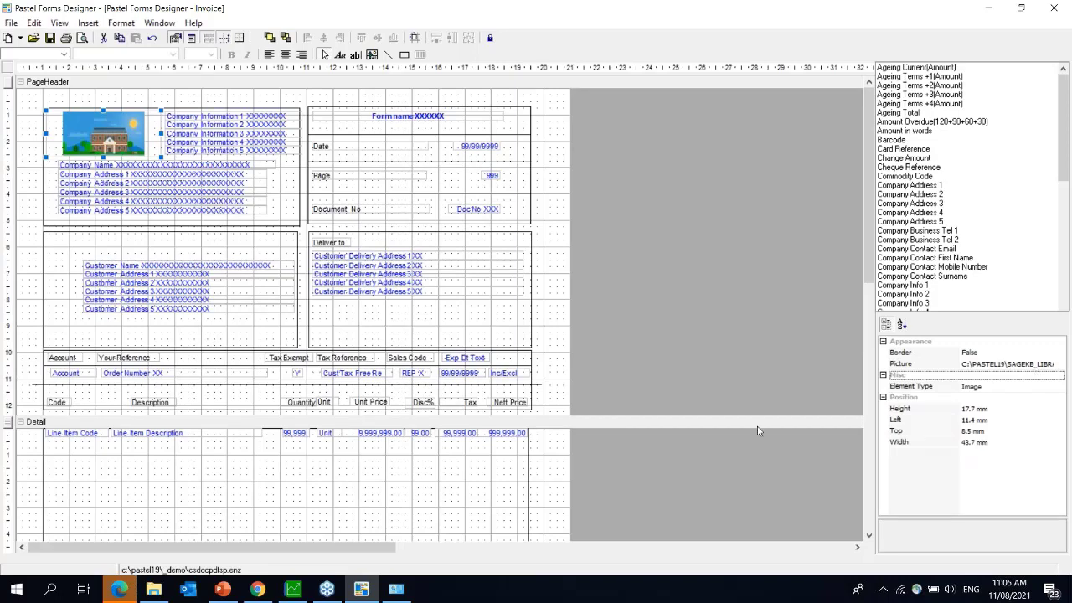
click(153, 589)
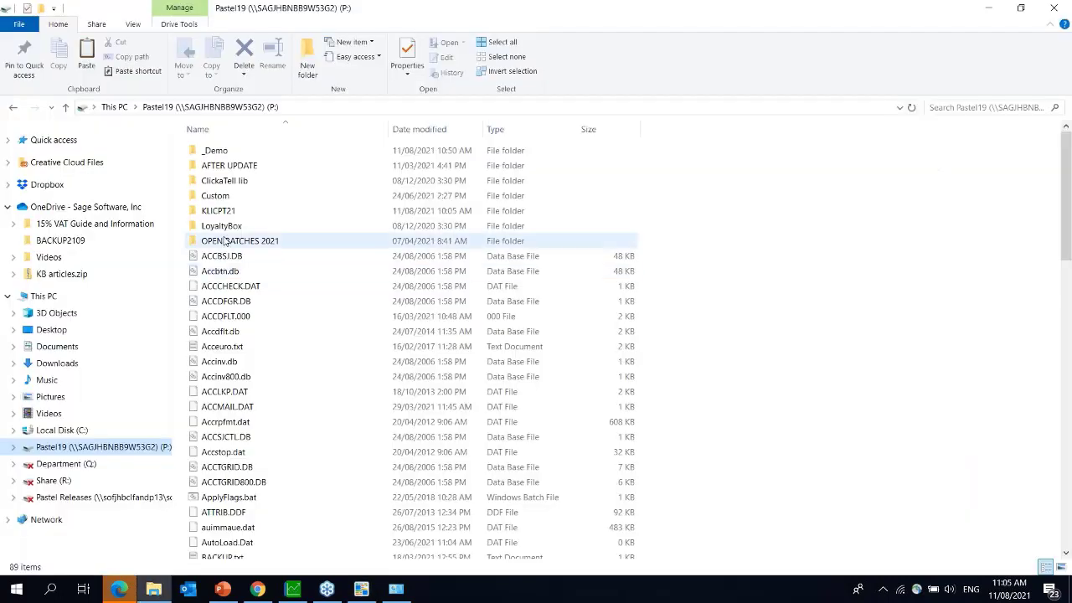
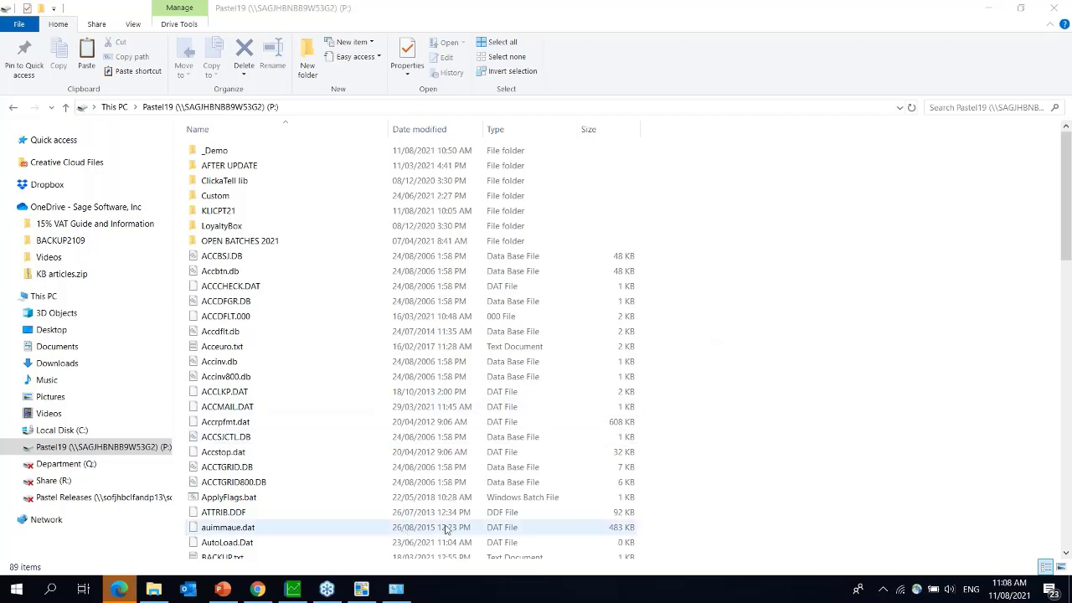
- Bring the csdocpdfsp.enz Invoice layout forward in Forms Designer and select its Form name field
click(525, 514)
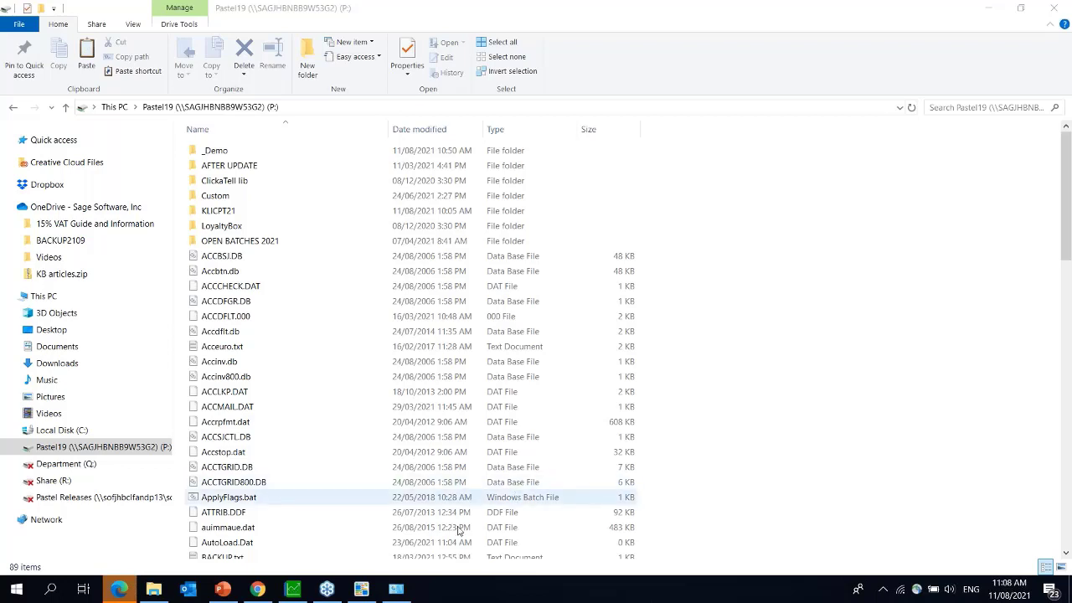
mouse_move(363, 593)
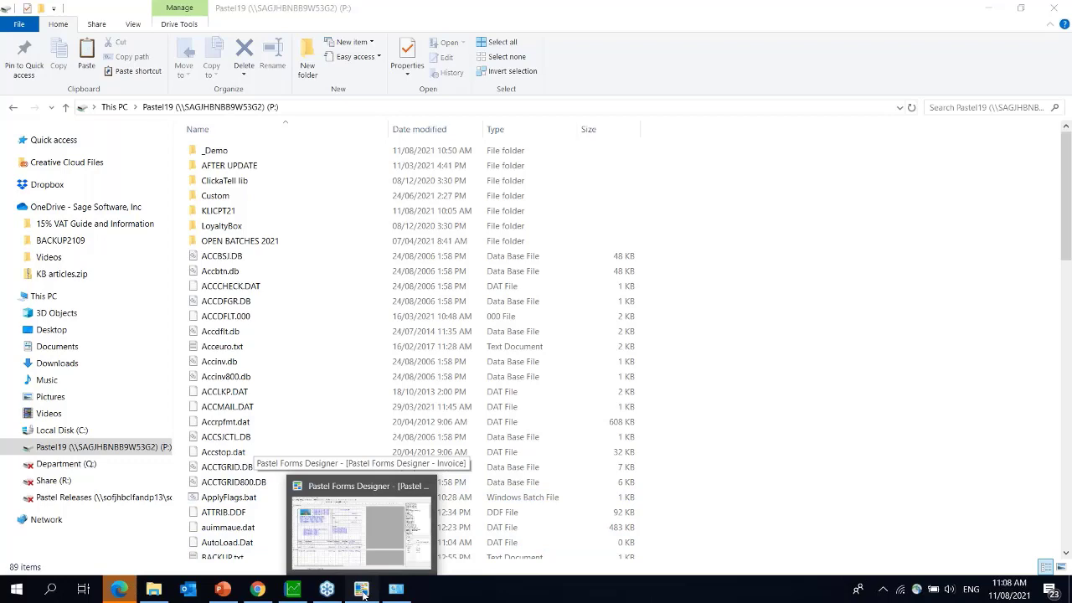
click(363, 593)
click(391, 121)
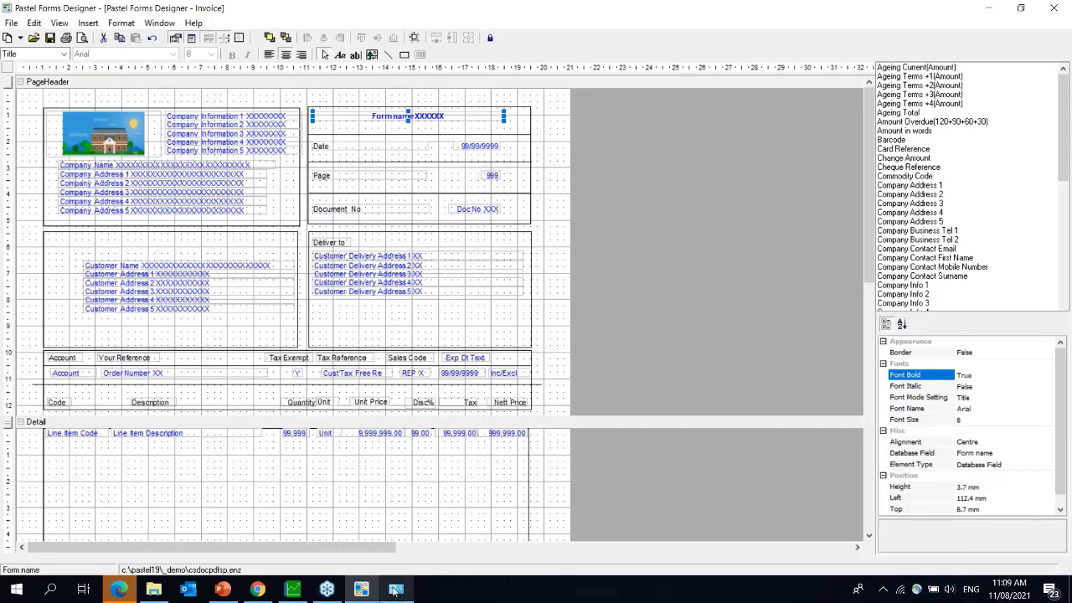
mouse_move(396, 590)
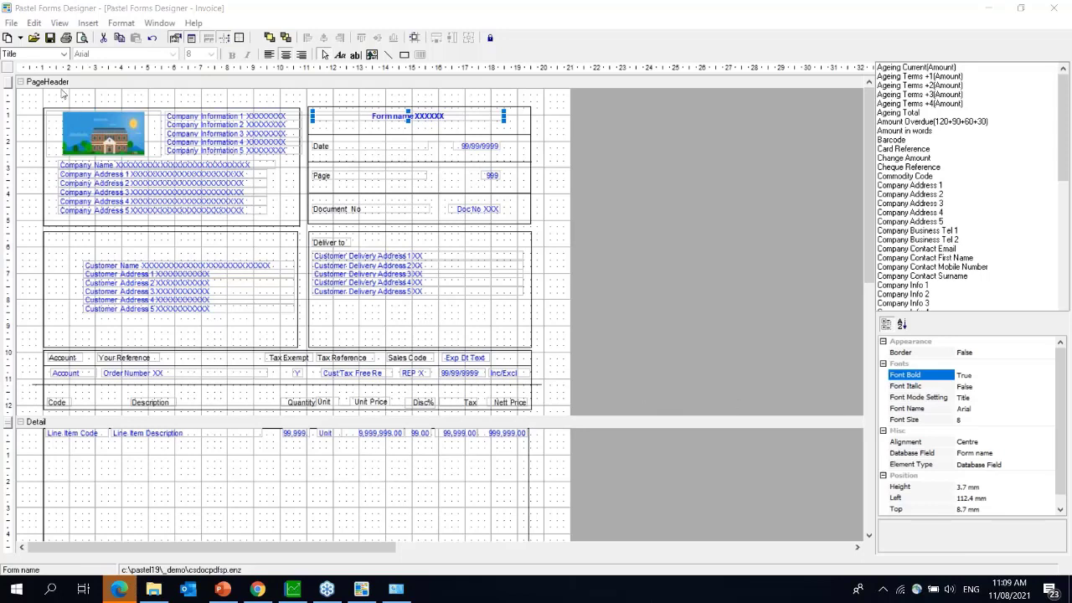
- Discard the Invoice changes and open CSMTH_Tmp_ProgressBlue.zzz from the Forms Folder
click(12, 23)
mouse_move(34, 23)
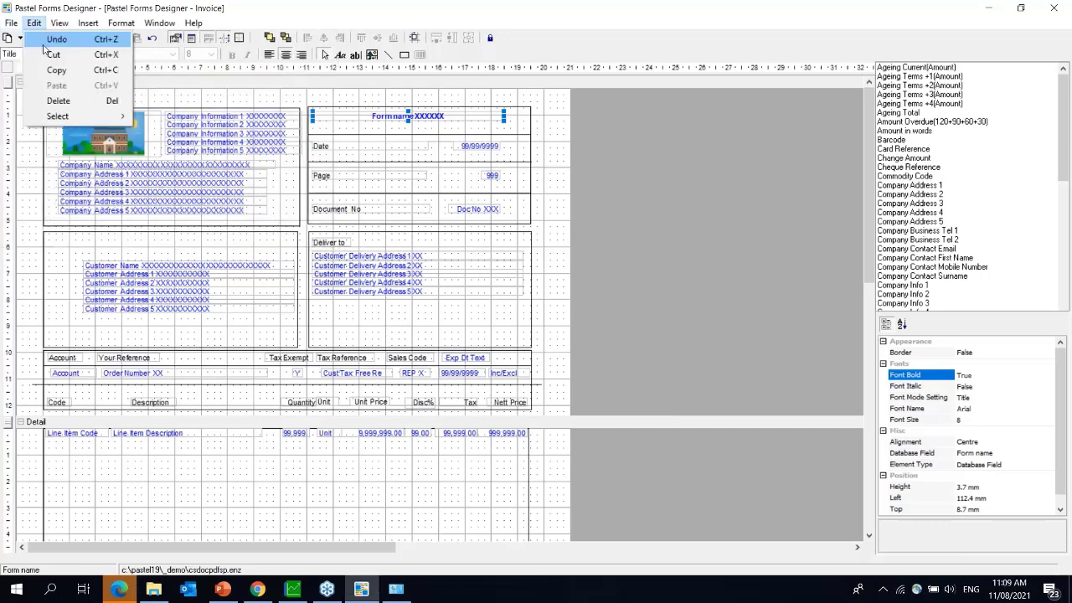
click(57, 57)
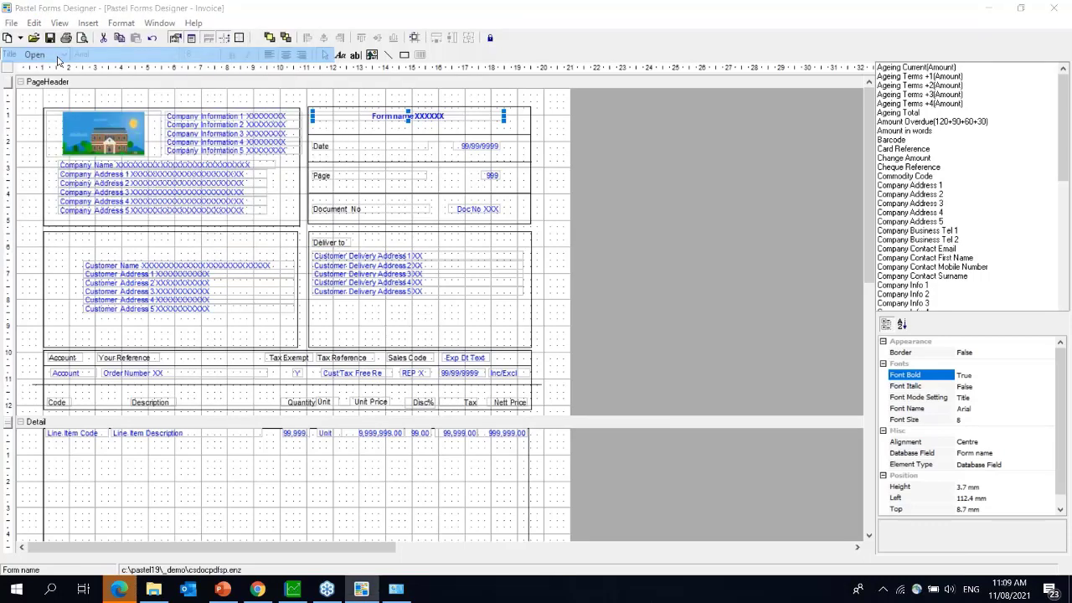
click(558, 340)
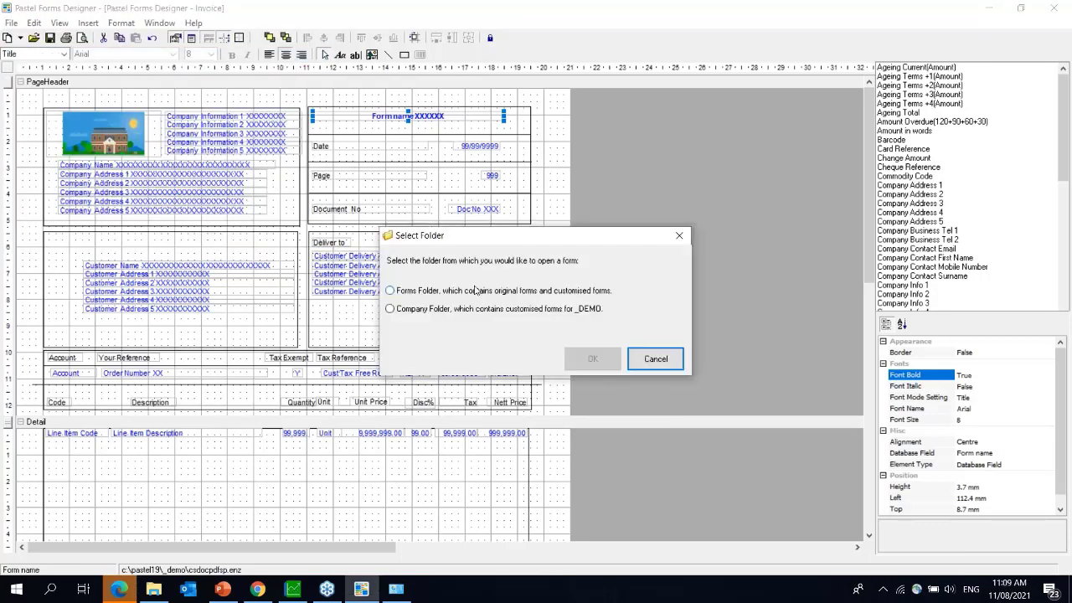
click(810, 201)
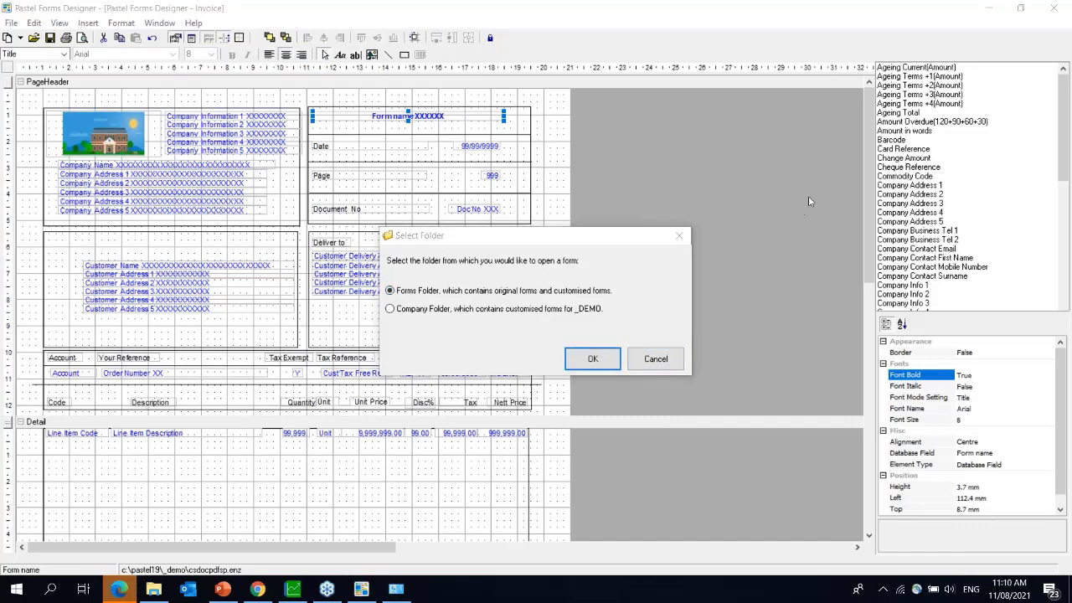
click(591, 358)
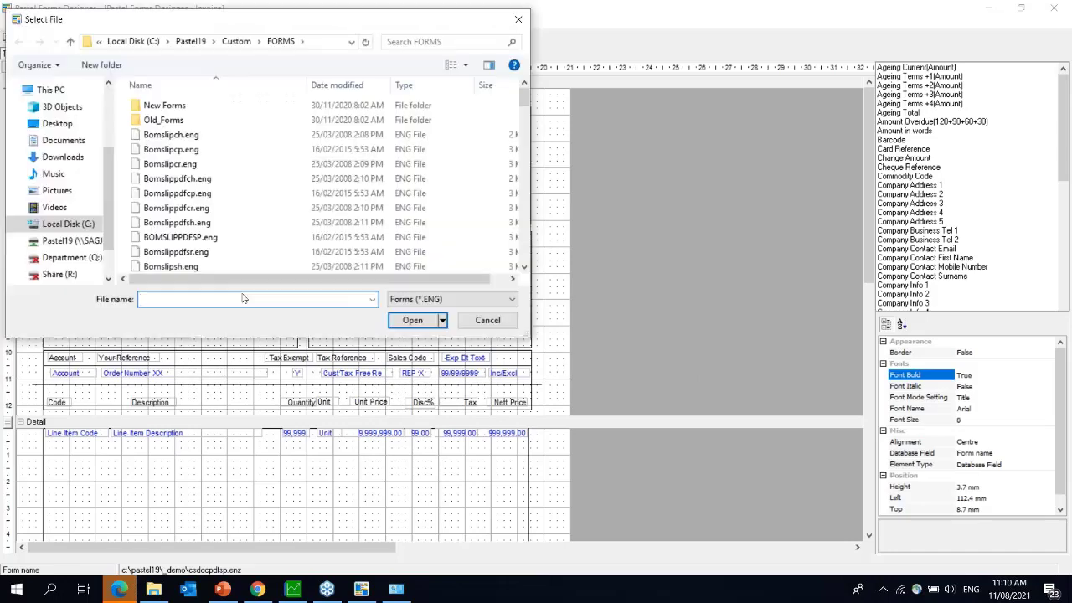
text(csmth)
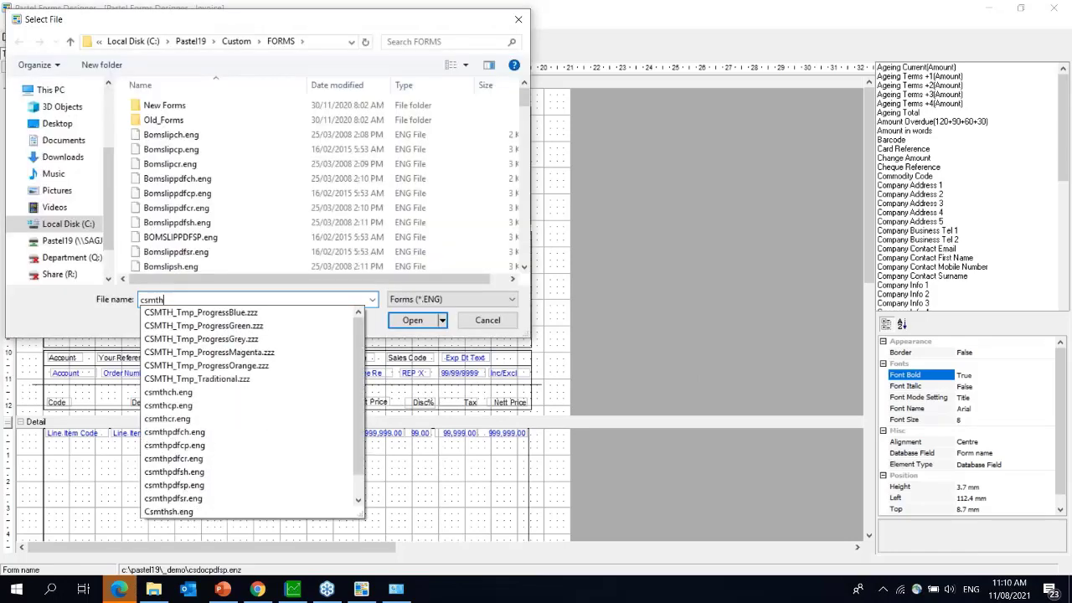
click(243, 312)
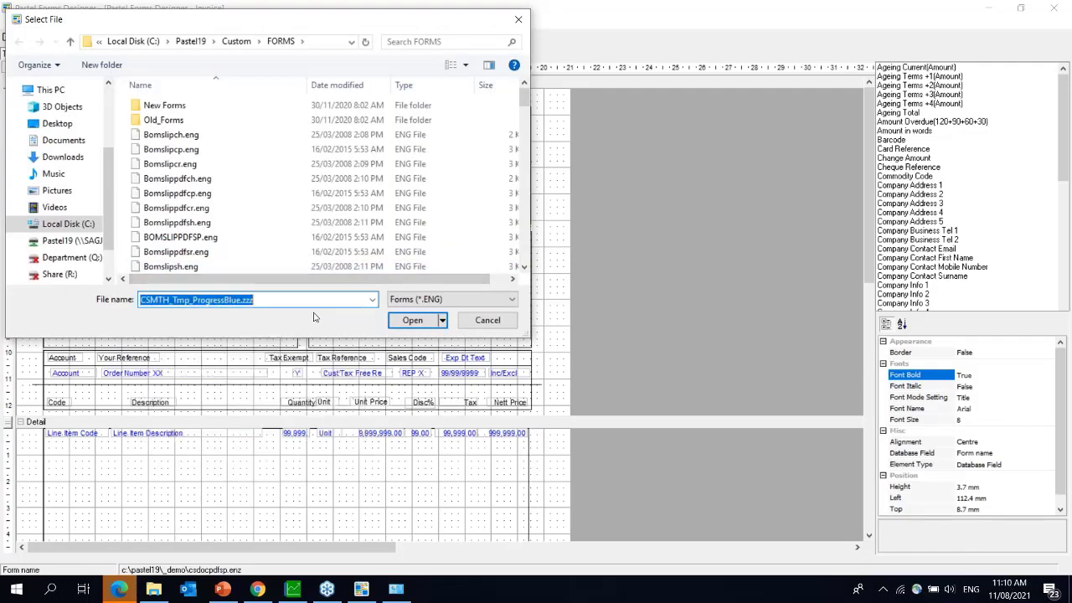
click(407, 329)
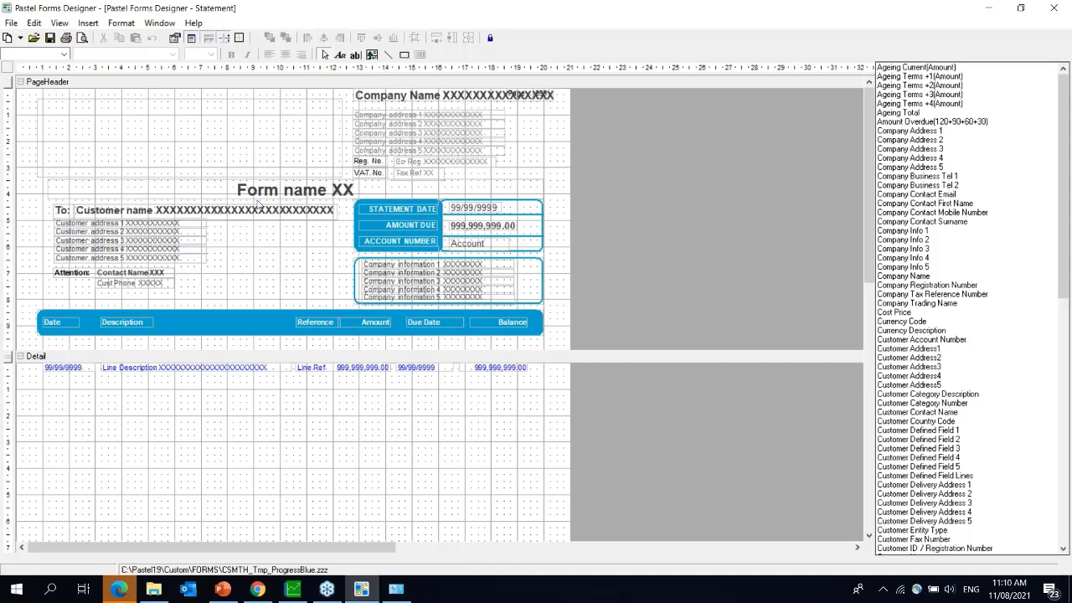
- Open the csmthsp.eng statement form from the Forms Folder instead
click(12, 25)
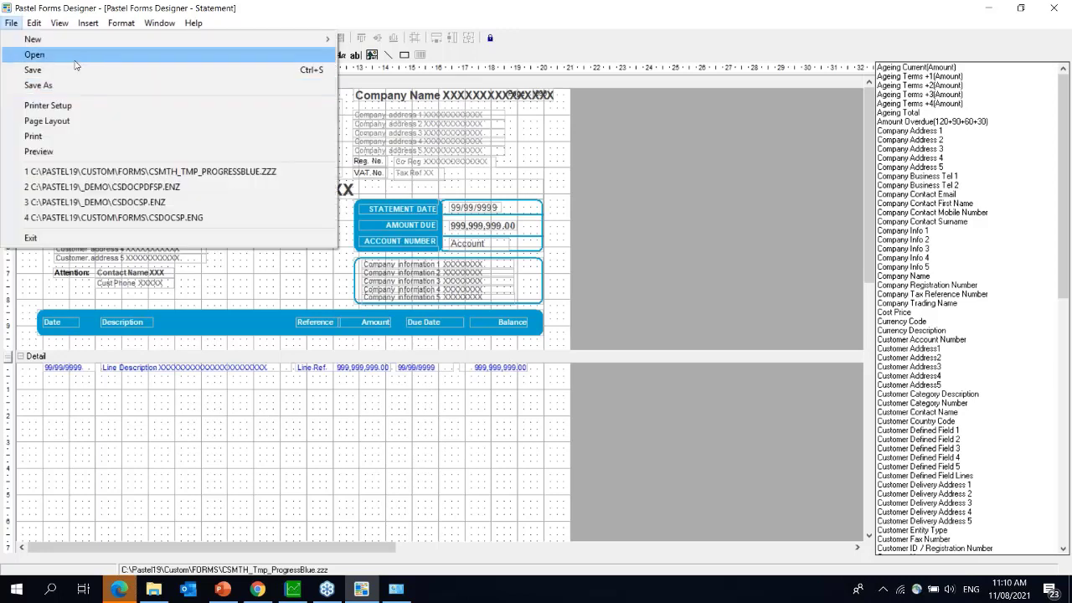
click(75, 61)
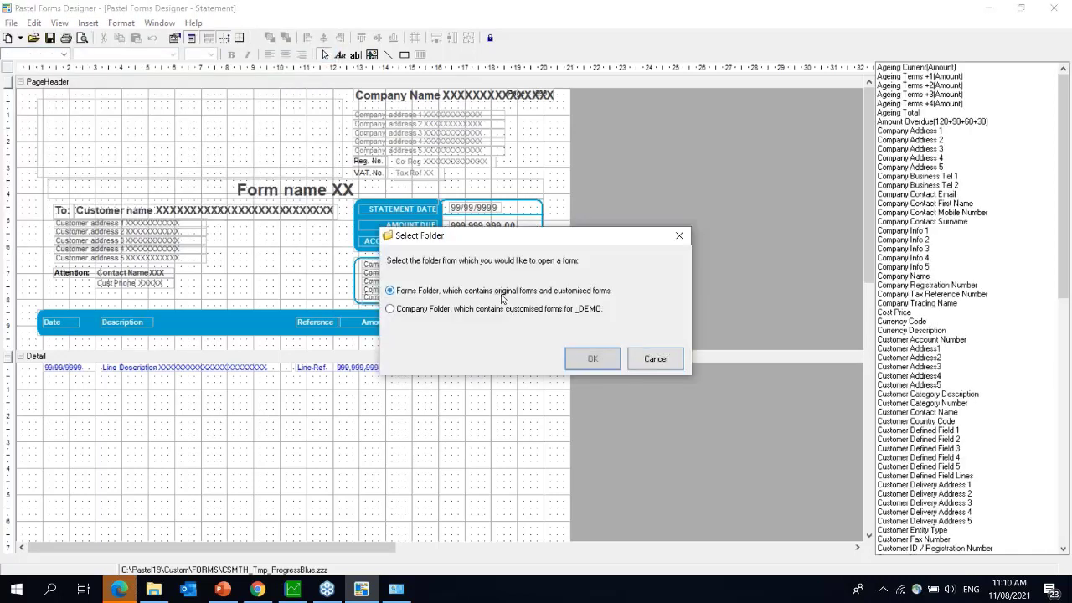
click(591, 359)
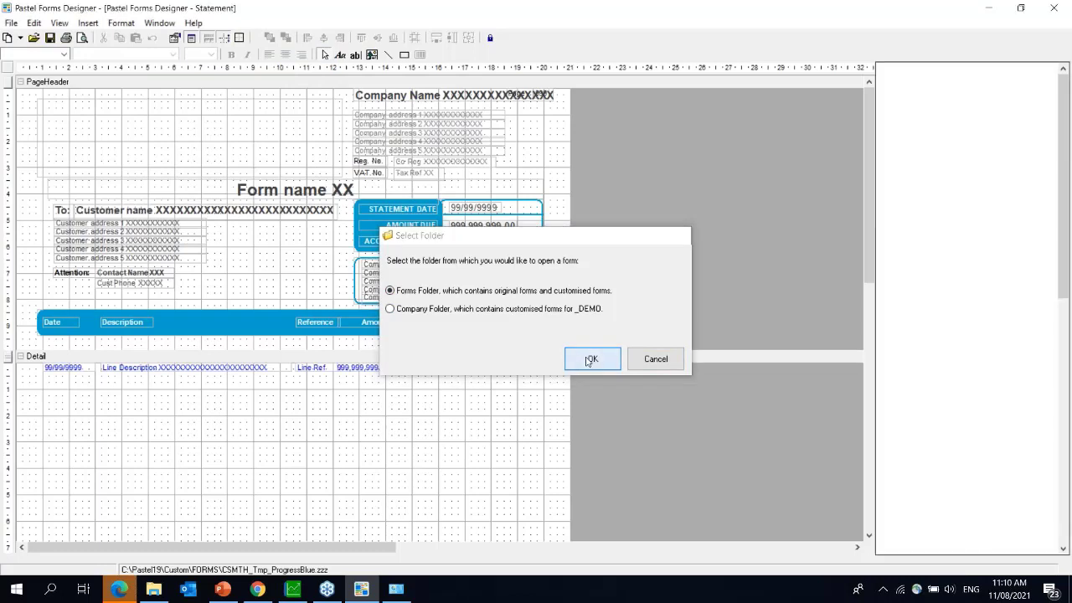
text(csmt)
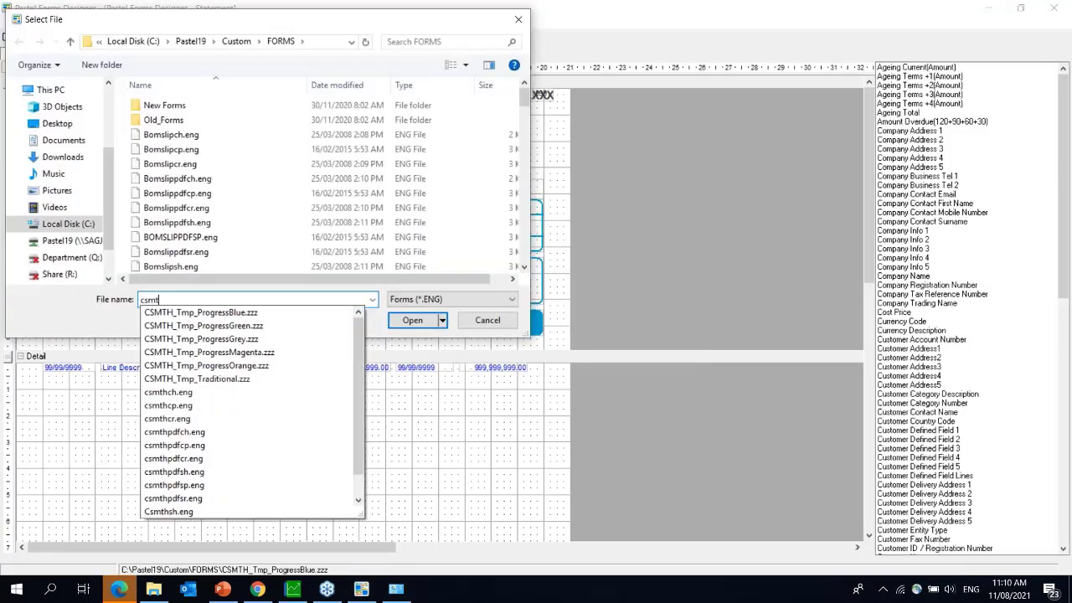
text(hsp)
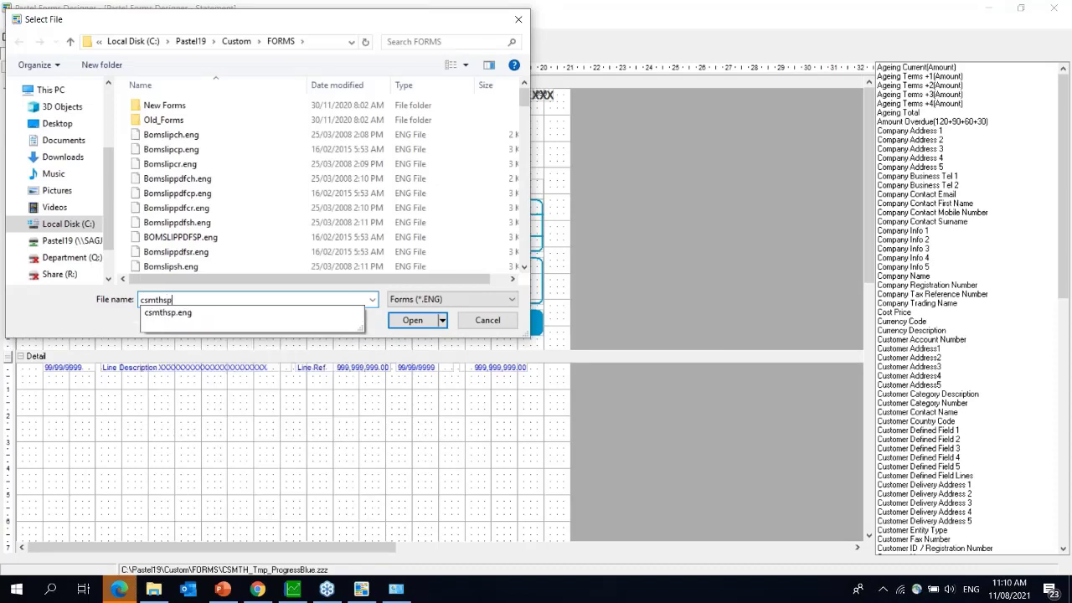
text(.eng)
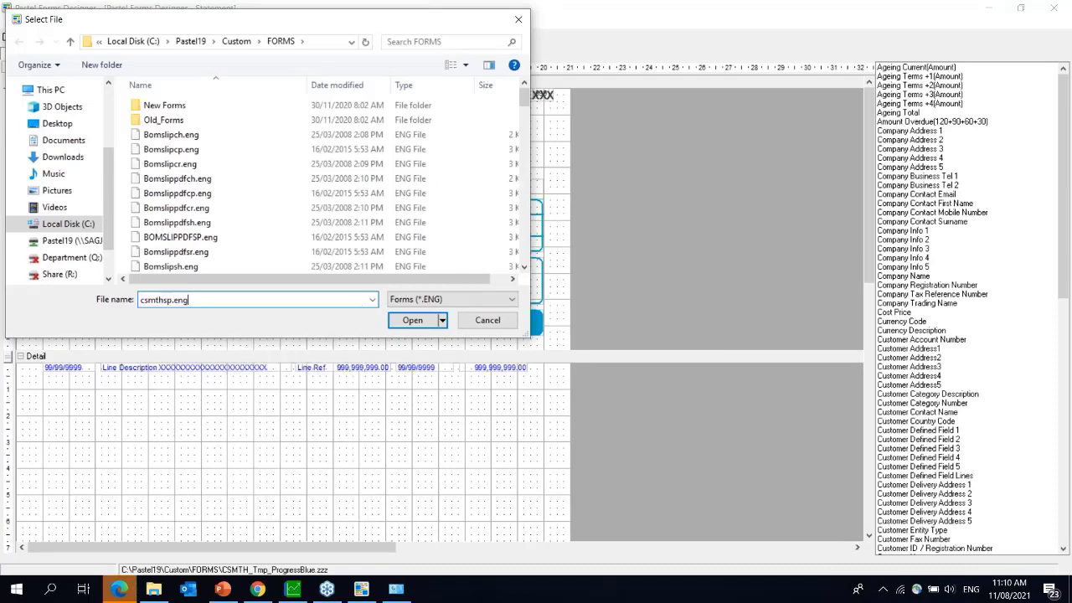
key(Return)
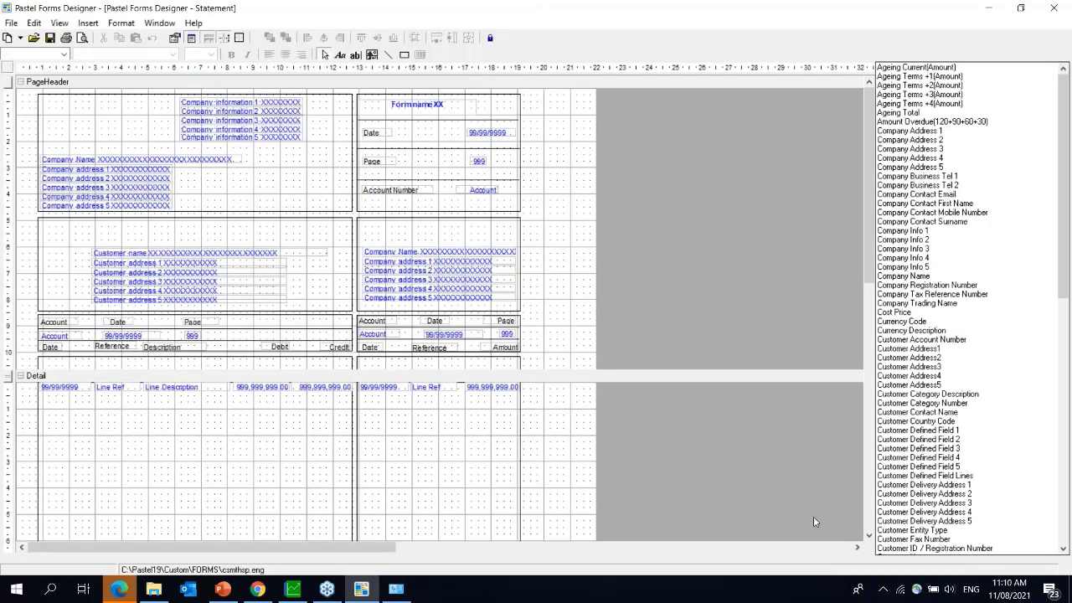
- Delete the right-hand Line Date, Line Ref and amount fields from the Detail band
click(421, 360)
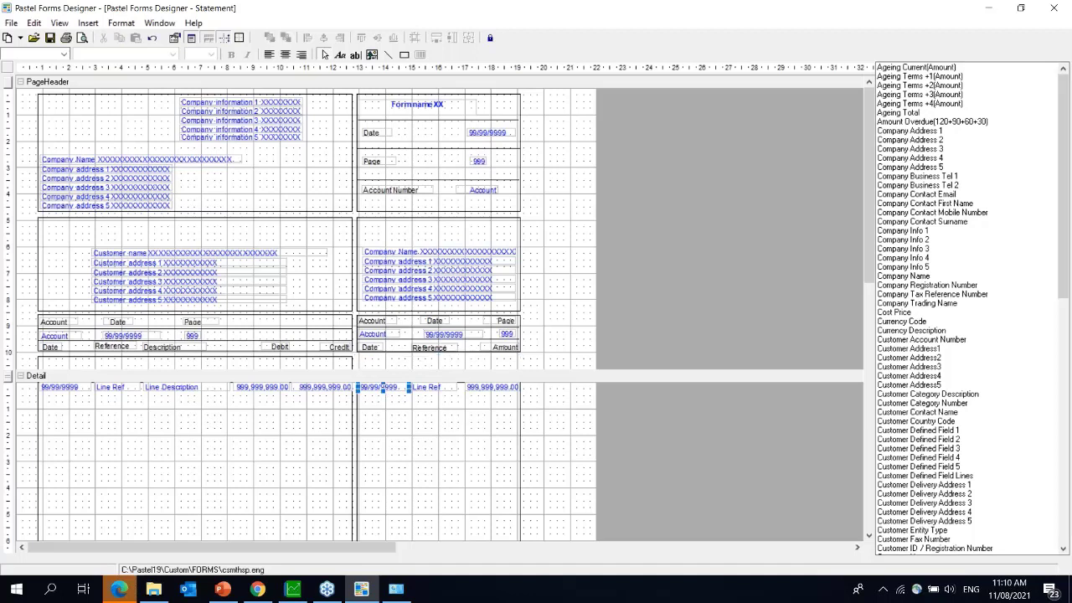
click(383, 389)
key(Delete)
click(423, 390)
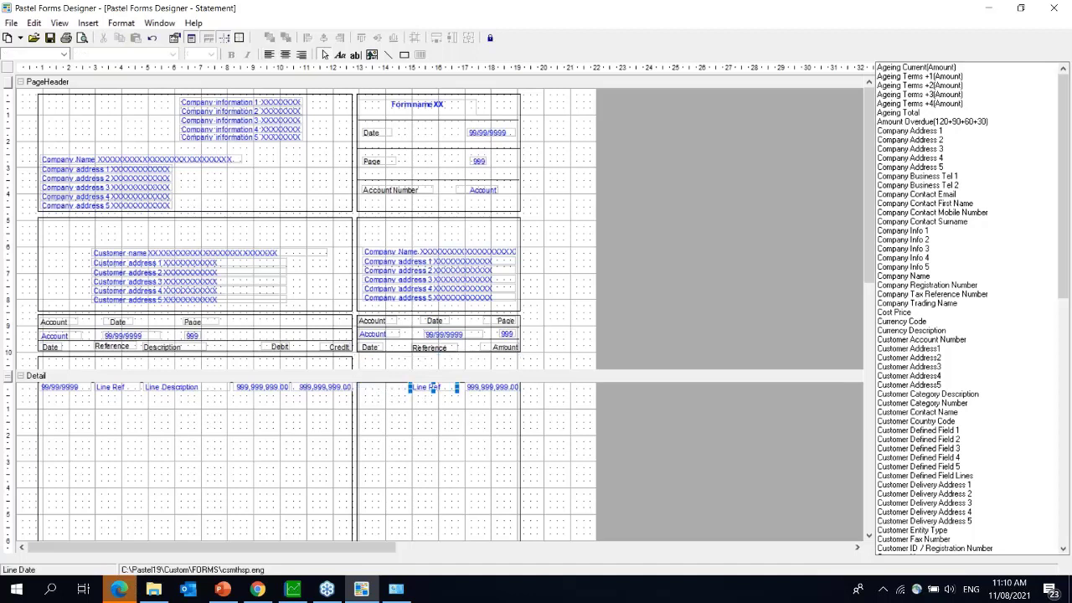
key(Delete)
click(493, 388)
key(Delete)
- Remove the right header's Account and Date labels and value fields, moving the Page label down
click(386, 321)
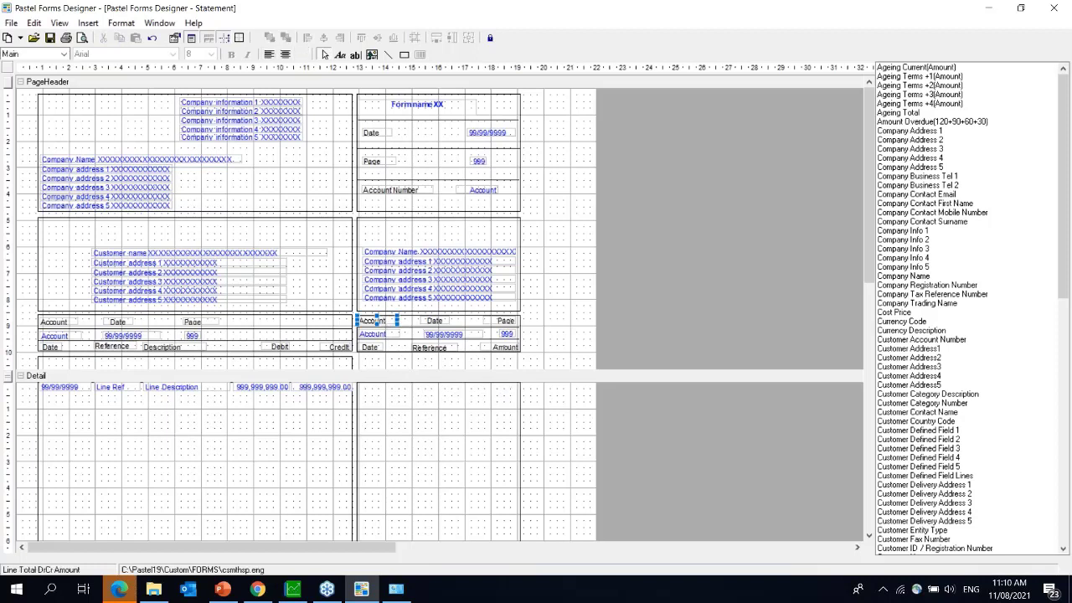
key(Delete)
click(429, 322)
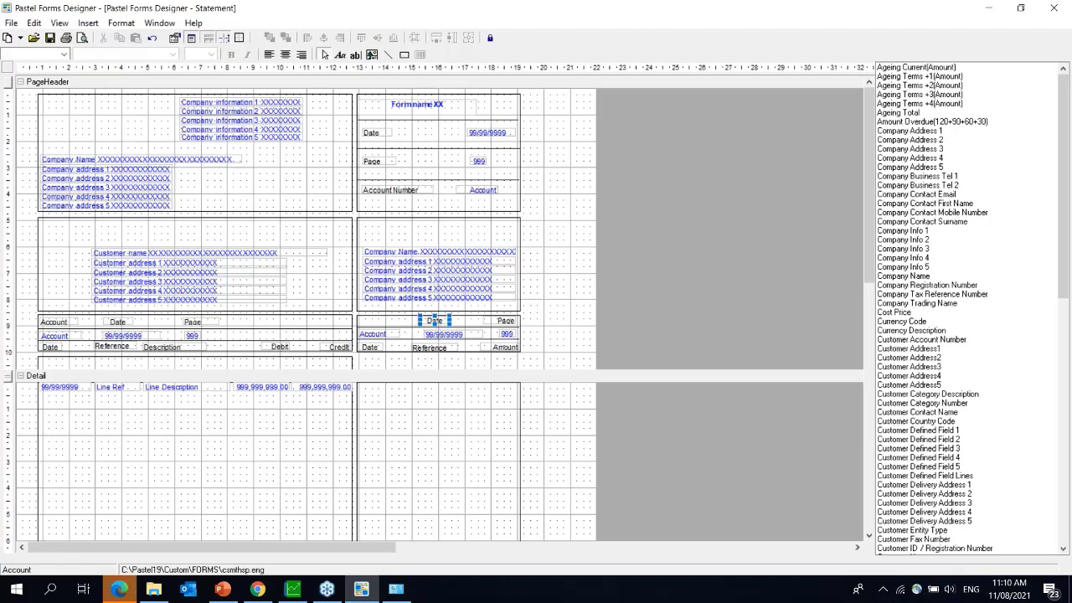
key(Delete)
drag(513, 323, 392, 335)
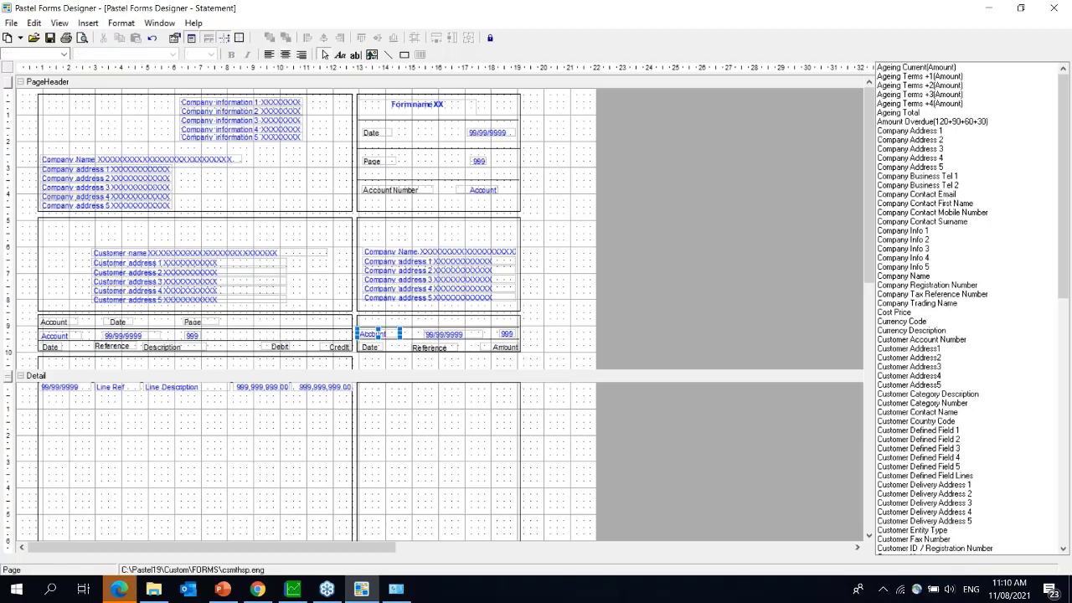
click(377, 335)
key(Delete)
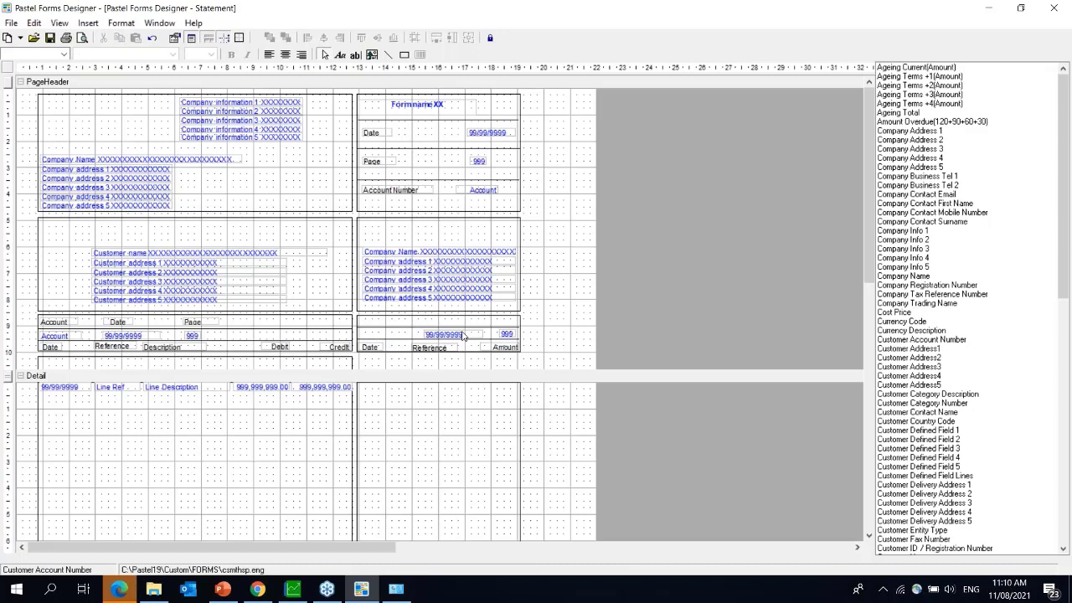
click(464, 336)
key(Delete)
click(508, 333)
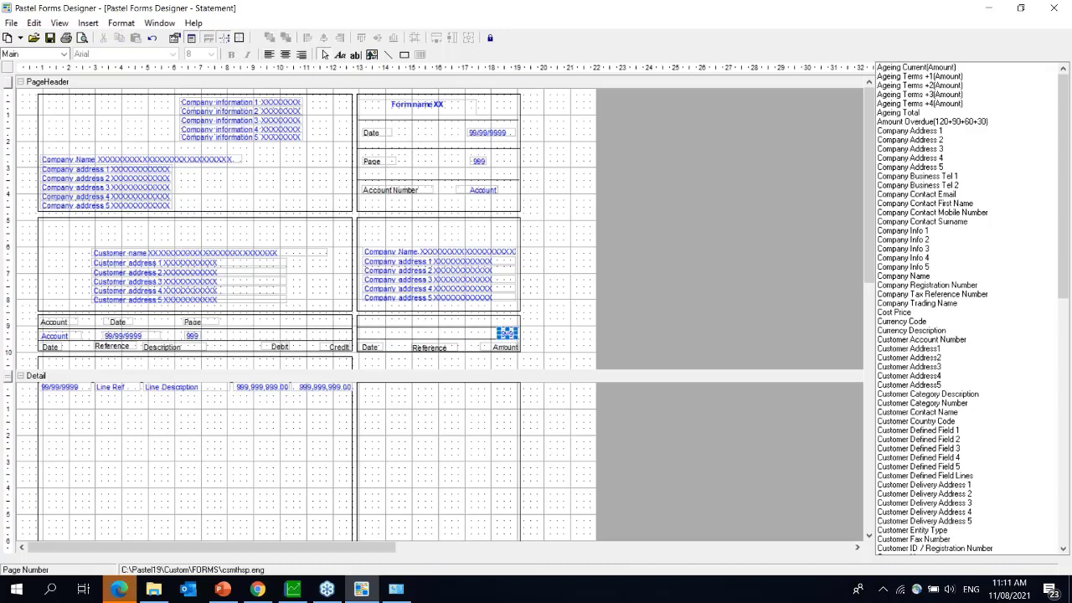
key(Delete)
- Delete the right-hand Date, Reference and Amount column headings
click(373, 351)
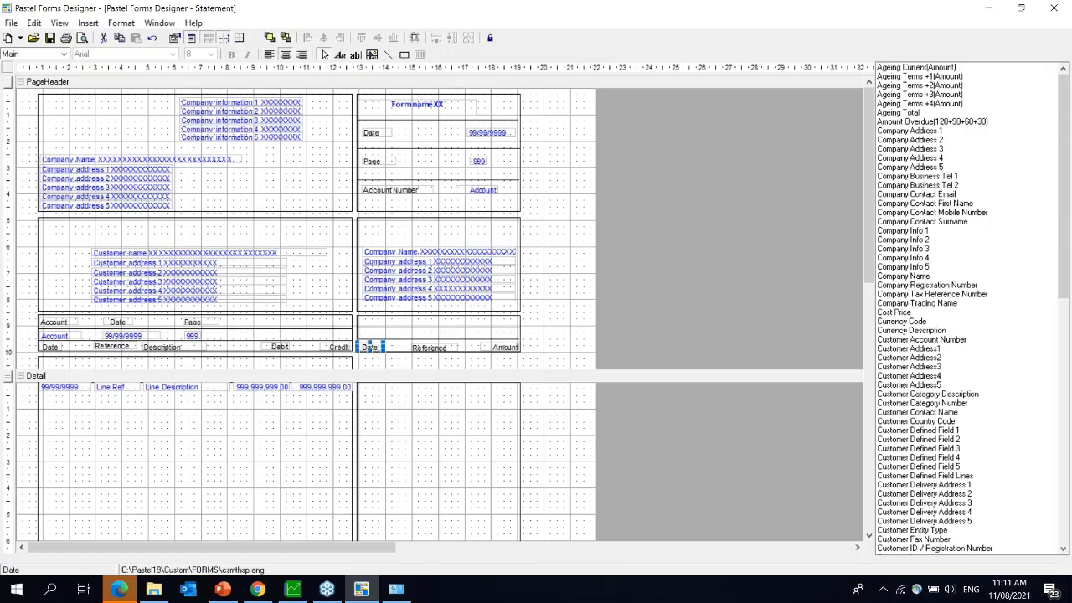
key(Delete)
click(430, 350)
key(Delete)
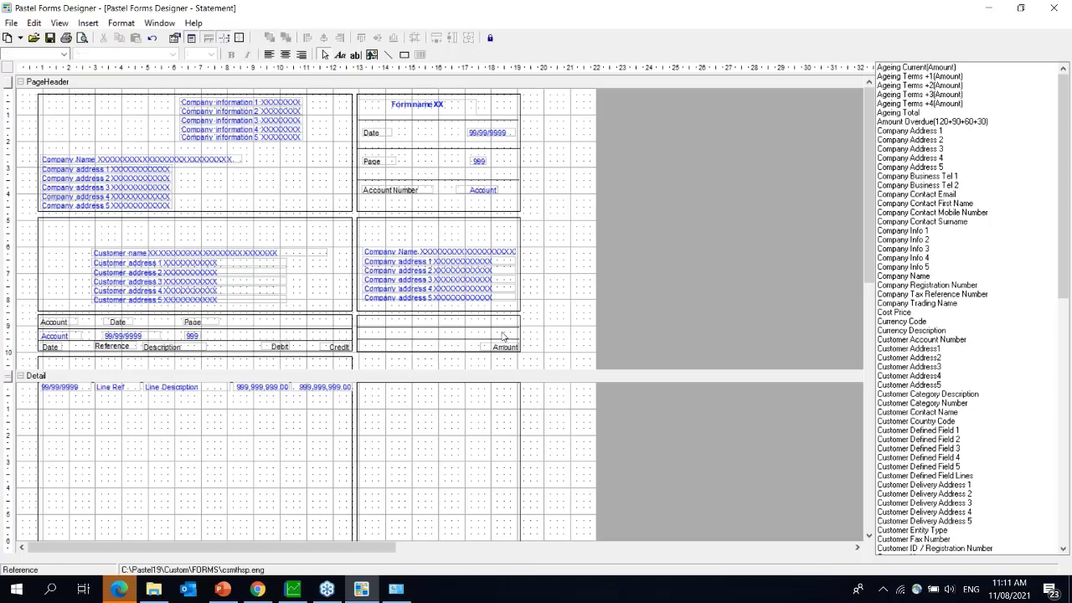
click(500, 347)
key(Delete)
- Delete the empty right-hand frame box and horizontal line in the header
click(476, 319)
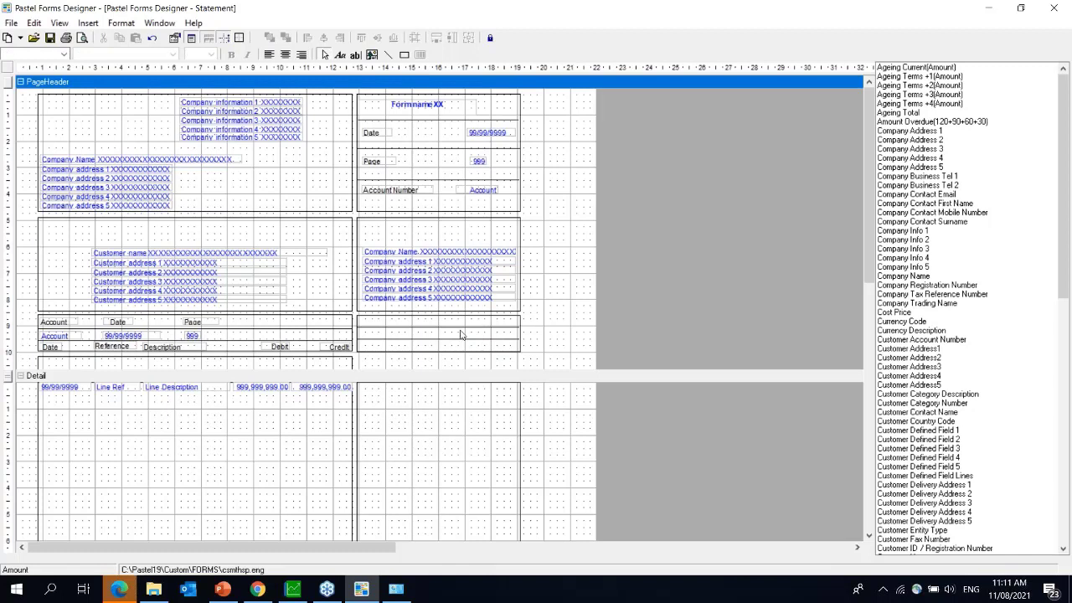
click(464, 335)
key(Delete)
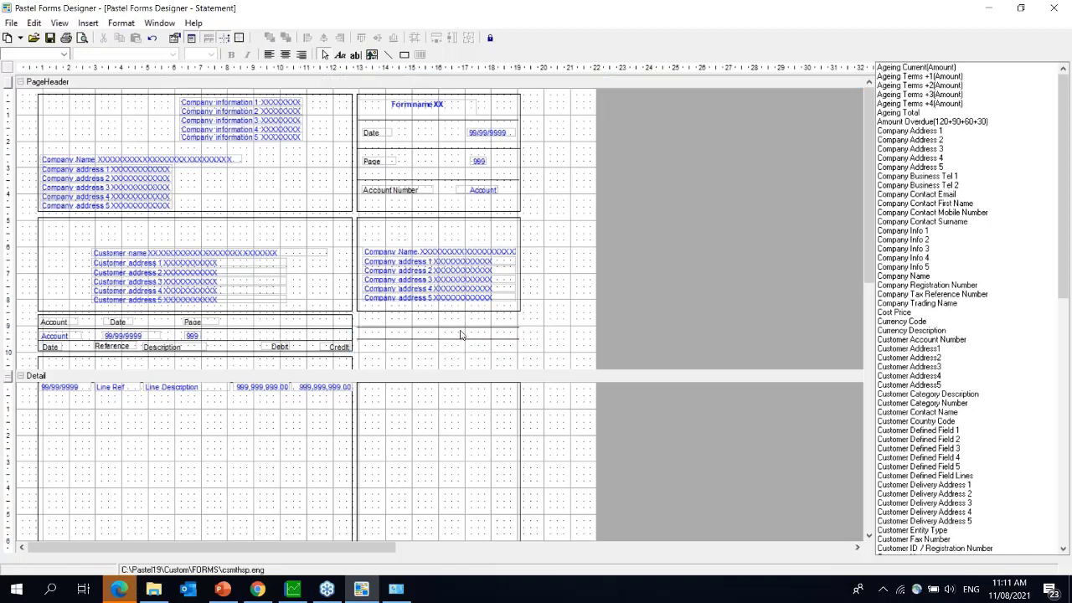
click(463, 327)
drag(464, 327, 462, 338)
key(Delete)
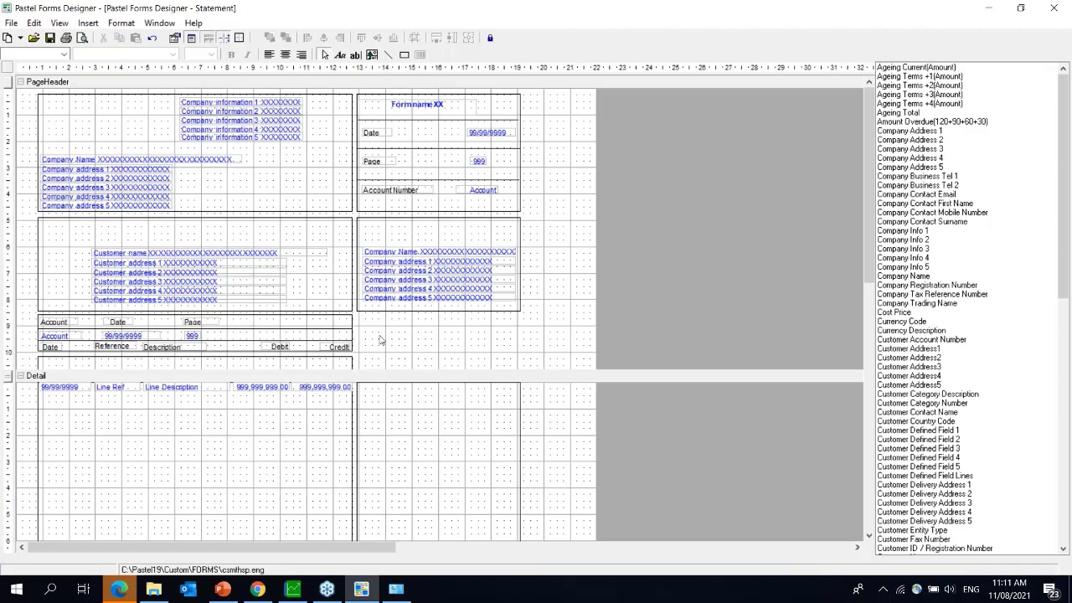
- Widen the left column-heading frame box across to the right
click(354, 331)
drag(355, 333, 520, 339)
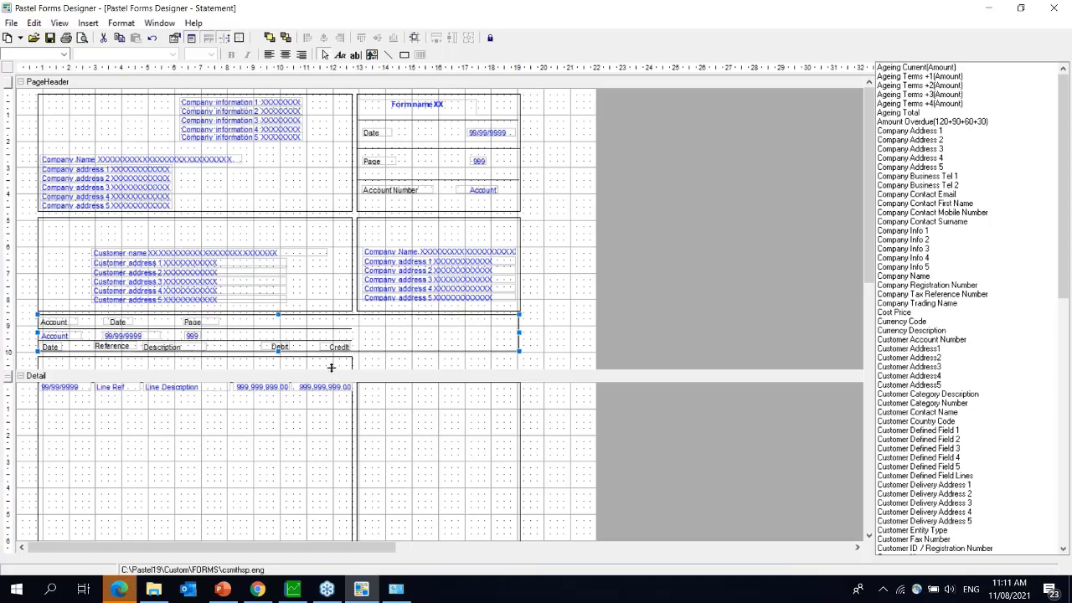
click(330, 367)
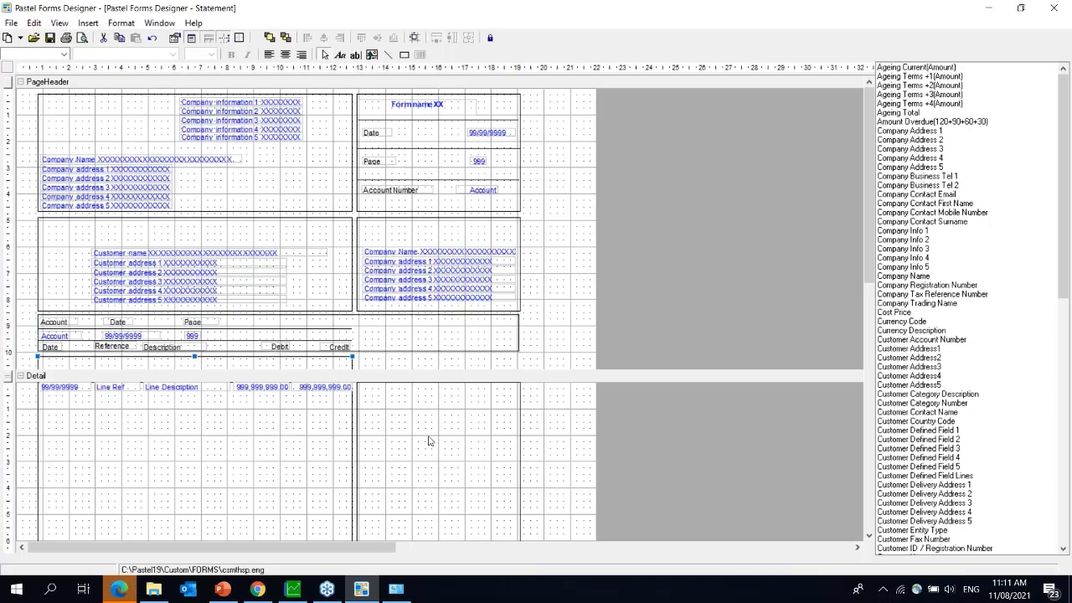
- Delete the right-hand Detail frame
click(521, 420)
click(521, 421)
key(Delete)
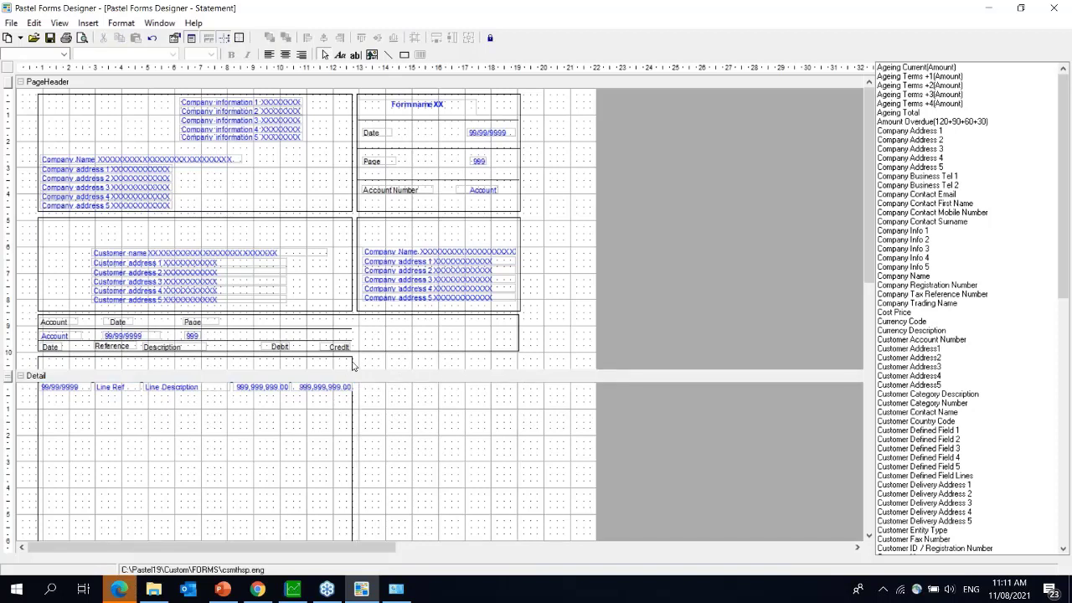
click(353, 360)
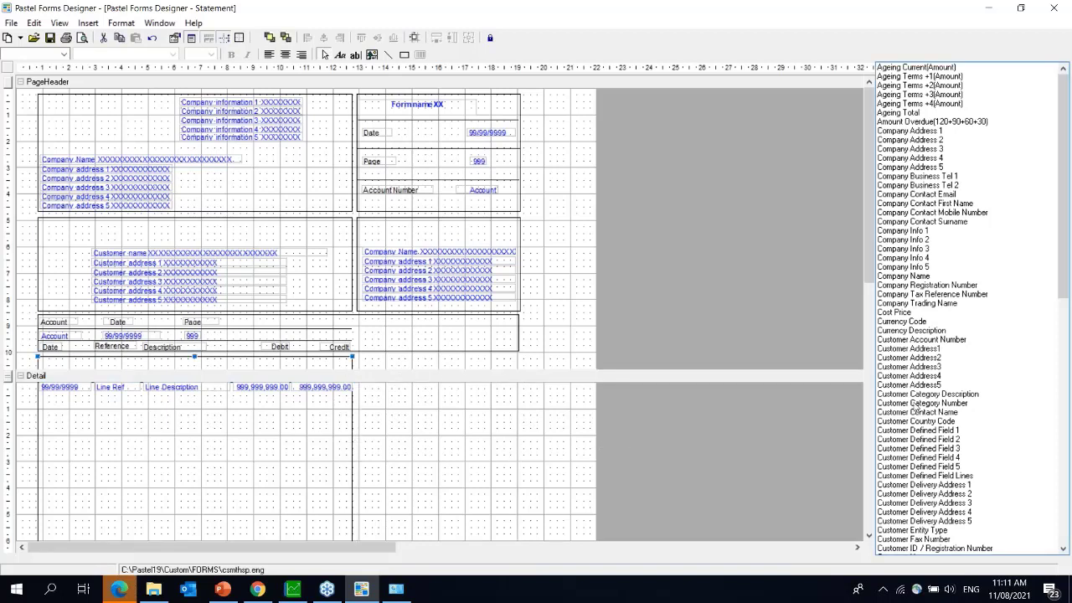
click(869, 538)
click(870, 538)
click(870, 538)
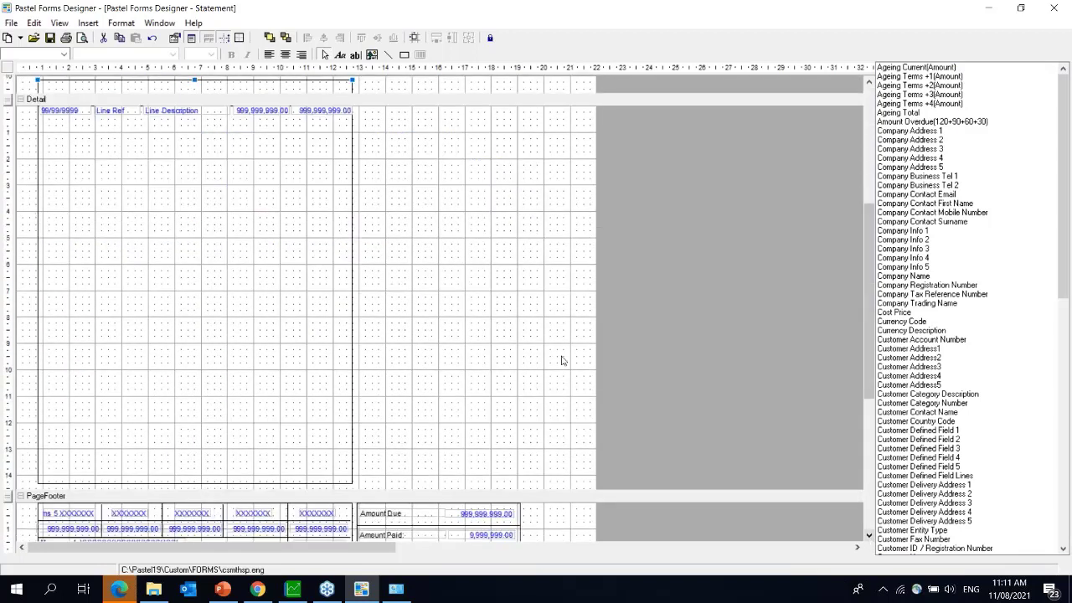
- Widen the Detail rectangle so its right edge aligns with the heading box
click(353, 307)
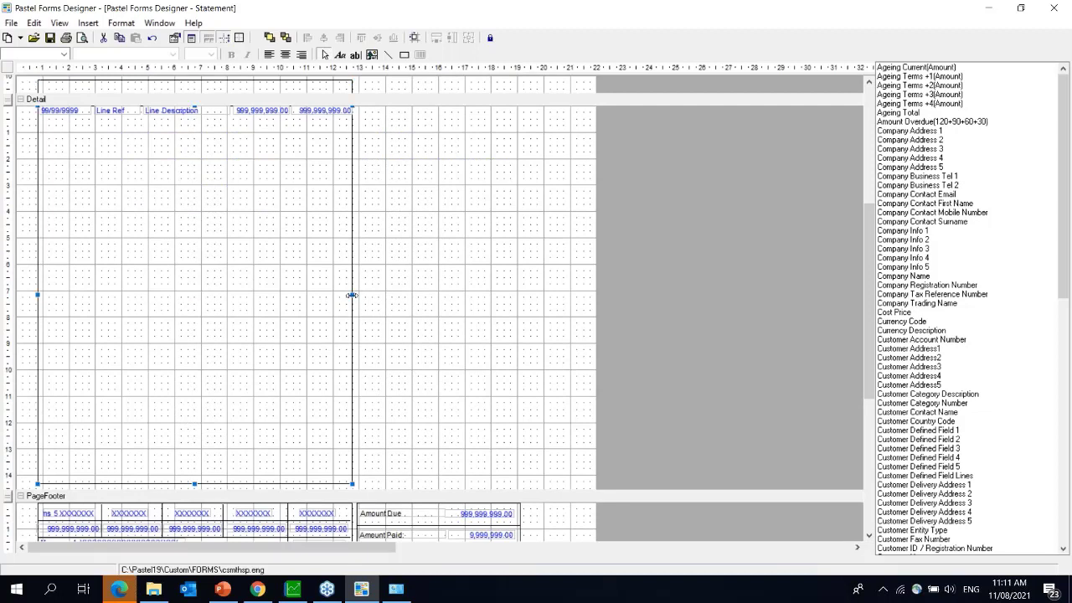
drag(351, 296, 546, 289)
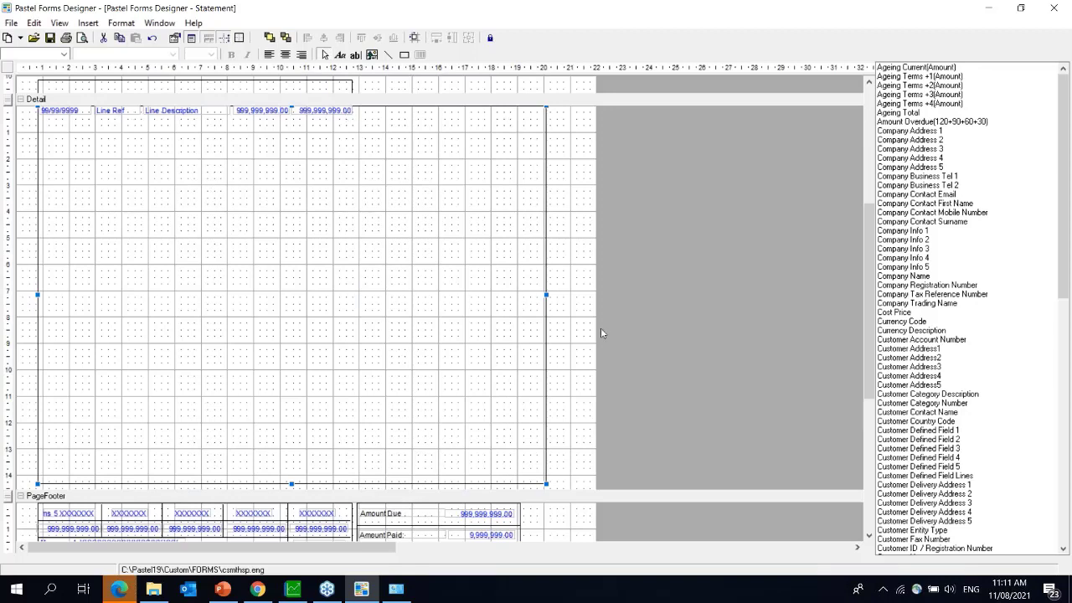
drag(869, 357, 868, 307)
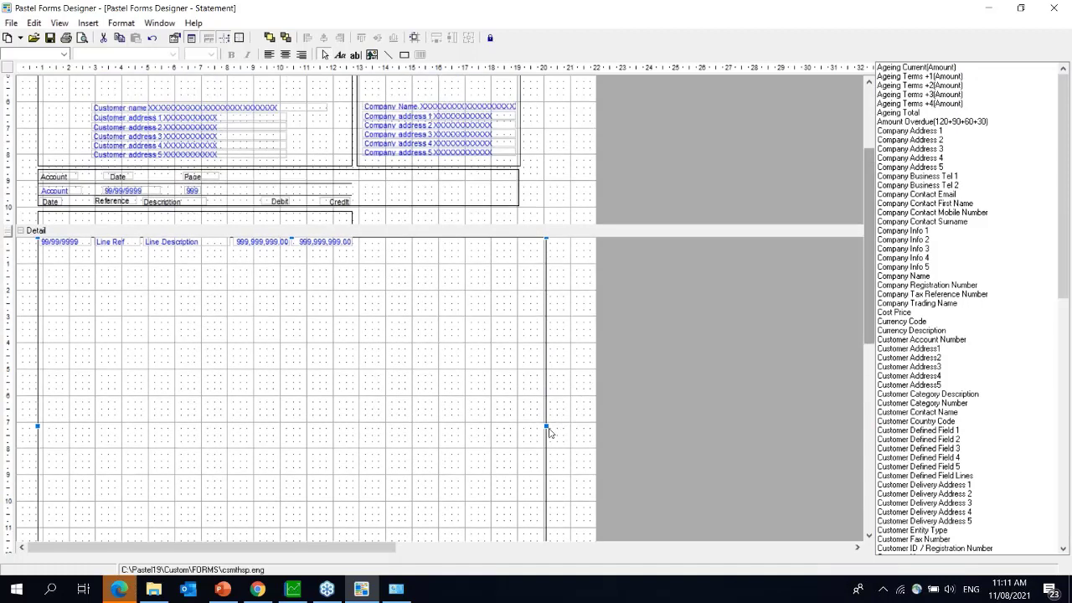
drag(545, 426, 517, 424)
- Lengthen the line above the Detail section to the right edge
click(351, 213)
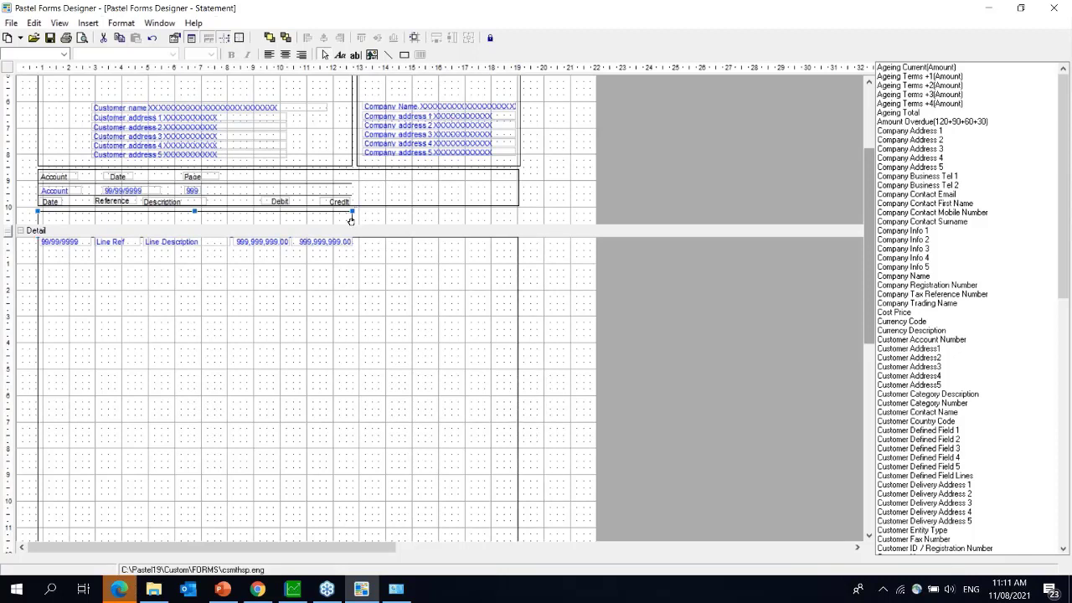
mouse_move(351, 219)
mouse_down()
mouse_move(424, 223)
mouse_move(349, 215)
mouse_up()
drag(351, 221, 353, 239)
drag(10, 234, 10, 239)
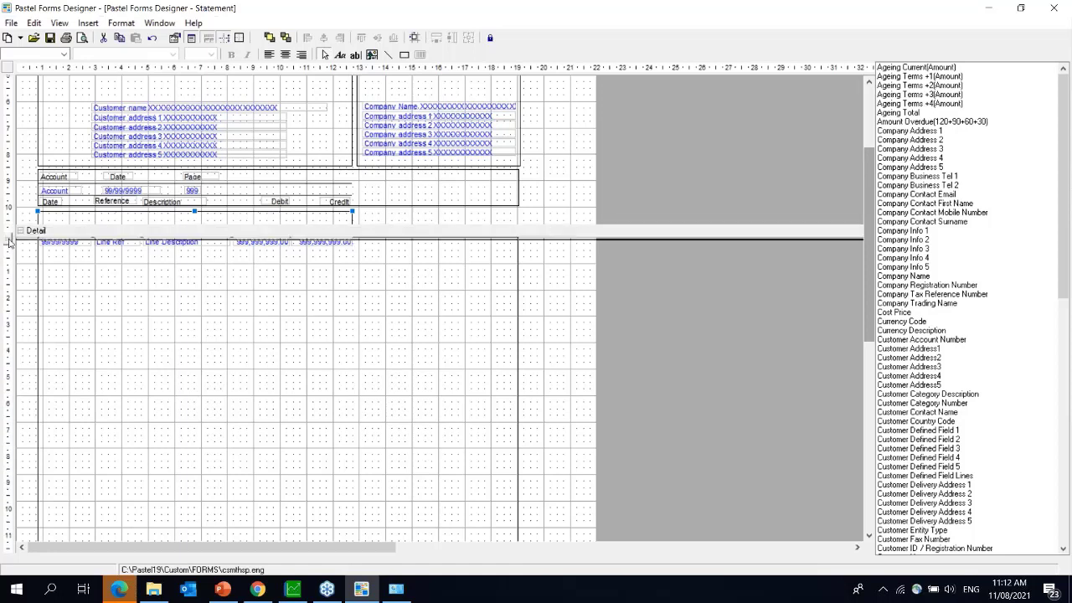
drag(352, 211, 517, 213)
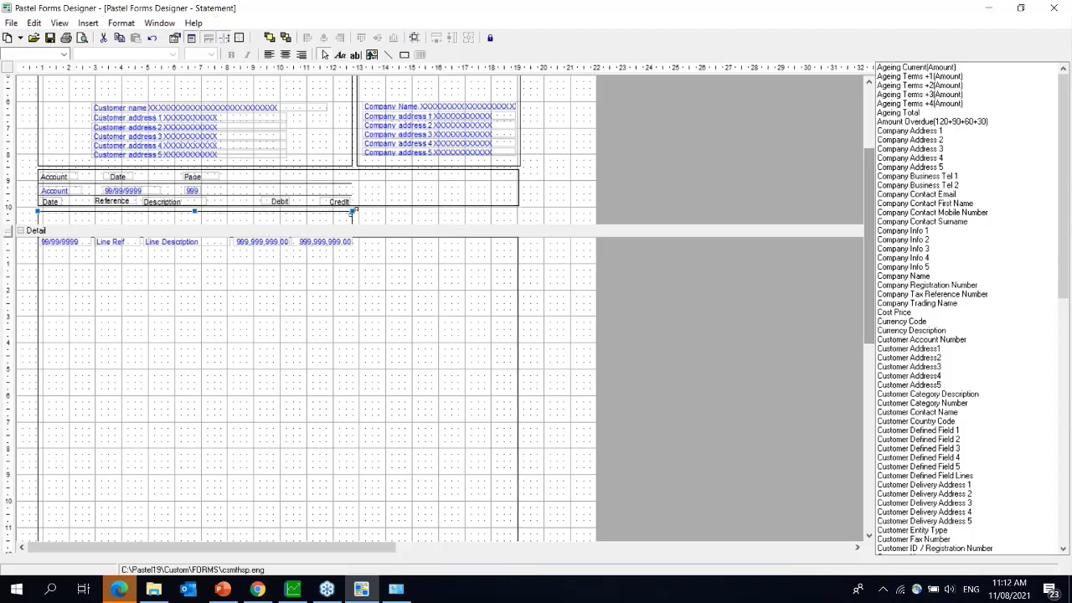
drag(354, 212, 519, 211)
- Delete the extra line and place the Ship / Deliver(Customer/Supplier) field in the Detail row
key(Delete)
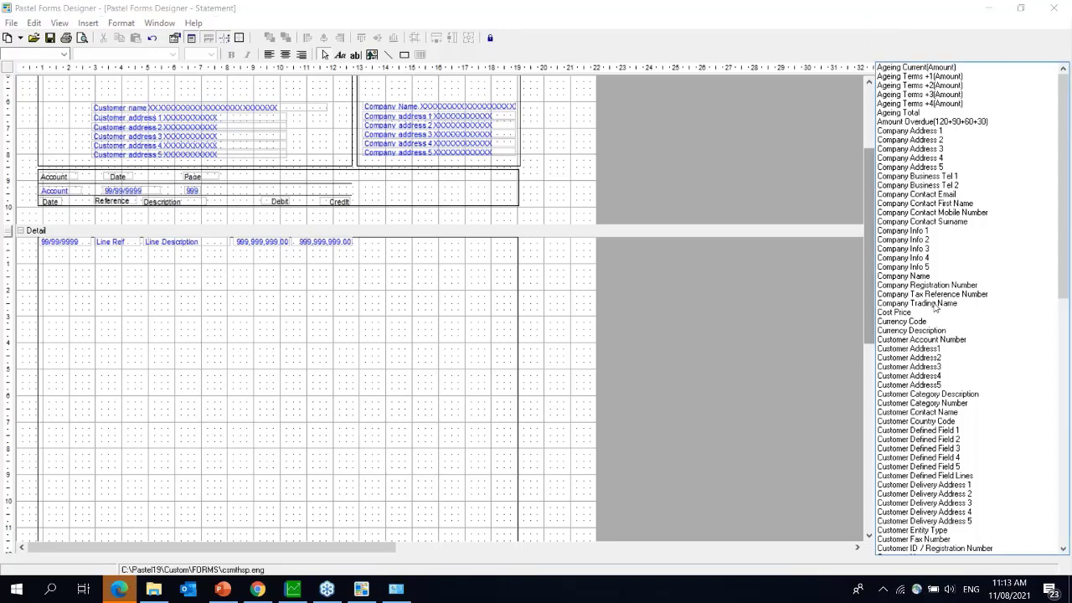
drag(1066, 230, 1070, 474)
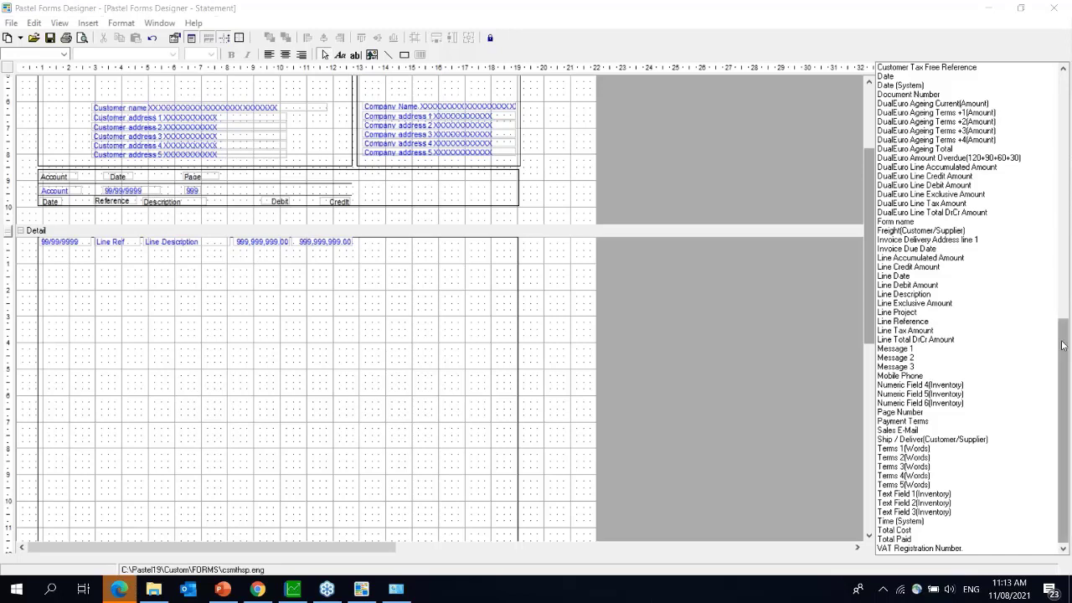
click(888, 439)
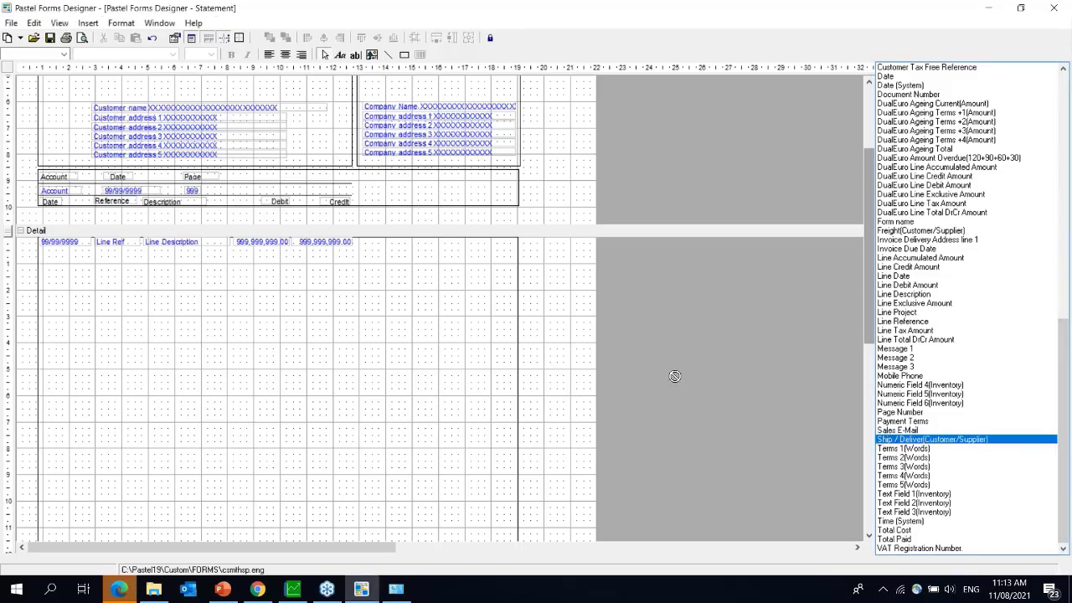
click(403, 245)
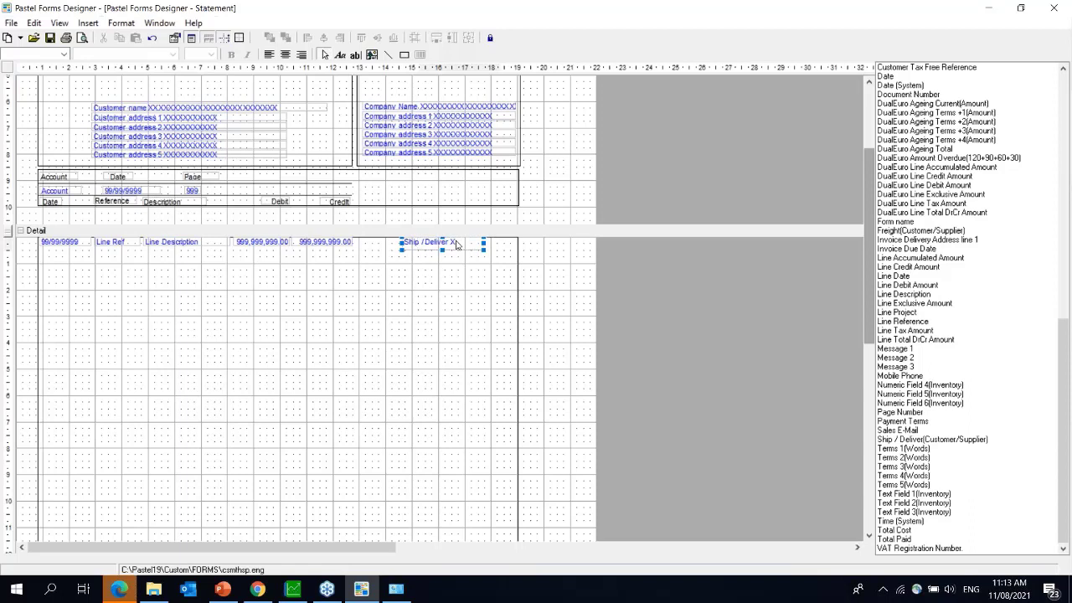
drag(457, 244, 472, 244)
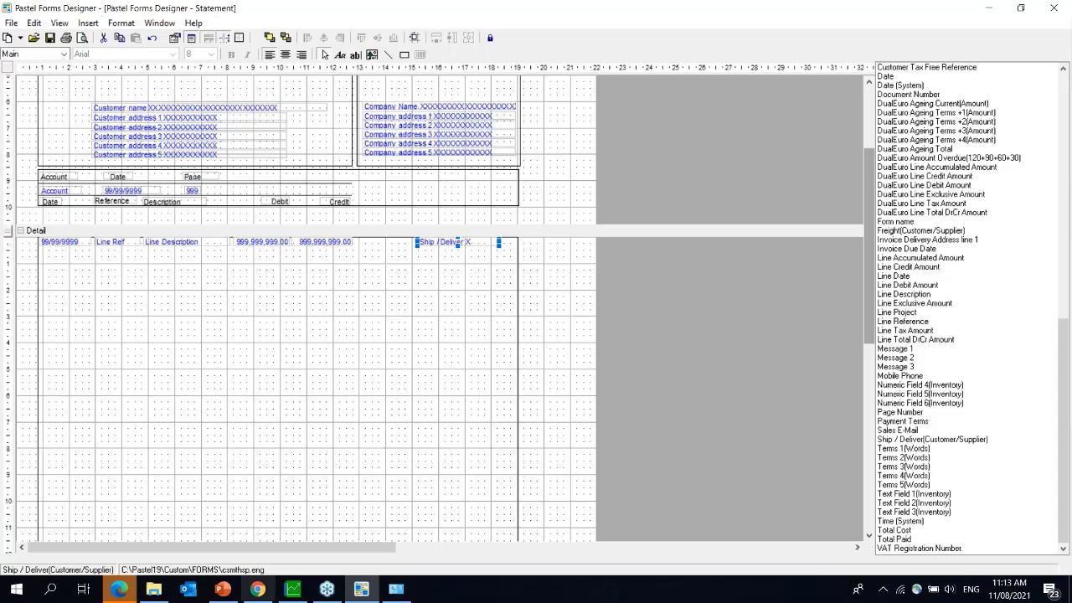
- Start a new Quotation in the Software Sales company
click(293, 596)
click(57, 49)
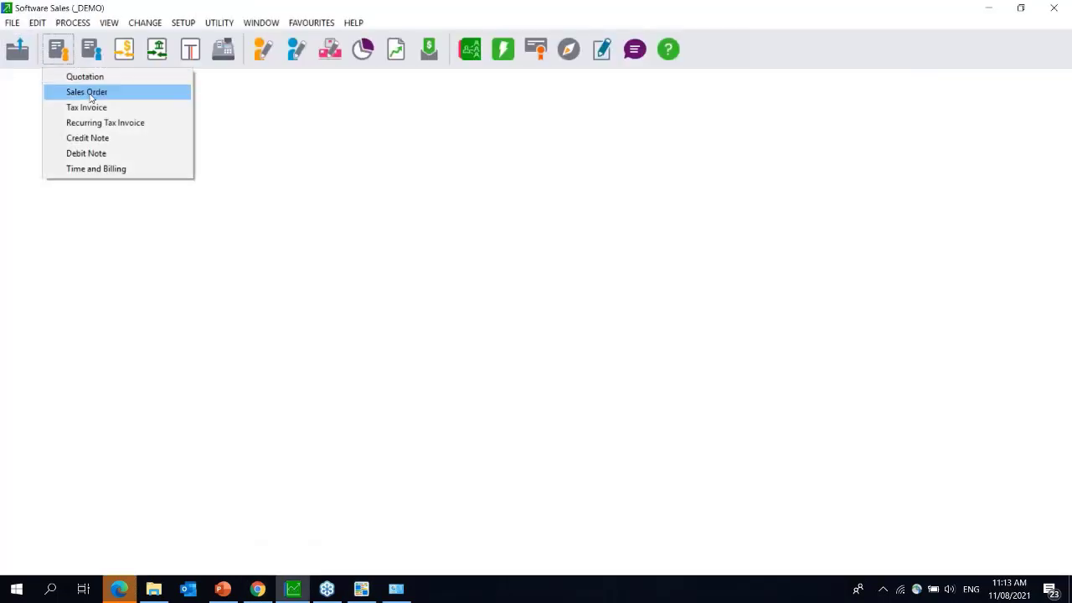
click(98, 78)
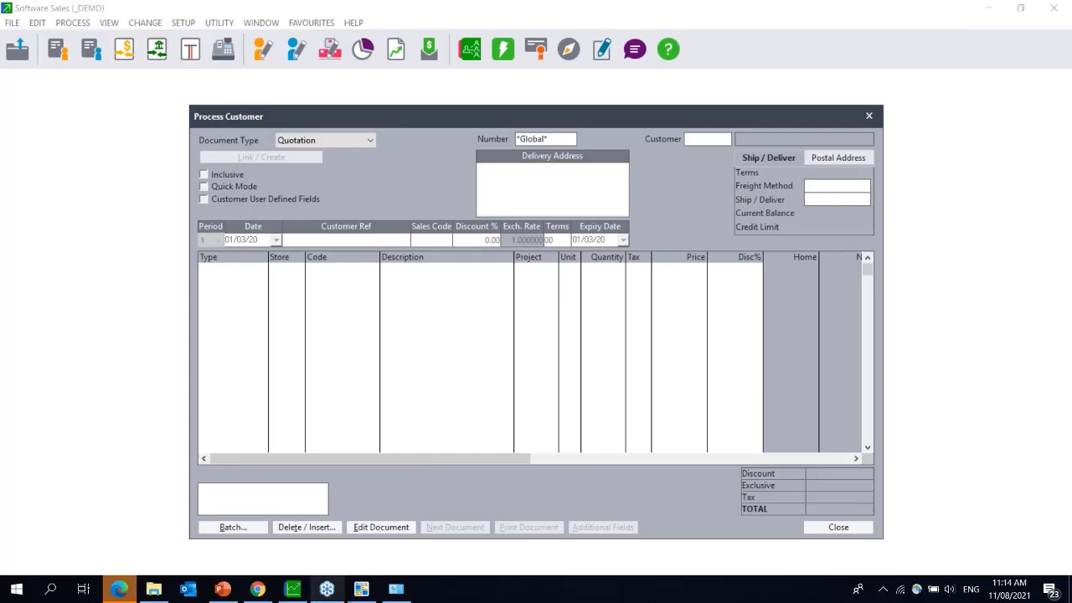
- Glance at Forms Designer and Devices and Printers, then return to Software Sales
click(361, 590)
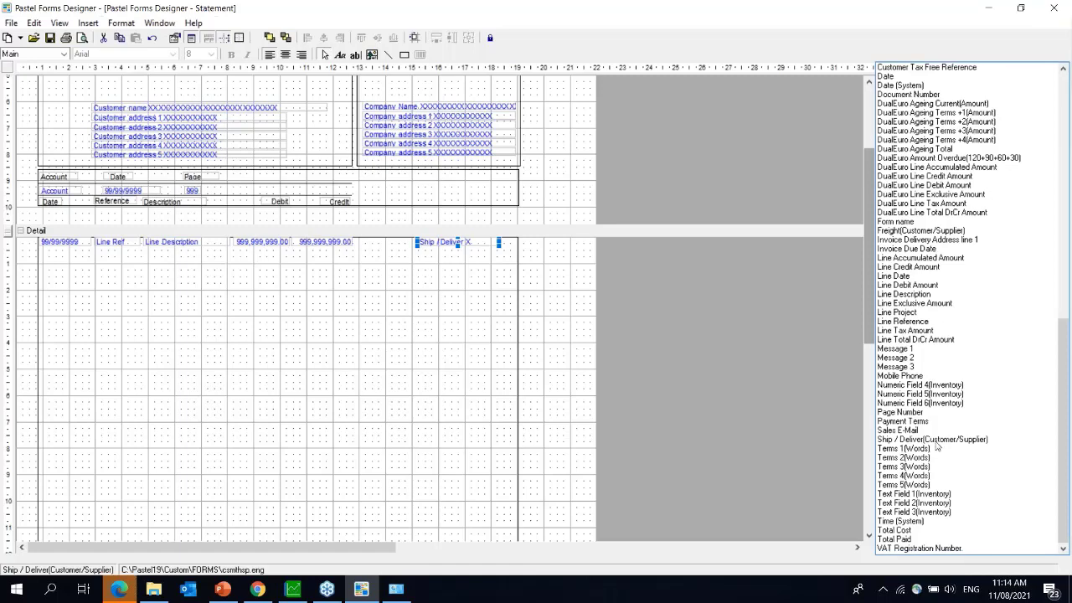
click(406, 595)
click(368, 594)
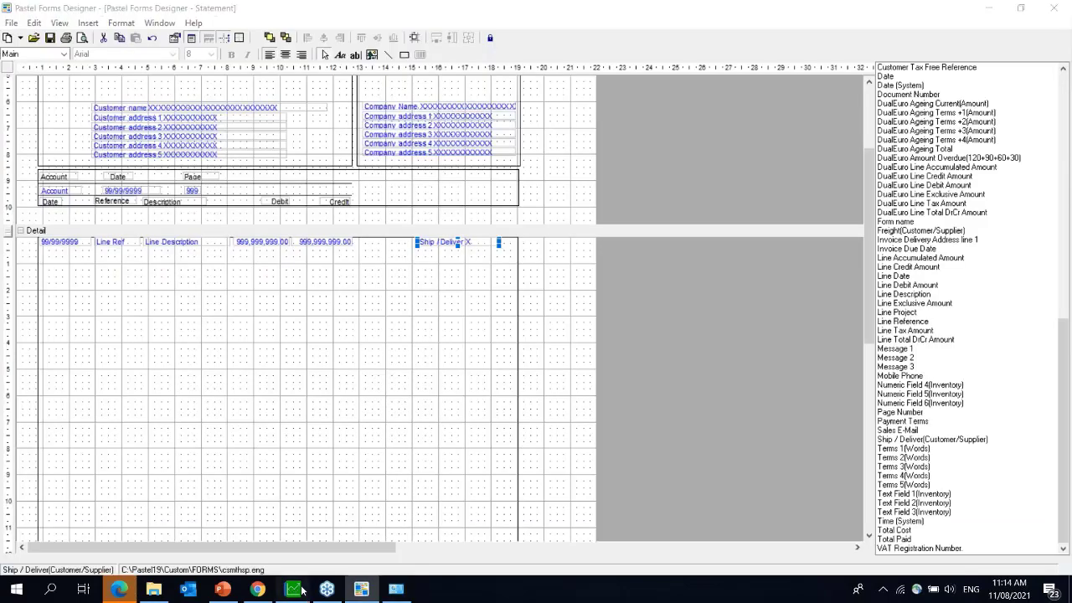
click(292, 589)
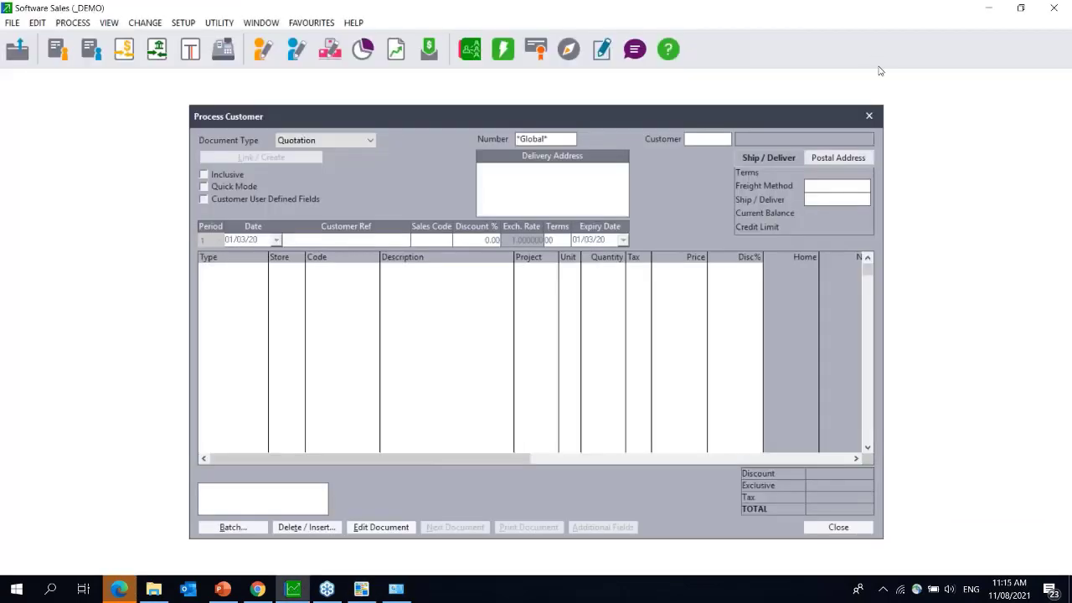
- Close the quotation, review a customer account's terms and Ship / Deliver setting, then close the editor
click(869, 116)
click(37, 23)
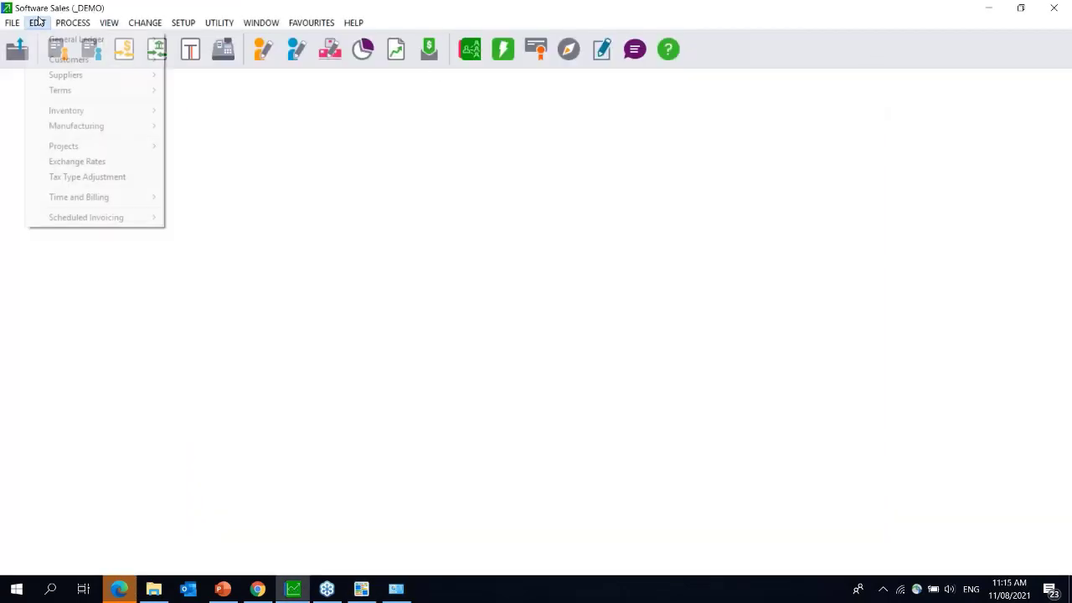
mouse_move(69, 60)
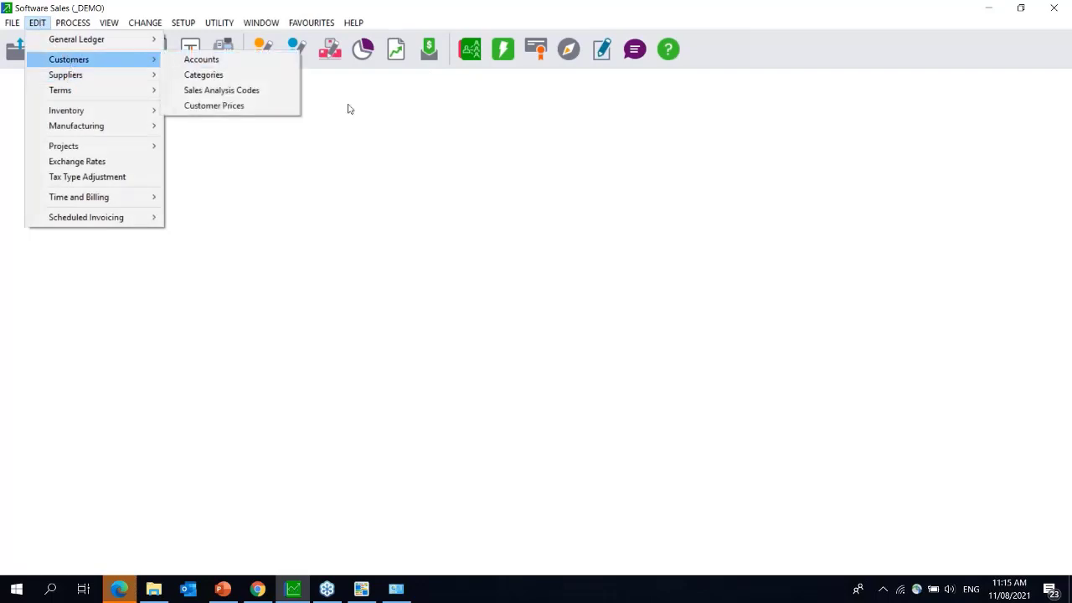
click(258, 62)
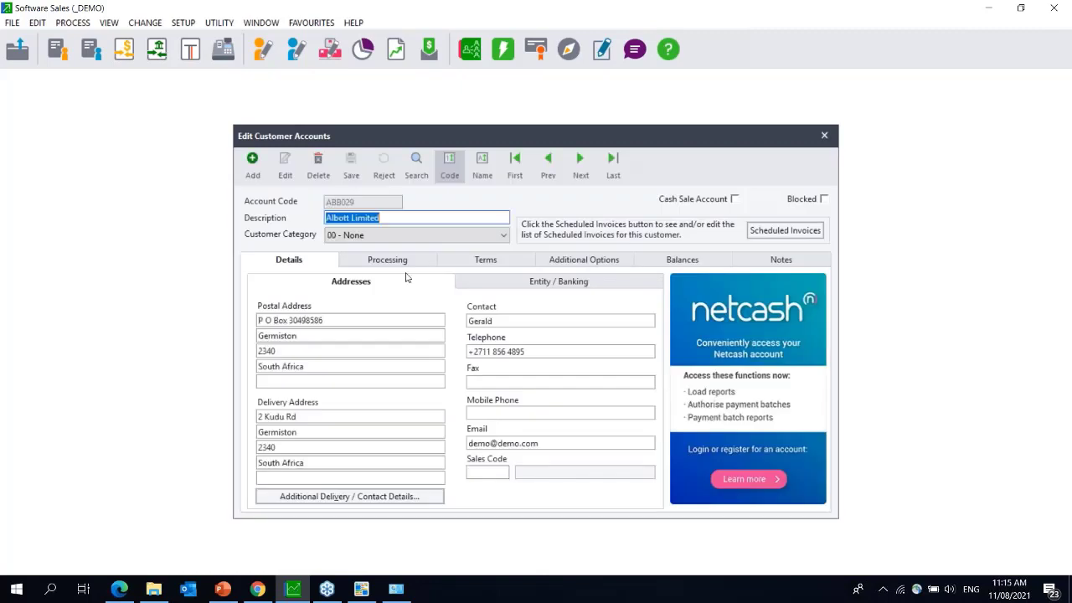
click(487, 263)
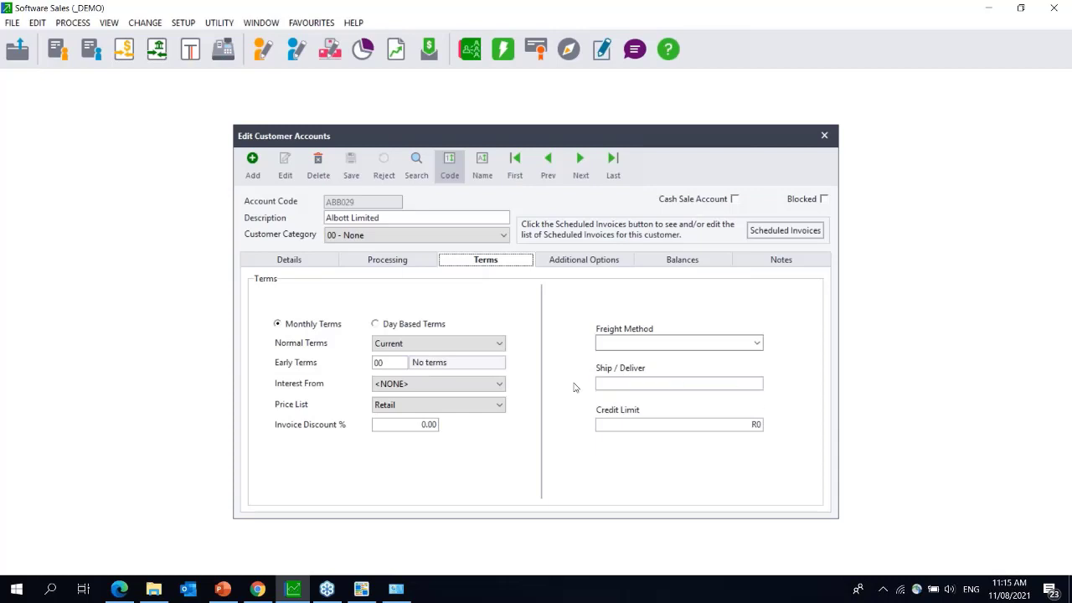
click(669, 385)
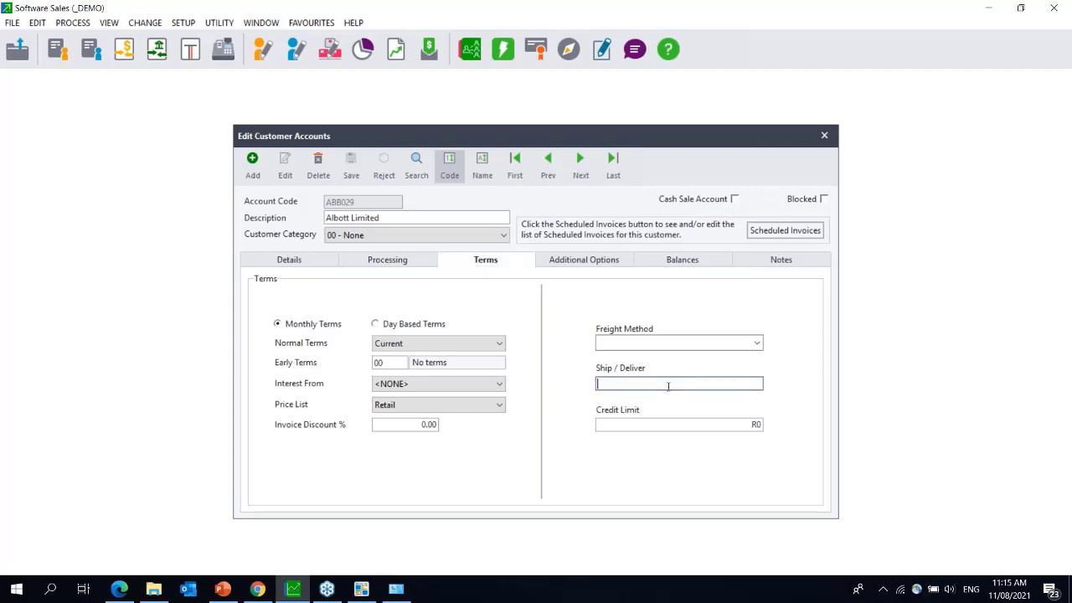
click(827, 135)
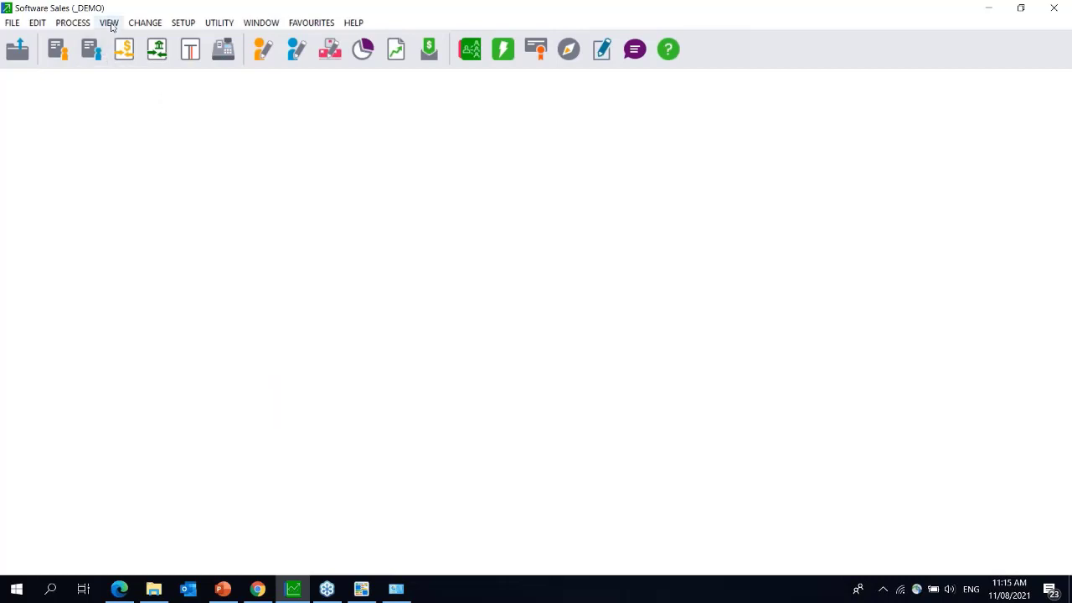
- Start a new purchase order for supplier COM001, then clear the supplier code
click(92, 52)
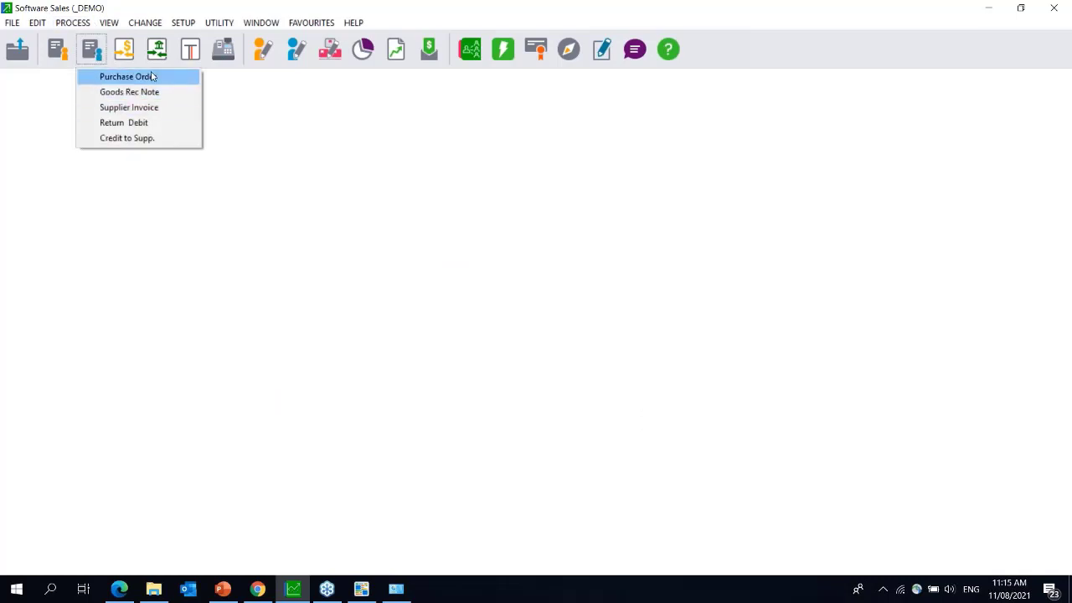
click(130, 76)
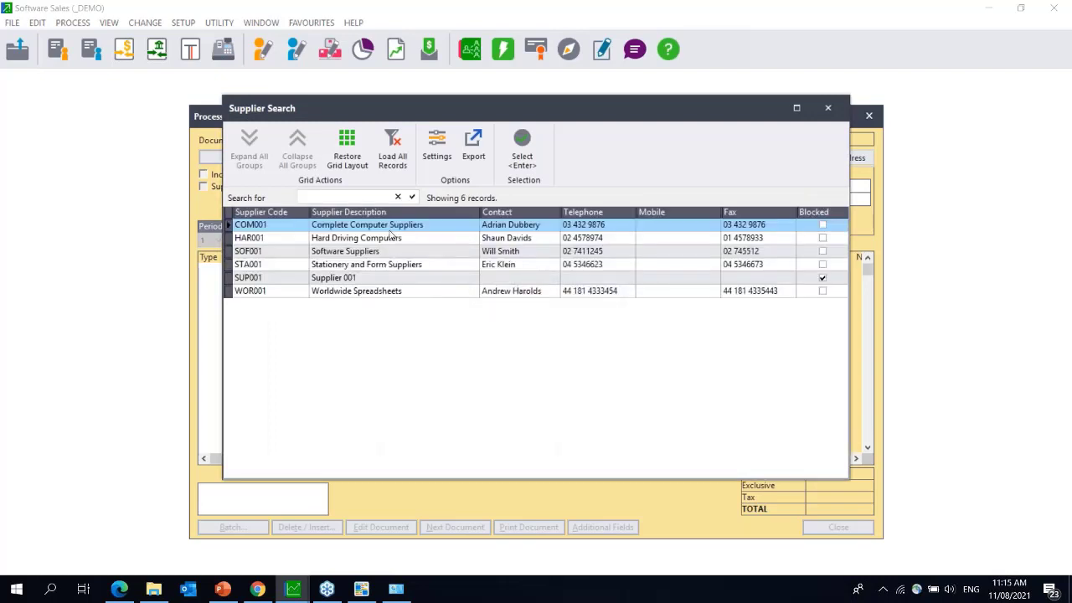
double_click(389, 228)
key(BackSpace)
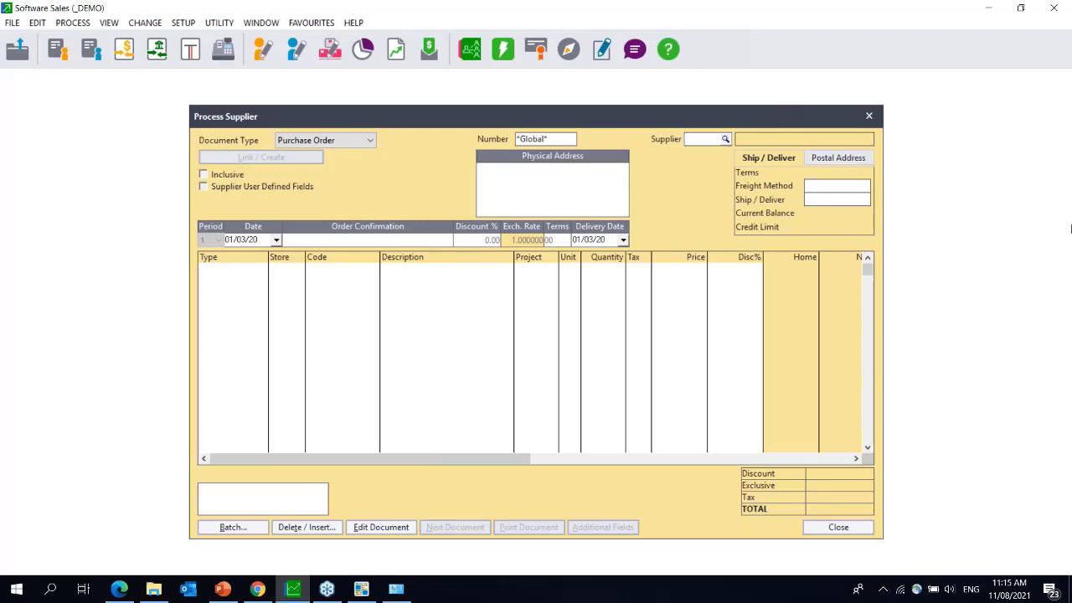
click(1062, 214)
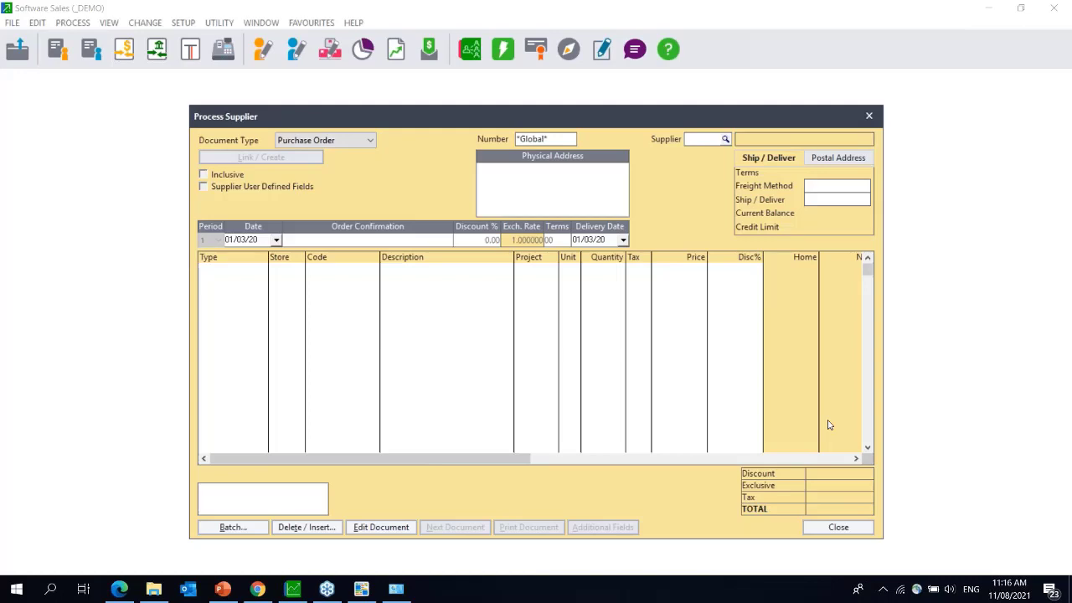
- Browse the supplier list, close the purchase order, and open Printer / Fonts Setup
click(361, 590)
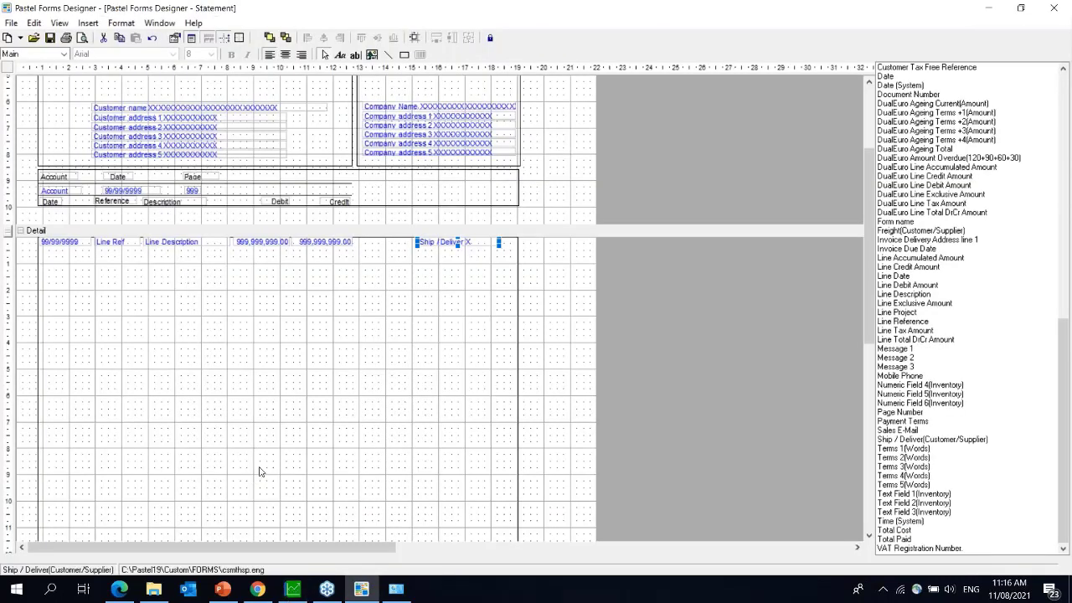
click(293, 590)
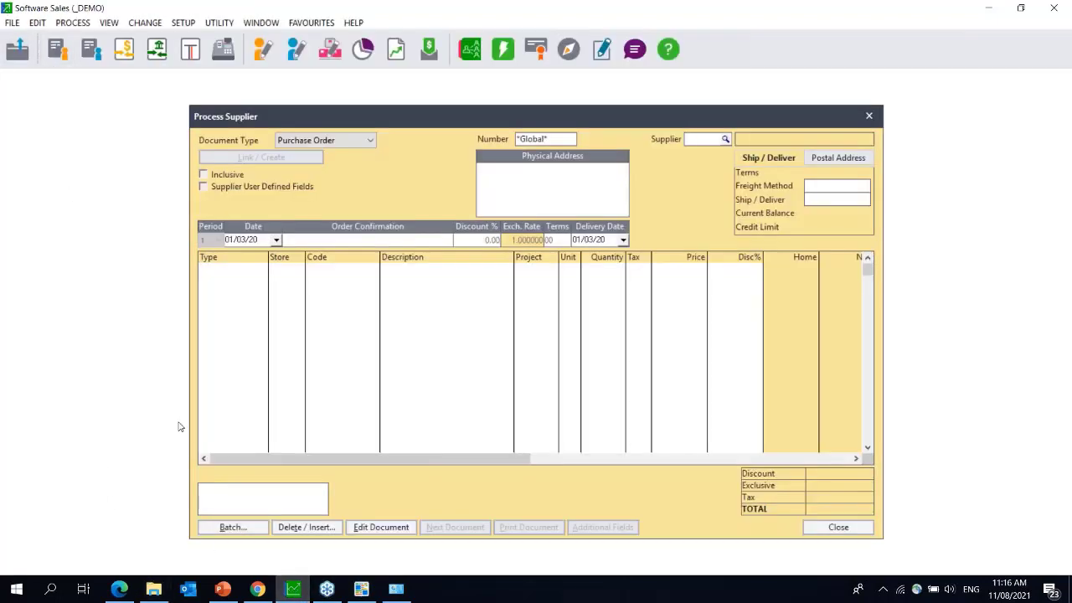
click(726, 140)
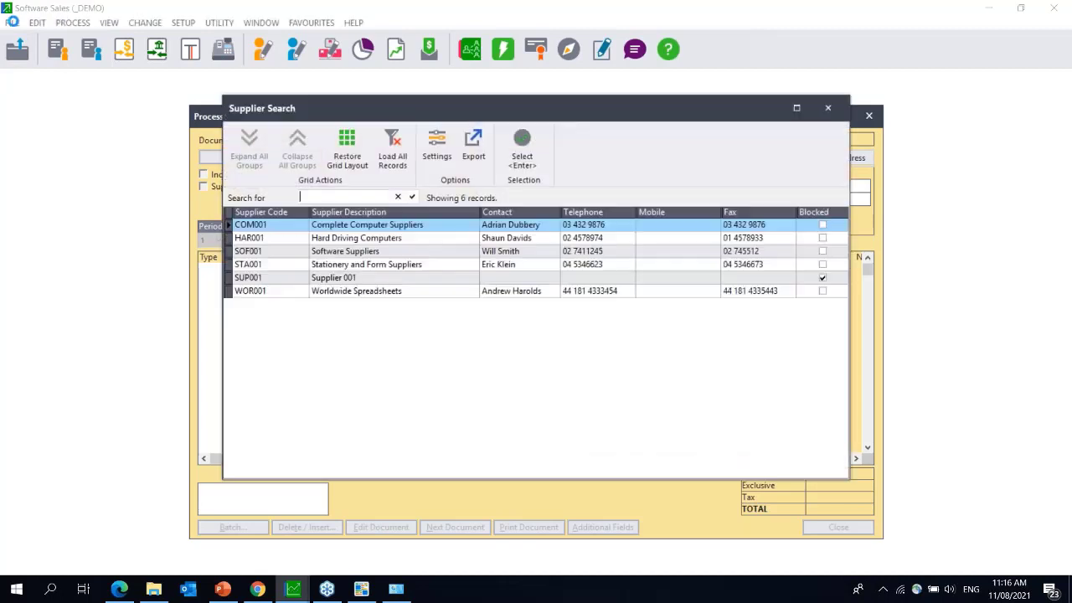
click(828, 108)
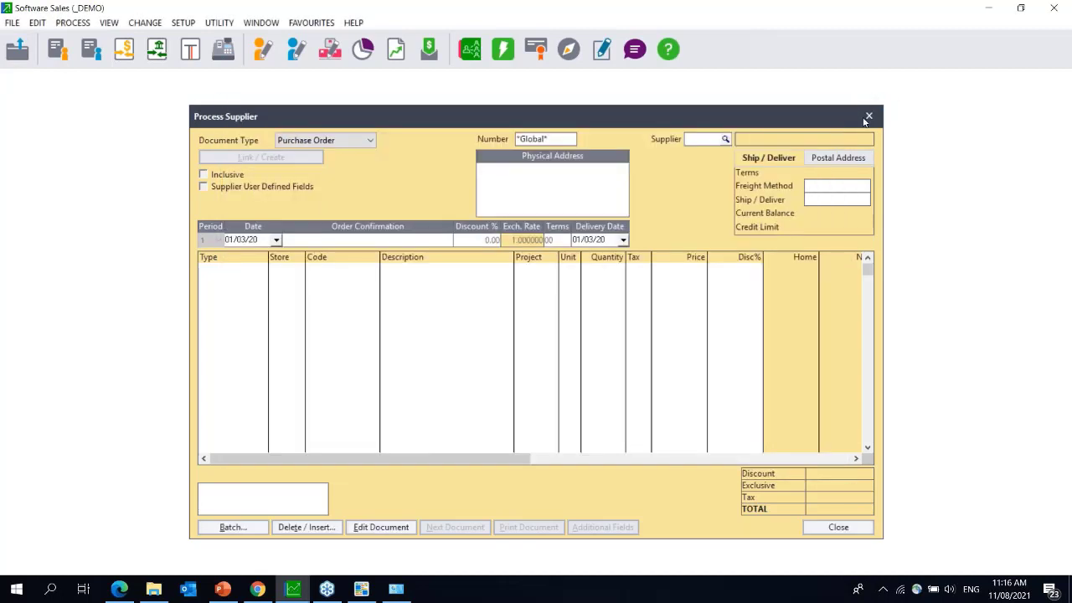
click(869, 115)
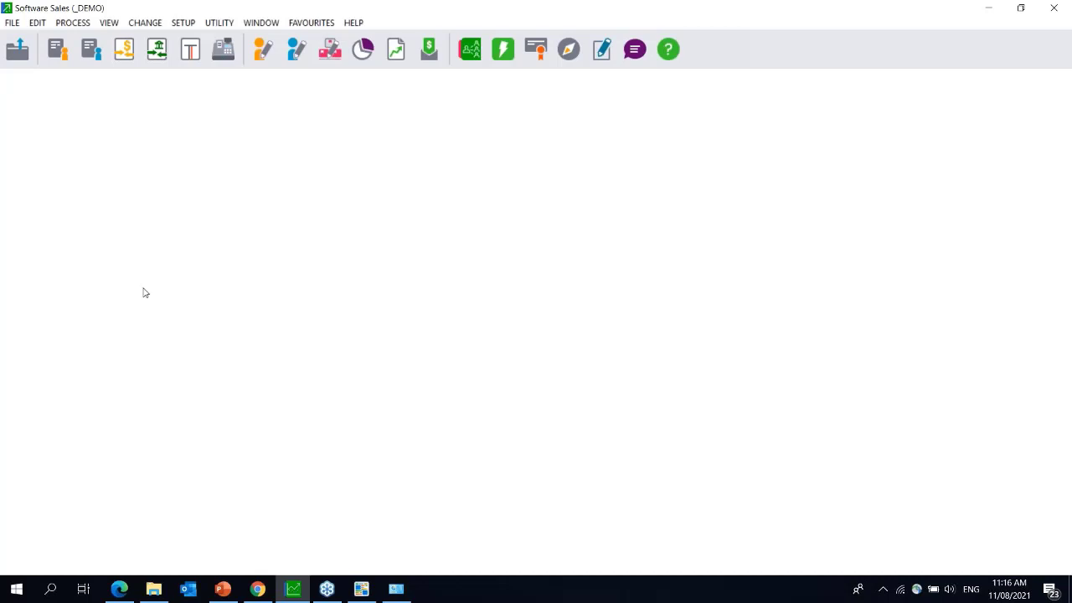
click(14, 22)
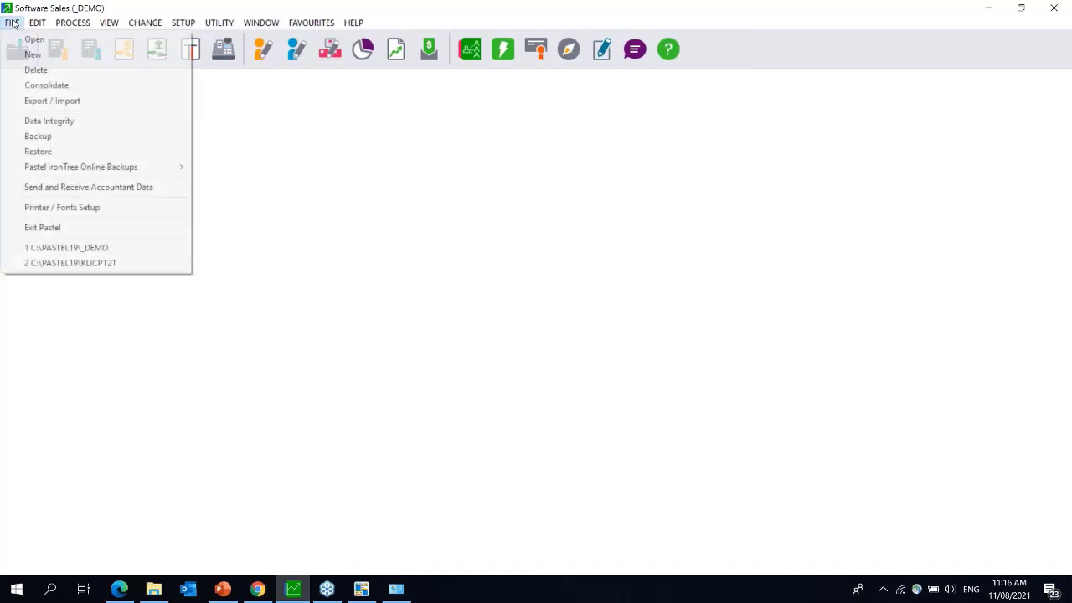
click(42, 209)
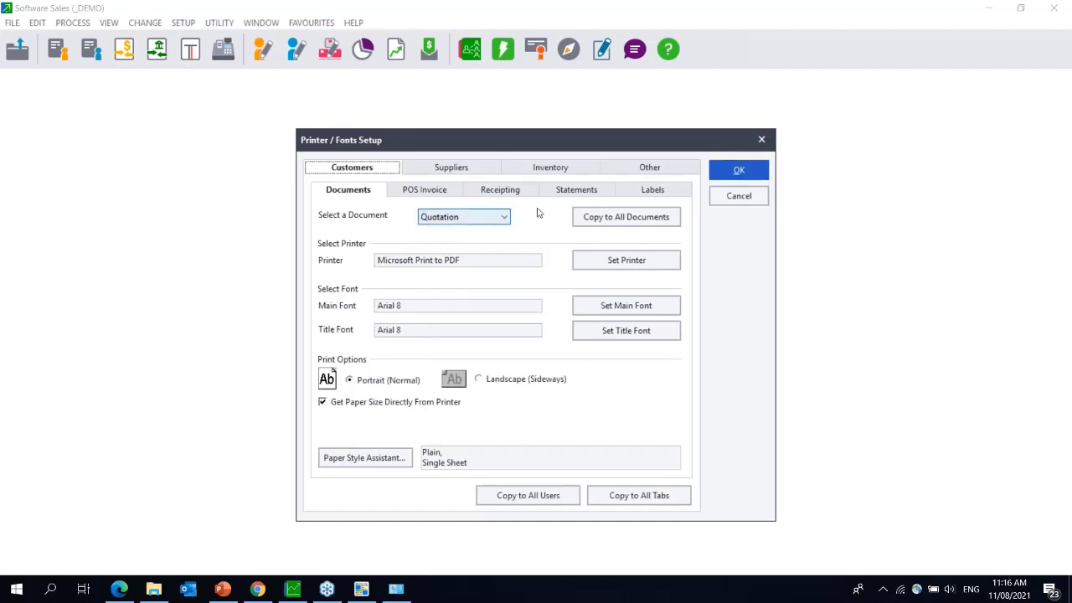
- Close Printer / Fonts Setup unchanged and switch to Devices and Printers
click(762, 140)
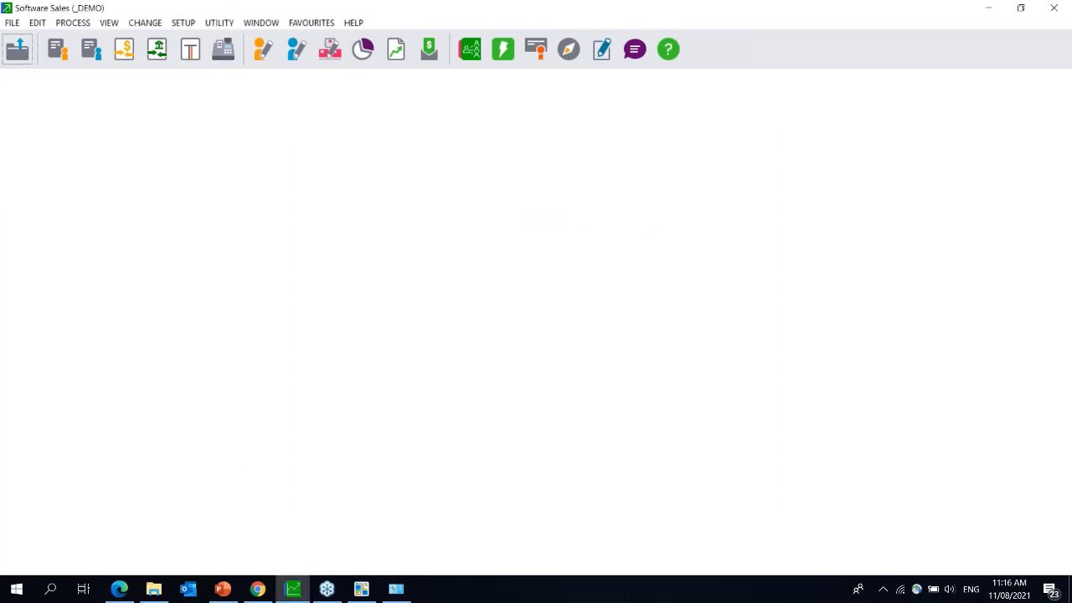
click(396, 591)
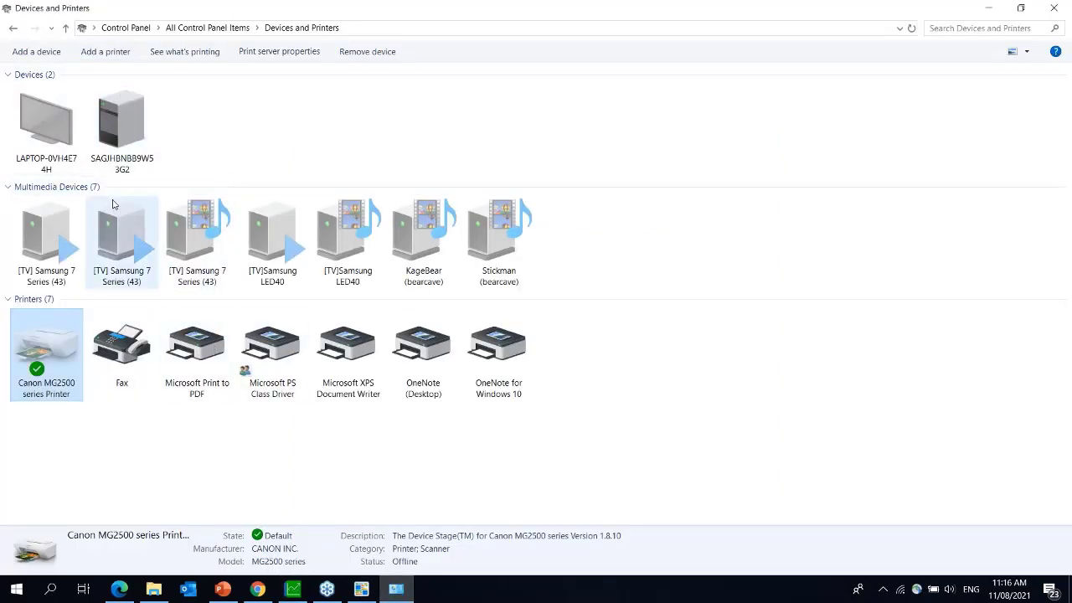
- View the Canon MG2500 series printer's device page, then close the window
double_click(49, 352)
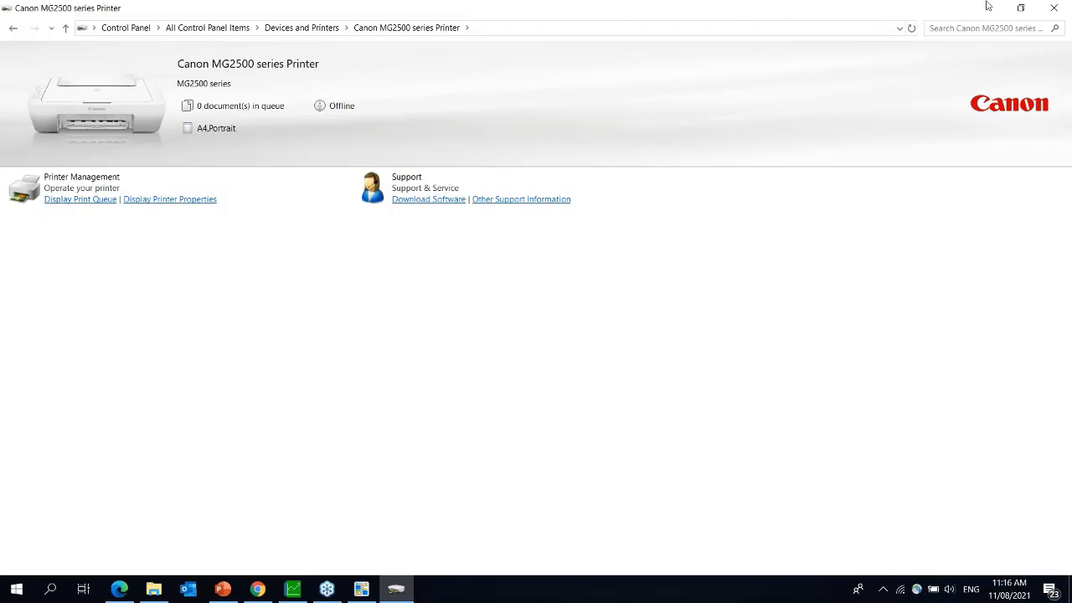
click(1052, 7)
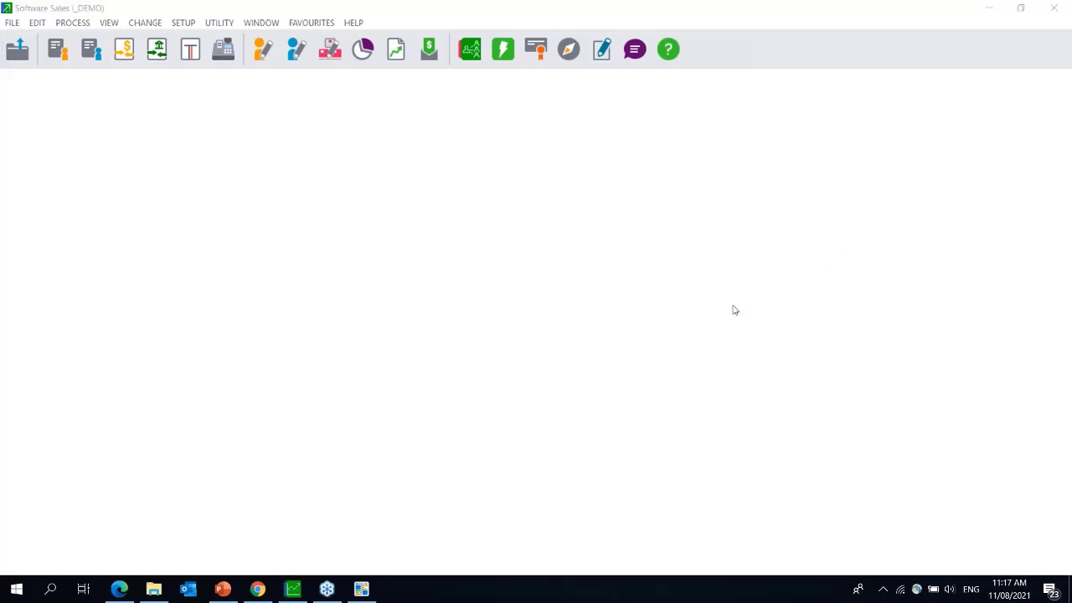
- In Pastel Forms Designer, discard the statement form changes and browse the Forms Folder for another form
click(358, 591)
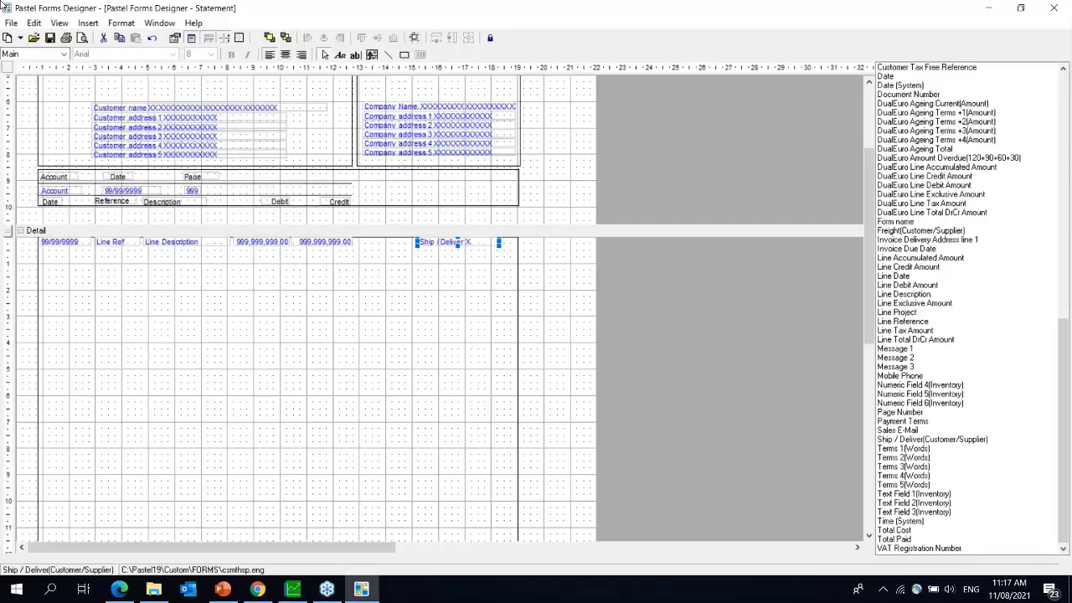
click(12, 24)
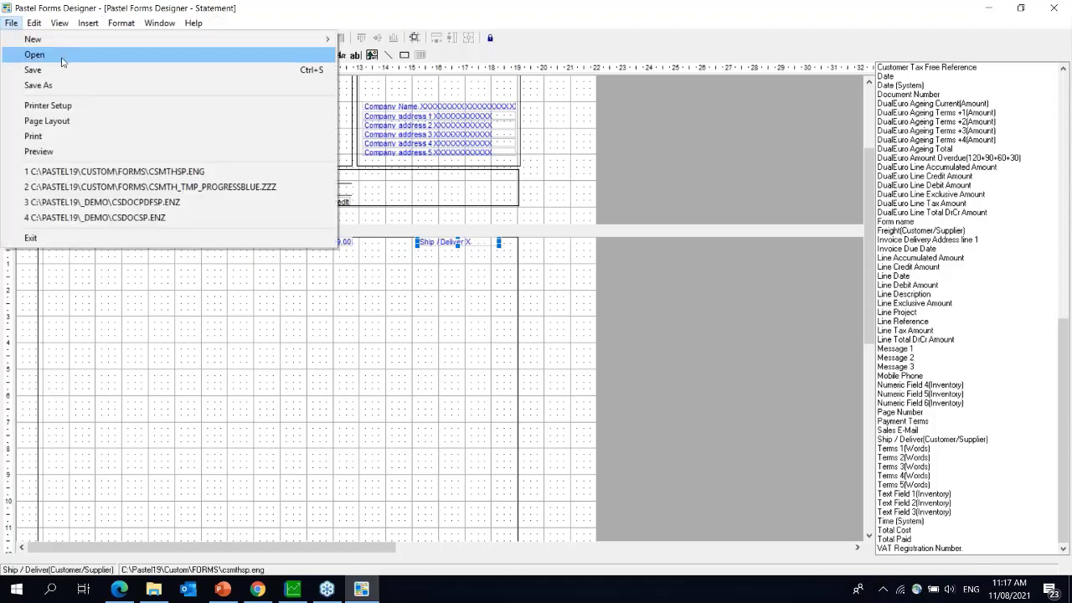
click(61, 61)
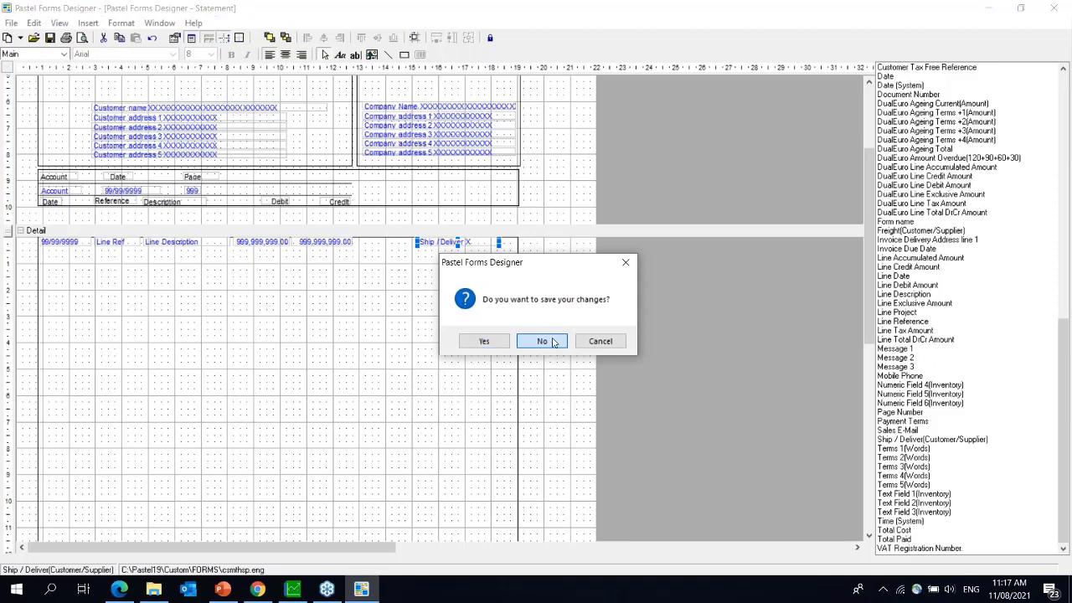
click(553, 342)
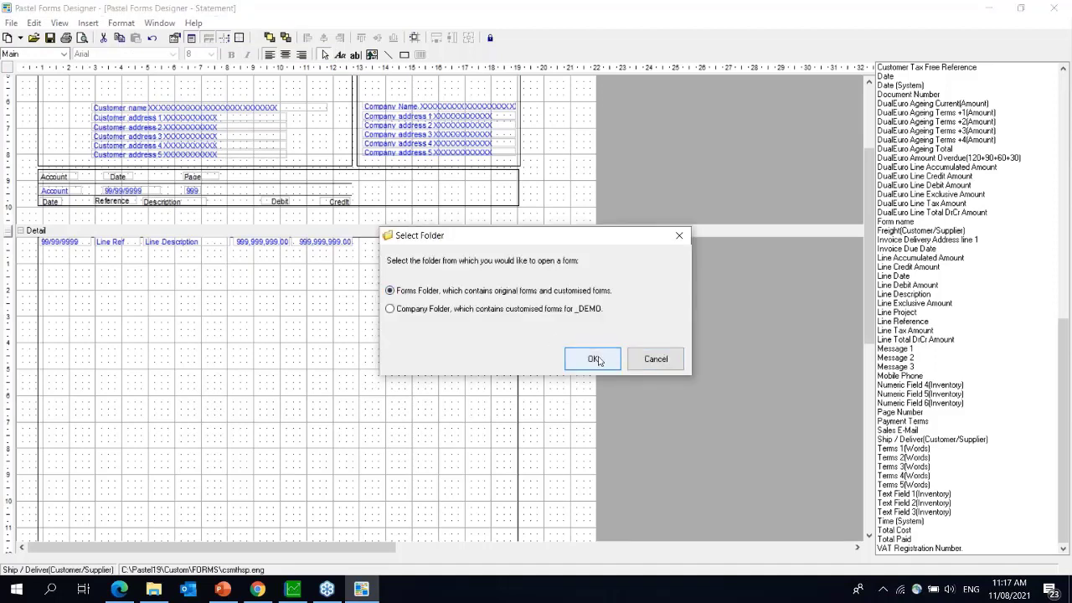
click(594, 359)
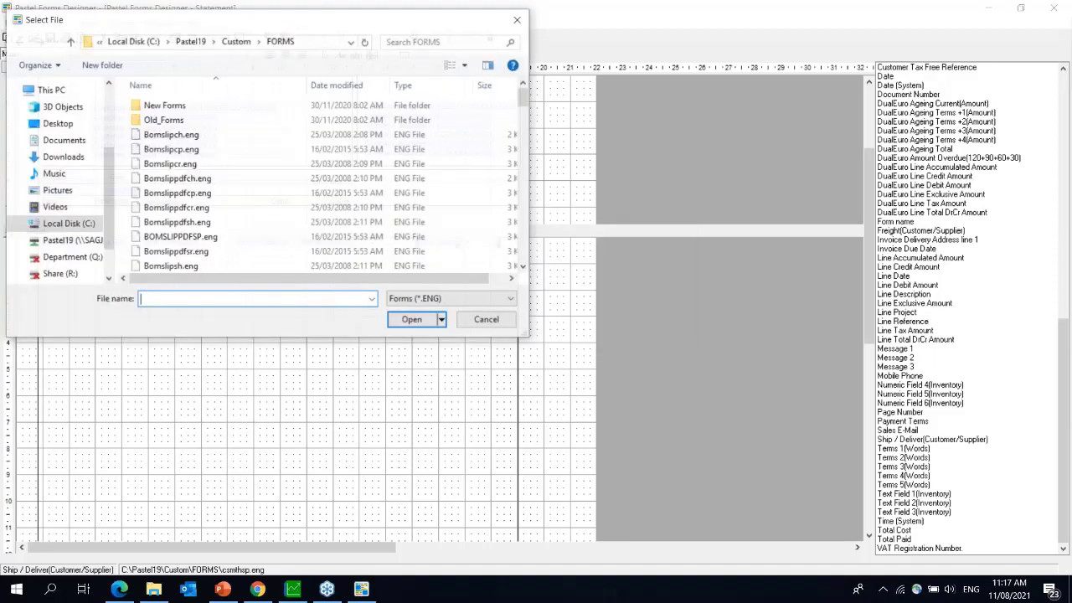
- Find and open the Cslipi.eng POS slip form, then start a new Chrome tab
text(cslipi)
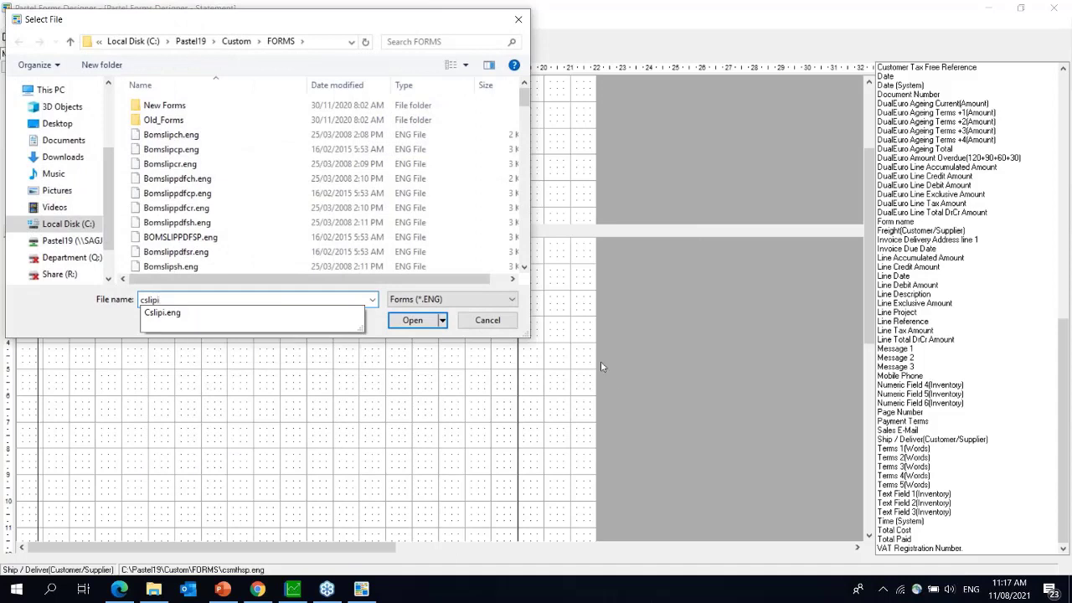
click(330, 318)
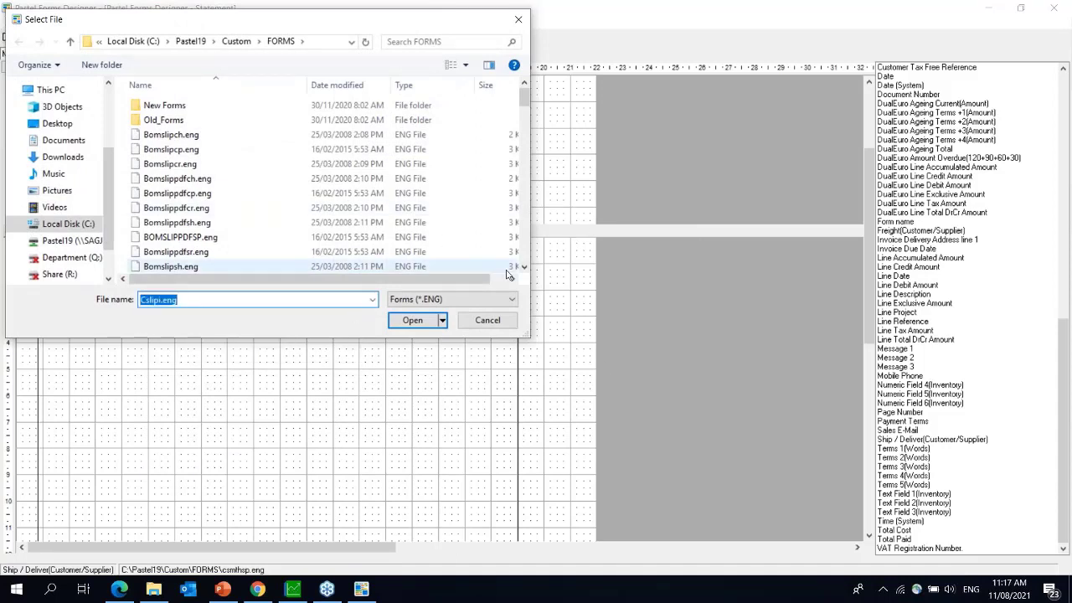
text(frm)
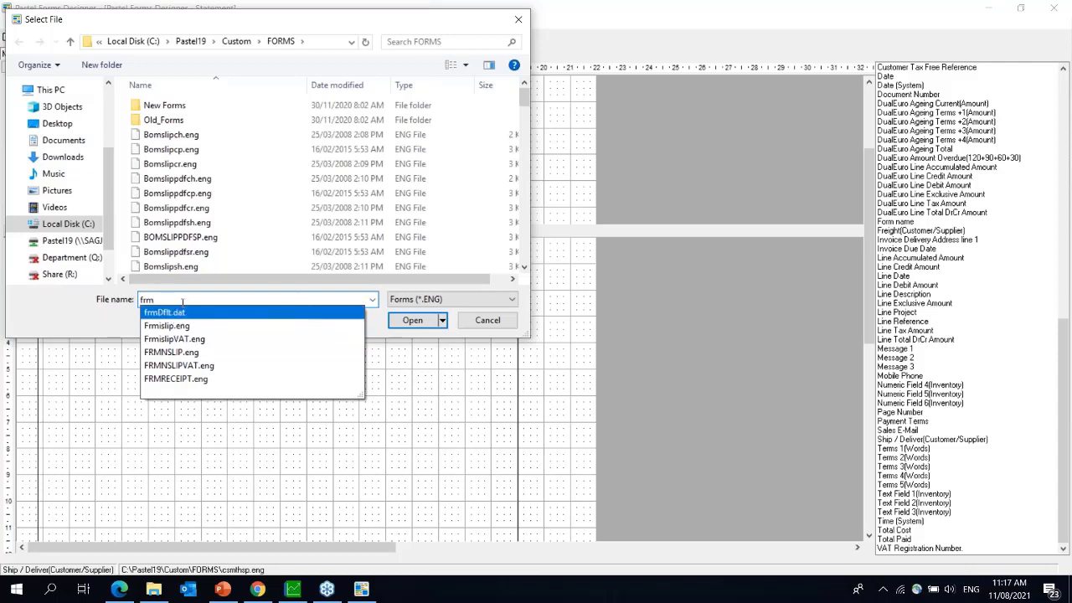
click(408, 383)
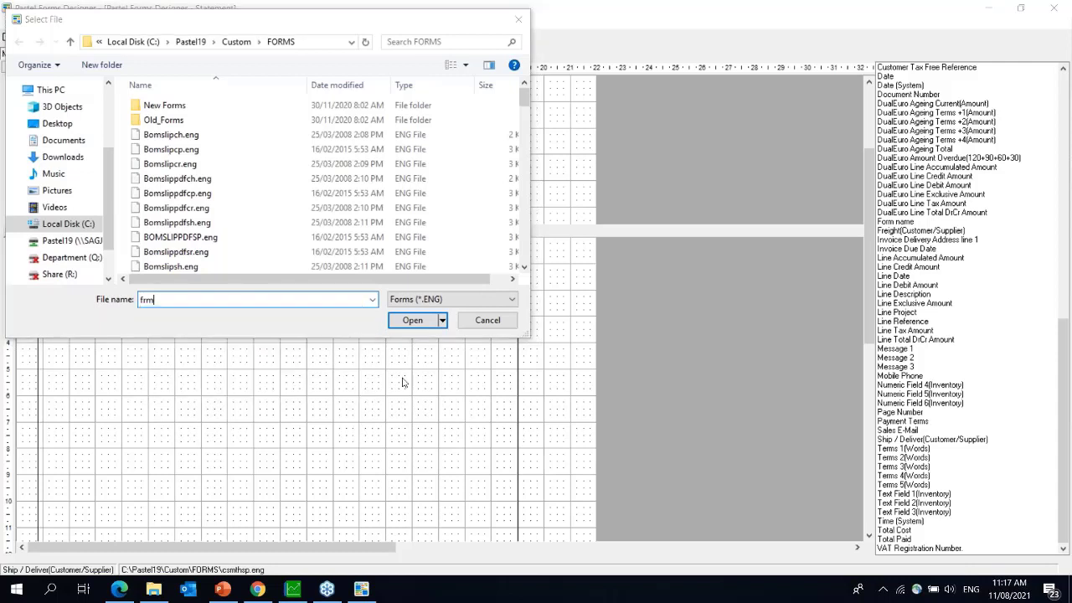
key(ctrl+a)
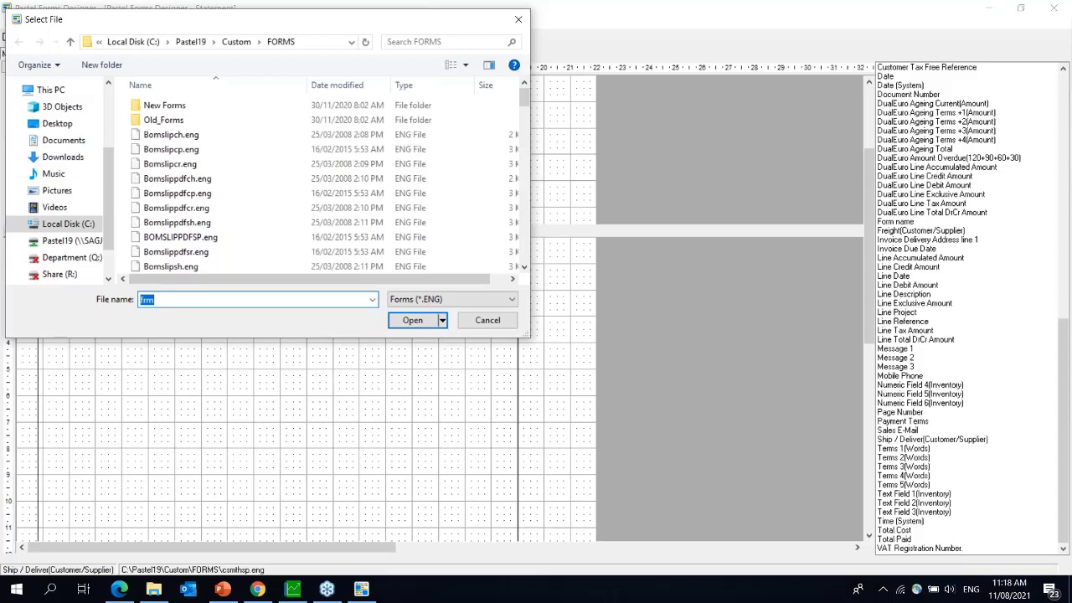
text(cslip)
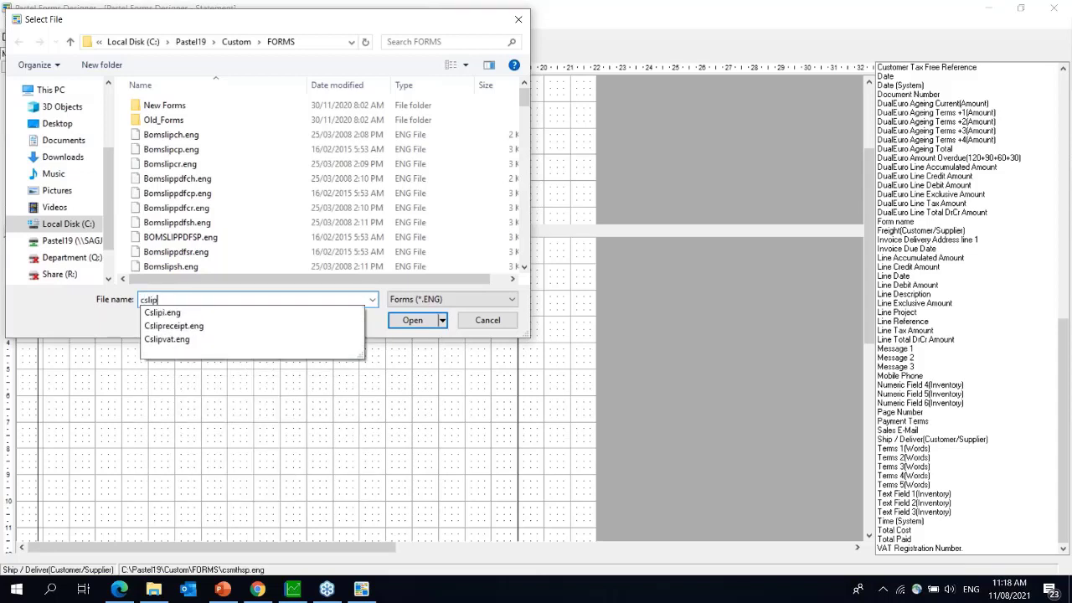
click(174, 313)
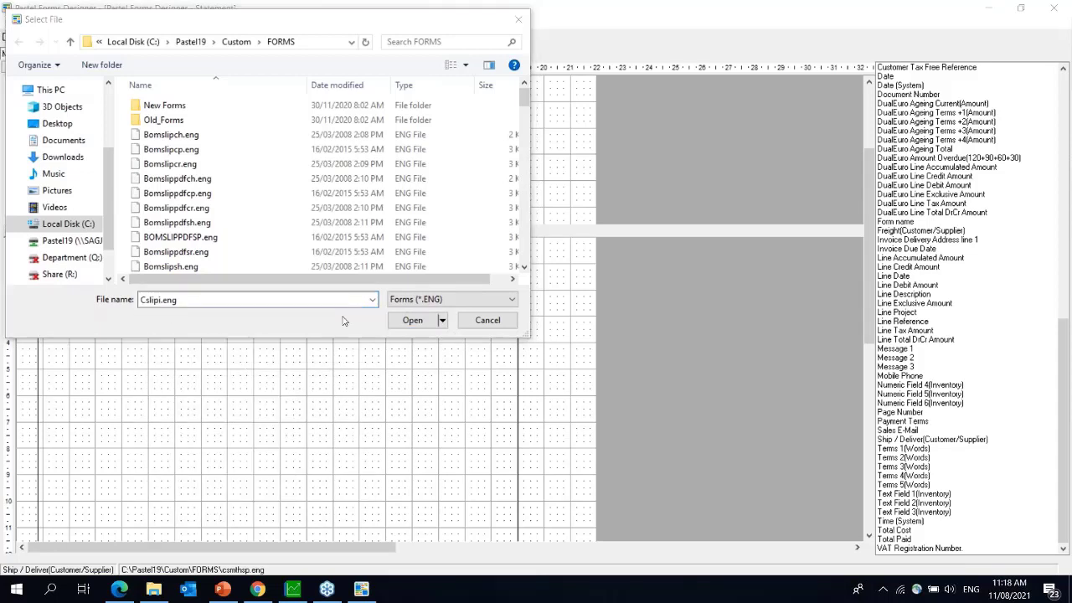
click(410, 323)
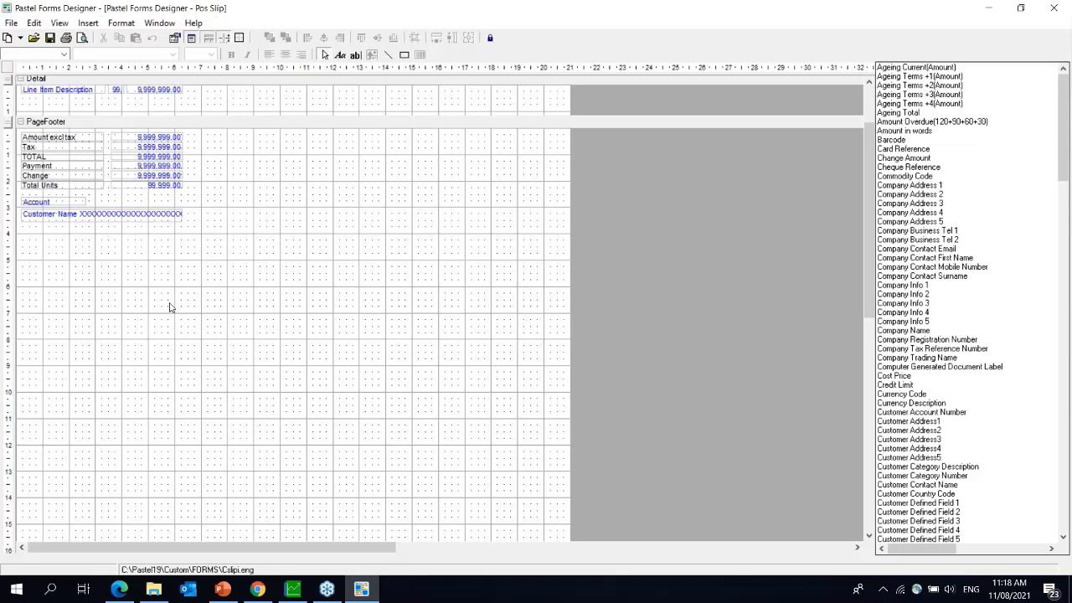
click(259, 591)
click(187, 11)
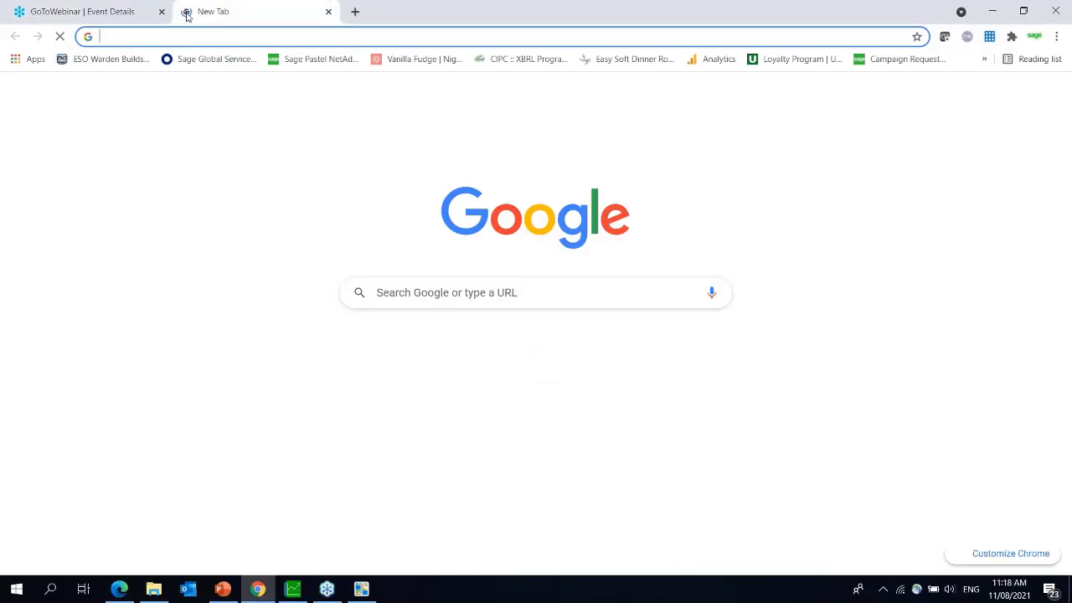
- On sagekb.com, search Sage 50cloud Pastel for 'pos slip' and open the field alignment article
text(sagekb)
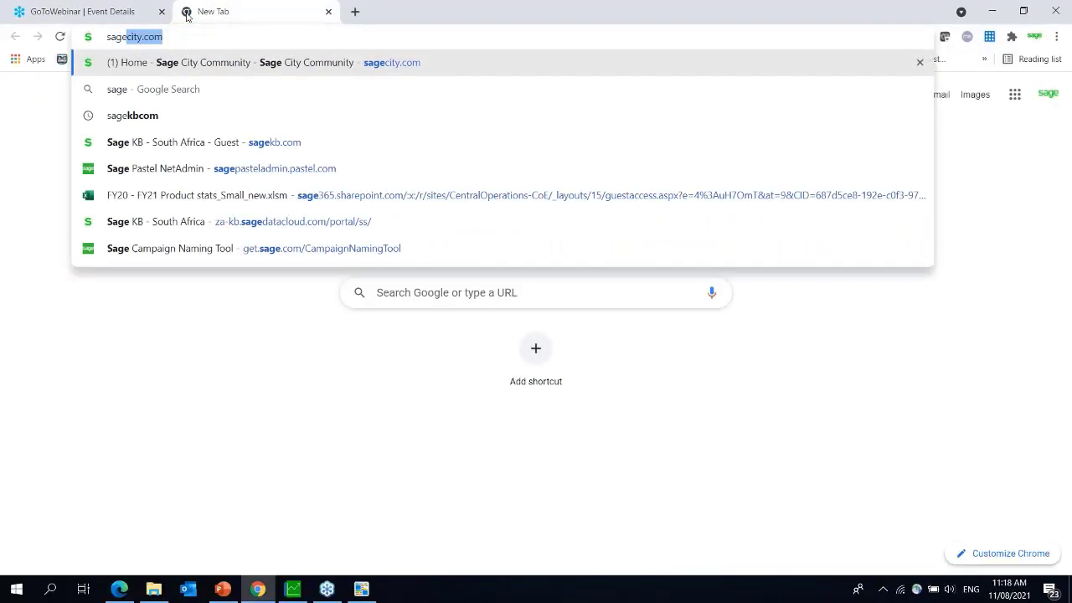
text(.com)
key(Return)
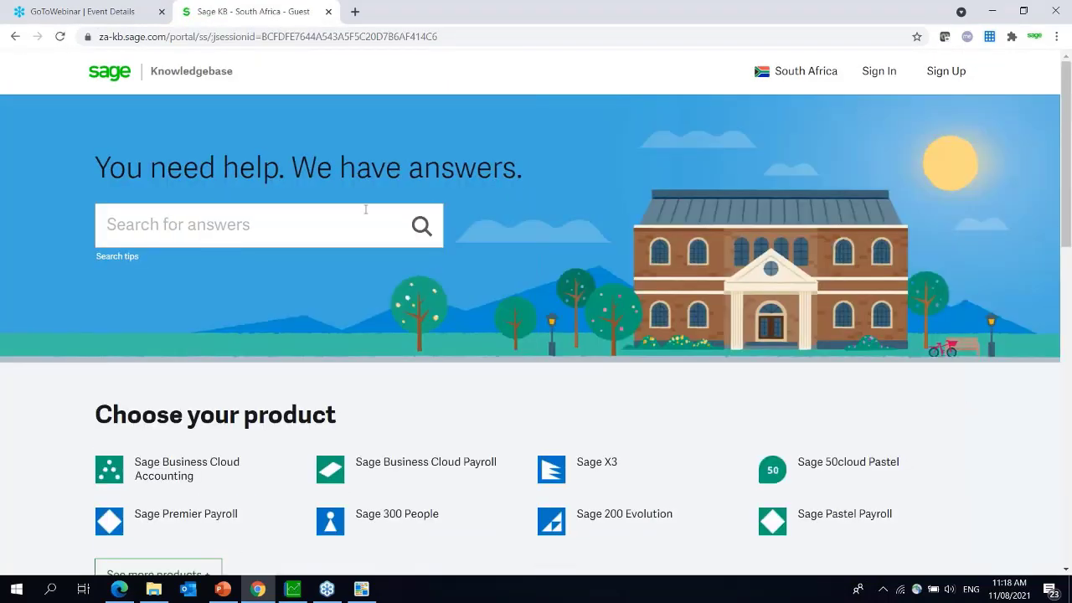
click(874, 478)
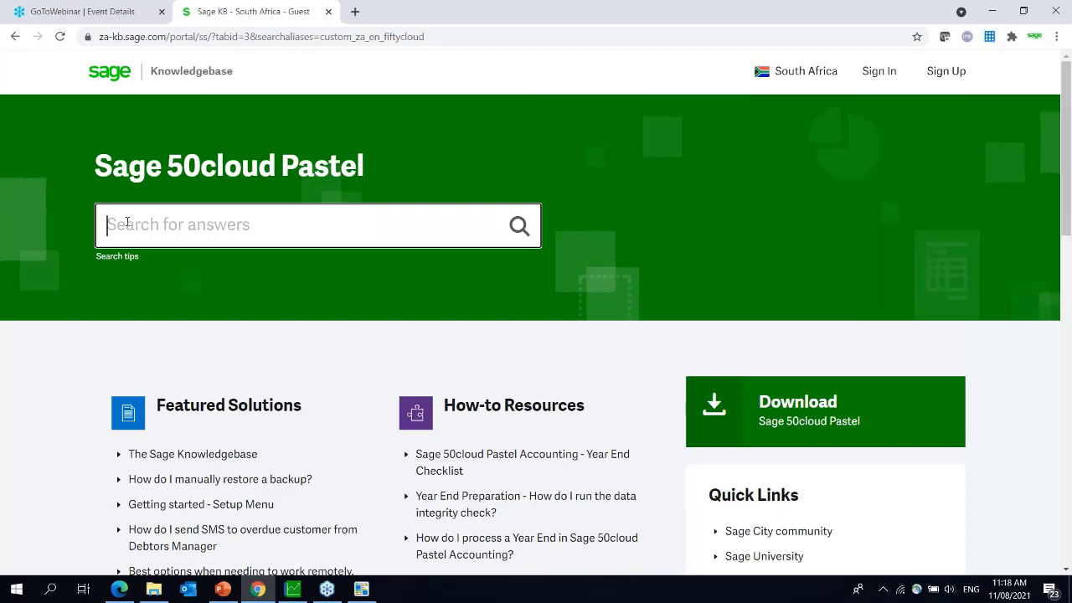
text(pos slip)
key(Return)
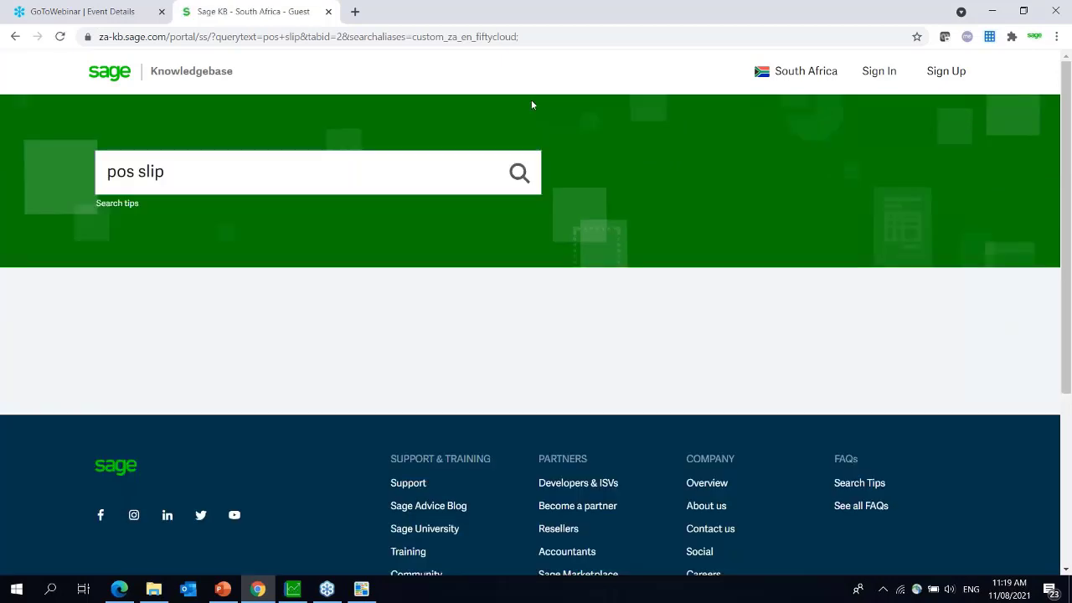
click(488, 381)
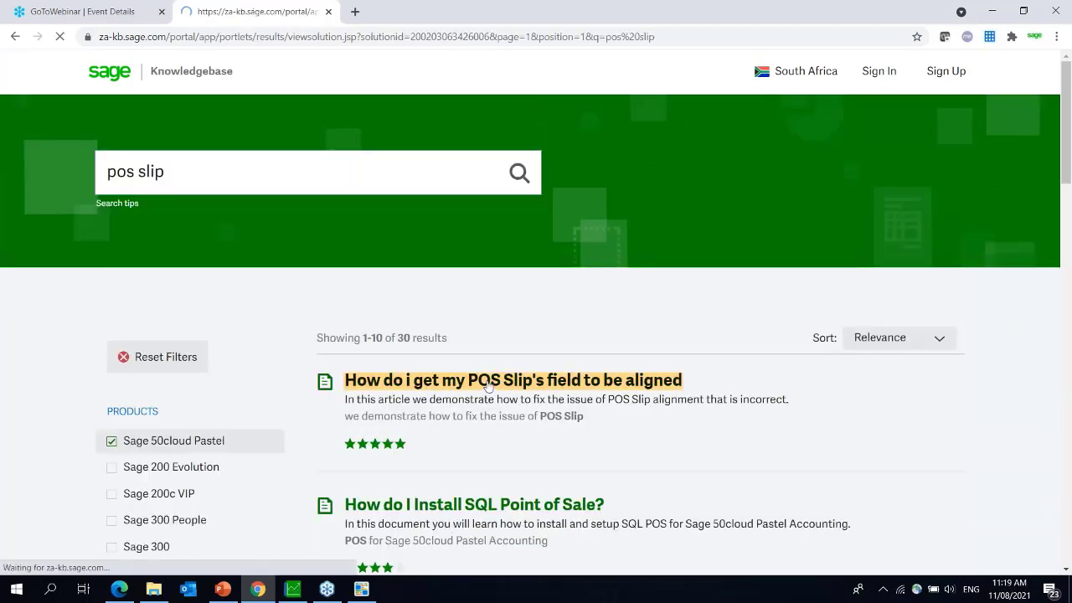
- Scroll through the article's steps recommending Courier New 8 fonts
click(1066, 569)
scroll(1066, 569, down, 6)
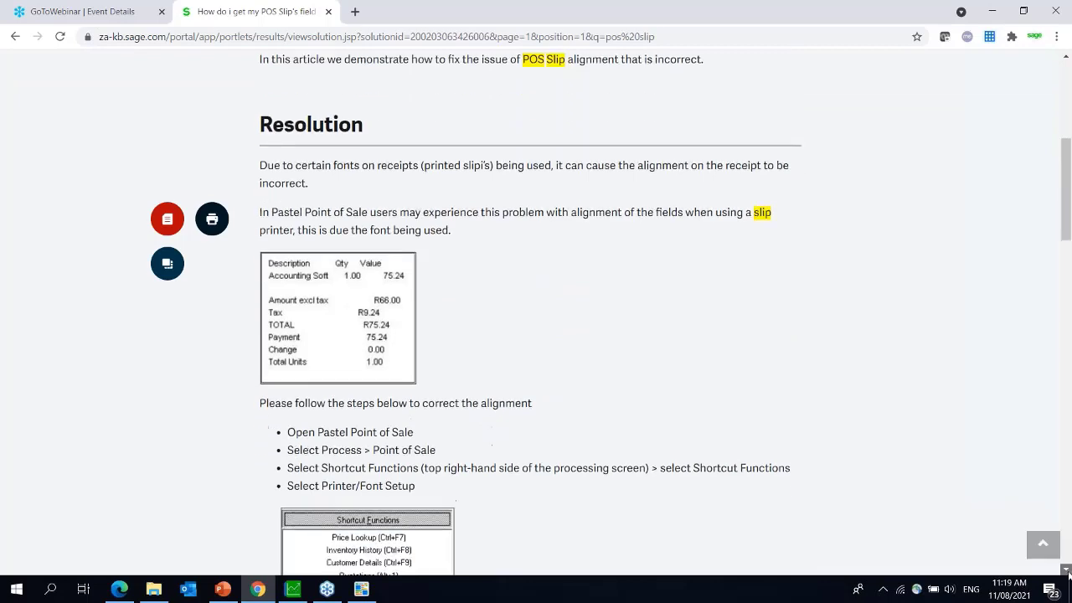
scroll(1067, 569, down, 2)
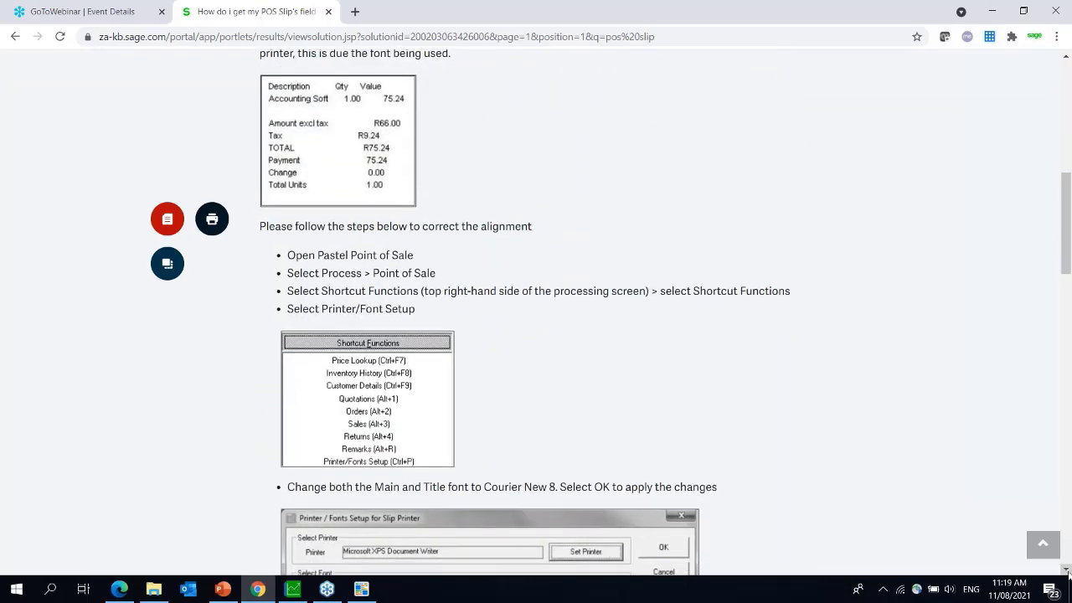
scroll(1067, 569, down, 4)
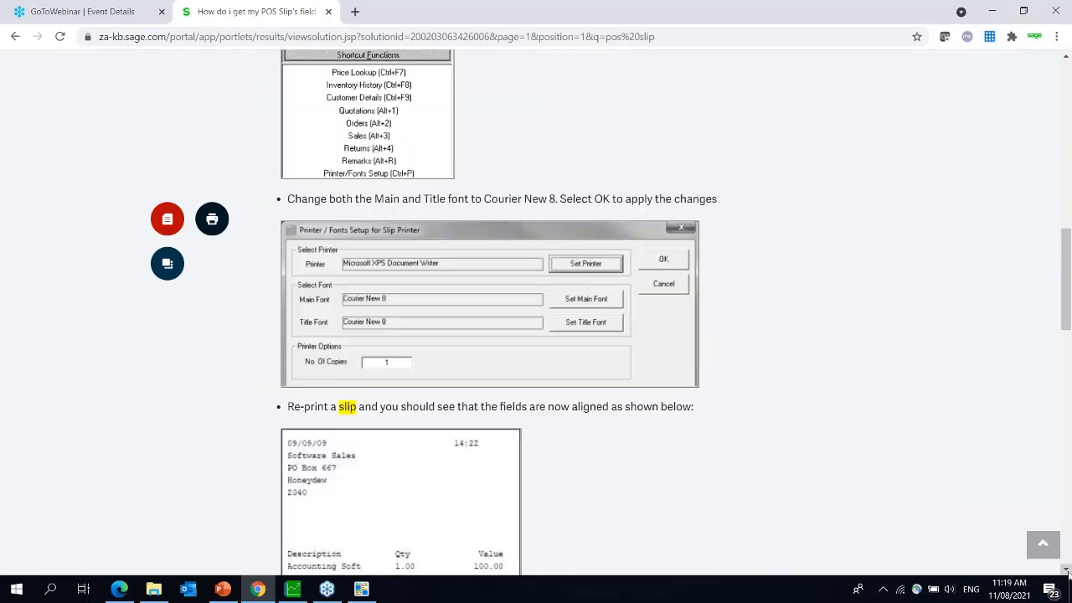
scroll(1067, 569, down, 2)
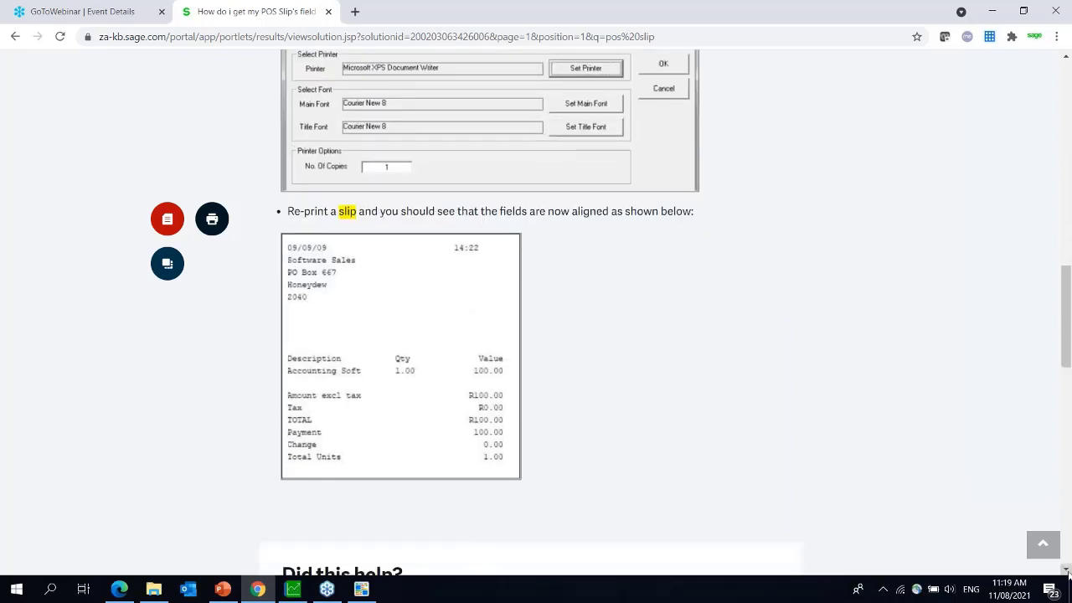
scroll(1066, 569, down, 3)
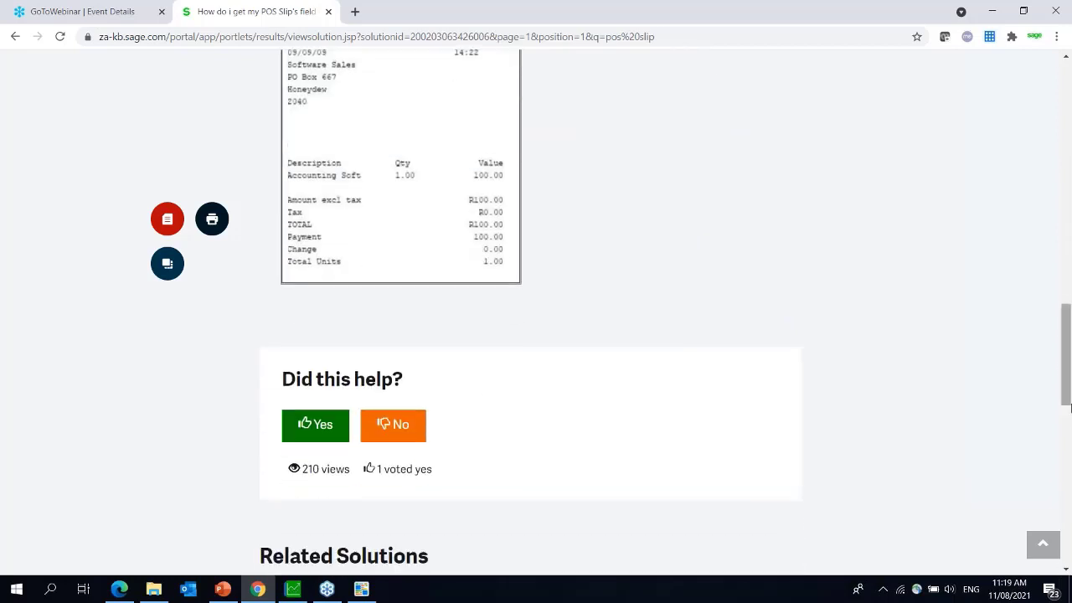
drag(1068, 362, 1058, 324)
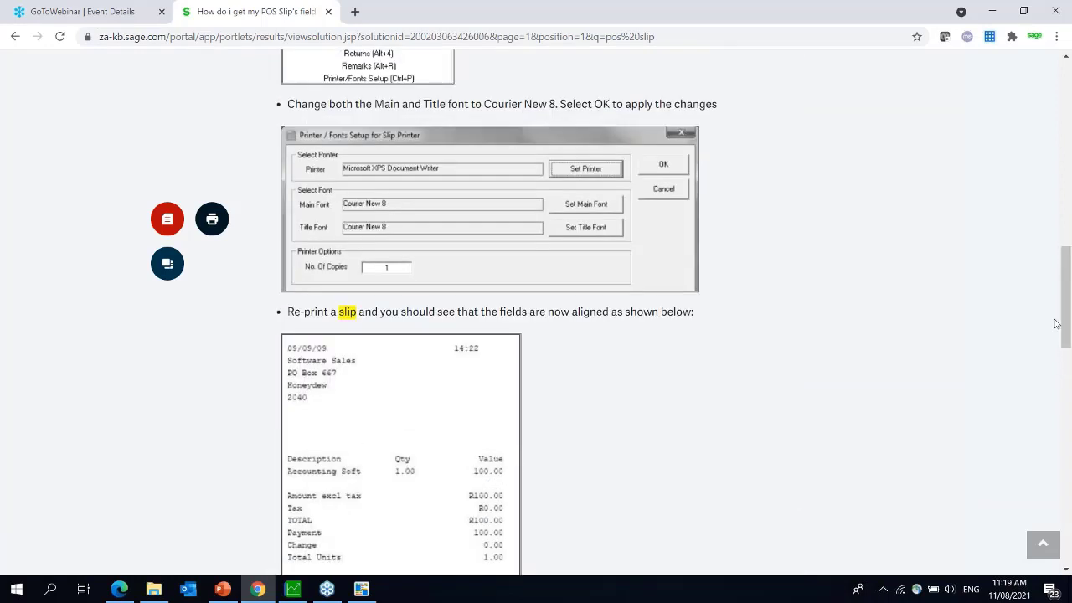
- Return to Sage 50cloud Pastel and open Printer / Fonts Setup from the File menu
click(362, 589)
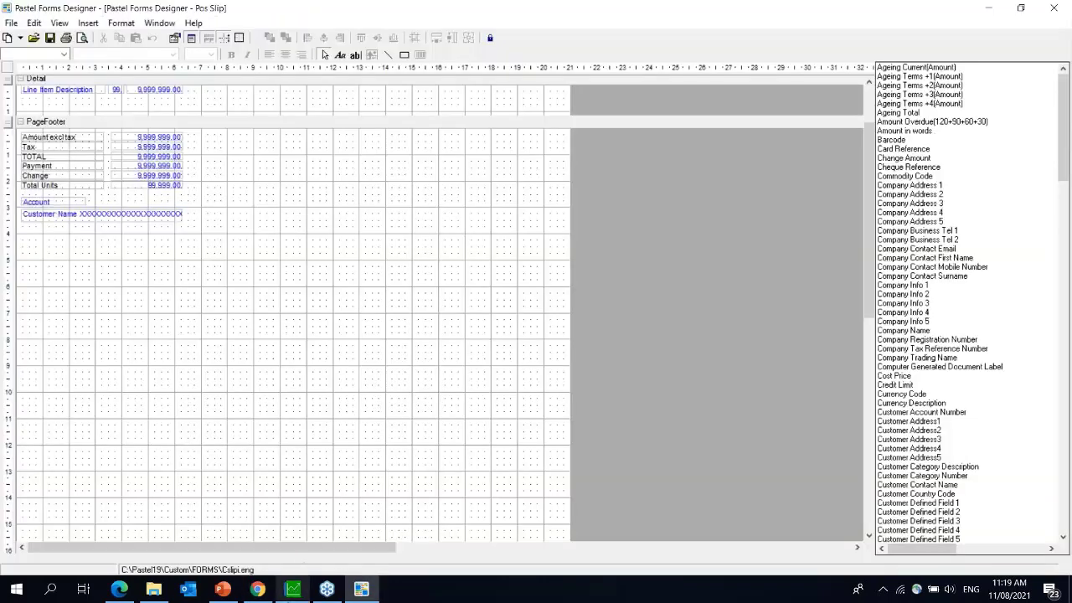
click(293, 593)
click(12, 23)
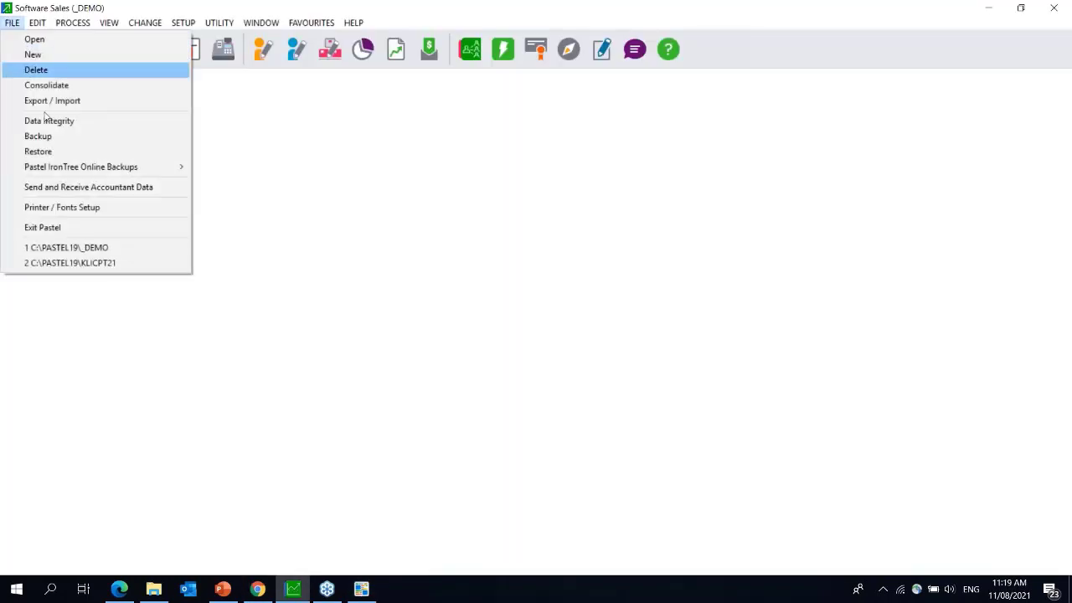
click(72, 211)
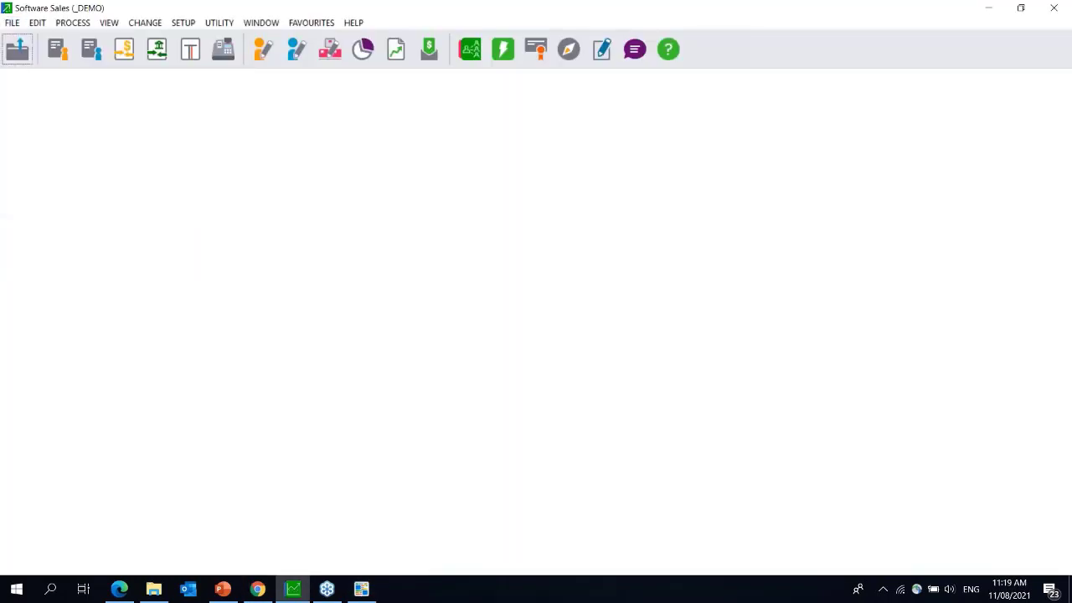
- On the POS Invoice tab, change the Main Font from Arial 8 to Courier New 8
click(426, 191)
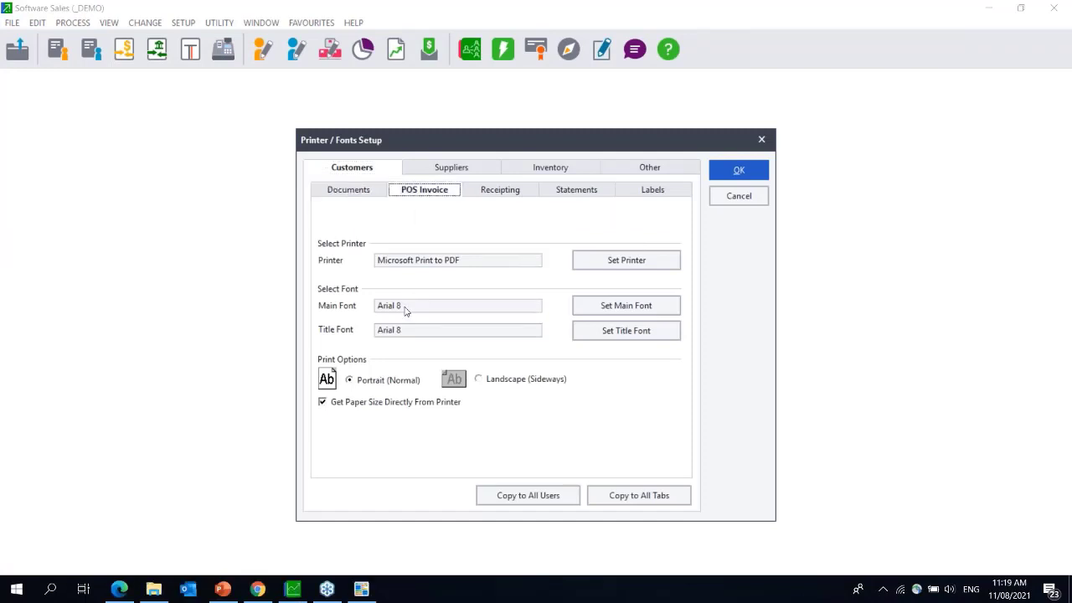
click(656, 307)
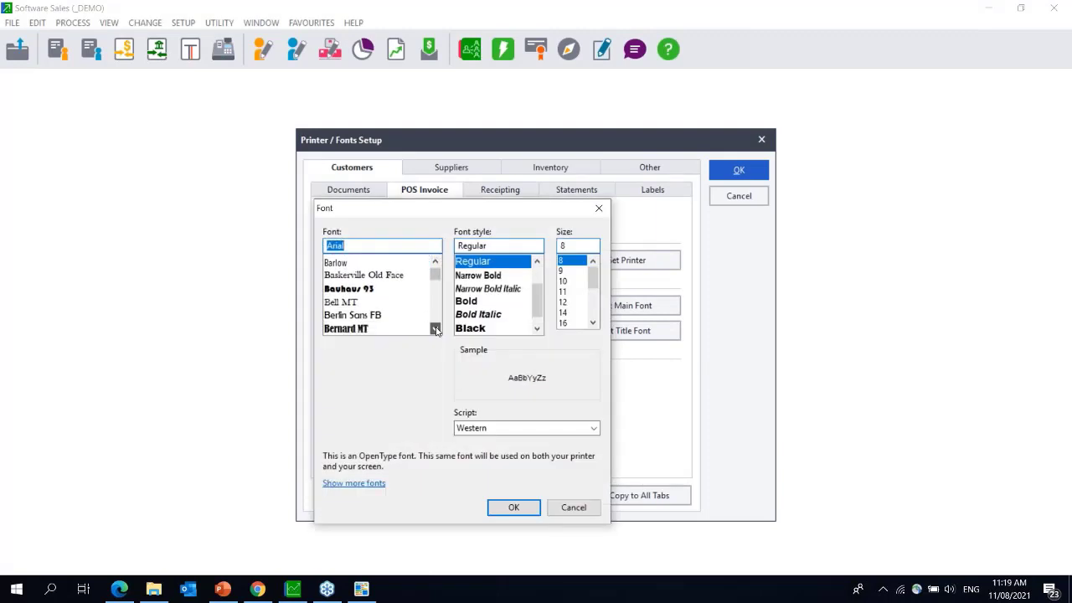
click(435, 330)
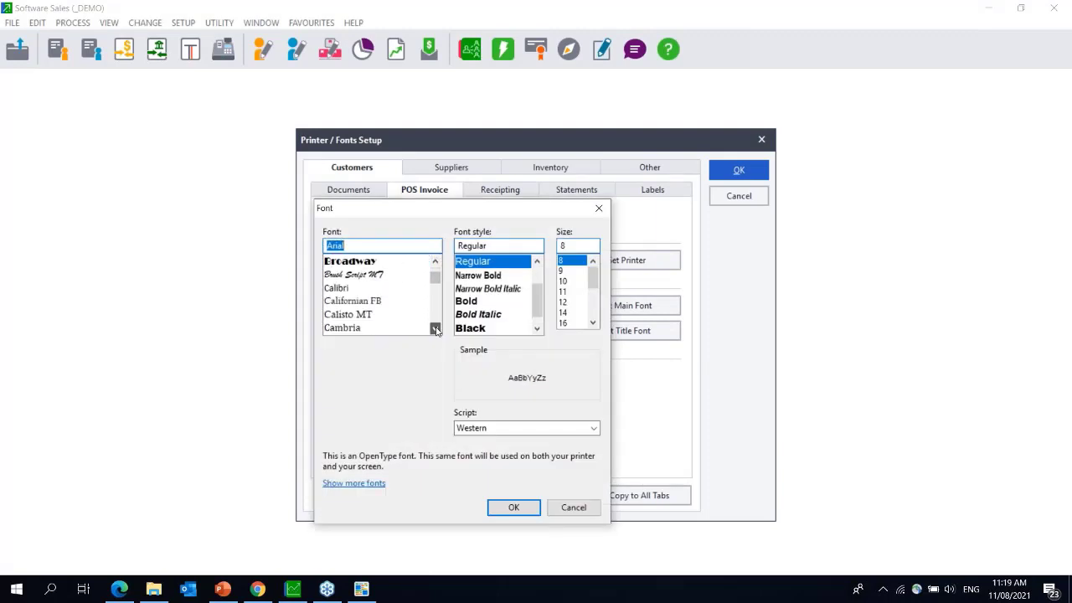
click(436, 330)
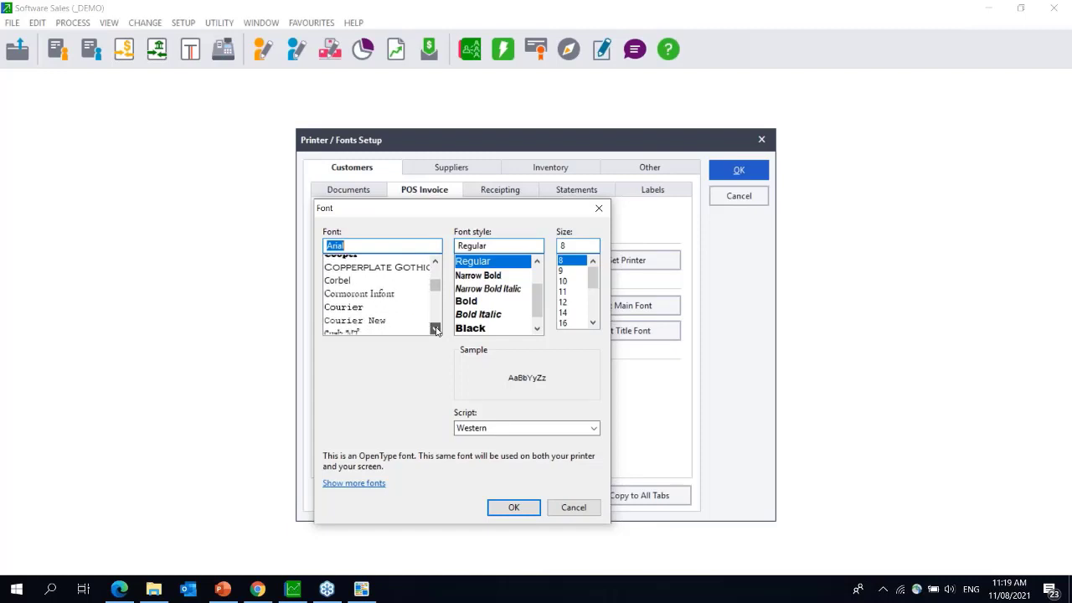
click(435, 329)
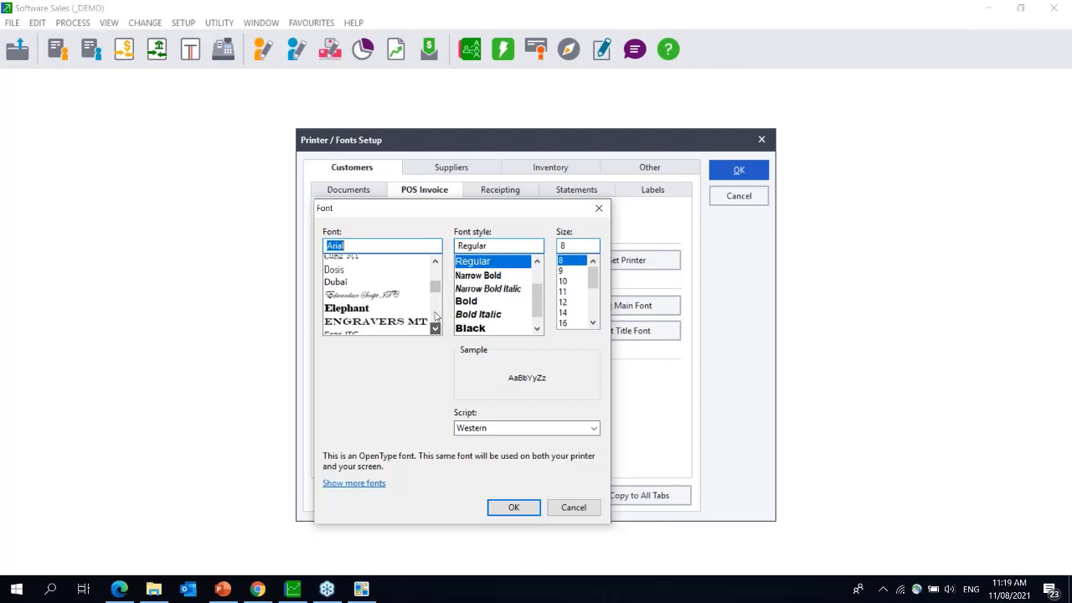
click(436, 329)
click(436, 329)
click(434, 262)
click(435, 263)
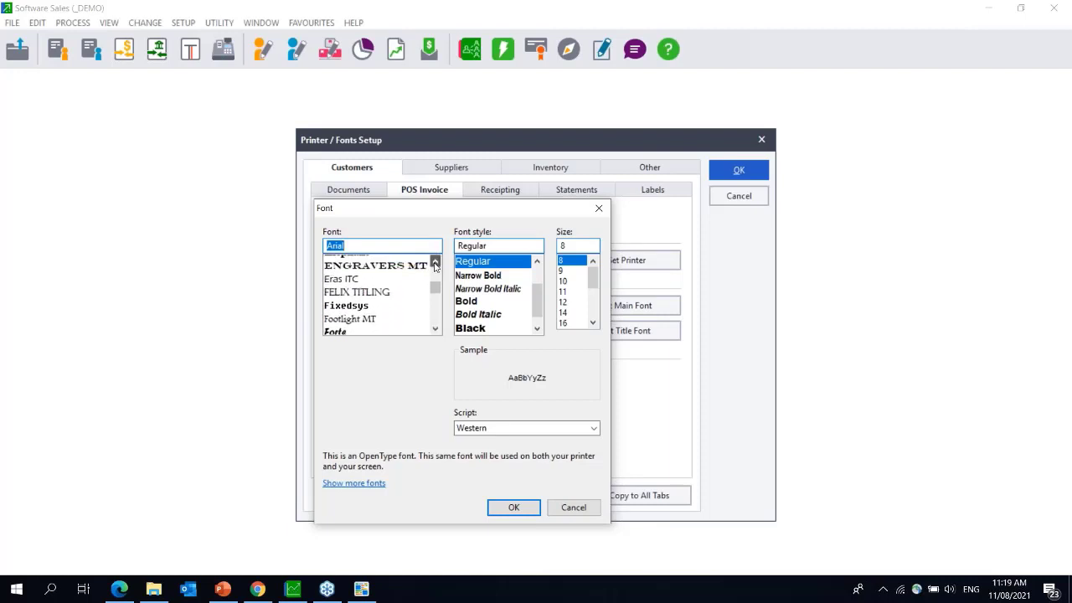
click(435, 263)
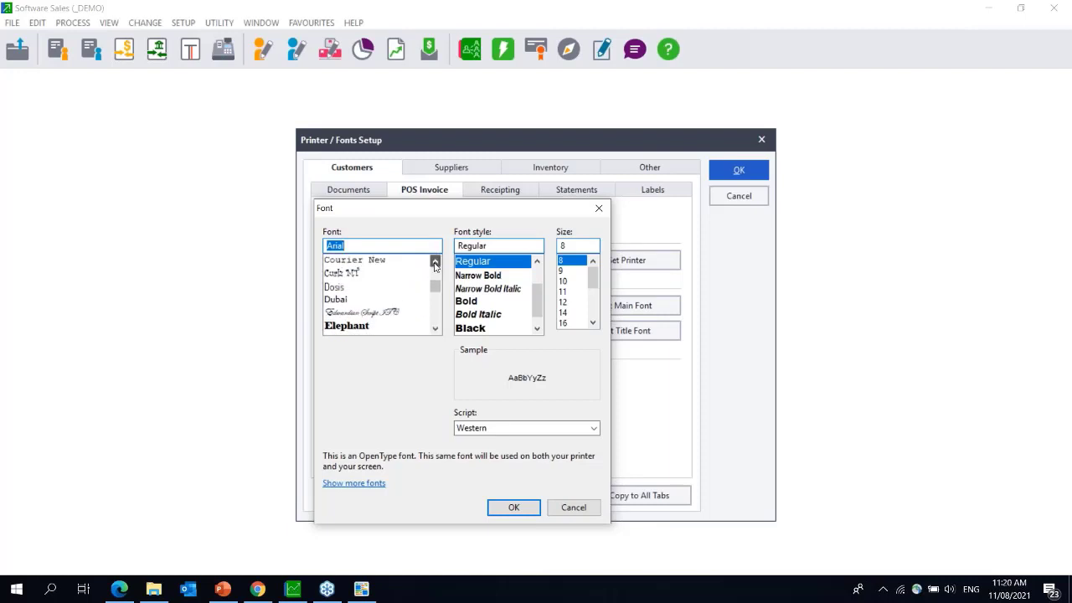
click(435, 263)
click(434, 263)
click(377, 307)
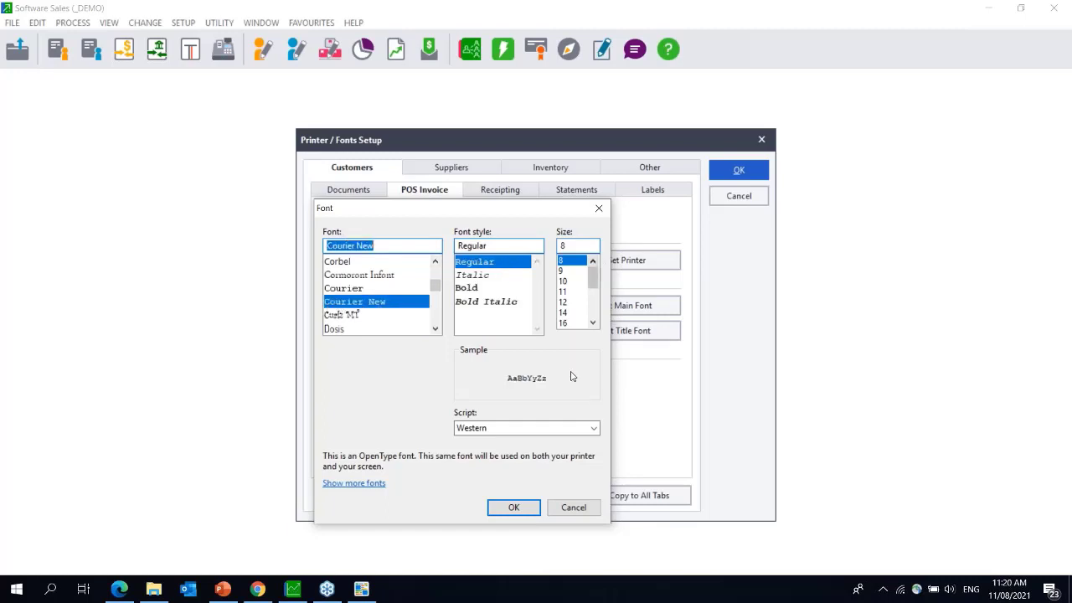
click(513, 507)
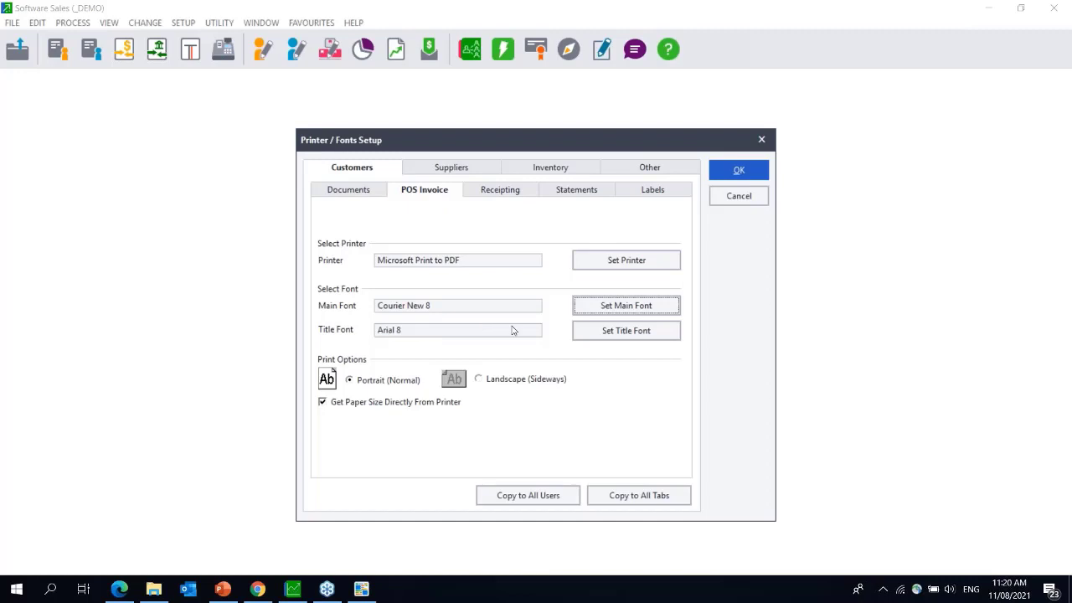
click(592, 335)
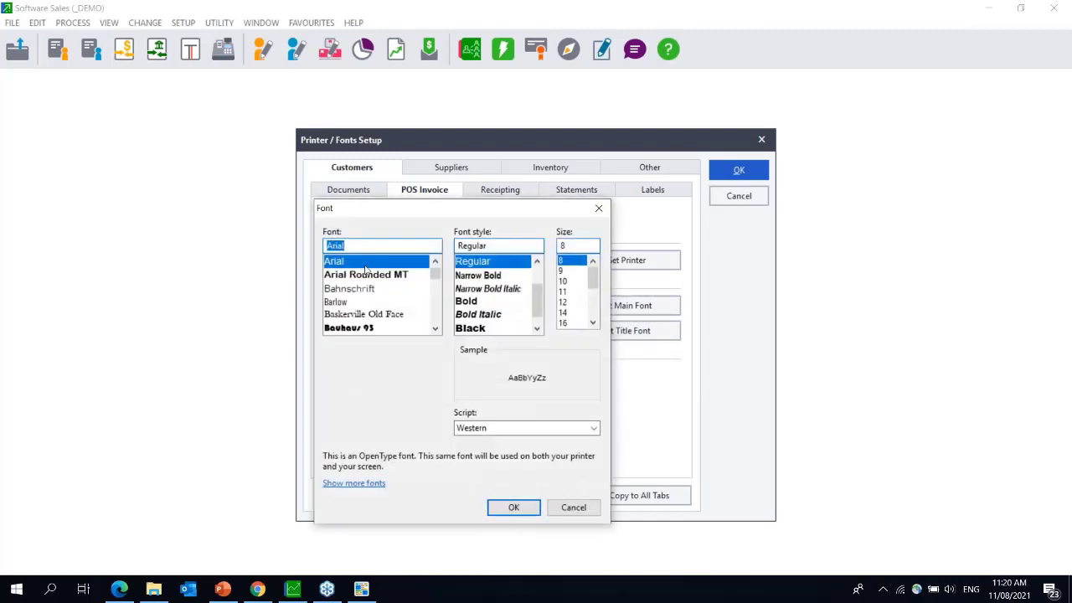
- Pick Courier New so the POS Invoice Title Font reads Courier New 8, then return to Chrome
click(435, 329)
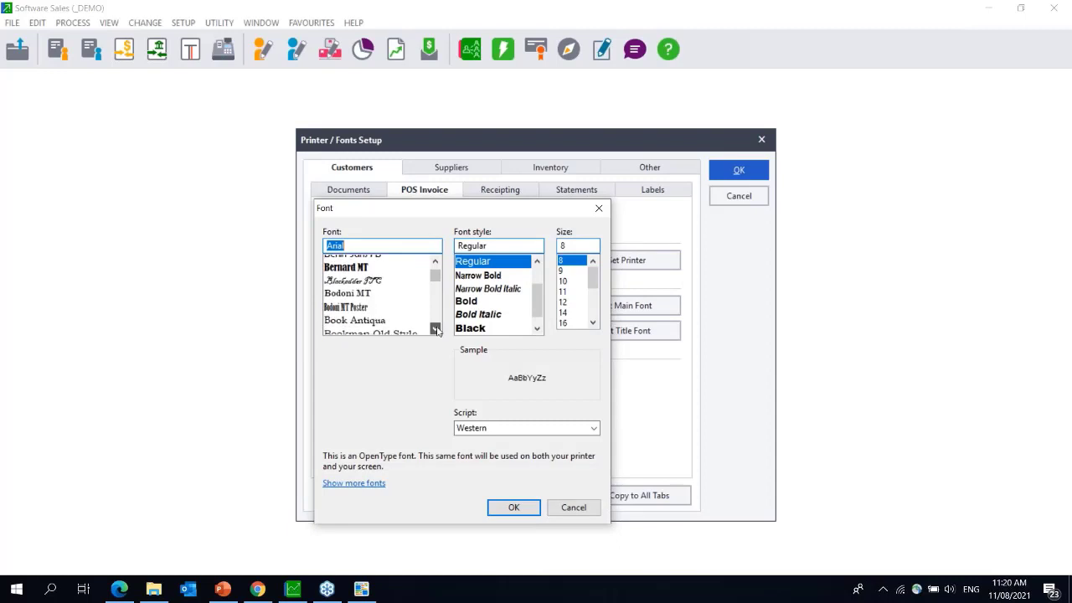
click(435, 329)
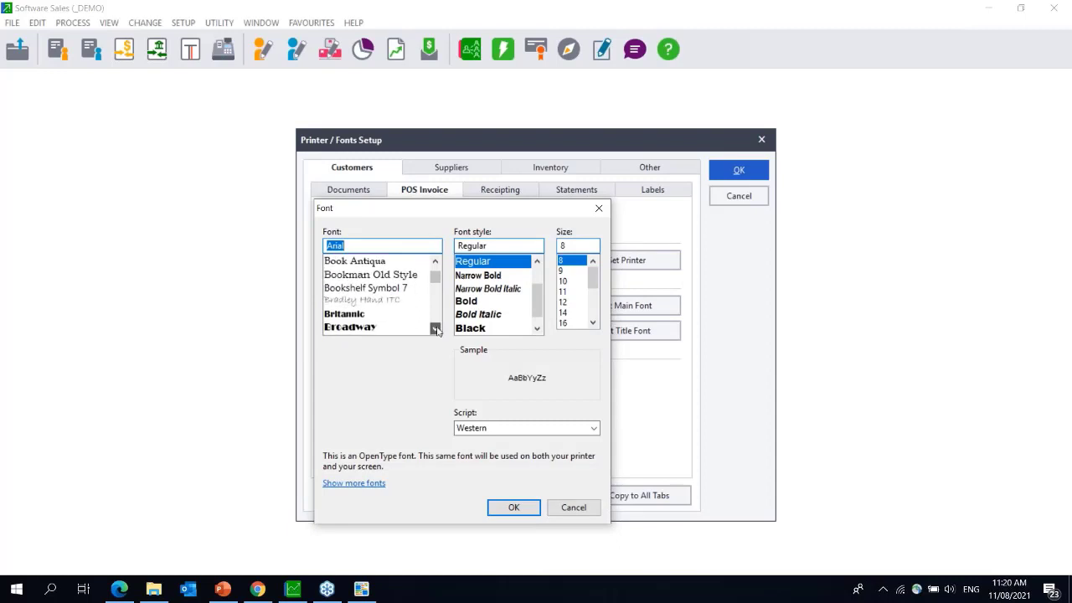
click(436, 329)
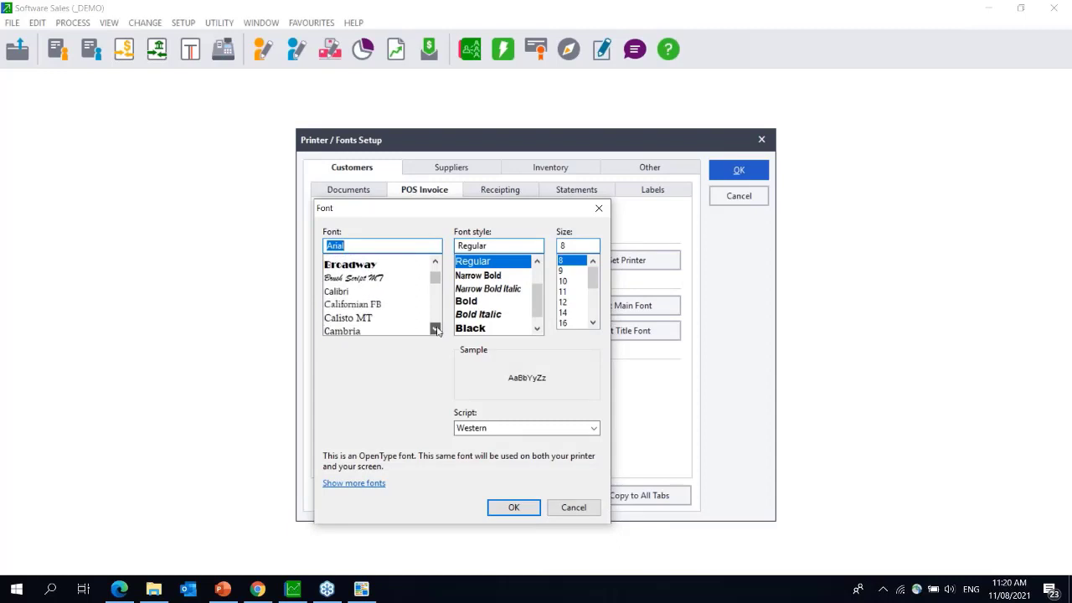
click(436, 329)
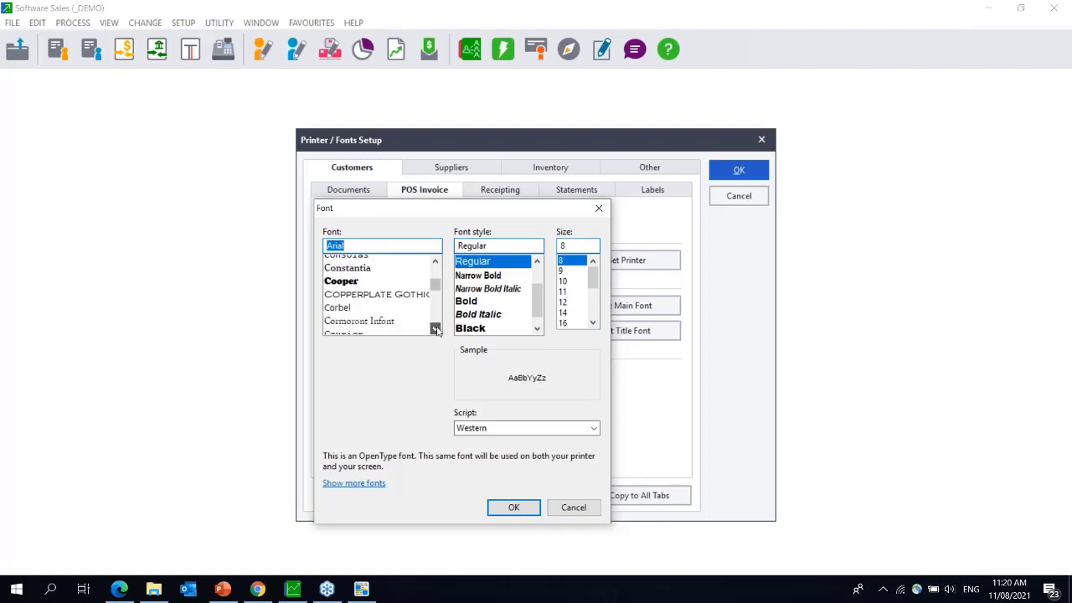
click(436, 329)
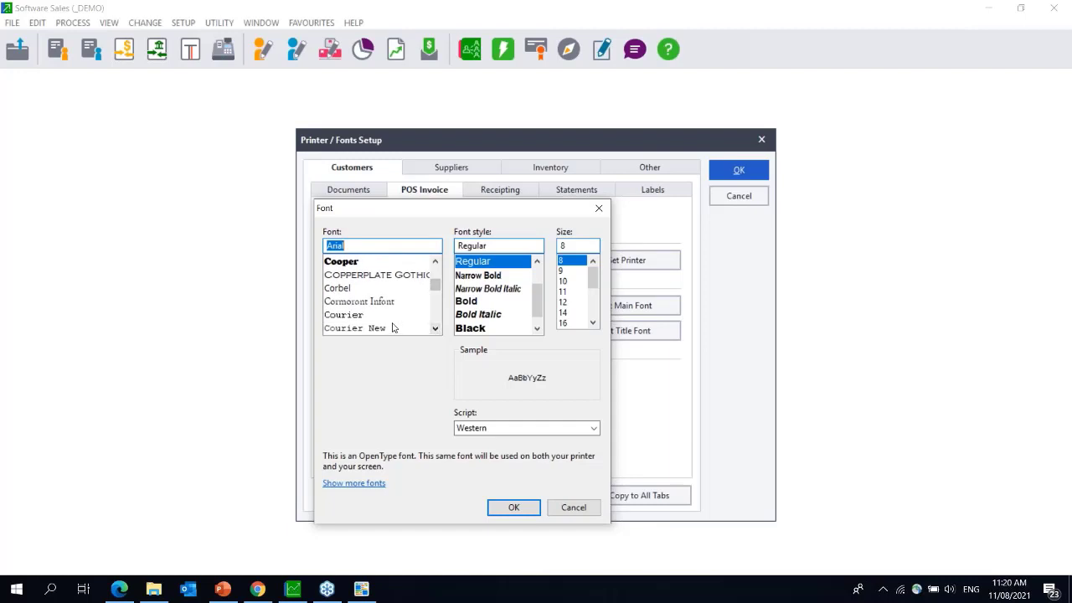
click(392, 328)
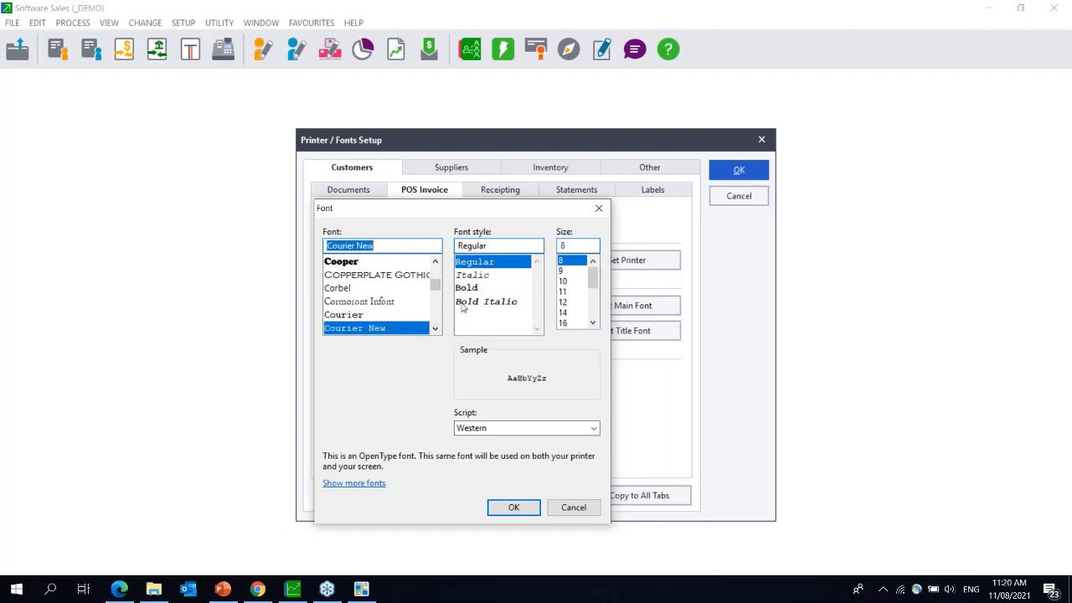
click(517, 510)
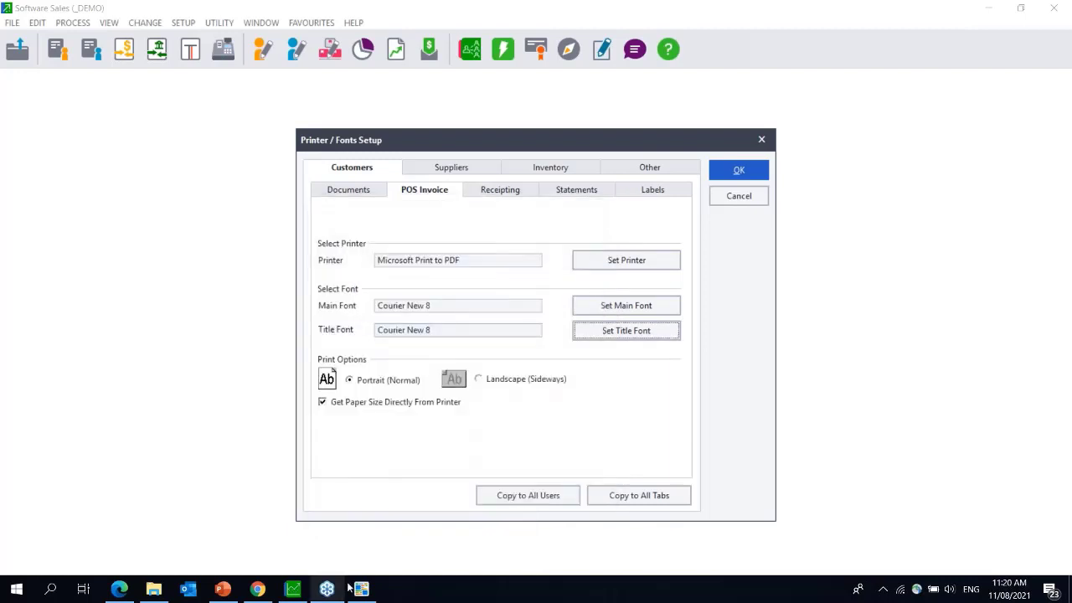
click(267, 594)
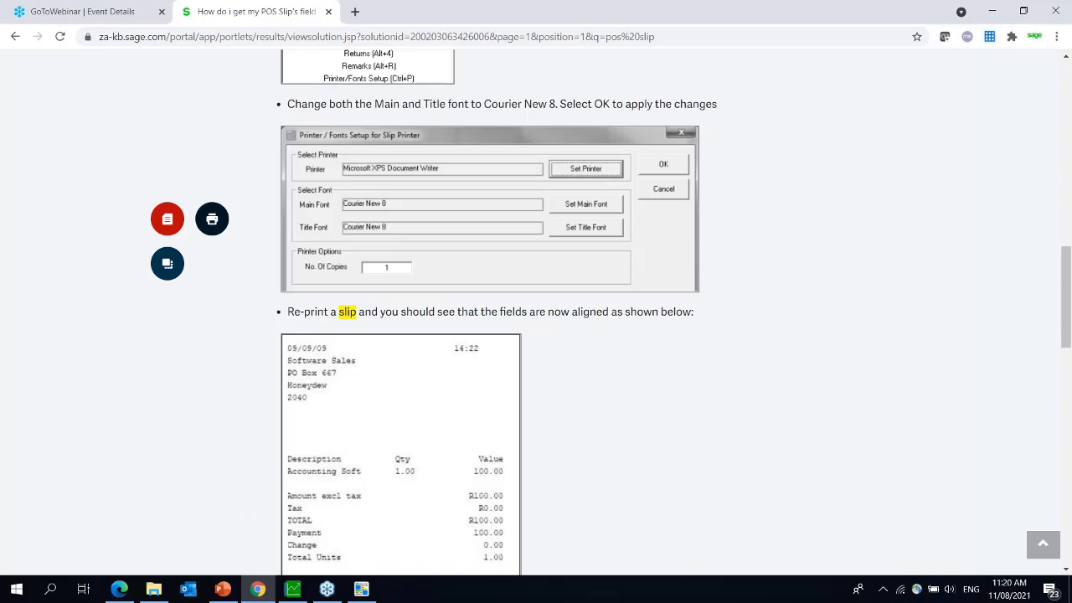
- Highlight part of the article's web address in Chrome, then go back to Pastel's Printer / Fonts Setup
drag(489, 37, 99, 36)
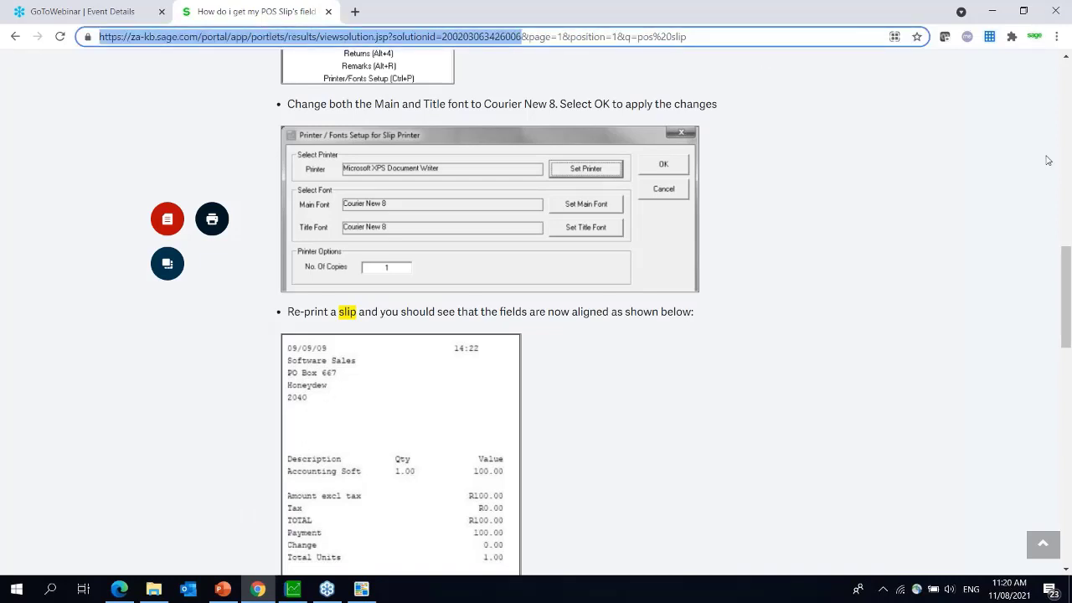
click(1060, 219)
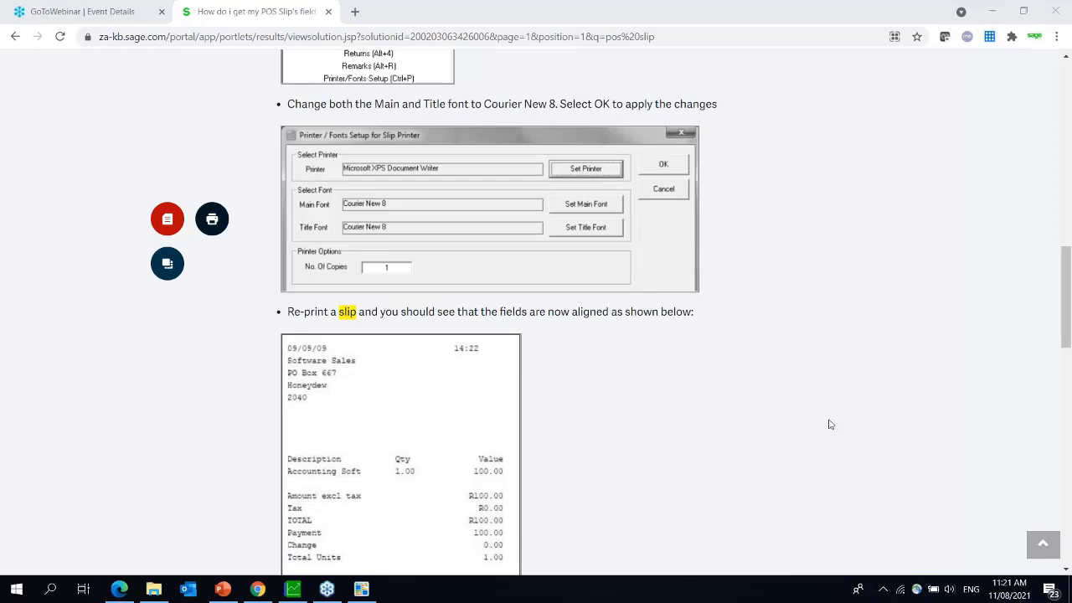
click(293, 589)
- Cancel Printer / Fonts Setup, start a new customer Quotation, then bring the Cslipi.eng Pos Slip form forward
click(720, 196)
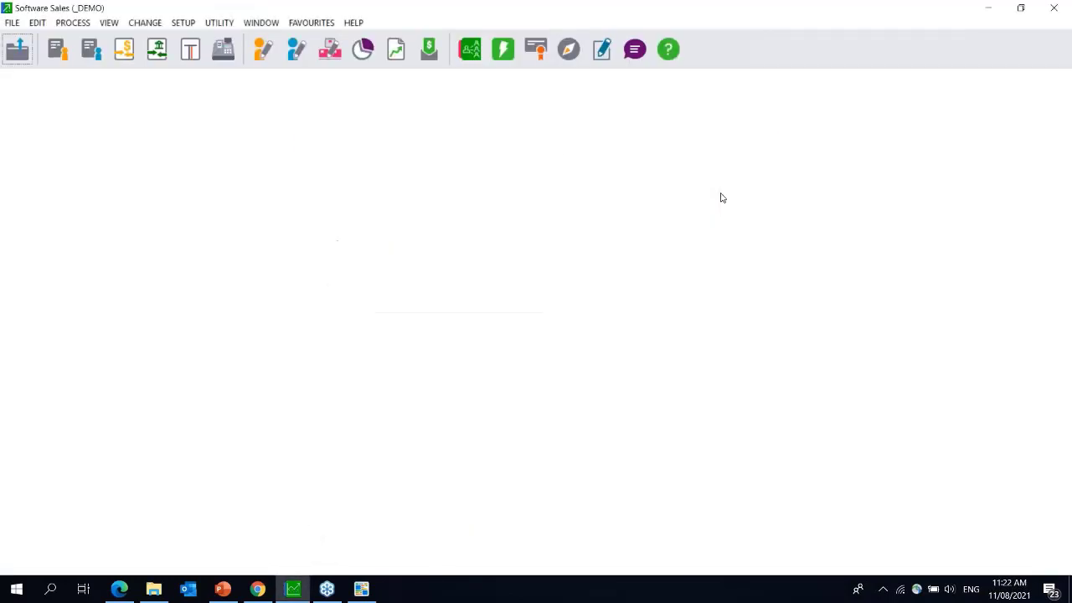
click(58, 48)
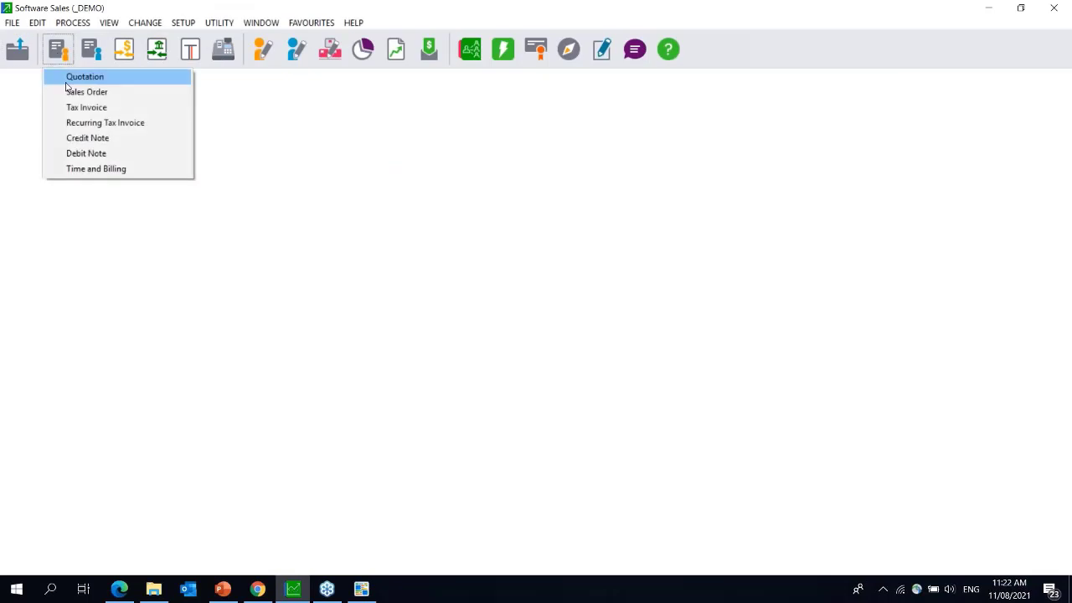
click(69, 77)
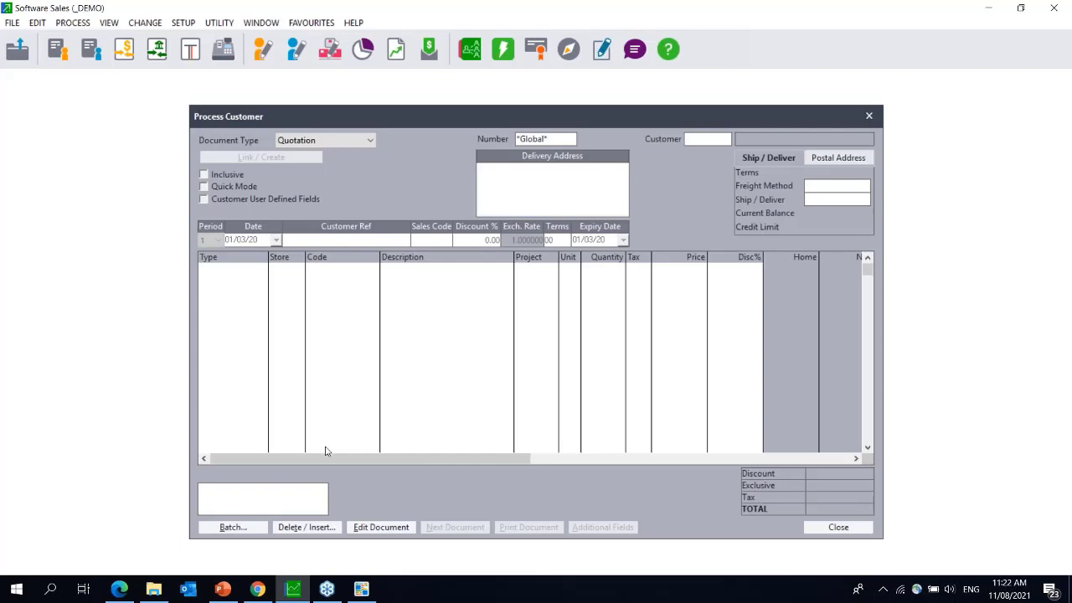
click(361, 589)
click(1062, 502)
click(1062, 502)
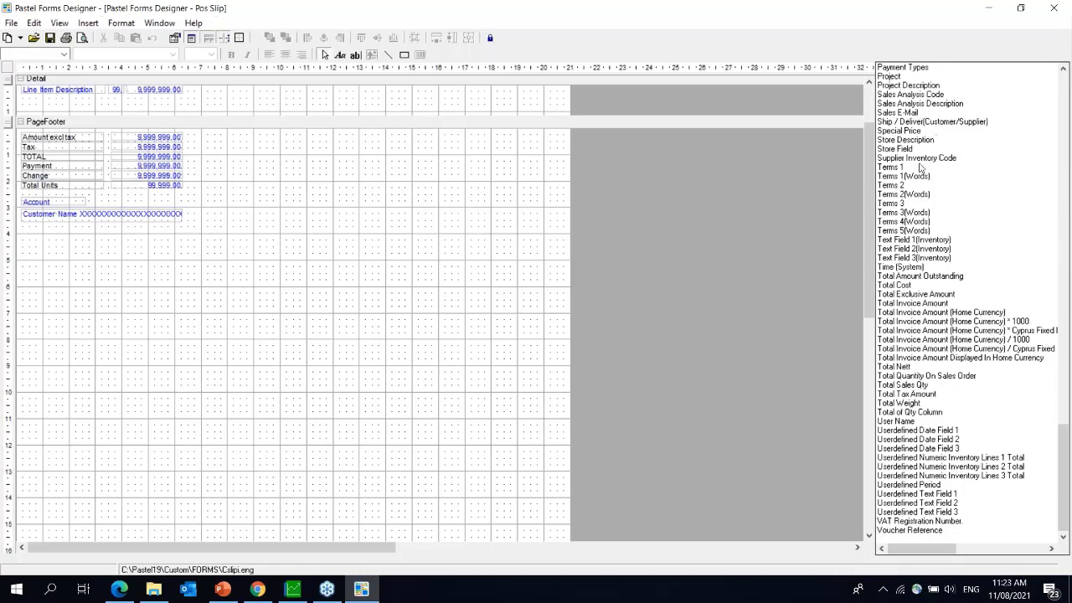
click(916, 122)
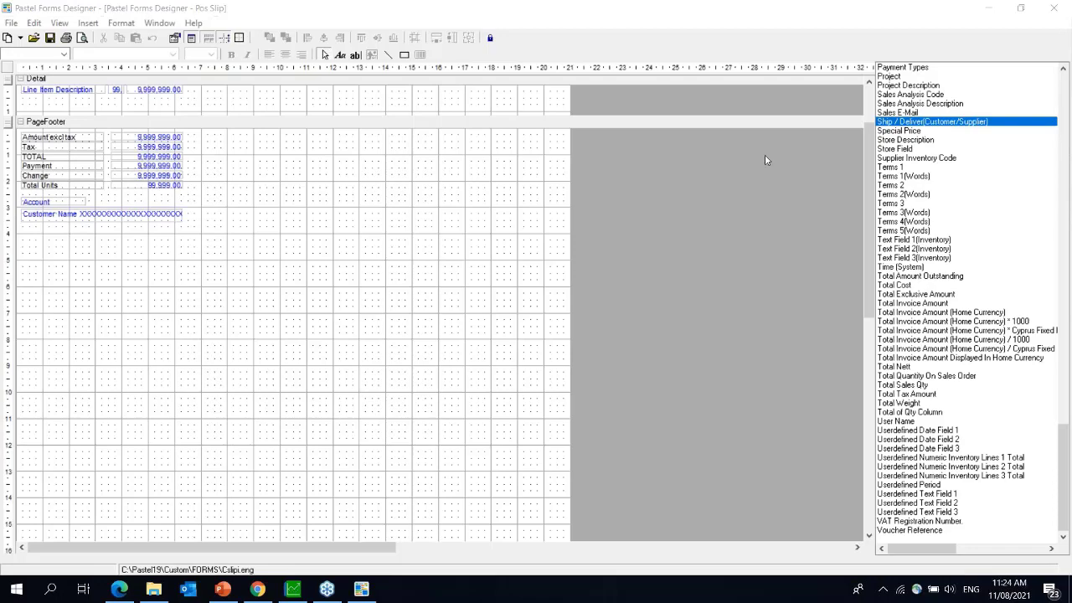
- In the browser, replace the knowledgebase address with sagecity to load Sage City
click(258, 591)
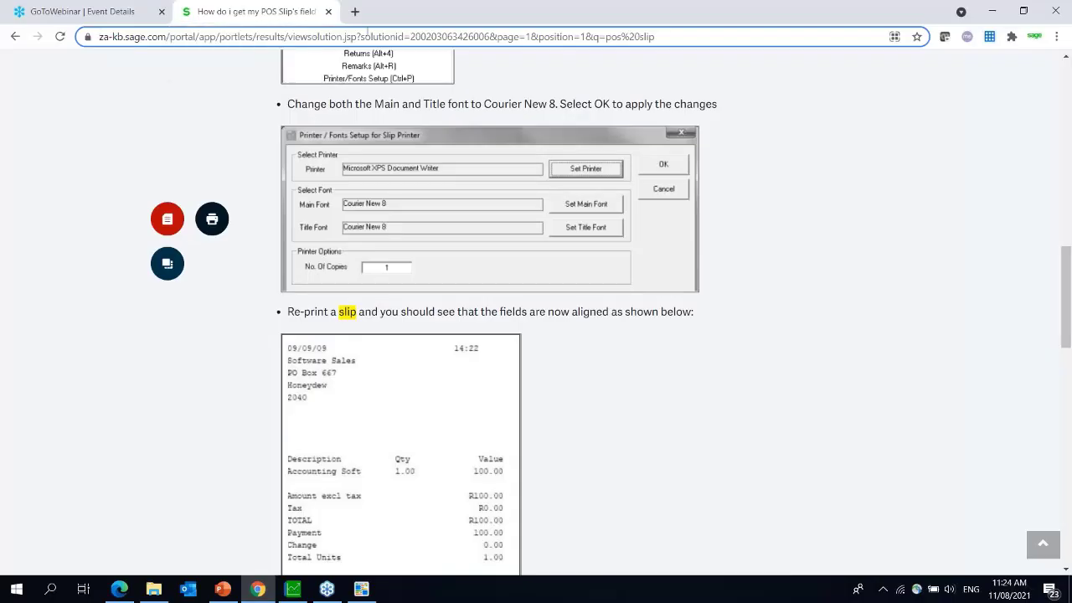
drag(686, 36, 5, 80)
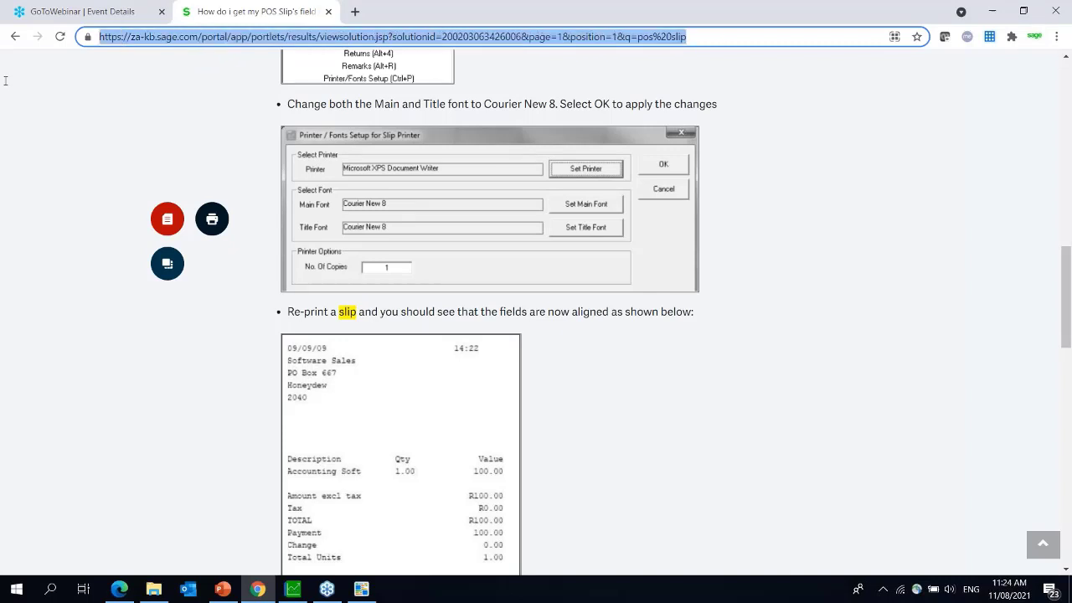
text(sagecit)
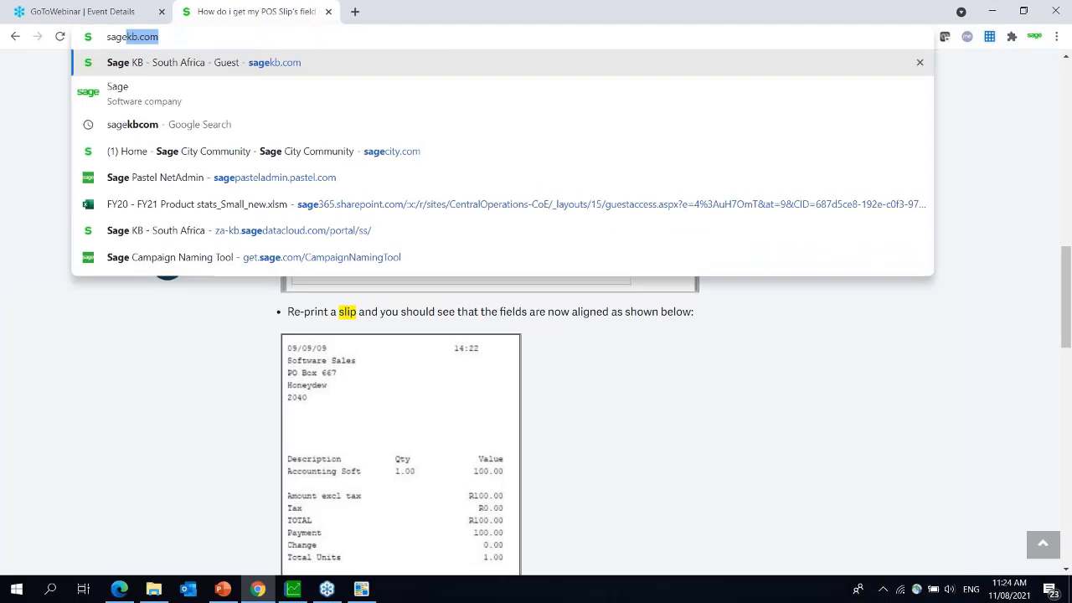
text(y)
key(Return)
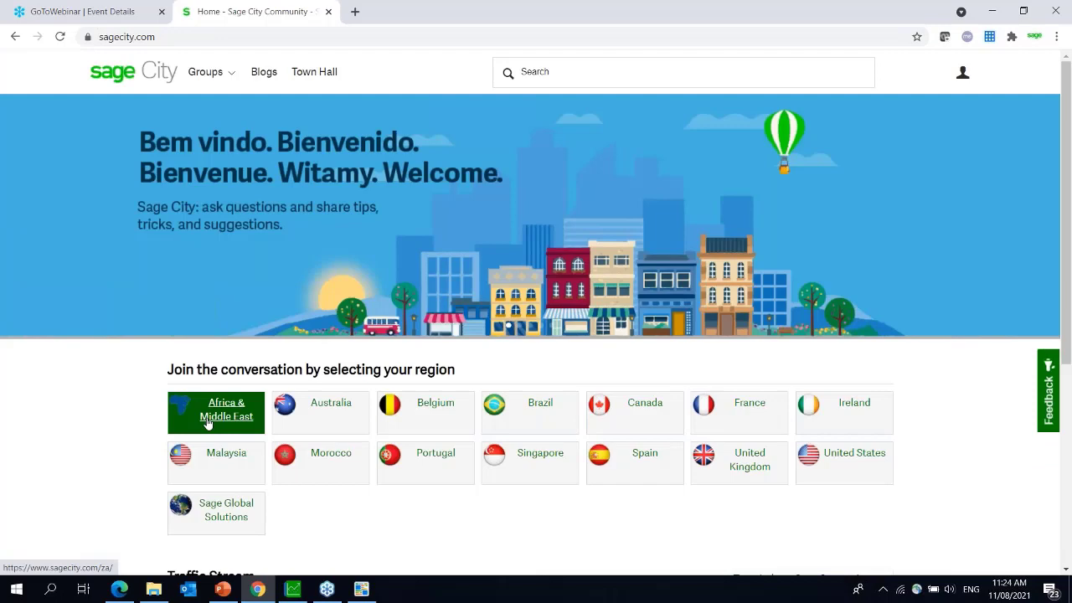
- Open the Sage 50cloud Pastel community's Accounting VS Business Cloud webinars thread, then show the closing help slide
click(208, 424)
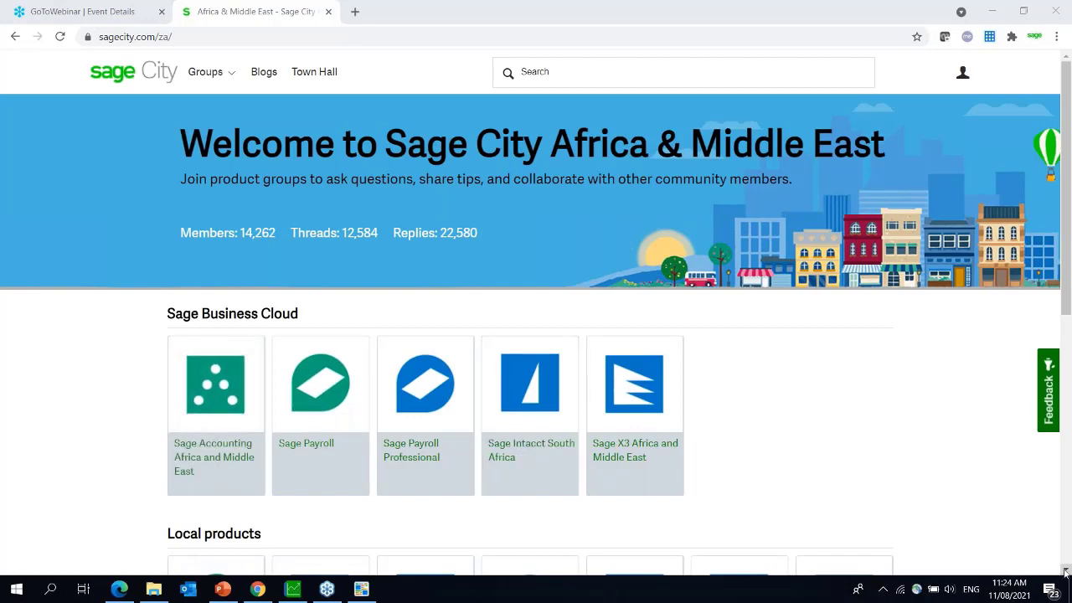
scroll(1066, 571, down, 2)
click(195, 566)
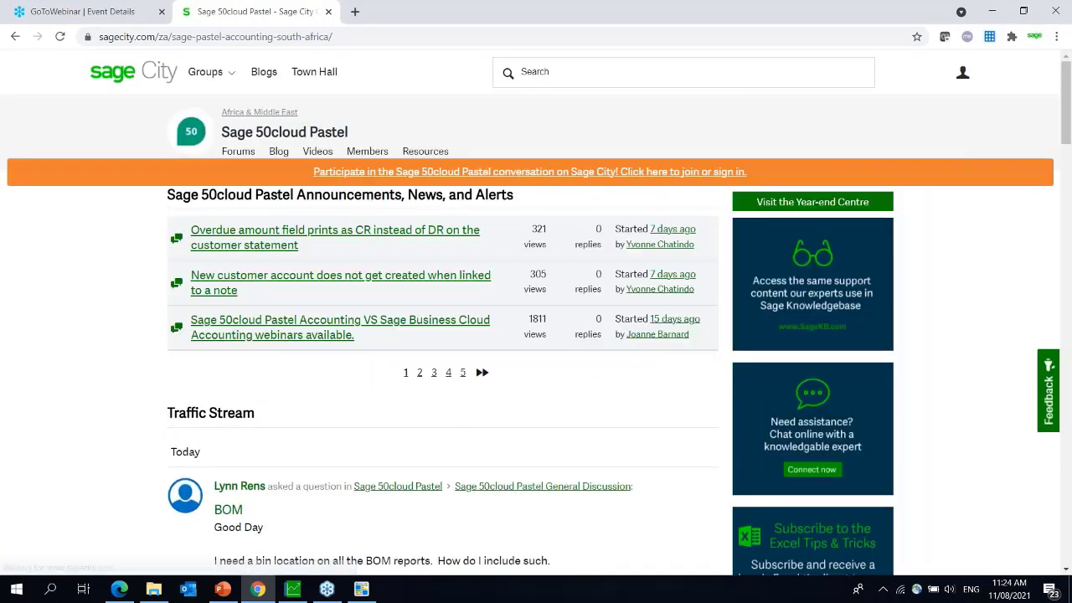
click(341, 326)
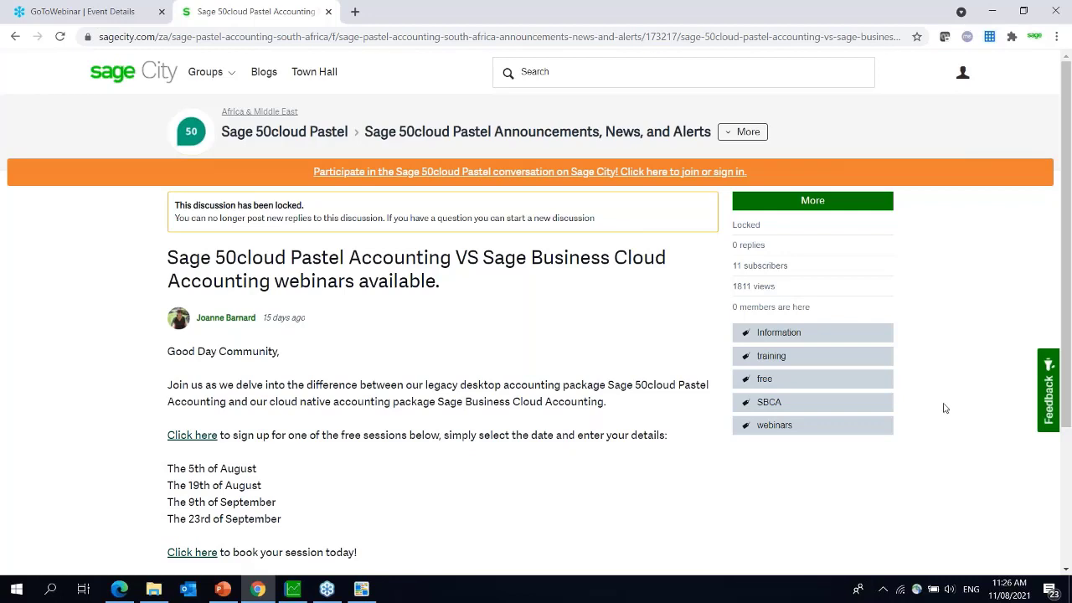
key(alt+Tab)
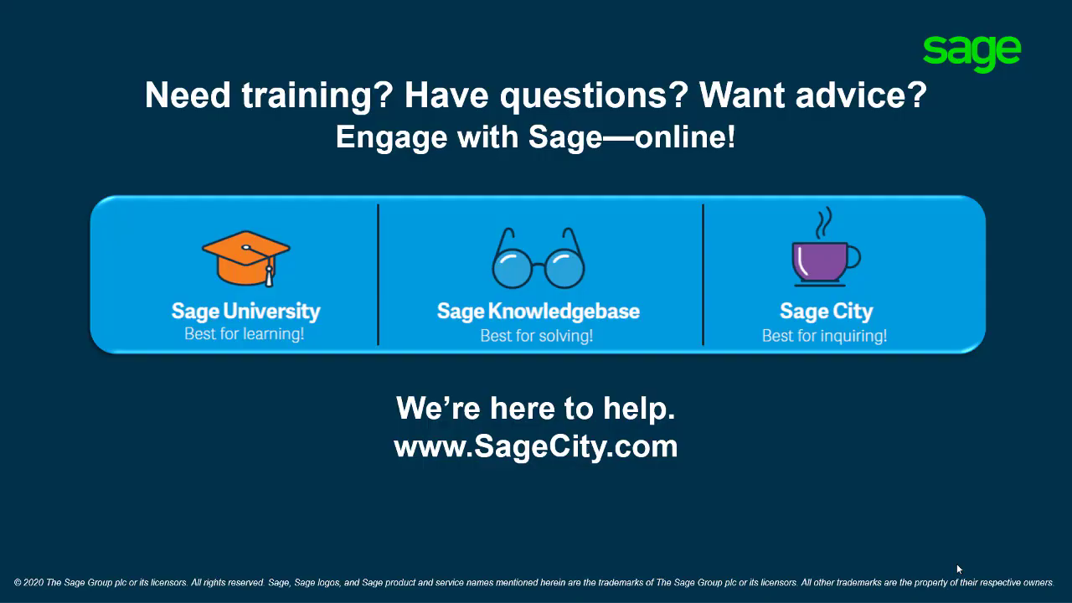